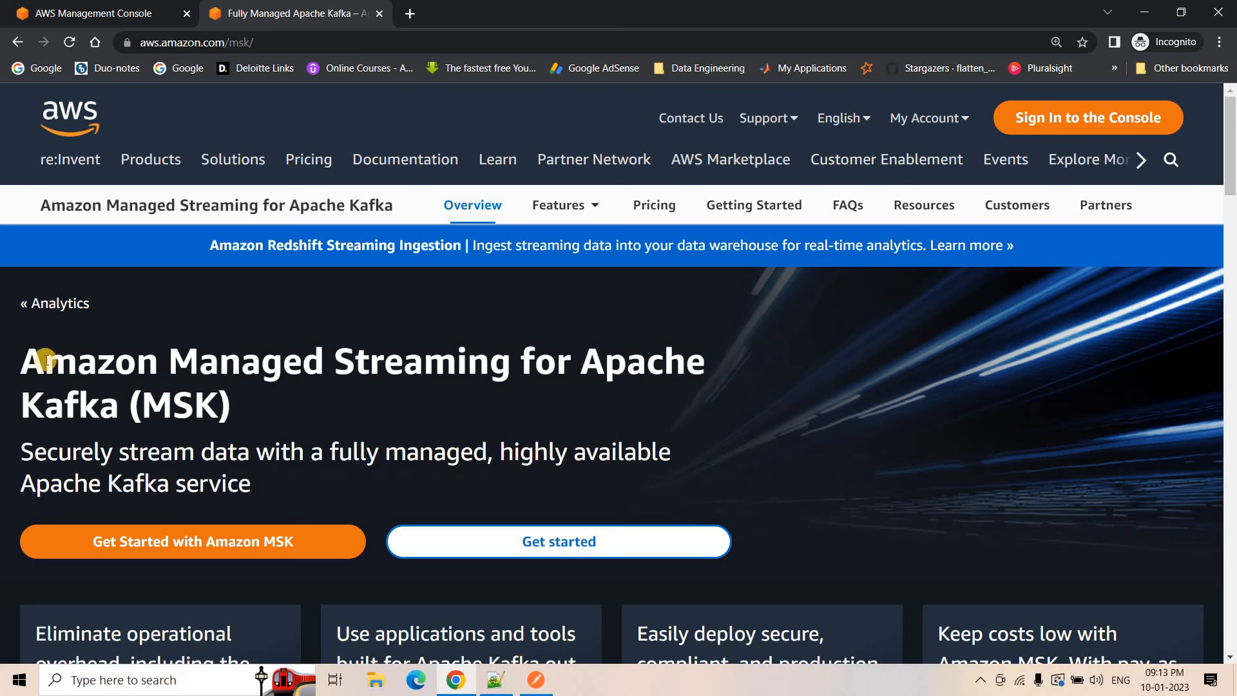
# Step: Read the heading and service description on the Amazon Managed Streaming for Apache Kafka (MSK) overview page
pyautogui.click(24, 356)
pyautogui.keyDown('shift'); pyautogui.click(110, 410); pyautogui.keyUp('shift')
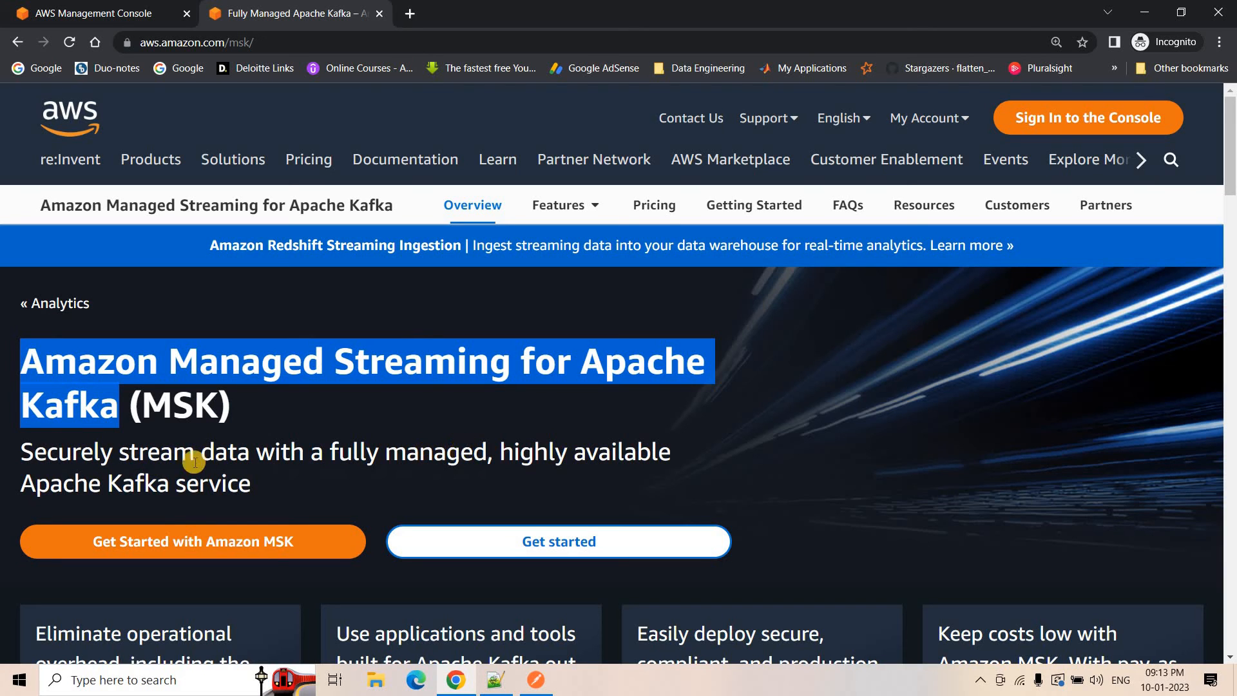
pyautogui.click(17, 459)
pyautogui.tripleClick(18, 459)
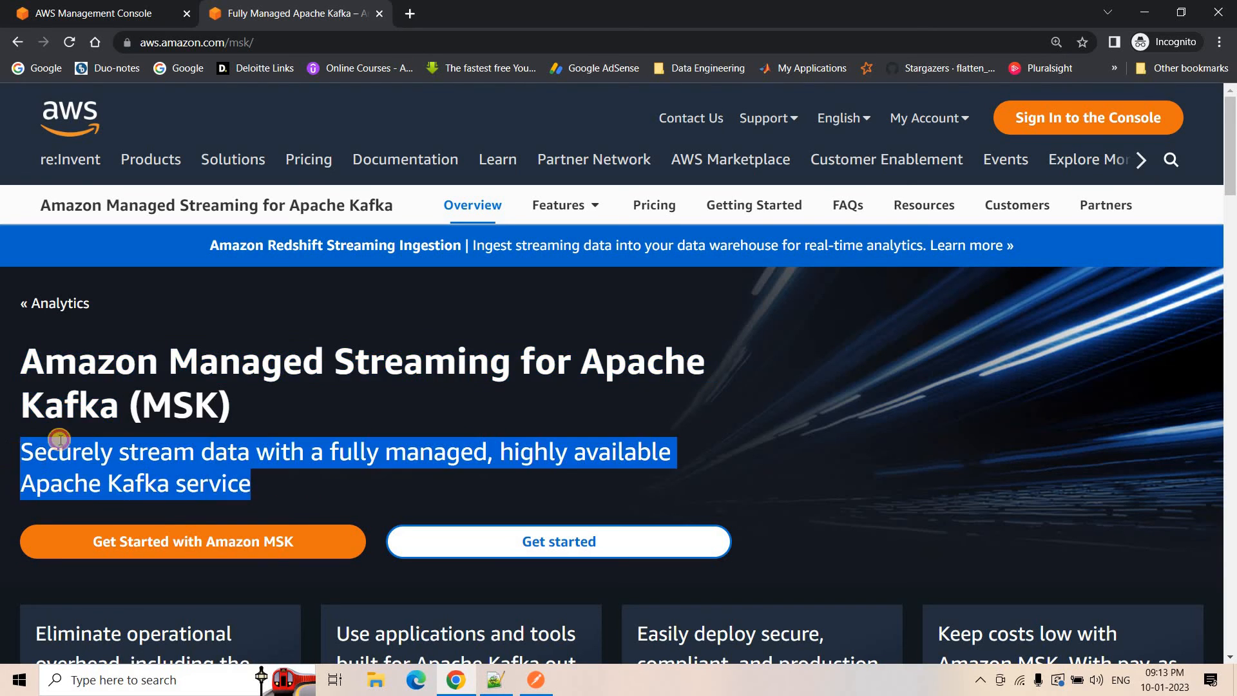
pyautogui.doubleClick(163, 403)
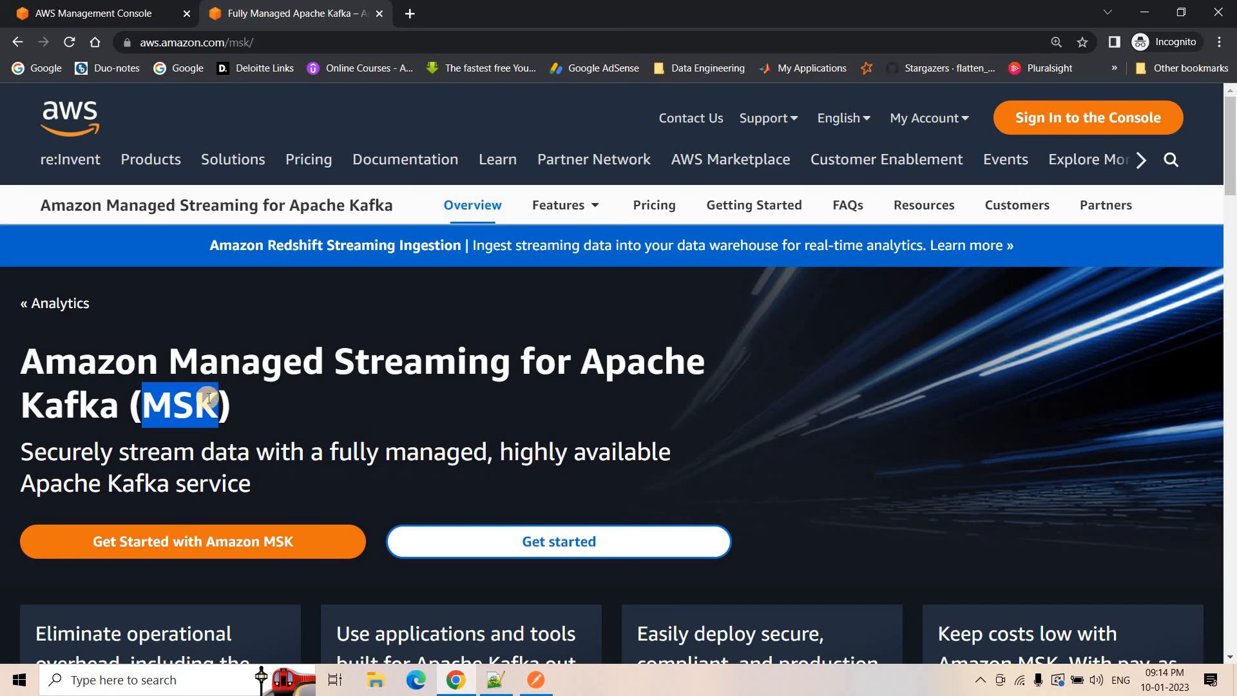
pyautogui.click(242, 395)
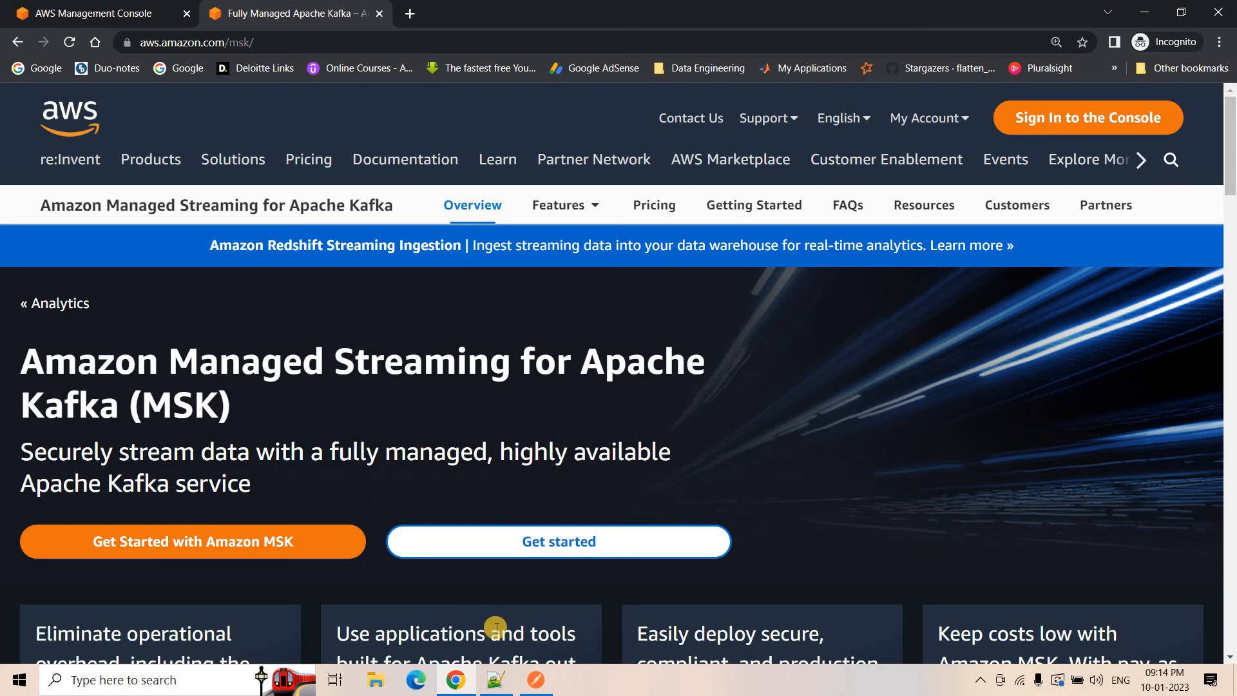
# Step: Switch to Notepad++ and review the Step 1 and Step 2 setup notes for the VPC and public subnets
pyautogui.click(495, 680)
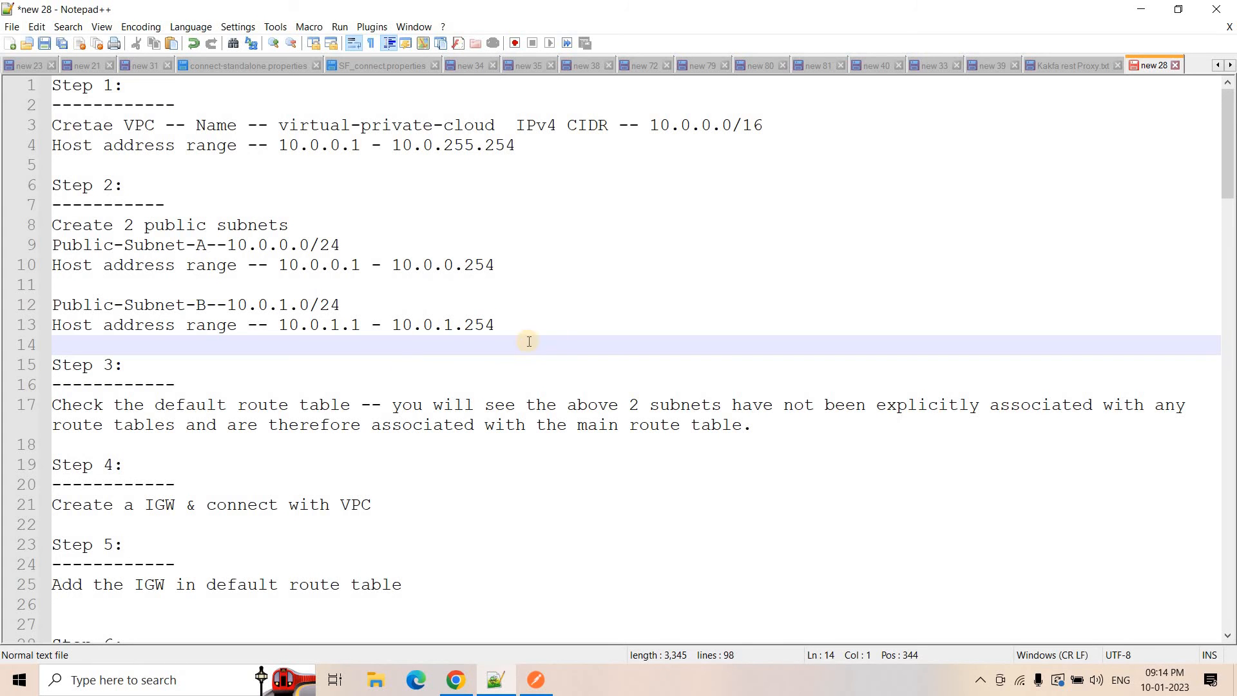
pyautogui.hotkey('shift', 'Up')
pyautogui.hotkey('shift', 'Up')
pyautogui.hotkey('shift', 'Up')
pyautogui.hotkey('shift', 'Up')
pyautogui.hotkey('shift', 'Up')
pyautogui.hotkey('shift', 'Up')
pyautogui.hotkey('shift', 'Up')
pyautogui.hotkey('shift', 'Up')
pyautogui.hotkey('shift', 'Up')
pyautogui.keyDown('shift'); pyautogui.click(55, 87); pyautogui.keyUp('shift')
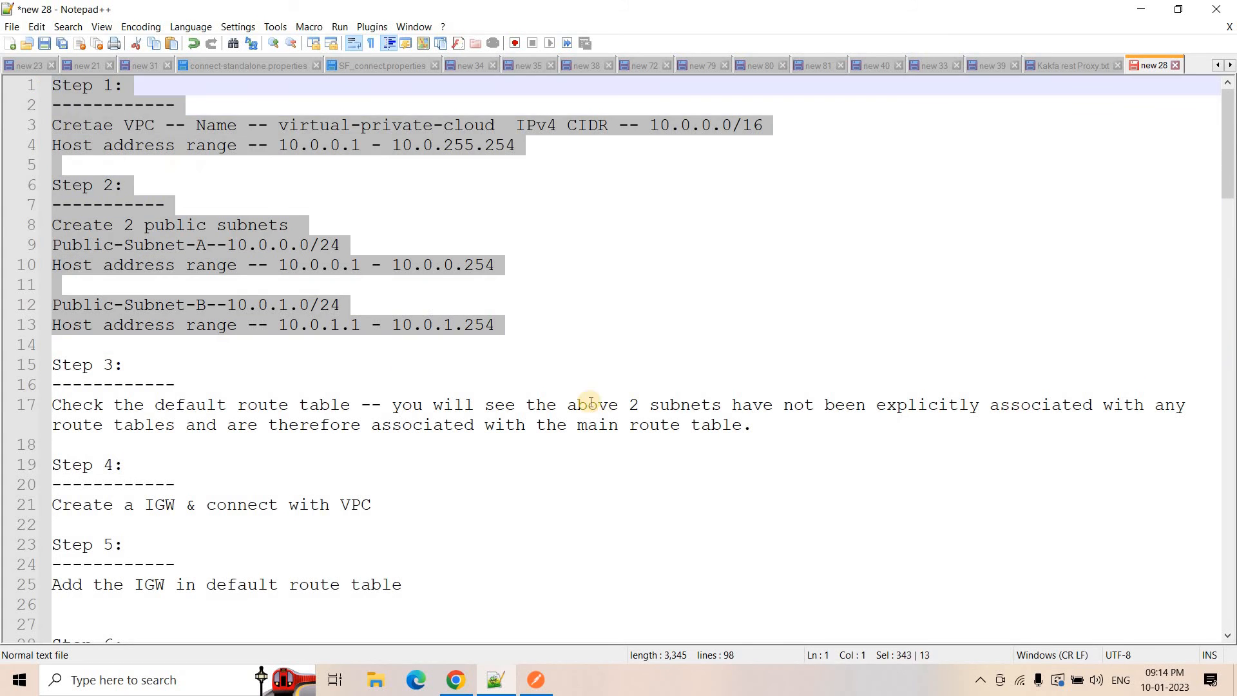
pyautogui.click(535, 319)
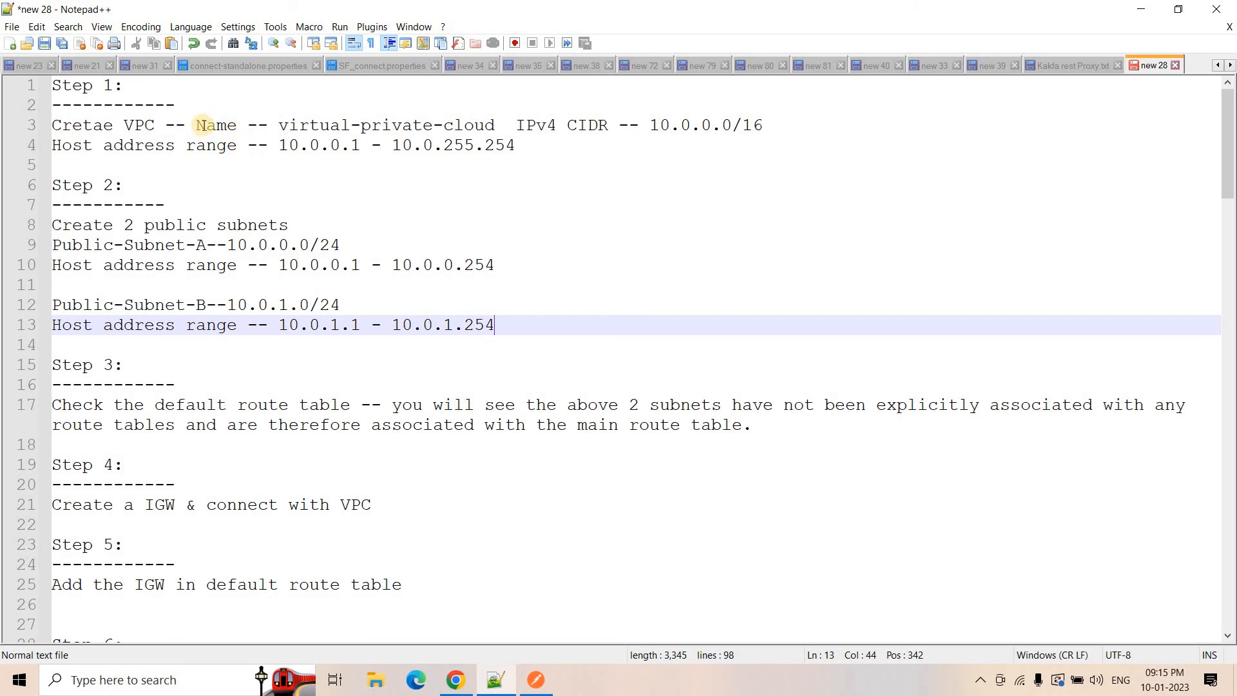
# Step: Examine the planned VPC name, IPv4 CIDR block and host address range in the Step 1 notes
pyautogui.doubleClick(493, 125)
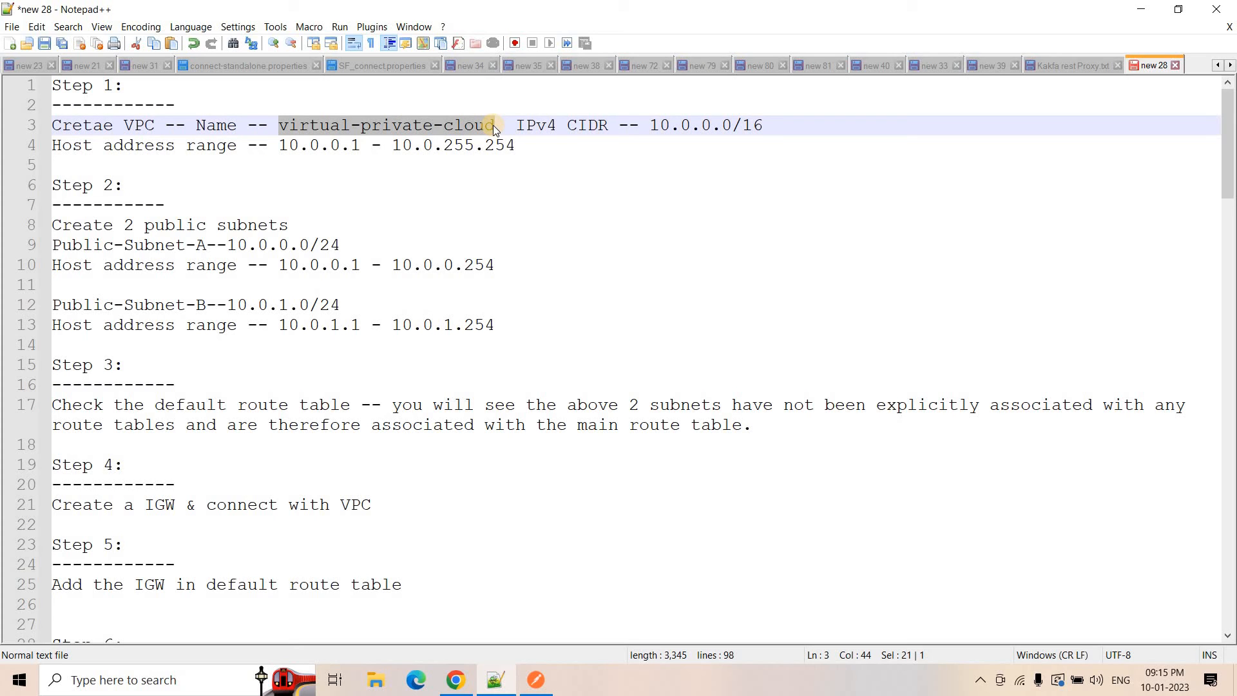
pyautogui.click(650, 125)
pyautogui.keyDown('shift'); pyautogui.click(761, 125); pyautogui.keyUp('shift')
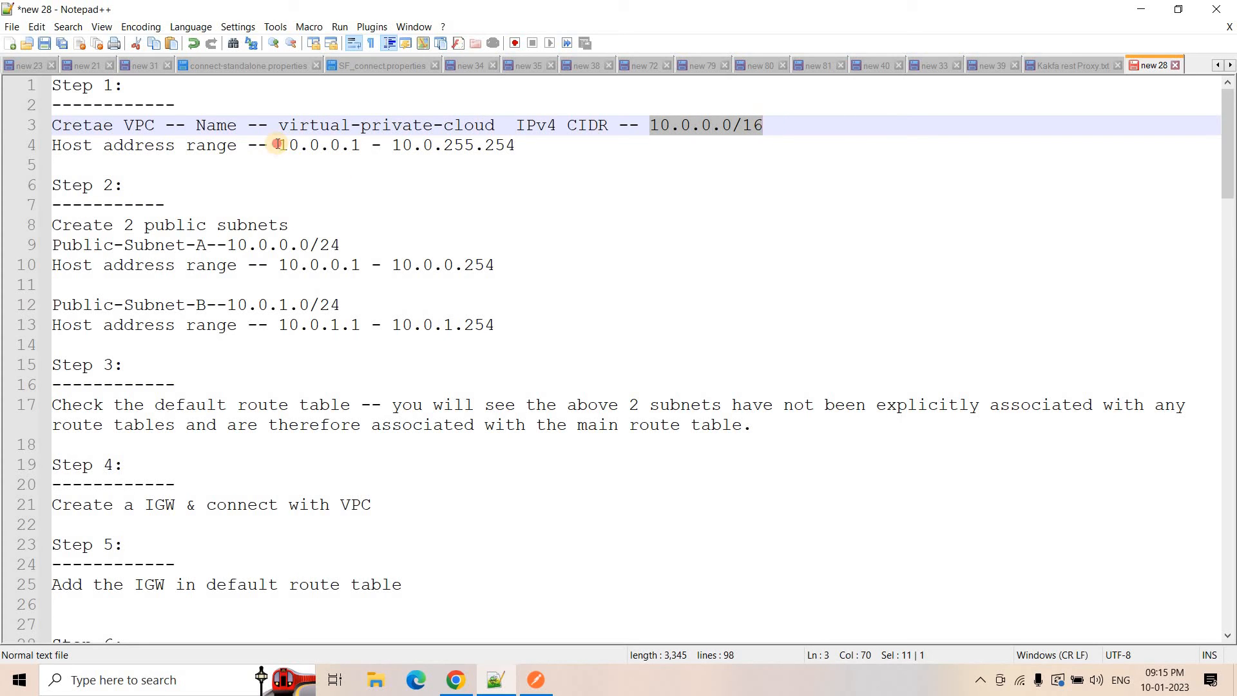
pyautogui.moveTo(279, 145); pyautogui.dragTo(455, 145)
pyautogui.moveTo(536, 145)
pyautogui.mouseDown()
pyautogui.moveTo(469, 152)
pyautogui.moveTo(513, 153)
pyautogui.mouseUp()
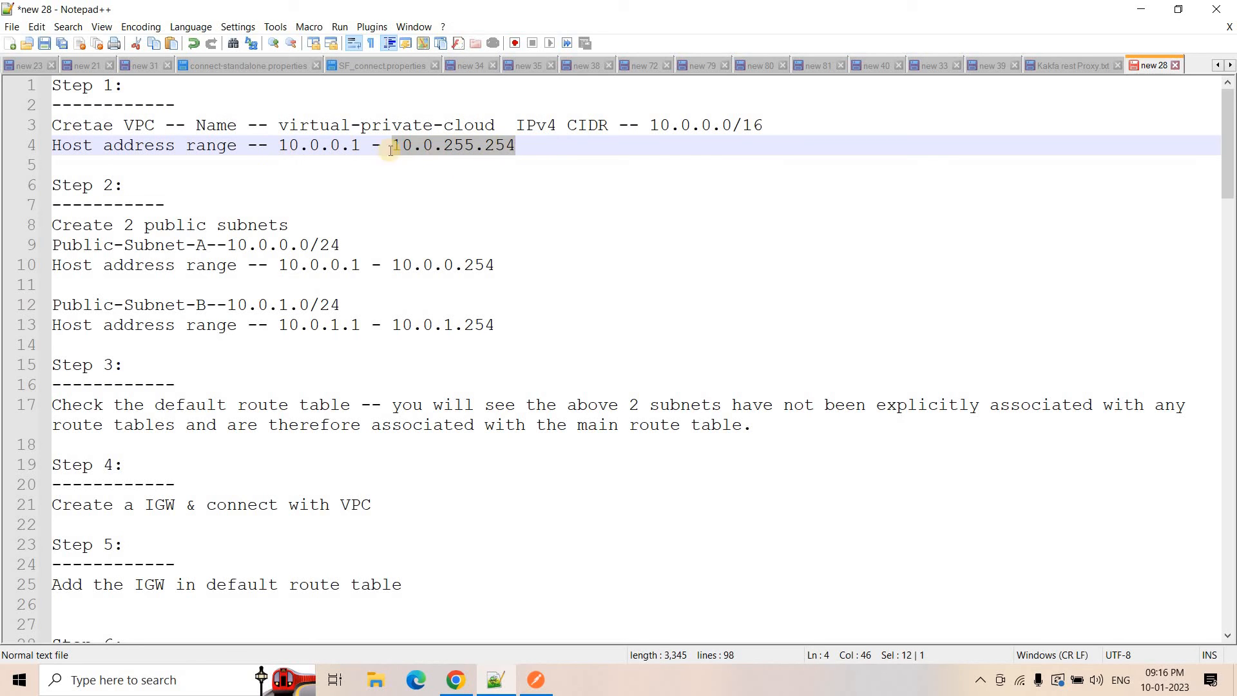
pyautogui.doubleClick(747, 127)
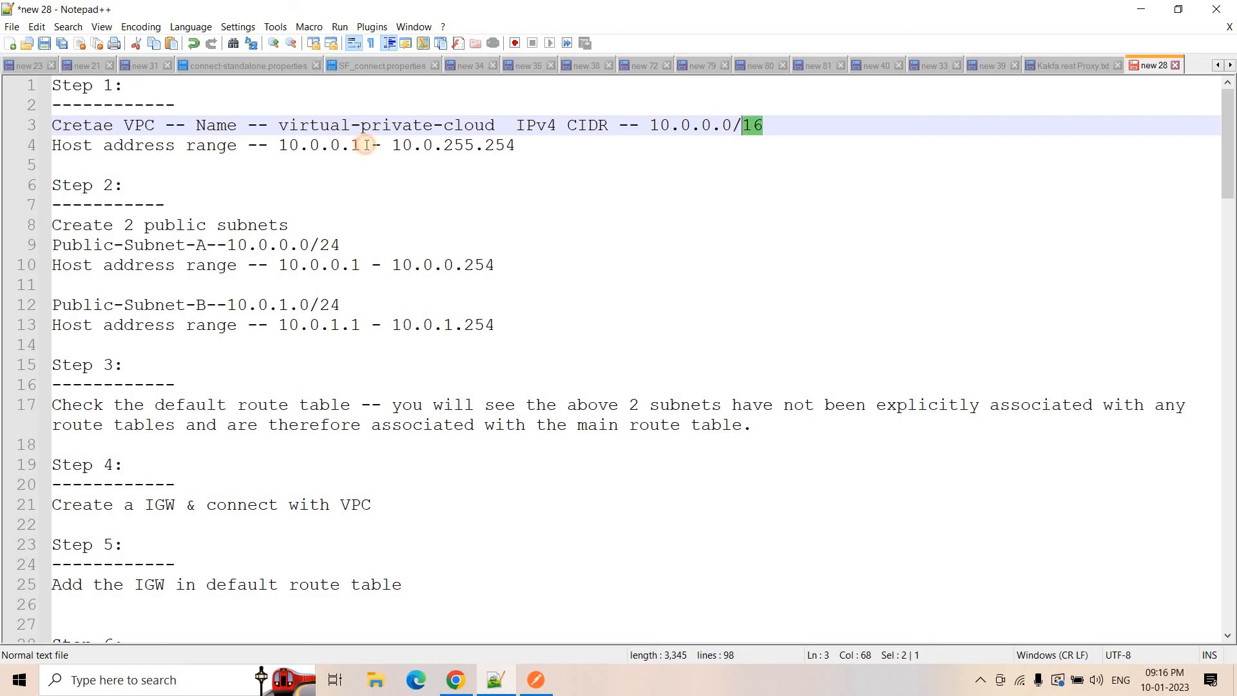
pyautogui.moveTo(331, 146); pyautogui.dragTo(371, 147)
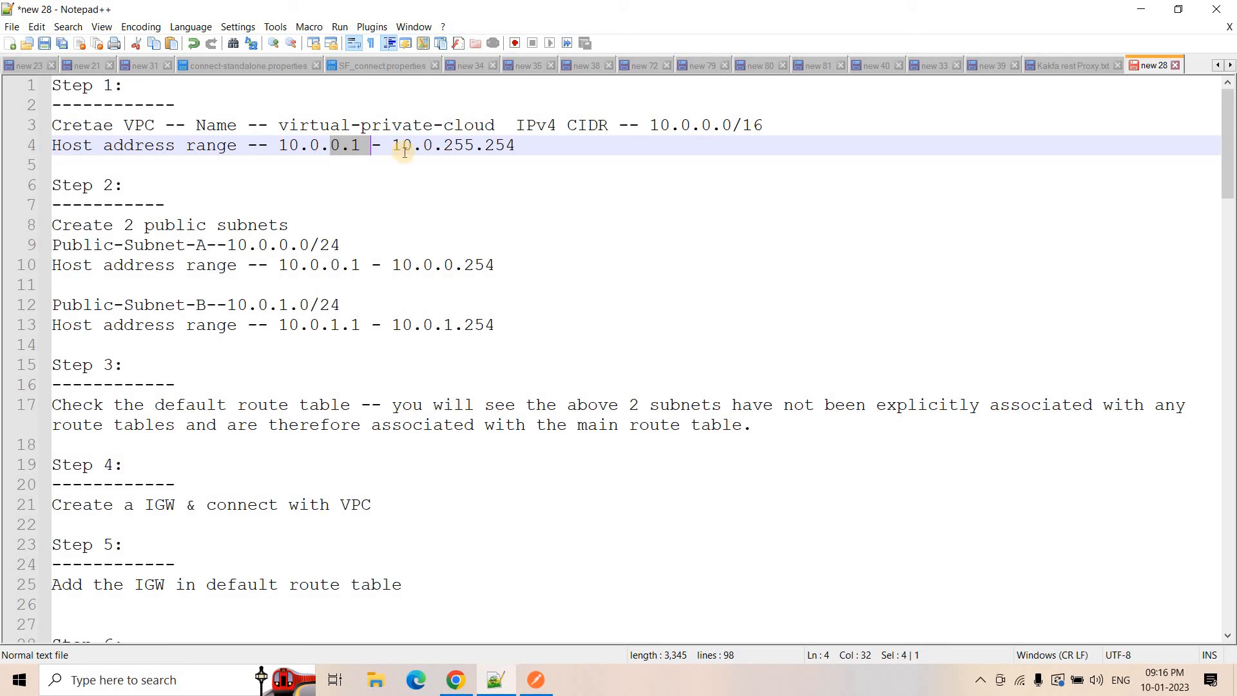
pyautogui.click(340, 146)
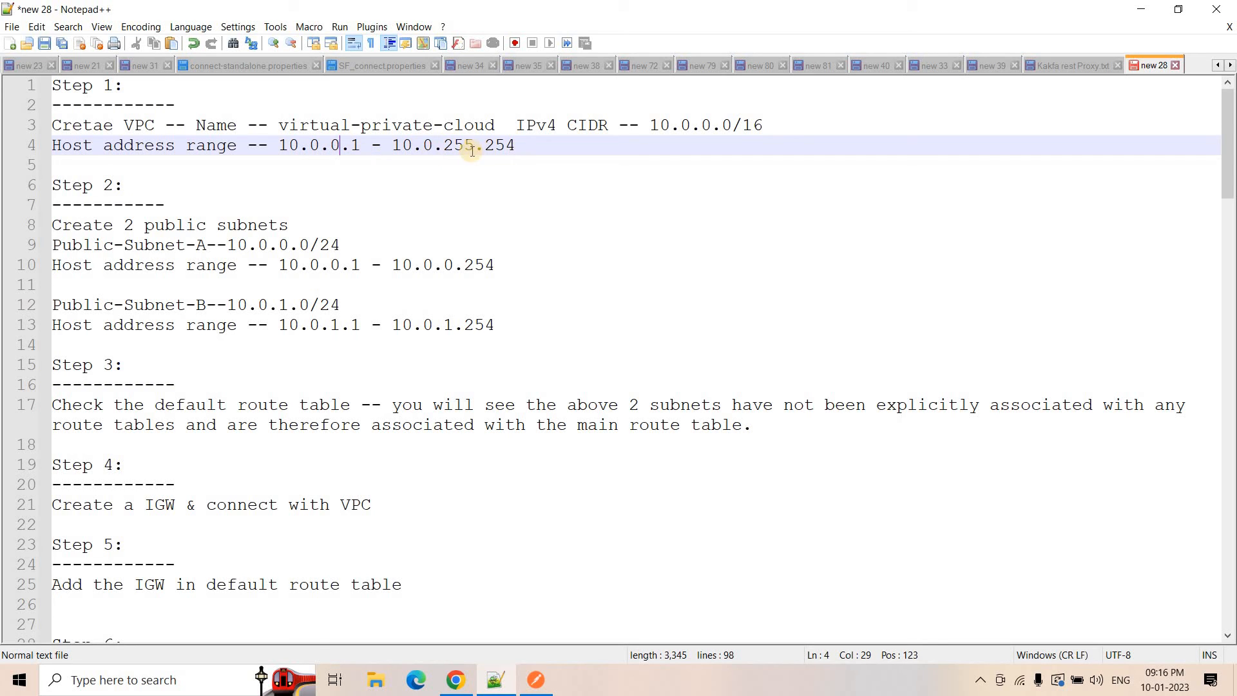
pyautogui.moveTo(527, 147); pyautogui.dragTo(57, 131)
pyautogui.click(523, 138)
# Step: Examine the two public subnet names and the CIDR block and host address range of Public-Subnet-A in the Step 2 notes
pyautogui.moveTo(205, 245); pyautogui.dragTo(52, 245)
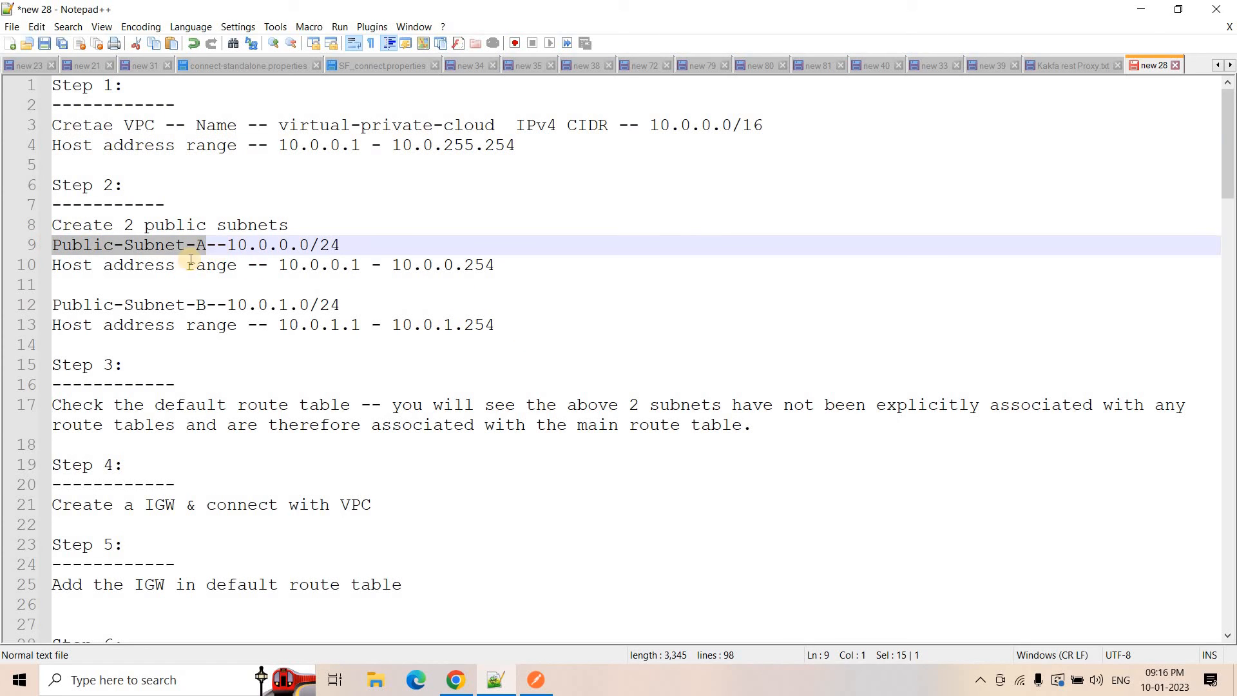
pyautogui.moveTo(204, 304); pyautogui.dragTo(38, 305)
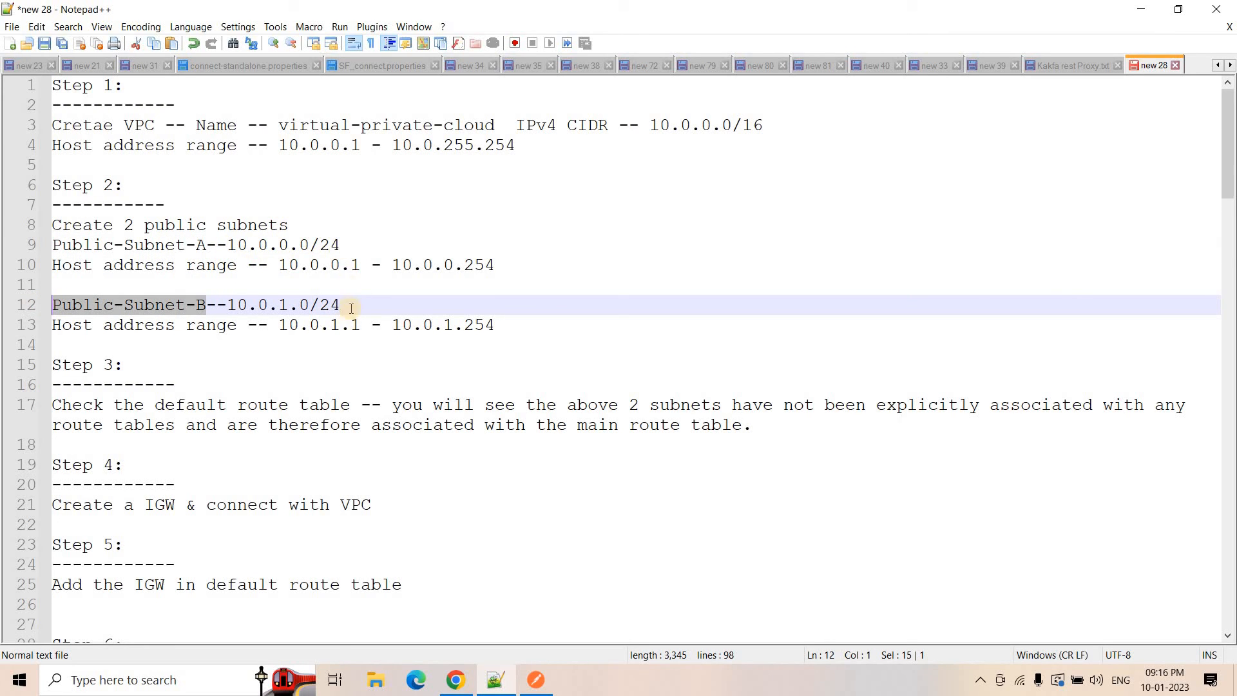
pyautogui.click(226, 245)
pyautogui.keyDown('shift'); pyautogui.click(381, 246); pyautogui.keyUp('shift')
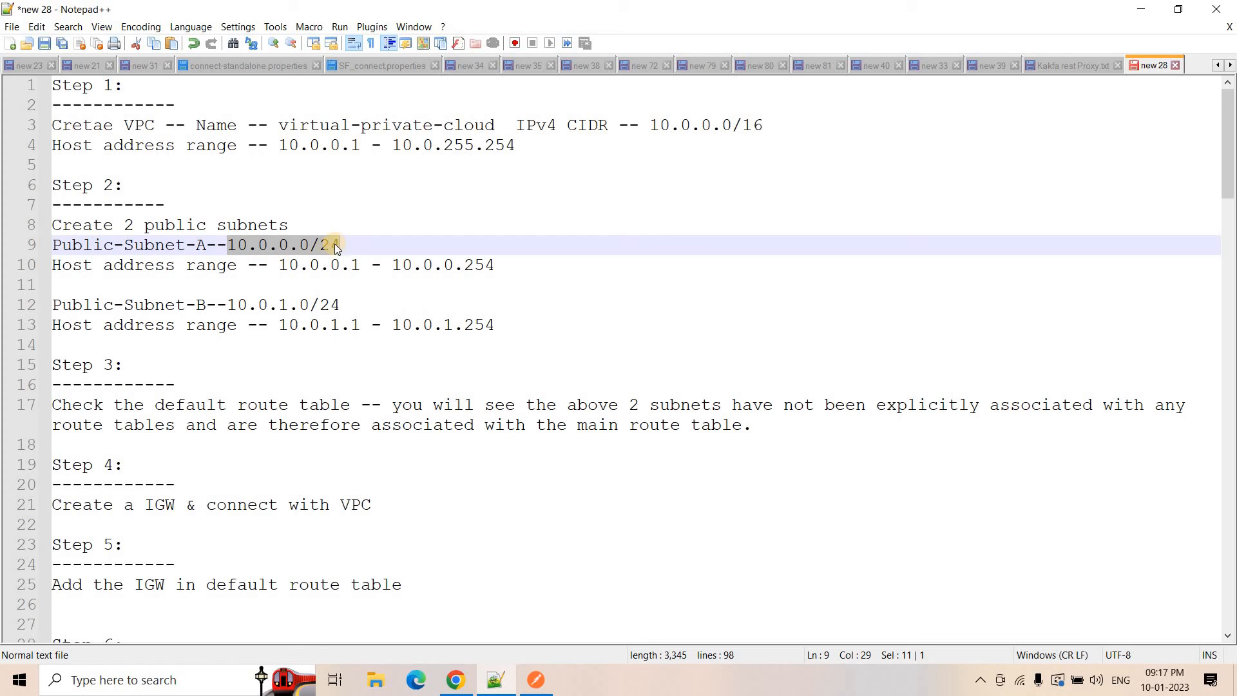
pyautogui.click(287, 247)
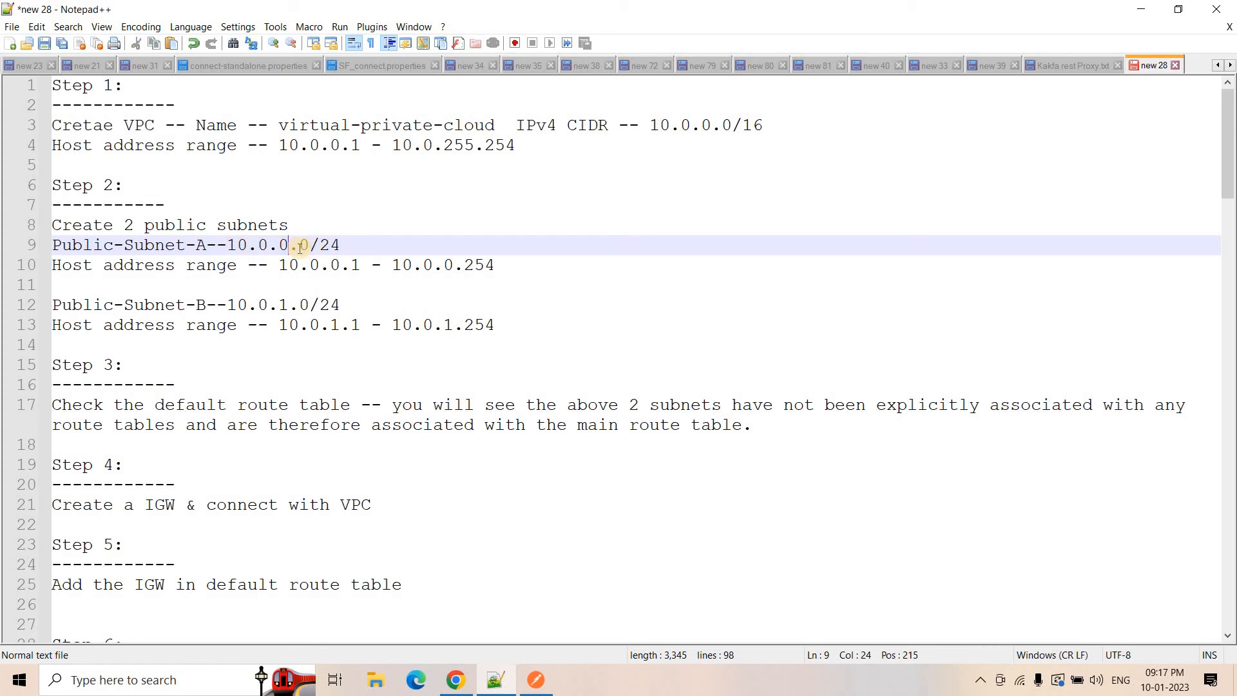
pyautogui.moveTo(229, 246); pyautogui.dragTo(290, 248)
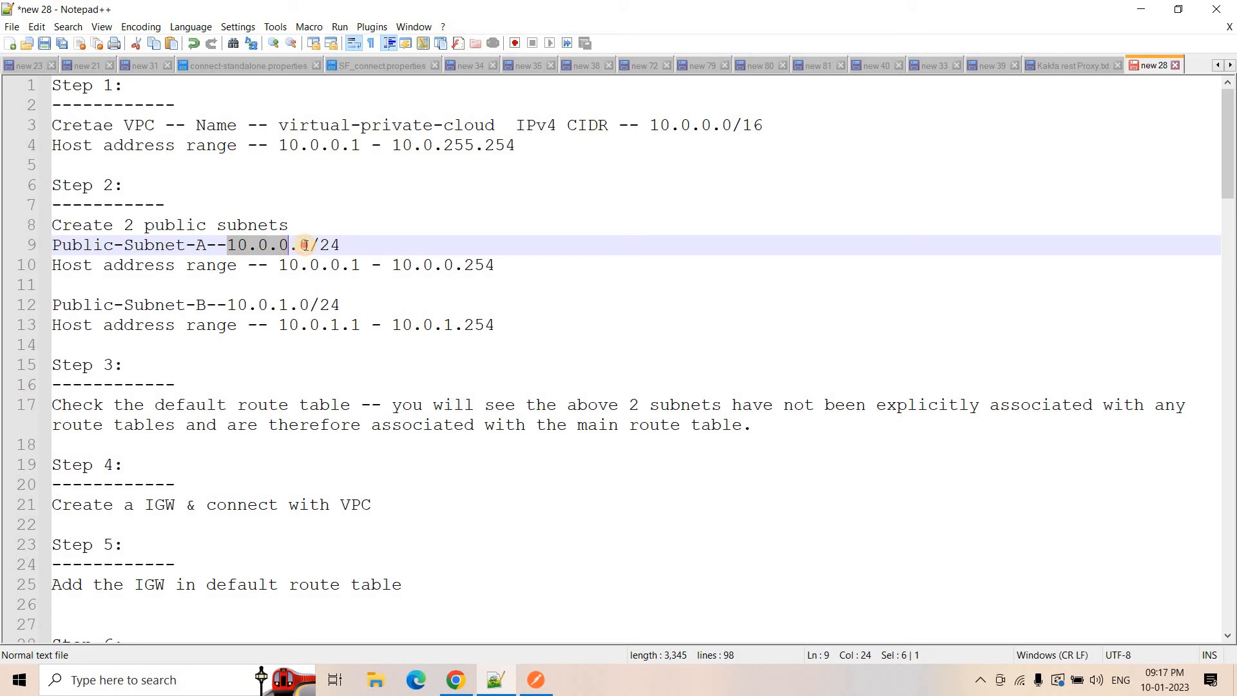
pyautogui.doubleClick(303, 245)
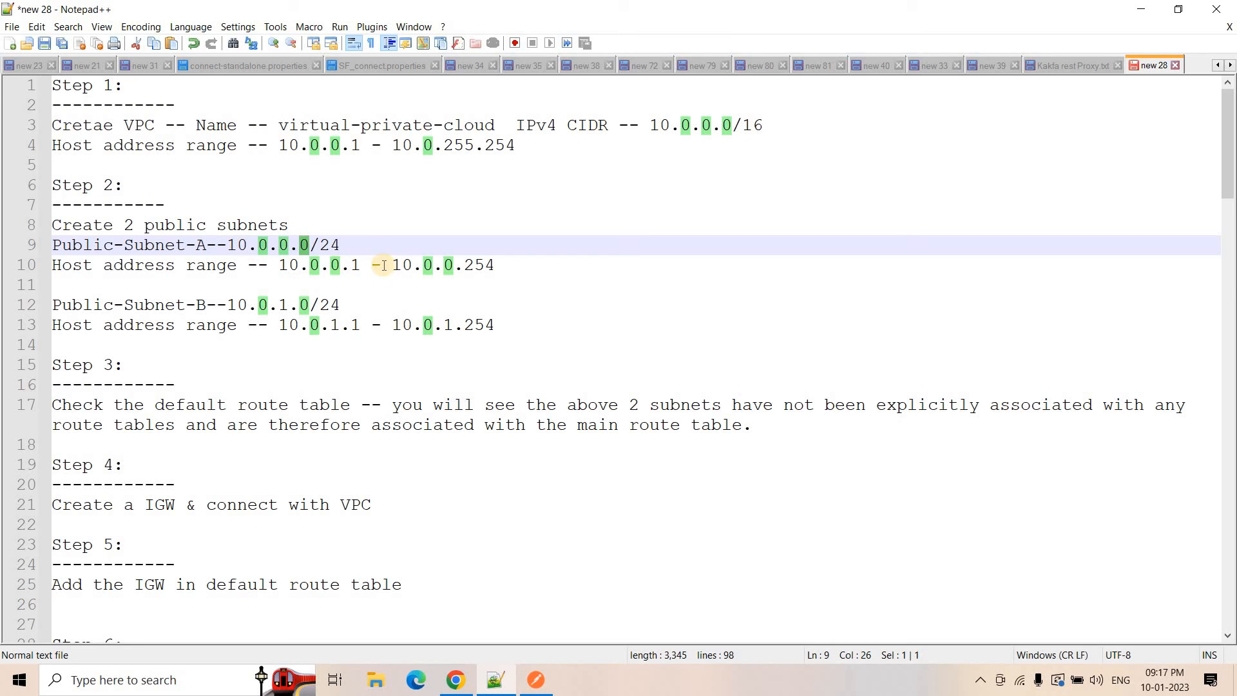
pyautogui.moveTo(444, 265); pyautogui.dragTo(497, 266)
pyautogui.click(513, 266)
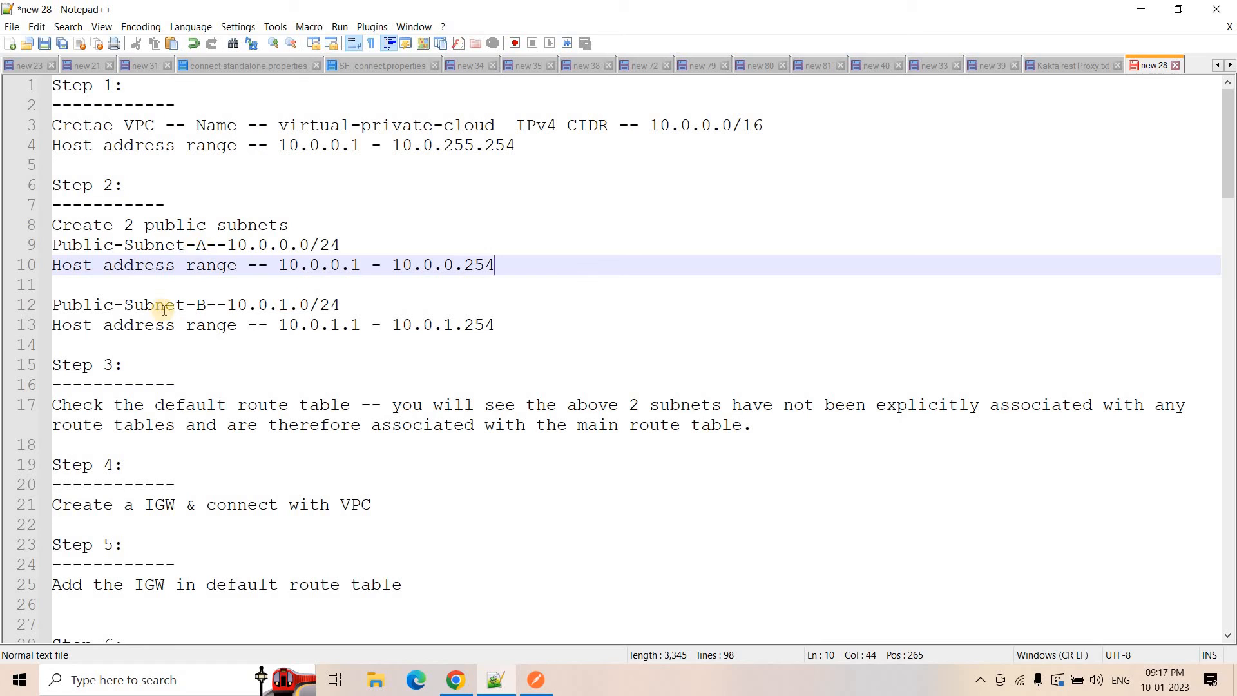
# Step: Examine the CIDR block and host address range planned for Public-Subnet-B in the Step 2 notes
pyautogui.doubleClick(284, 304)
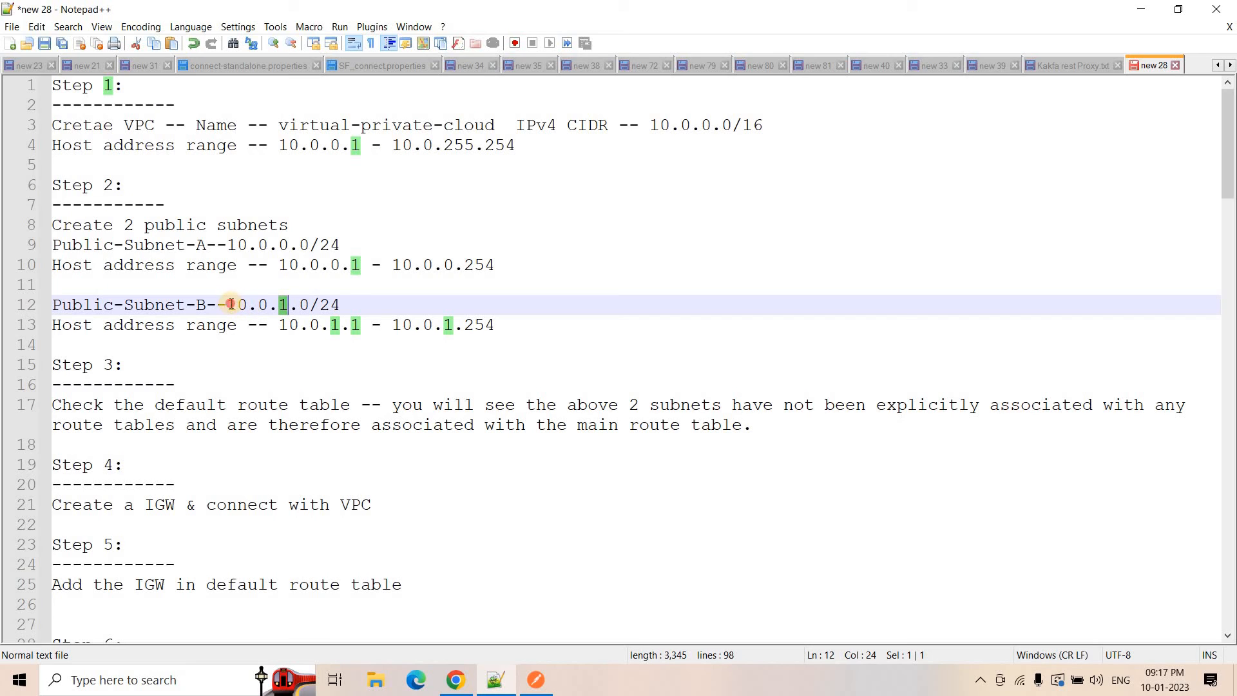
pyautogui.moveTo(228, 304); pyautogui.dragTo(359, 303)
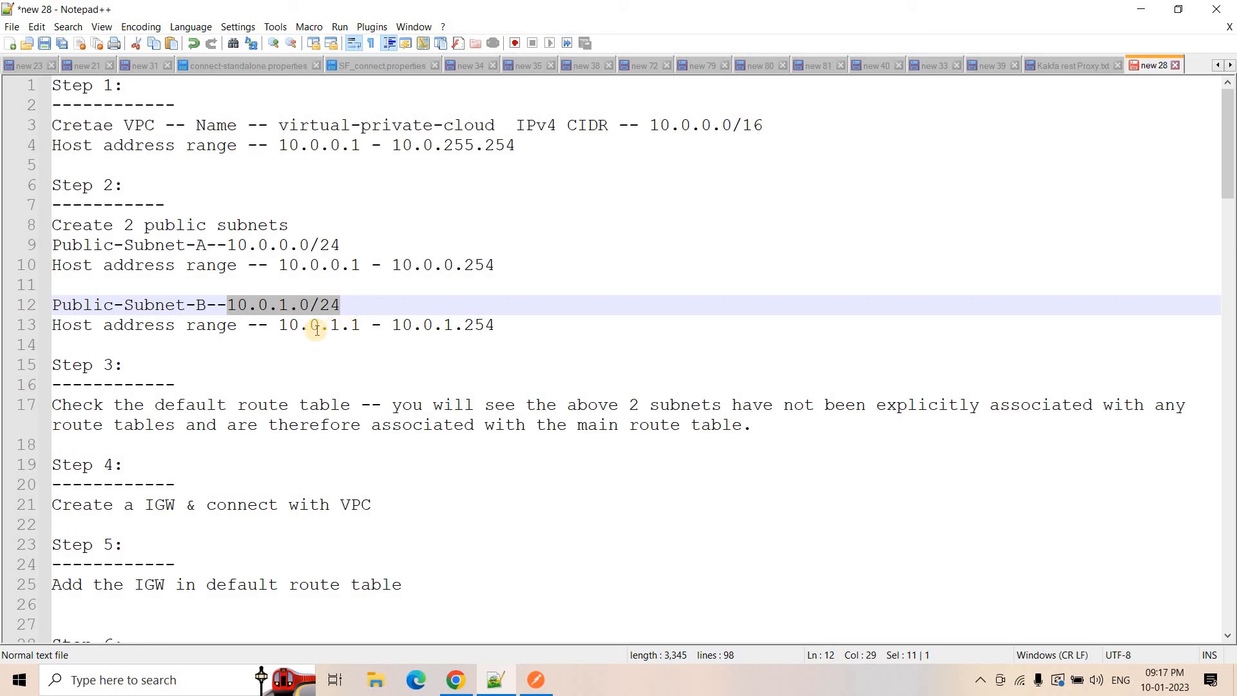
pyautogui.moveTo(331, 324); pyautogui.dragTo(361, 324)
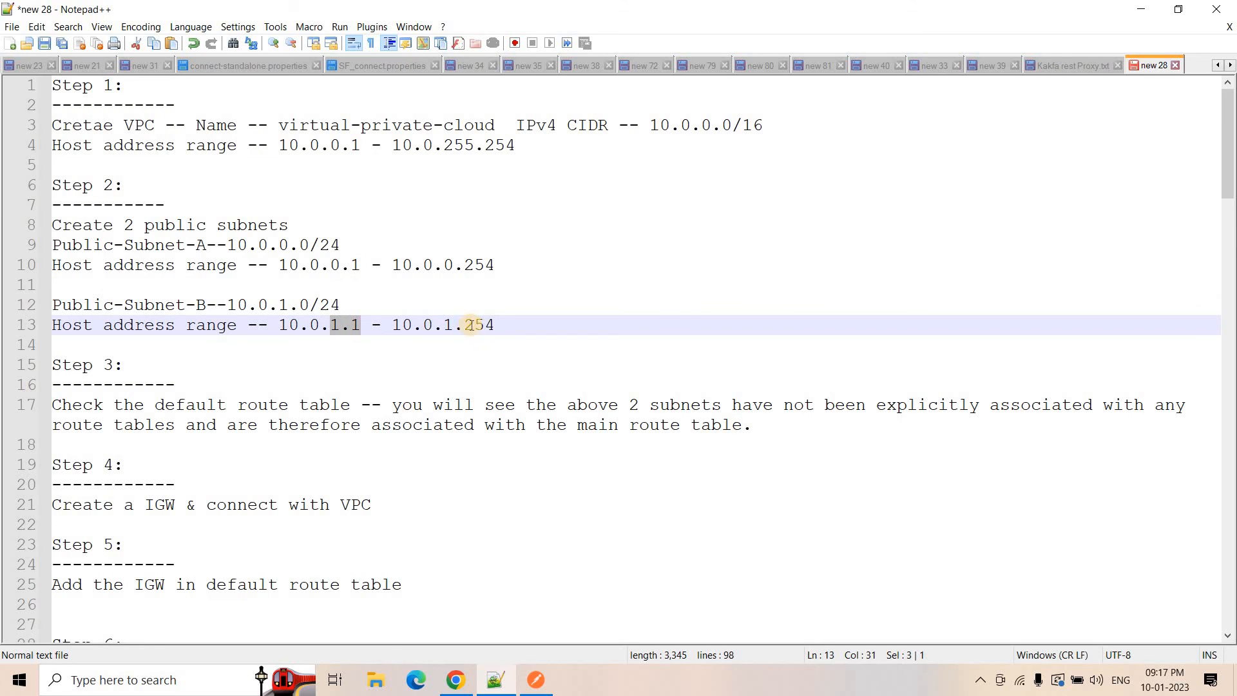
pyautogui.moveTo(495, 324); pyautogui.dragTo(383, 325)
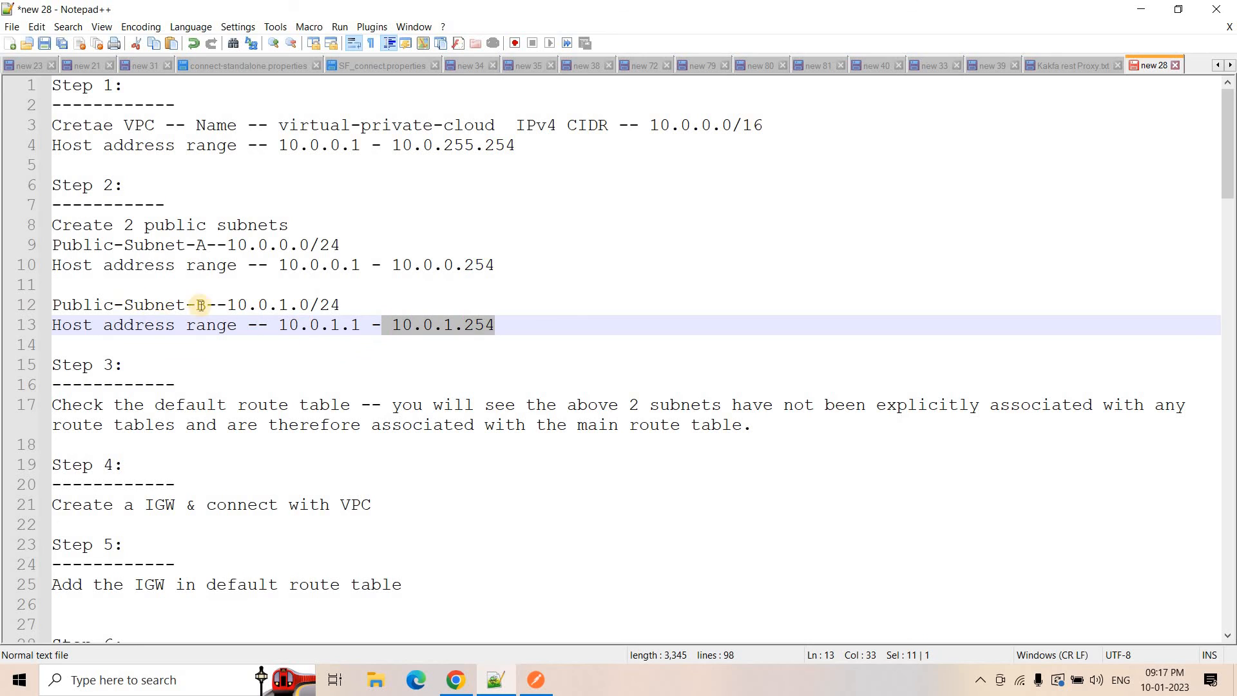
pyautogui.moveTo(204, 306); pyautogui.dragTo(58, 303)
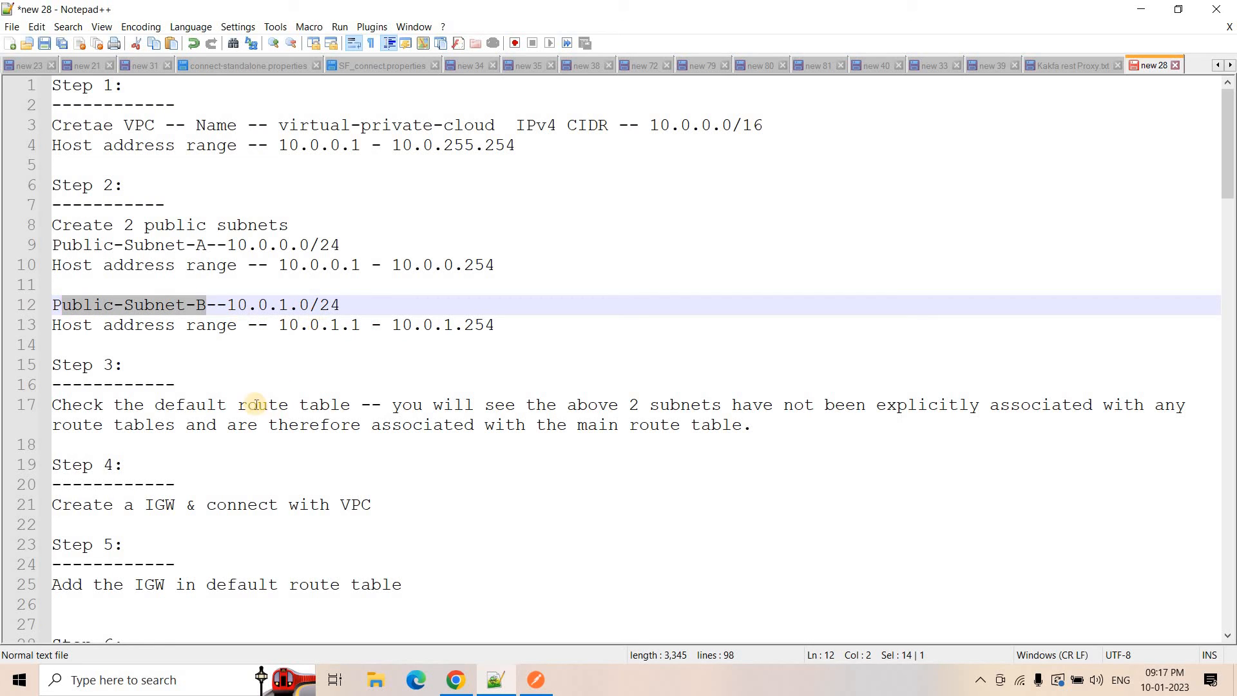
# Step: Read the Step 3 note on the default route table, relating it to the VPC and its two public subnets
pyautogui.moveTo(279, 124); pyautogui.dragTo(504, 124)
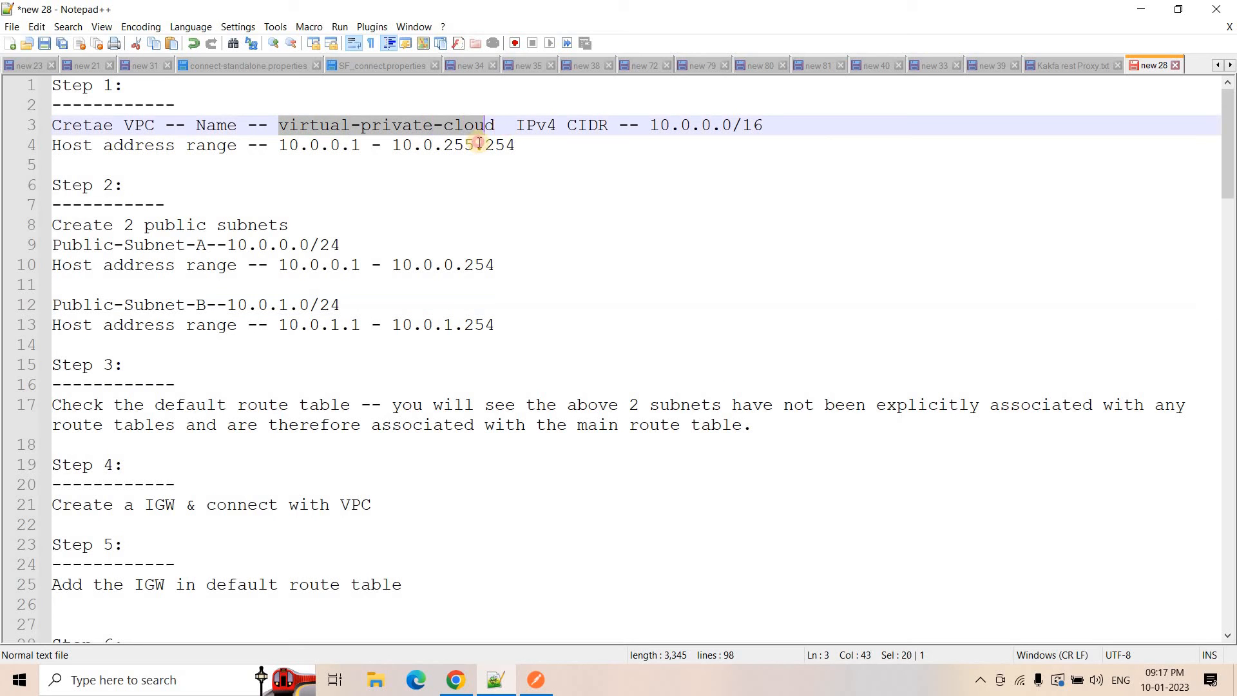
pyautogui.moveTo(155, 404); pyautogui.dragTo(349, 405)
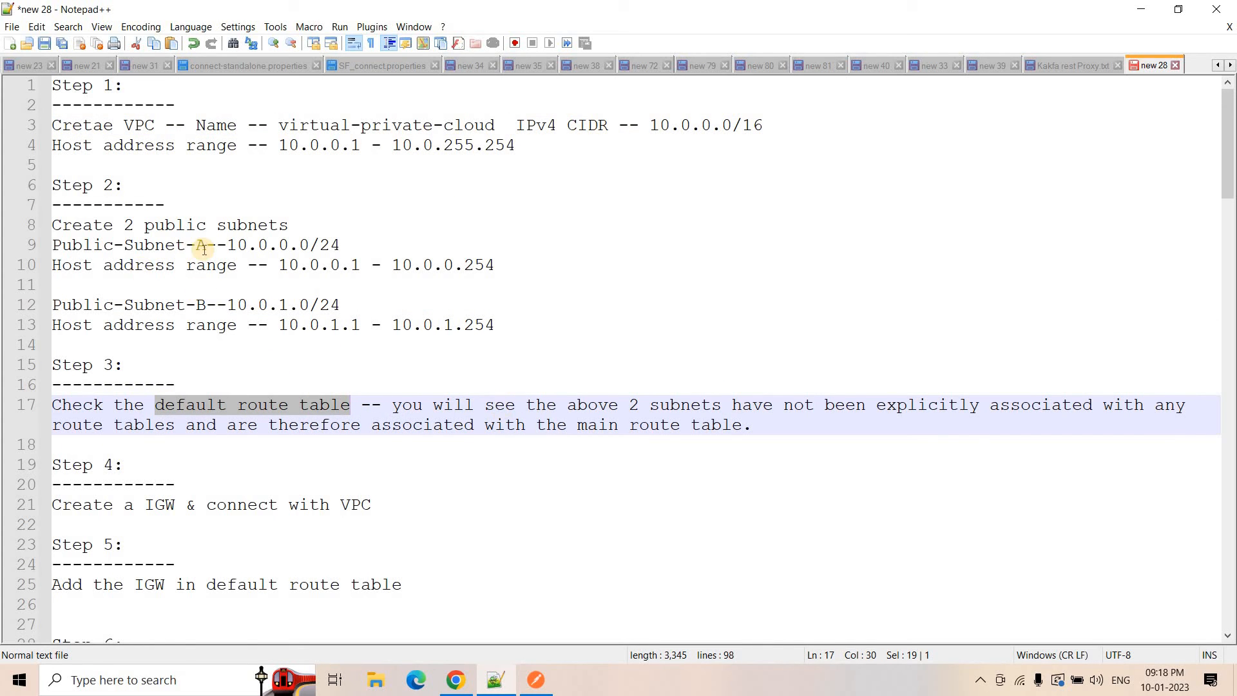
pyautogui.moveTo(205, 247); pyautogui.dragTo(53, 246)
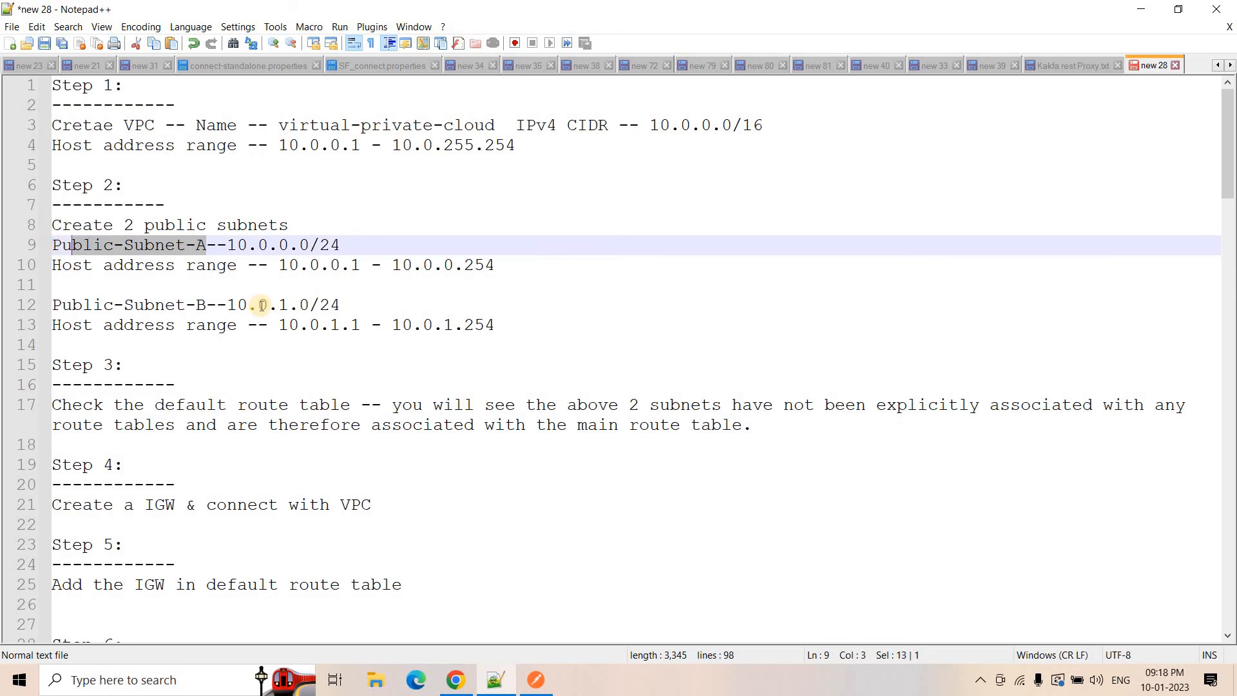
pyautogui.click(199, 304)
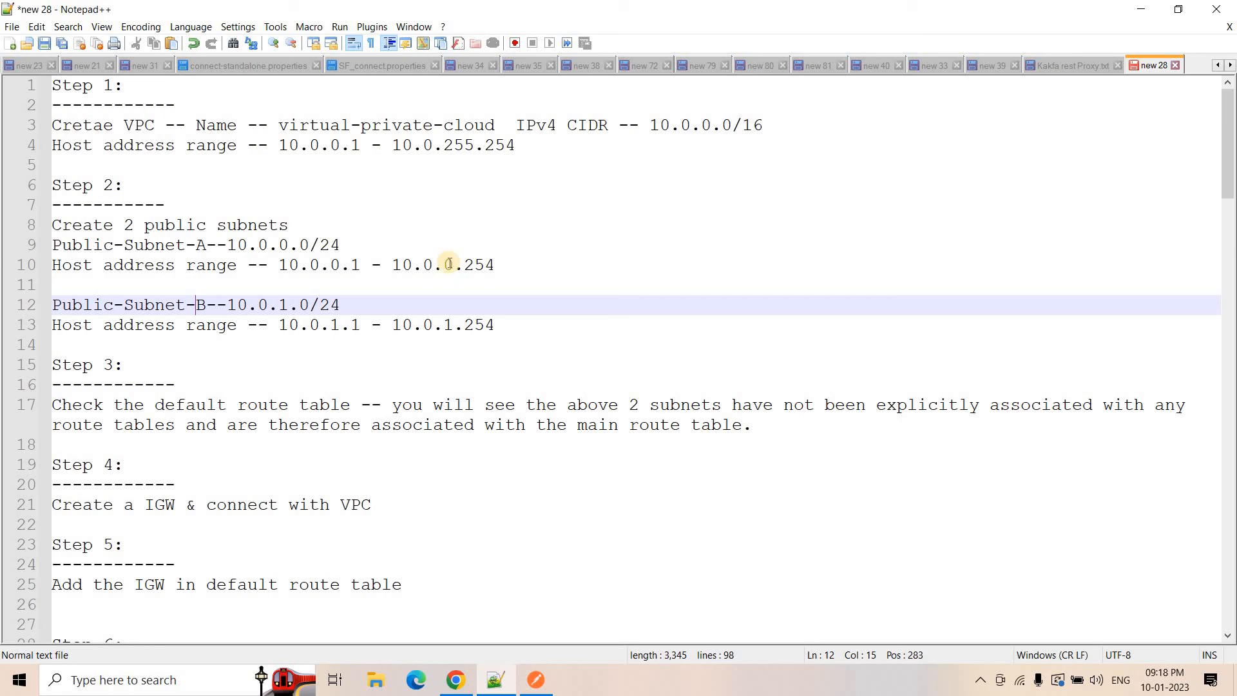
pyautogui.moveTo(156, 405); pyautogui.dragTo(362, 408)
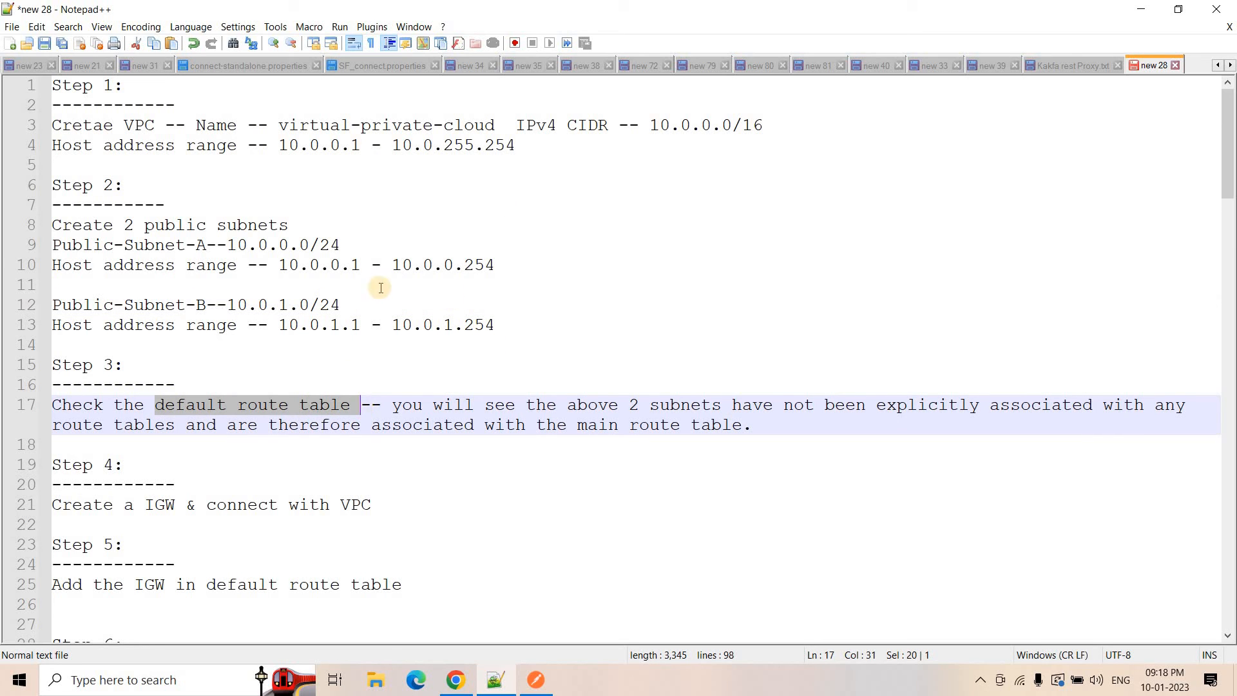
pyautogui.moveTo(206, 246); pyautogui.dragTo(53, 248)
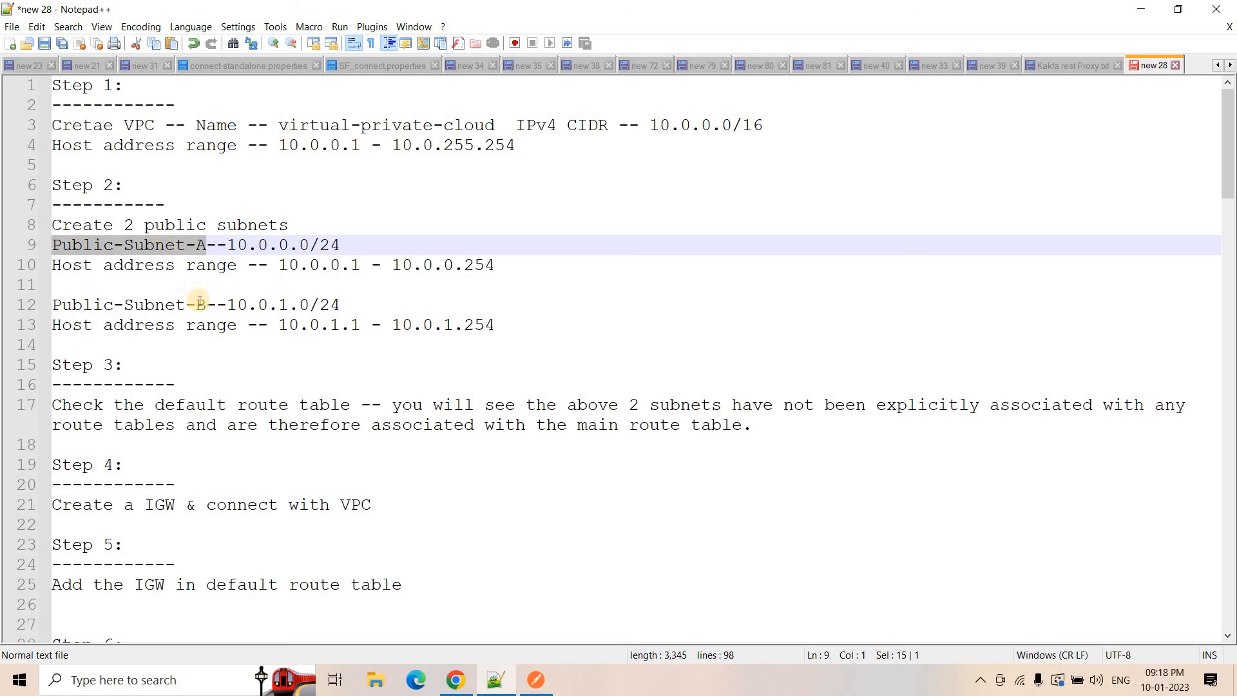
pyautogui.moveTo(206, 304); pyautogui.dragTo(47, 308)
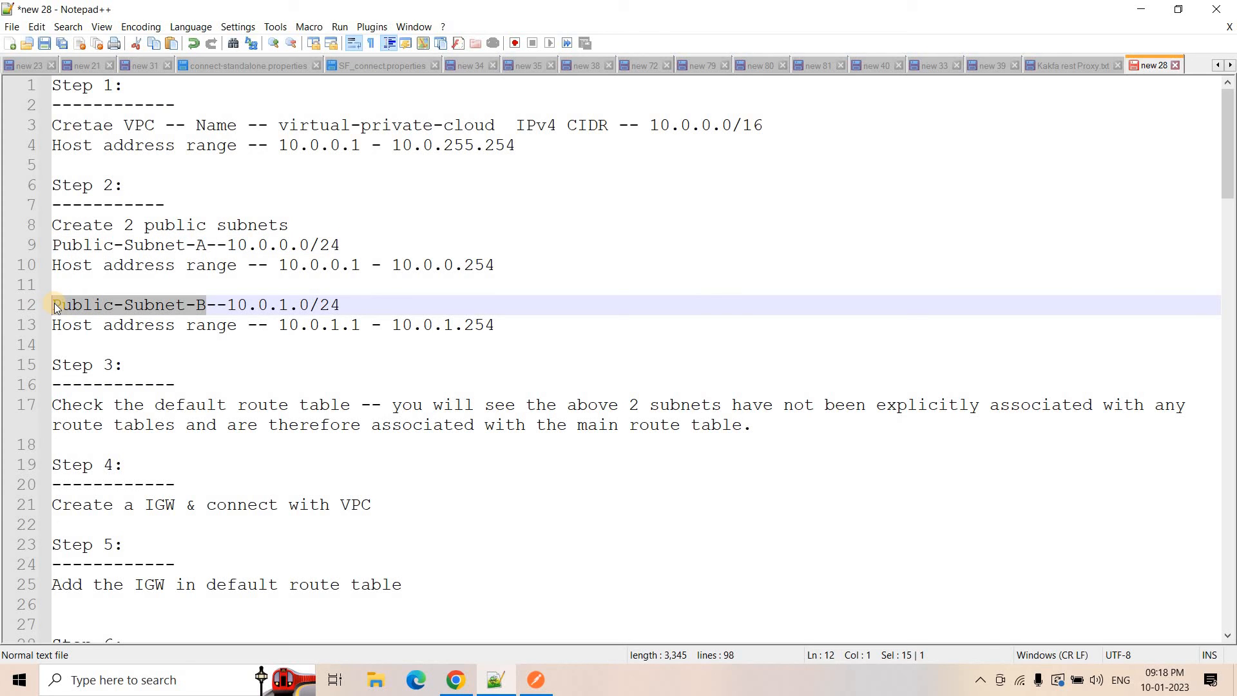
# Step: Read the Step 4 and Step 5 notes on connecting an IGW to the VPC and adding it to the default route table
pyautogui.doubleClick(158, 506)
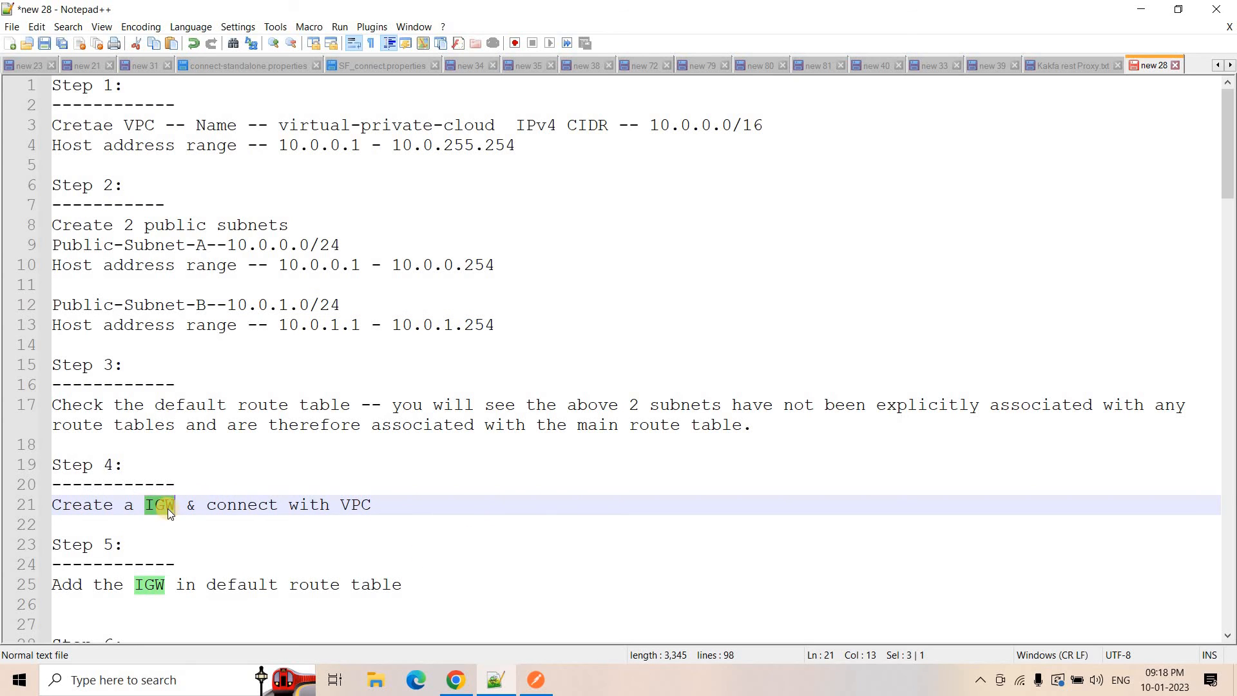
pyautogui.click(374, 507)
pyautogui.moveTo(58, 584); pyautogui.dragTo(242, 587)
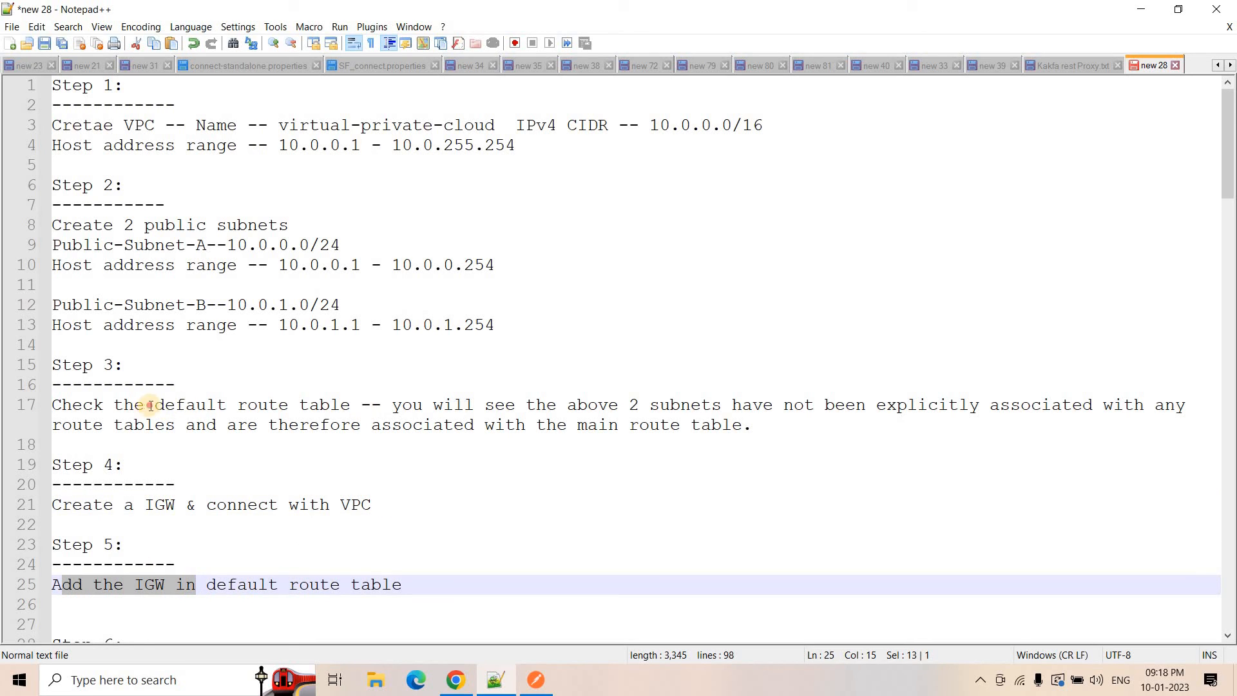
pyautogui.moveTo(147, 406); pyautogui.dragTo(350, 407)
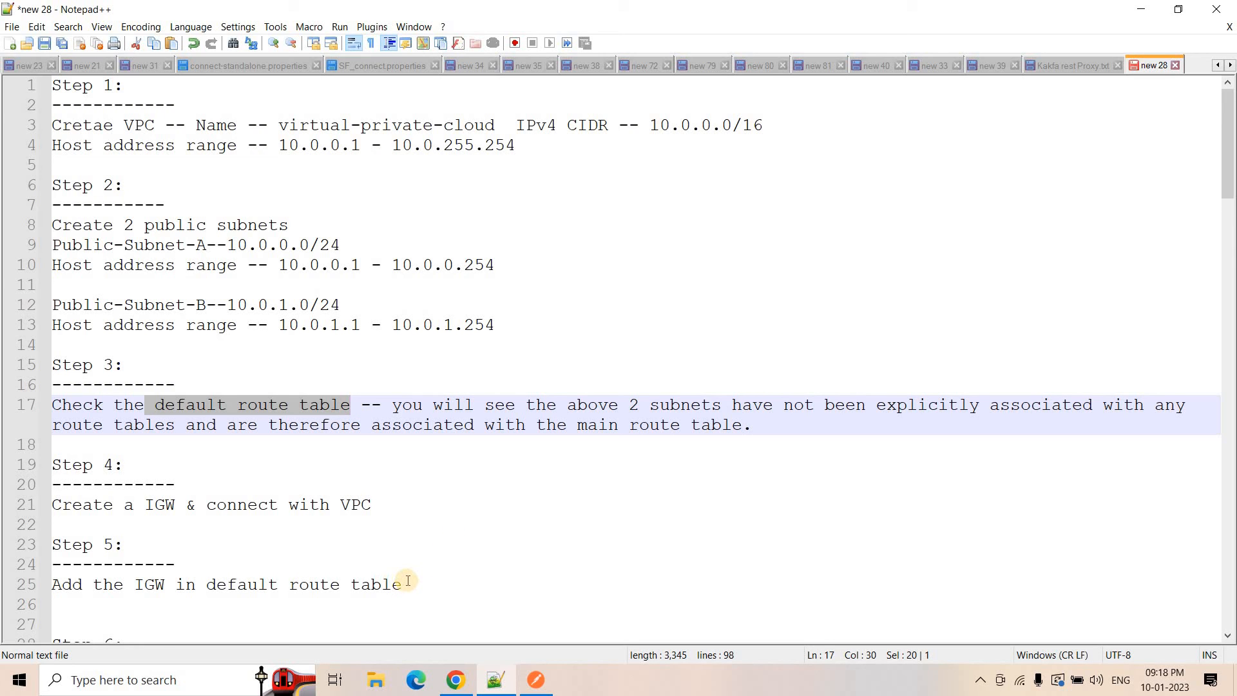
# Step: Read the Step 6 note on launching the MSK cluster in the created VPC, and look back over Steps 1 to 5
pyautogui.scroll(-3, 209, 544)
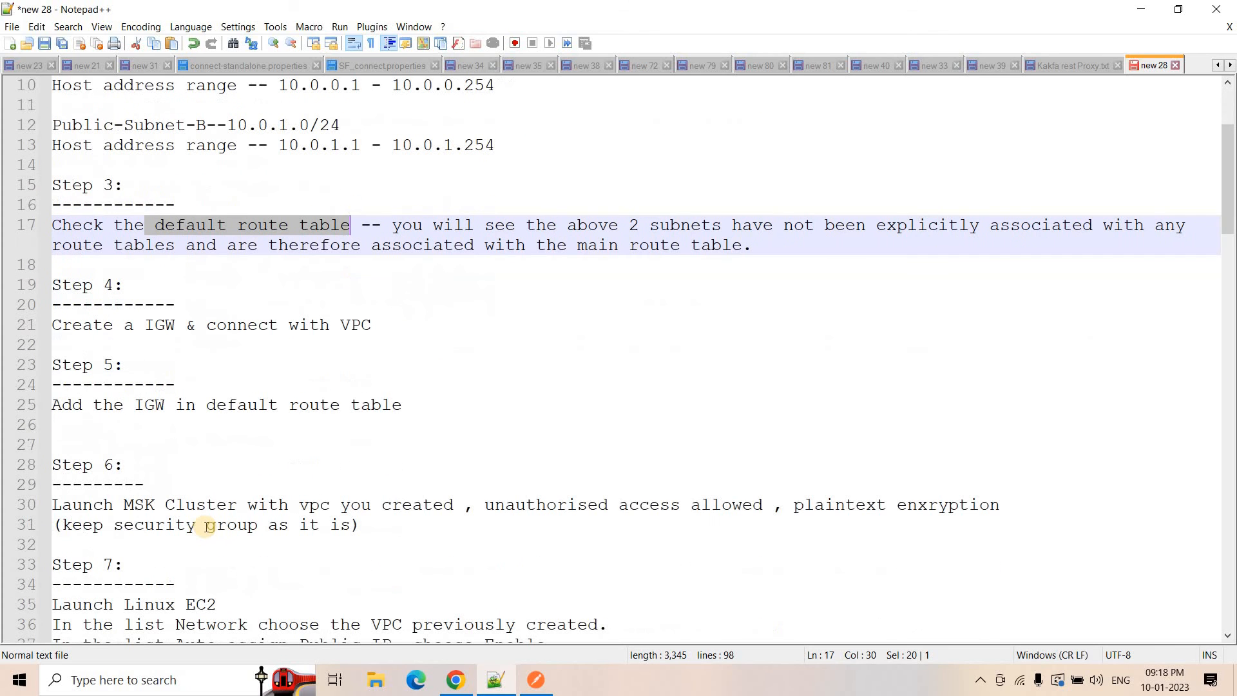
pyautogui.moveTo(134, 506); pyautogui.dragTo(459, 508)
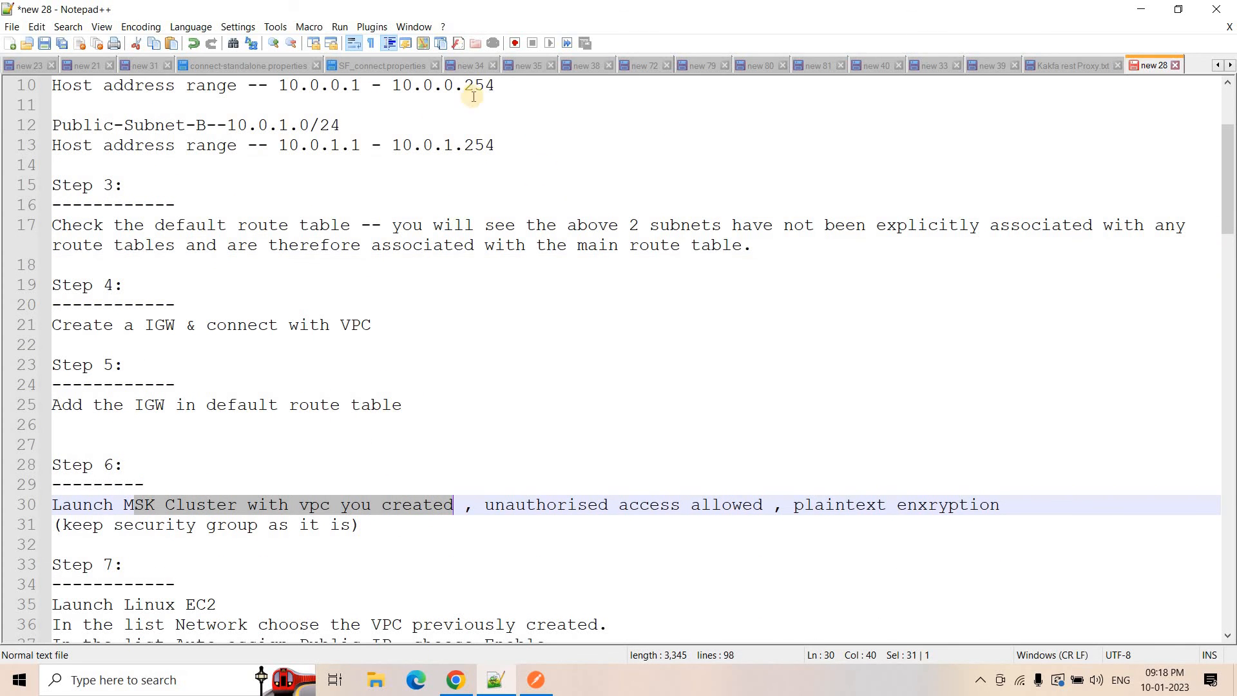
pyautogui.scroll(1, 373, 248)
pyautogui.scroll(2, 373, 247)
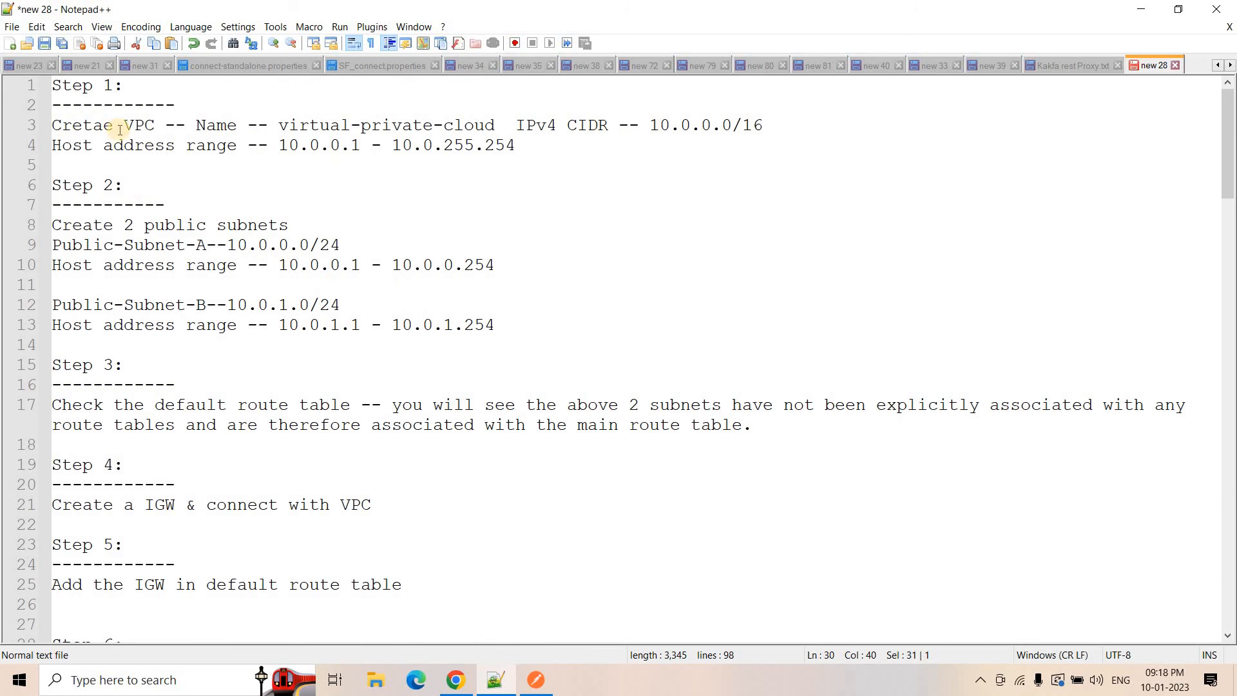
pyautogui.moveTo(55, 604); pyautogui.dragTo(50, 83)
# Step: Copy the VPC name virtual-private-cloud from the Step 1 notes, and log back in to the AWS Management Console in Chrome
pyautogui.moveTo(278, 127); pyautogui.dragTo(492, 127)
pyautogui.hotkey('ctrl', 'c')
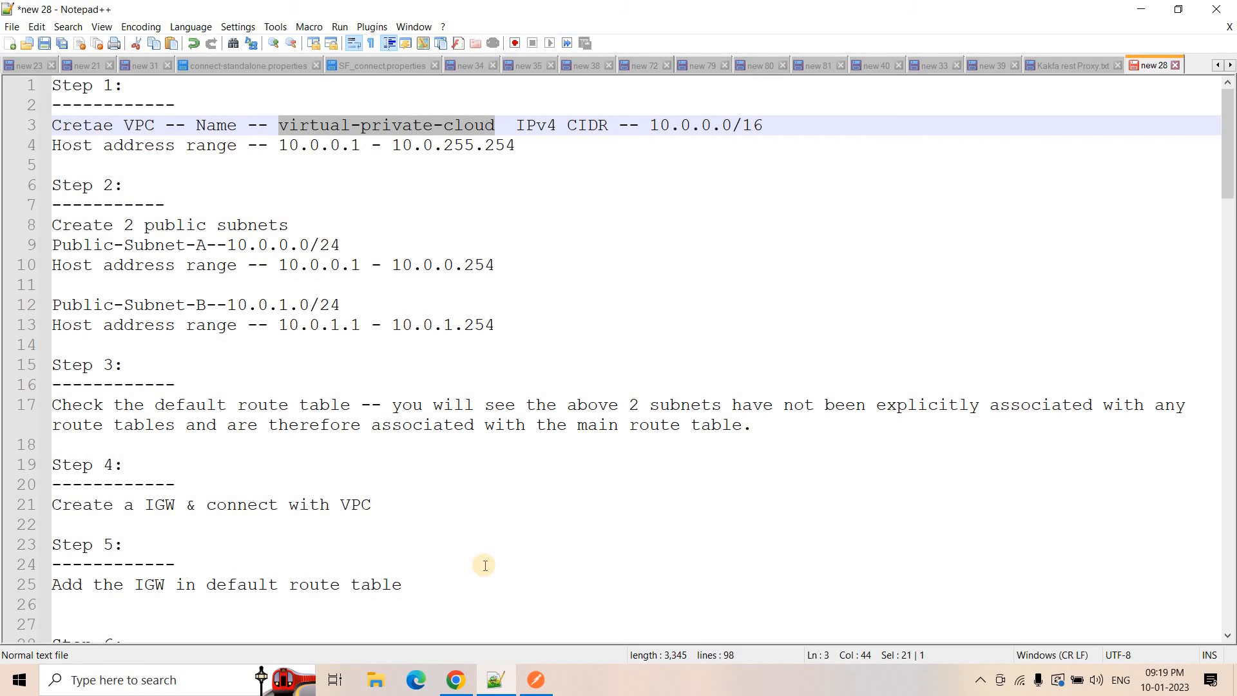
pyautogui.hotkey('alt', 'Tab')
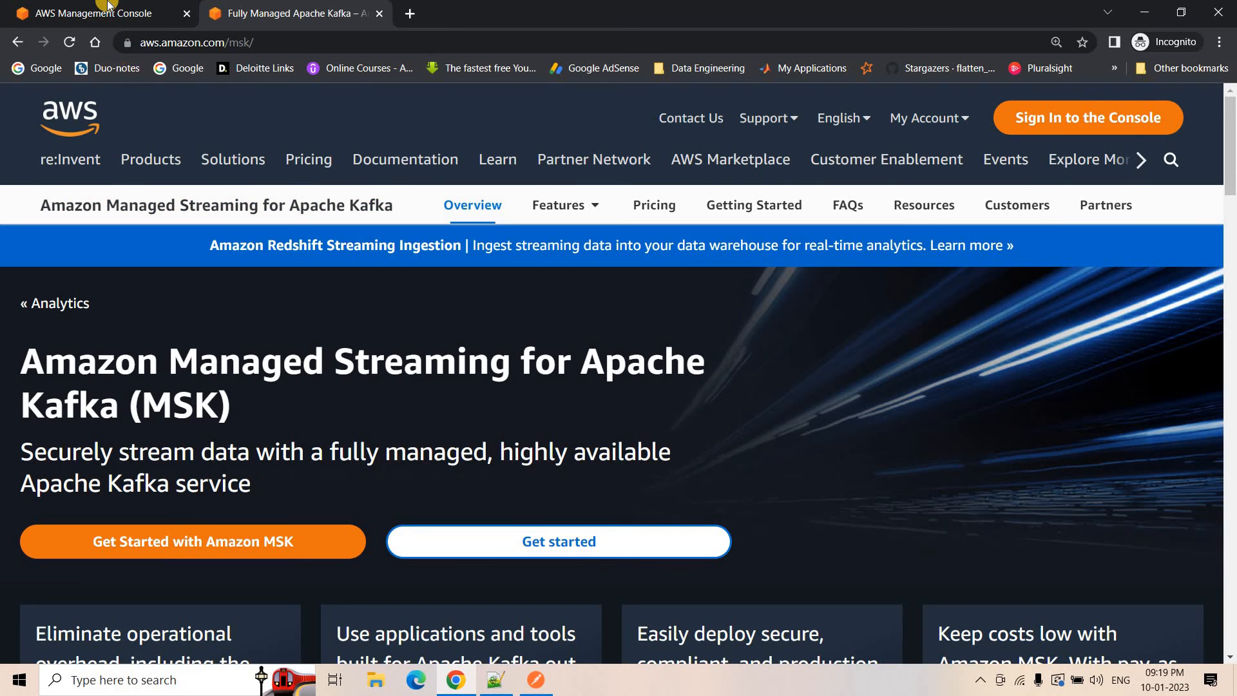
pyautogui.click(100, 8)
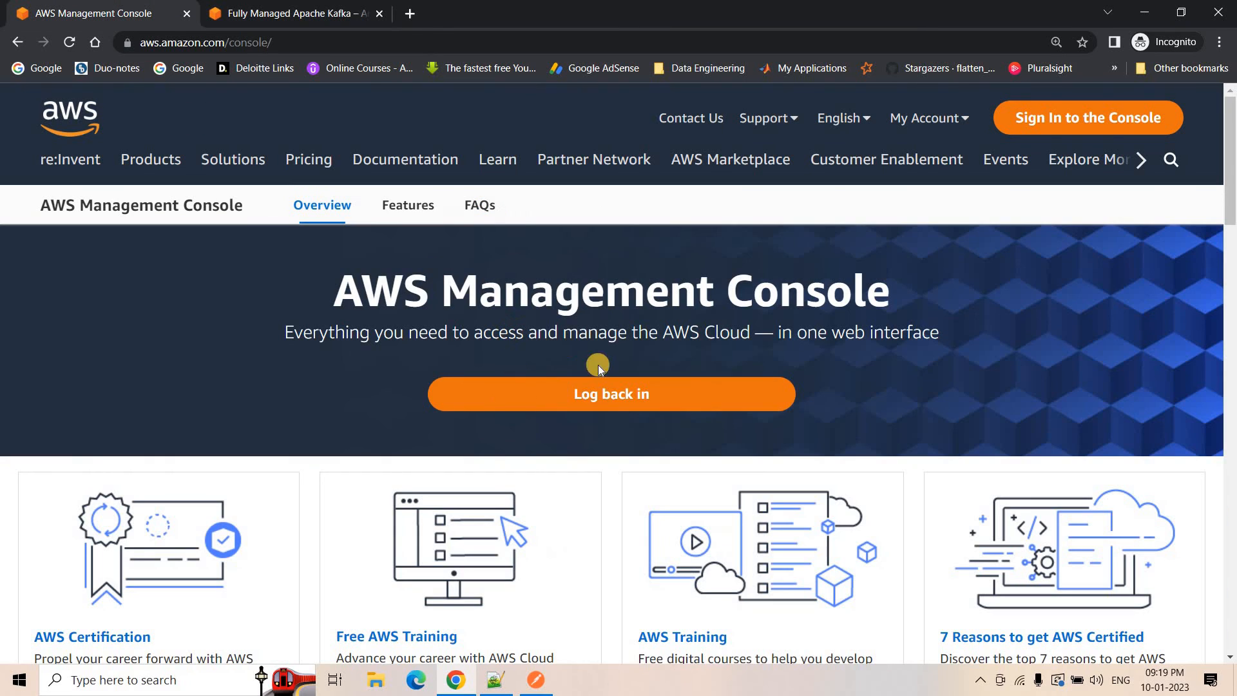
pyautogui.click(654, 398)
# Step: Search the AWS services for VPC and open the VPC dashboard
pyautogui.click(261, 102)
pyautogui.write('V')
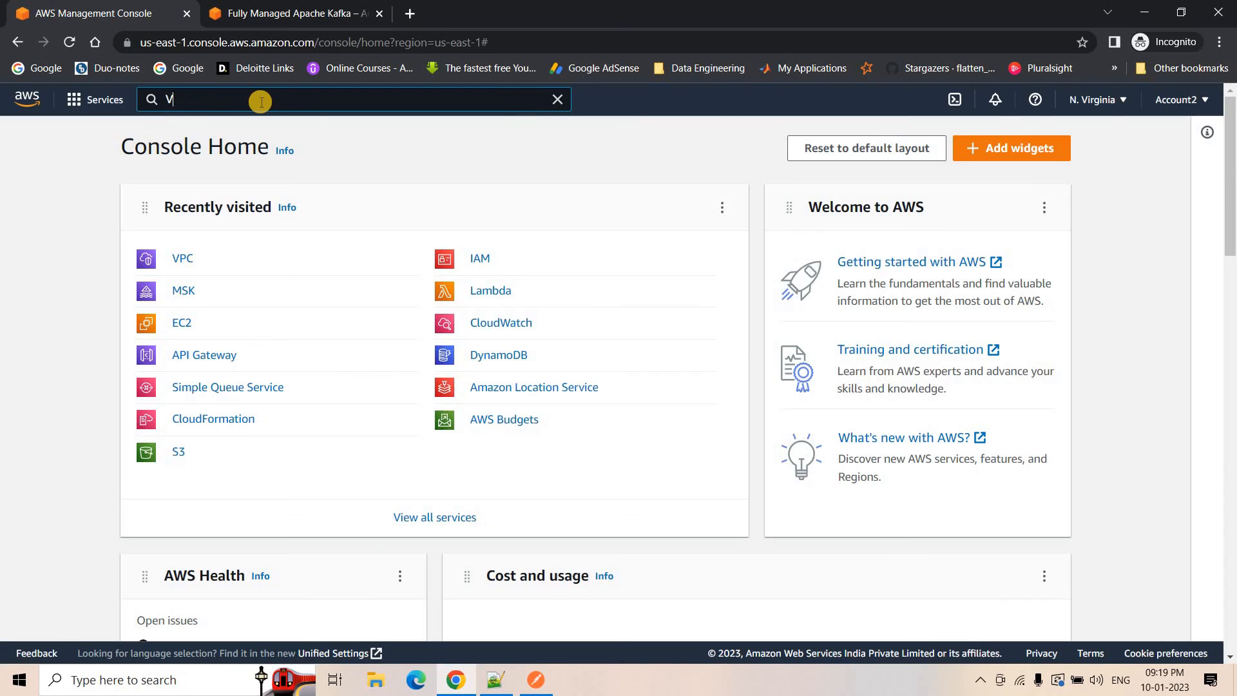
pyautogui.write('PC')
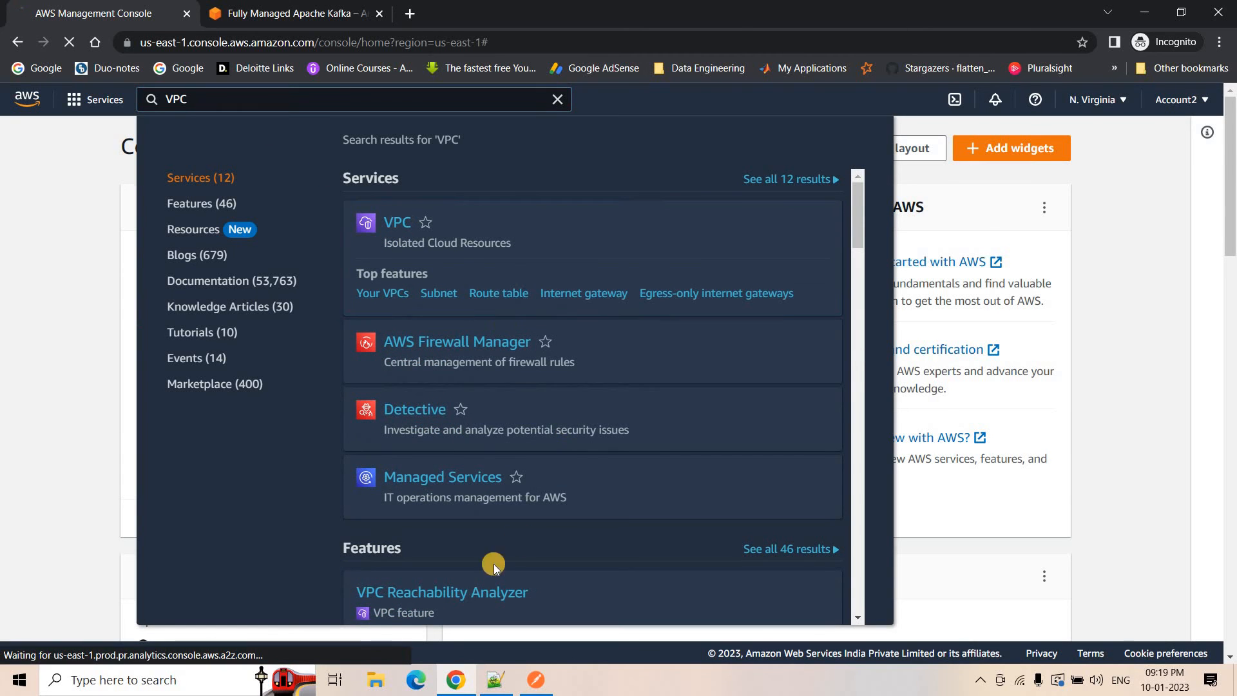
pyautogui.press('Return')
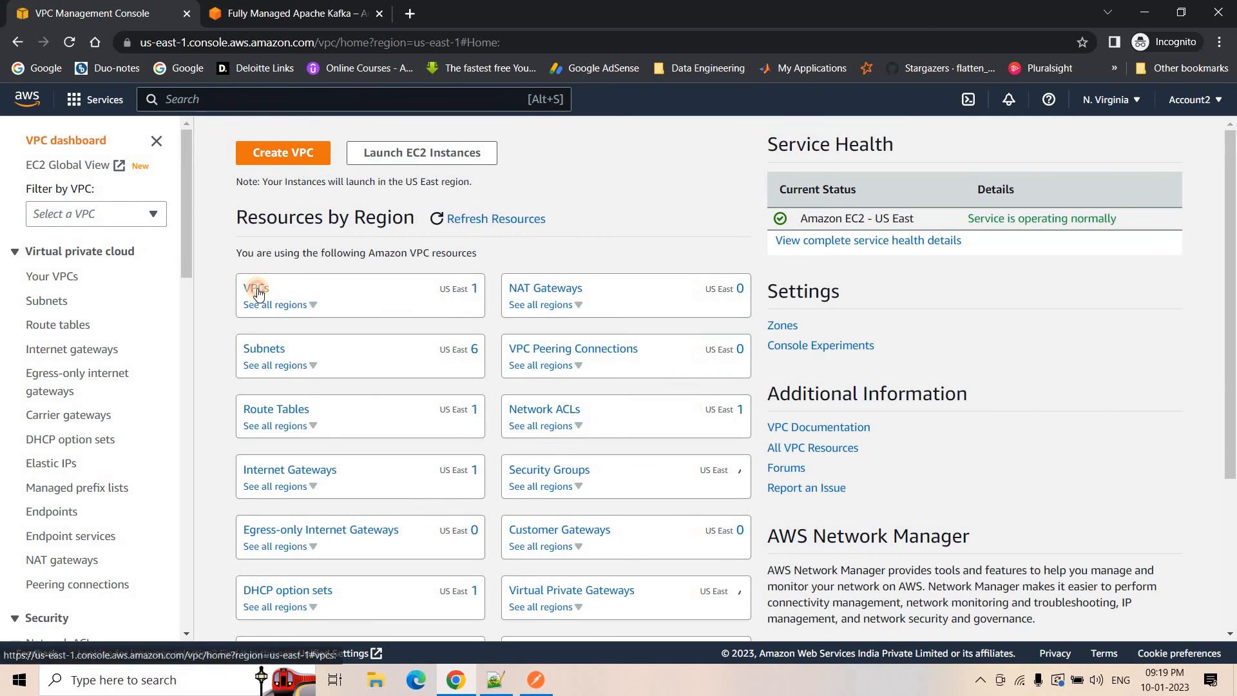
# Step: Start creating a VPC from the list of VPCs and set its name tag to virtual-private-cloud
pyautogui.click(256, 288)
pyautogui.click(1140, 146)
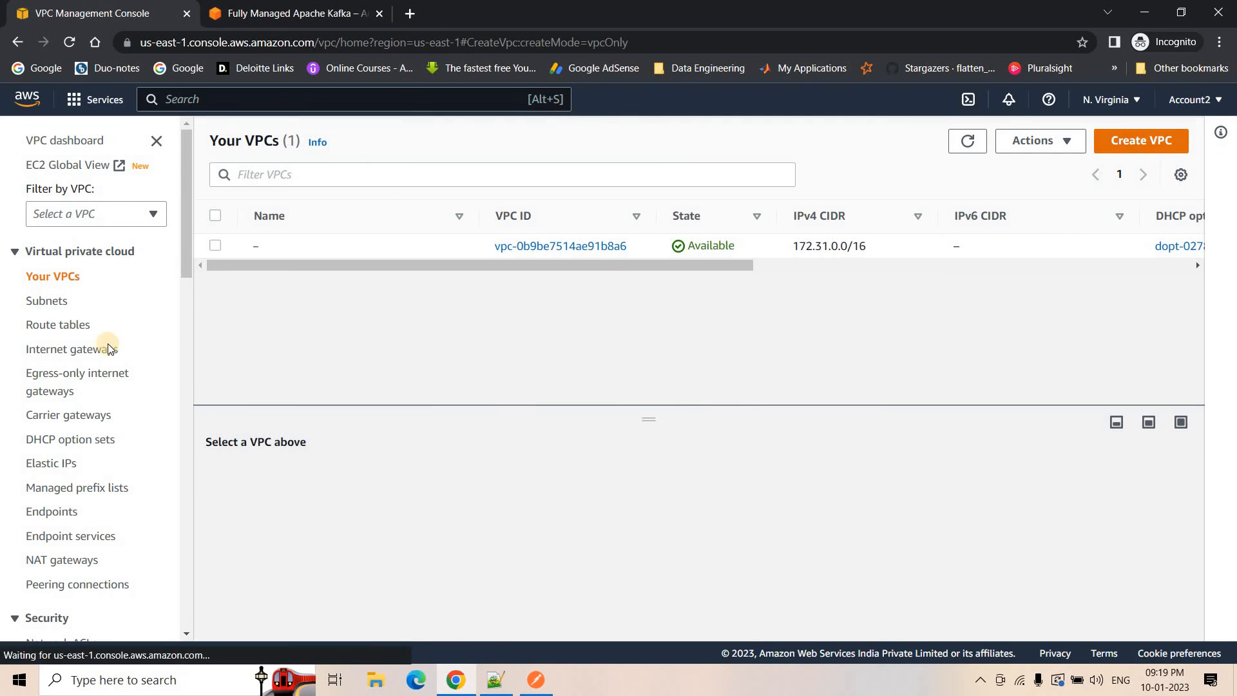
pyautogui.hotkey('ctrl', 'v')
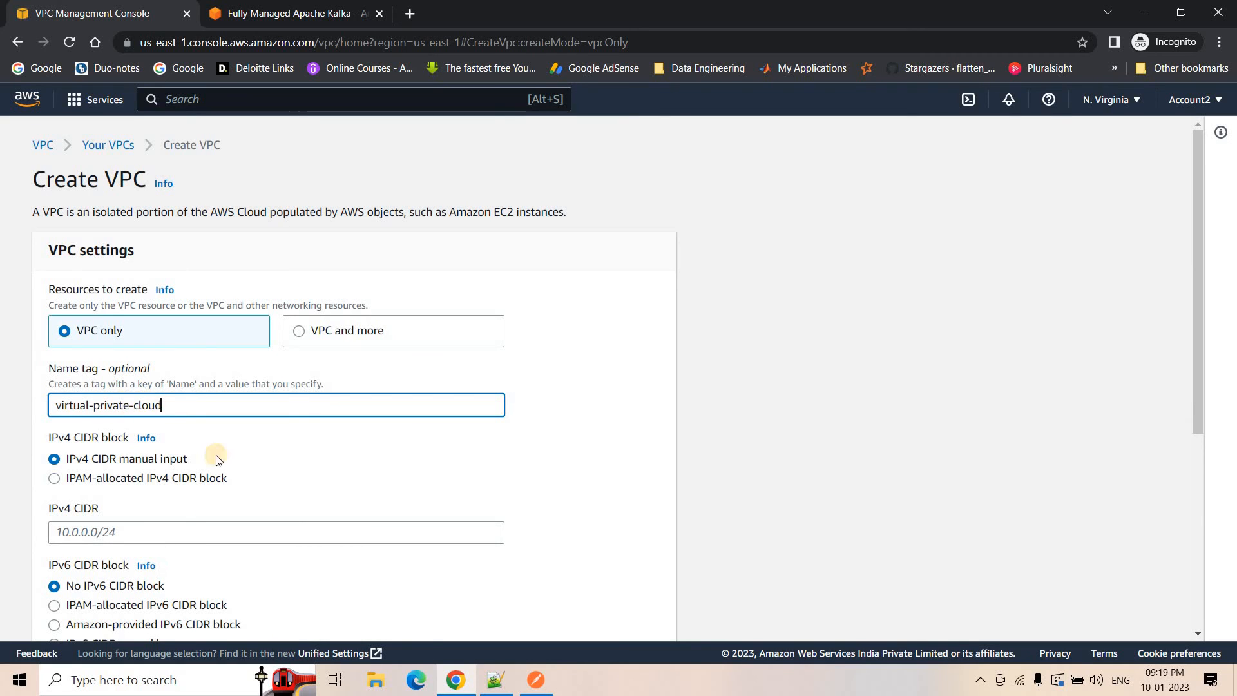
# Step: Copy the IPv4 CIDR 10.0.0.0/16 from the Step 1 notes in Notepad++ into the VPC form and create the VPC
pyautogui.hotkey('alt', 'Tab')
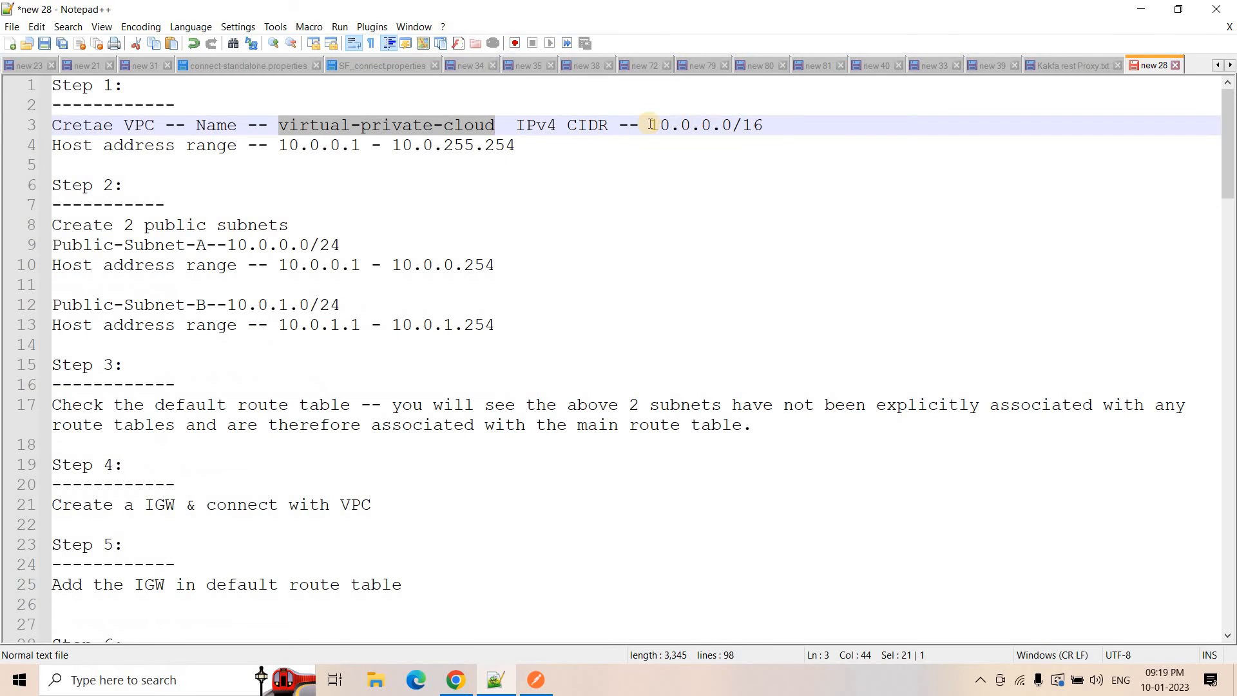
pyautogui.moveTo(650, 125); pyautogui.dragTo(773, 125)
pyautogui.hotkey('ctrl', 'c')
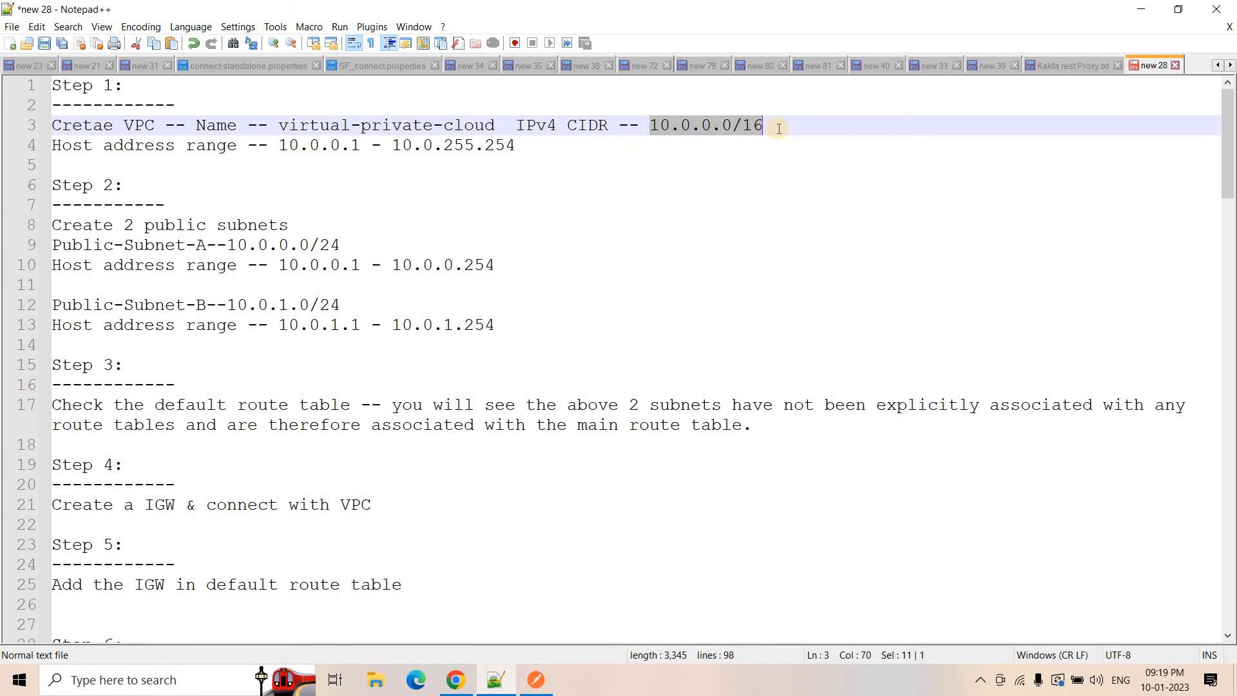
pyautogui.click(455, 678)
pyautogui.click(162, 536)
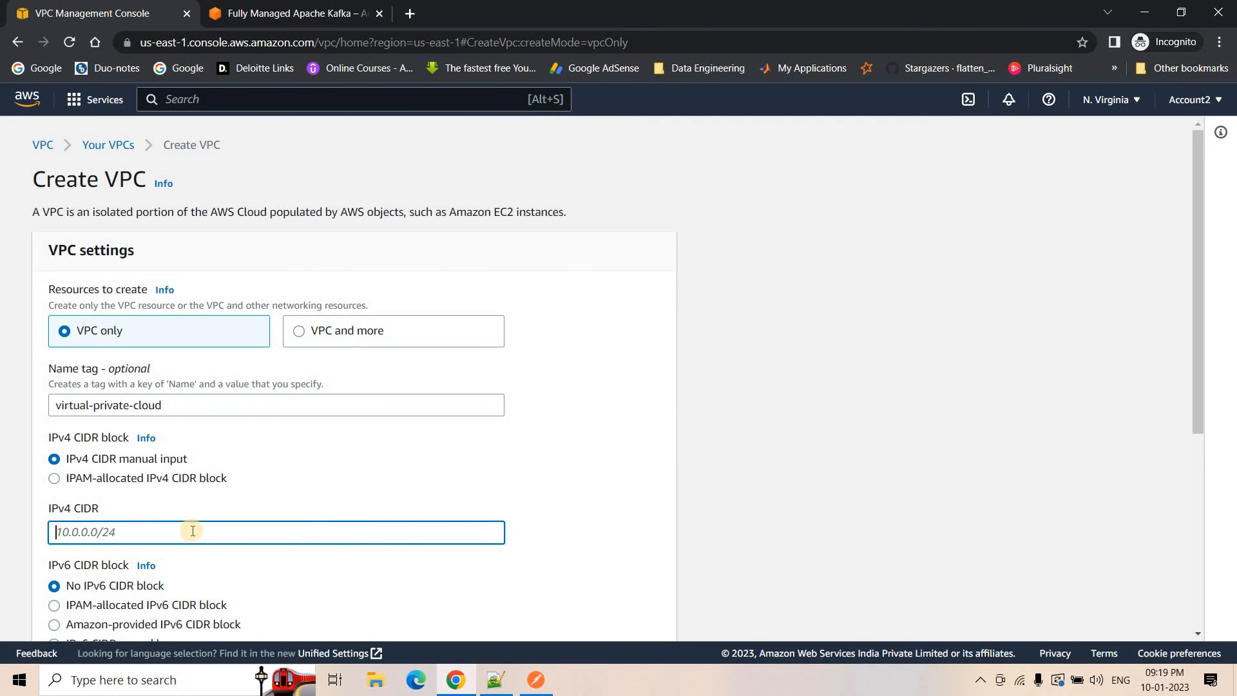
pyautogui.hotkey('ctrl', 'v')
pyautogui.scroll(-5, 170, 515)
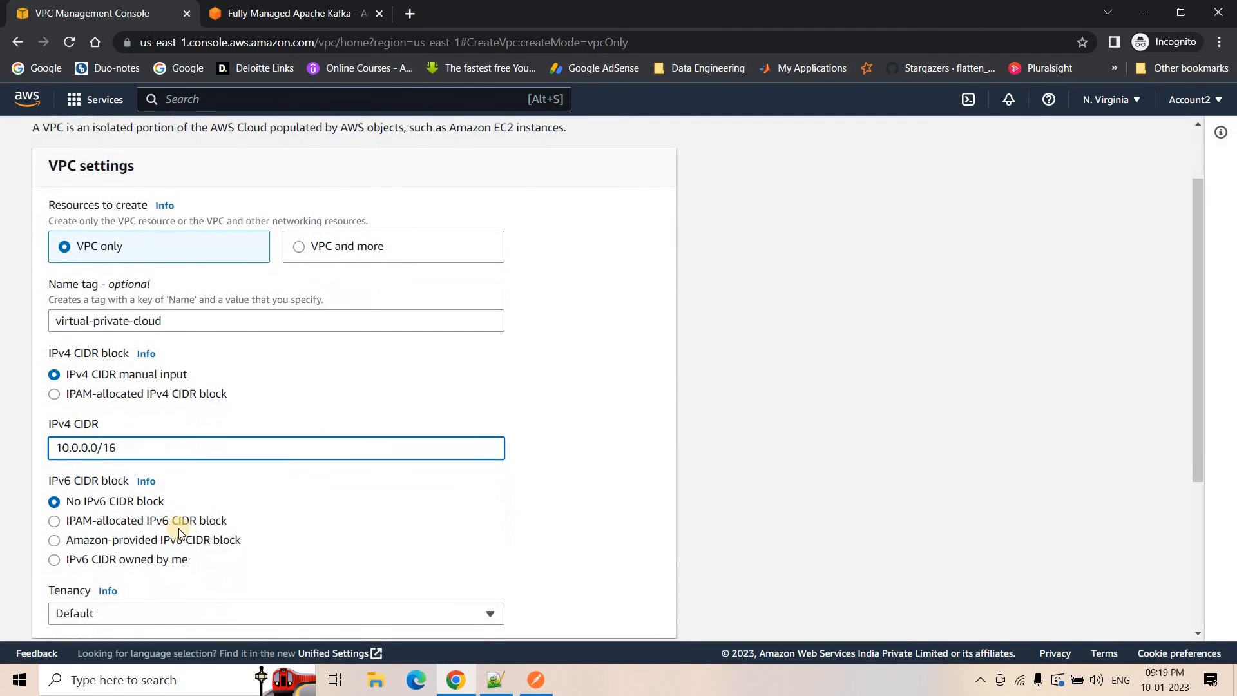
pyautogui.click(611, 616)
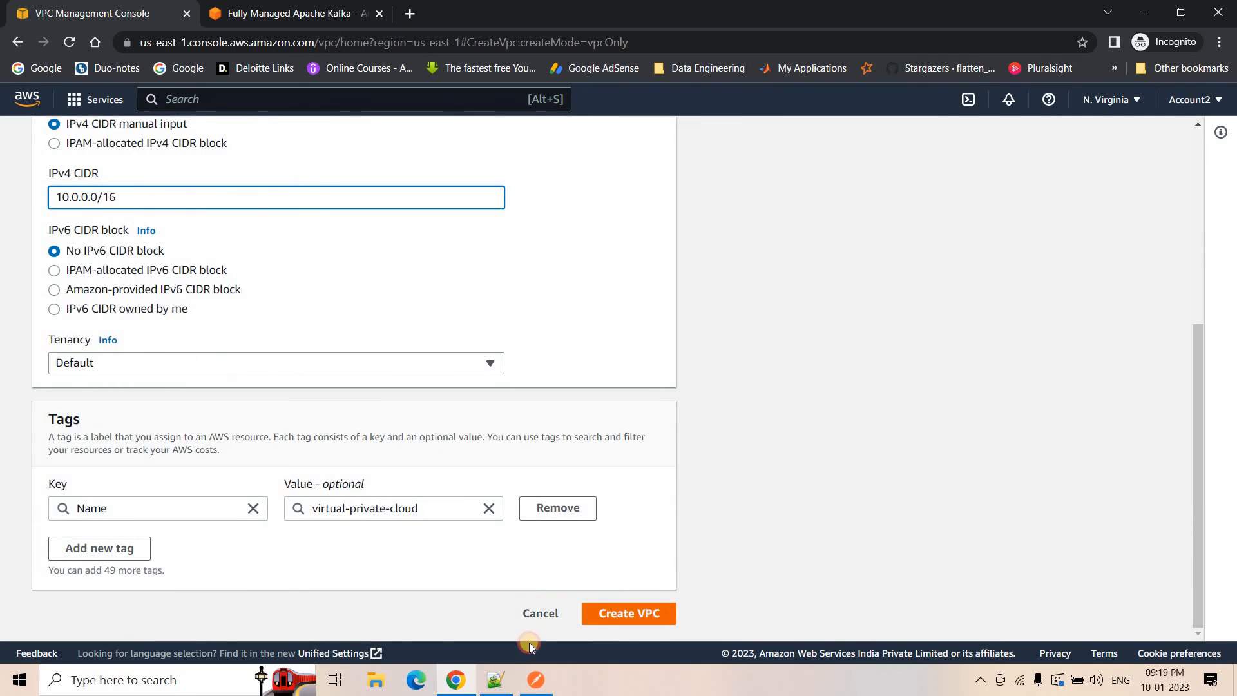
# Step: Start a new subnet in the virtual-private-cloud VPC and name it Public-Subnet-A, copied from the Step 2 notes in Notepad++
pyautogui.hotkey('alt', 'Tab')
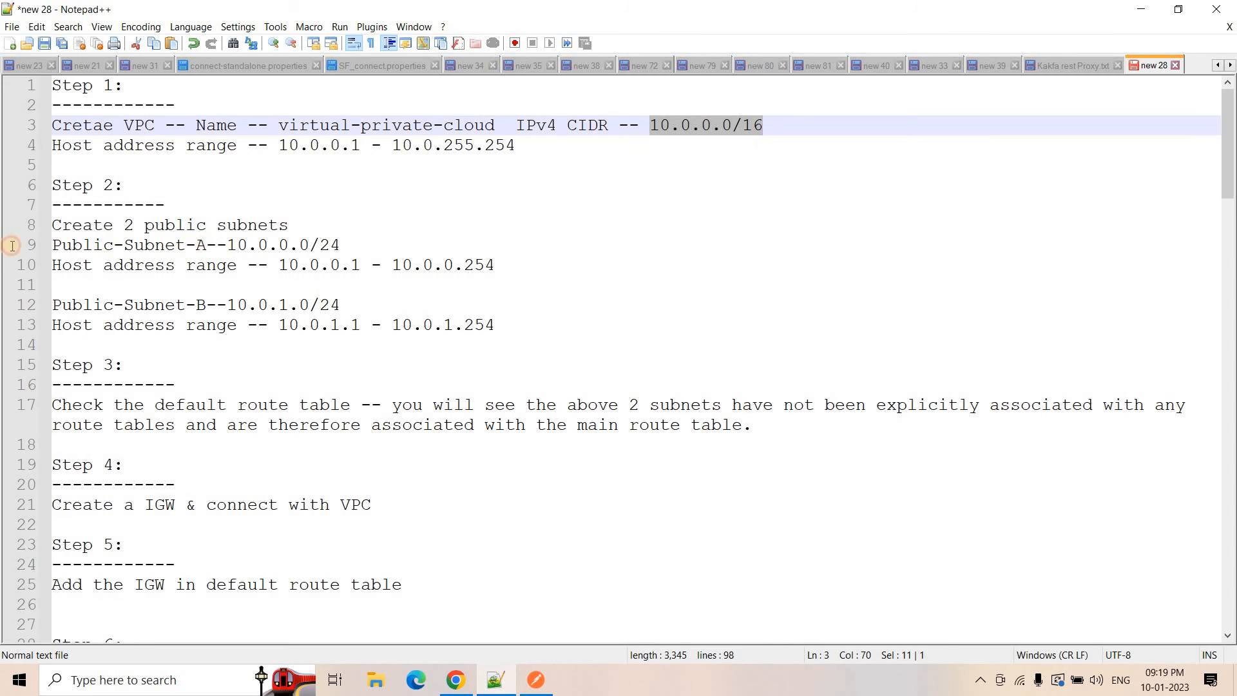
pyautogui.moveTo(207, 246); pyautogui.dragTo(12, 246)
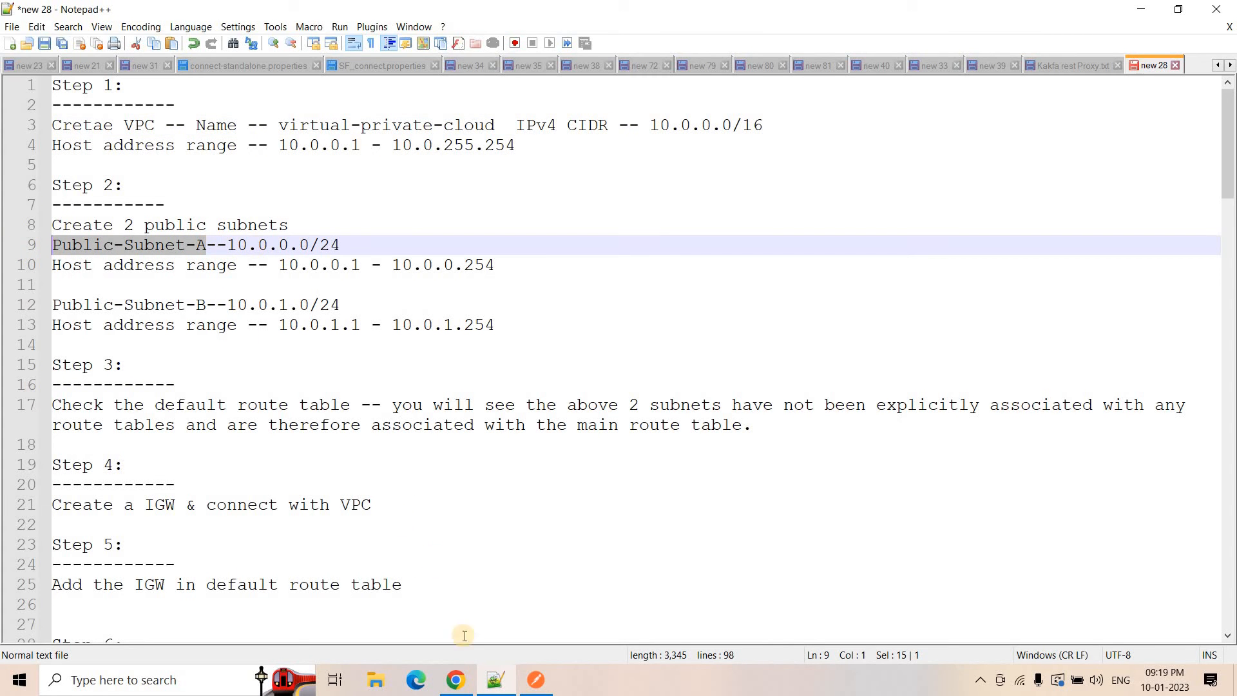
pyautogui.hotkey('alt', 'Tab')
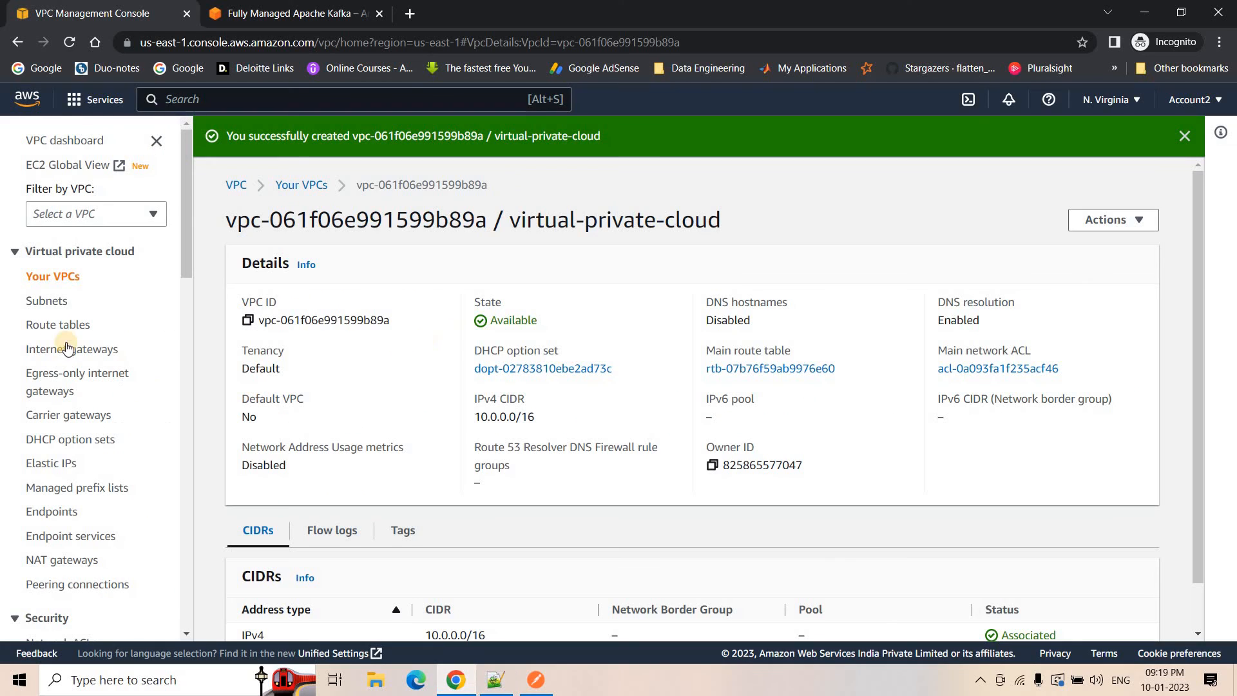
pyautogui.click(48, 302)
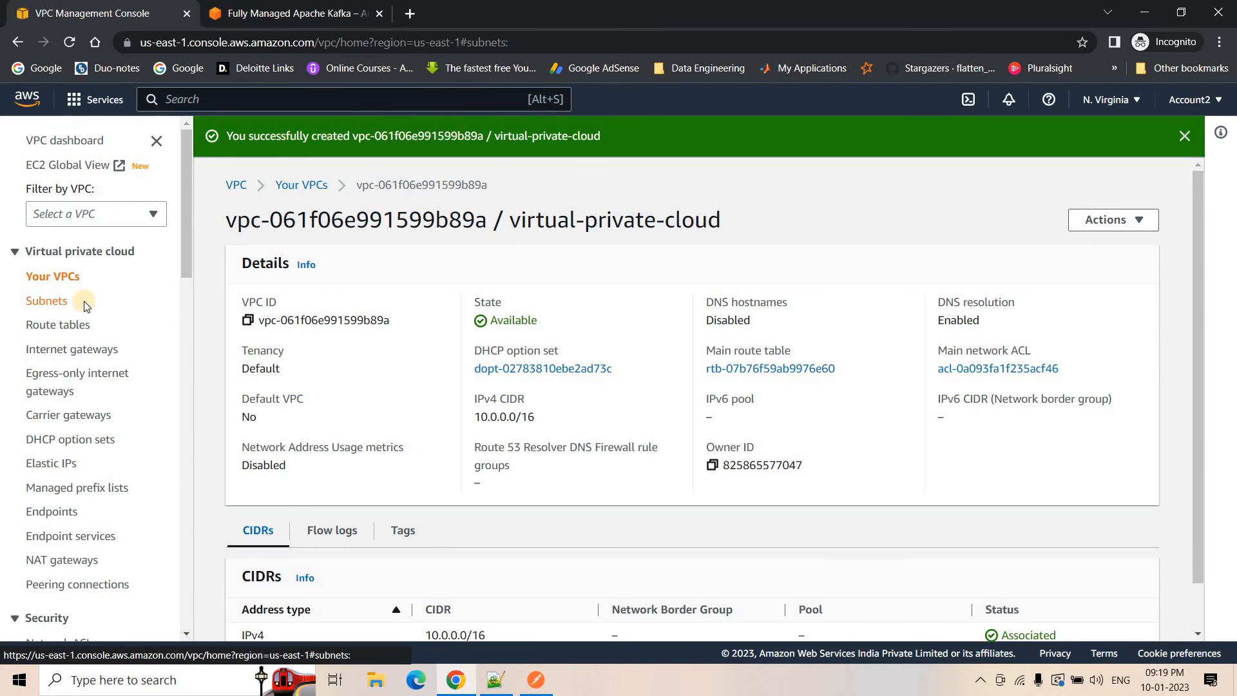
pyautogui.click(1129, 143)
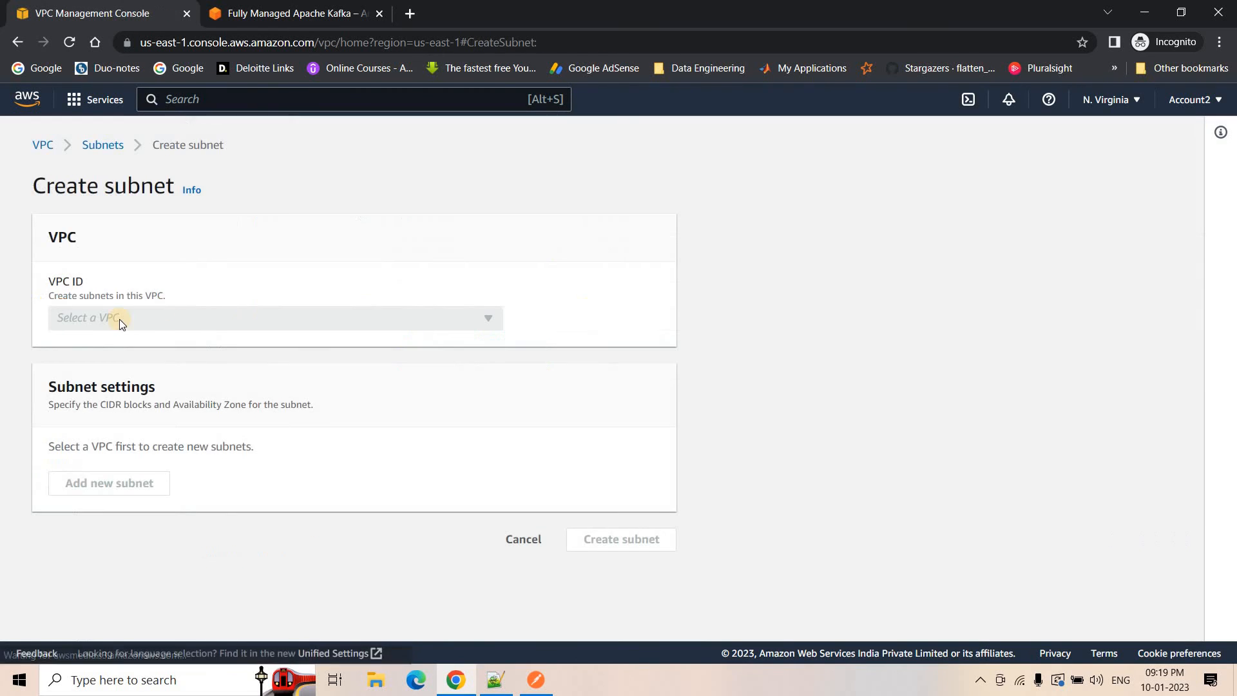
pyautogui.click(119, 318)
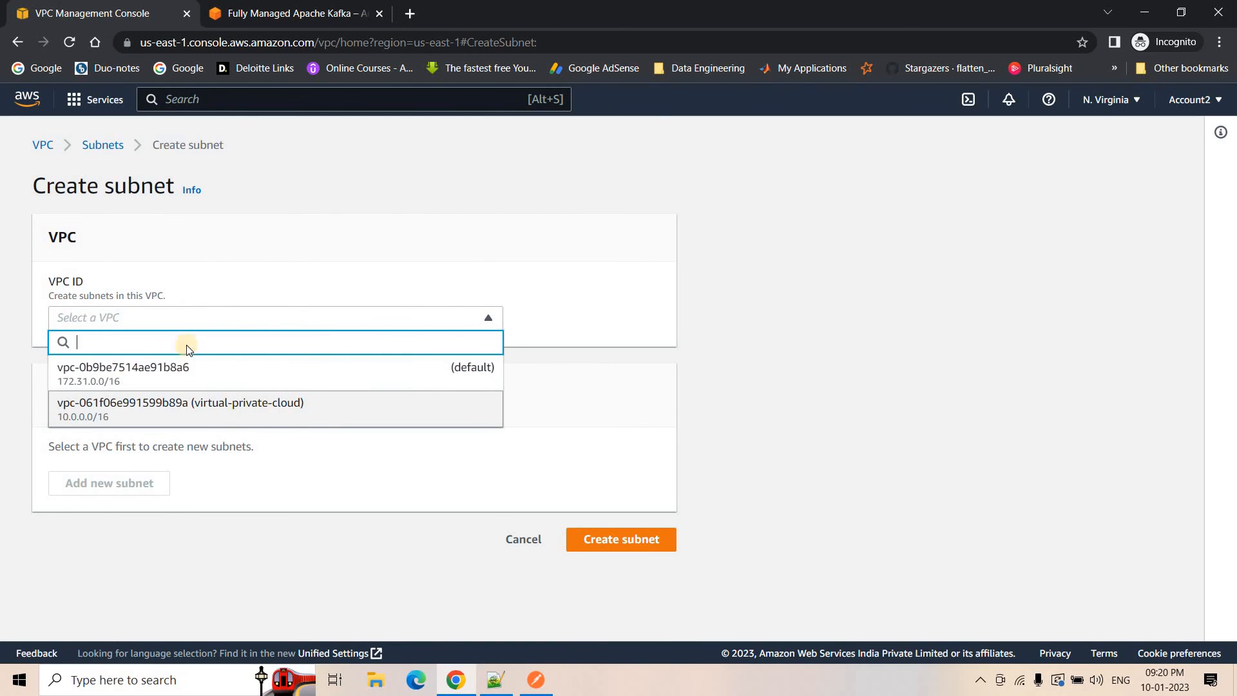
pyautogui.click(188, 404)
pyautogui.scroll(-2, 133, 480)
pyautogui.click(133, 463)
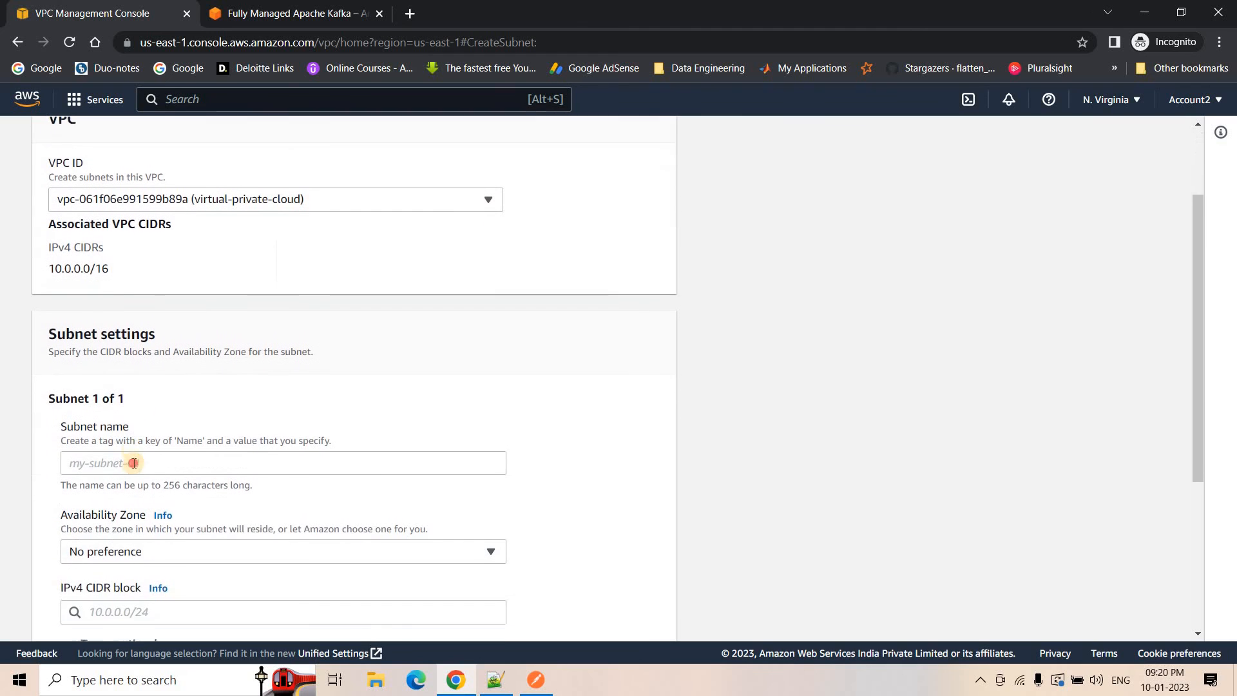
pyautogui.write('Public-Subnet-A')
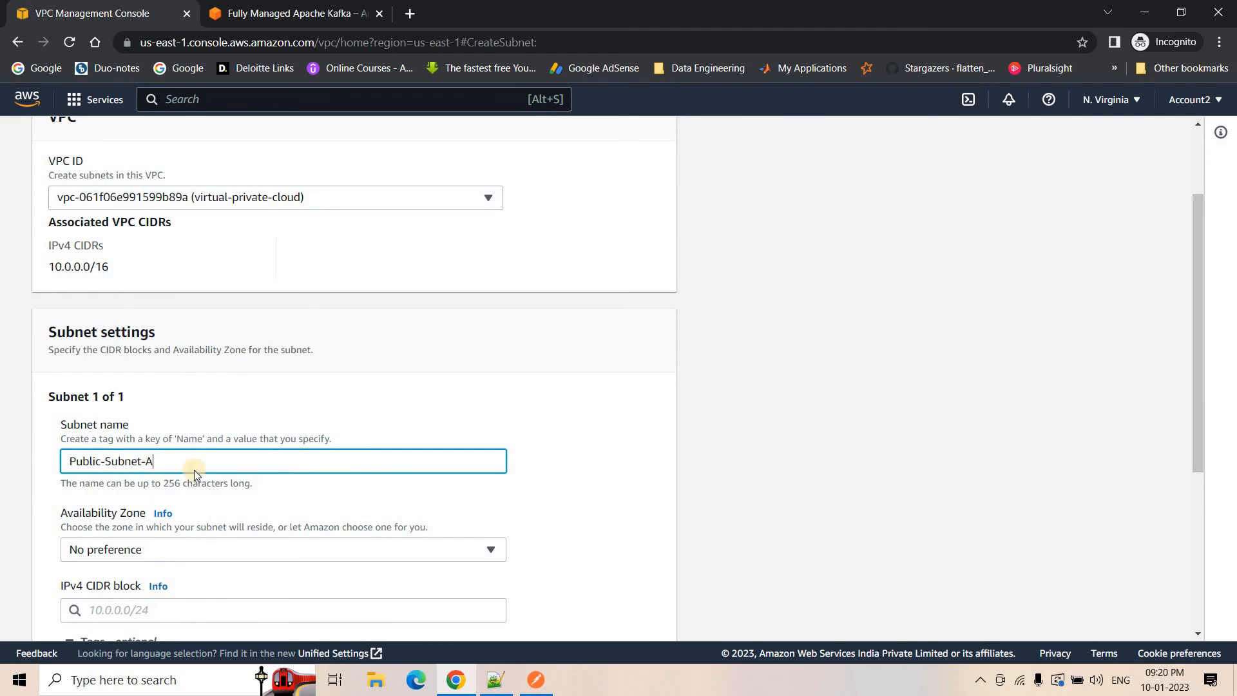
# Step: Set Public-Subnet-A's IPv4 CIDR block to 10.0.0.0/24, copied from the Notepad++ notes, and create the subnet
pyautogui.scroll(-3, 188, 464)
pyautogui.hotkey('alt', 'Tab')
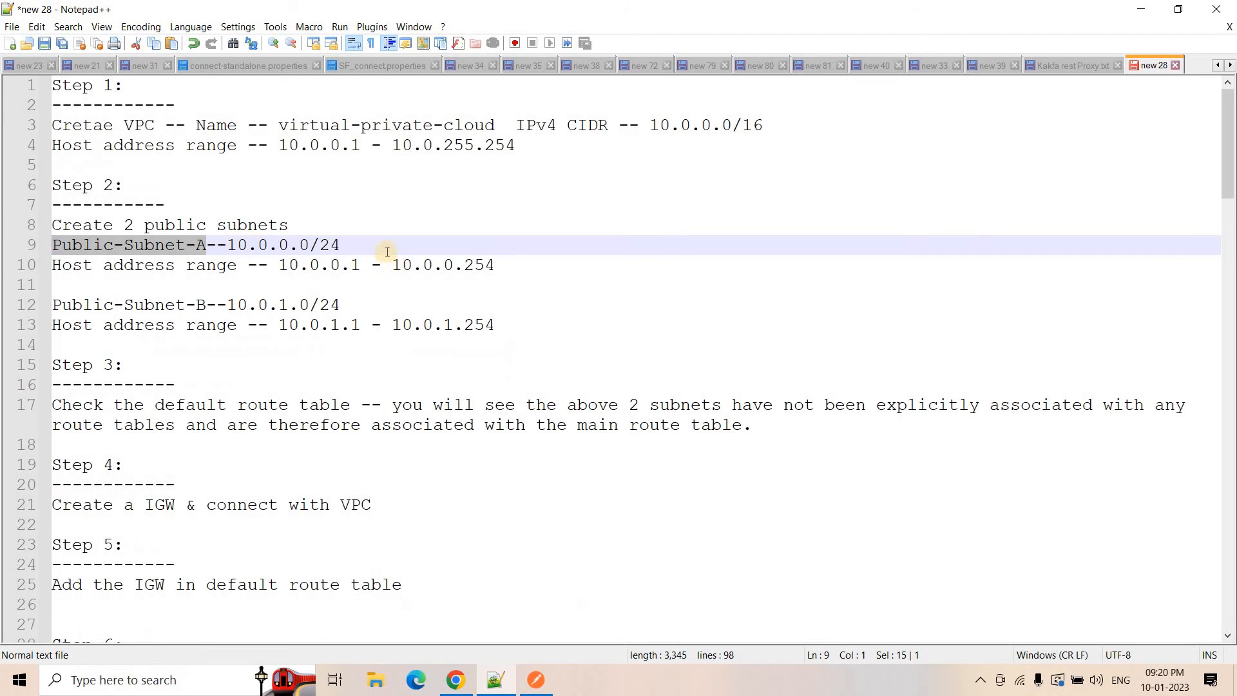
pyautogui.moveTo(340, 245); pyautogui.dragTo(226, 244)
pyautogui.hotkey('ctrl', 'c')
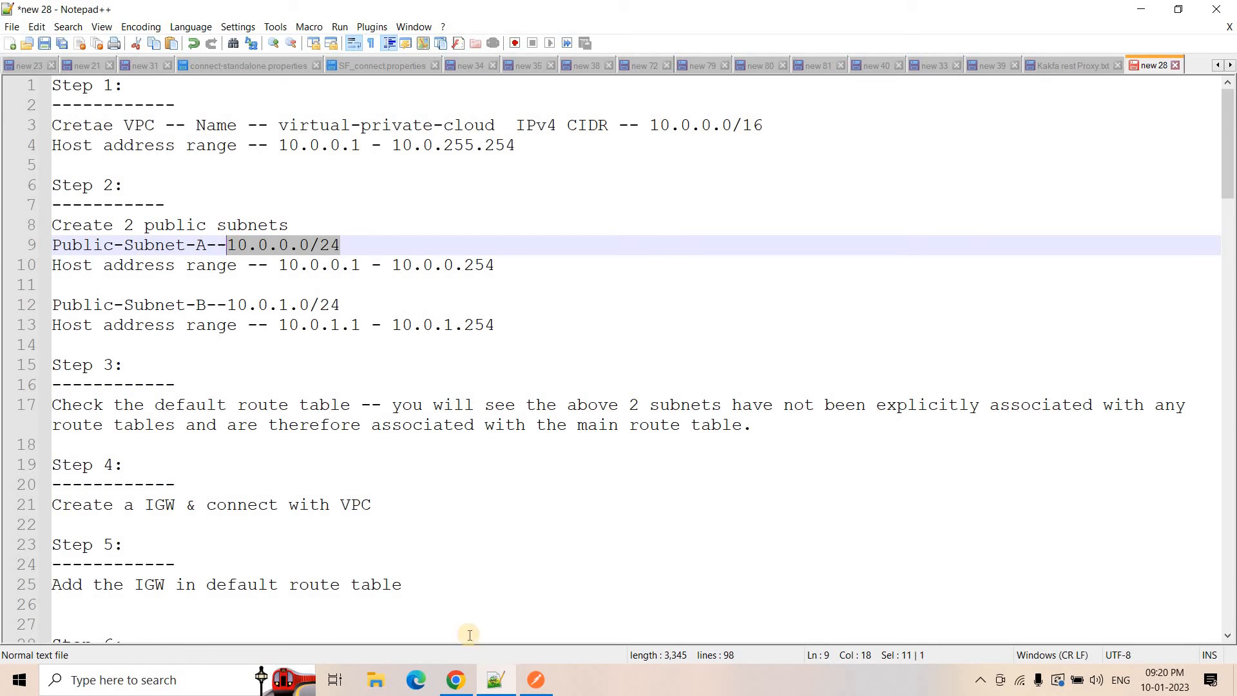
pyautogui.hotkey('alt', 'Tab')
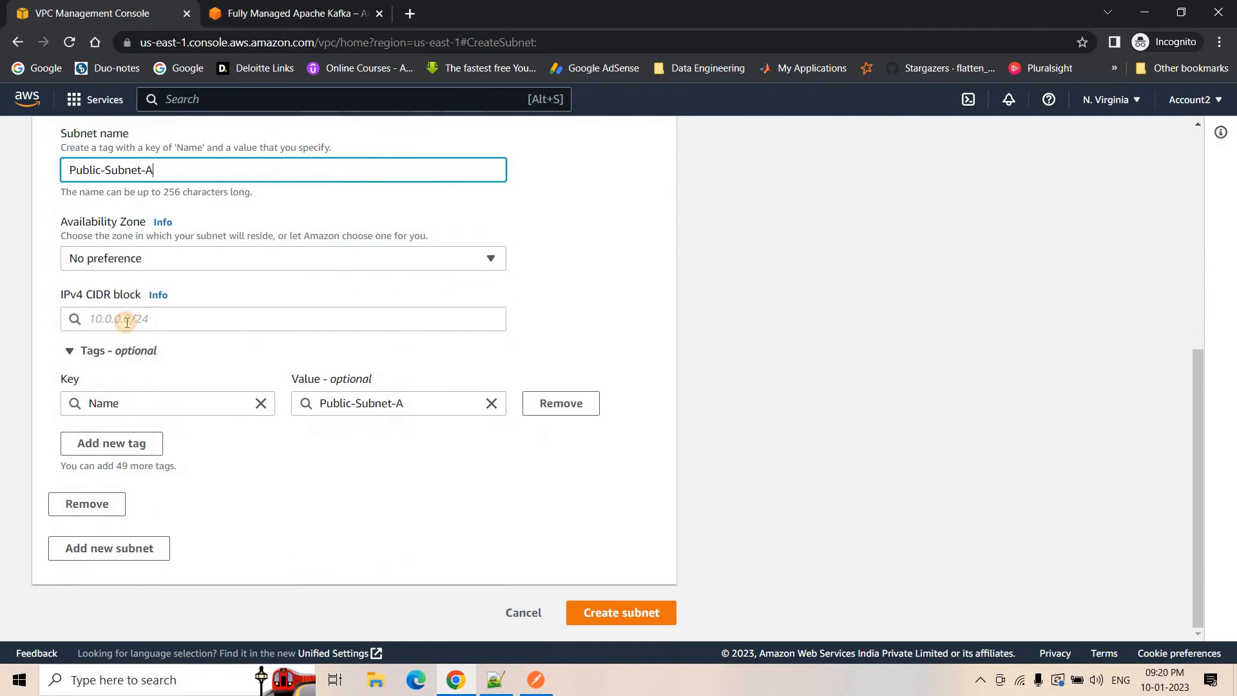
pyautogui.click(127, 322)
pyautogui.hotkey('ctrl', 'v')
pyautogui.click(165, 342)
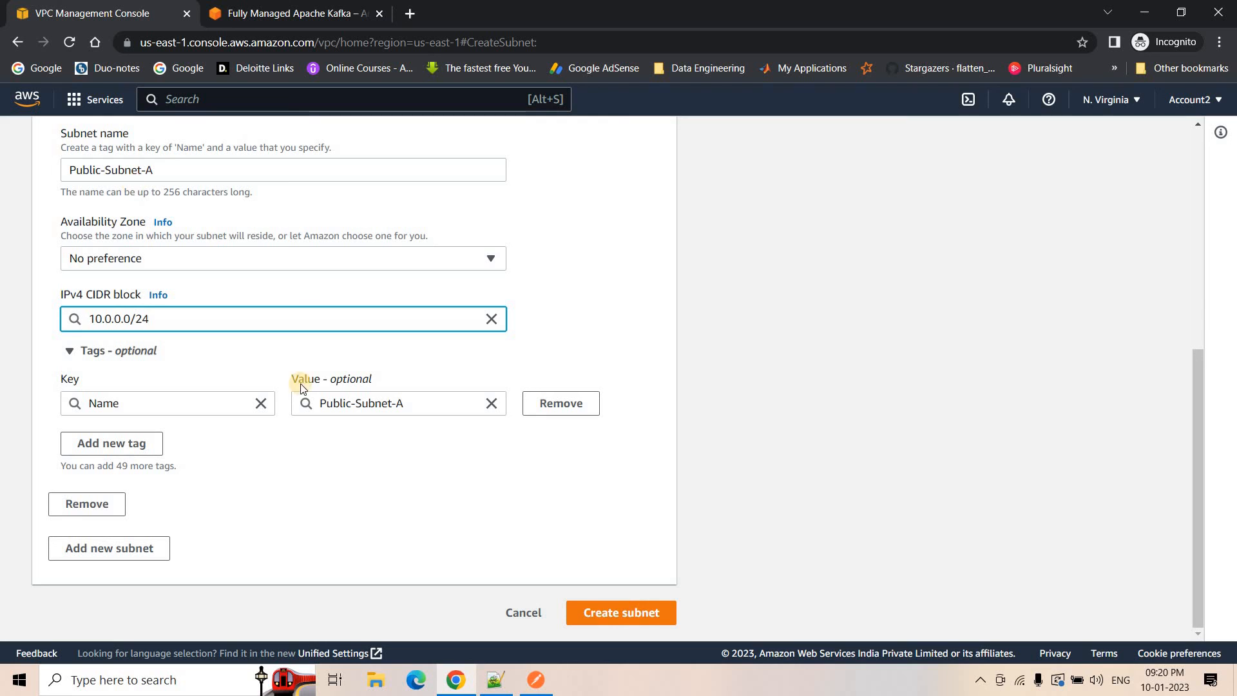
pyautogui.click(599, 612)
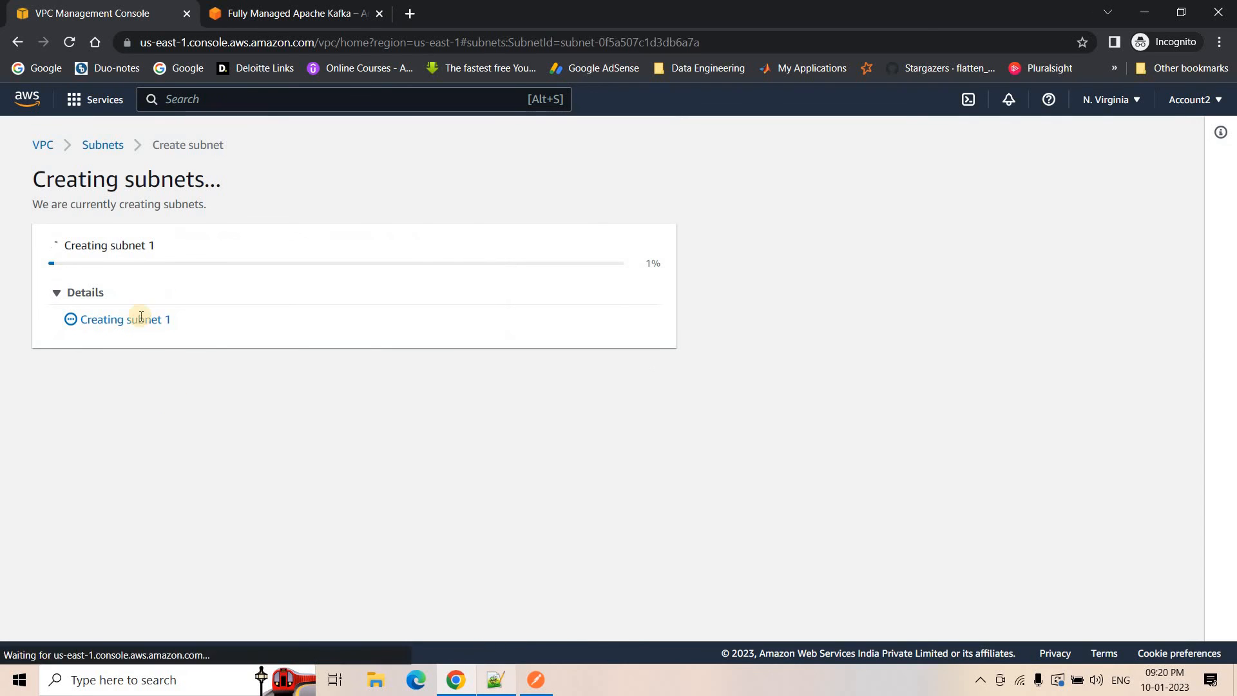
# Step: Start another subnet in the virtual-private-cloud VPC and name it Public-Subnet-B, copied from the Step 2 notes in Notepad++
pyautogui.hotkey('alt', 'Tab')
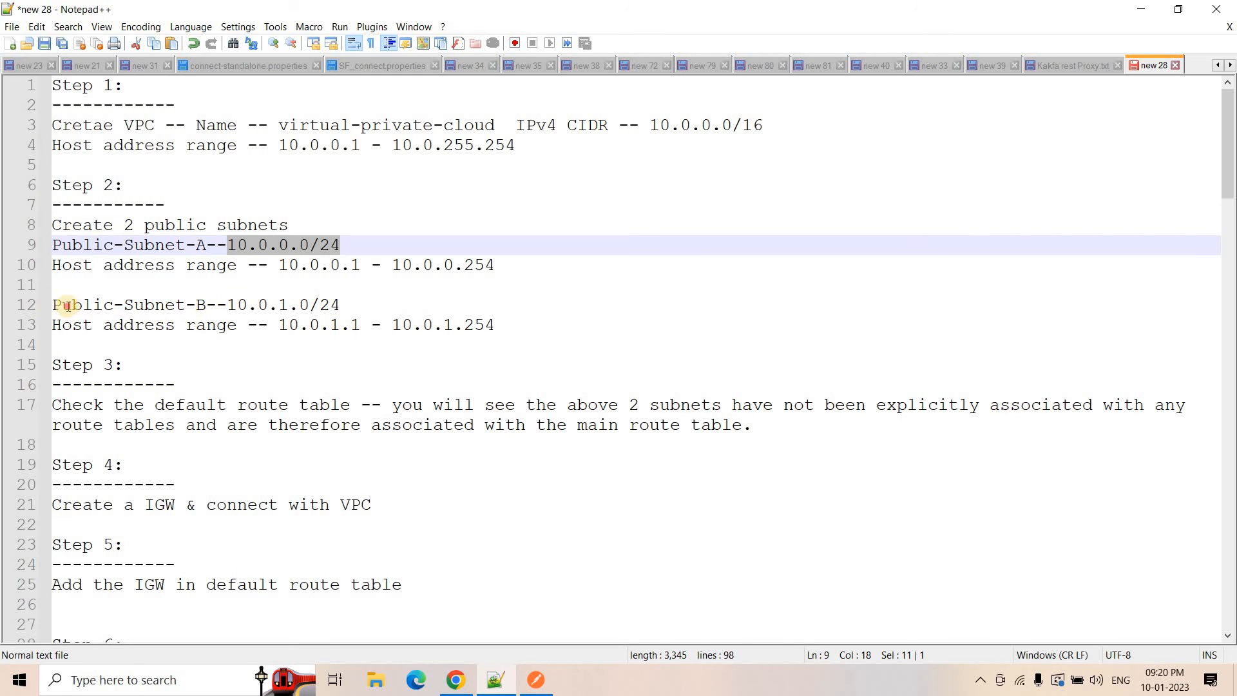
pyautogui.moveTo(207, 304); pyautogui.dragTo(52, 305)
pyautogui.hotkey('ctrl', 'c')
pyautogui.click(465, 684)
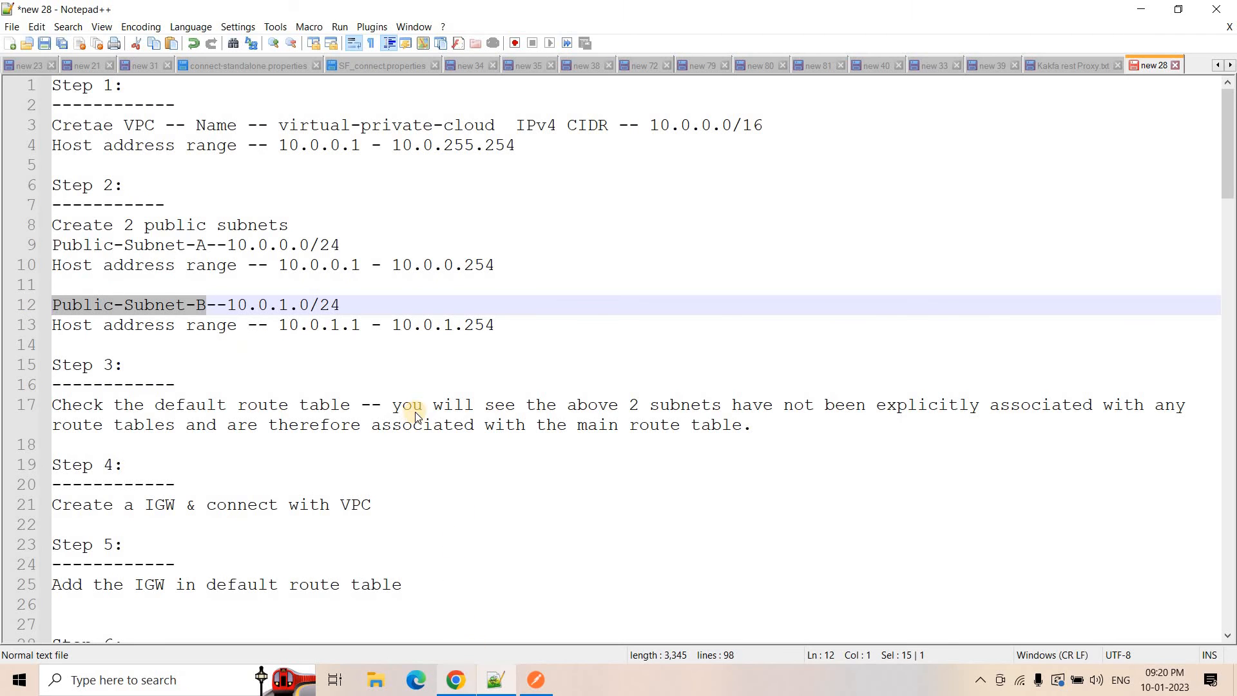
pyautogui.click(1127, 192)
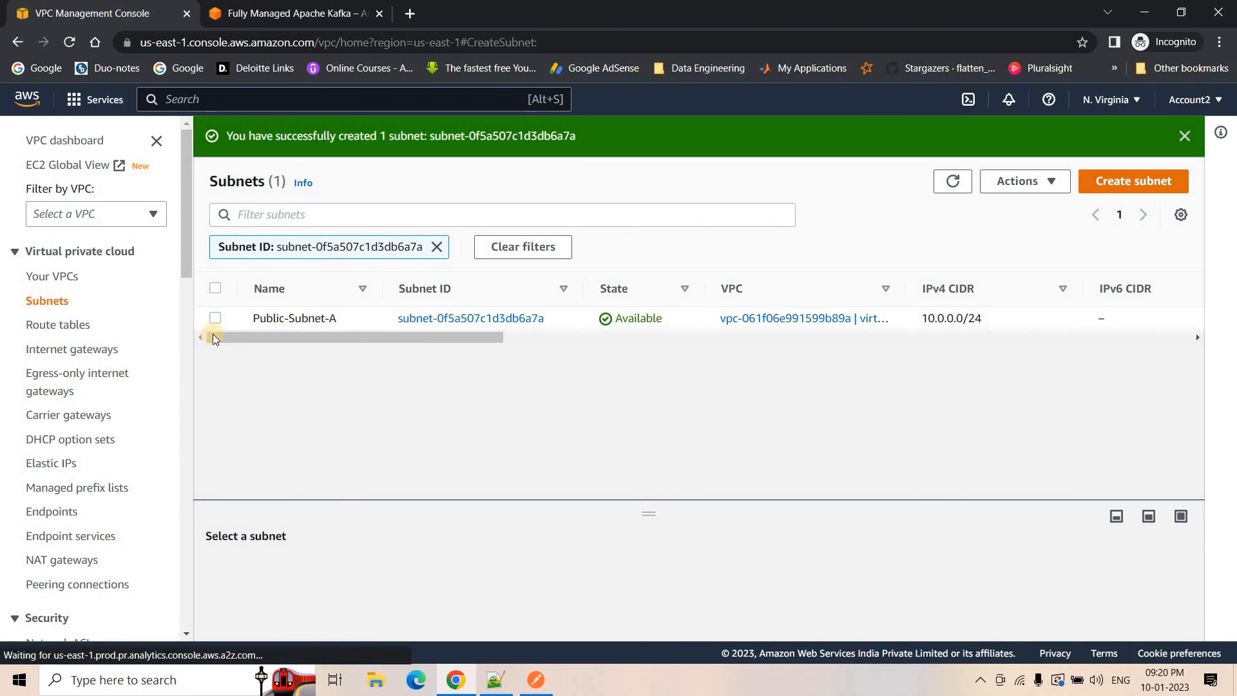
pyautogui.click(120, 326)
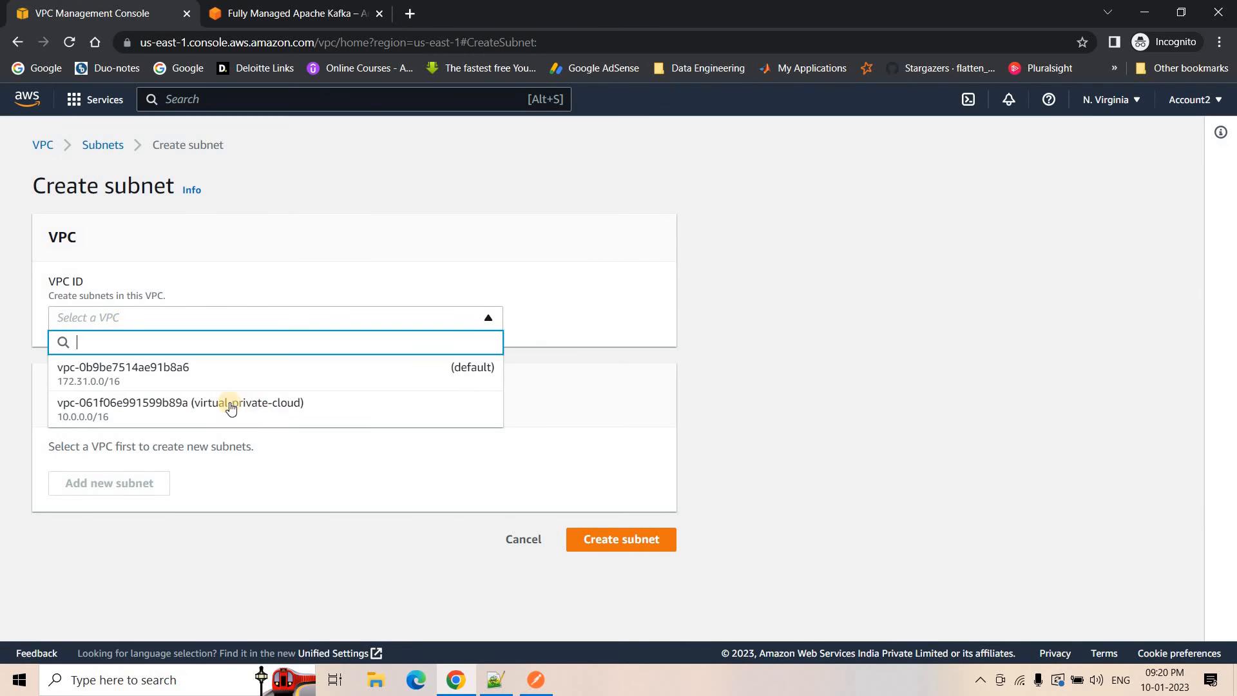
pyautogui.click(296, 416)
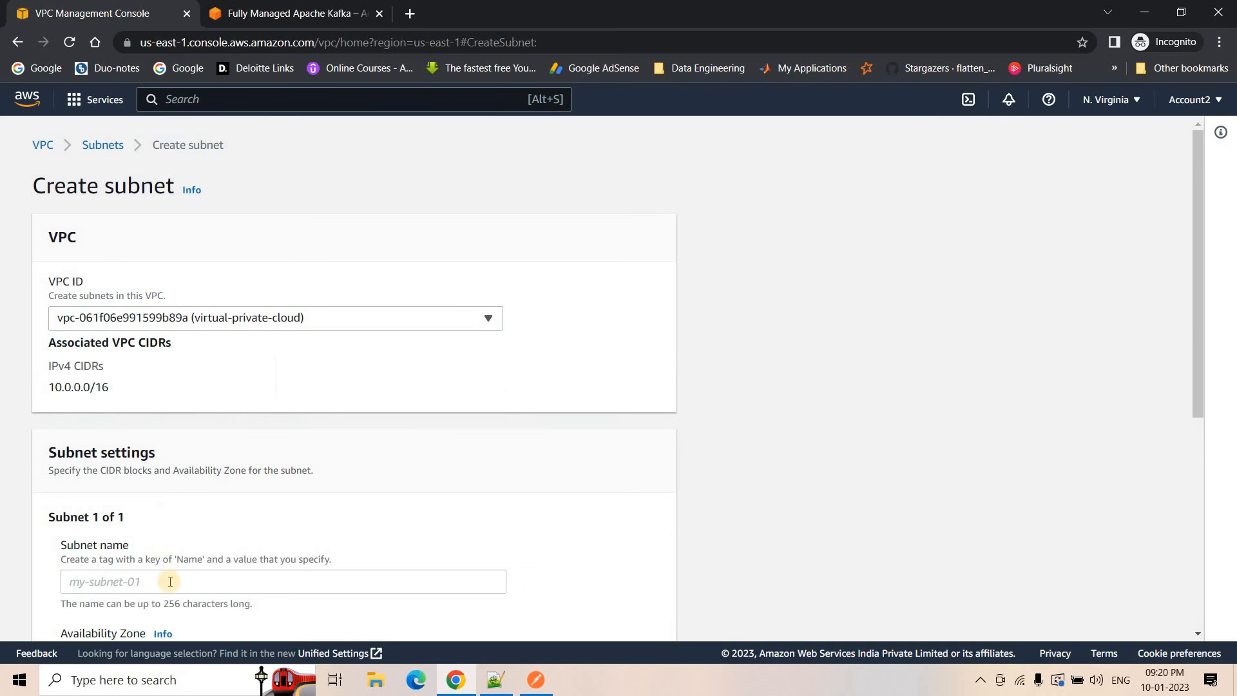
pyautogui.click(182, 571)
pyautogui.hotkey('ctrl', 'v')
pyautogui.scroll(-1, 485, 653)
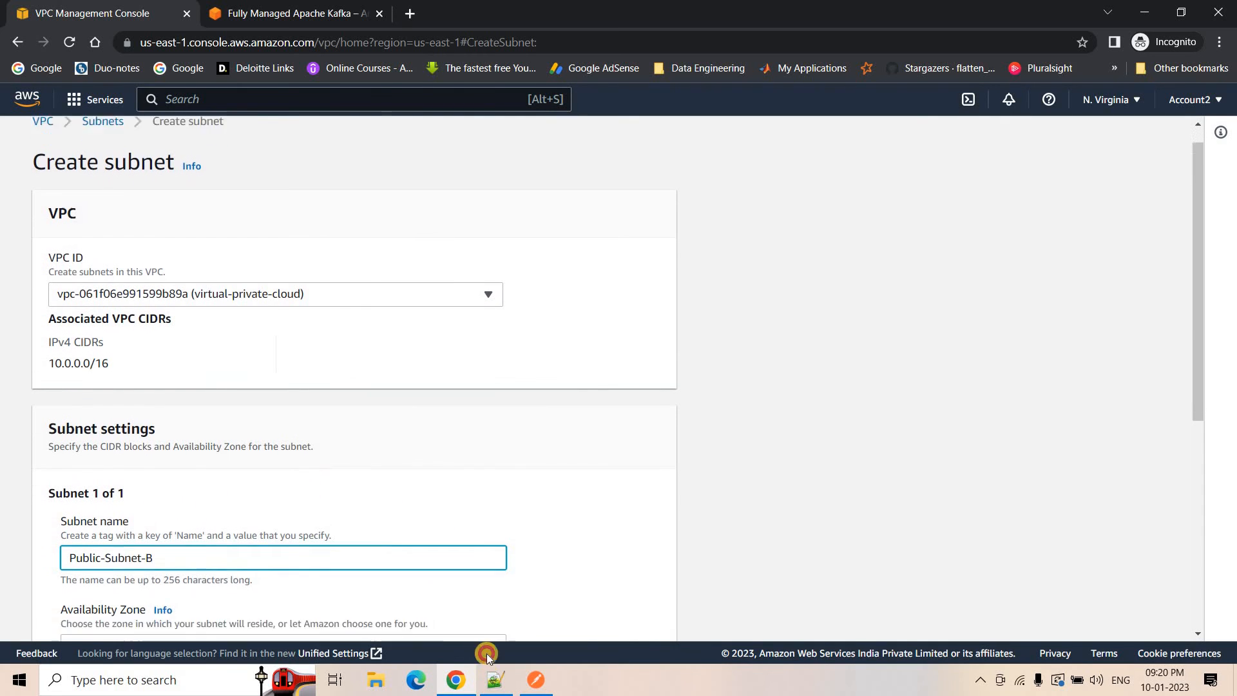
# Step: Set Public-Subnet-B's IPv4 CIDR block to 10.0.1.0/24, copied from the Step 2 notes in Notepad++, and create the subnet
pyautogui.click(495, 680)
pyautogui.moveTo(340, 305); pyautogui.dragTo(227, 305)
pyautogui.hotkey('ctrl', 'c')
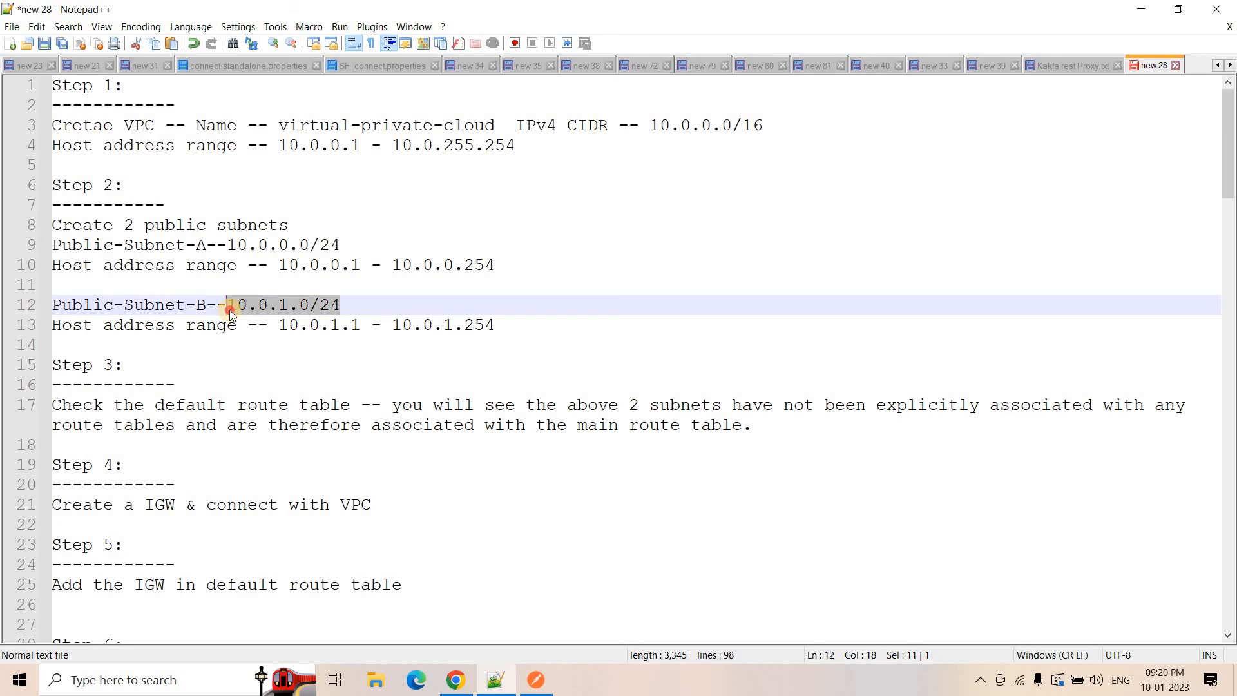
pyautogui.hotkey('alt', 'Tab')
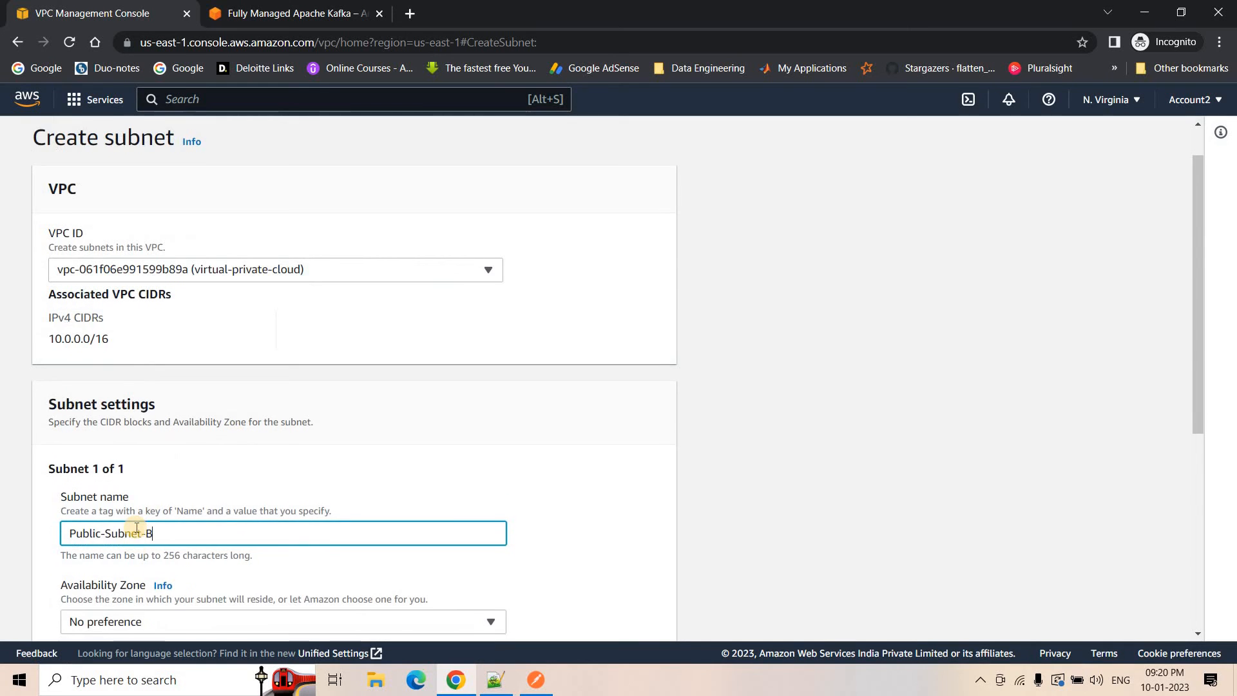
pyautogui.scroll(-2, 140, 540)
pyautogui.click(140, 534)
pyautogui.hotkey('ctrl', 'v')
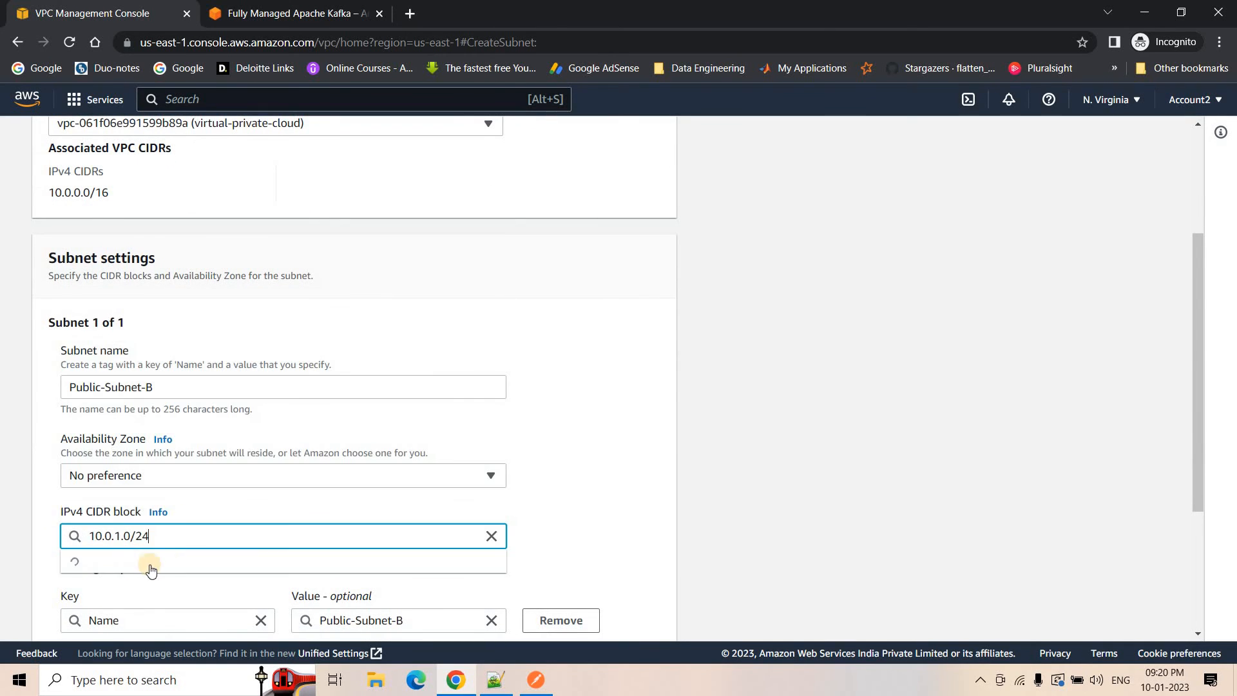
pyautogui.click(122, 561)
pyautogui.scroll(-4, 696, 580)
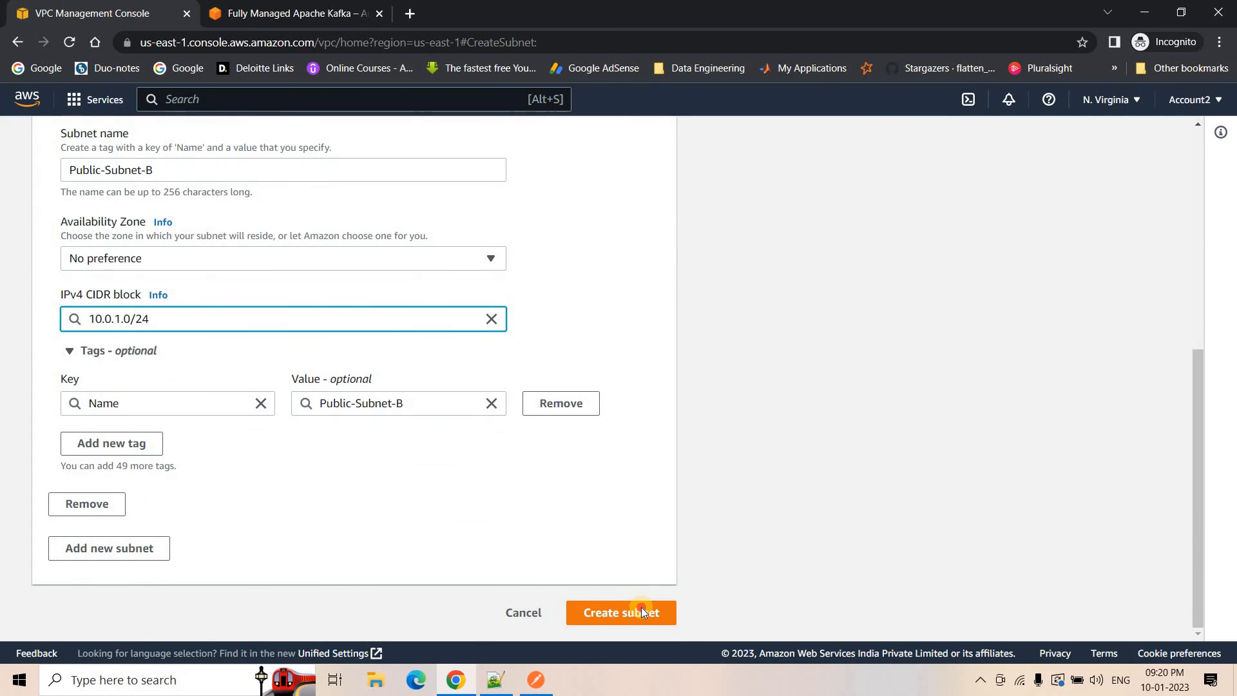
pyautogui.click(640, 607)
# Step: Check the Step 3 notes in Notepad++, find the main route table of the virtual-private-cloud VPC and examine its routes
pyautogui.click(491, 678)
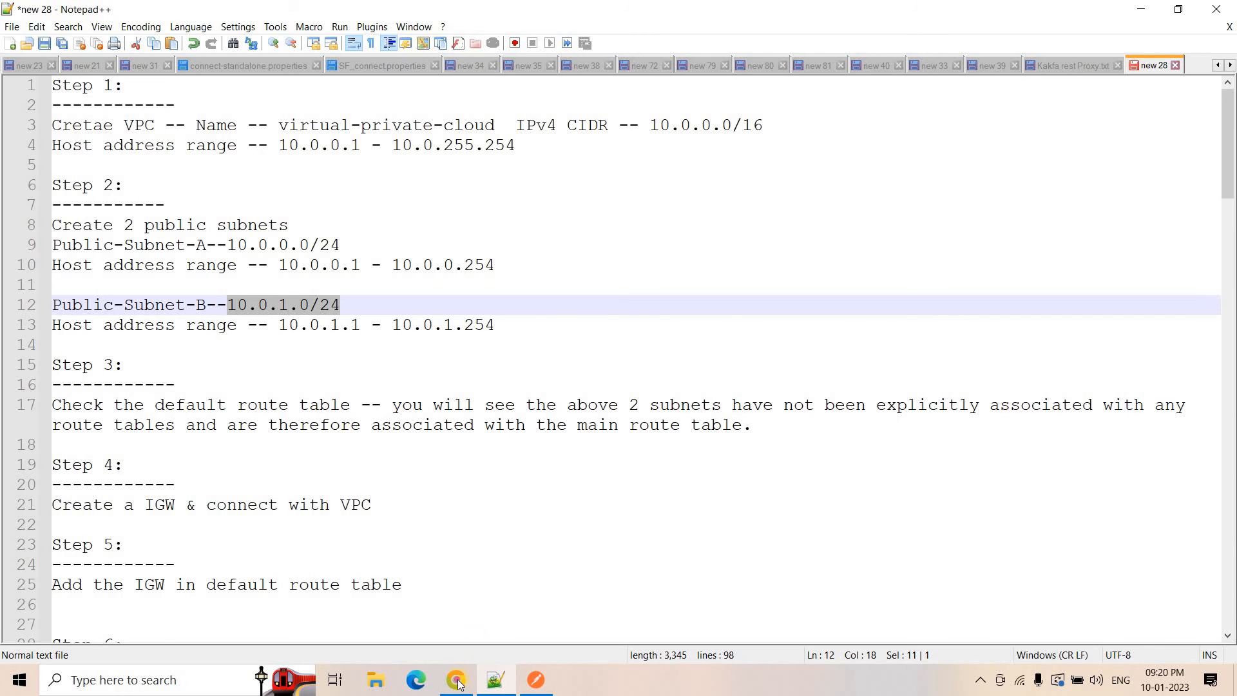
pyautogui.hotkey('alt', 'Tab')
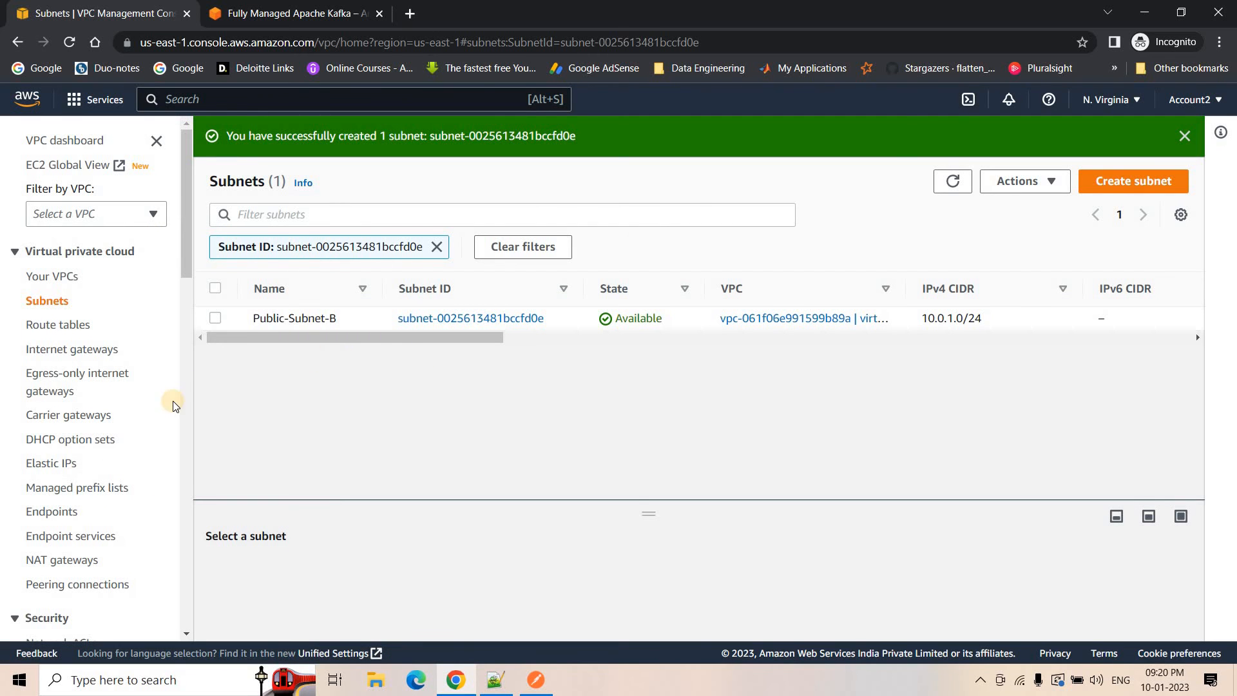
pyautogui.click(62, 327)
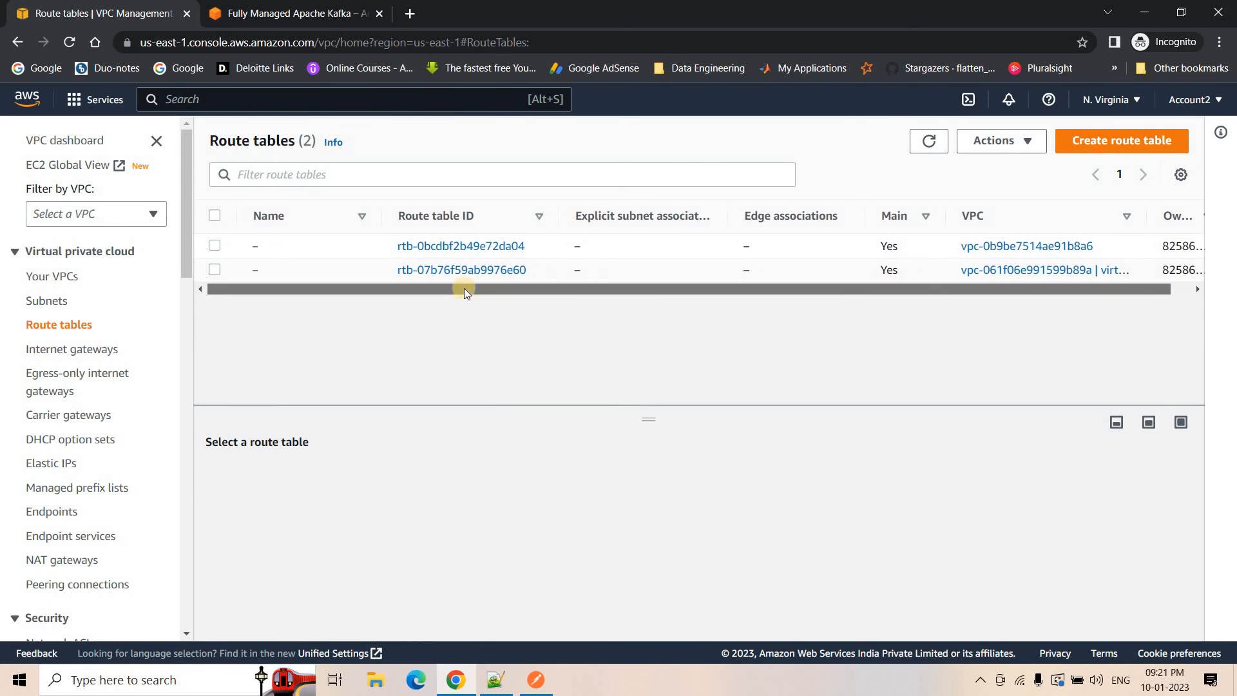
pyautogui.hscroll(1, 464, 287)
pyautogui.moveTo(1125, 216); pyautogui.dragTo(1194, 217)
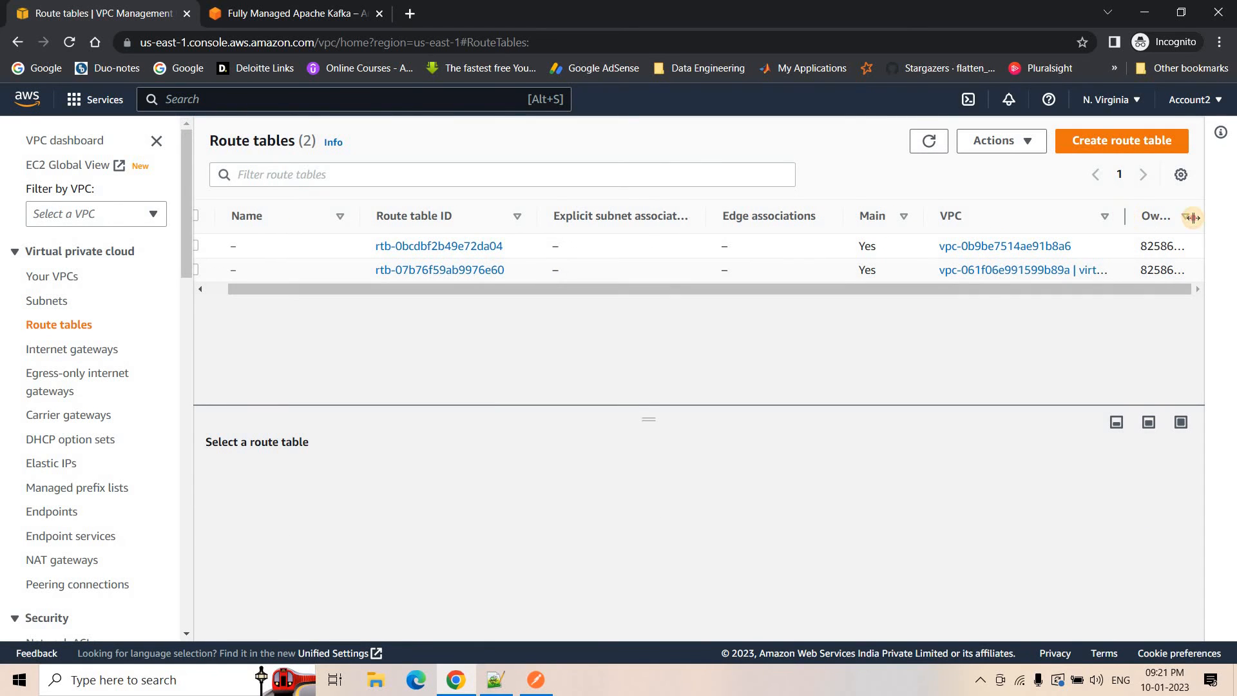
pyautogui.click(1160, 290)
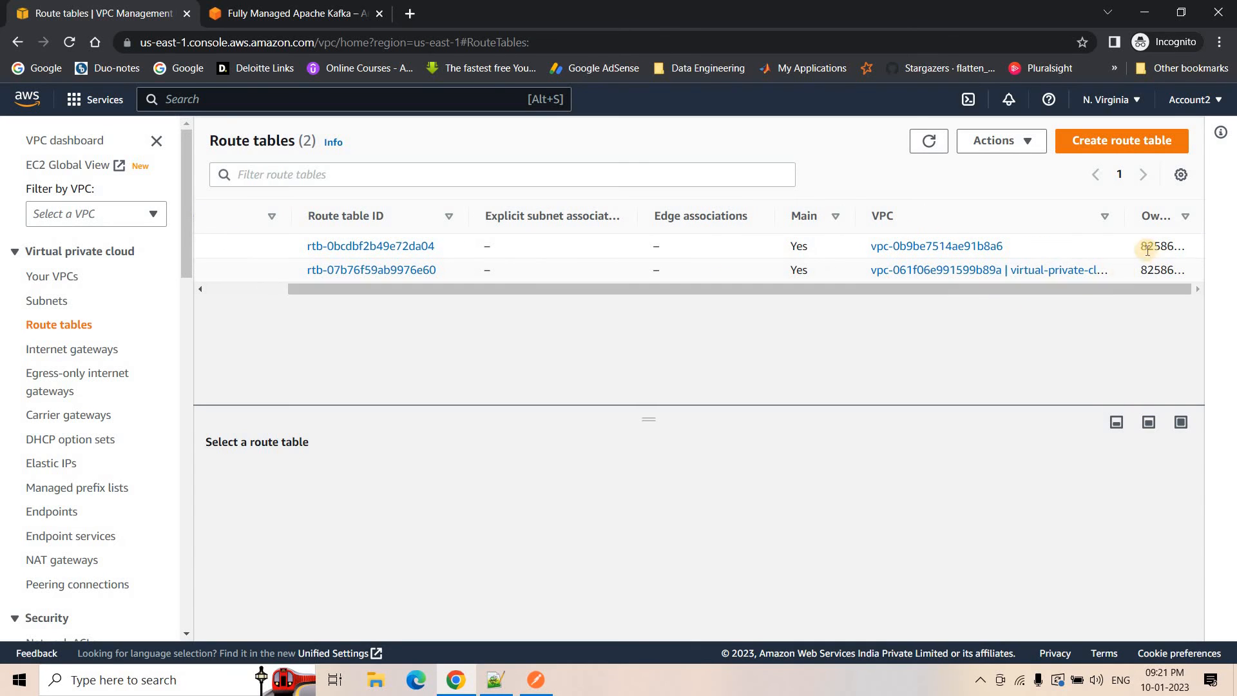
pyautogui.moveTo(1153, 220); pyautogui.dragTo(1199, 220)
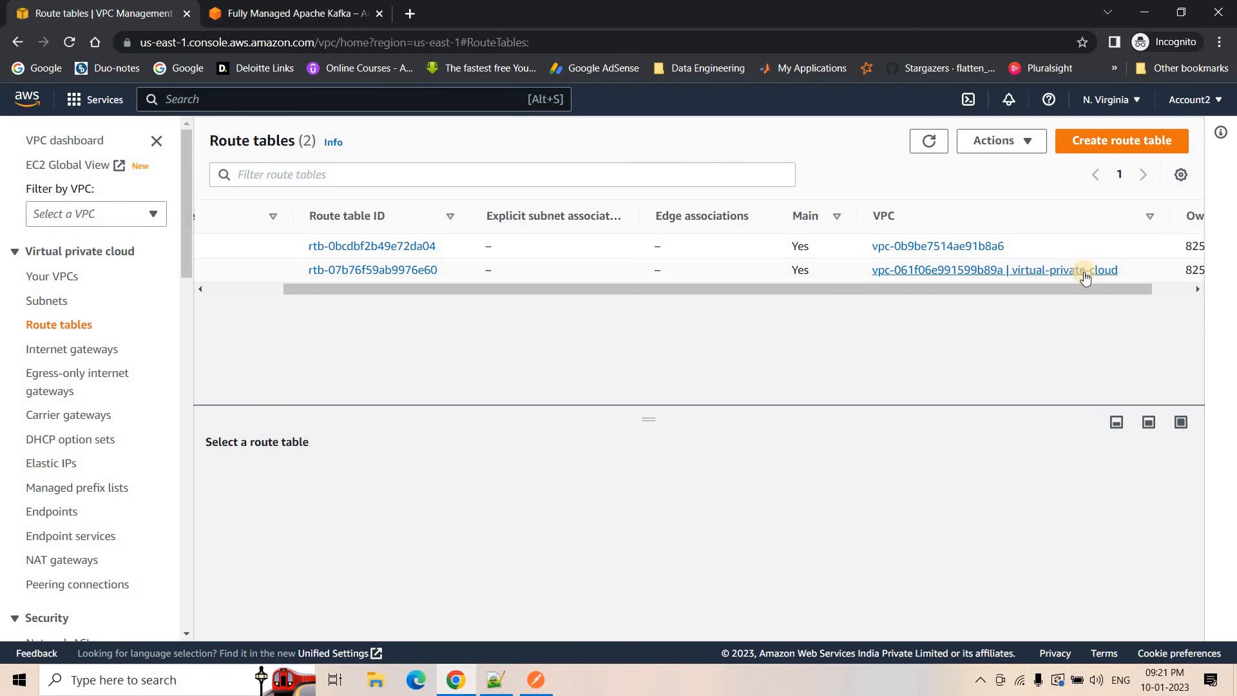
pyautogui.moveTo(1076, 288); pyautogui.dragTo(475, 270)
pyautogui.click(474, 271)
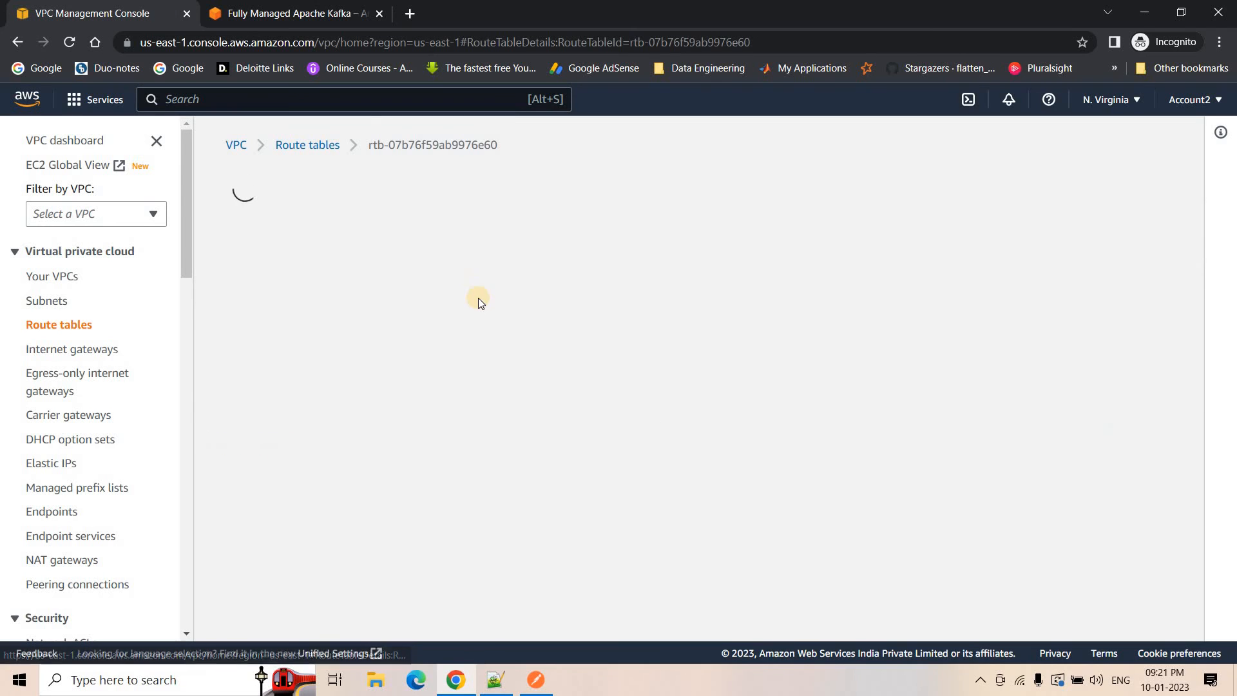
pyautogui.scroll(-2, 509, 560)
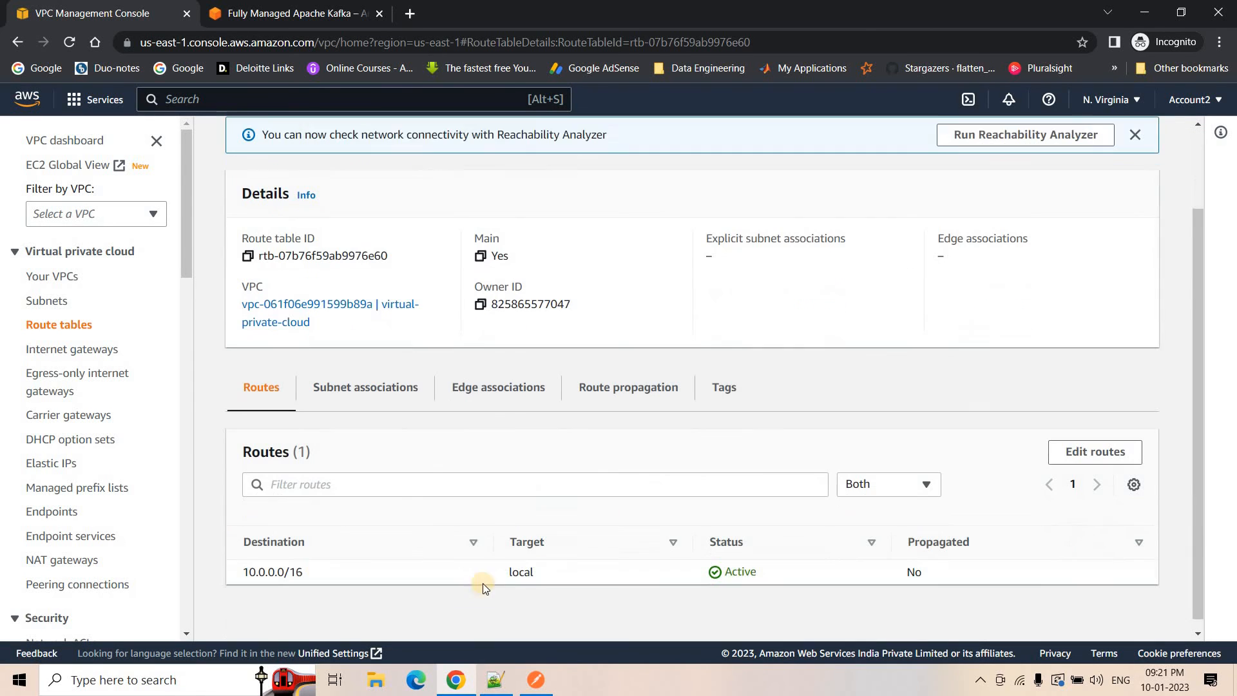
pyautogui.moveTo(298, 558); pyautogui.dragTo(447, 565)
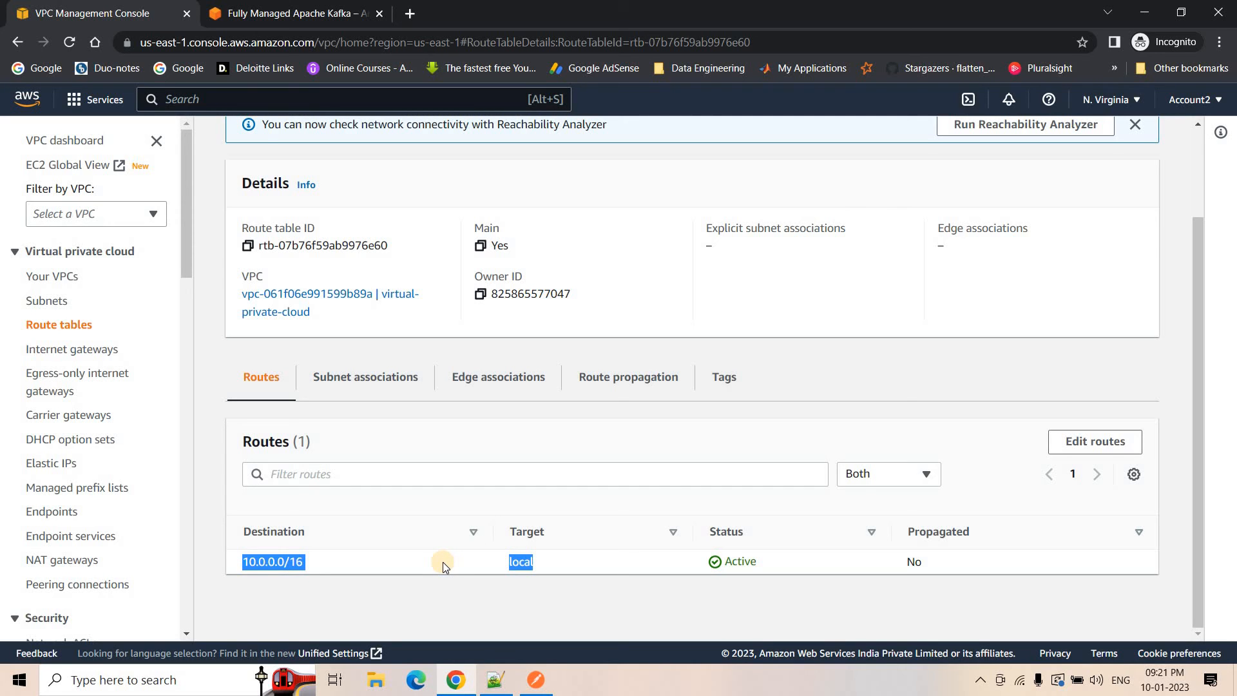
# Step: Examine the route table's explicit subnet associations and the subnets without explicit associations
pyautogui.click(387, 381)
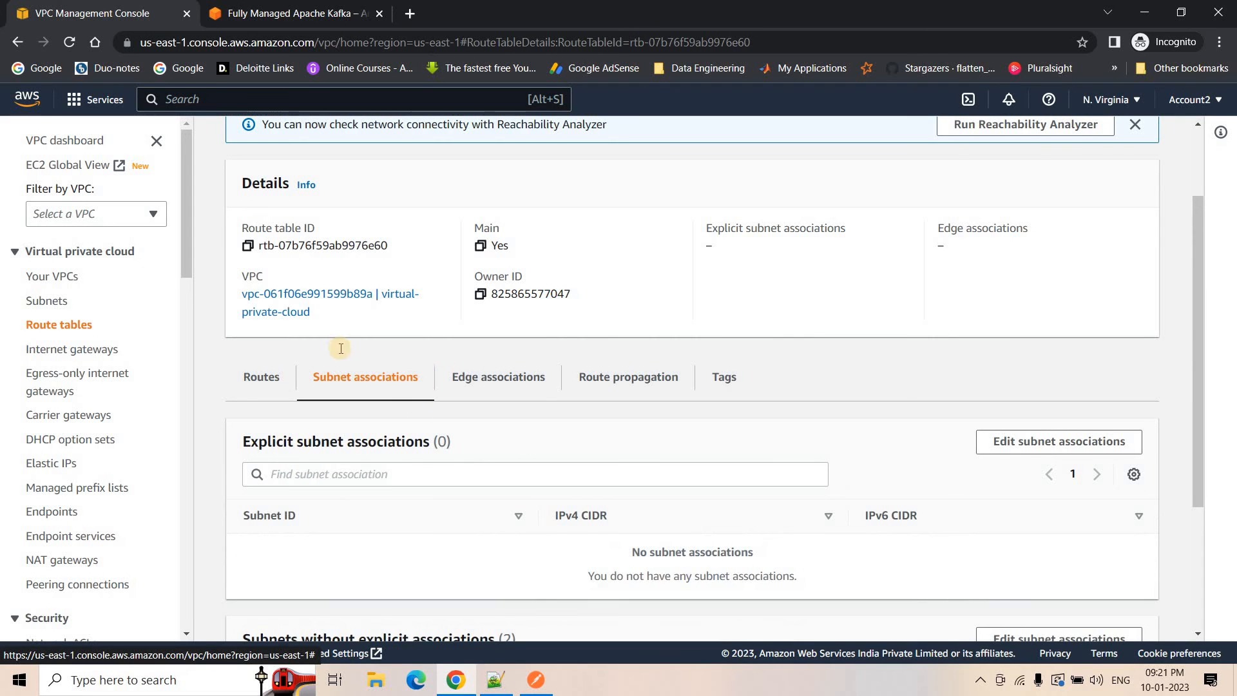
pyautogui.scroll(-2, 343, 366)
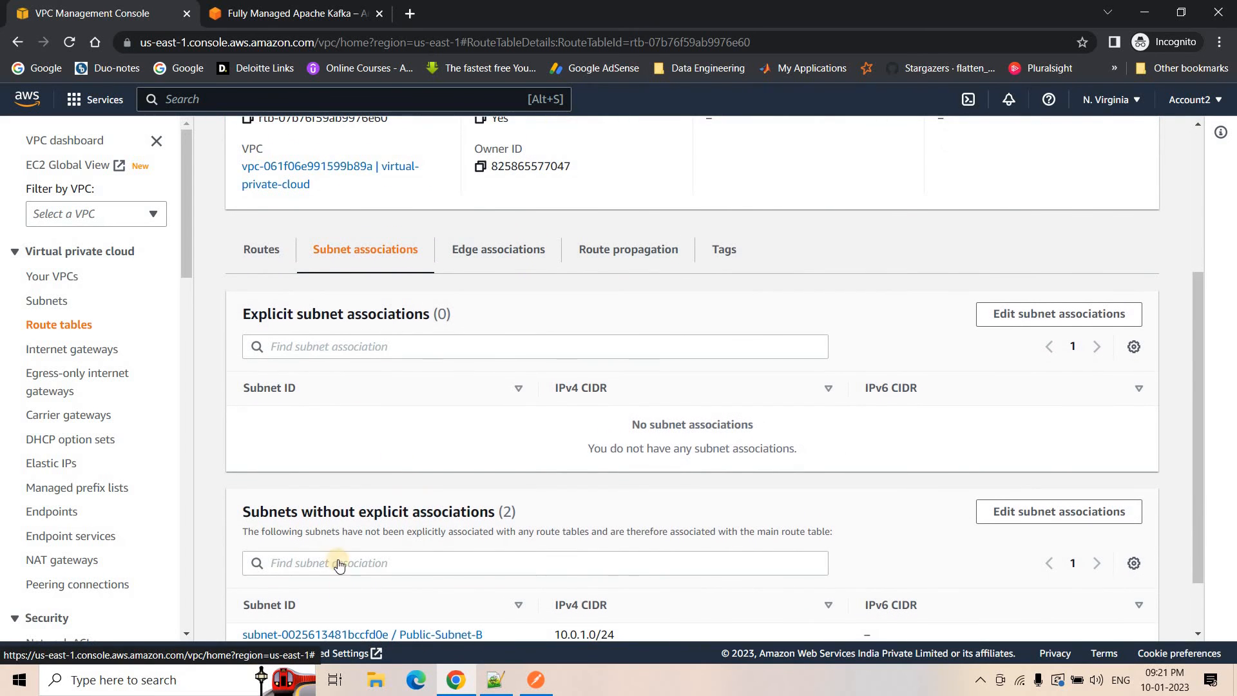
pyautogui.scroll(-1, 337, 561)
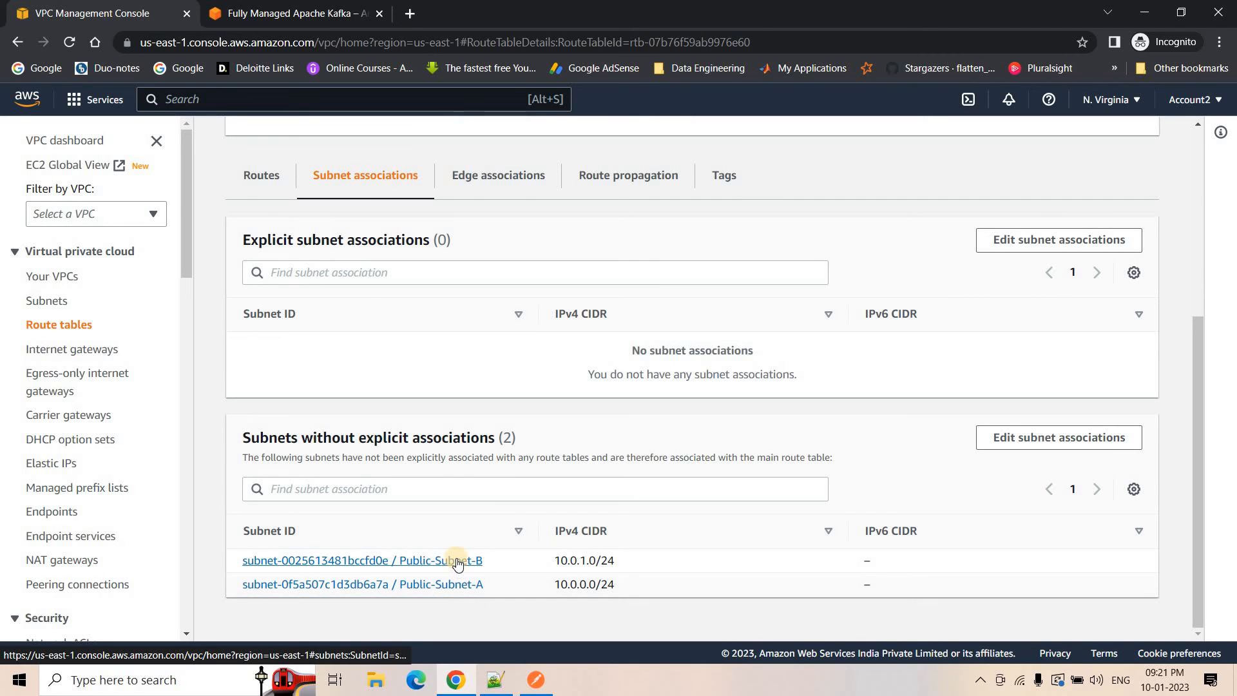
pyautogui.scroll(4, 281, 306)
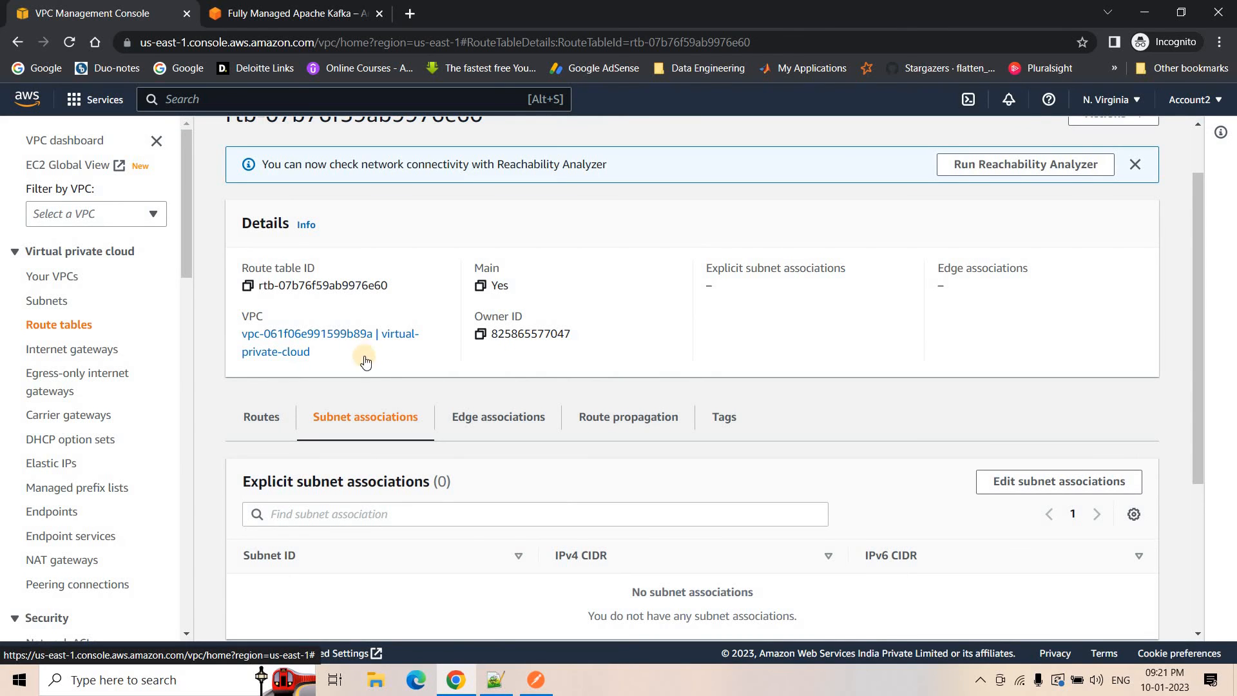
pyautogui.scroll(-1, 461, 564)
pyautogui.scroll(-4, 462, 565)
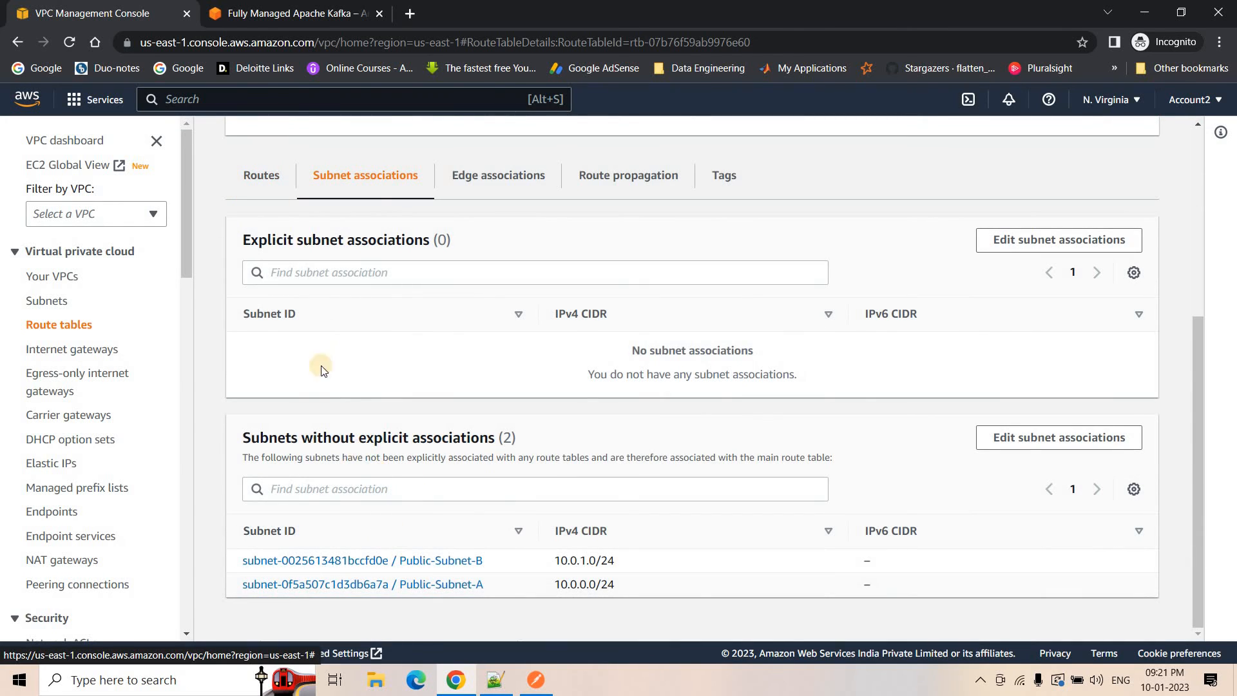
# Step: Review the Step 3 and Step 4 notes in Notepad++ and create an internet gateway named myigw in the VPC console
pyautogui.click(496, 680)
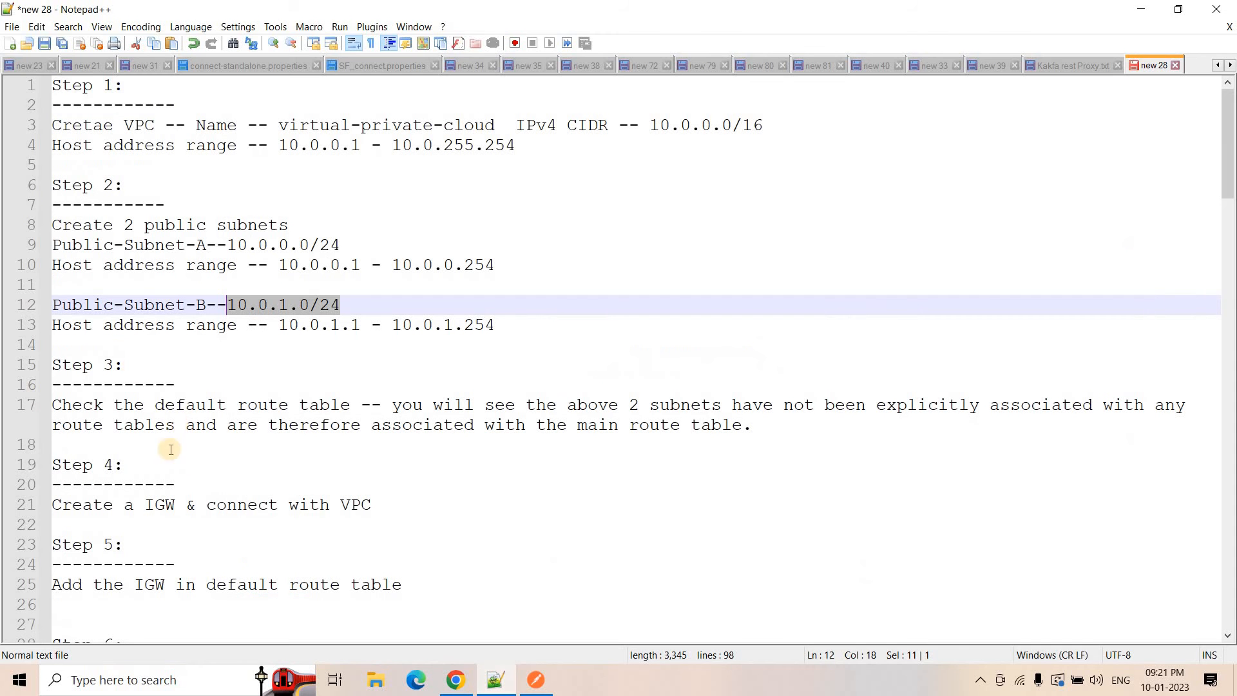
pyautogui.moveTo(810, 431); pyautogui.dragTo(53, 405)
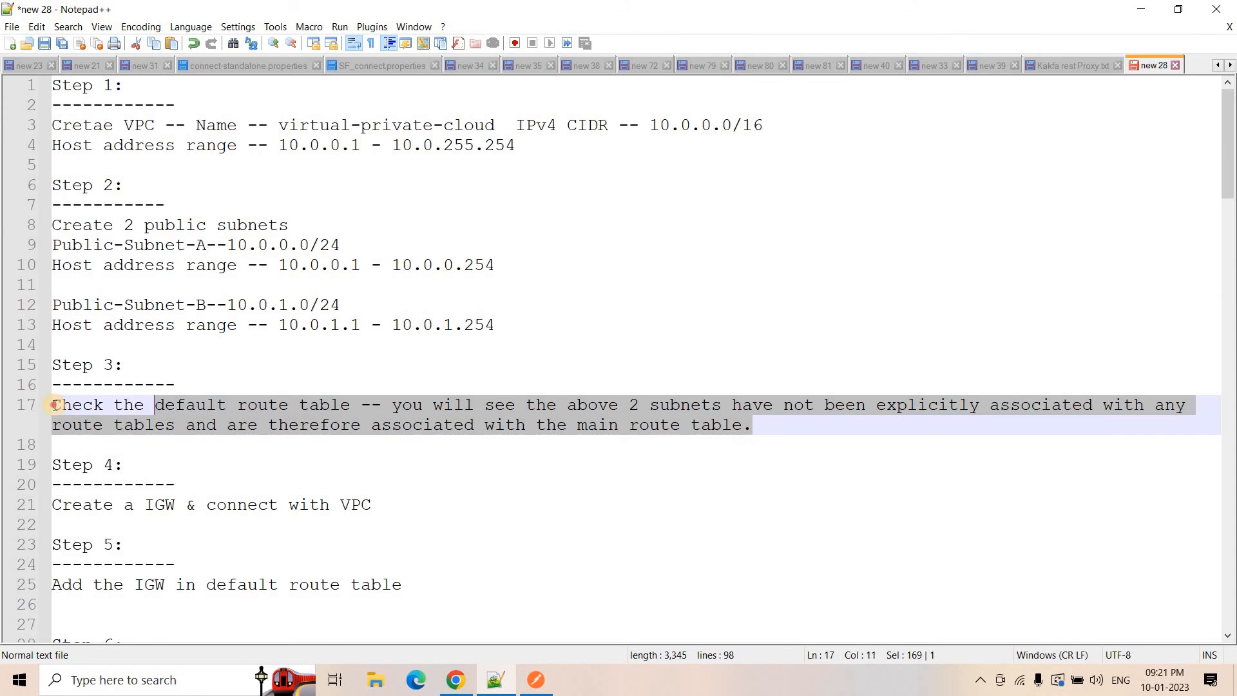
pyautogui.moveTo(427, 509); pyautogui.dragTo(49, 506)
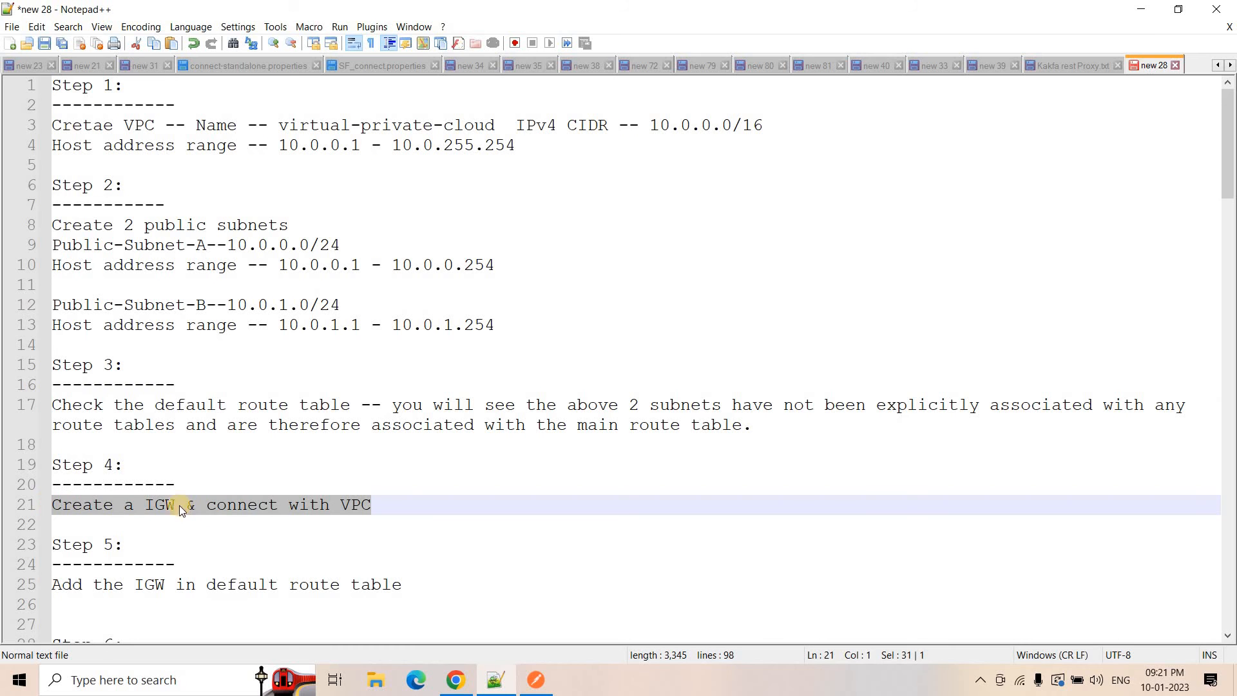
pyautogui.click(417, 508)
pyautogui.click(456, 679)
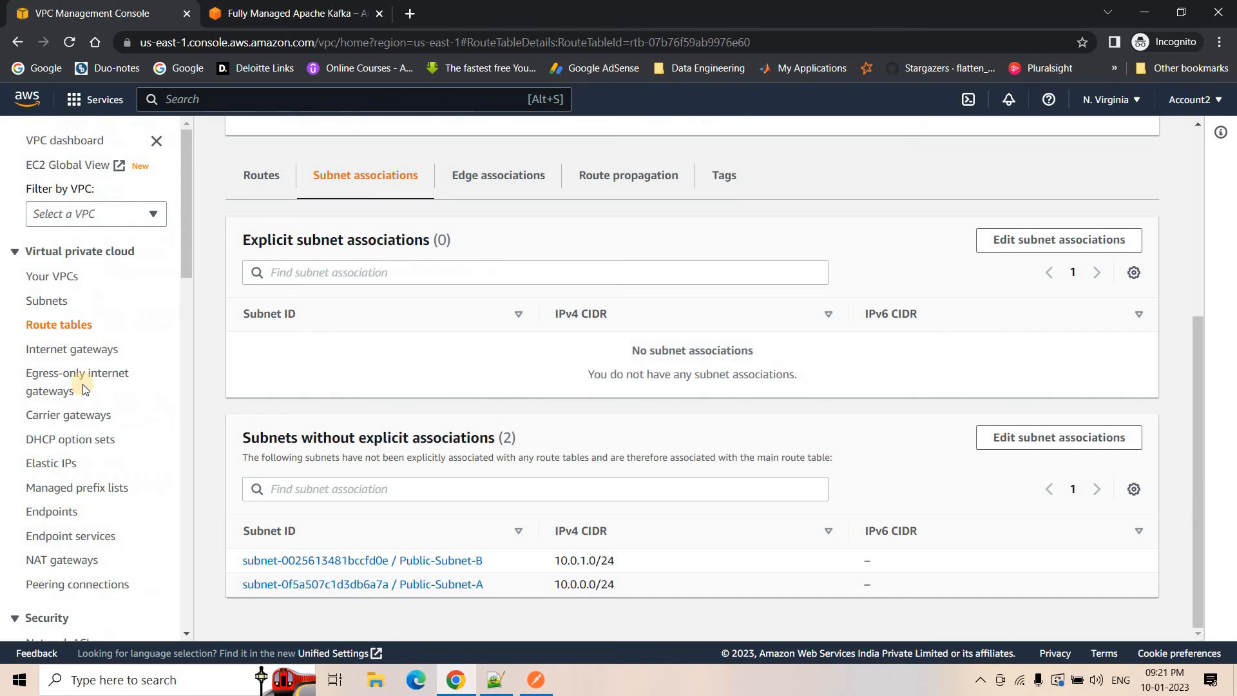
pyautogui.click(82, 354)
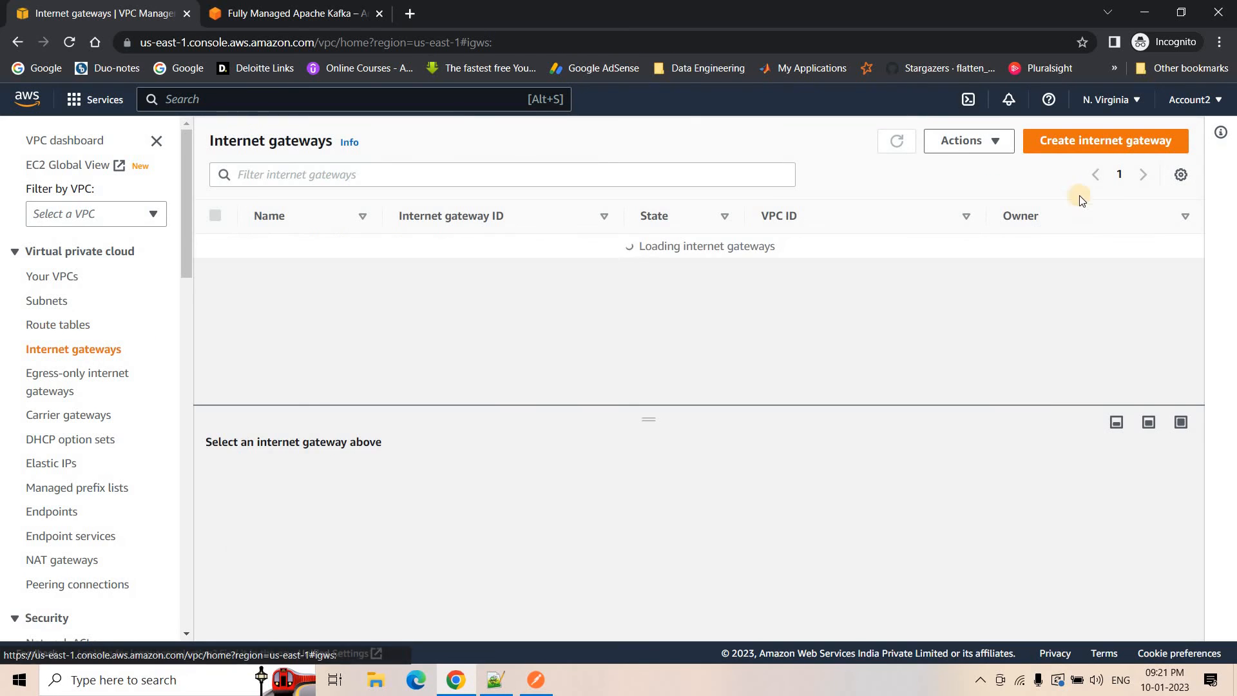
pyautogui.click(1116, 148)
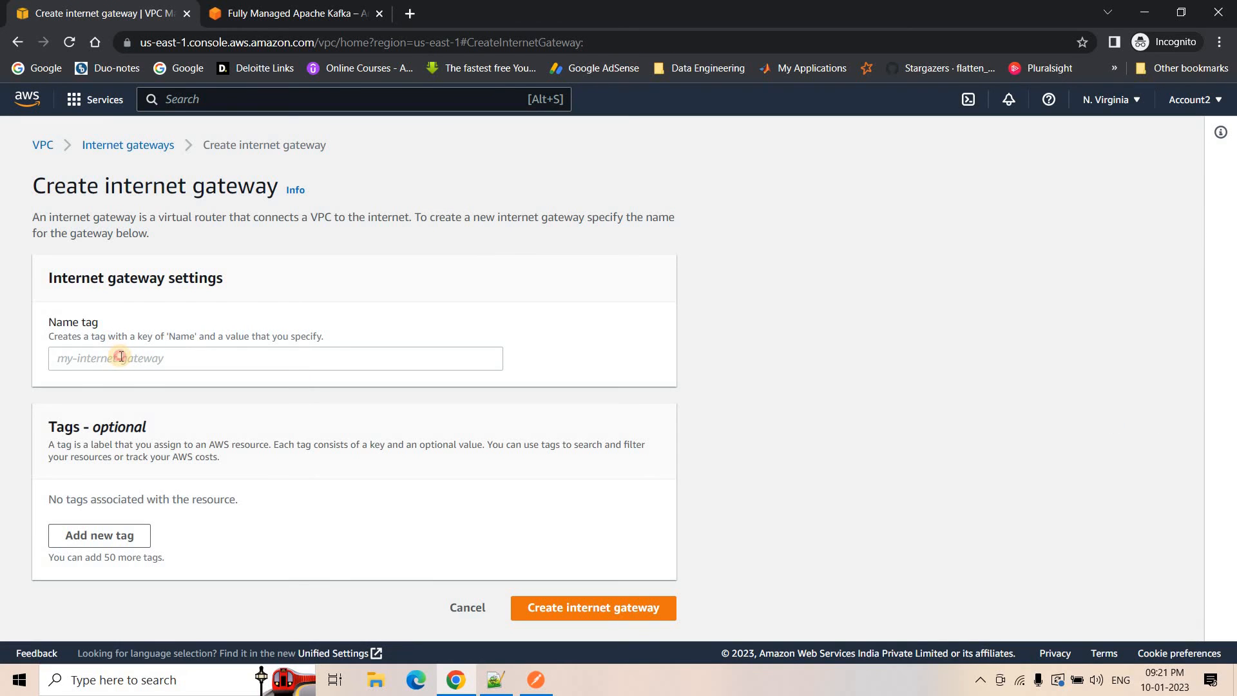
pyautogui.click(121, 357)
pyautogui.write('my')
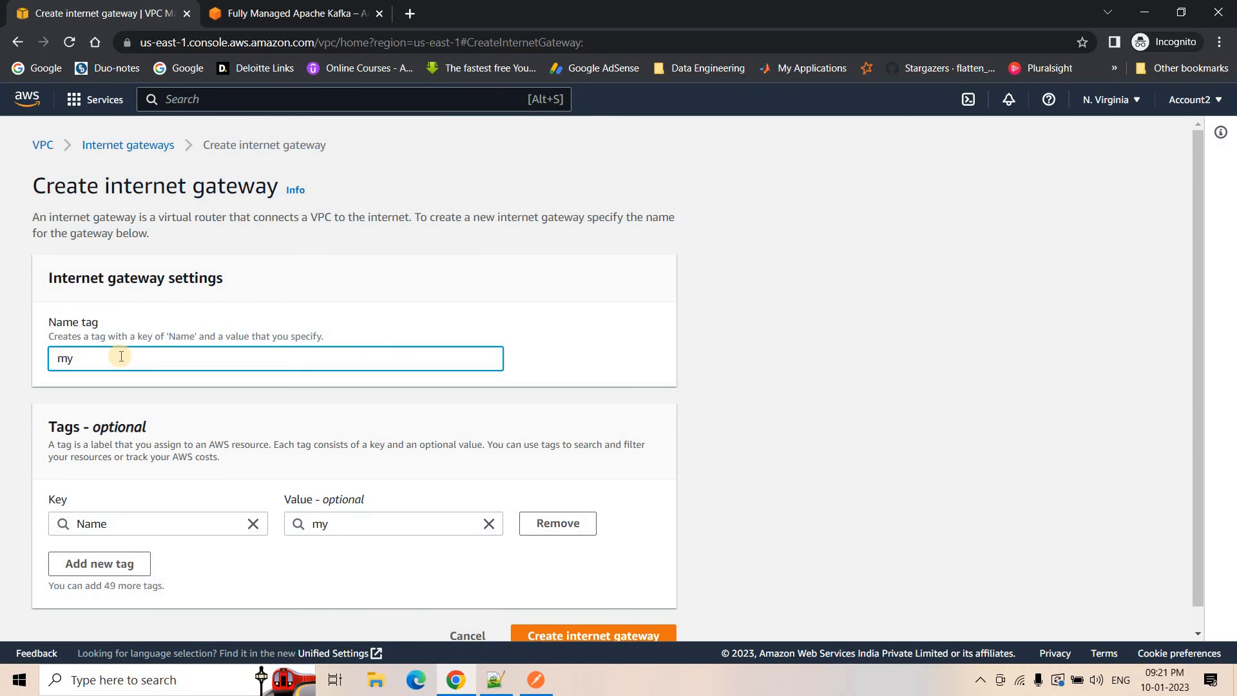
pyautogui.write('igw')
pyautogui.scroll(-1, 638, 580)
pyautogui.click(614, 614)
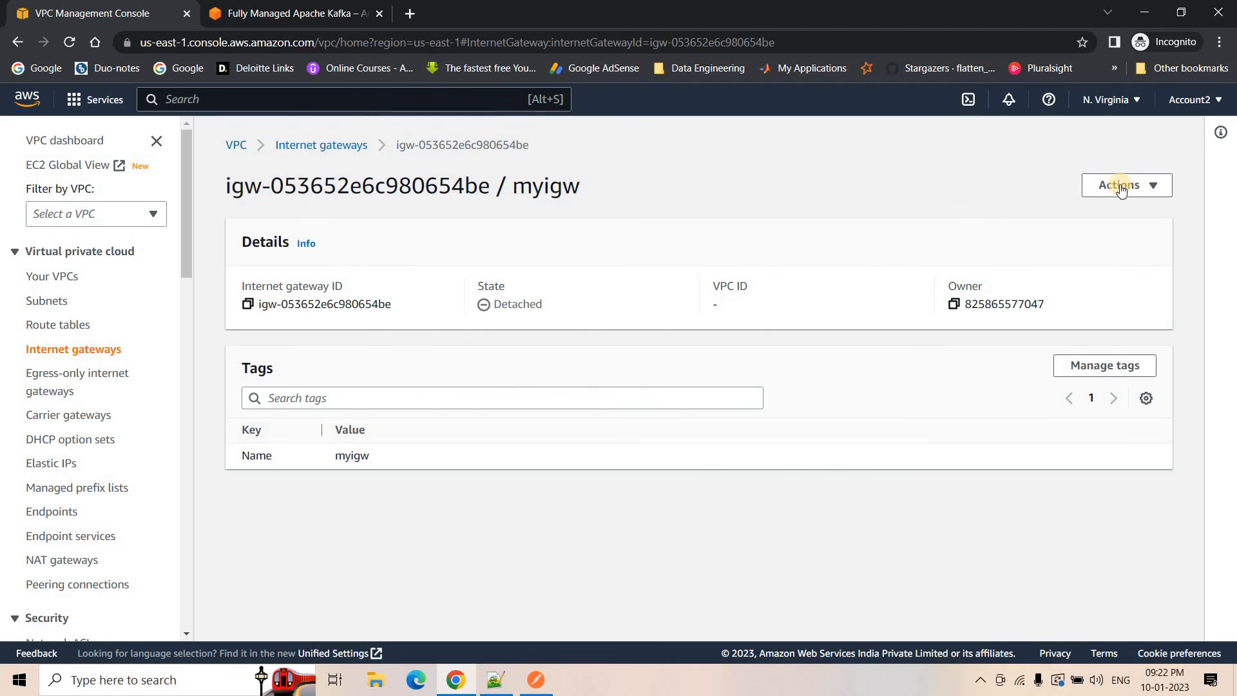
# Step: Attach the myigw internet gateway to the virtual-private-cloud VPC
pyautogui.click(1121, 187)
pyautogui.click(1120, 209)
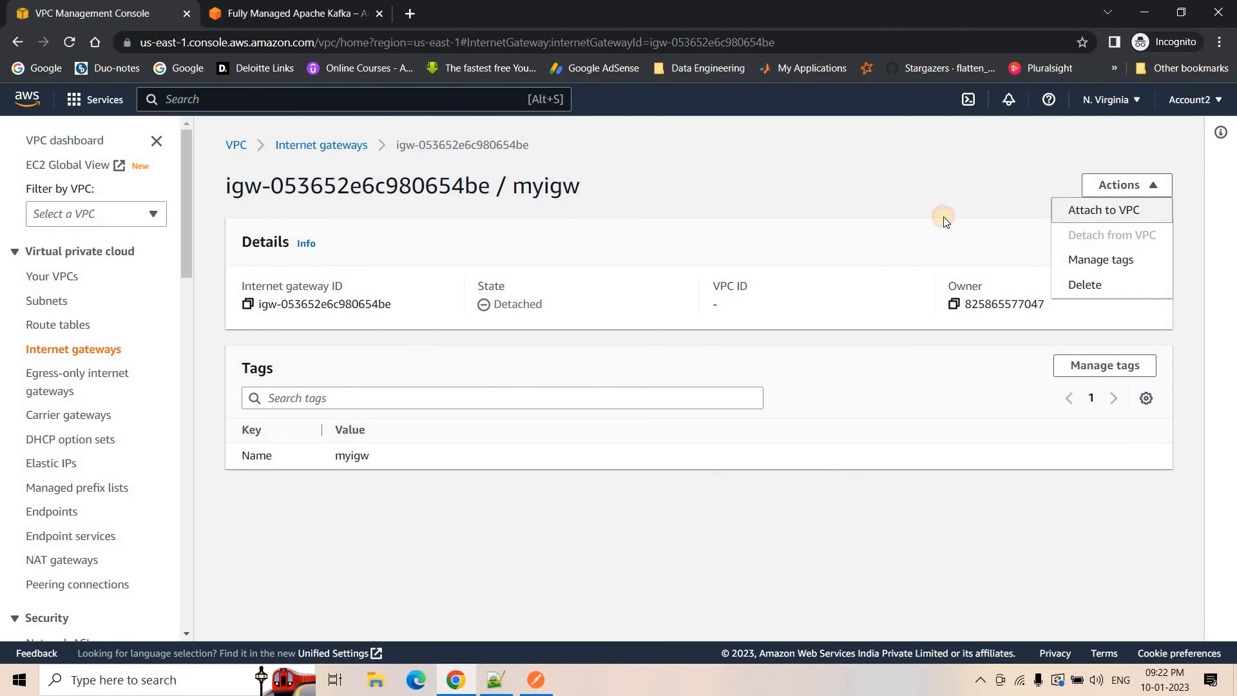
pyautogui.click(171, 329)
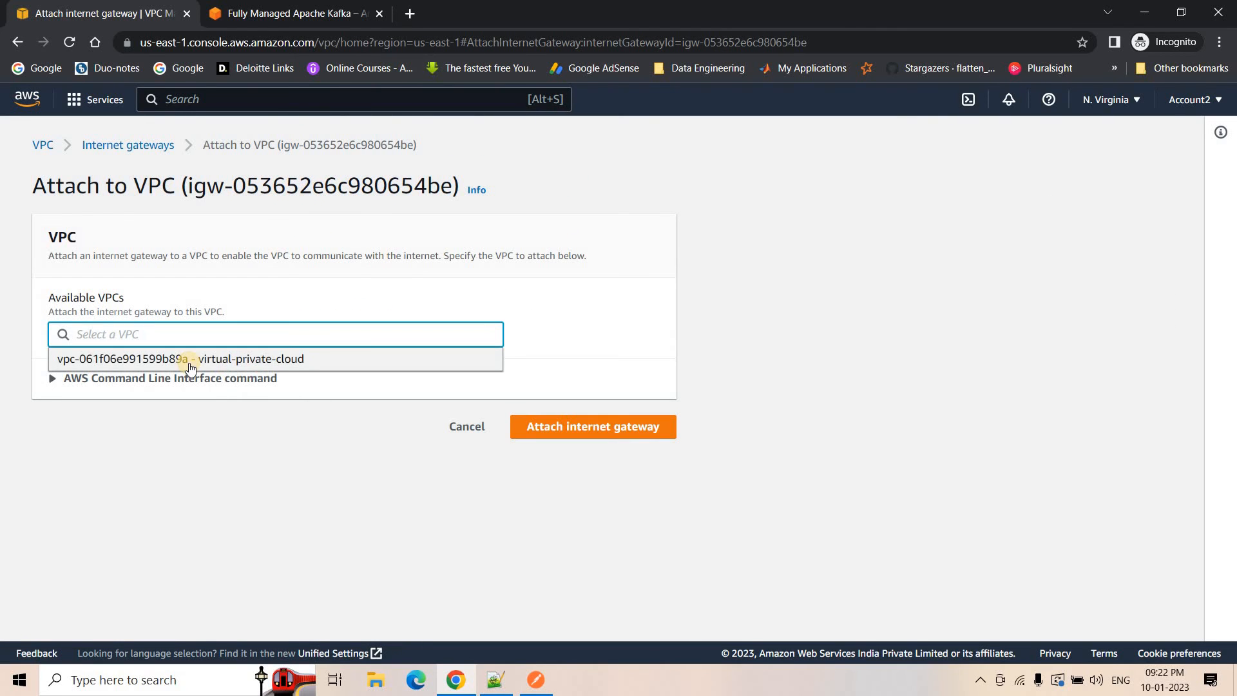
pyautogui.click(264, 353)
pyautogui.click(578, 424)
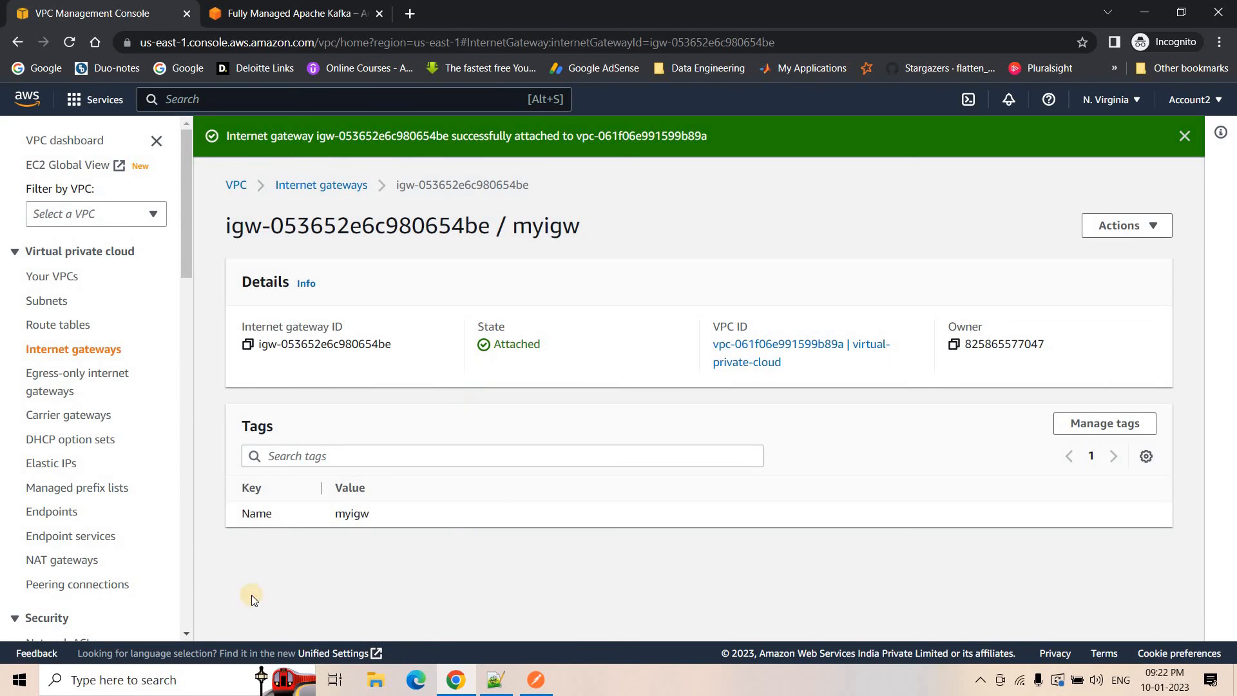
# Step: Review the Step 5 note in Notepad++ and open the main route table of the virtual-private-cloud VPC in the VPC console
pyautogui.click(495, 680)
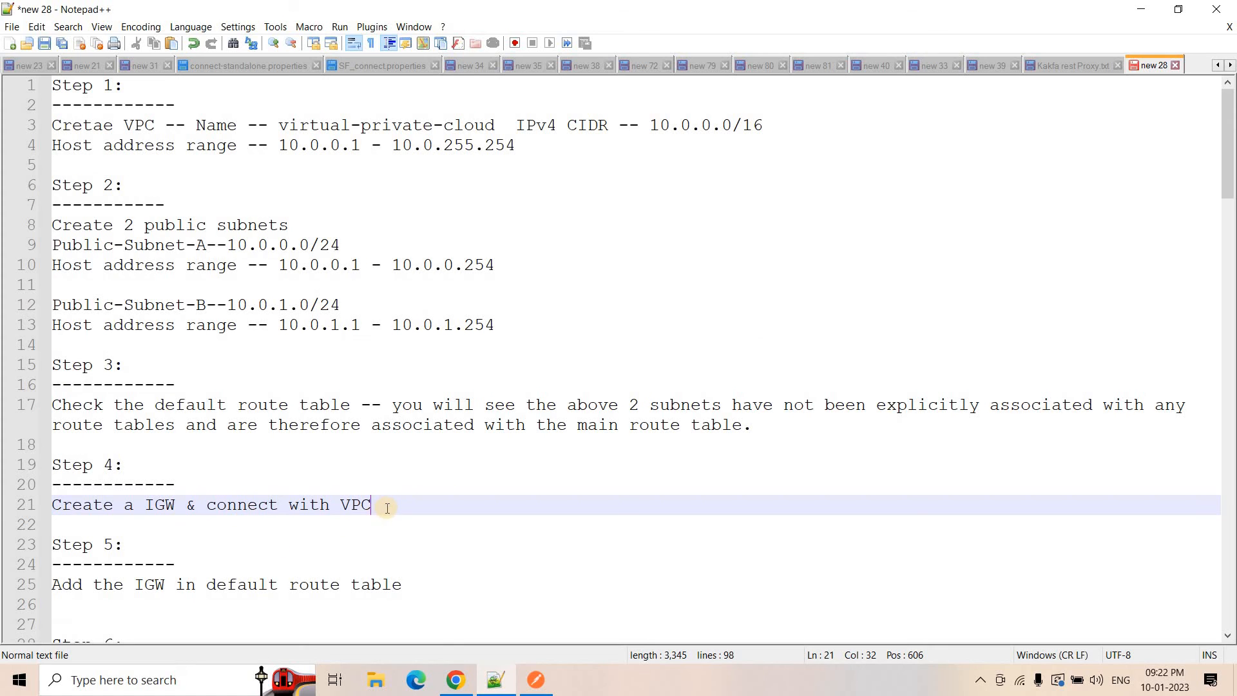
pyautogui.moveTo(428, 583); pyautogui.dragTo(51, 580)
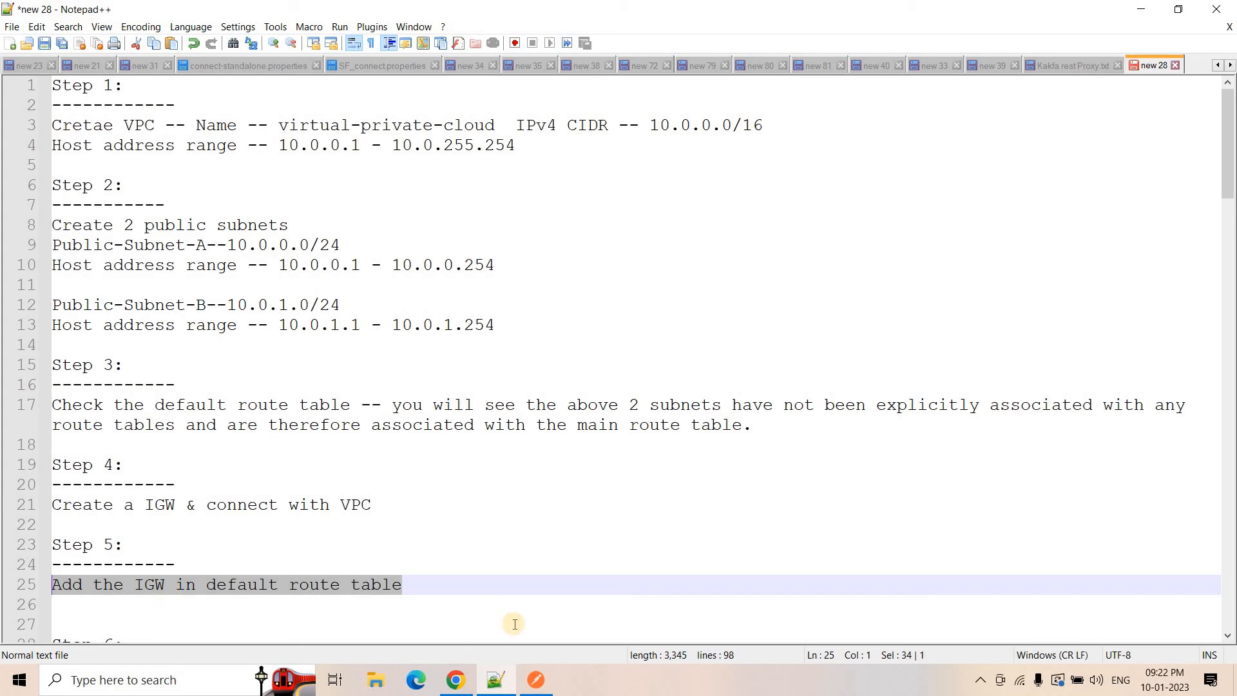
pyautogui.click(455, 681)
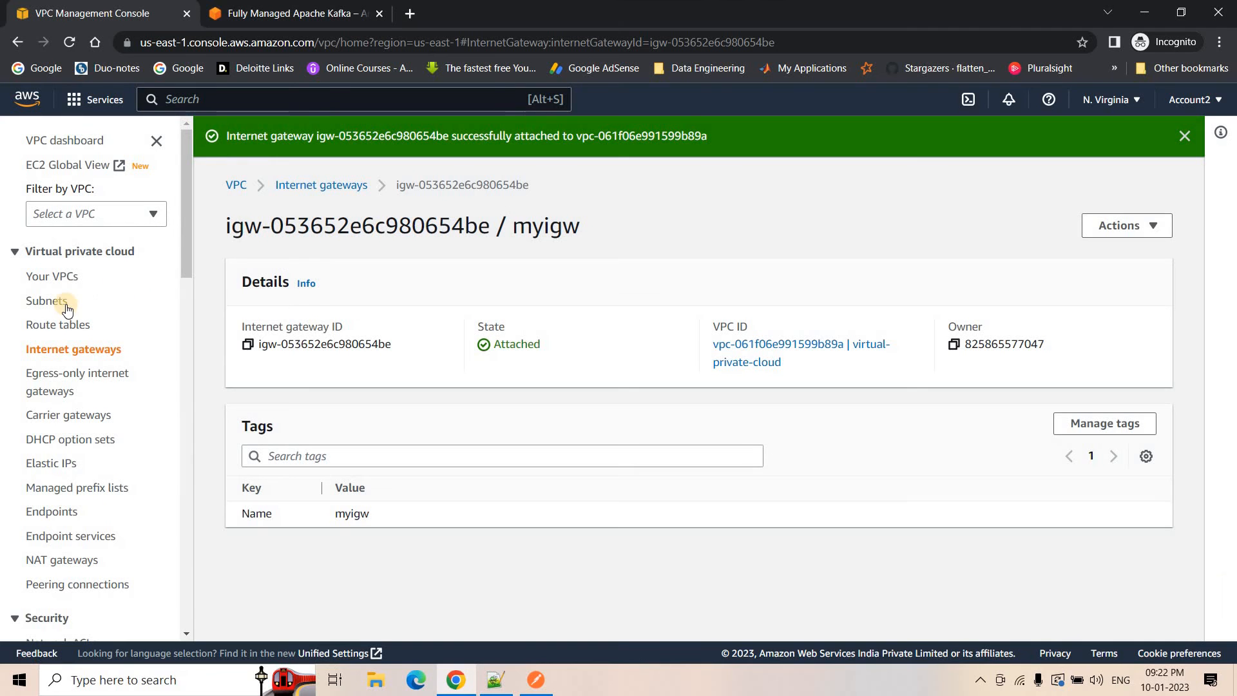
pyautogui.click(64, 325)
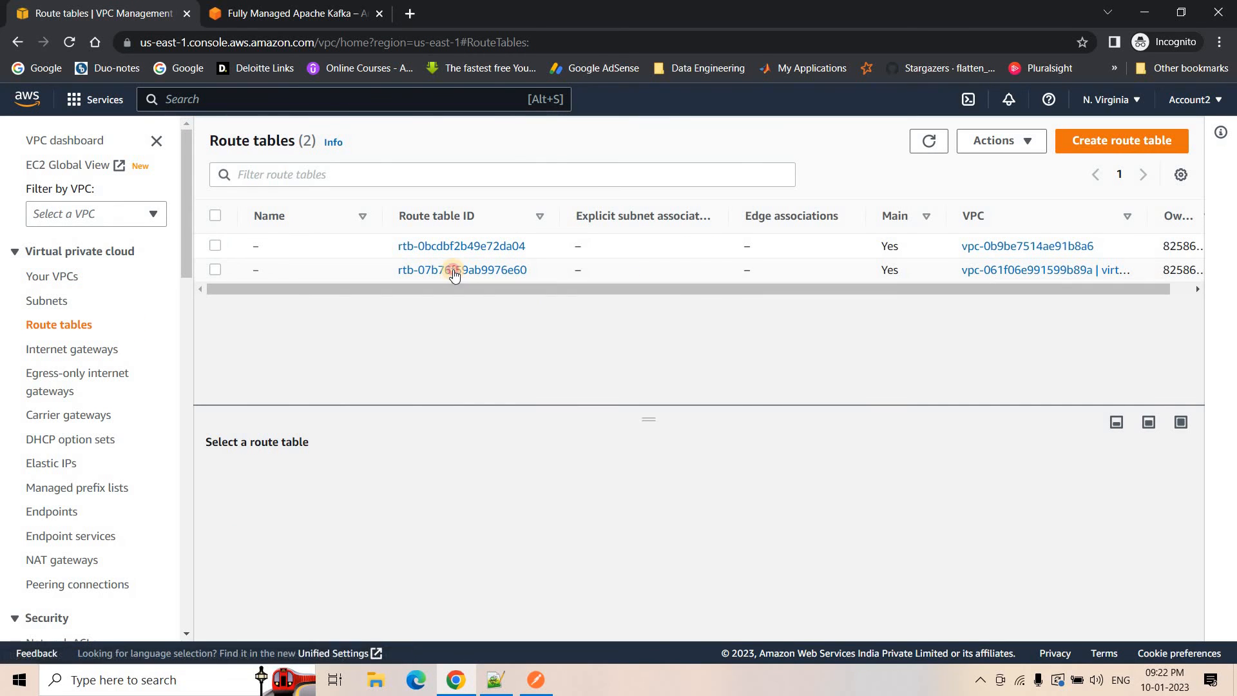
pyautogui.click(461, 270)
pyautogui.scroll(-3, 395, 470)
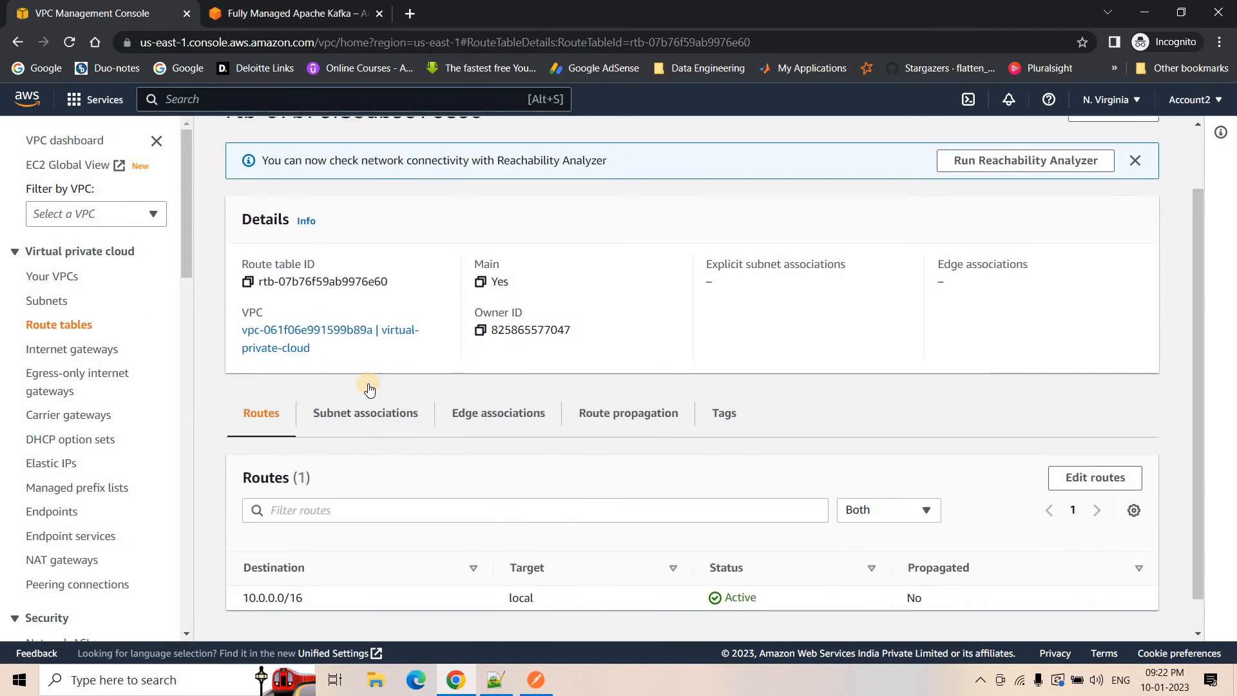
# Step: Add a route with destination 0.0.0.0/0 targeting the myigw internet gateway and save the route changes
pyautogui.click(1097, 442)
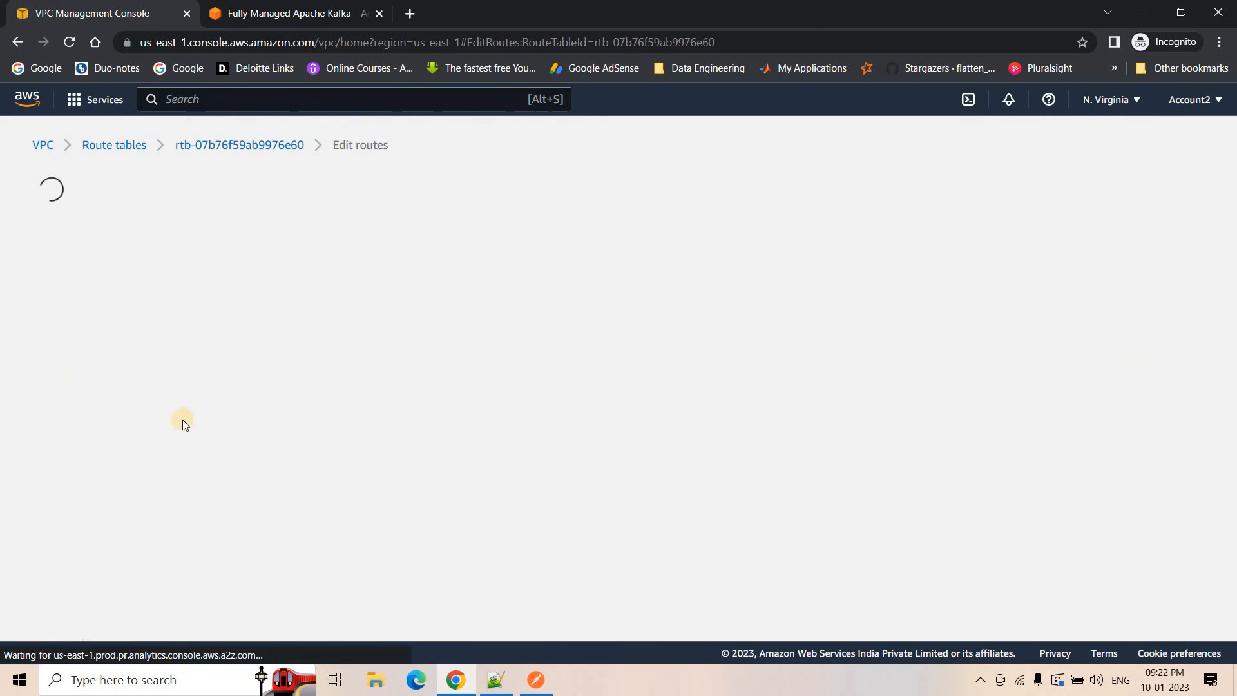
pyautogui.click(127, 335)
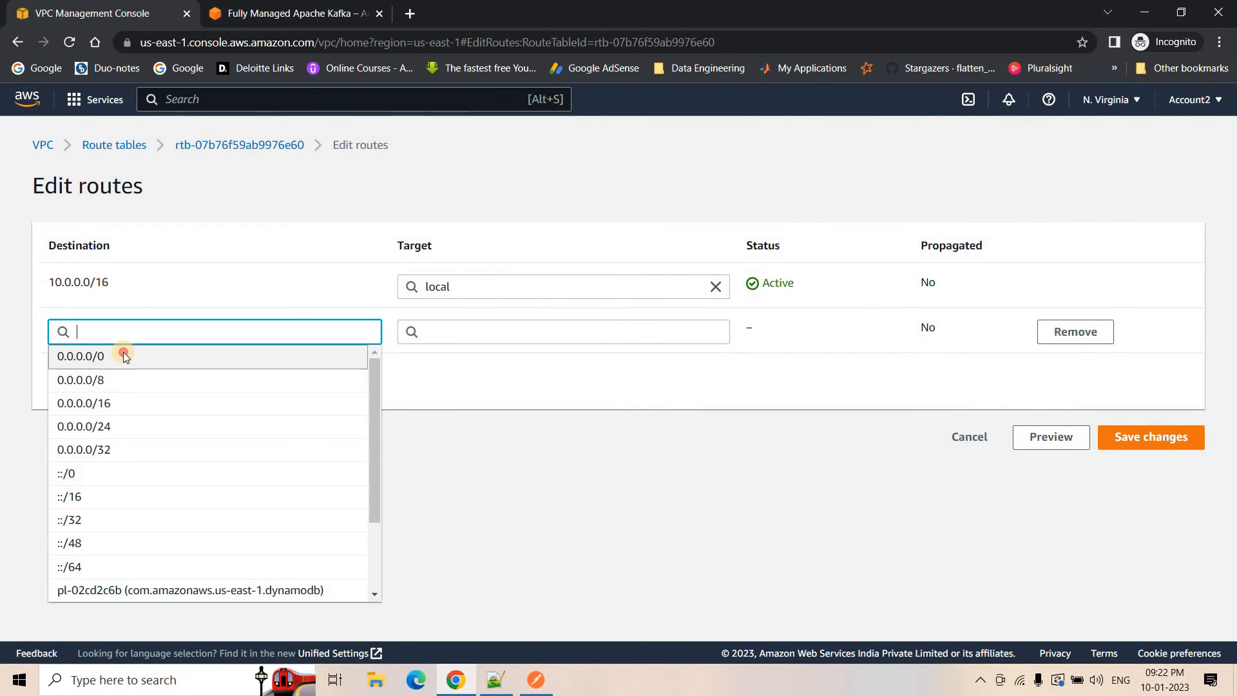
pyautogui.click(123, 353)
pyautogui.click(498, 338)
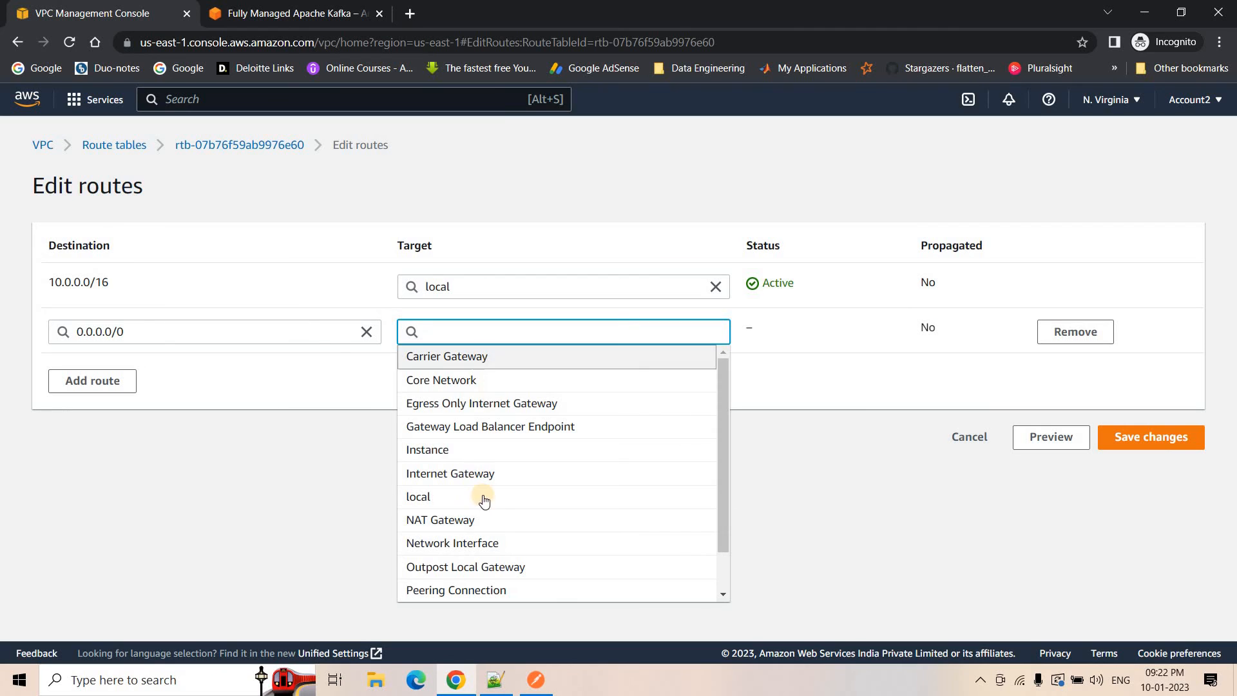
pyautogui.click(474, 473)
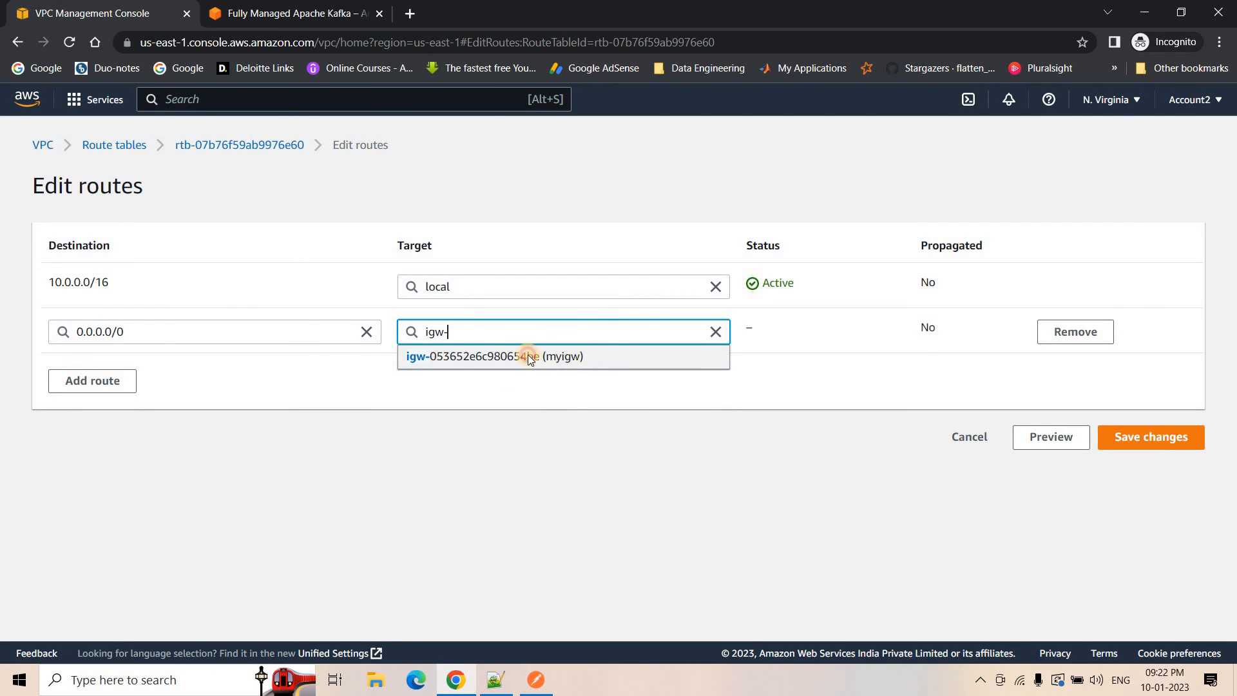
pyautogui.click(528, 356)
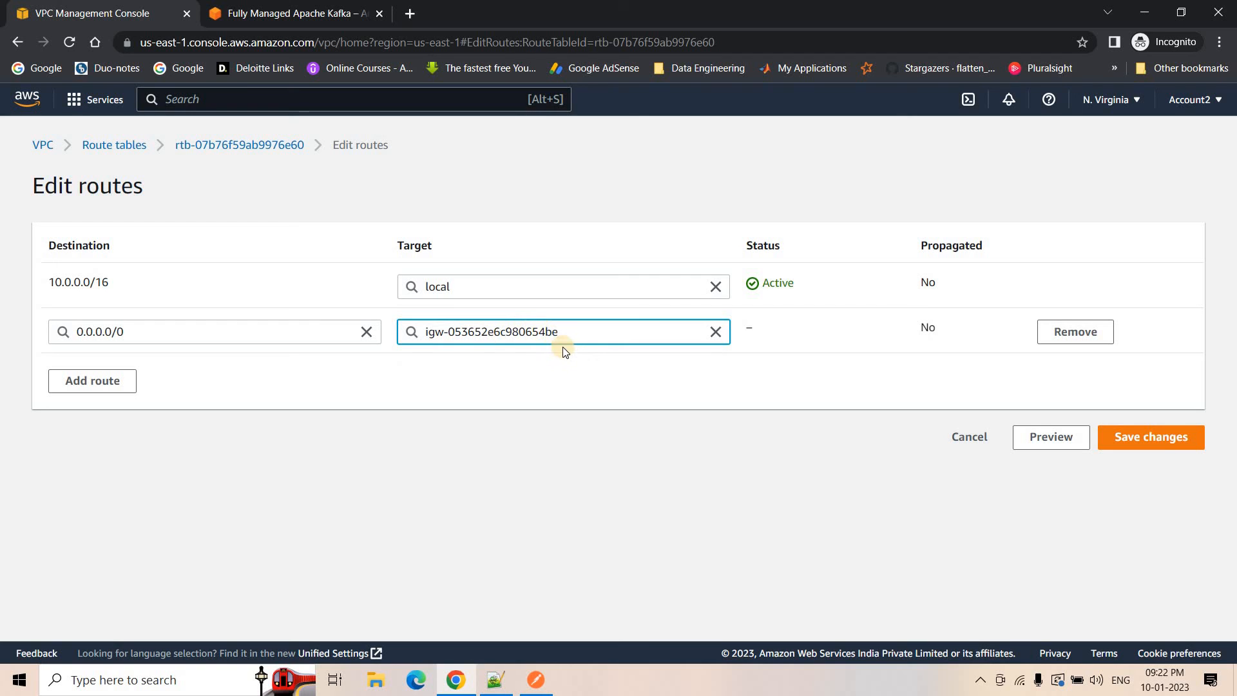
pyautogui.click(1170, 448)
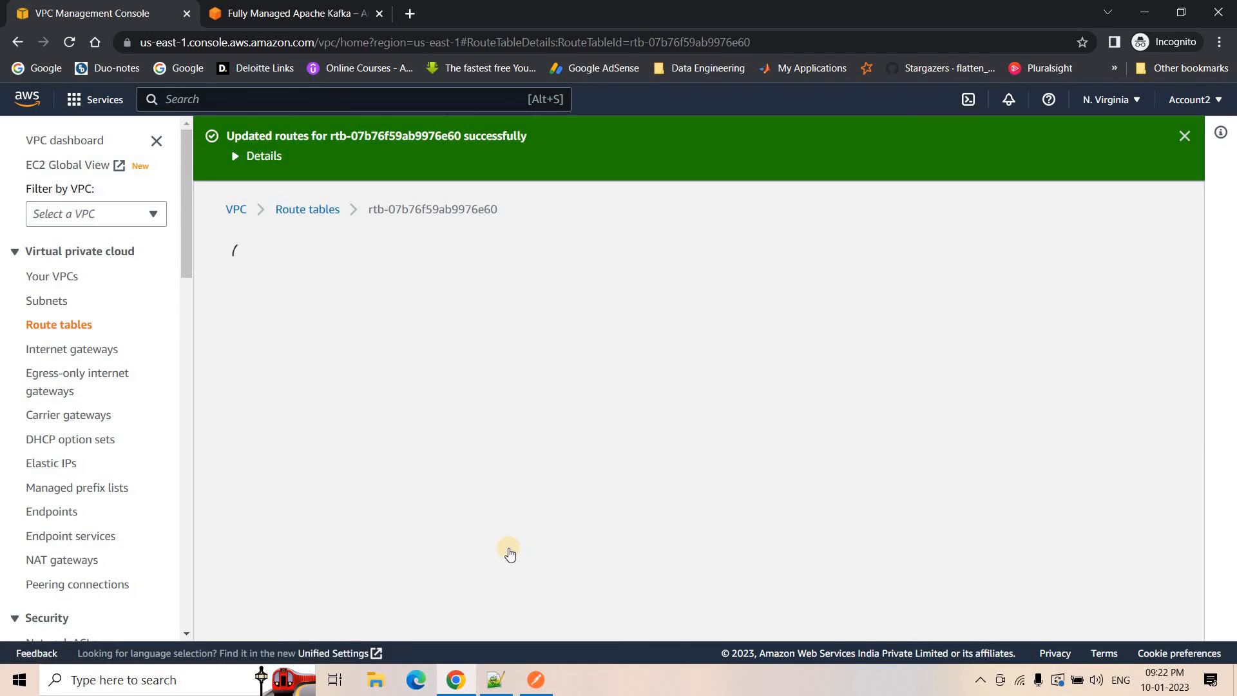
# Step: Review the Step 6 notes in Notepad++ on the MSK cluster's VPC, unauthorised access and plaintext encryption
pyautogui.hotkey('alt', 'Tab')
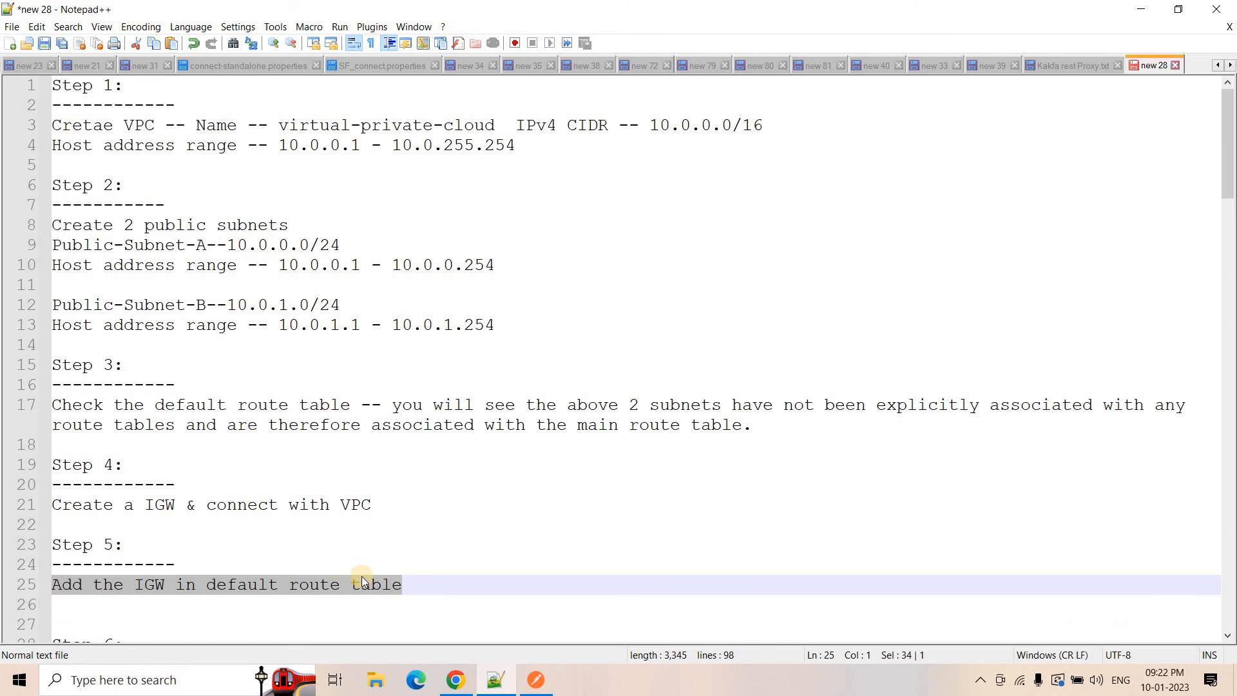
pyautogui.click(431, 589)
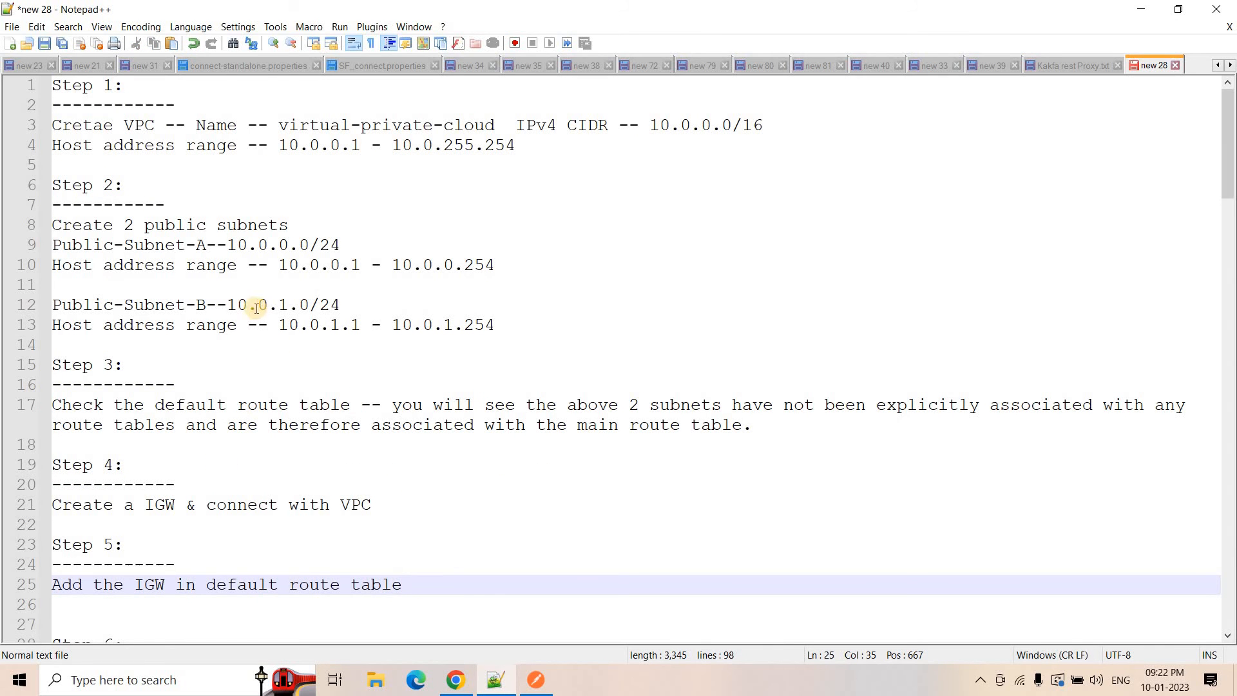
pyautogui.scroll(-2, 283, 412)
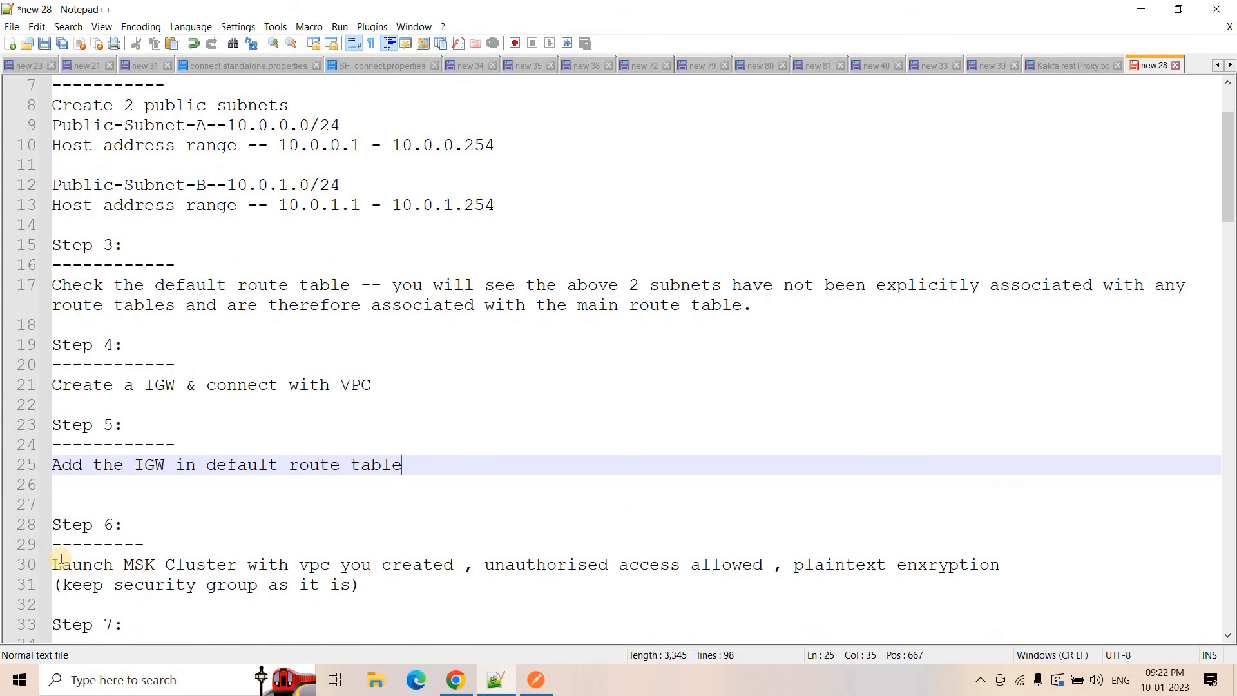
pyautogui.moveTo(124, 565); pyautogui.dragTo(455, 570)
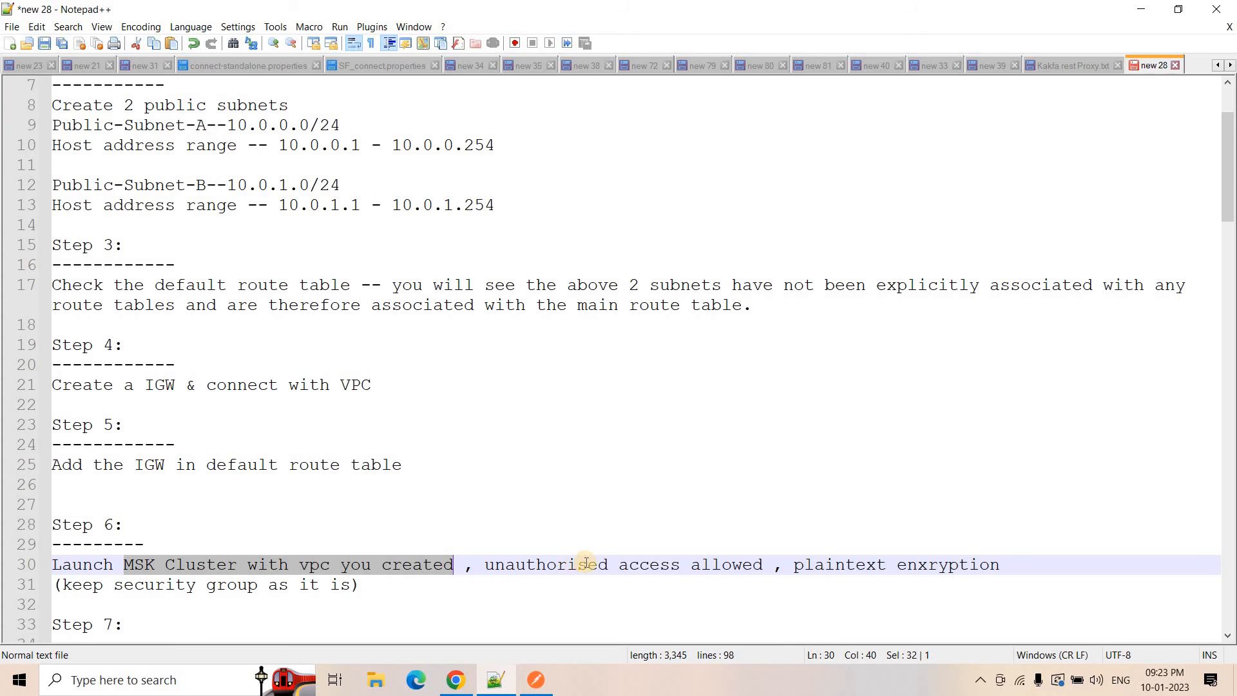
pyautogui.click(766, 562)
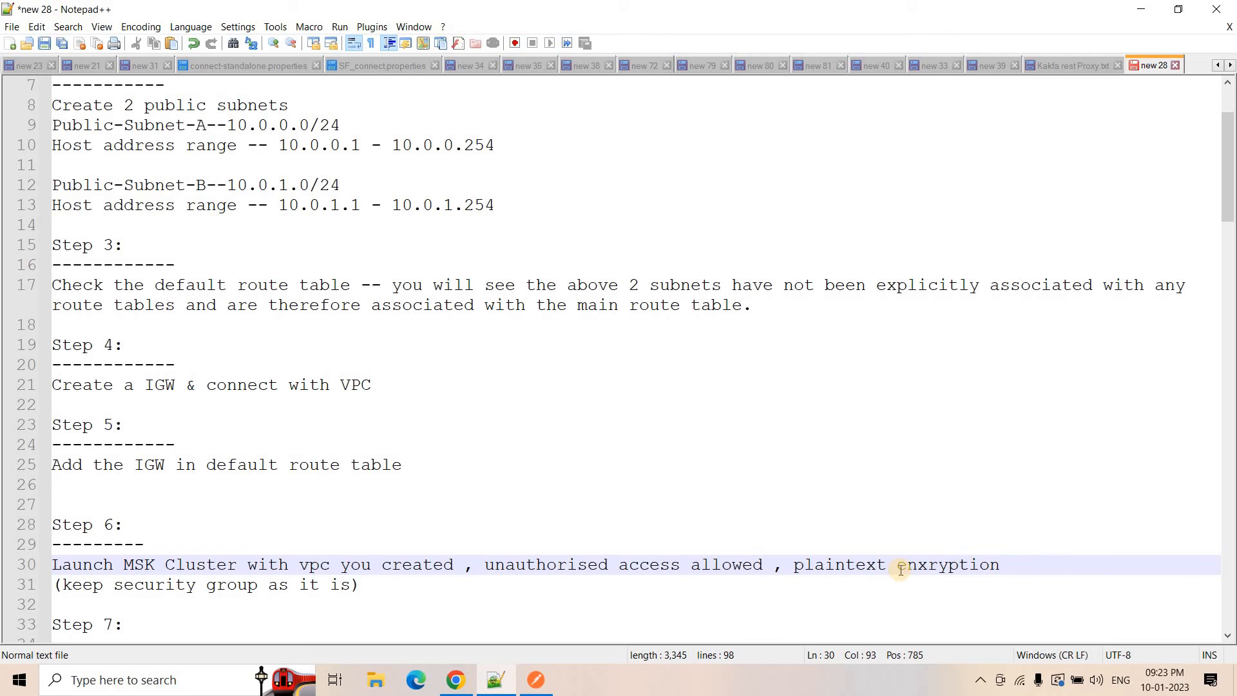
pyautogui.doubleClick(832, 565)
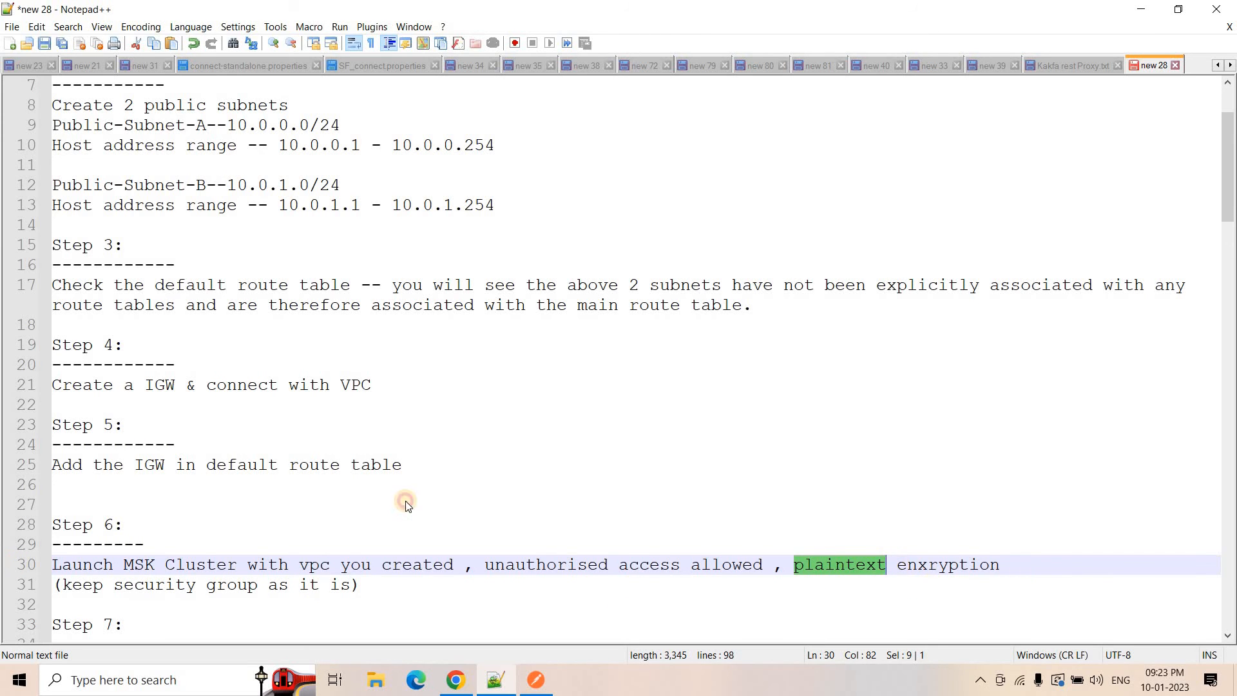
# Step: Return to the browser, open the MSK service from a separate AWS console tab and start creating a cluster
pyautogui.hotkey('alt', 'Tab')
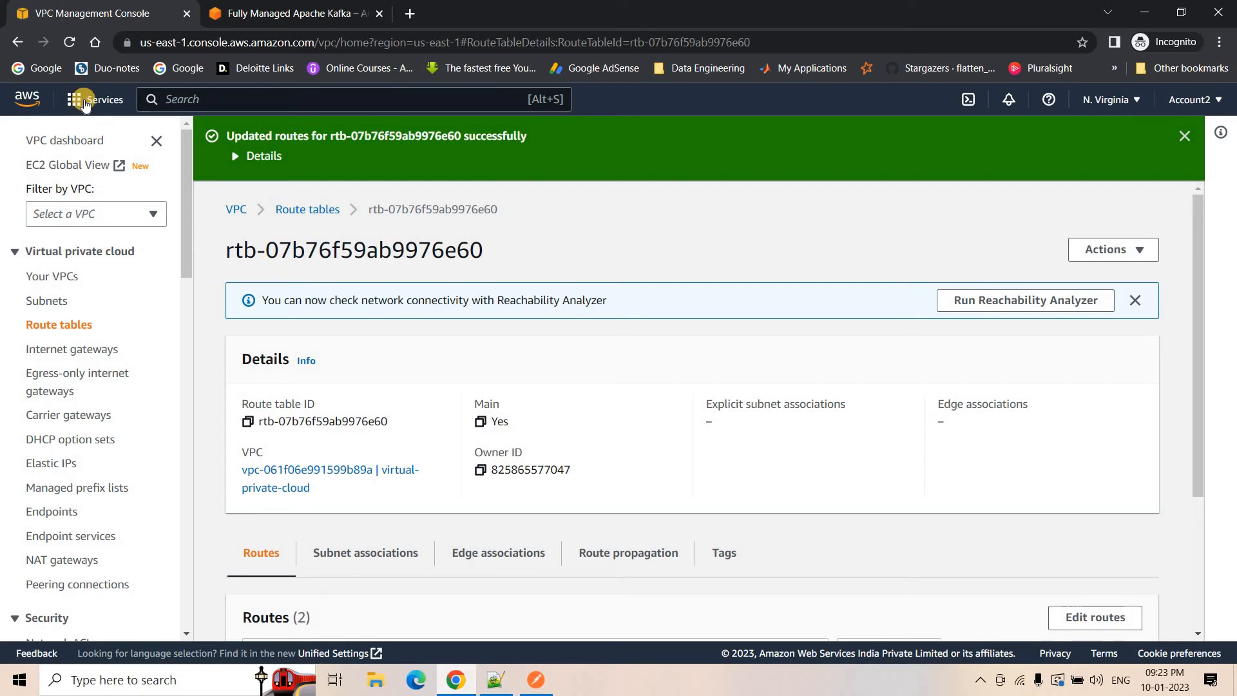
pyautogui.rightClick(25, 100)
pyautogui.click(122, 105)
pyautogui.click(308, 32)
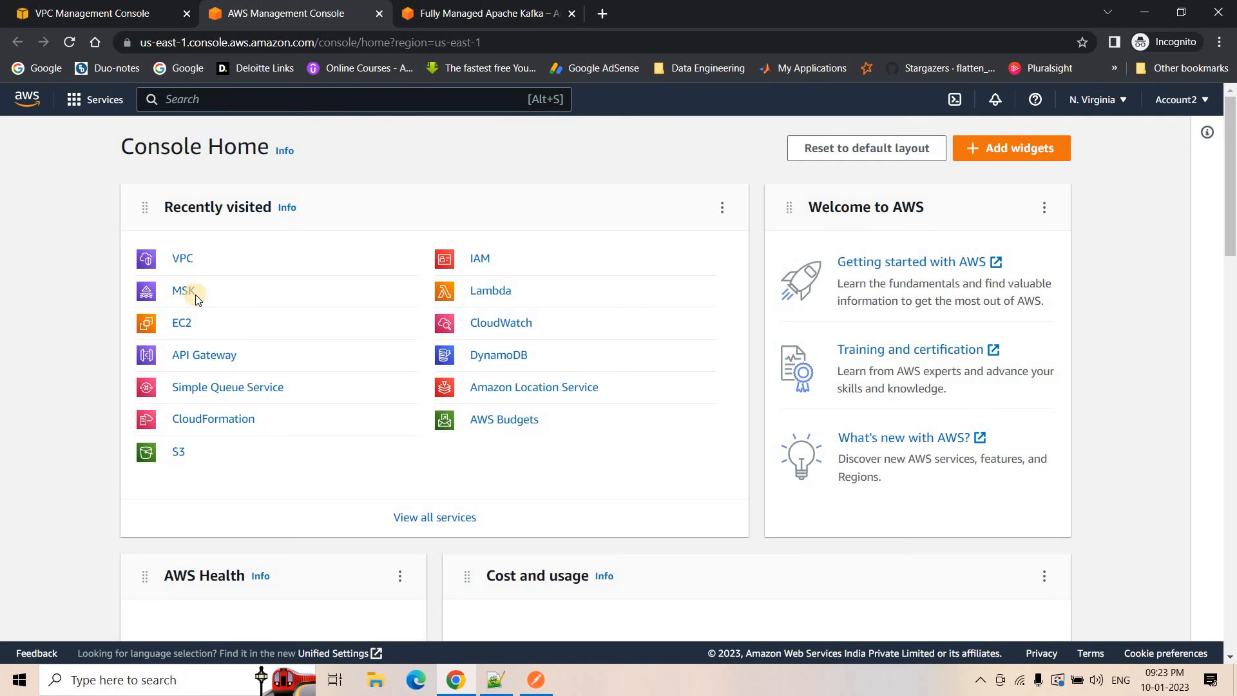
pyautogui.click(183, 294)
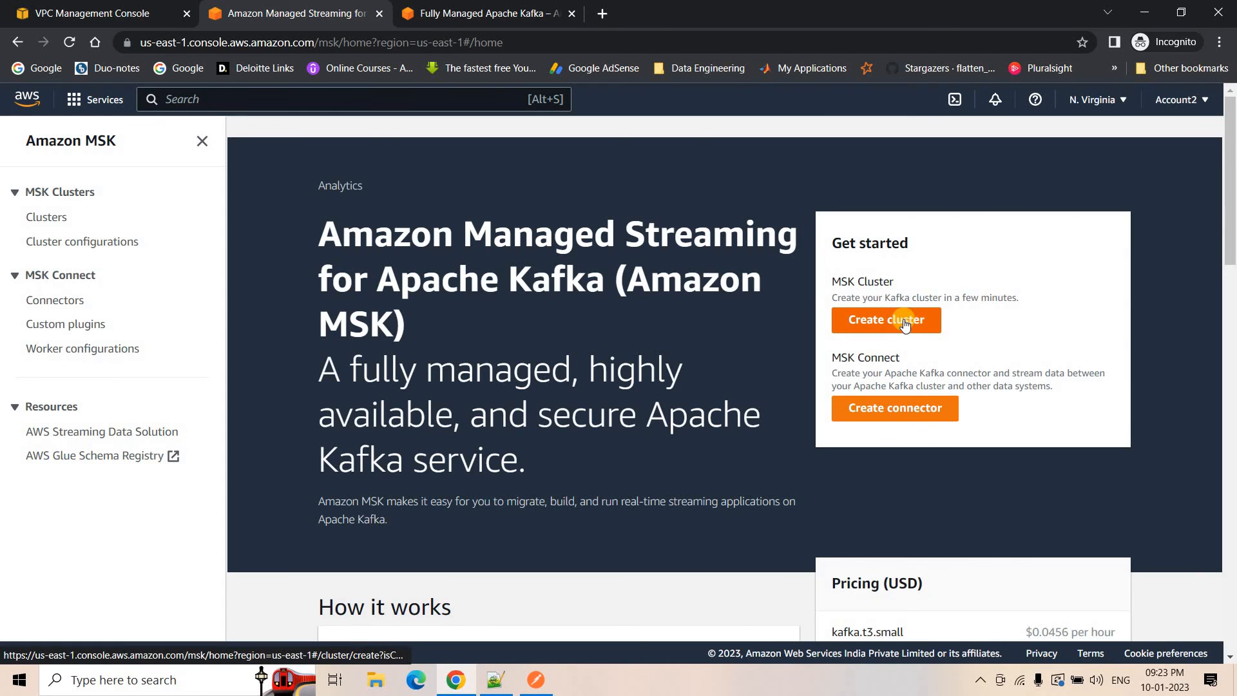
pyautogui.click(904, 322)
# Step: Use the custom creation method, name the cluster demoyttest123 and set its type to Provisioned
pyautogui.click(486, 339)
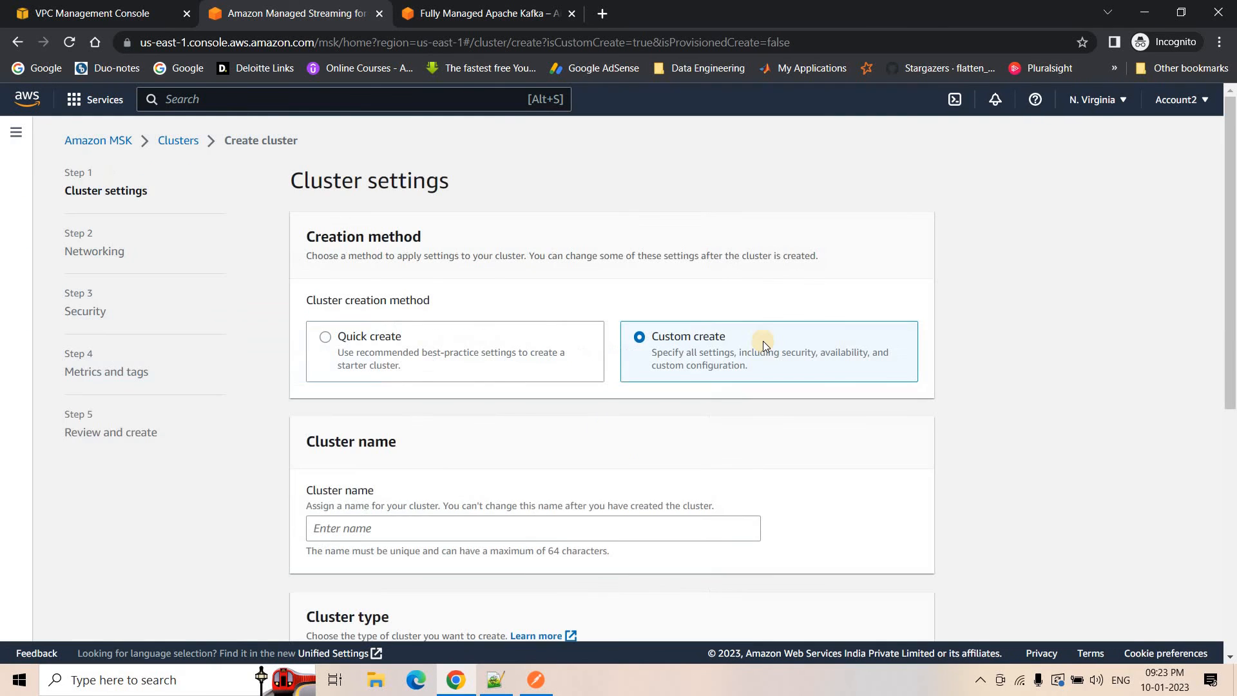
pyautogui.scroll(-2, 389, 431)
pyautogui.click(392, 429)
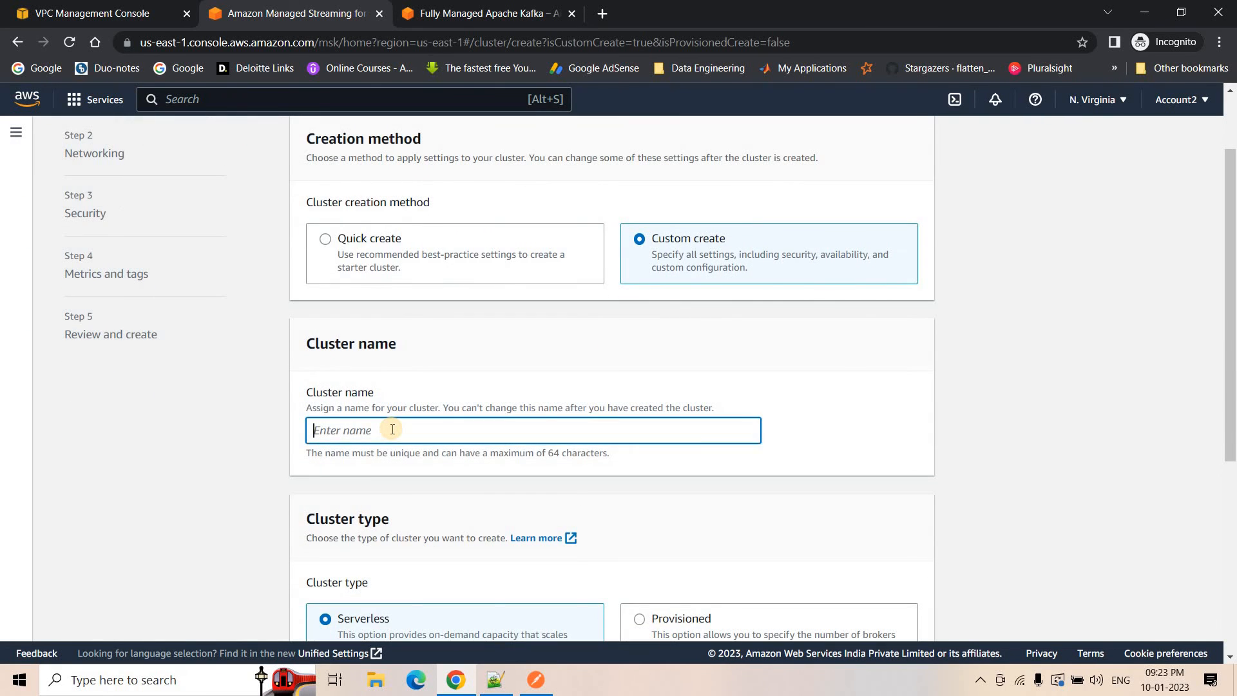
pyautogui.write('demoyttest123')
pyautogui.scroll(-5, 666, 334)
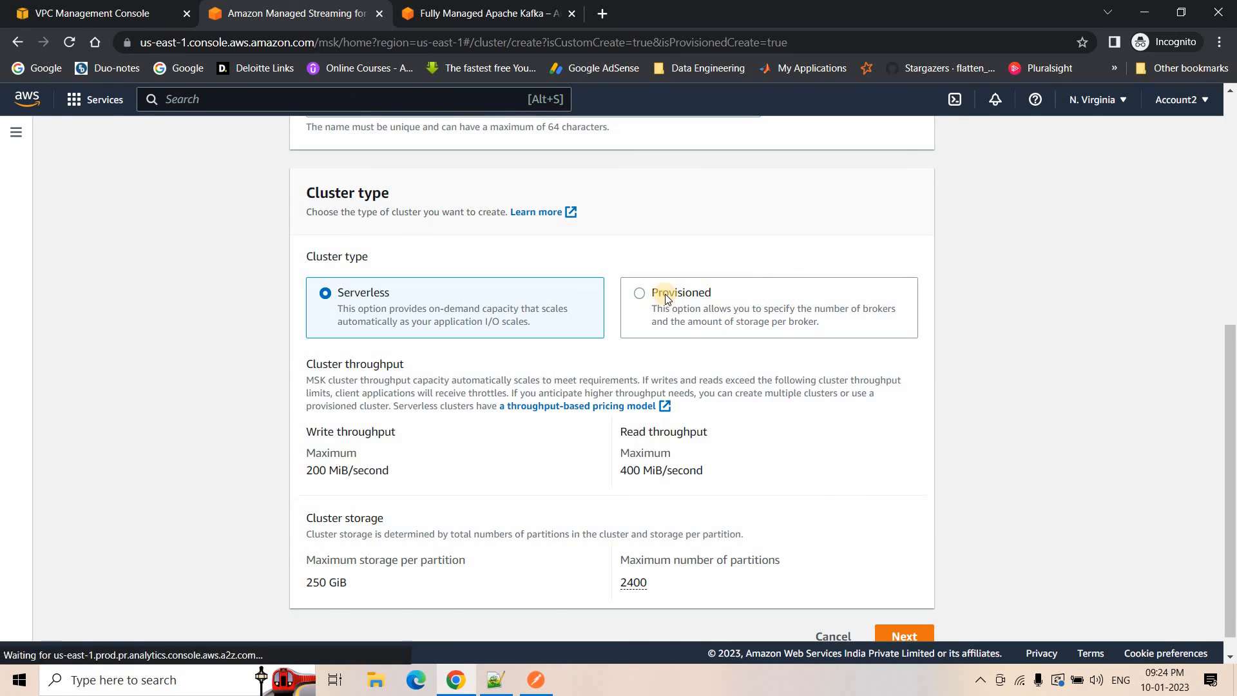
pyautogui.click(667, 294)
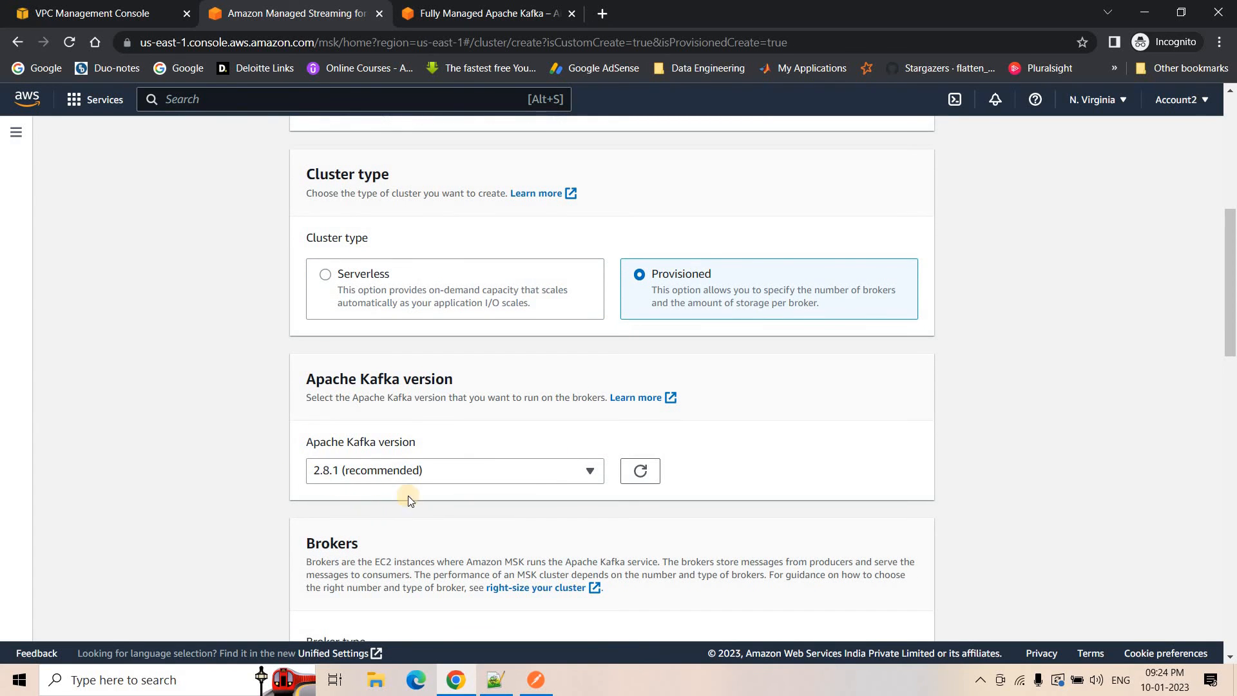
# Step: Keep Apache Kafka version 2.8.1 and set the broker type to kafka.t3.small
pyautogui.scroll(-3, 385, 482)
pyautogui.scroll(-2, 315, 477)
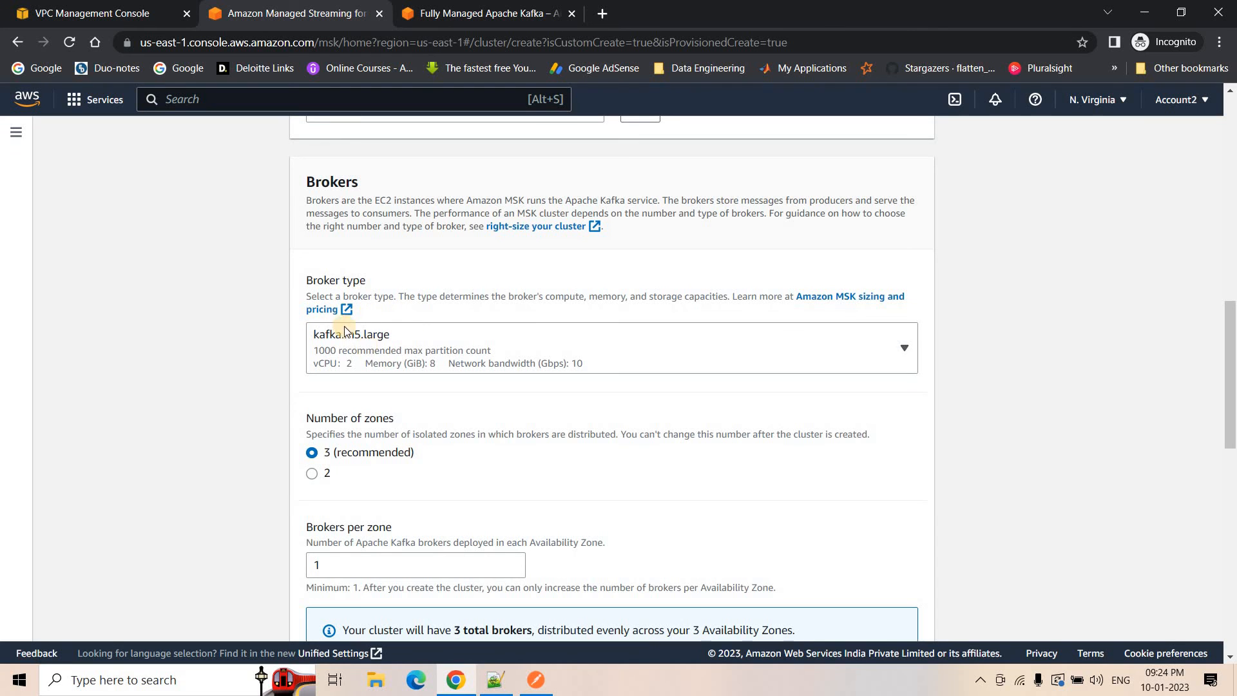
pyautogui.click(377, 336)
pyautogui.scroll(-4, 904, 582)
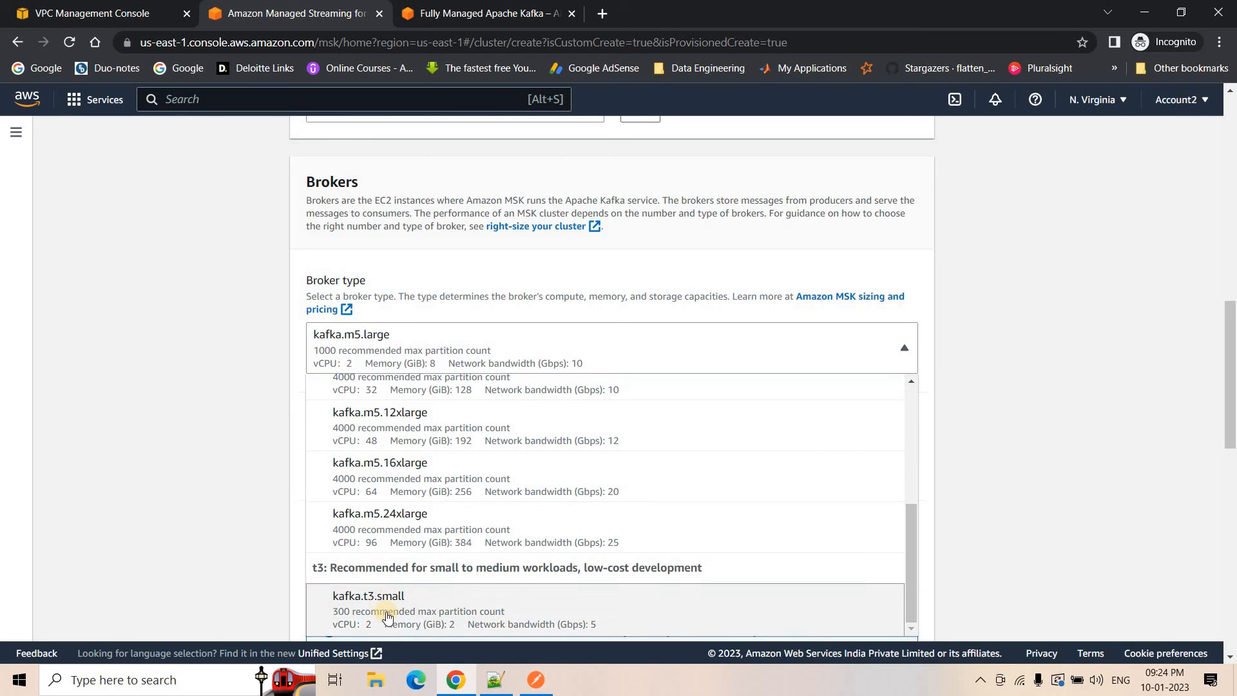
pyautogui.click(409, 616)
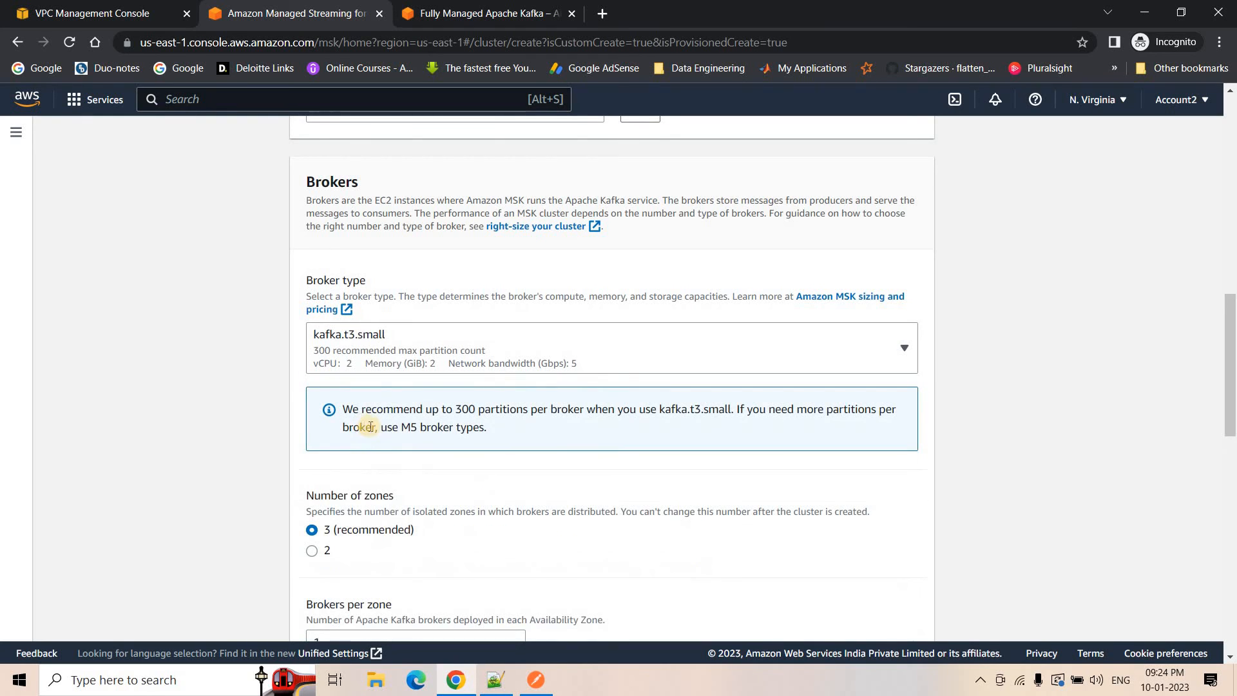
pyautogui.scroll(-1, 415, 348)
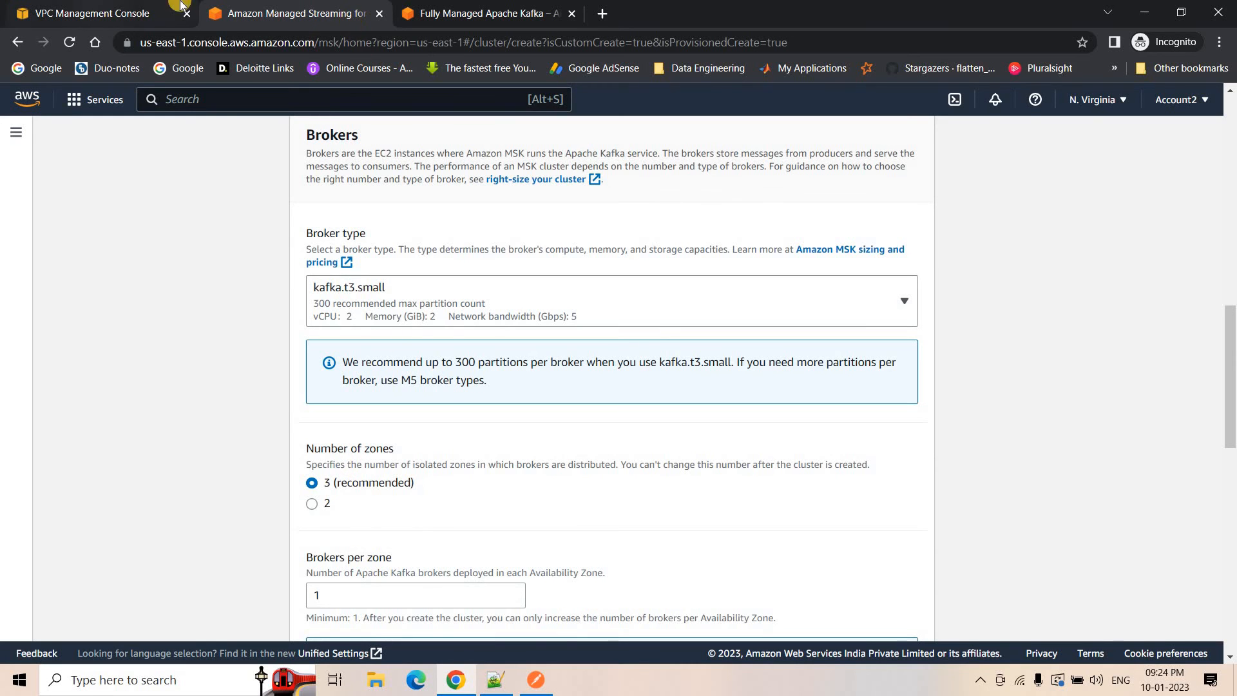
# Step: Switch to the VPC console and check the availability zones of Public-Subnet-B and Public-Subnet-A
pyautogui.click(93, 14)
pyautogui.click(61, 302)
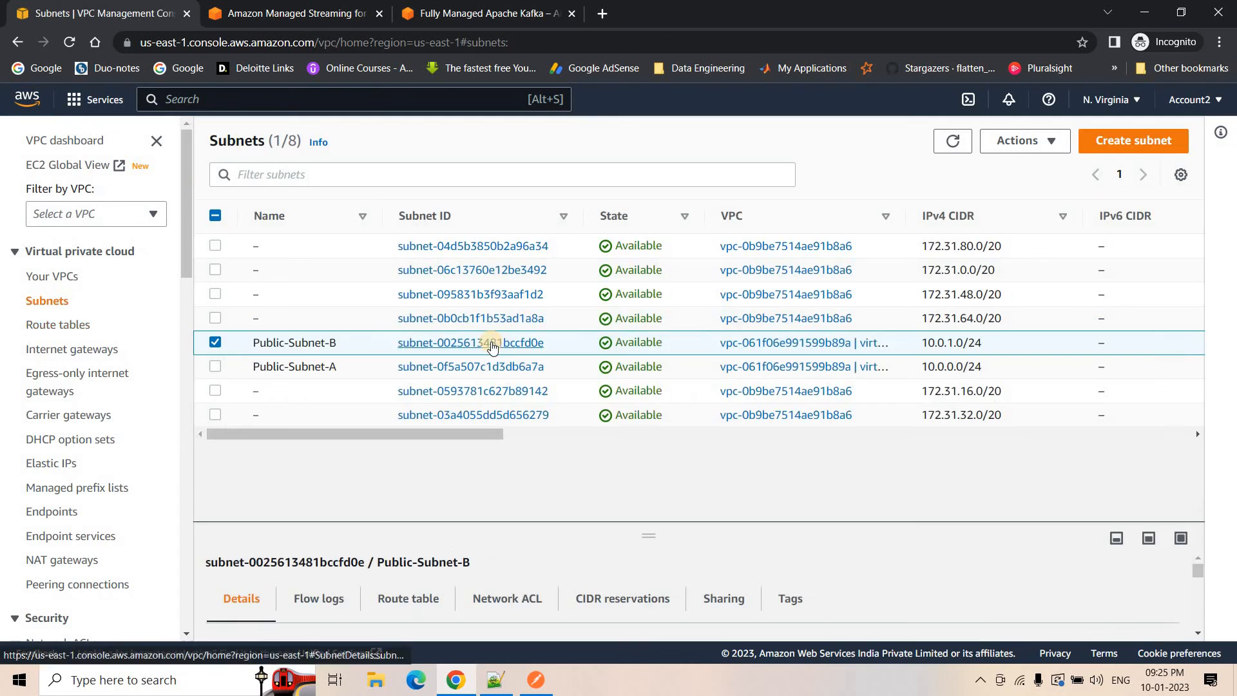
pyautogui.click(497, 346)
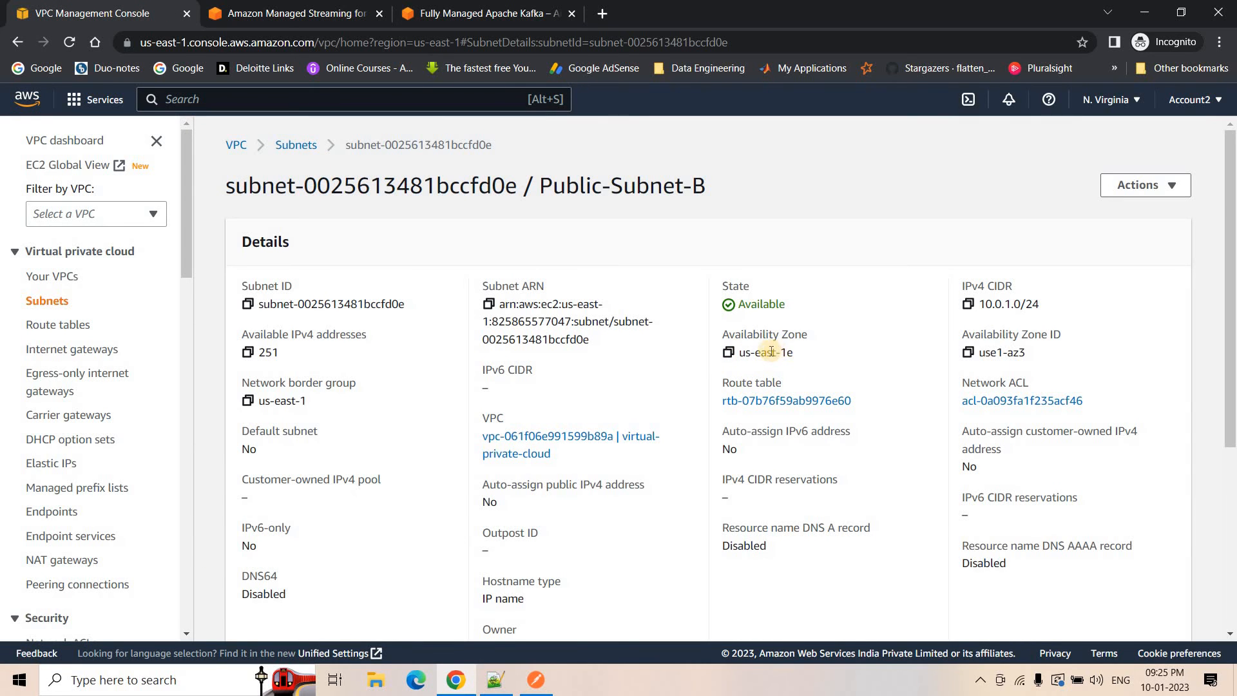
pyautogui.click(296, 145)
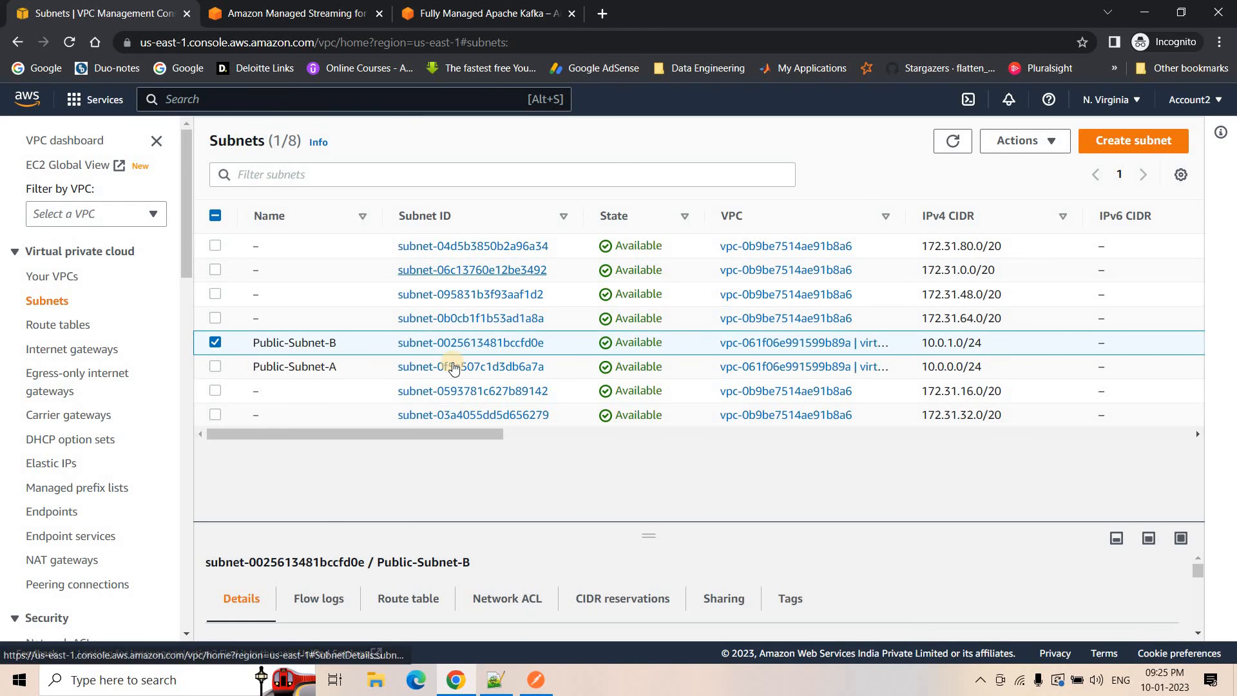
pyautogui.click(500, 368)
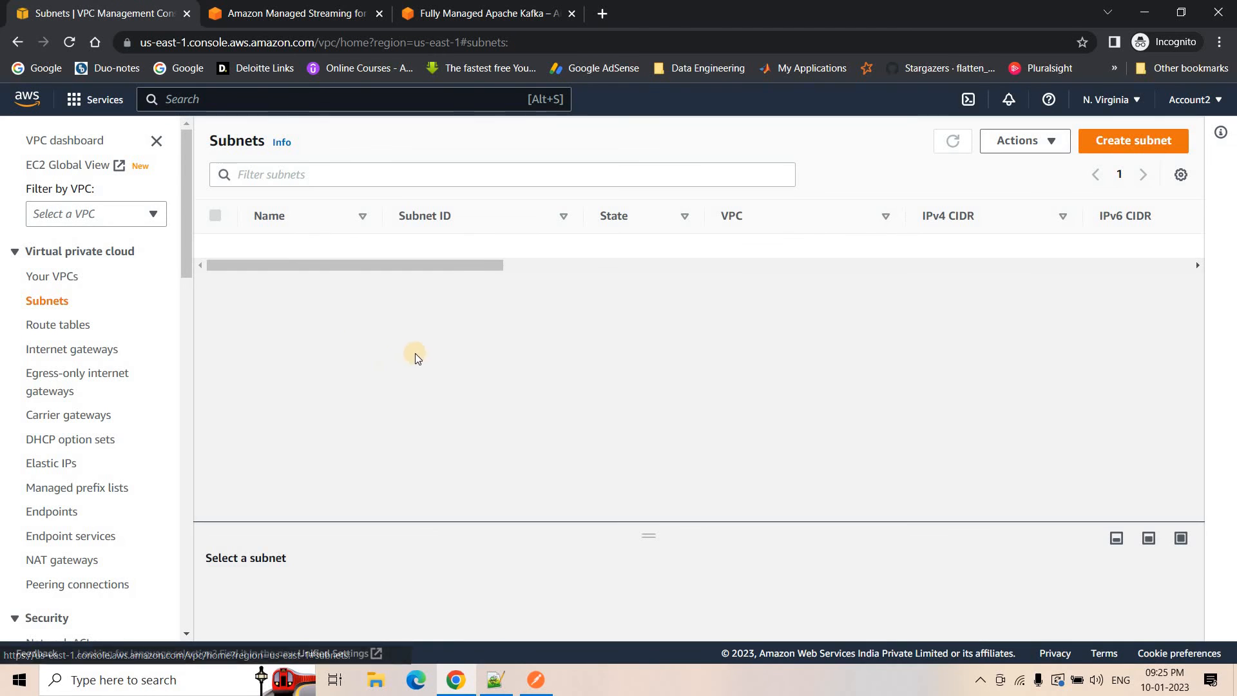
# Step: Delete only the Public-Subnet-B subnet, leaving Public-Subnet-A in place, and confirm the deletion with "delete"
pyautogui.click(215, 343)
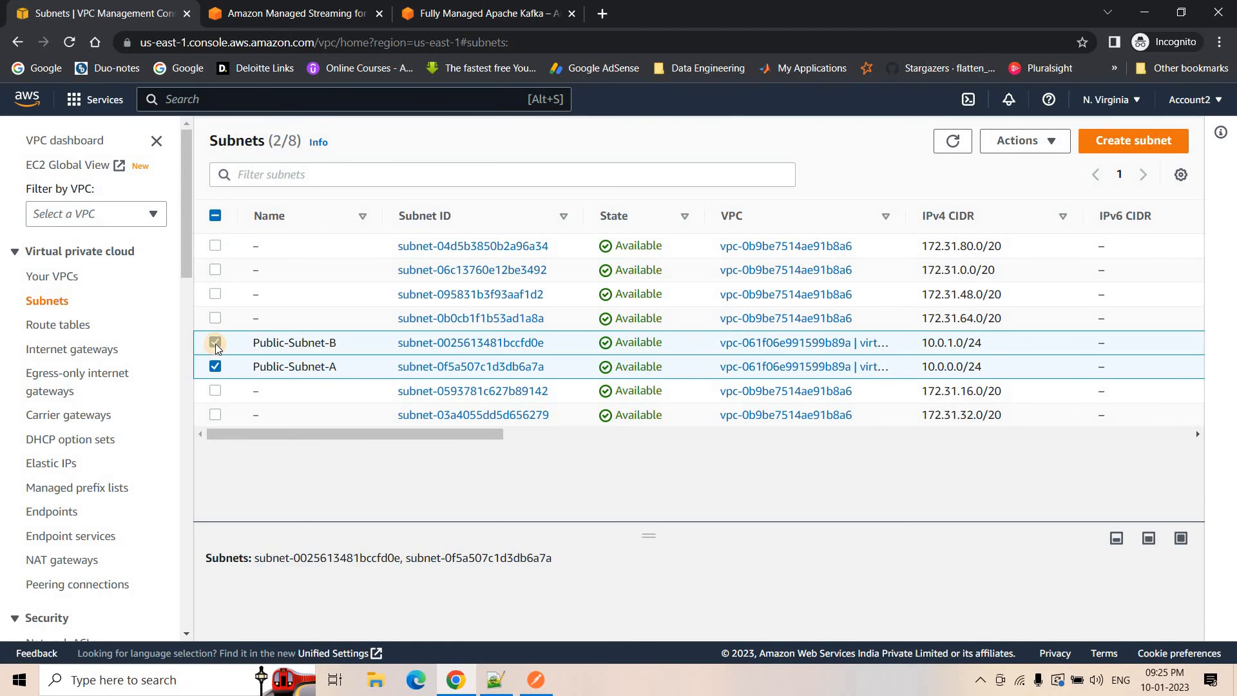
pyautogui.click(216, 347)
pyautogui.click(1028, 141)
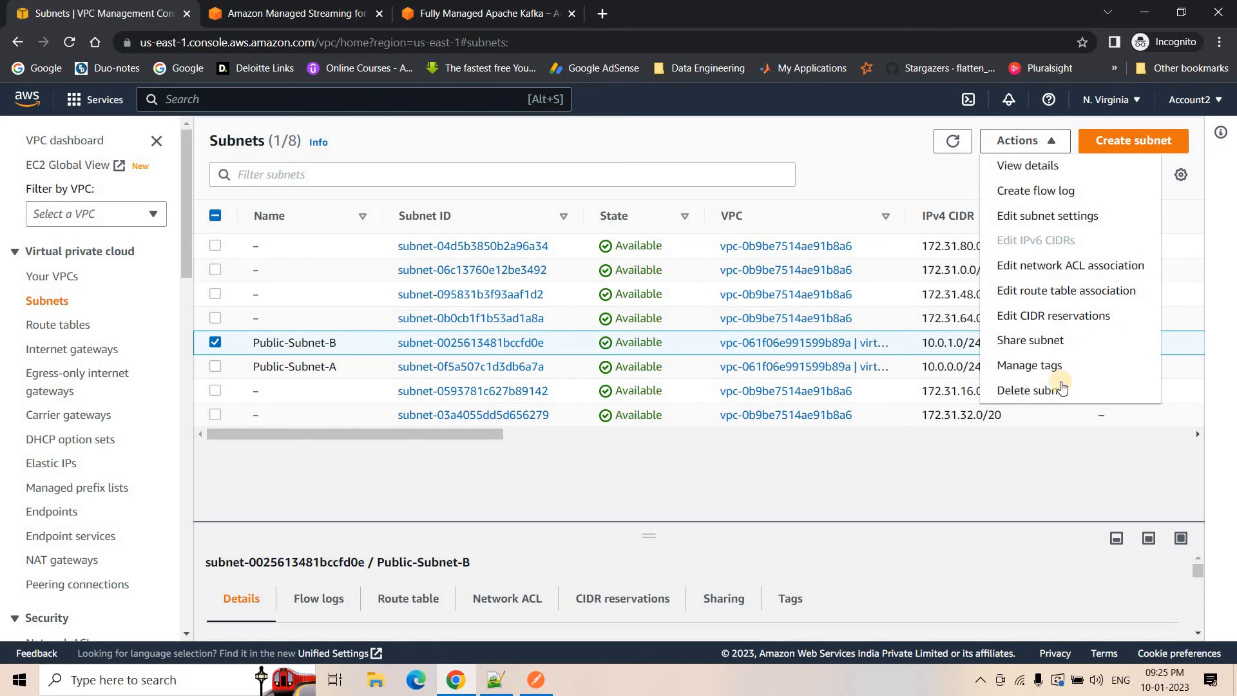
pyautogui.click(1060, 389)
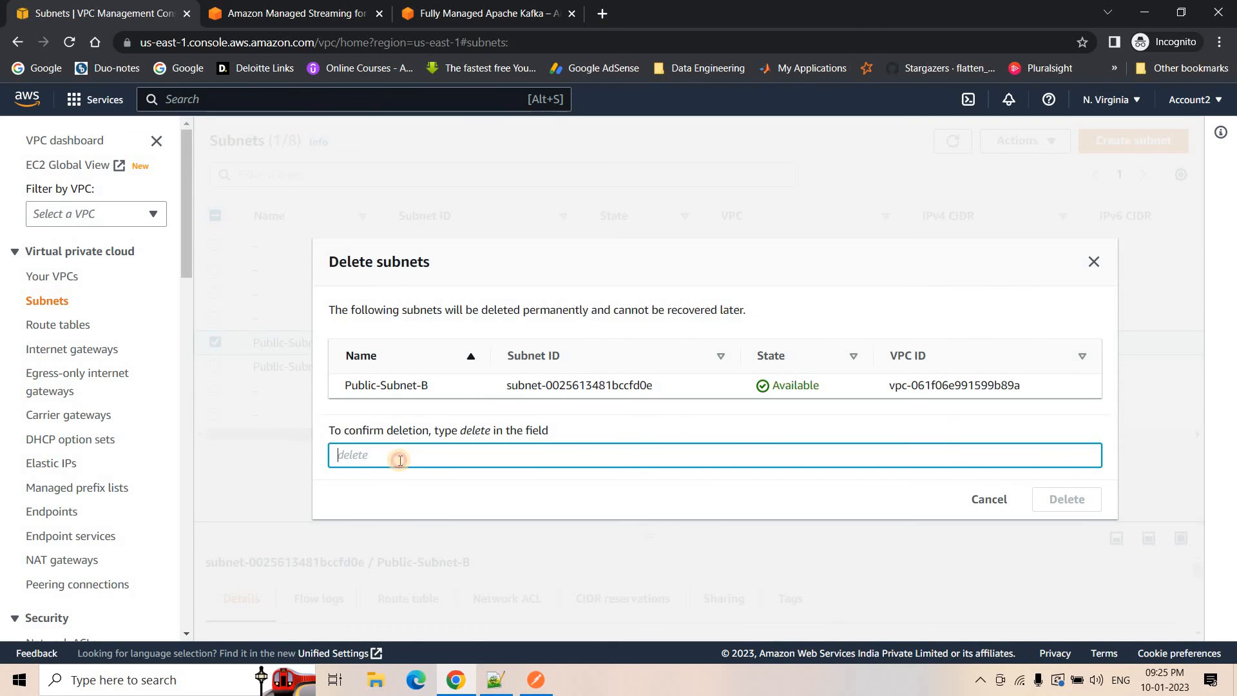
pyautogui.write('delete')
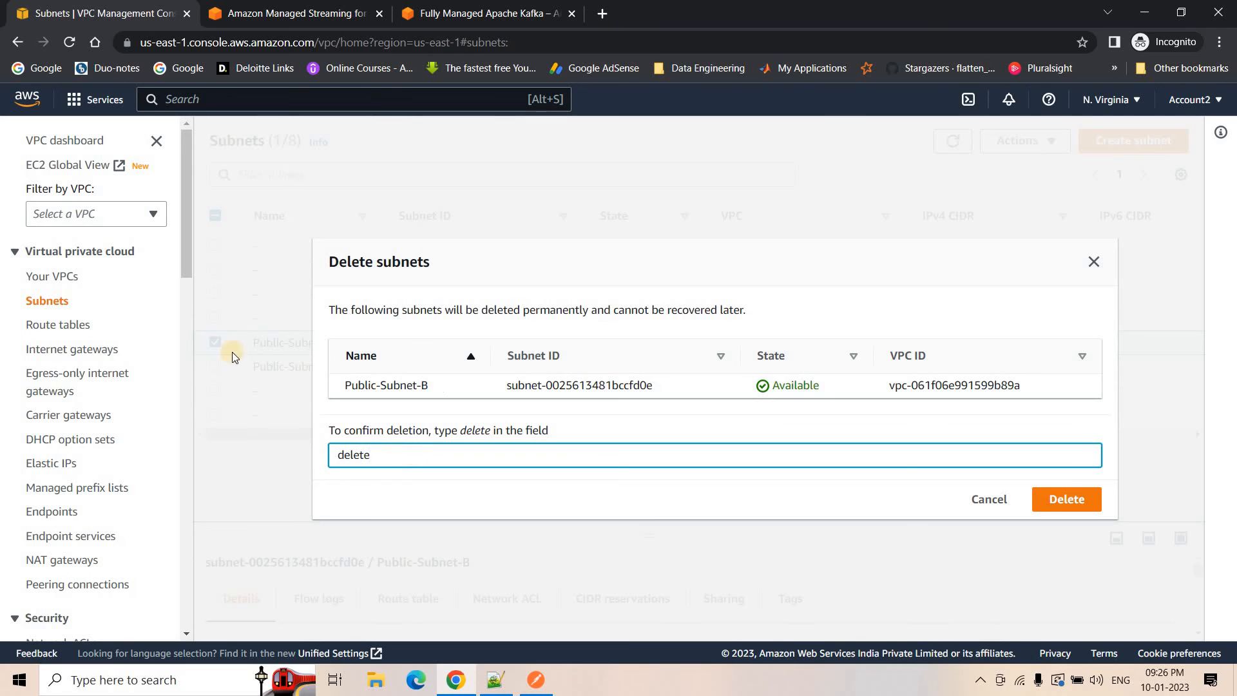
pyautogui.click(1075, 502)
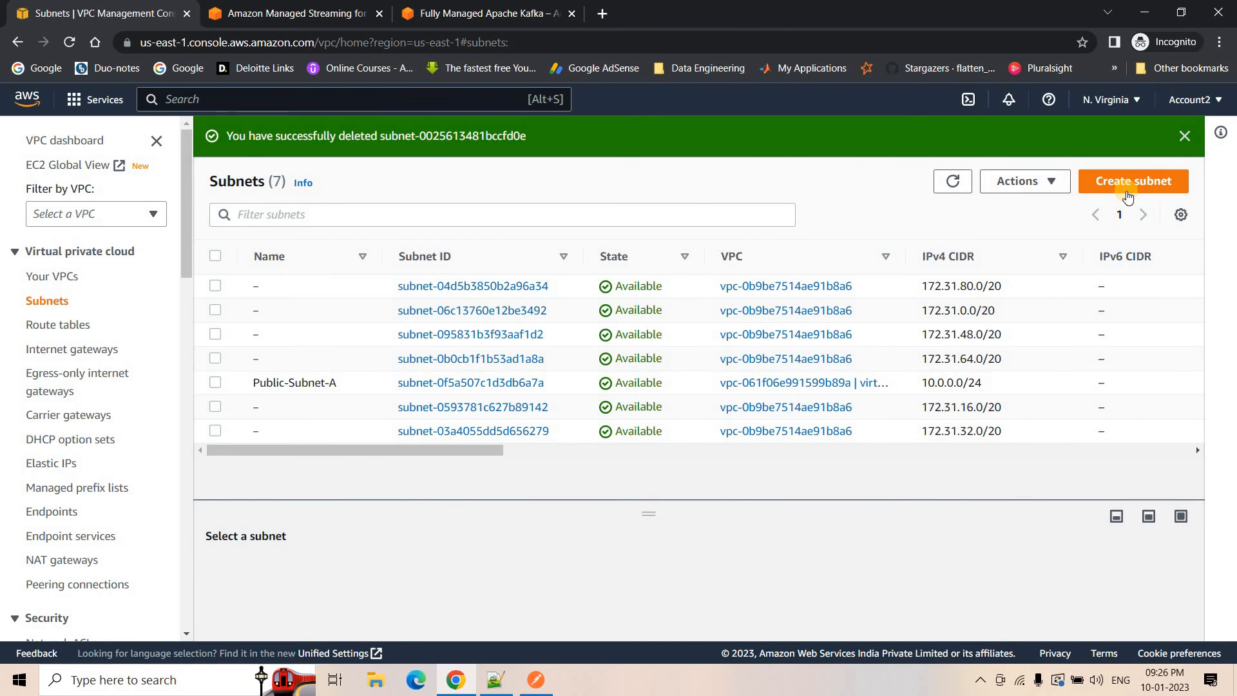
# Step: Start creating a new subnet in the virtual-private-cloud VPC
pyautogui.click(1095, 182)
pyautogui.click(155, 322)
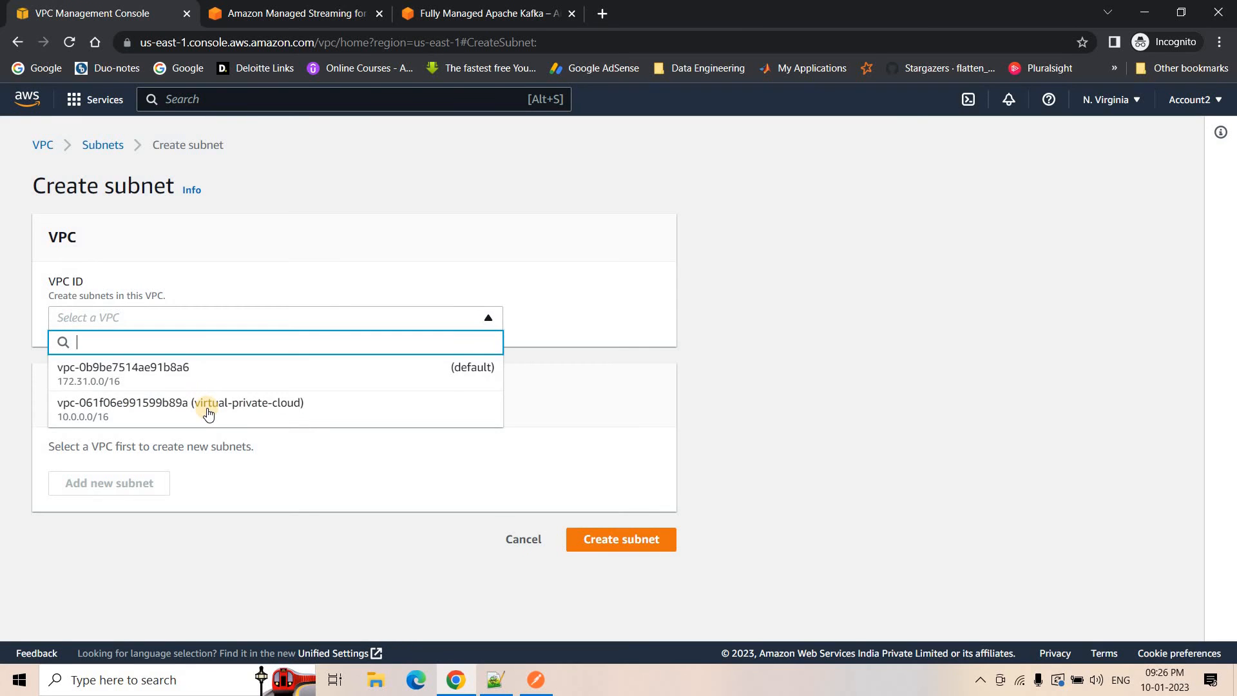
pyautogui.click(172, 407)
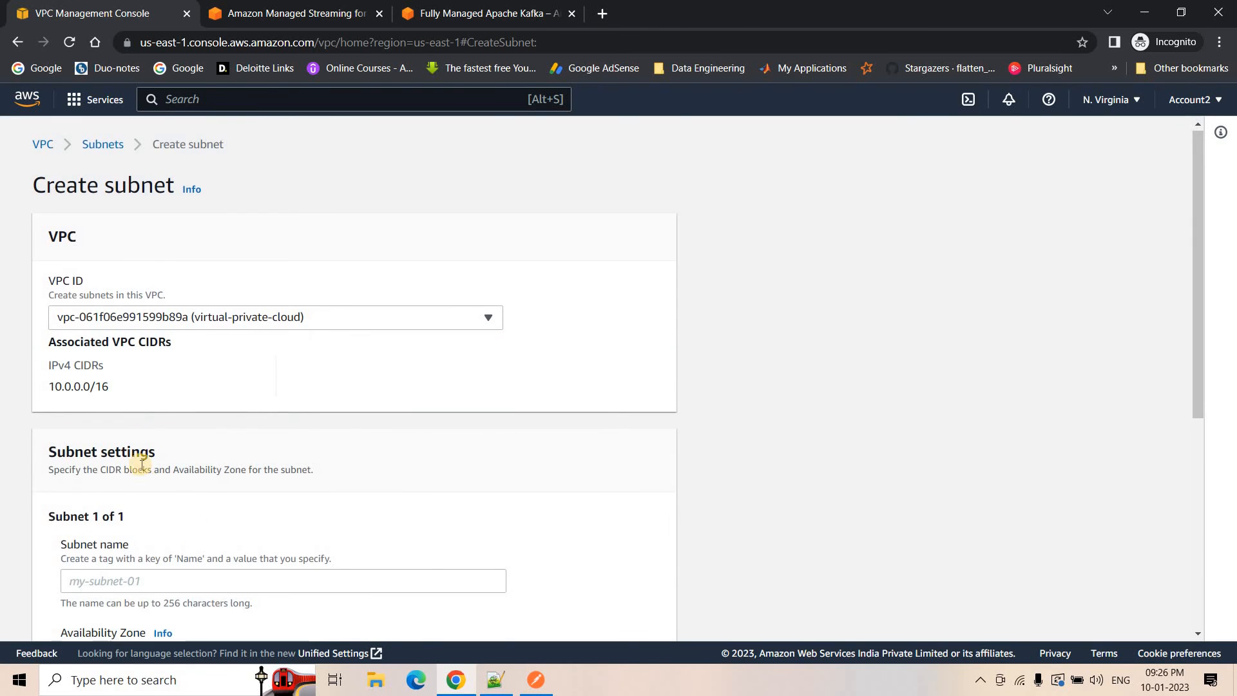
pyautogui.scroll(-2, 135, 458)
# Step: Copy the name Public-Subnet-B from the Notepad++ notes and use it as the new subnet's name
pyautogui.click(495, 683)
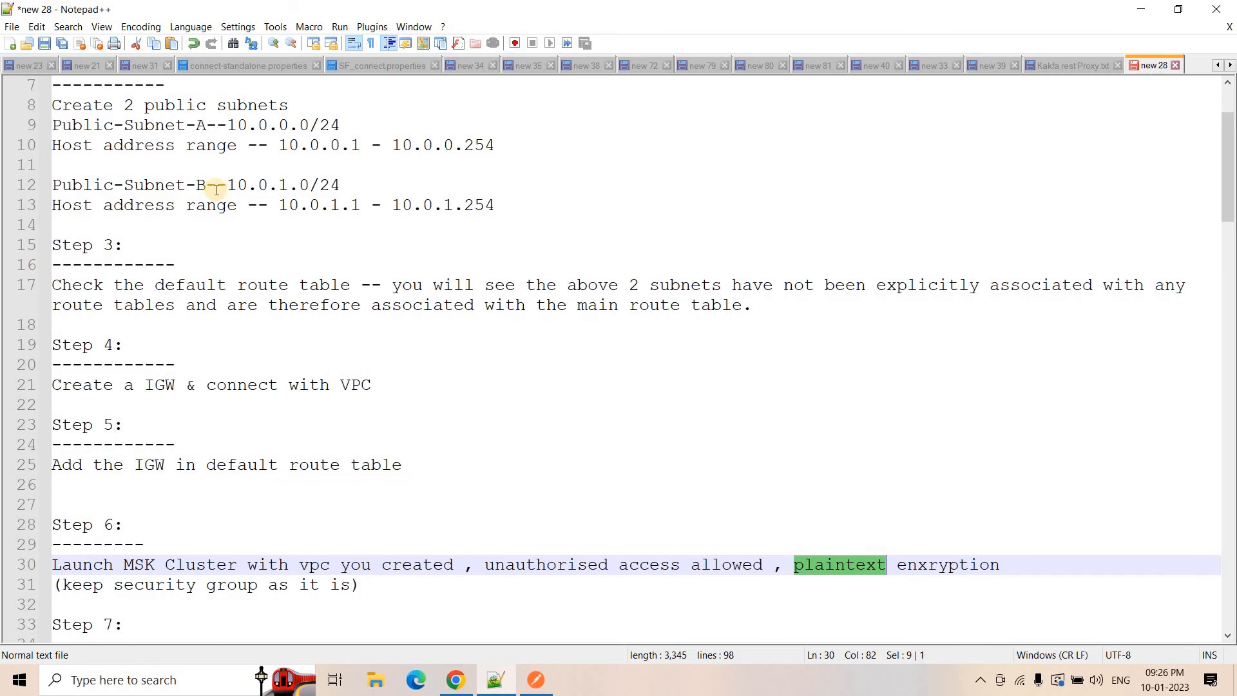
pyautogui.moveTo(207, 185); pyautogui.dragTo(93, 185)
pyautogui.hotkey('shift', 'Home')
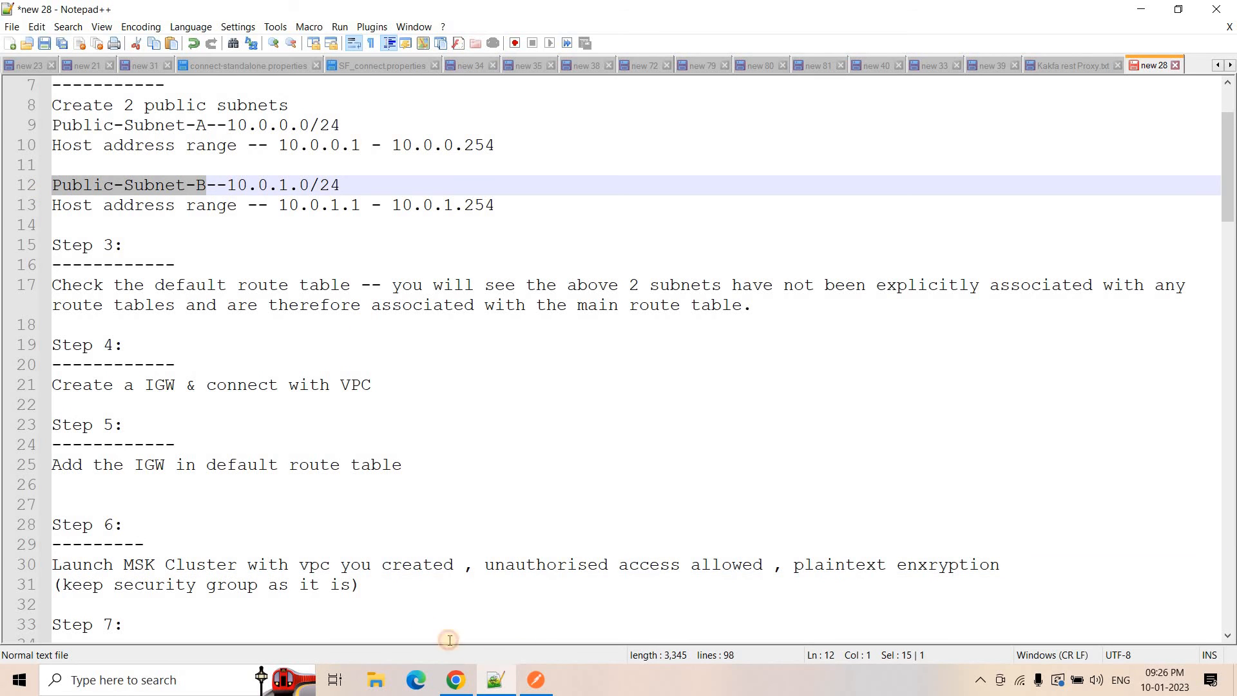
pyautogui.hotkey('ctrl', 'c')
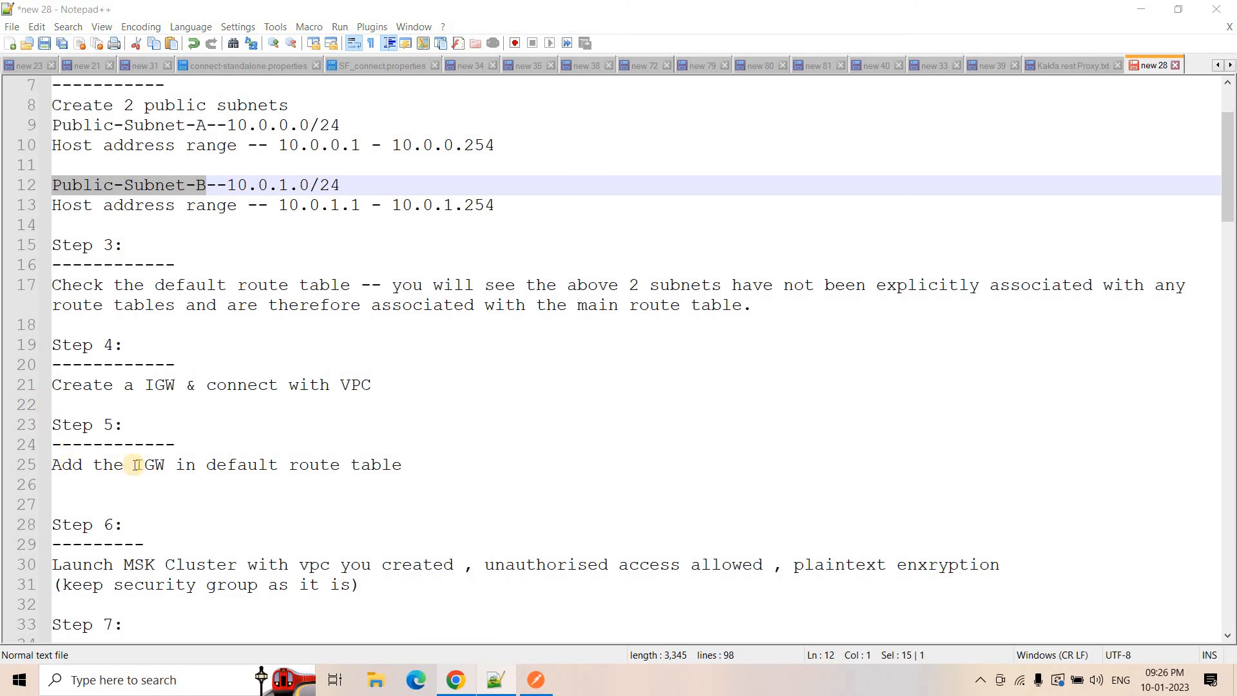
pyautogui.hotkey('alt', 'Tab')
pyautogui.hotkey('ctrl', 'v')
# Step: Copy Public-Subnet-B's range from the Notepad++ notes and set the subnet's IPv4 CIDR block to 10.0.1.0/24
pyautogui.click(496, 680)
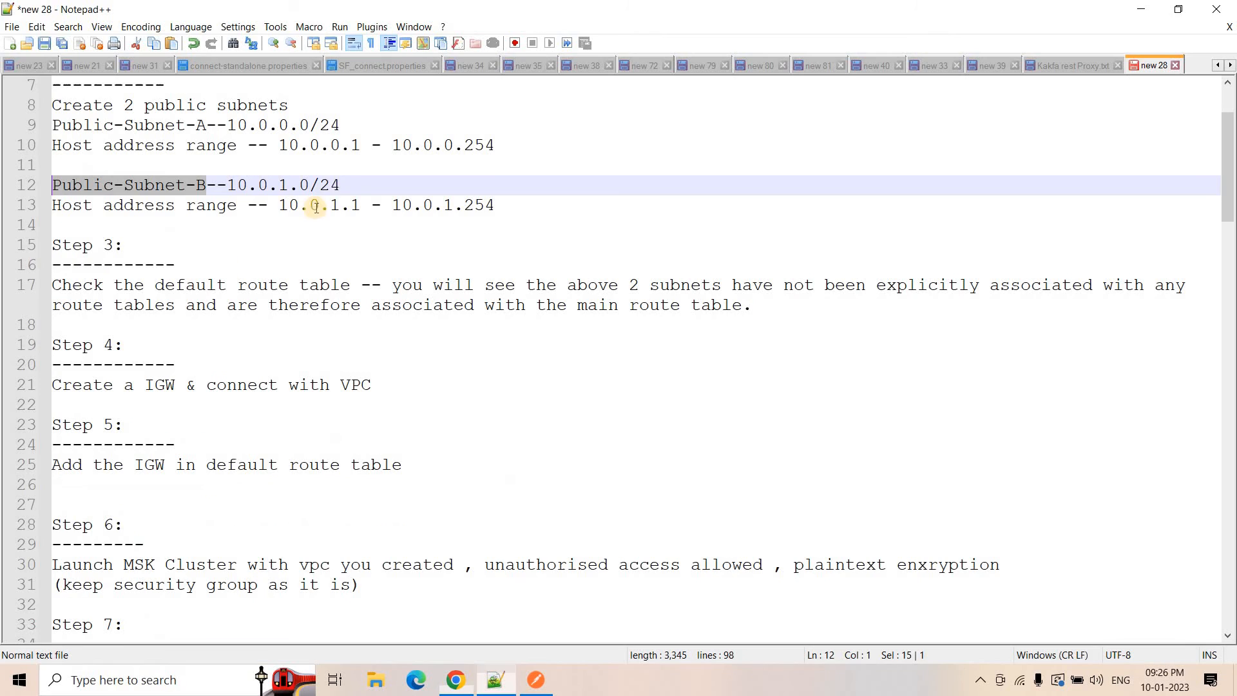
pyautogui.moveTo(353, 190); pyautogui.dragTo(229, 185)
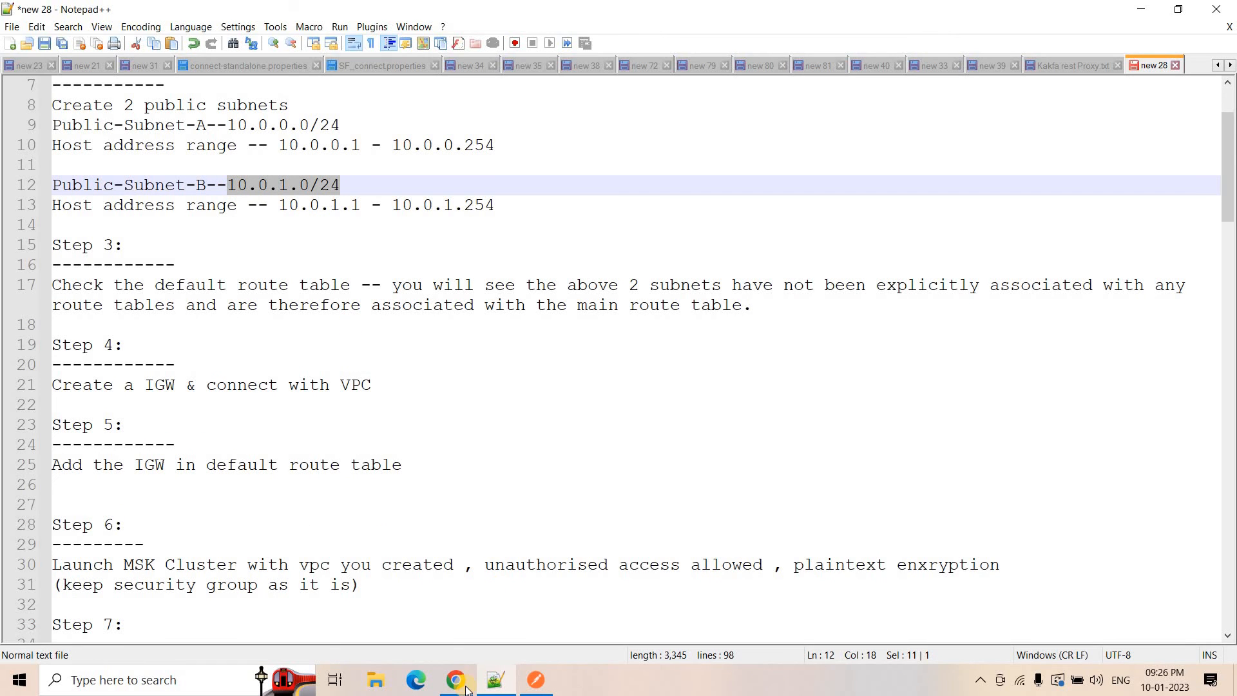
pyautogui.hotkey('ctrl', 'c')
pyautogui.hotkey('alt', 'Tab')
pyautogui.scroll(-3, 133, 445)
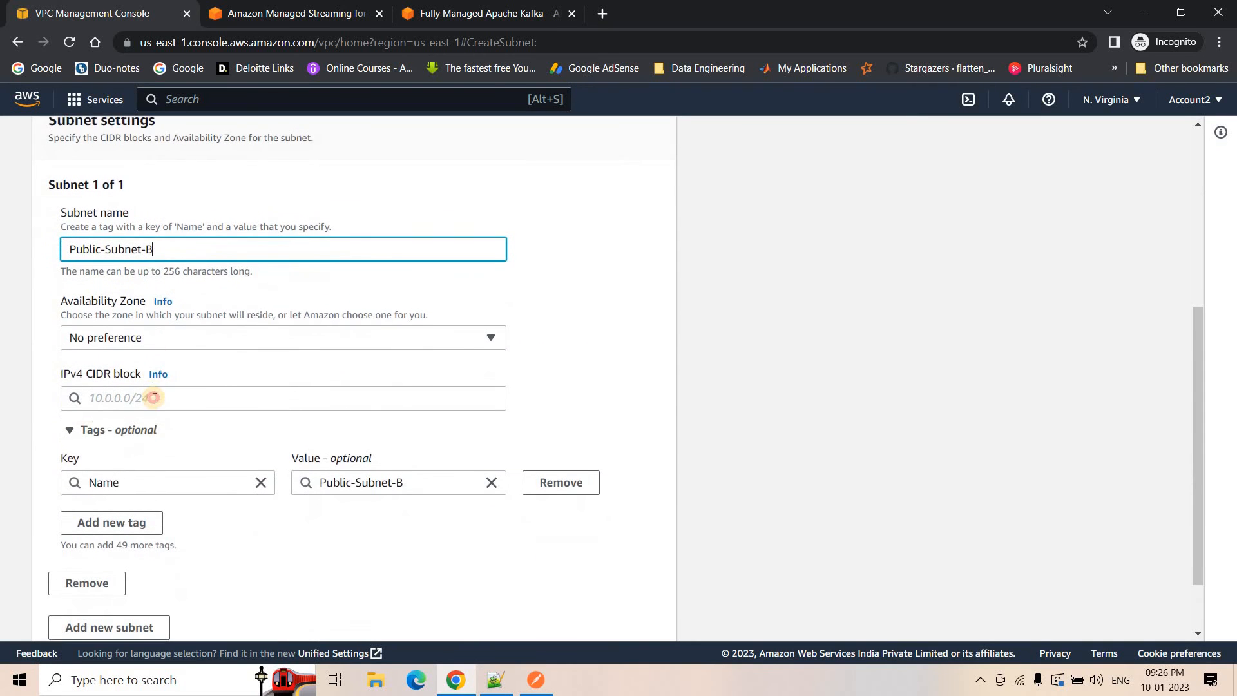
pyautogui.click(152, 397)
pyautogui.hotkey('ctrl', 'v')
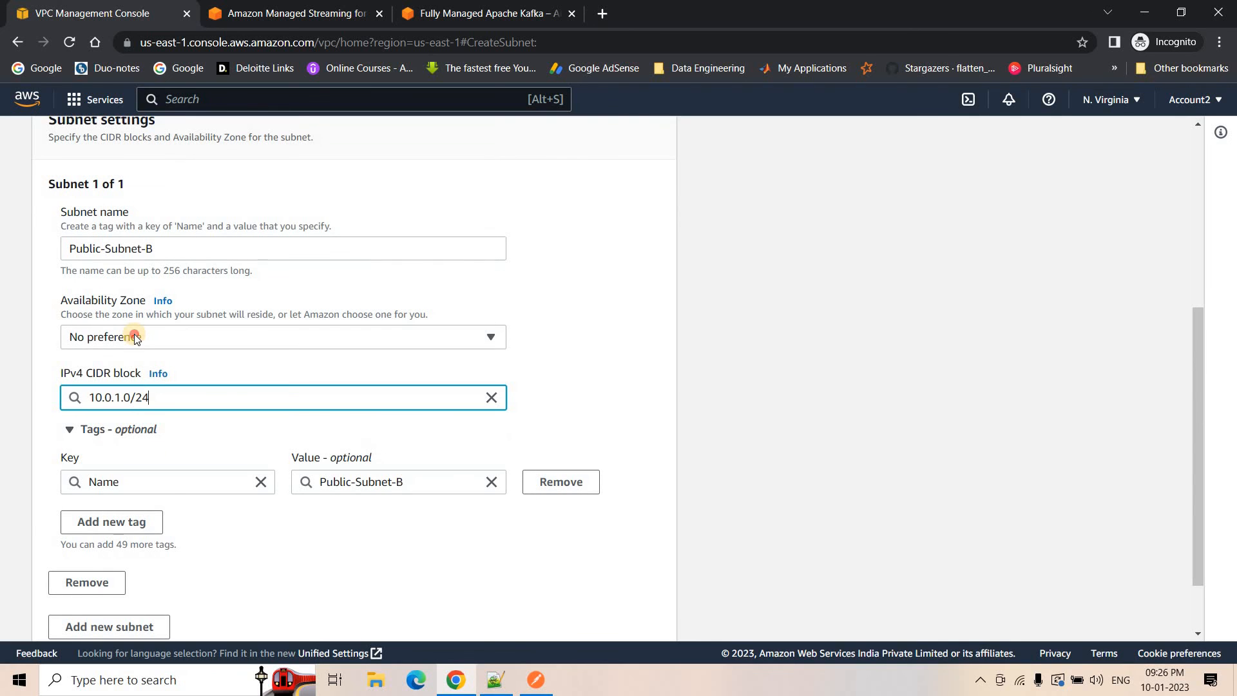
# Step: Set the new subnet's availability zone to us-east-1a, checking Public-Subnet-A's zone in a duplicate console tab
pyautogui.click(132, 336)
pyautogui.click(226, 423)
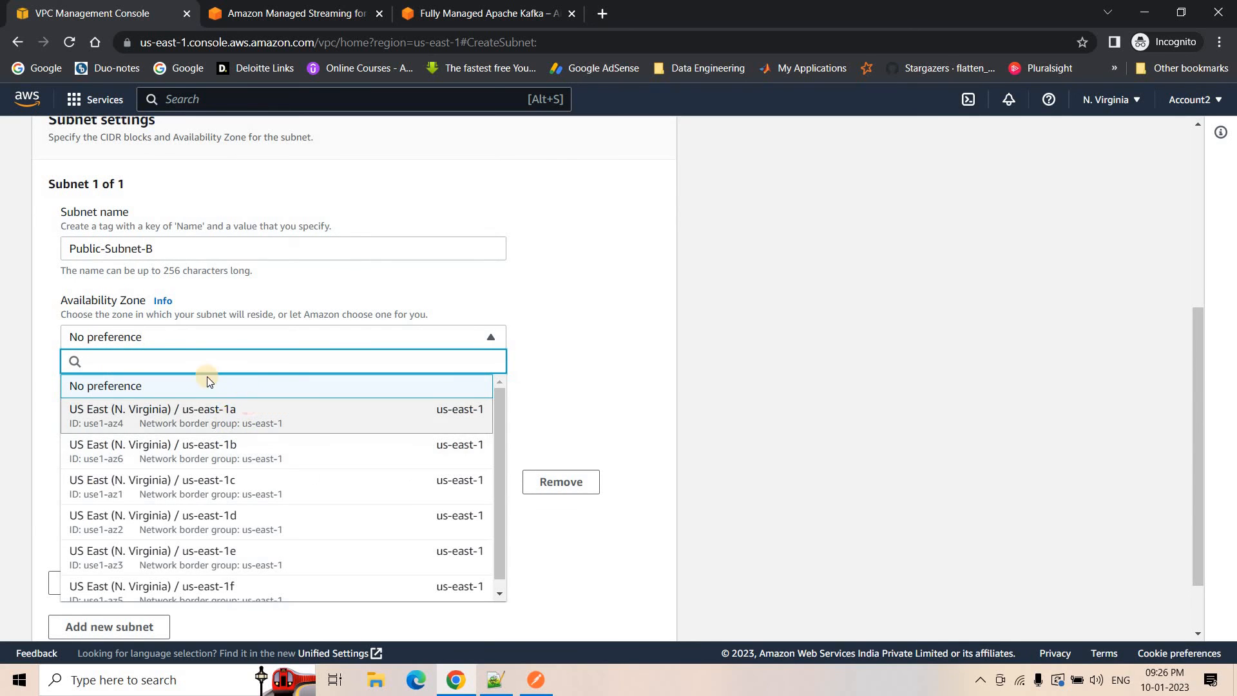
pyautogui.rightClick(84, 16)
pyautogui.click(161, 135)
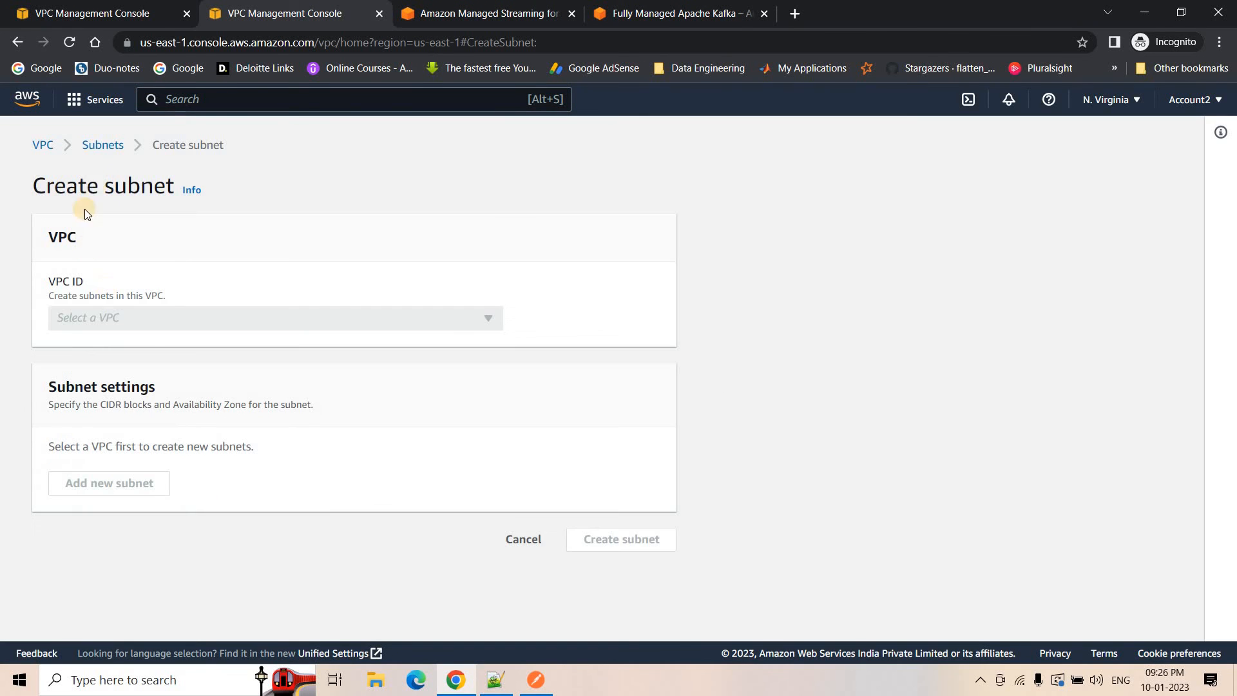
pyautogui.click(103, 145)
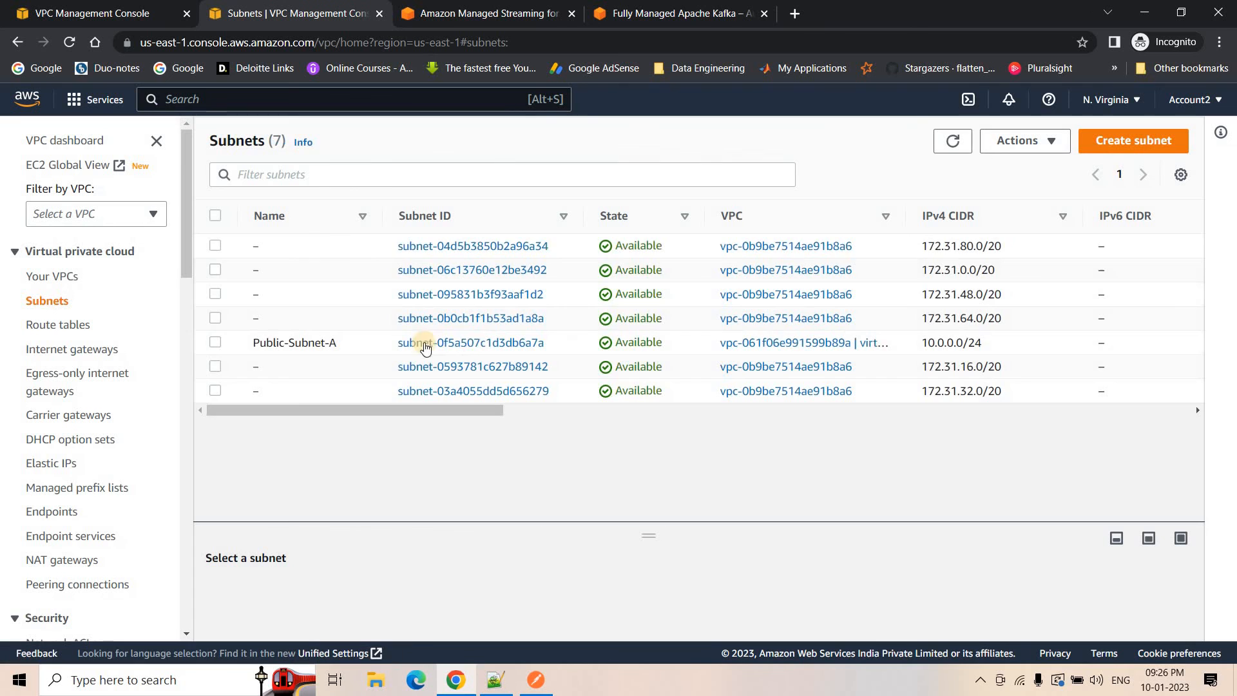
pyautogui.click(485, 344)
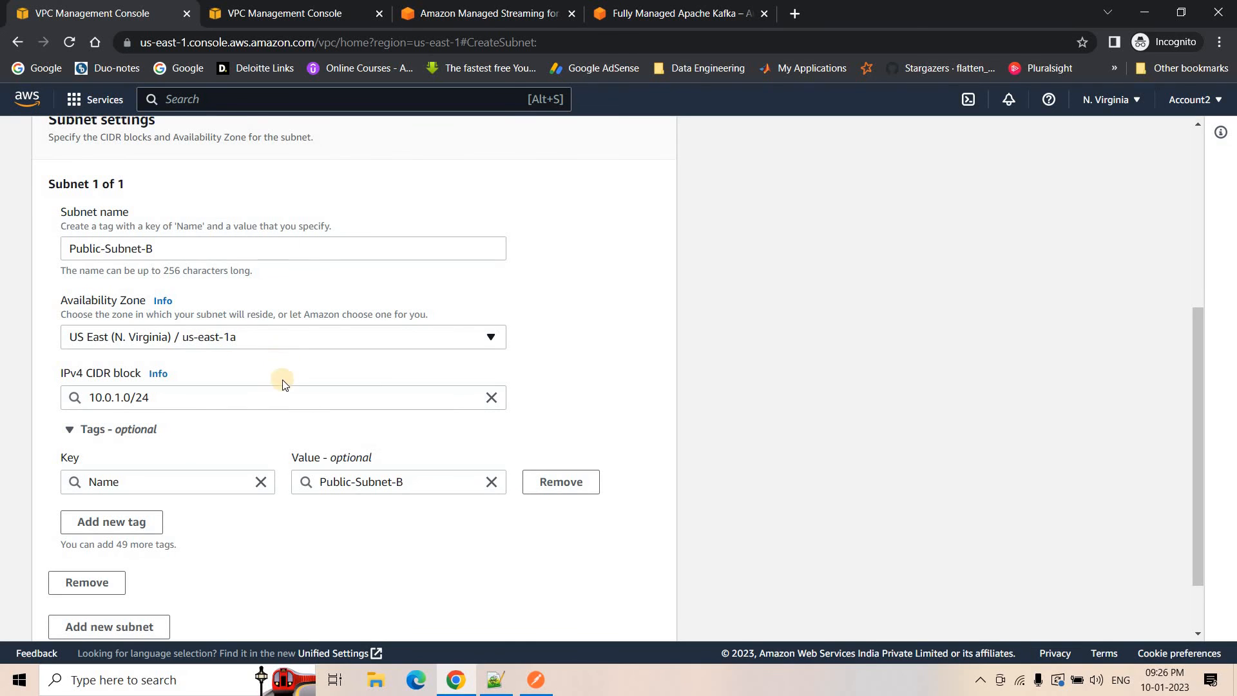
# Step: Create the Public-Subnet-B subnet and remove the subnet ID filter to list all subnets
pyautogui.scroll(-2, 249, 295)
pyautogui.click(628, 611)
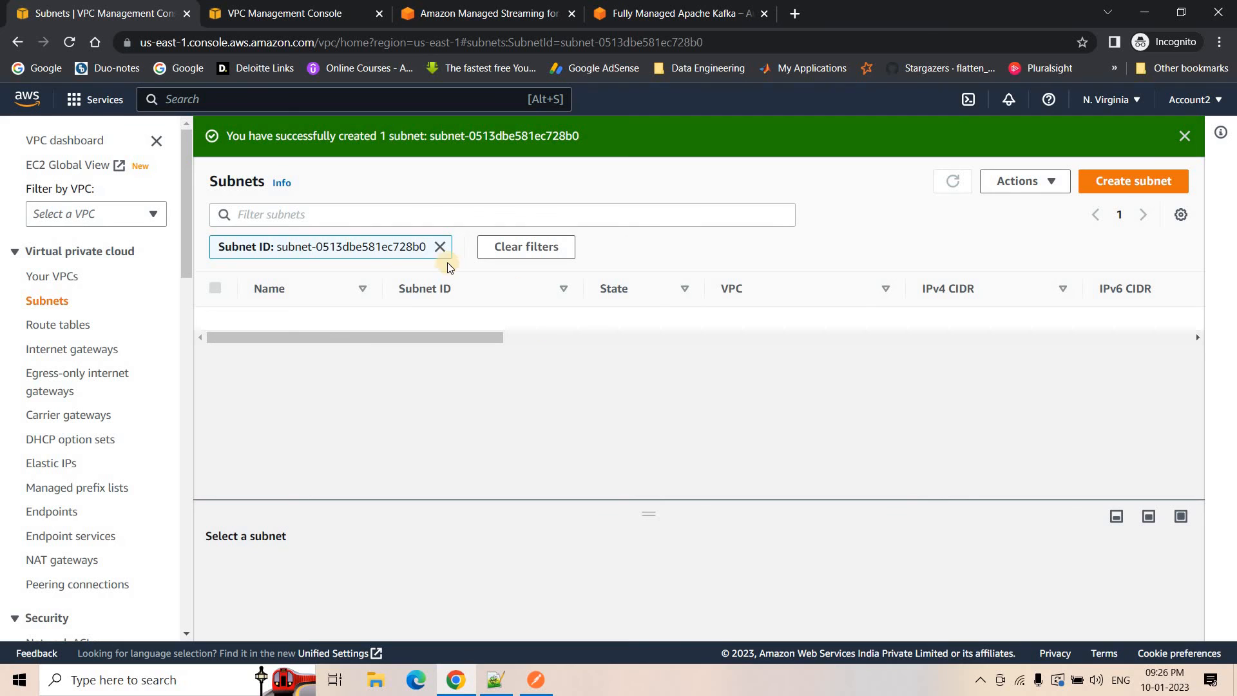
pyautogui.click(440, 247)
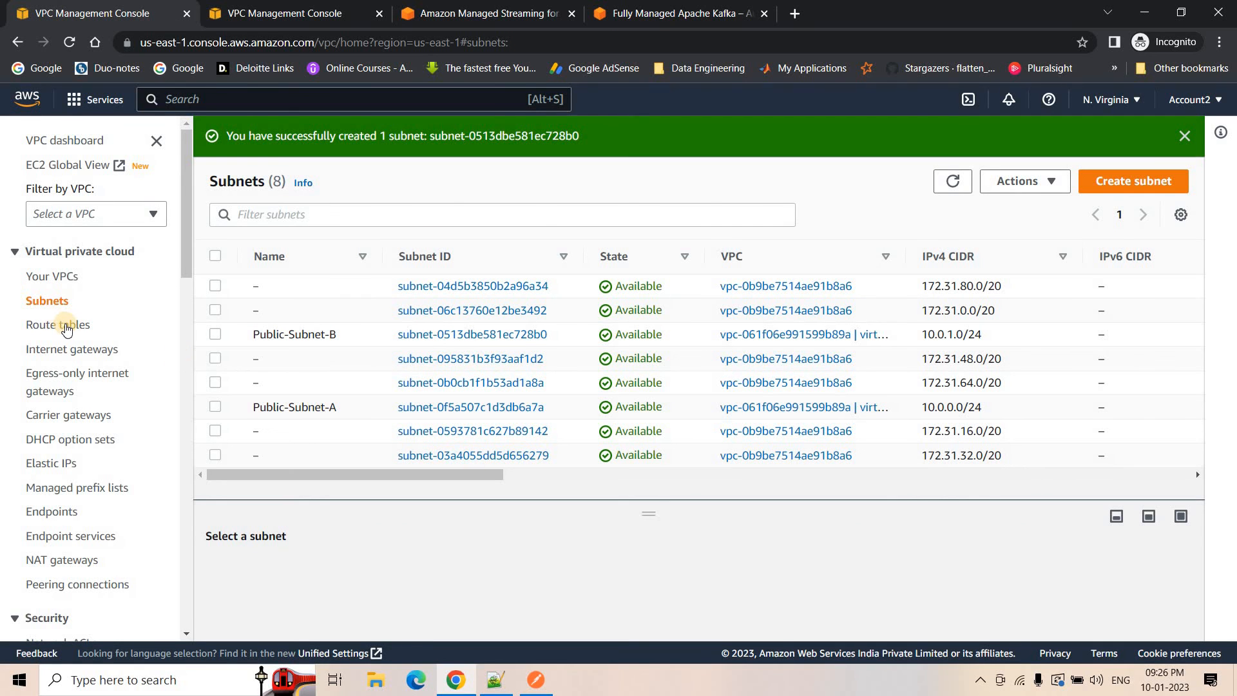
# Step: Open the main route table of the virtual-private-cloud VPC and check its routes and subnet associations
pyautogui.click(75, 326)
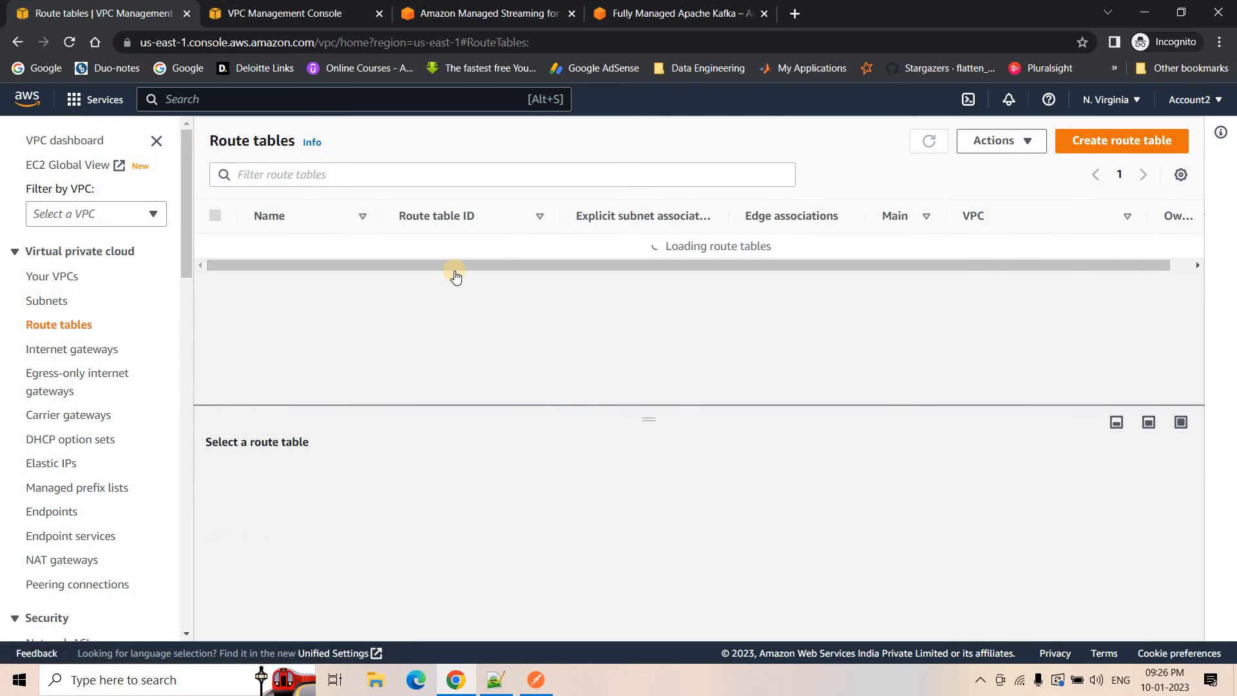
pyautogui.click(503, 274)
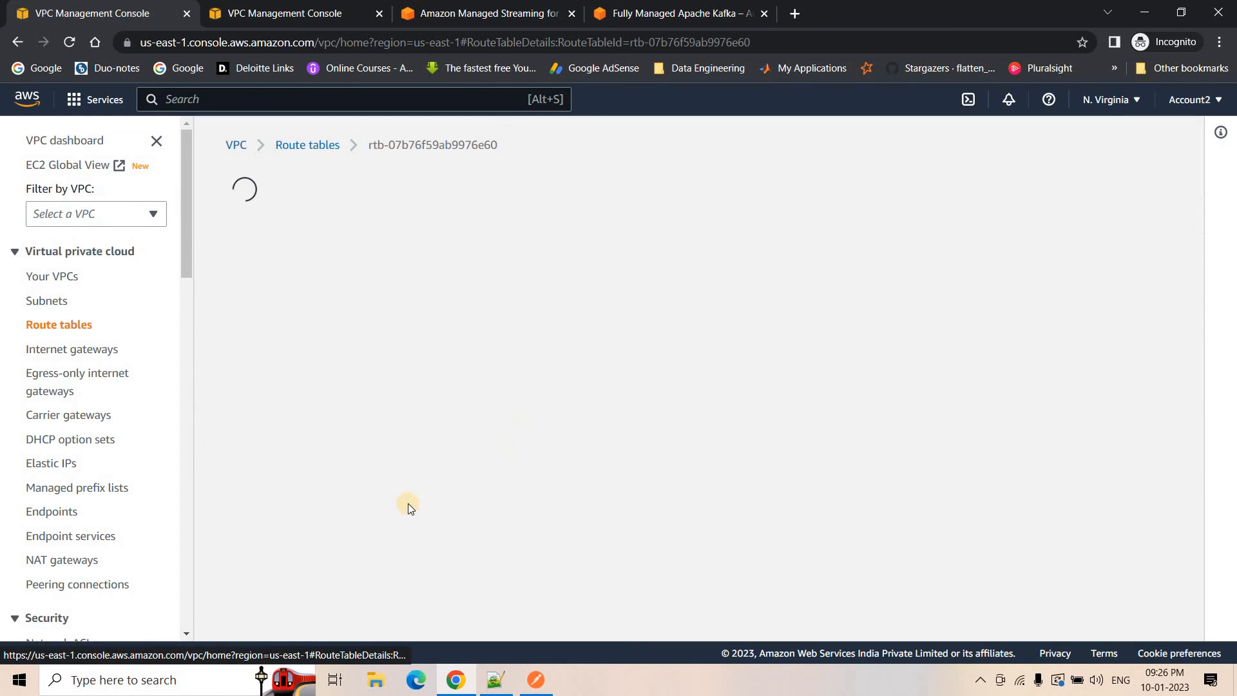
pyautogui.scroll(-2, 412, 564)
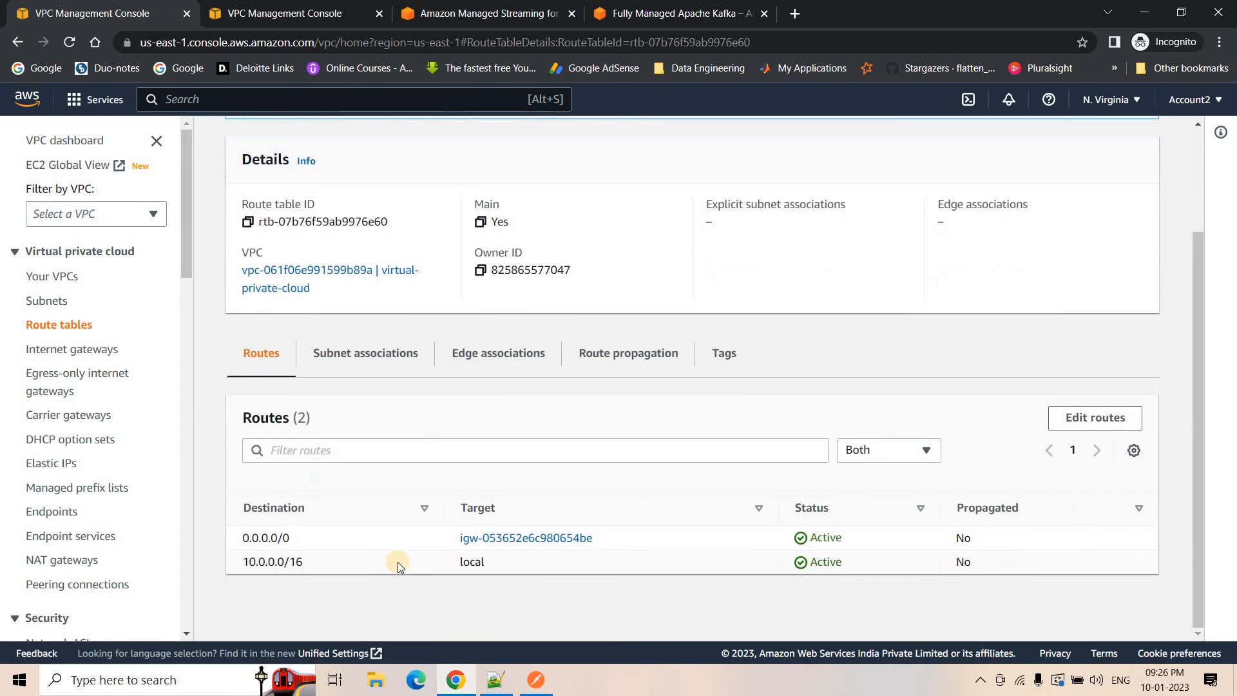
pyautogui.click(365, 353)
pyautogui.scroll(-3, 490, 548)
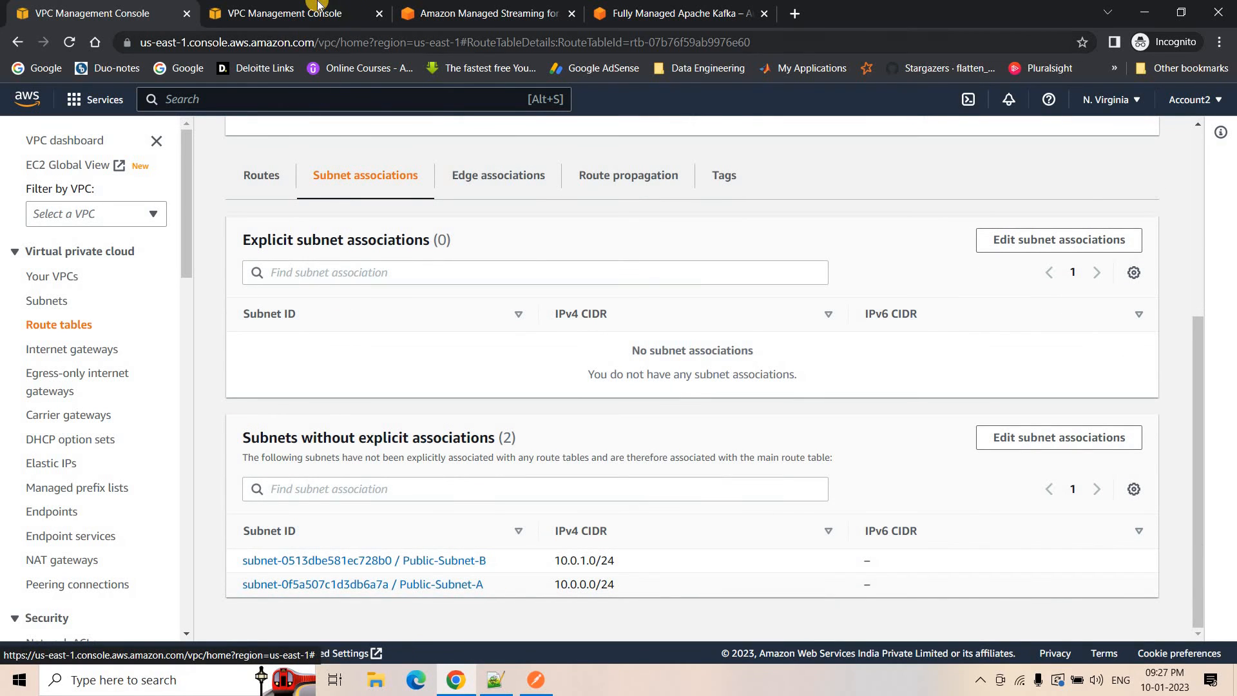
# Step: Close the duplicate VPC tab, return to the MSK cluster form and set the number of zones to 2
pyautogui.click(349, 22)
pyautogui.hotkey('ctrl', 'w')
pyautogui.click(282, 7)
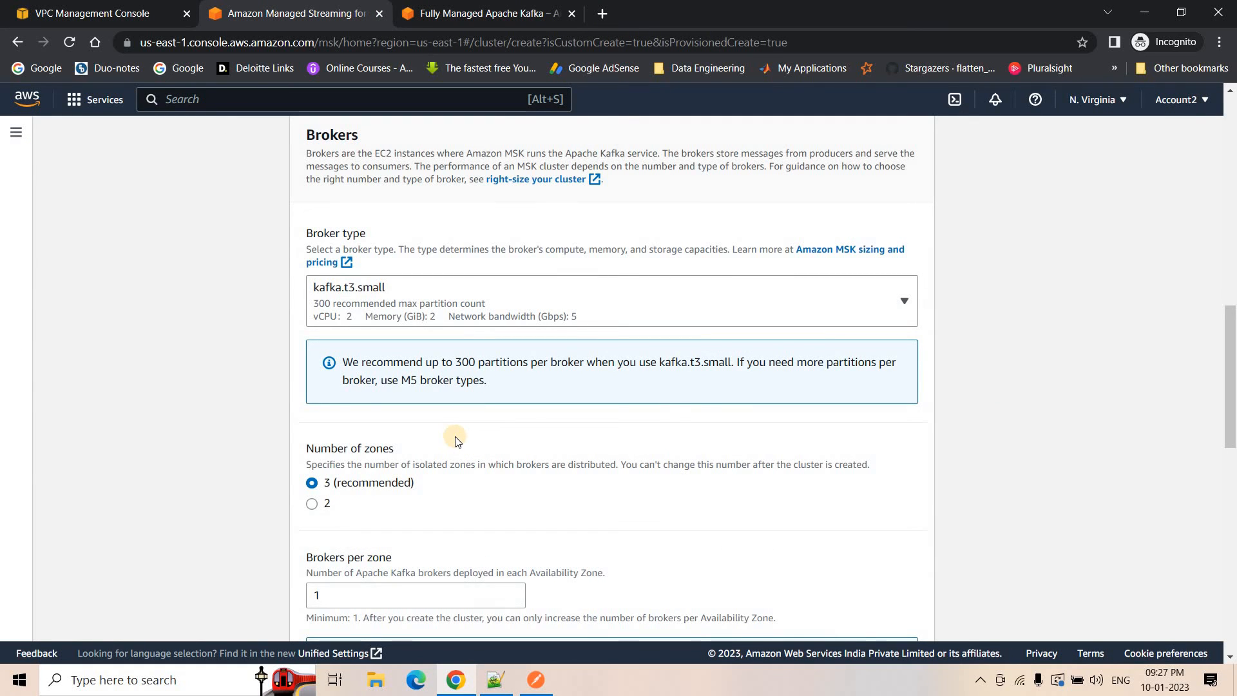
pyautogui.click(330, 505)
# Step: Keep 1 broker per zone and set the Amazon EBS storage per broker to 1 GiB
pyautogui.scroll(-2, 341, 477)
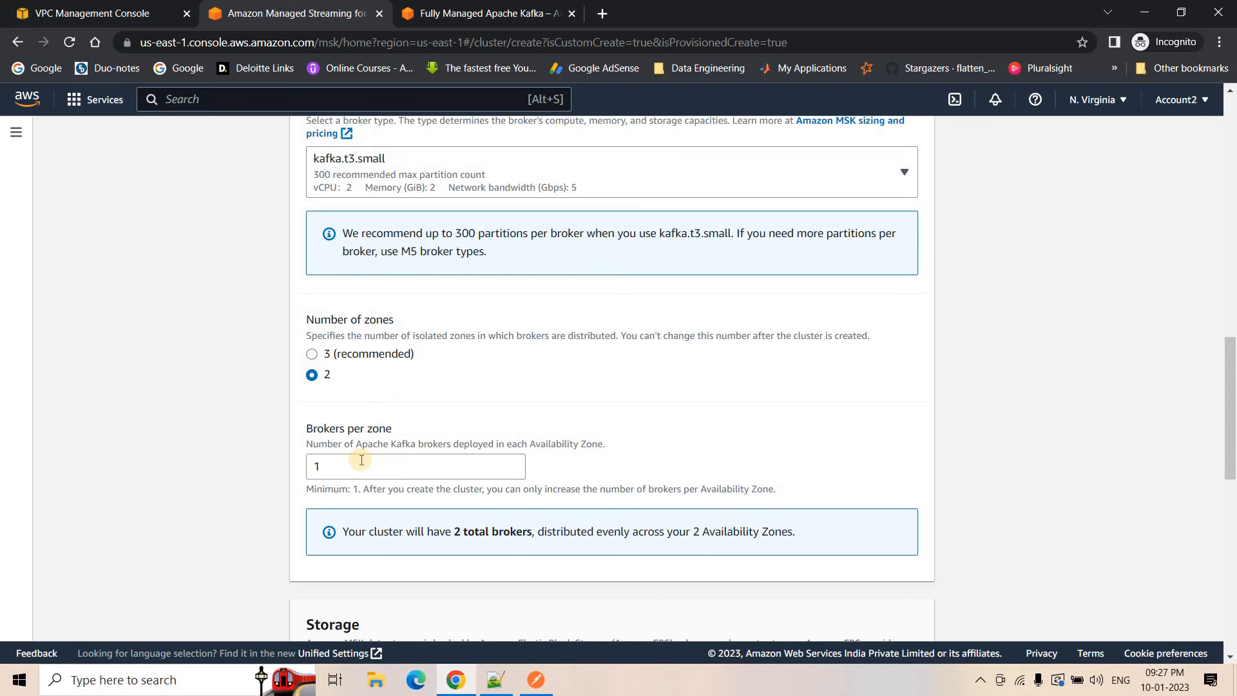
pyautogui.scroll(-5, 387, 439)
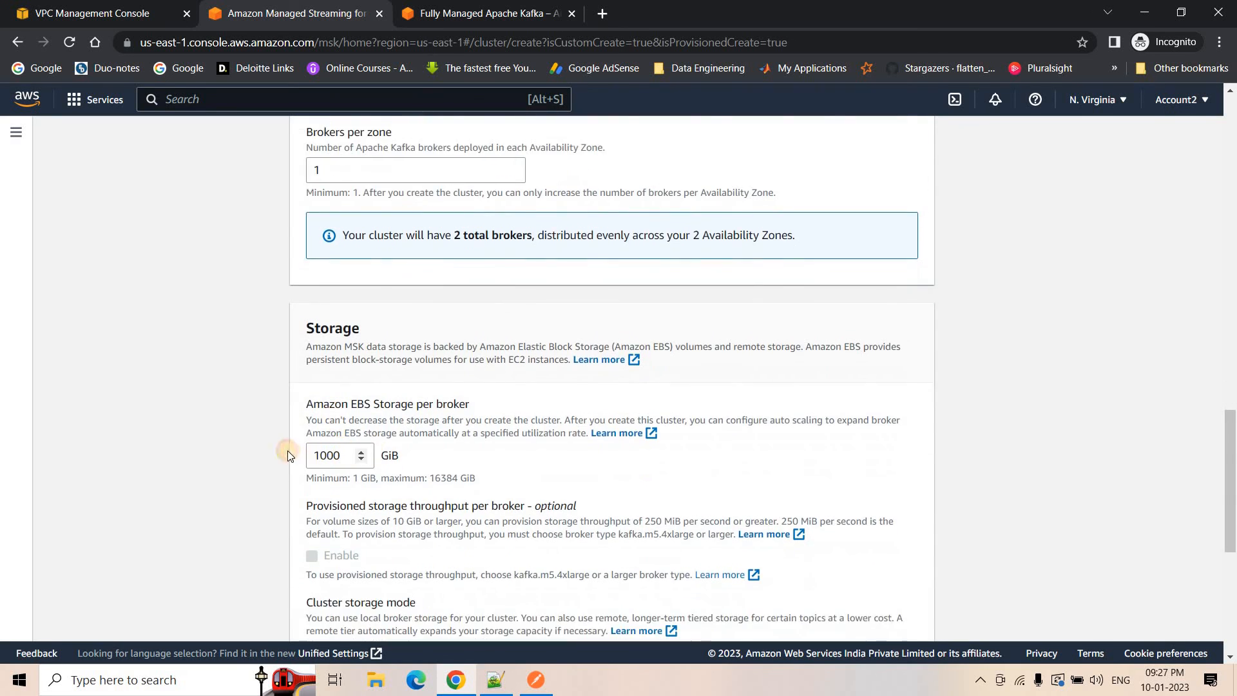
pyautogui.press('Right')
pyautogui.press('BackSpace')
pyautogui.press('BackSpace')
pyautogui.click(284, 449)
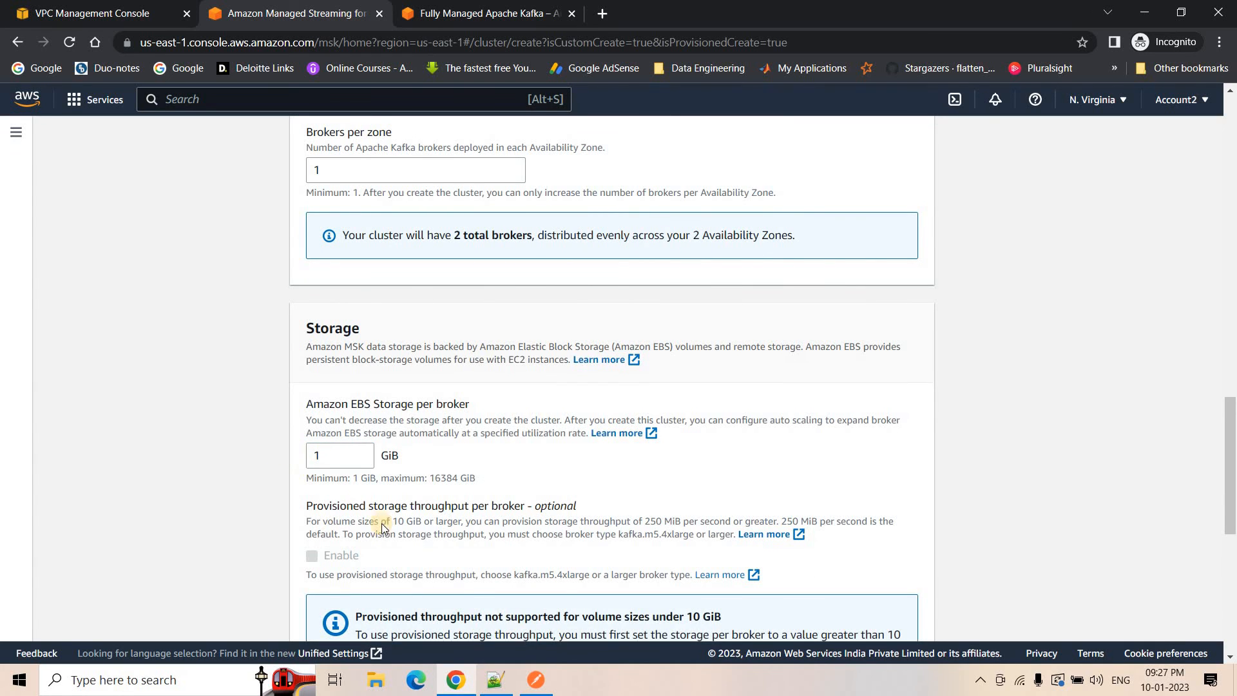
# Step: Keep the Amazon MSK default configuration, continue to the networking settings and choose the virtual-private-cloud VPC
pyautogui.scroll(-3, 451, 544)
pyautogui.scroll(-5, 416, 424)
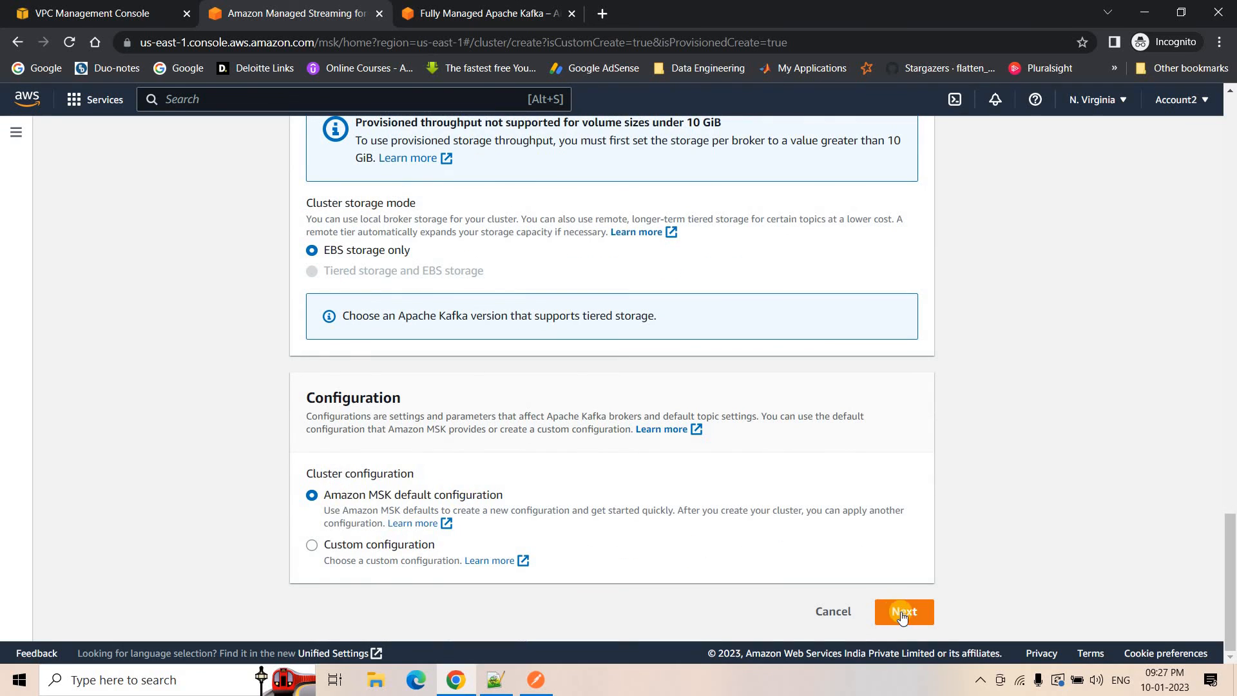
pyautogui.click(902, 613)
pyautogui.click(405, 353)
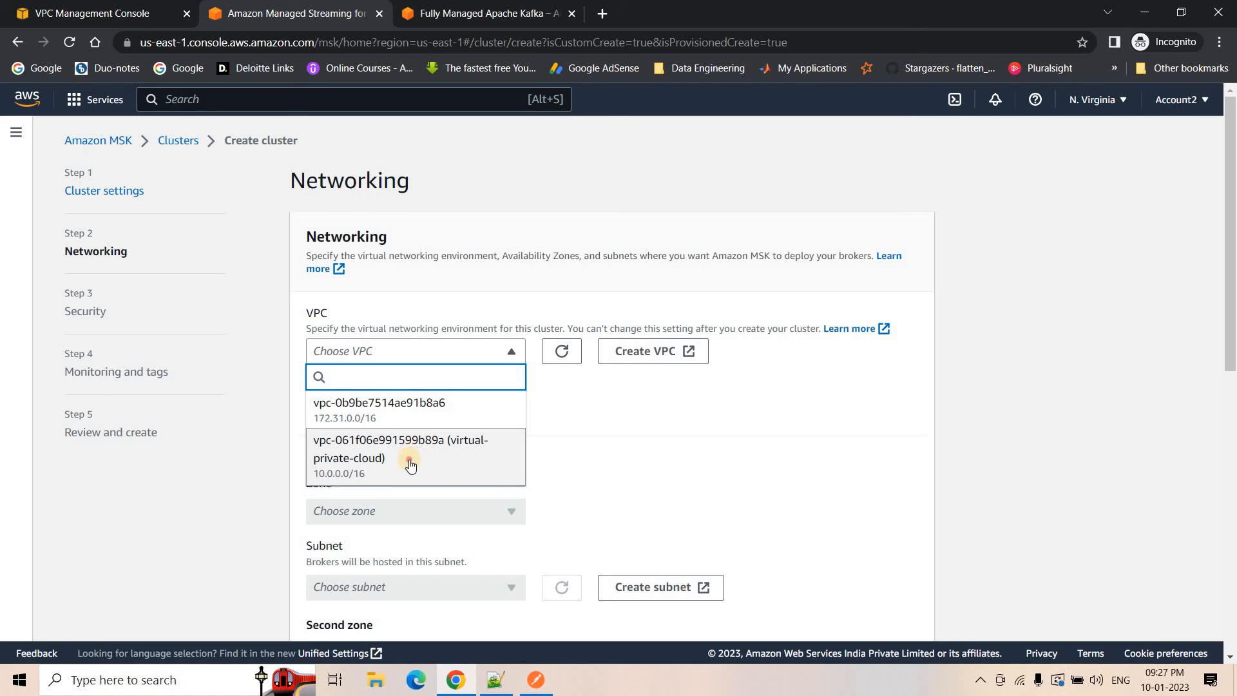
pyautogui.click(410, 464)
# Step: Set the first zone to us-east-1e and assign Public-Subnet-A as its subnet
pyautogui.scroll(-2, 369, 408)
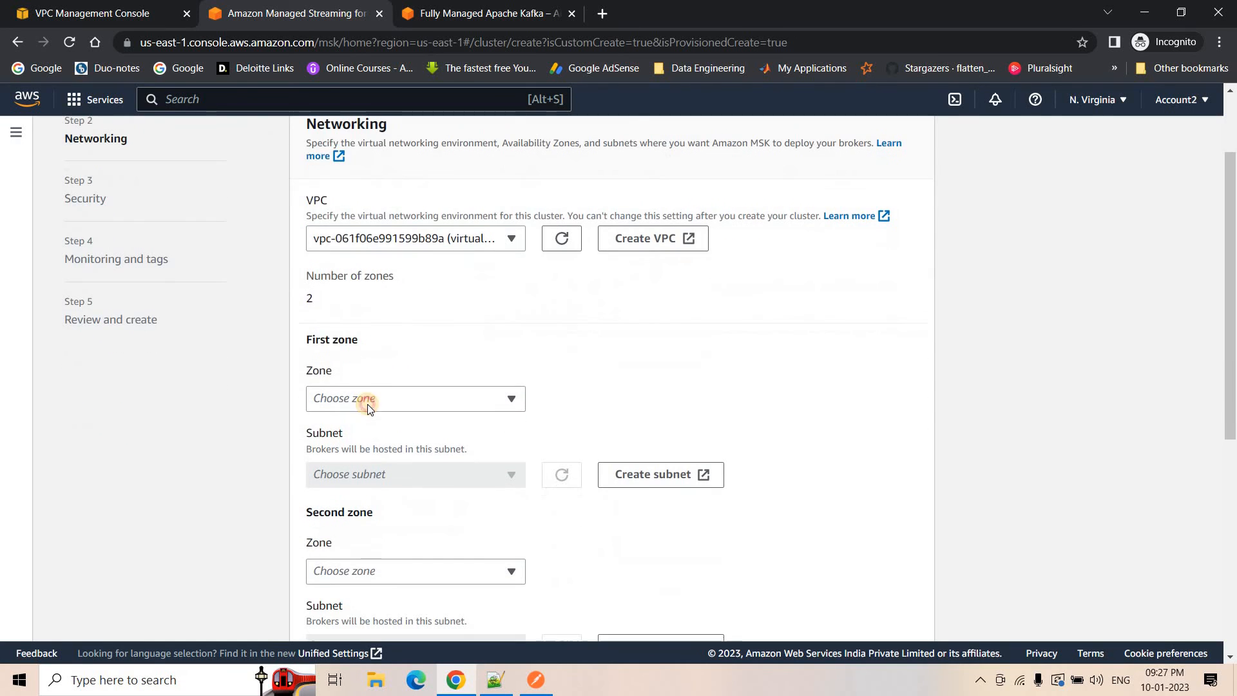
pyautogui.click(370, 404)
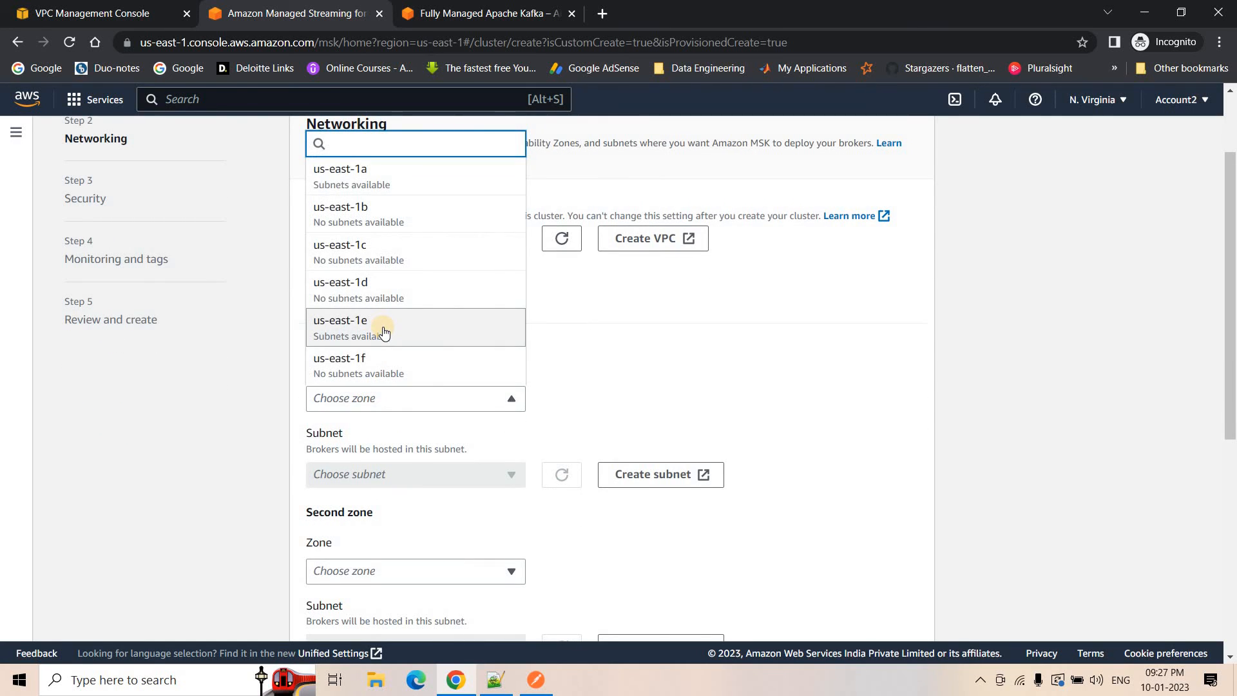
pyautogui.click(377, 324)
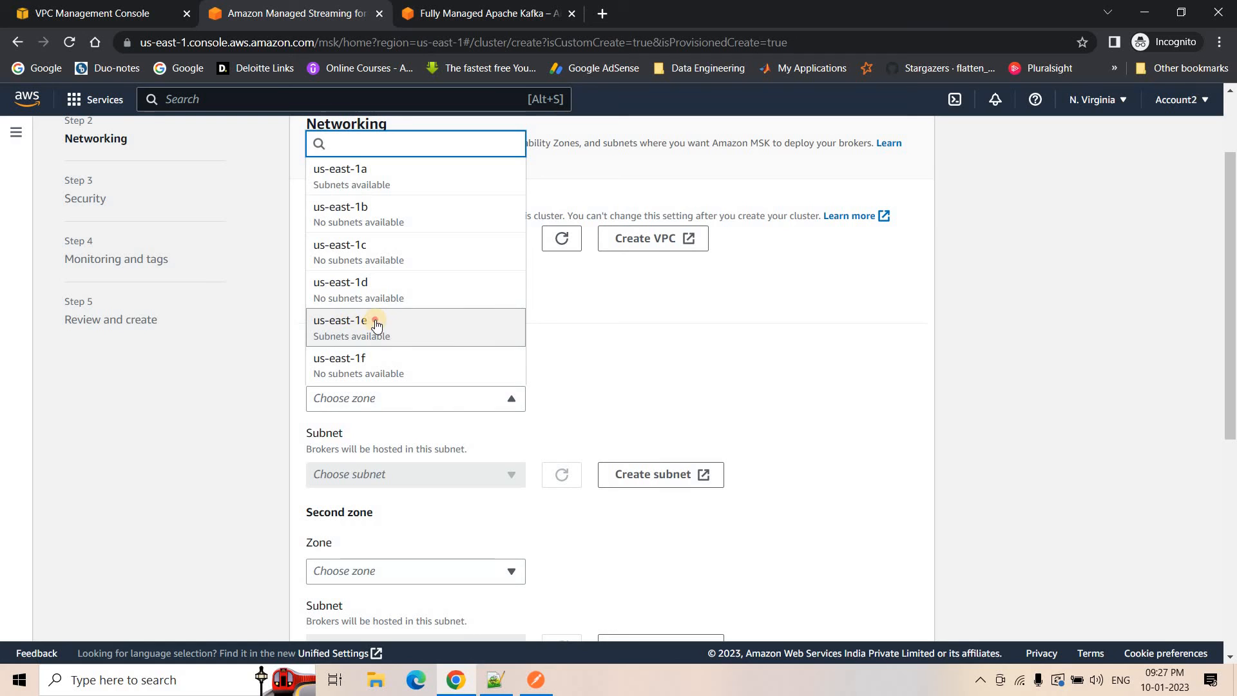
pyautogui.click(404, 480)
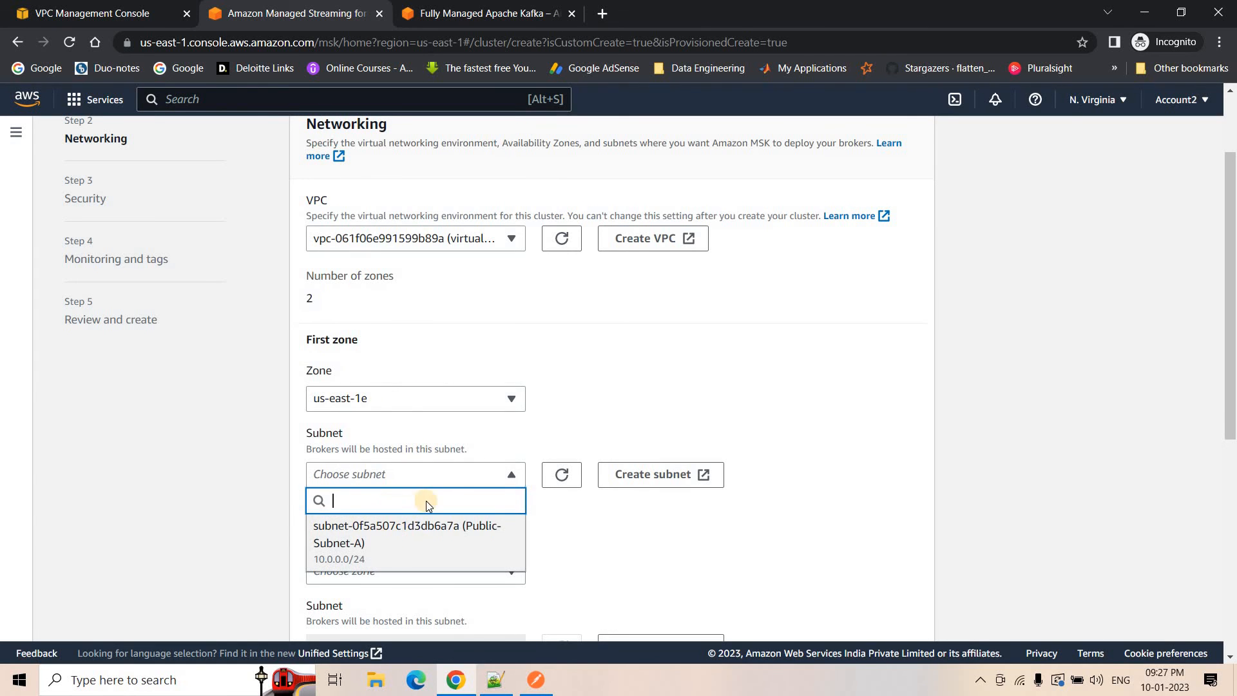
pyautogui.click(425, 535)
pyautogui.scroll(-2, 407, 449)
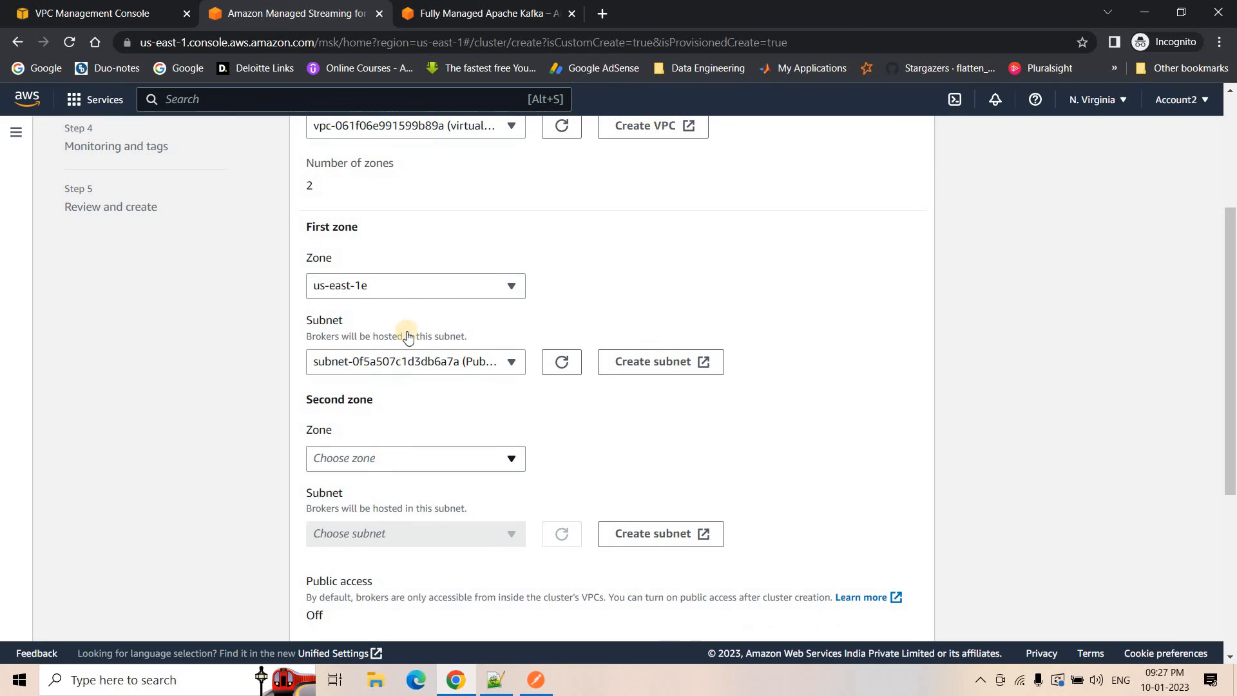
# Step: Set the second zone to us-east-1a and assign Public-Subnet-B as its subnet
pyautogui.click(386, 458)
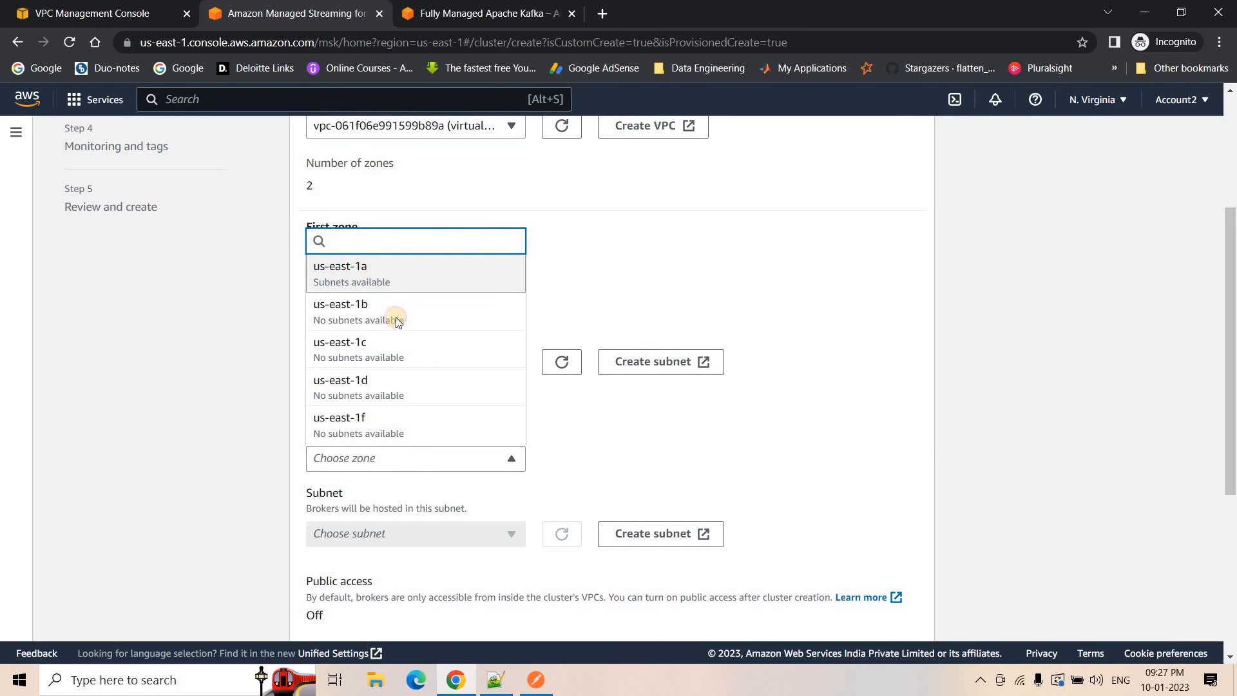
pyautogui.press('Return')
pyautogui.click(386, 533)
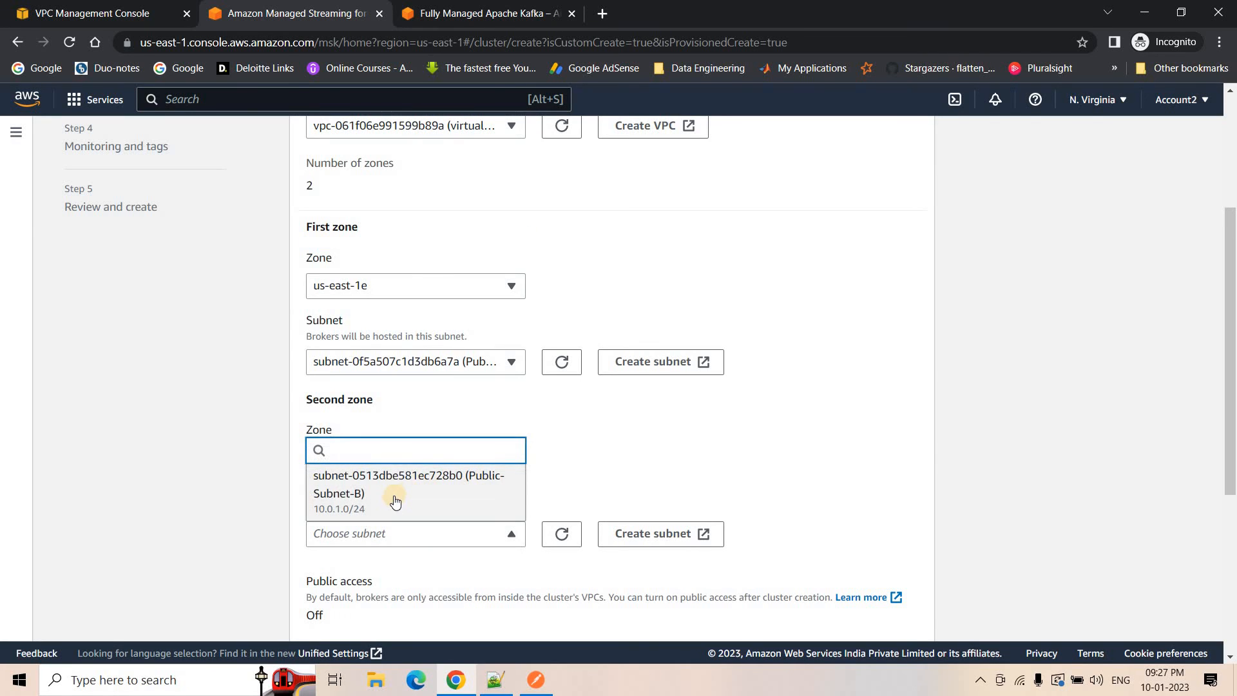
pyautogui.click(478, 485)
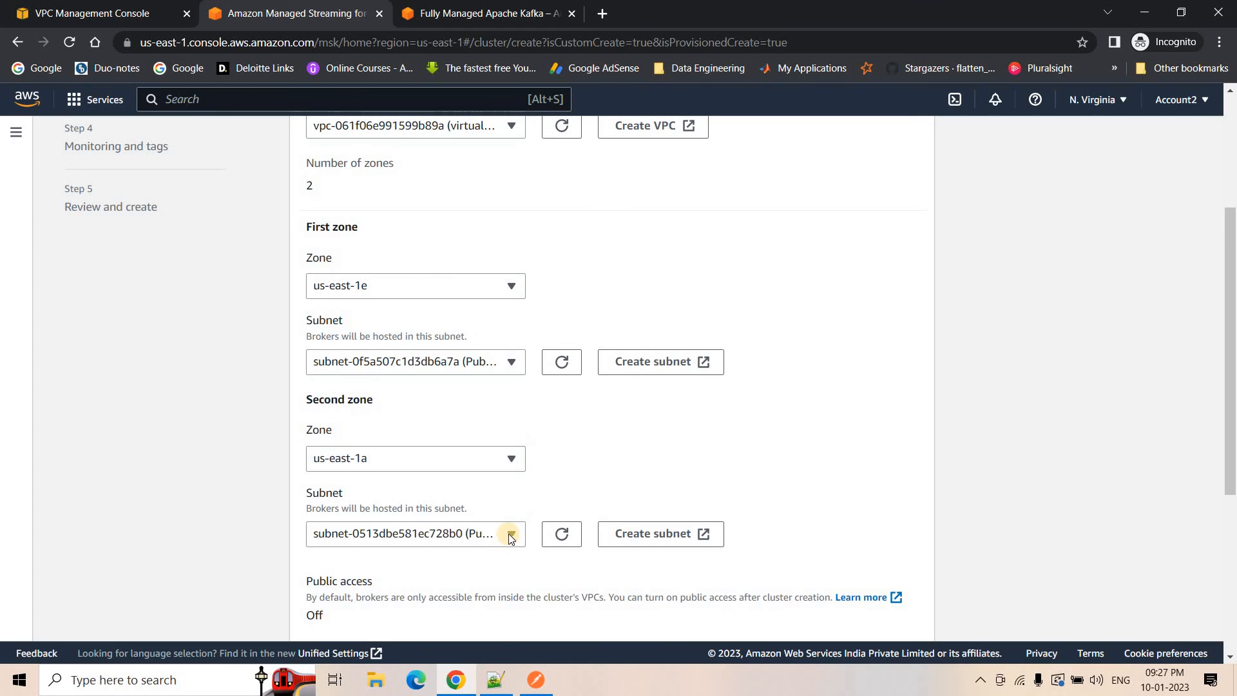
# Step: Keep public access off and the default security group, and continue to the security settings
pyautogui.scroll(-3, 583, 226)
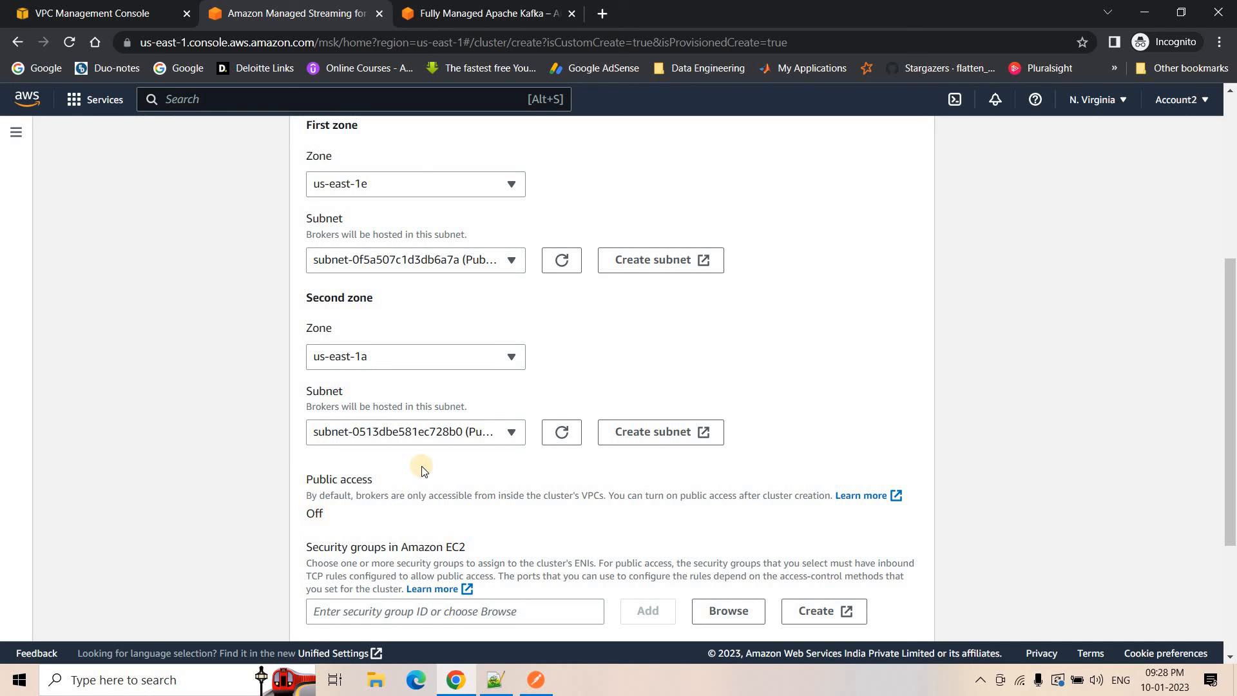
pyautogui.scroll(-2, 614, 491)
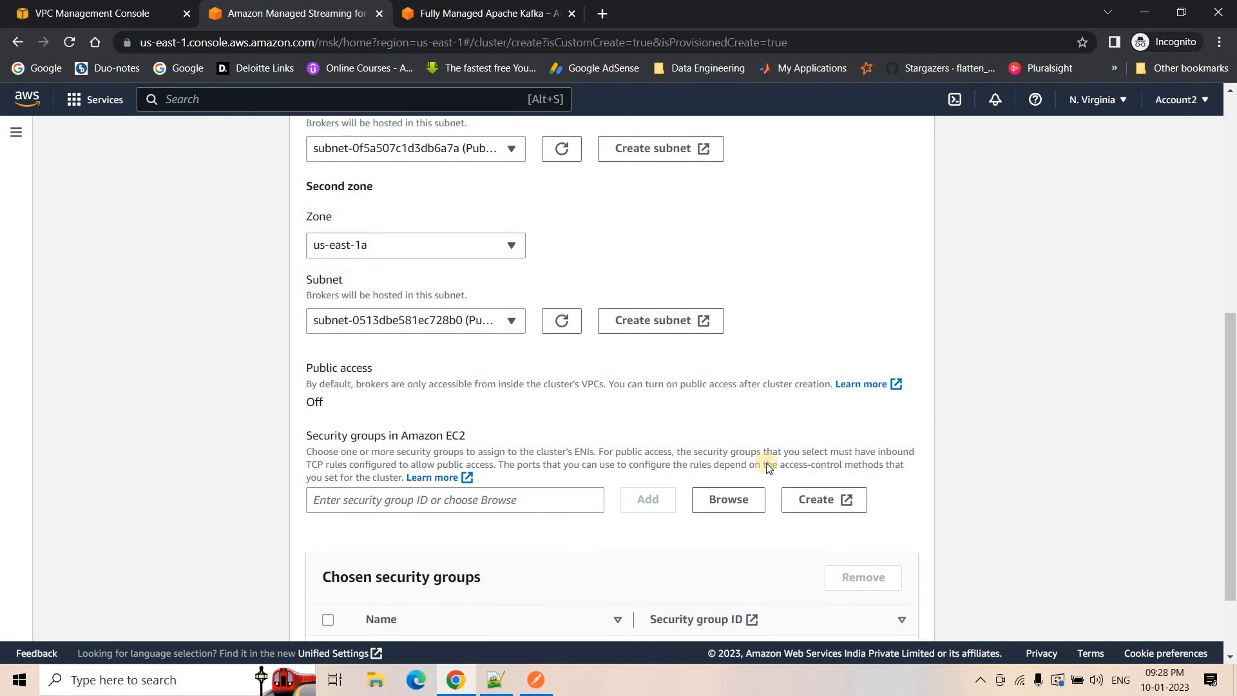
pyautogui.scroll(-2, 709, 451)
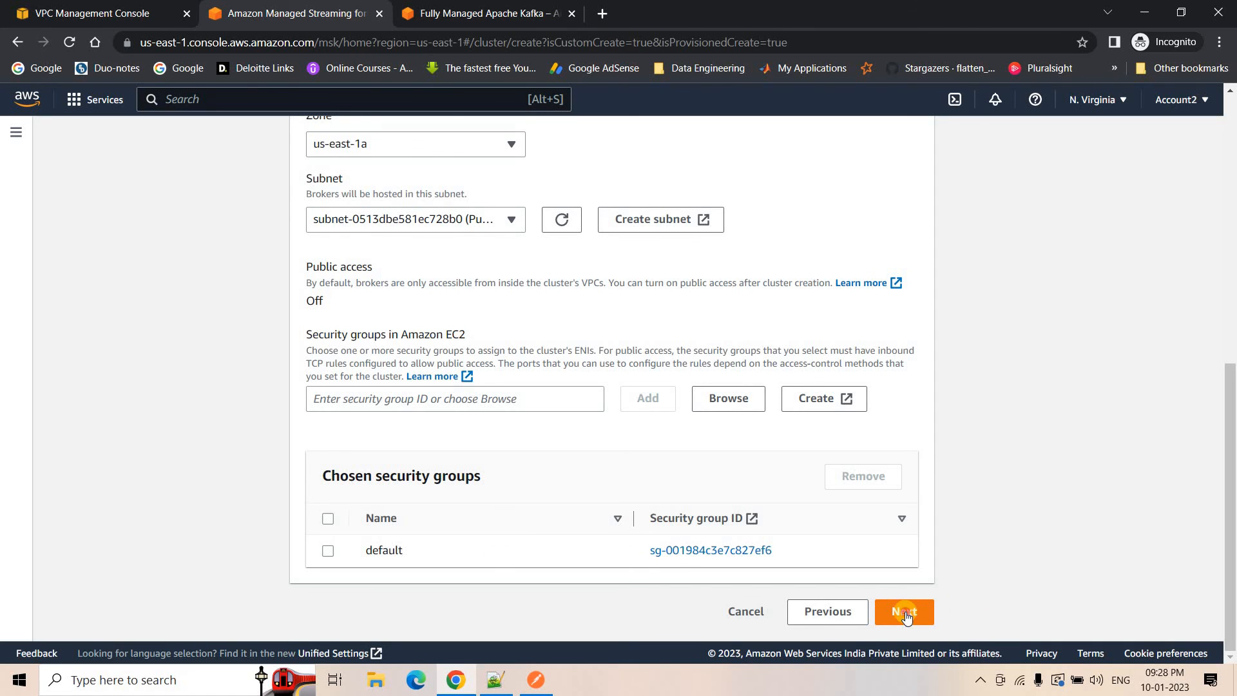
# Step: Allow unauthenticated access alongside IAM role-based authentication, keeping plaintext traffic and the AWS managed key, and continue to monitoring and tags
pyautogui.click(313, 332)
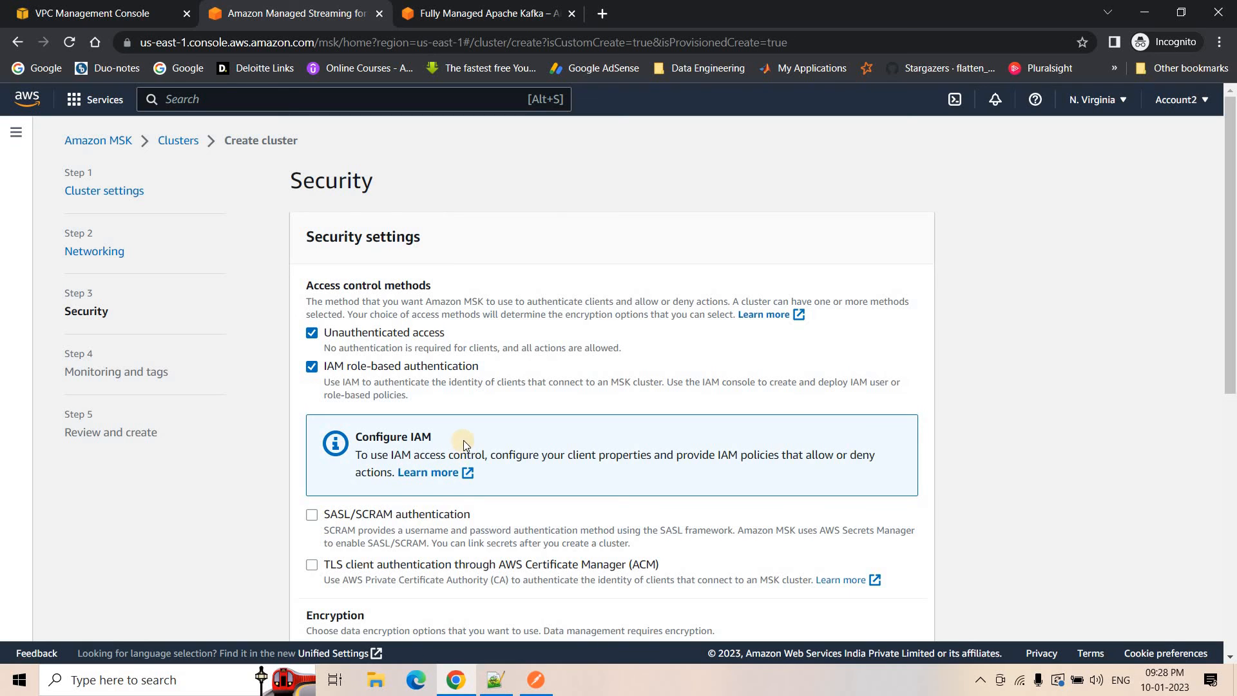
pyautogui.scroll(-5, 463, 448)
pyautogui.scroll(-1, 322, 550)
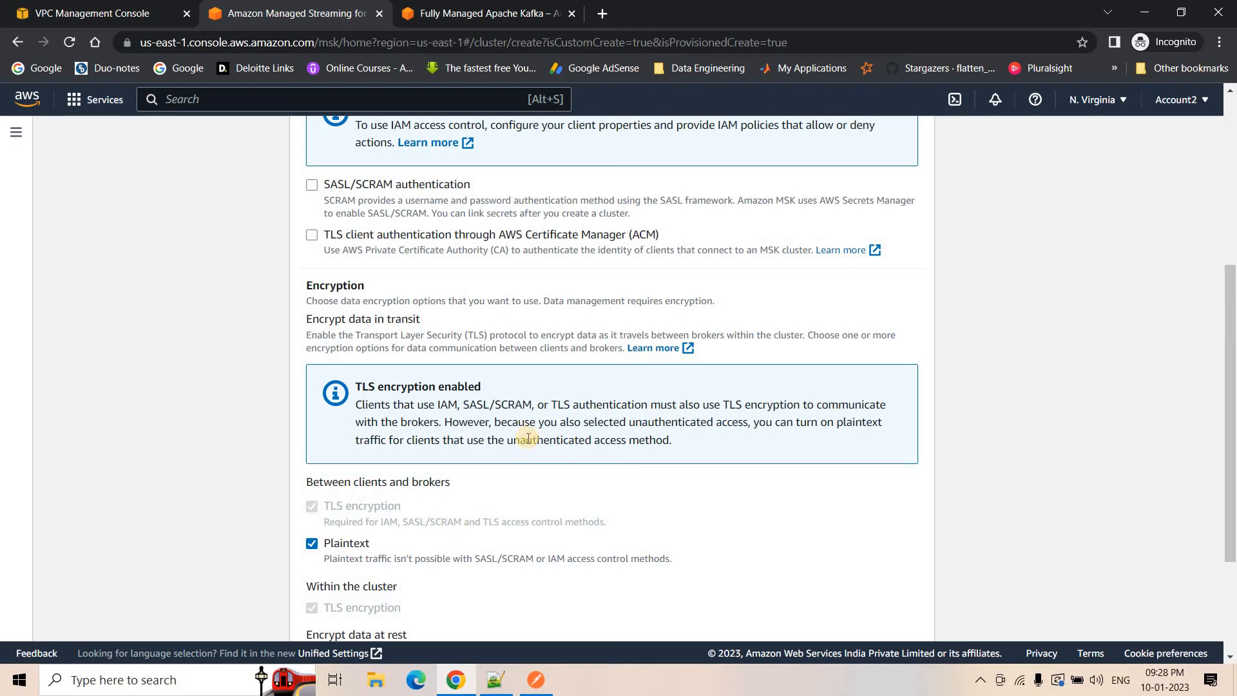
pyautogui.scroll(5, 380, 283)
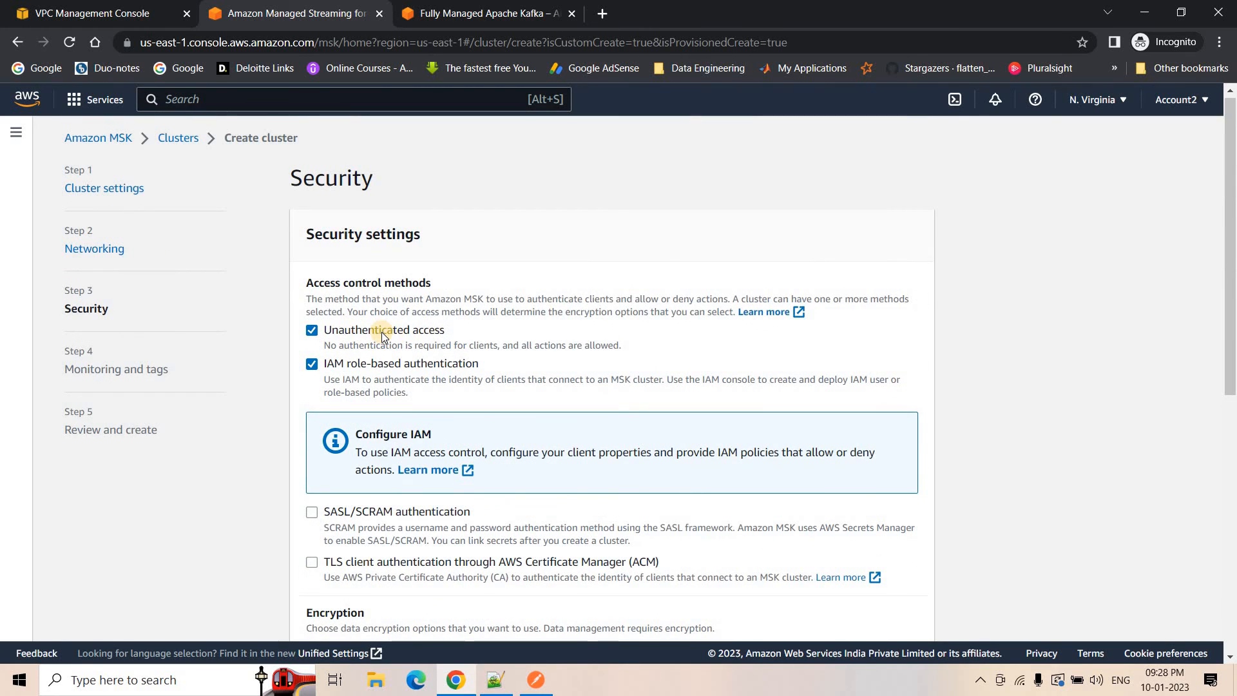
pyautogui.scroll(-2, 485, 497)
pyautogui.scroll(-7, 408, 531)
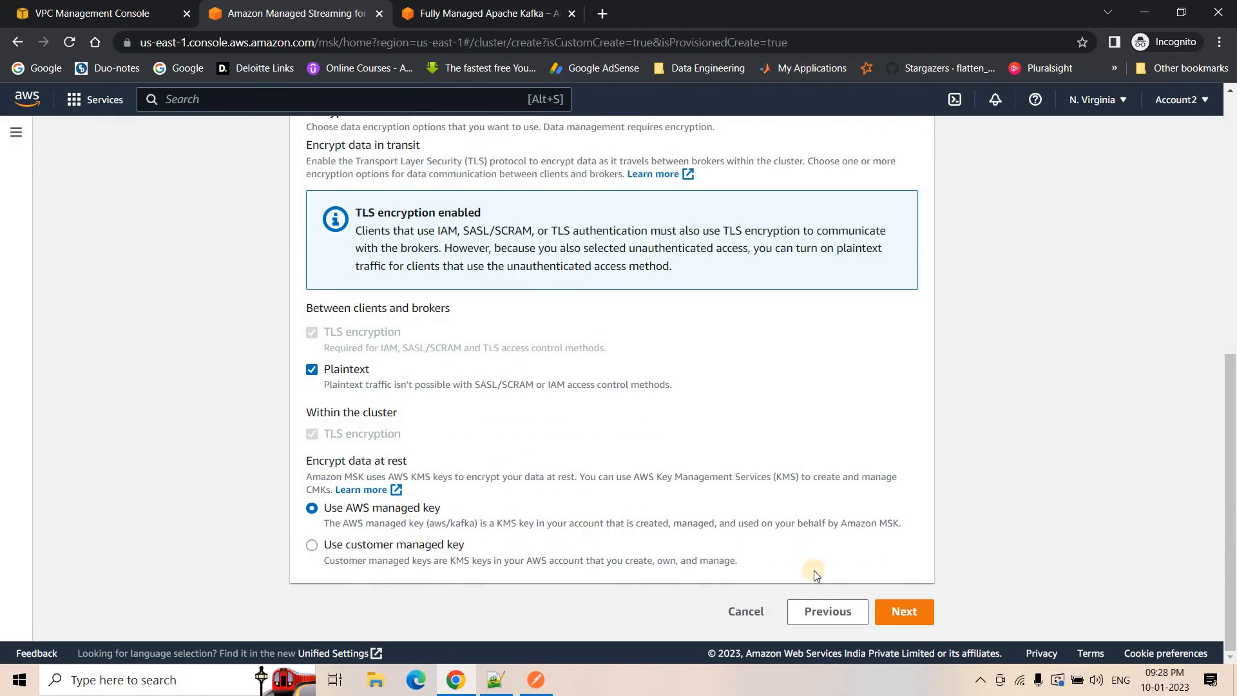
pyautogui.click(916, 613)
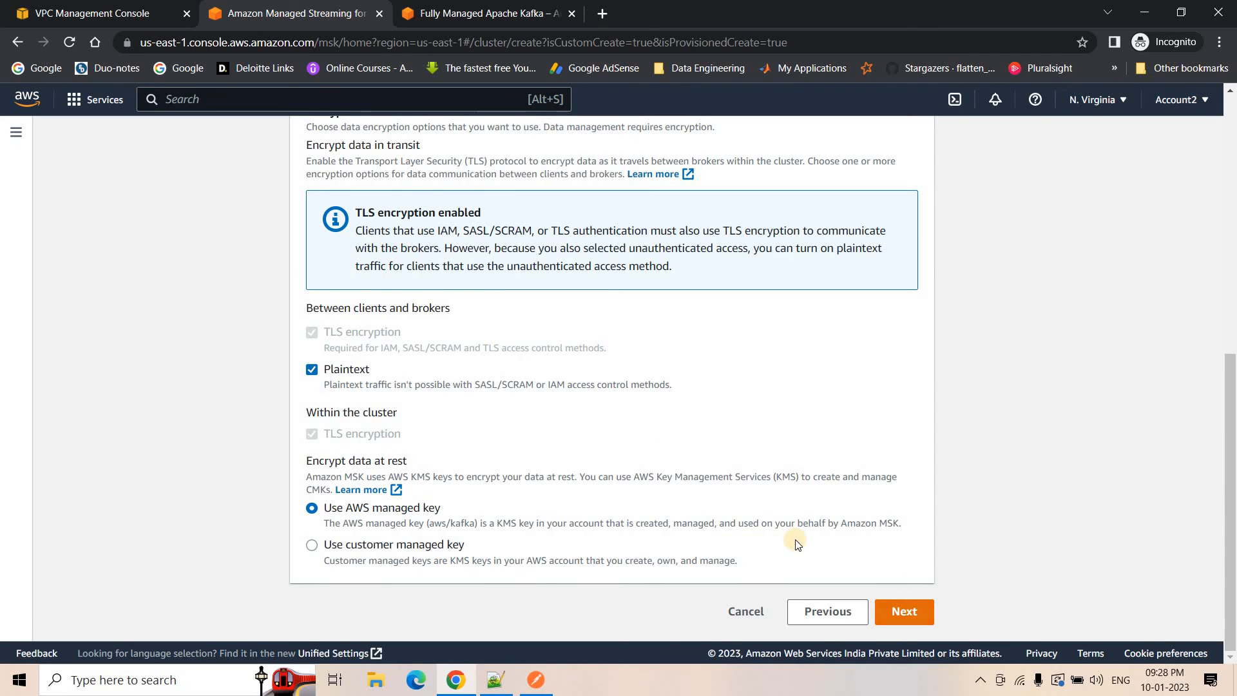
# Step: Keep basic monitoring without Prometheus, broker log delivery or tags, and continue to the review
pyautogui.scroll(-1, 404, 329)
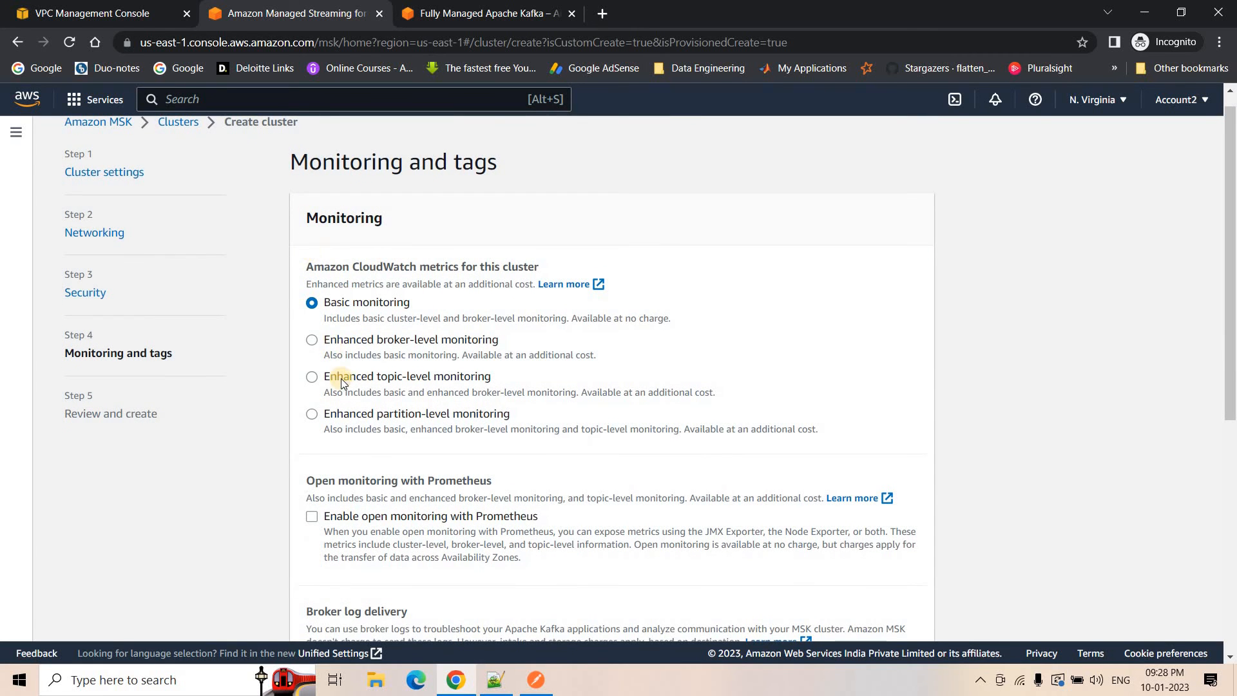
pyautogui.scroll(-5, 387, 451)
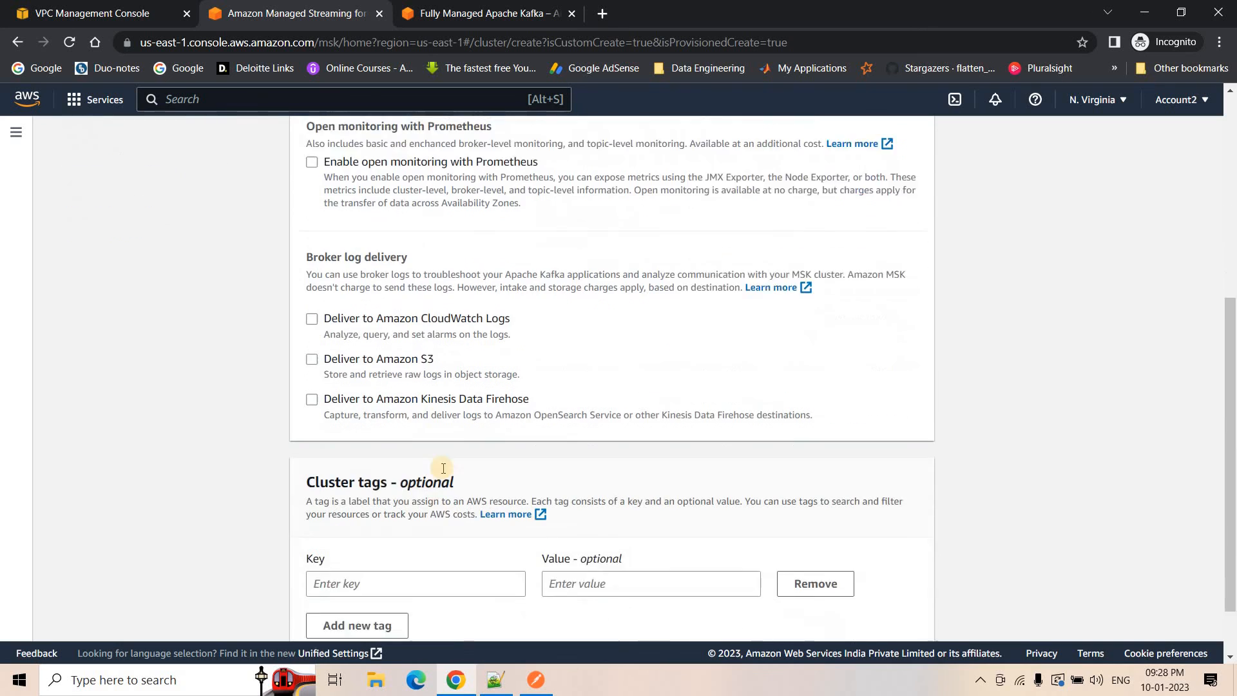
pyautogui.scroll(-1, 644, 515)
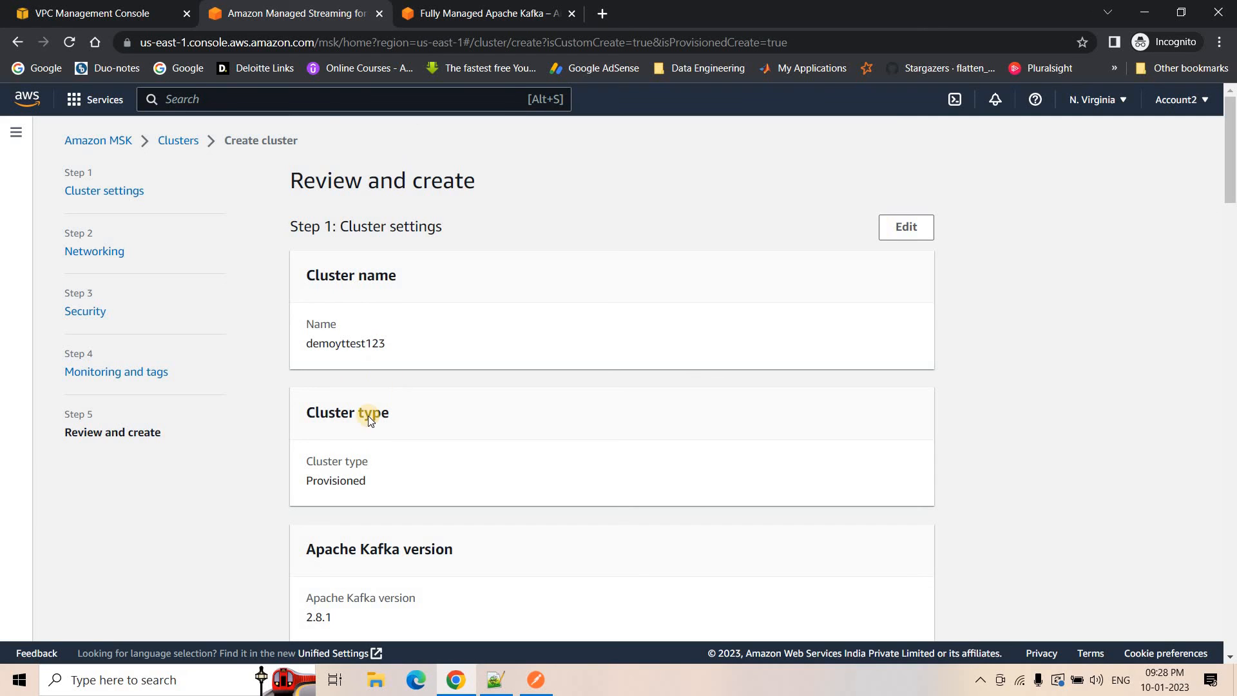
# Step: Review the demoyttest123 cluster summary and try to create the cluster, checking its API response
pyautogui.scroll(-3, 368, 416)
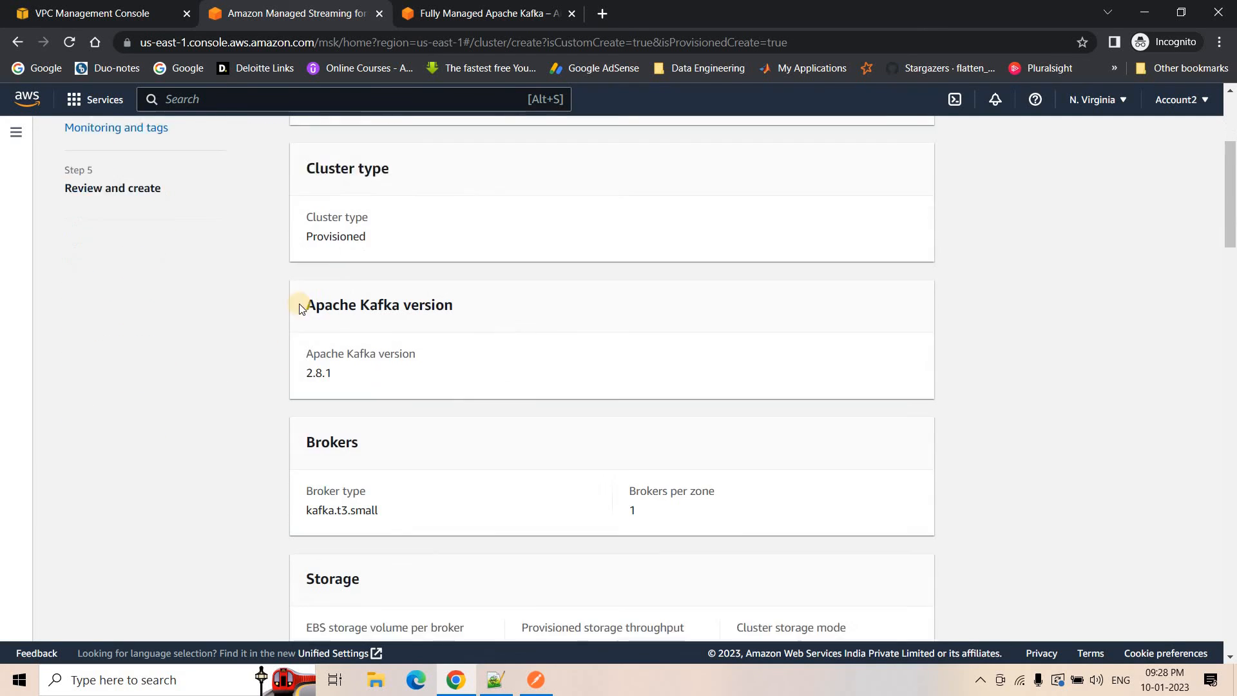
pyautogui.scroll(-1, 300, 308)
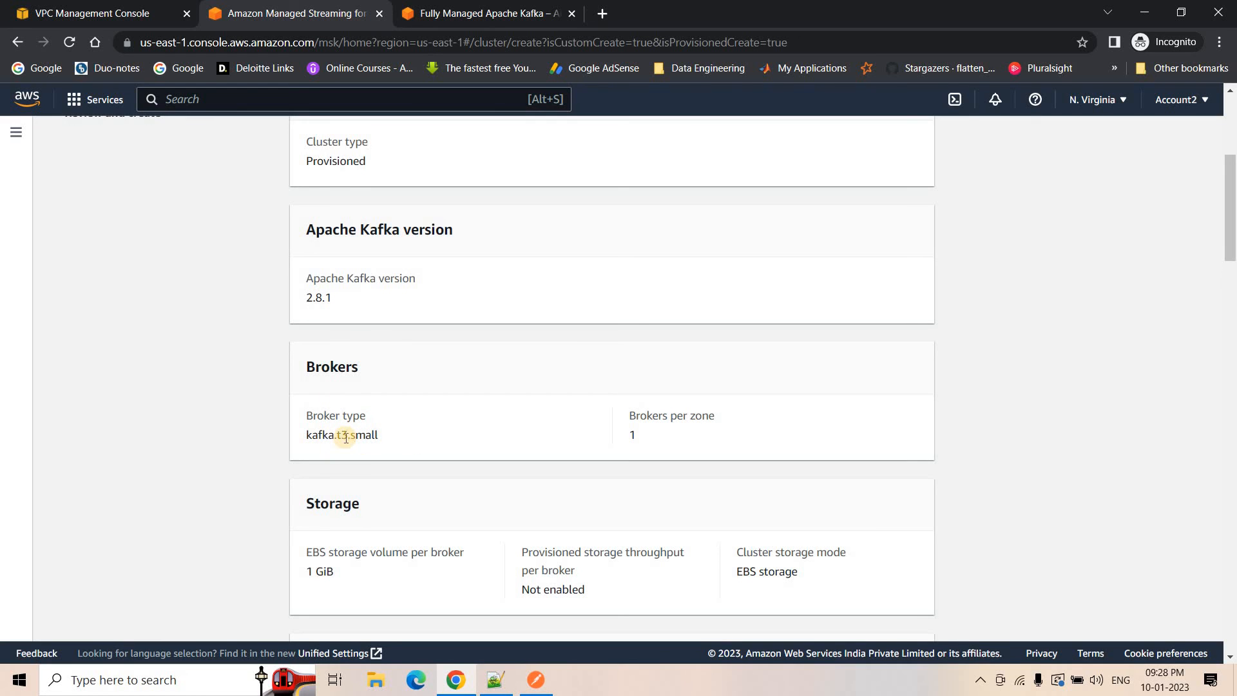
pyautogui.scroll(-1, 486, 547)
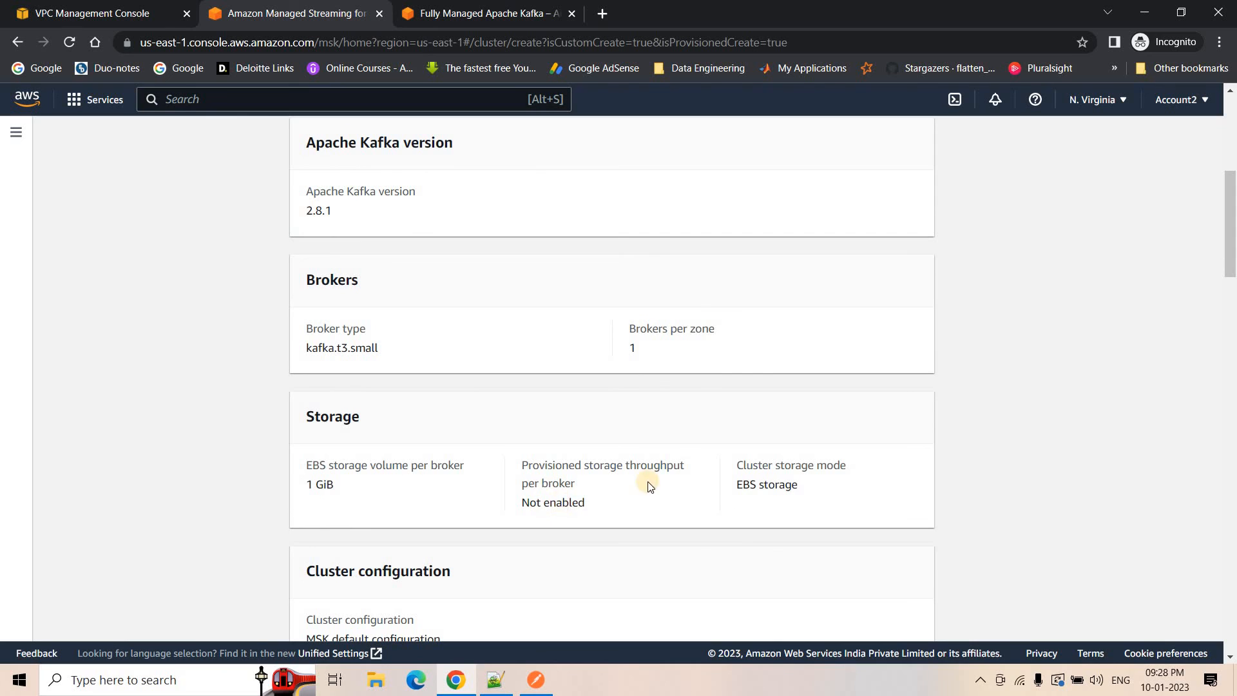
pyautogui.scroll(-3, 574, 504)
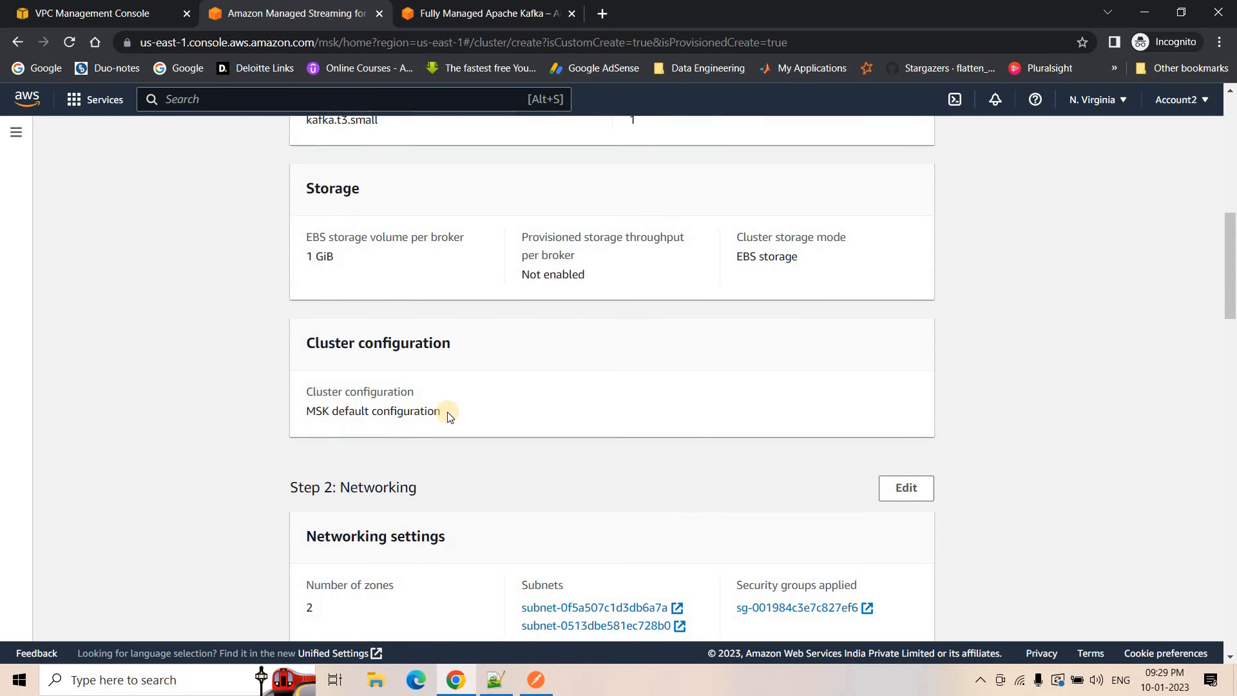
pyautogui.scroll(-3, 596, 419)
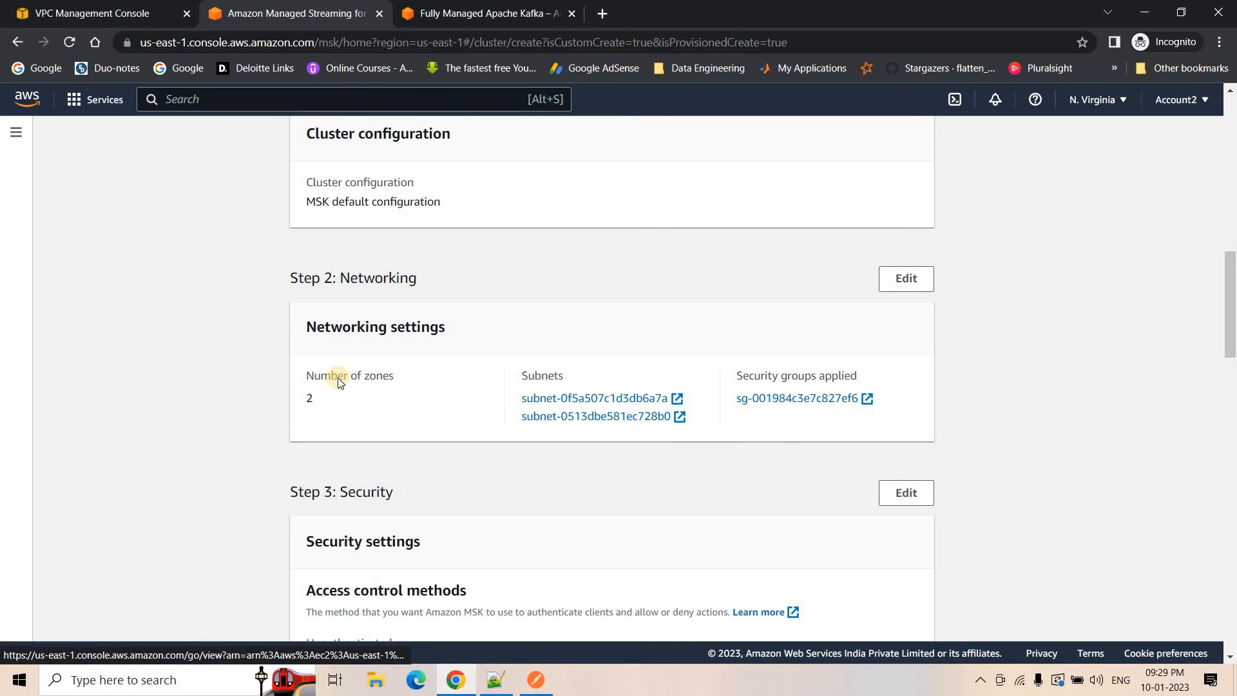
pyautogui.scroll(-5, 379, 398)
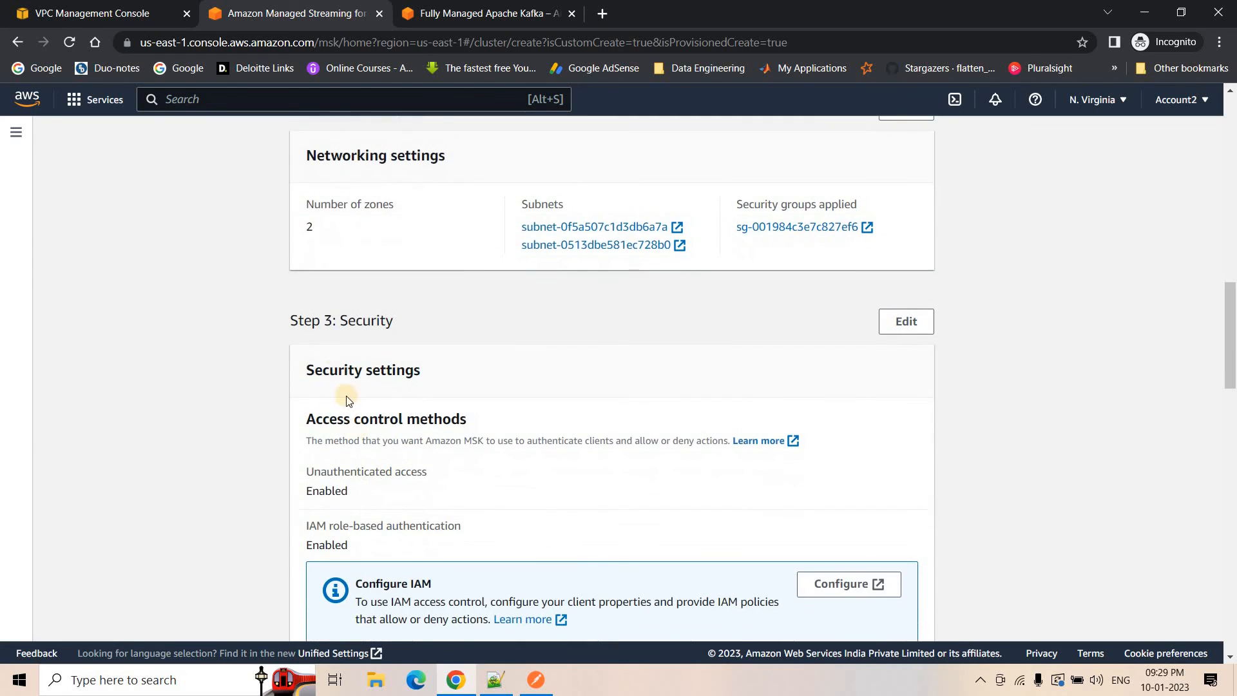
pyautogui.scroll(-5, 386, 471)
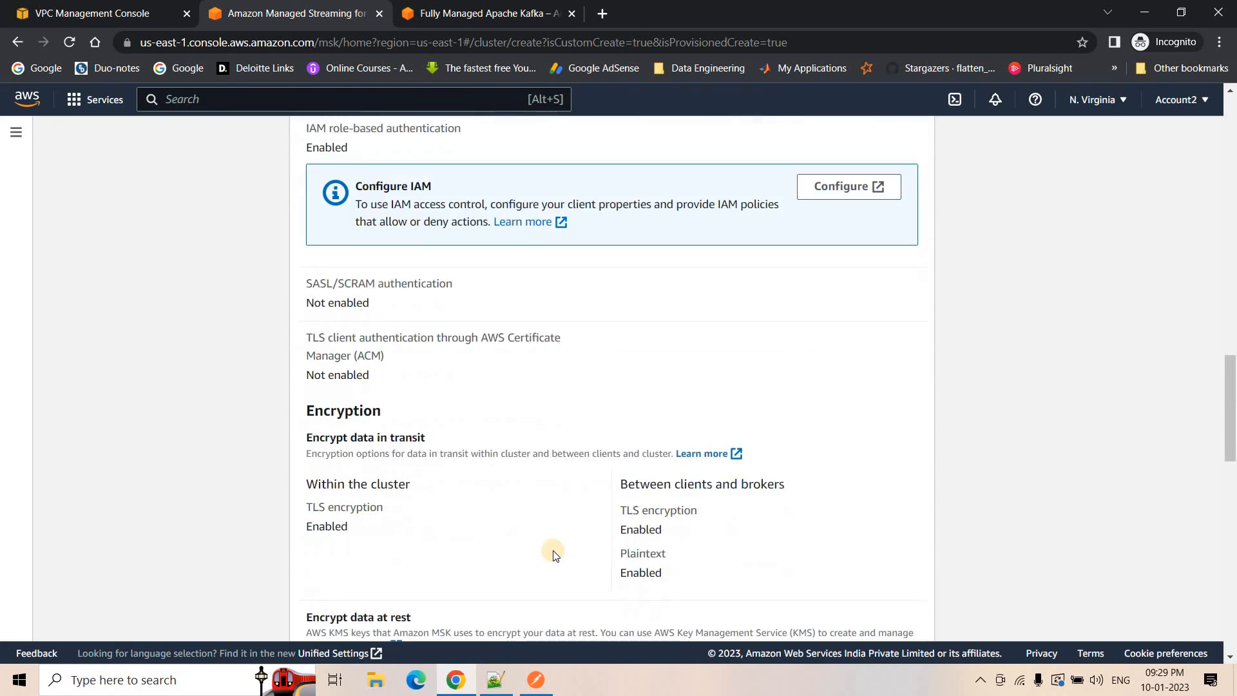
pyautogui.scroll(-3, 399, 515)
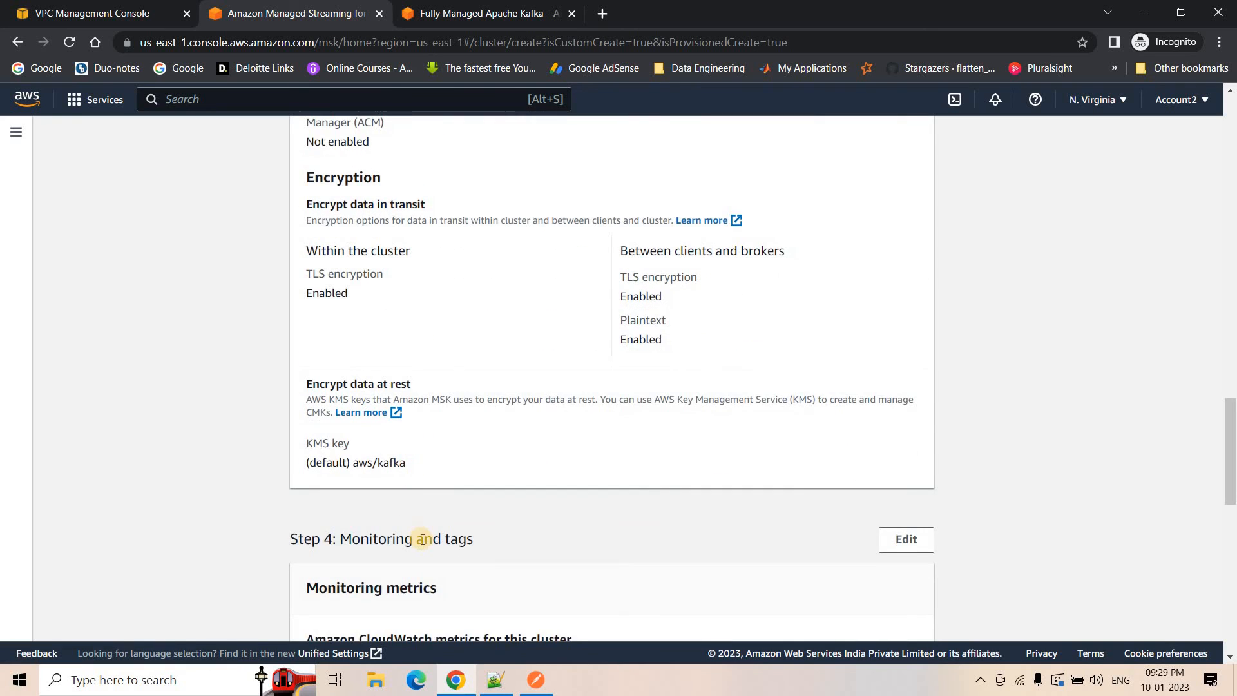
pyautogui.scroll(-12, 422, 539)
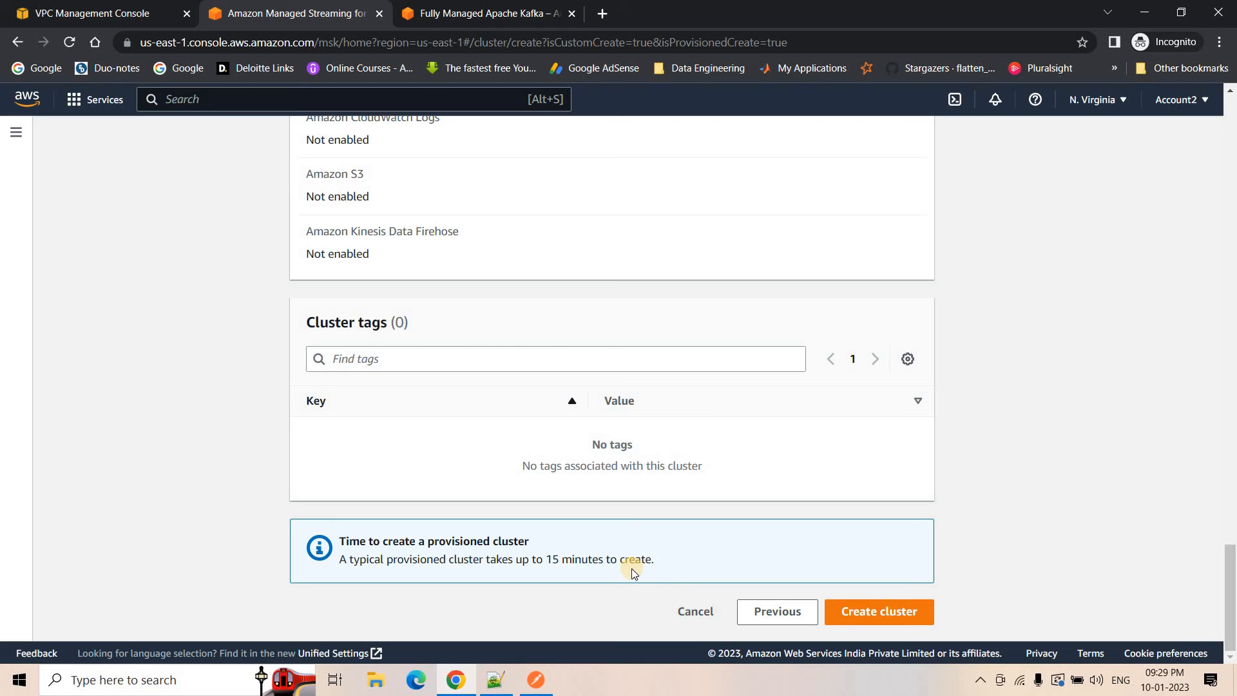
pyautogui.click(888, 611)
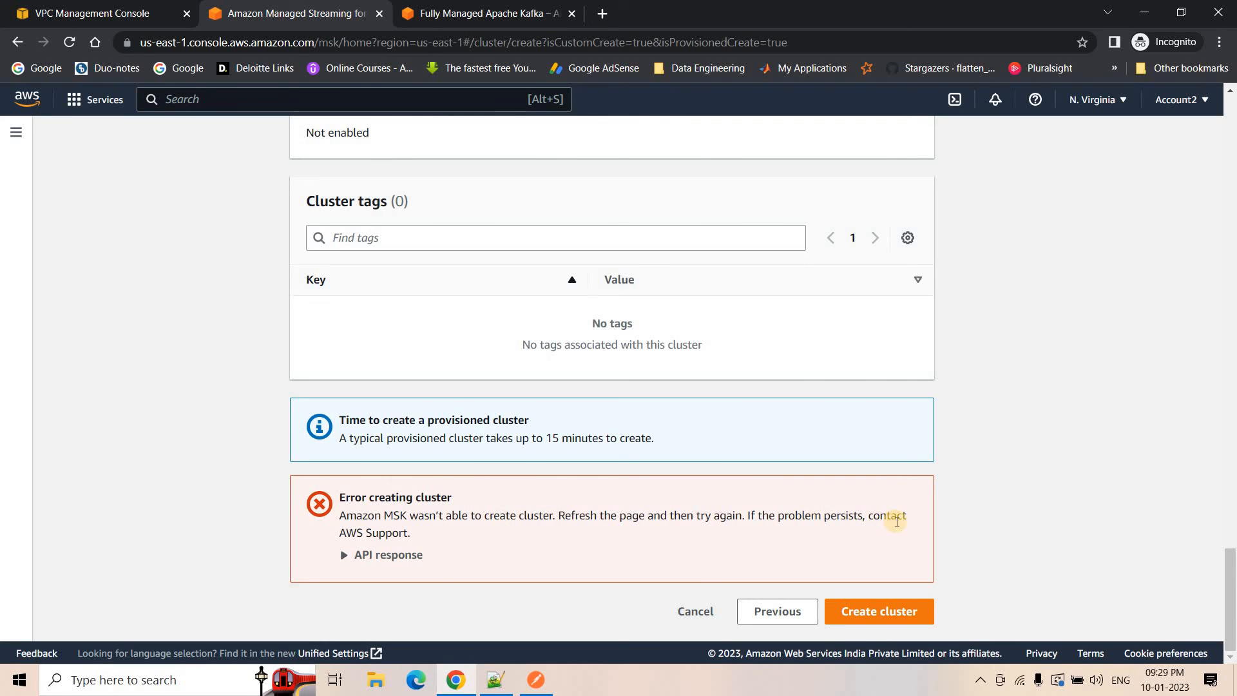
pyautogui.click(382, 556)
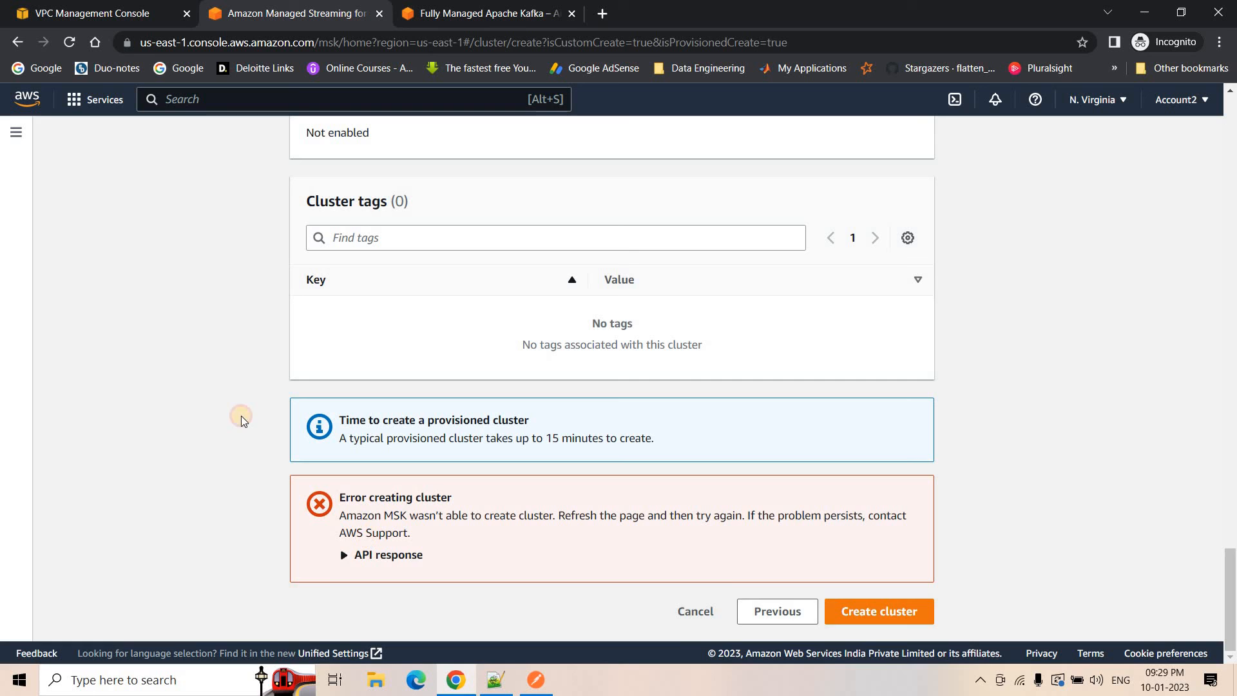
# Step: Reload the cluster creation form and name the new cluster demotest123
pyautogui.click(69, 42)
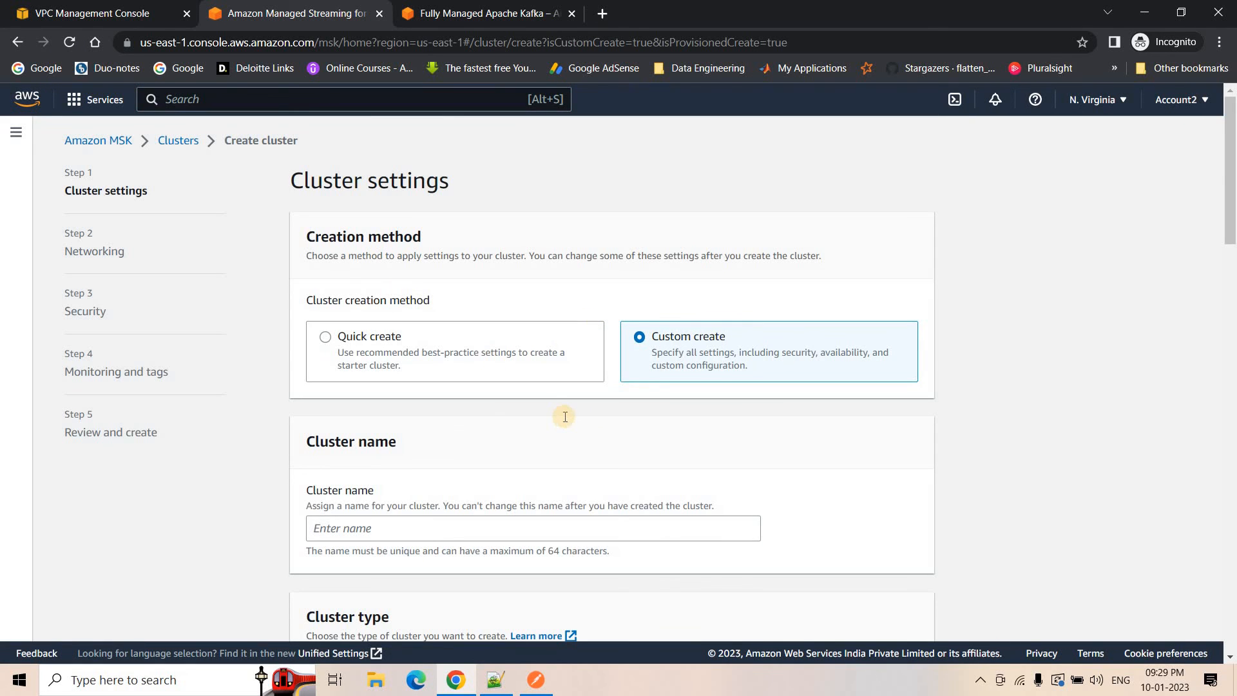
pyautogui.scroll(-5, 563, 414)
pyautogui.scroll(3, 399, 410)
pyautogui.click(397, 413)
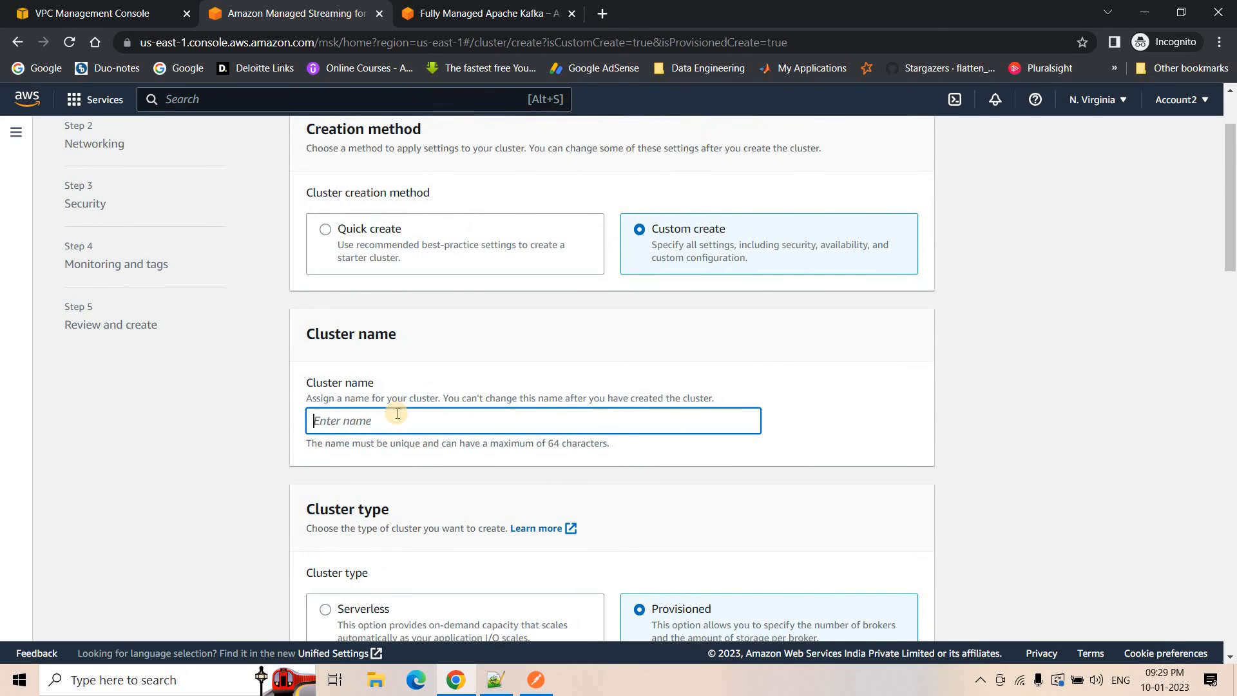
pyautogui.write('sdfgse')
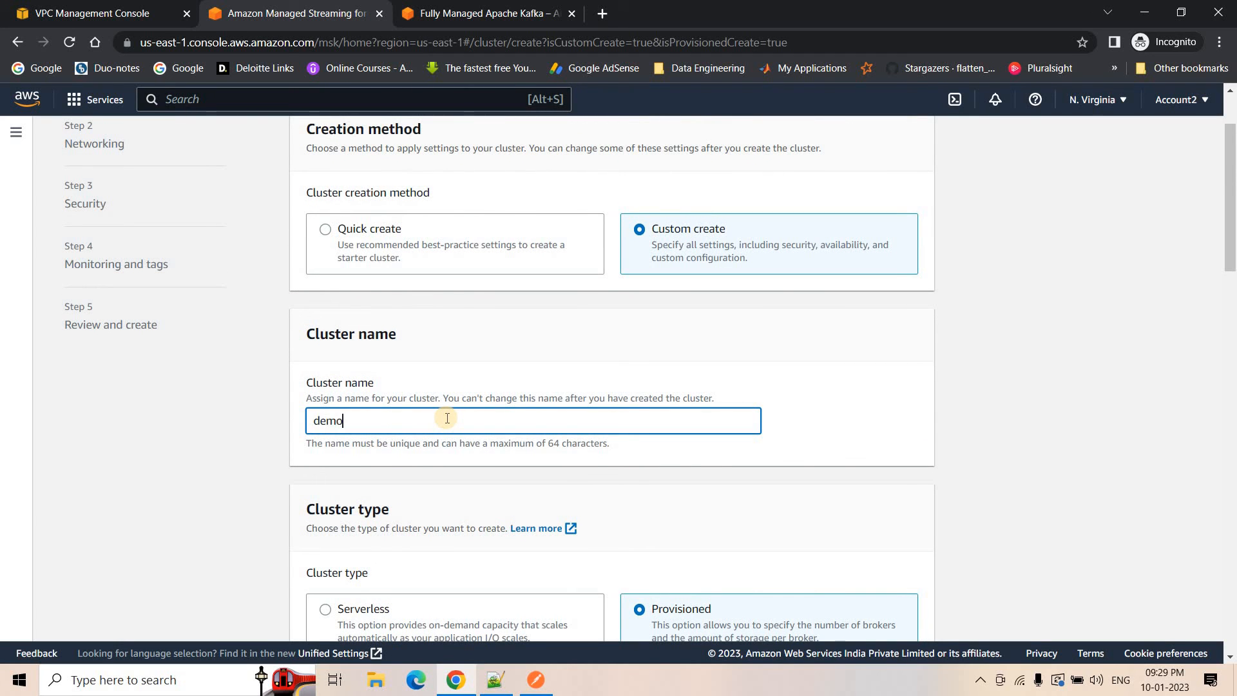
pyautogui.write('st123')
# Step: Keep the Provisioned cluster type and Apache Kafka version 2.8.1, and choose kafka.t3.small as the broker type
pyautogui.scroll(-4, 638, 356)
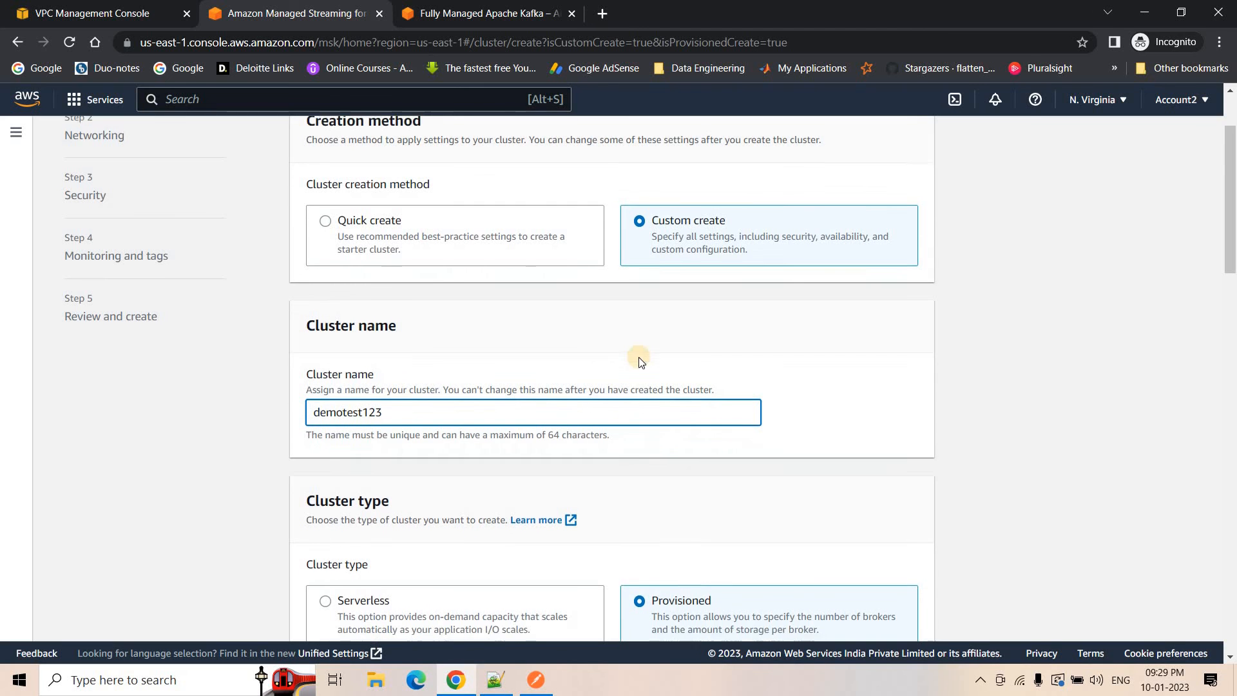
pyautogui.scroll(-6, 412, 361)
pyautogui.scroll(-2, 414, 331)
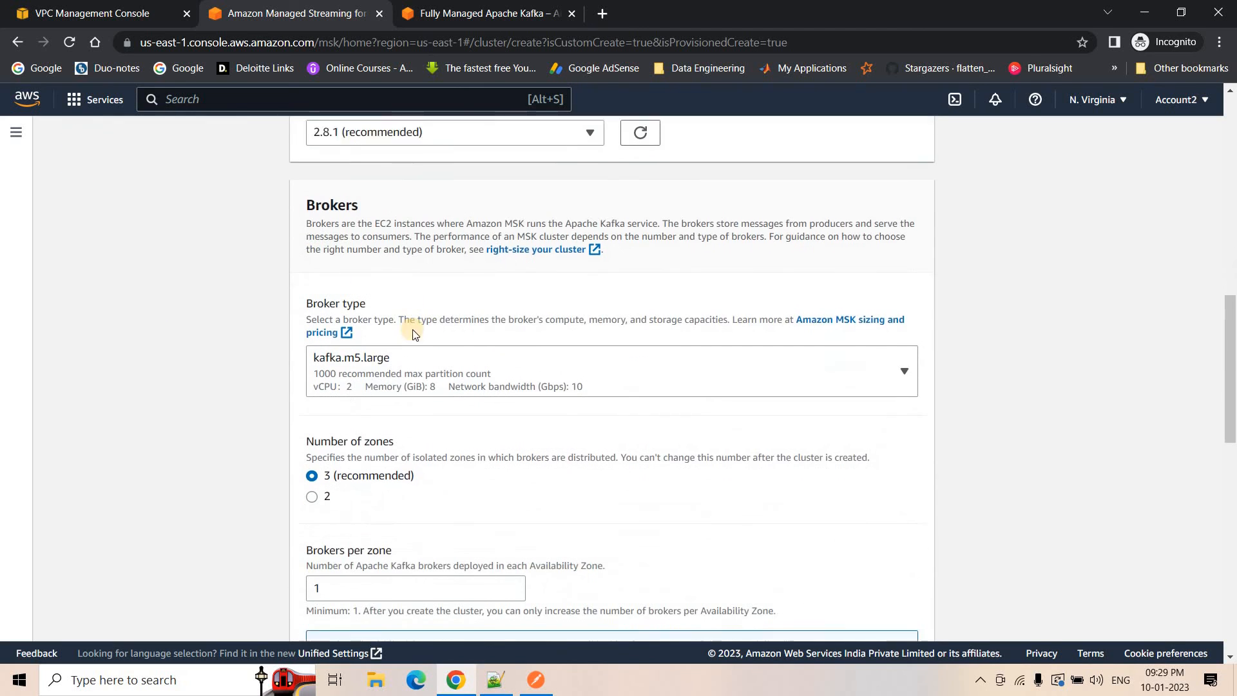
pyautogui.click(406, 342)
pyautogui.scroll(-10, 386, 387)
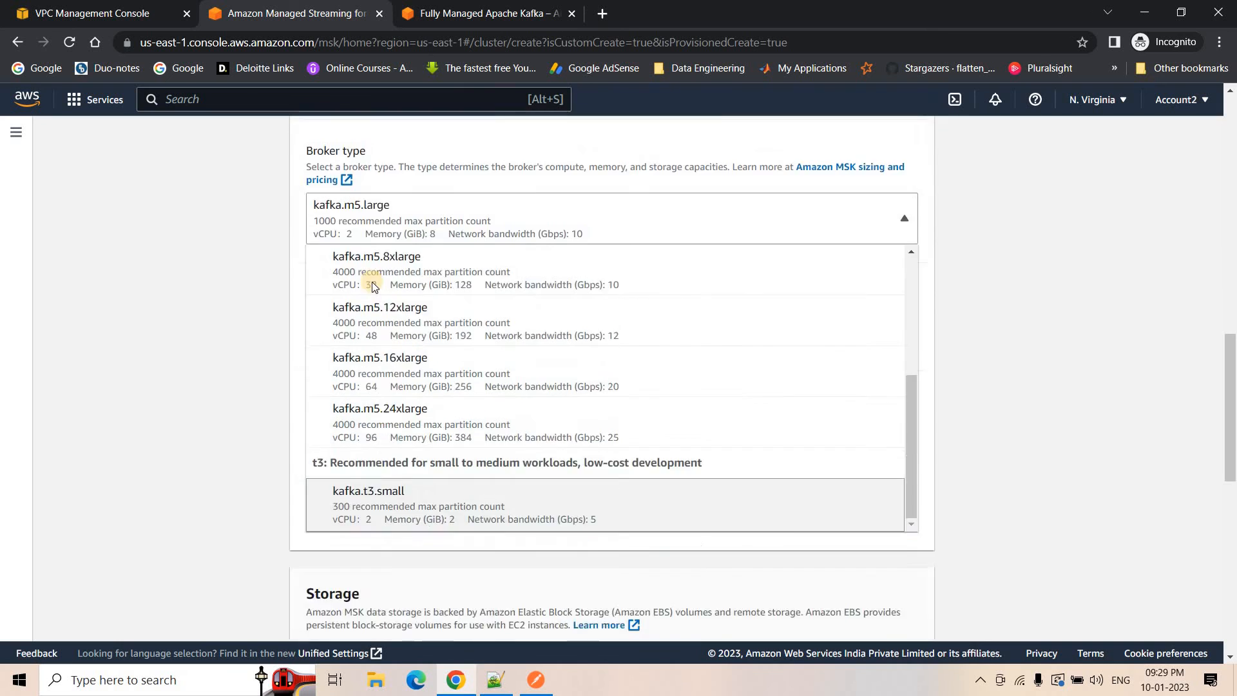
pyautogui.scroll(7, 386, 323)
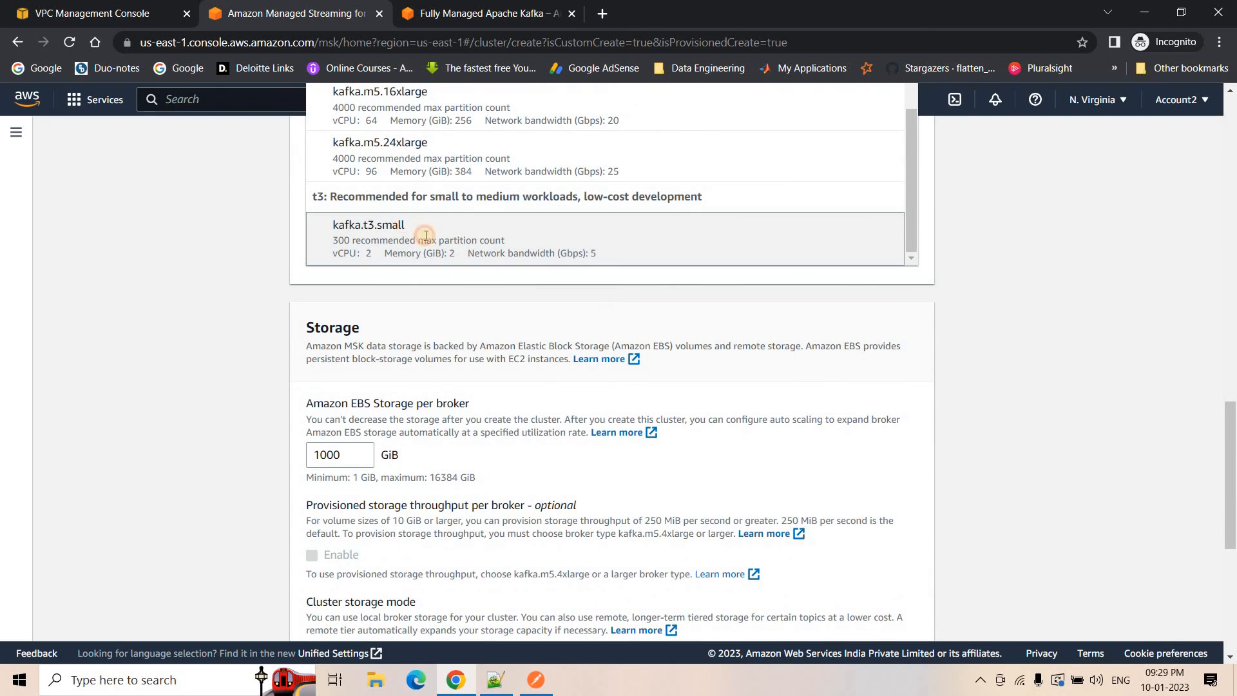
pyautogui.click(418, 233)
# Step: Set the number of zones to 2 and keep 1 broker per zone
pyautogui.scroll(-1, 314, 490)
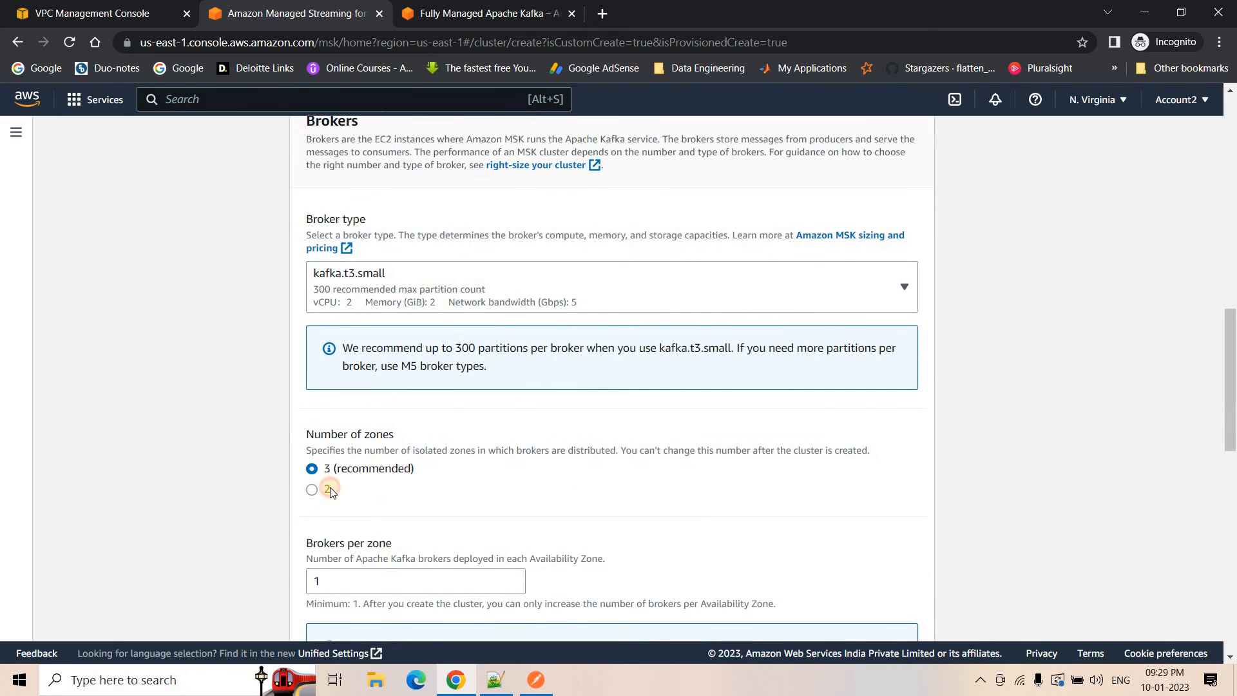
pyautogui.click(342, 488)
pyautogui.scroll(-4, 364, 451)
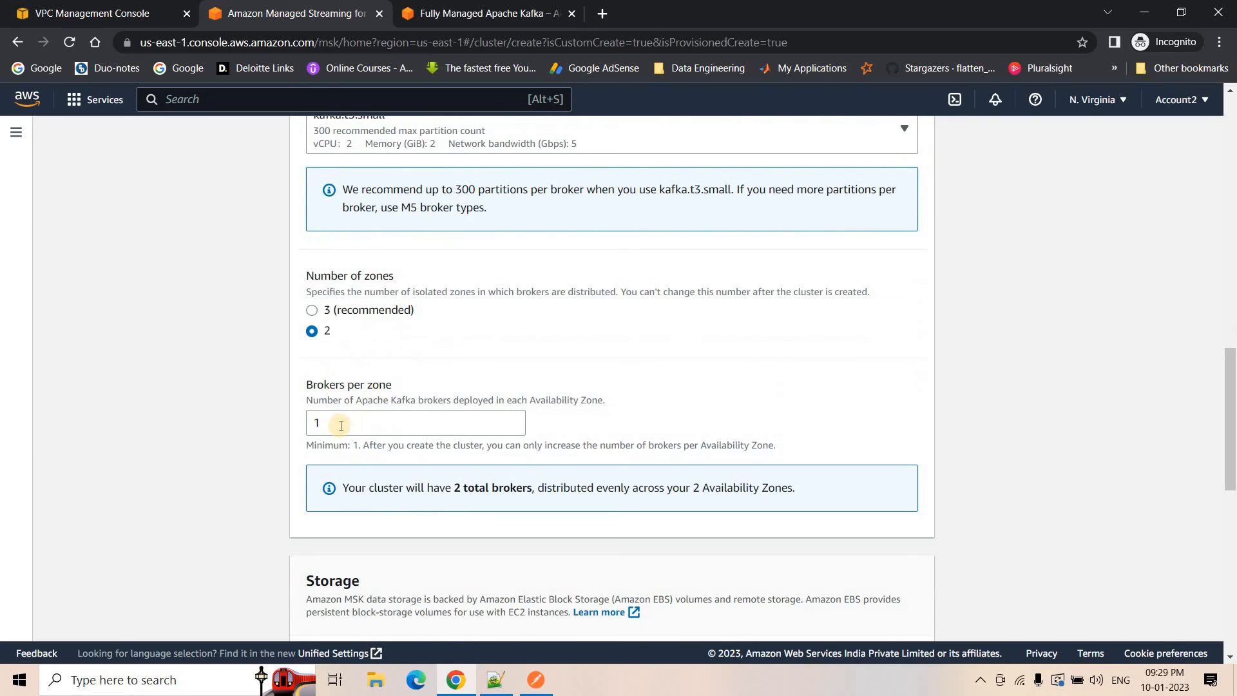
pyautogui.scroll(-5, 335, 422)
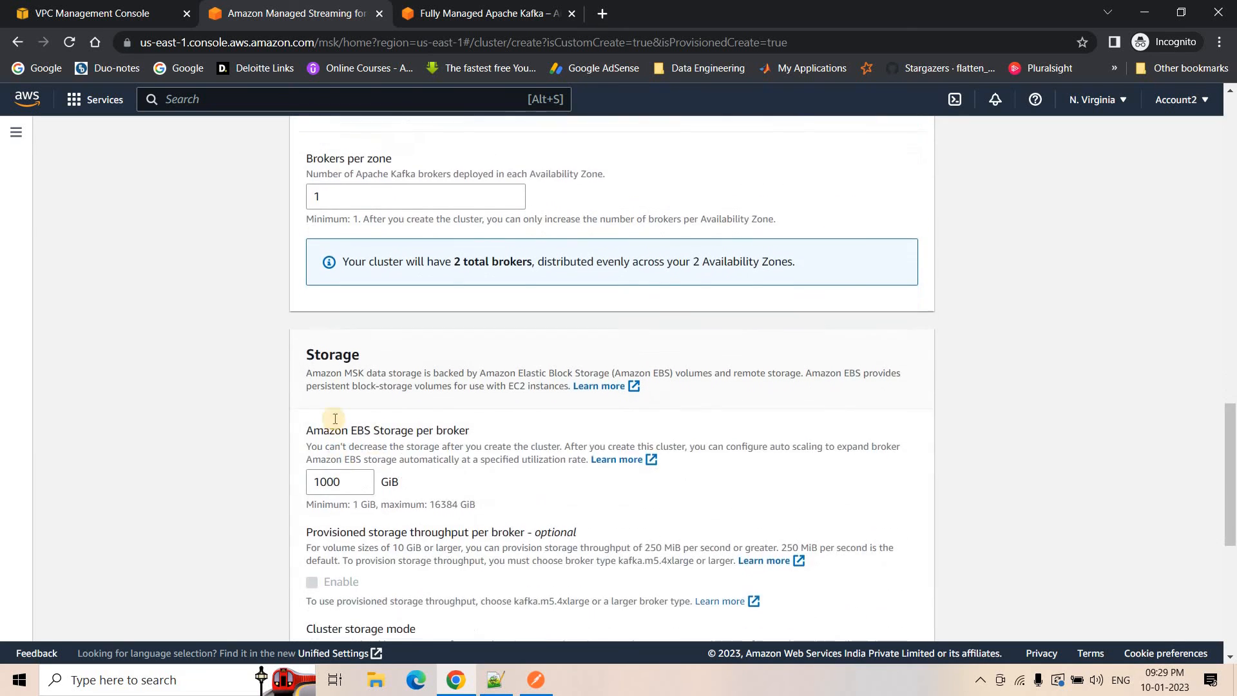
# Step: Set the EBS storage per broker to 1 GiB, keep the Amazon MSK default configuration, and continue to the networking settings
pyautogui.doubleClick(326, 415)
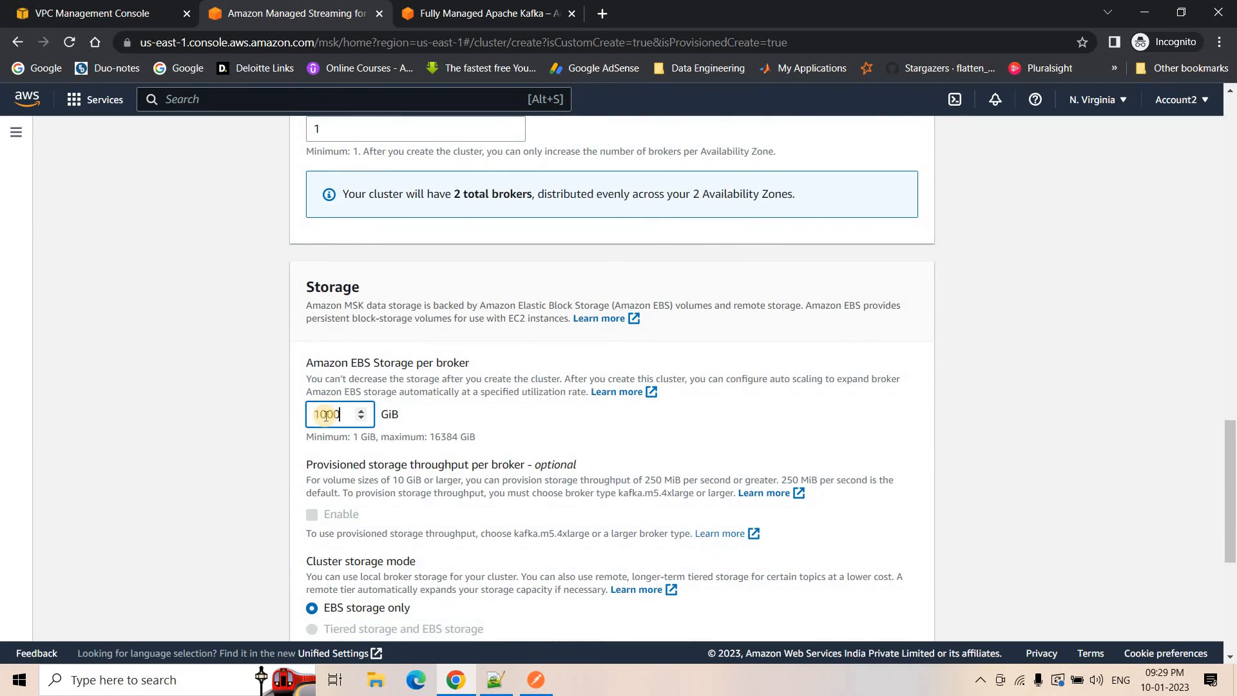
pyautogui.press('BackSpace')
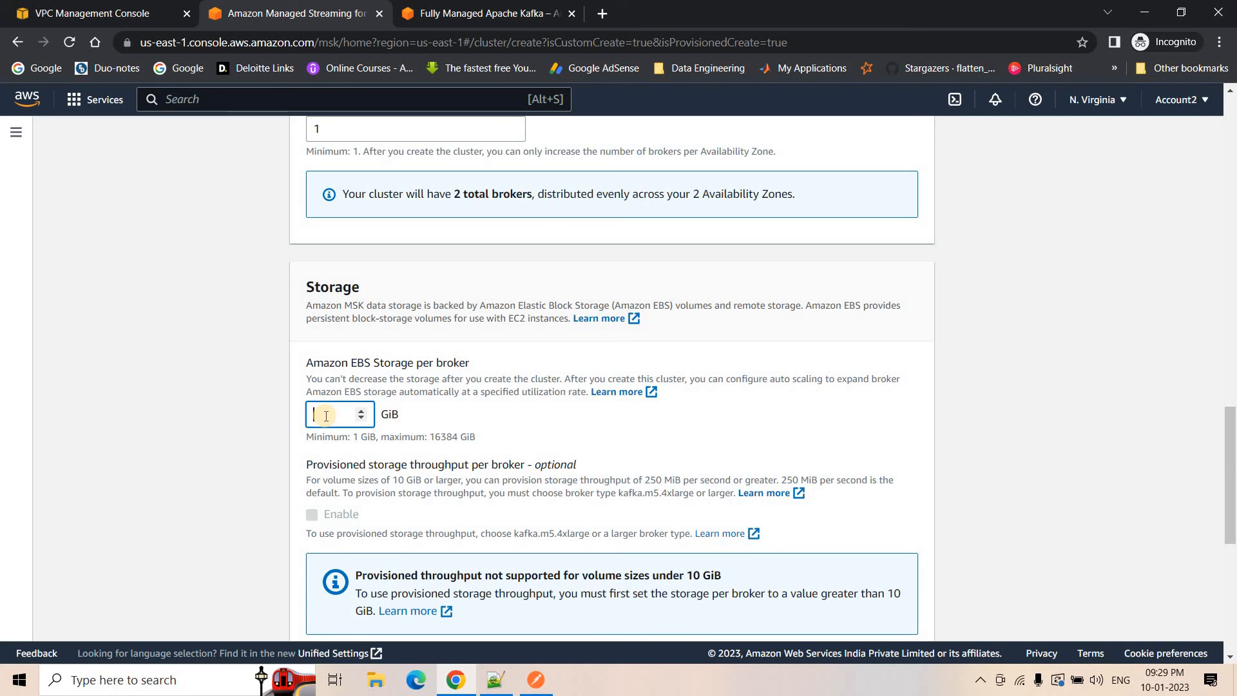
pyautogui.click(555, 396)
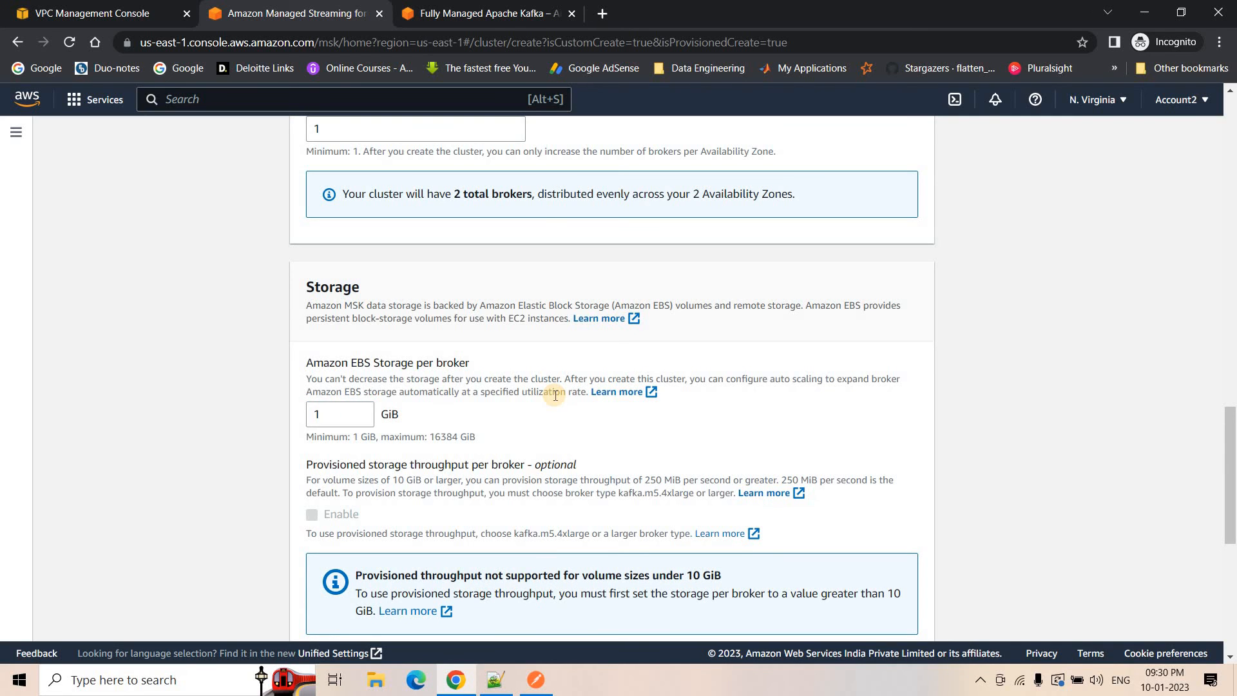
pyautogui.scroll(-6, 464, 450)
pyautogui.scroll(-1, 406, 514)
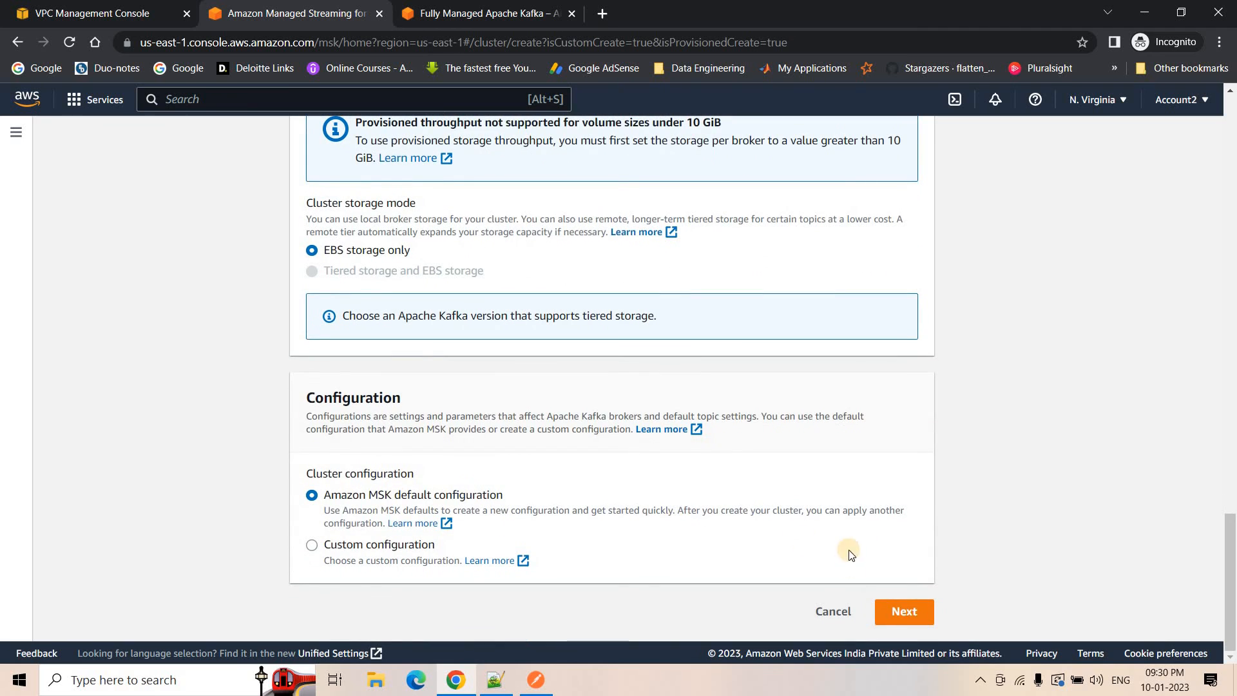
pyautogui.click(904, 611)
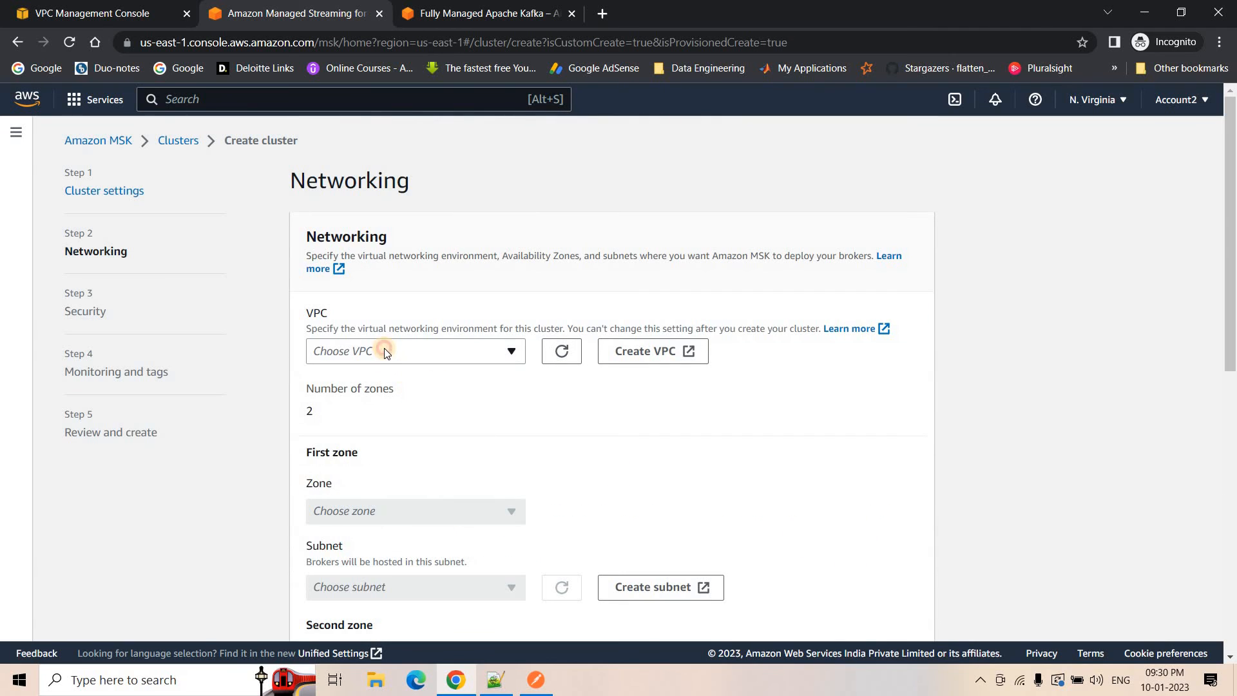
# Step: Choose the virtual-private-cloud VPC and assign zone us-east-1e with its Public-Subnet-A subnet as the first zone
pyautogui.click(385, 352)
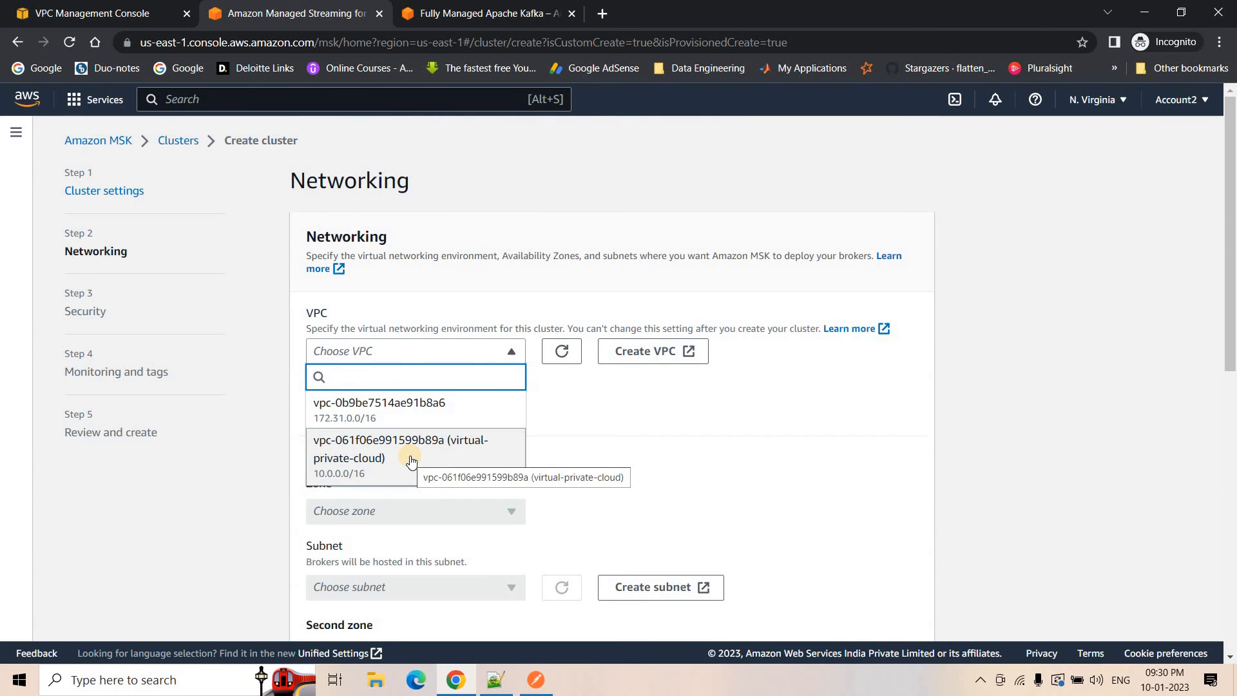
pyautogui.click(409, 455)
pyautogui.click(391, 506)
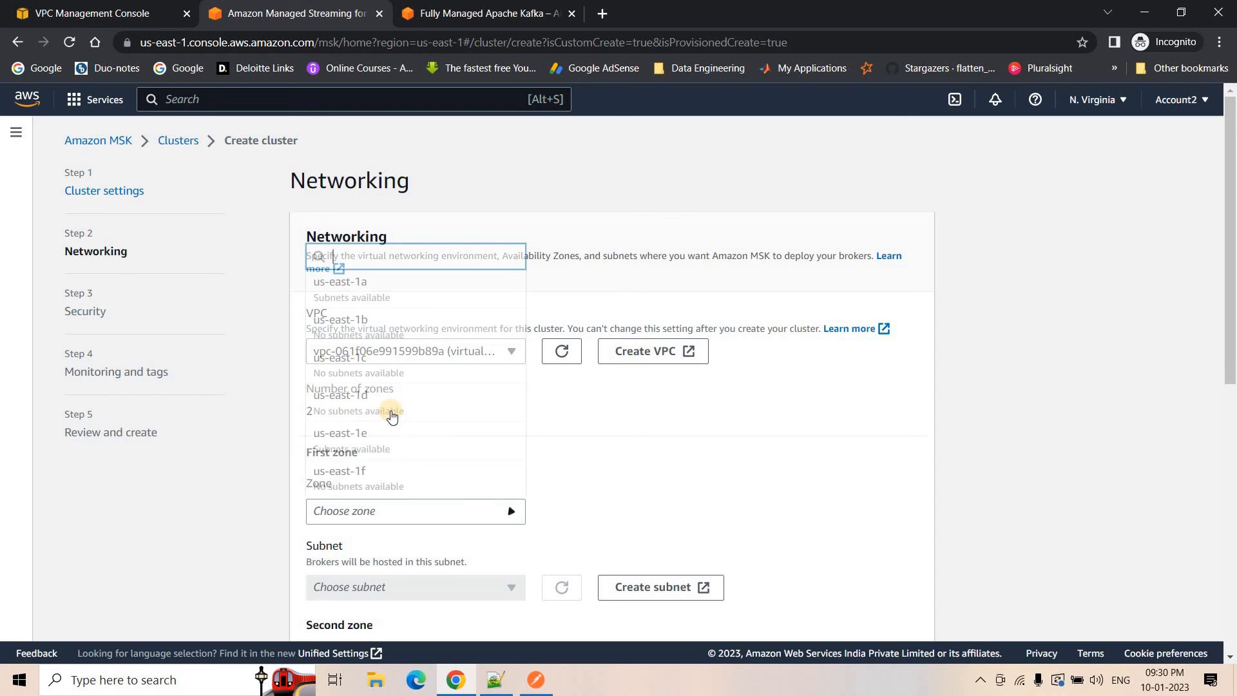
pyautogui.click(384, 444)
pyautogui.scroll(-2, 380, 451)
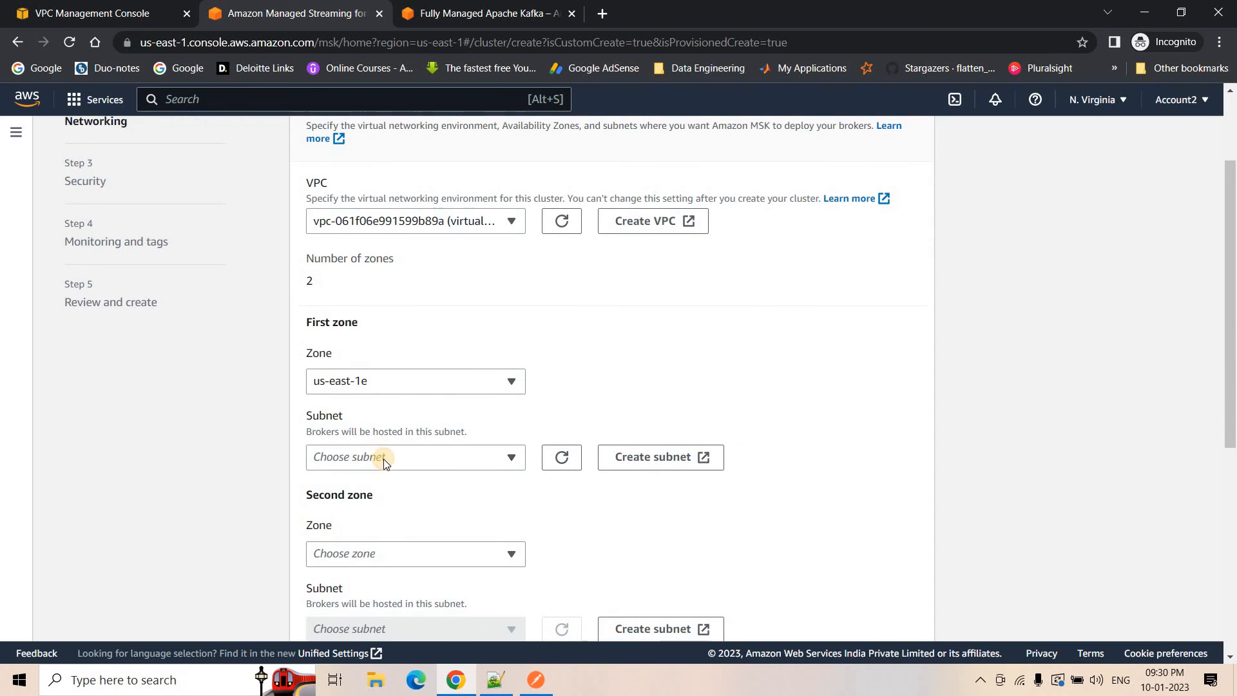
pyautogui.click(384, 457)
pyautogui.click(368, 513)
# Step: Assign zone us-east-1a with its Public-Subnet-B subnet as the second zone, and accept the networking settings with the default security group
pyautogui.scroll(-2, 94, 358)
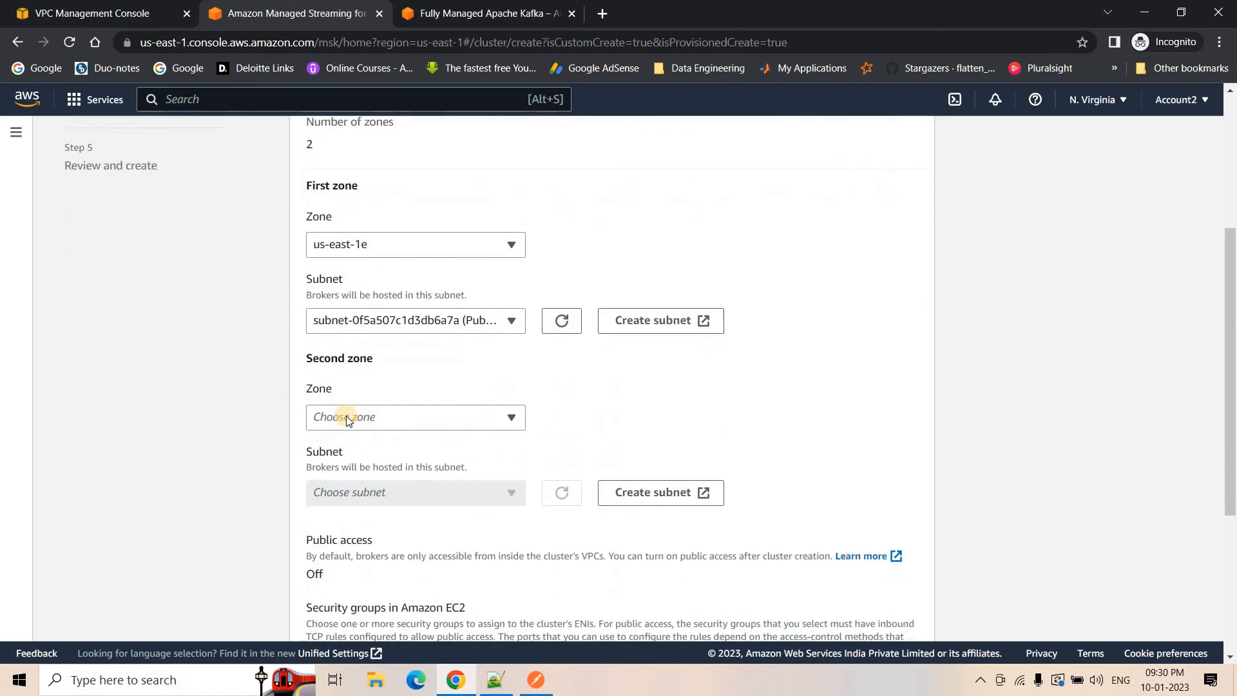
pyautogui.click(393, 417)
pyautogui.click(381, 222)
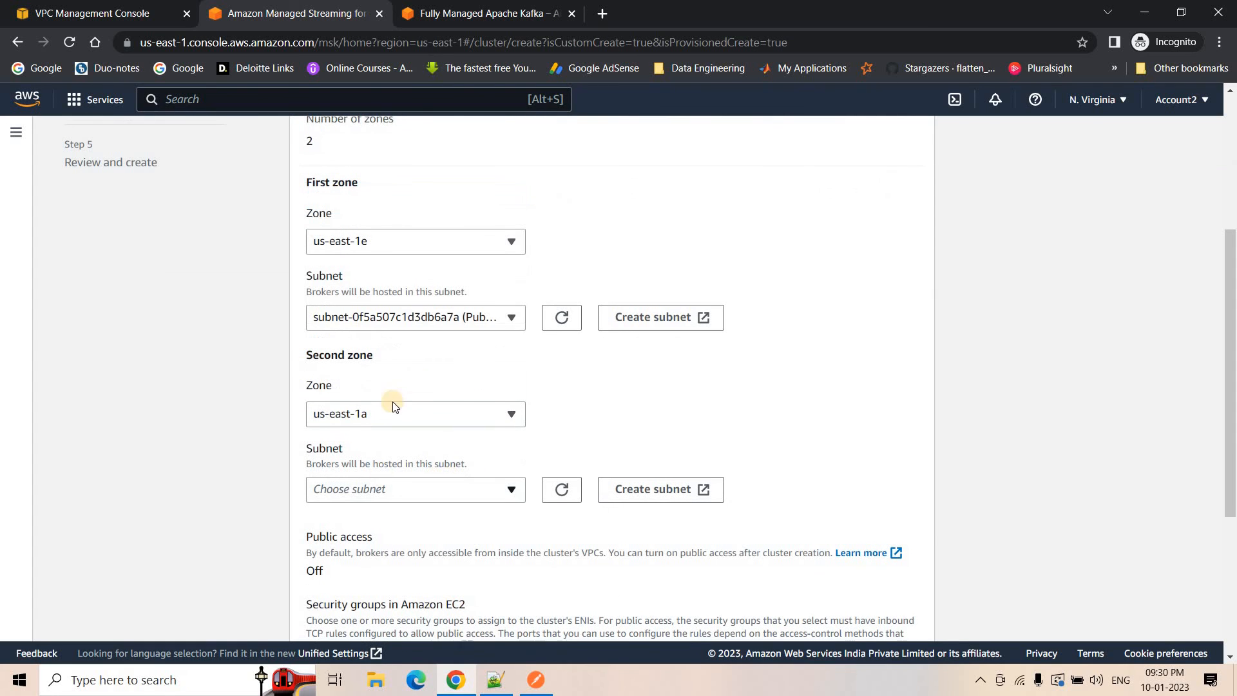
pyautogui.scroll(-1, 387, 439)
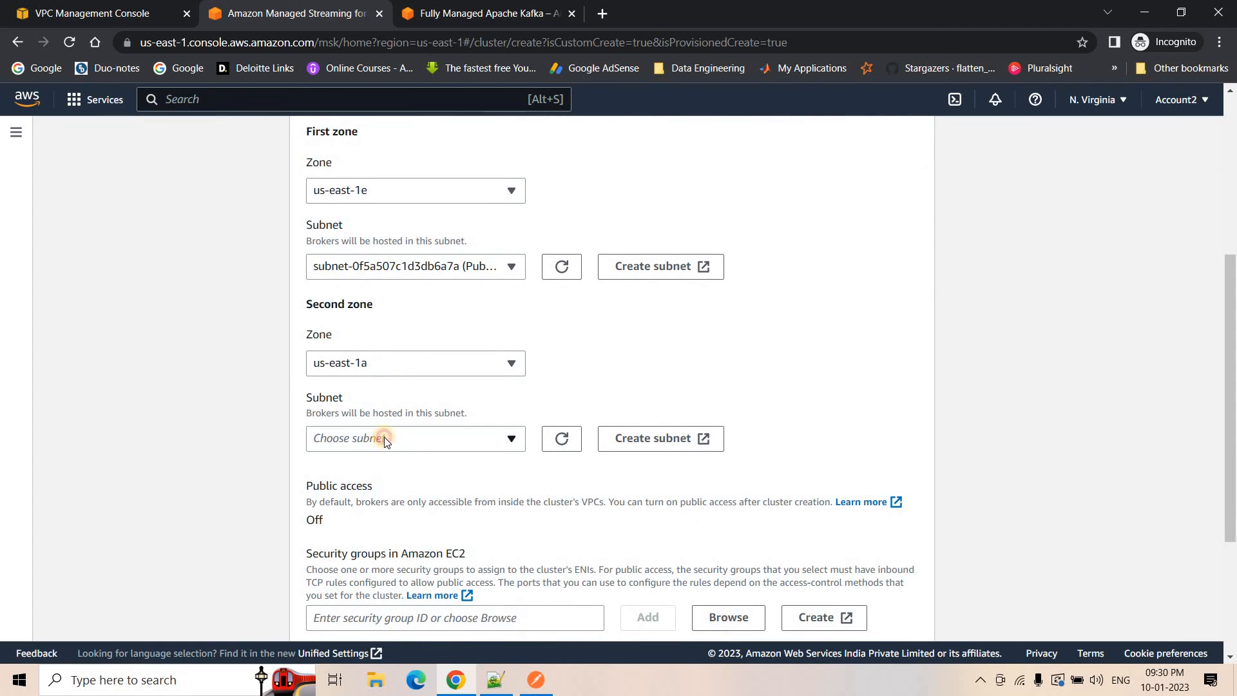
pyautogui.click(384, 441)
pyautogui.click(434, 494)
pyautogui.scroll(-3, 427, 451)
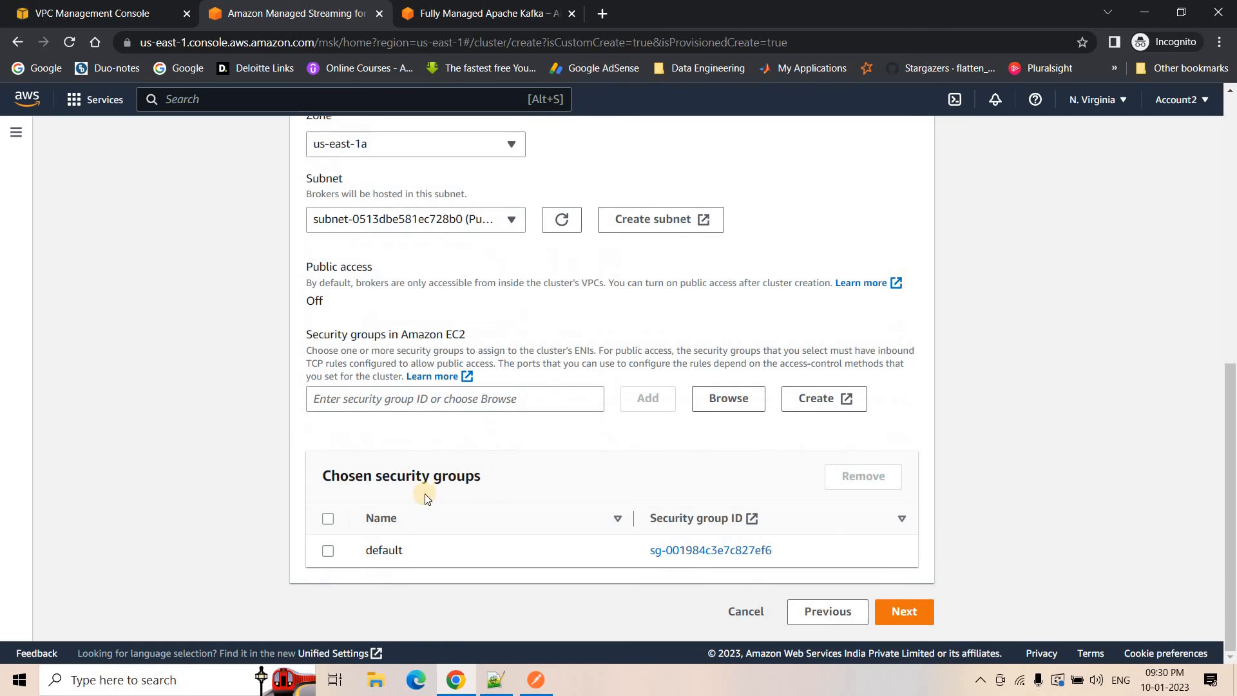
pyautogui.click(897, 610)
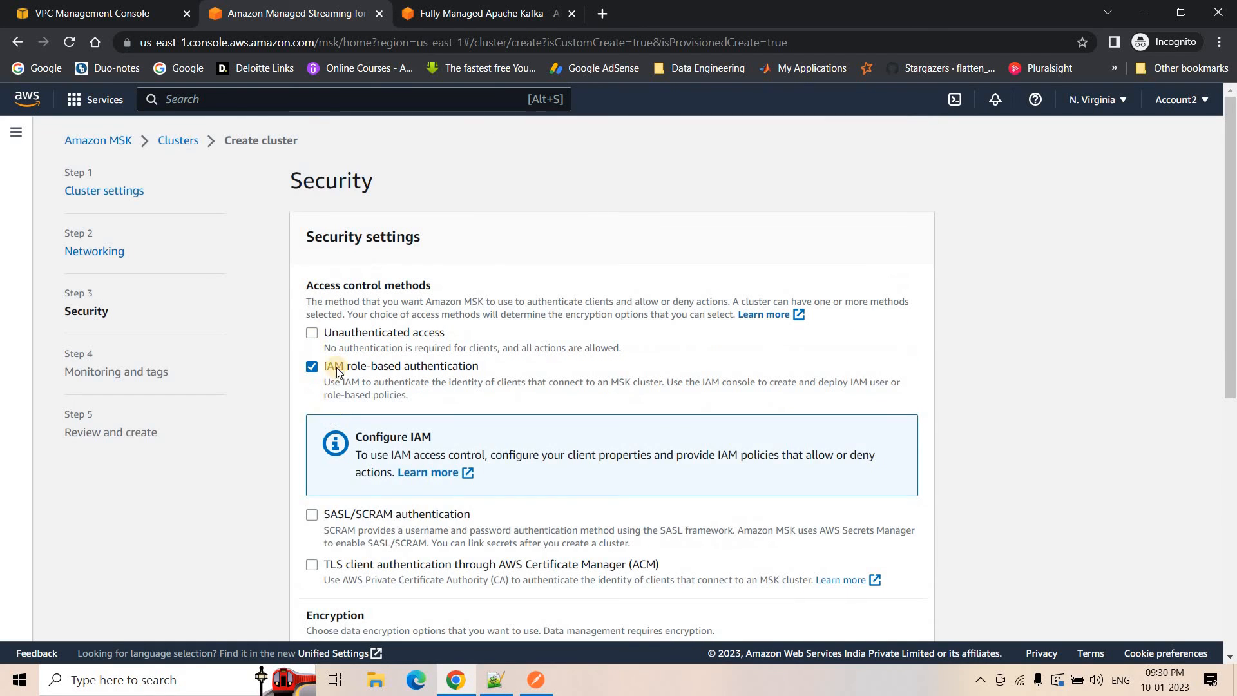
# Step: Allow unauthenticated access with plaintext traffic between clients and brokers, and disable IAM role-based authentication
pyautogui.scroll(-1, 336, 373)
pyautogui.click(312, 253)
pyautogui.scroll(-1, 328, 527)
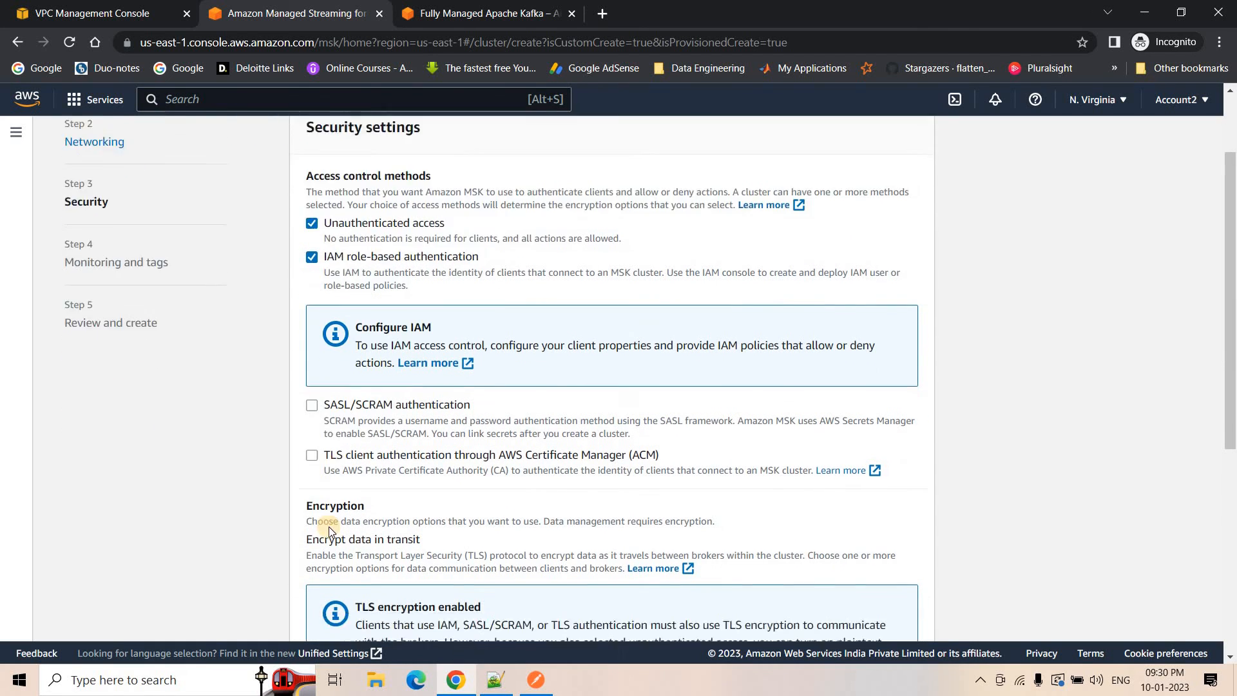
pyautogui.scroll(-1, 329, 527)
pyautogui.click(315, 588)
pyautogui.scroll(-3, 385, 519)
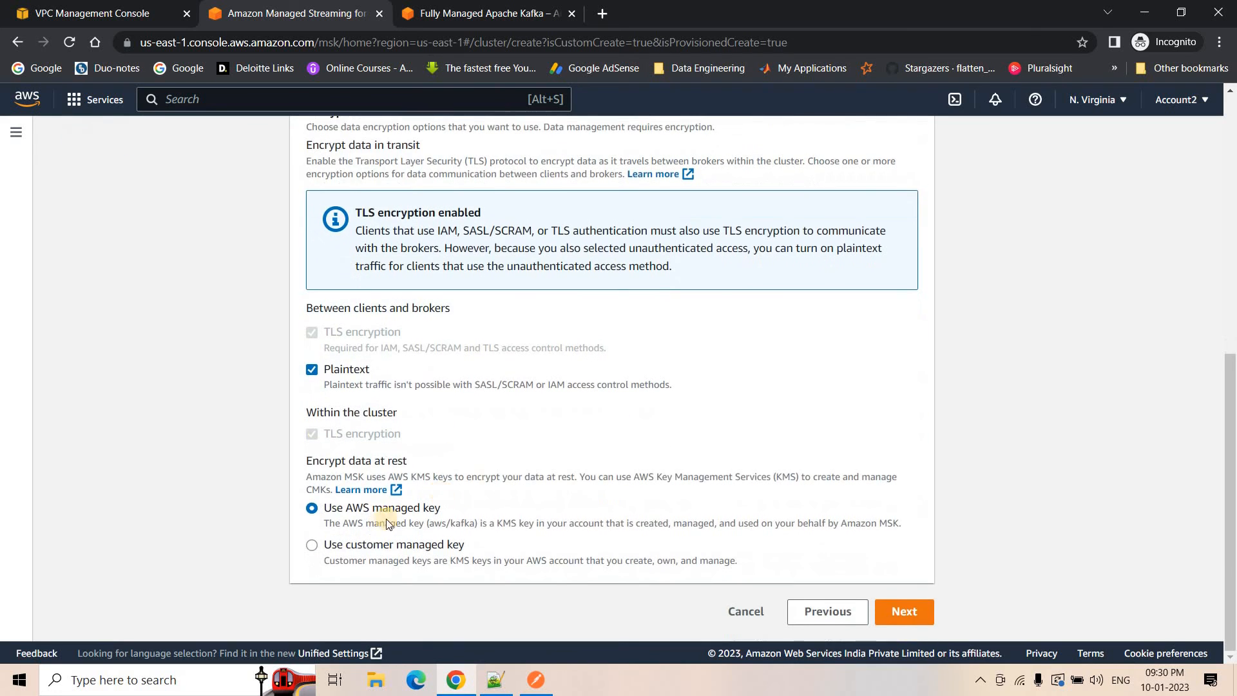
pyautogui.scroll(5, 395, 365)
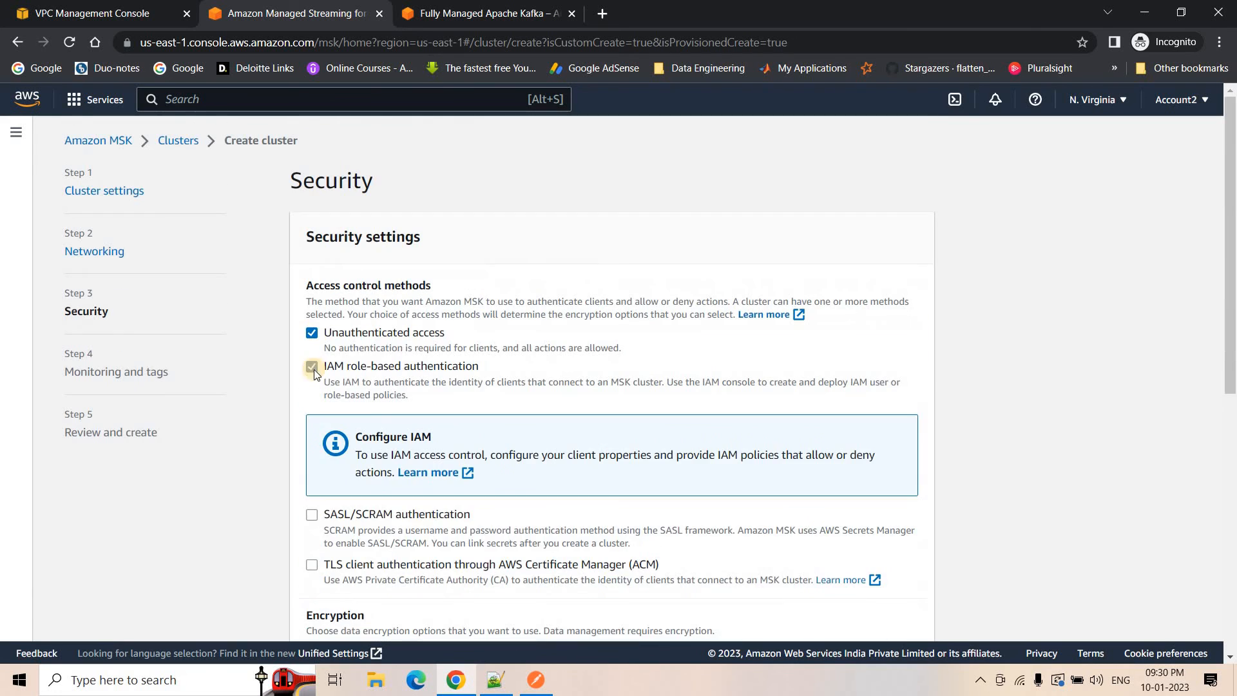
pyautogui.click(347, 367)
pyautogui.scroll(-2, 469, 328)
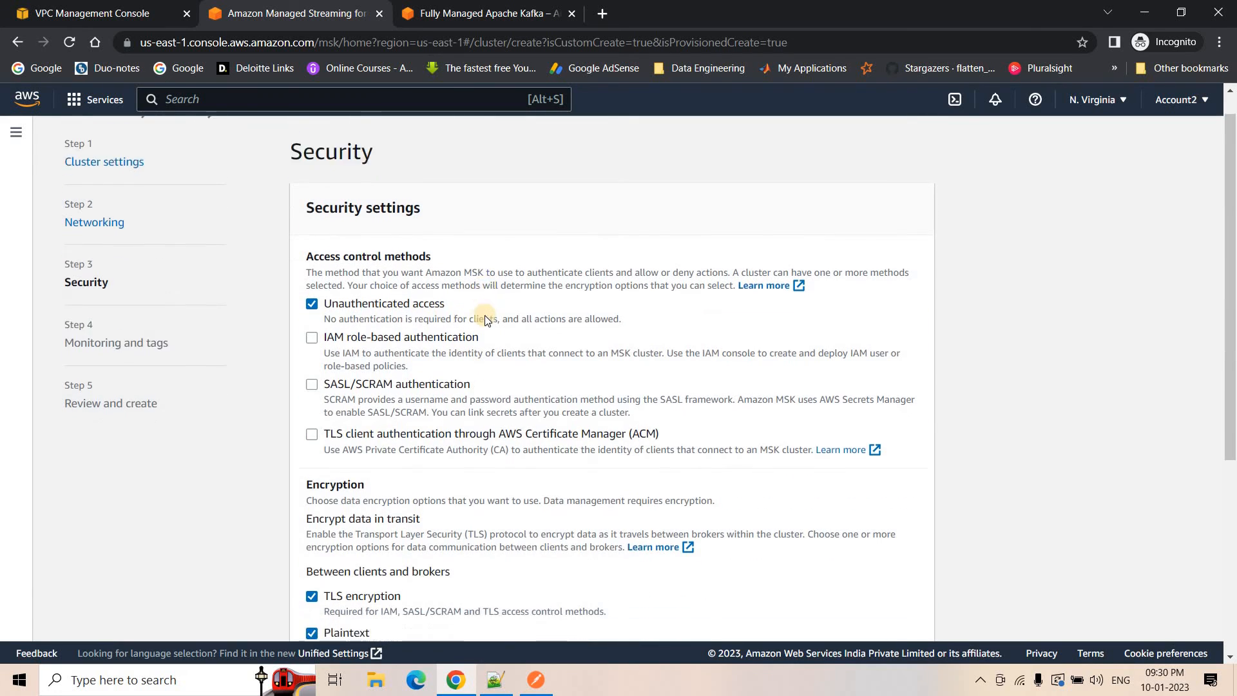
pyautogui.scroll(-4, 469, 328)
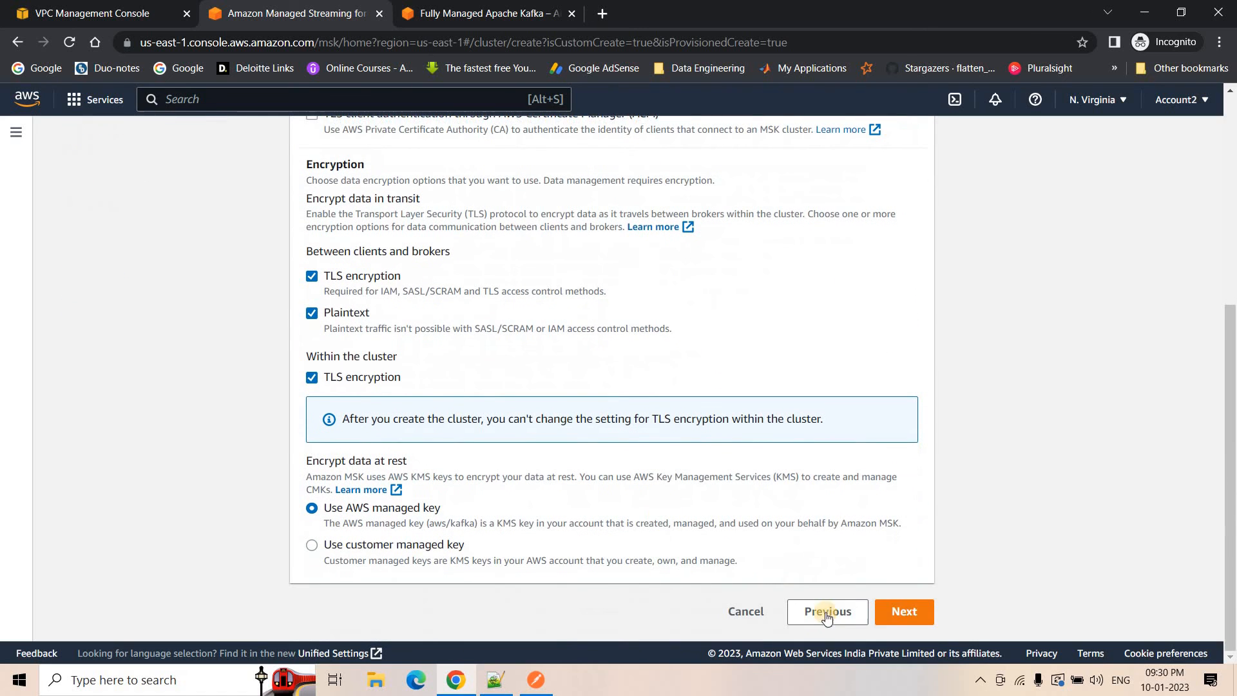
# Step: Keep basic monitoring without broker log delivery, and try to create the cluster from the review page
pyautogui.scroll(-7, 729, 550)
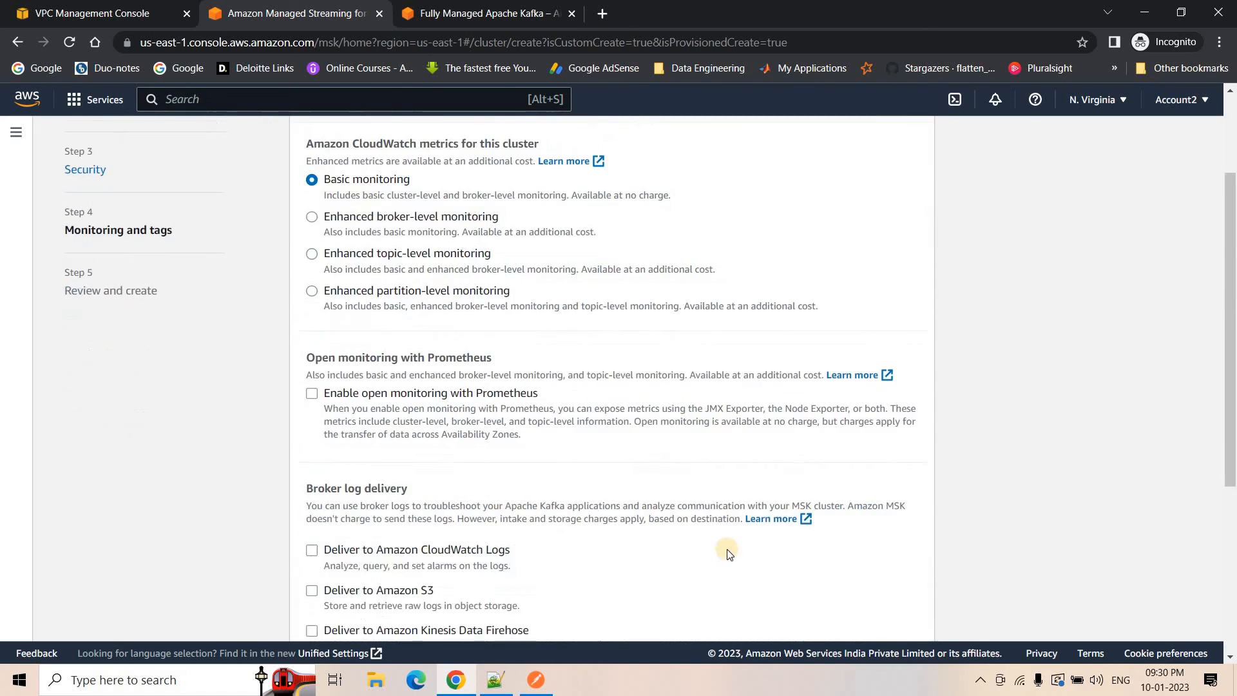
pyautogui.click(893, 614)
pyautogui.scroll(-20, 525, 414)
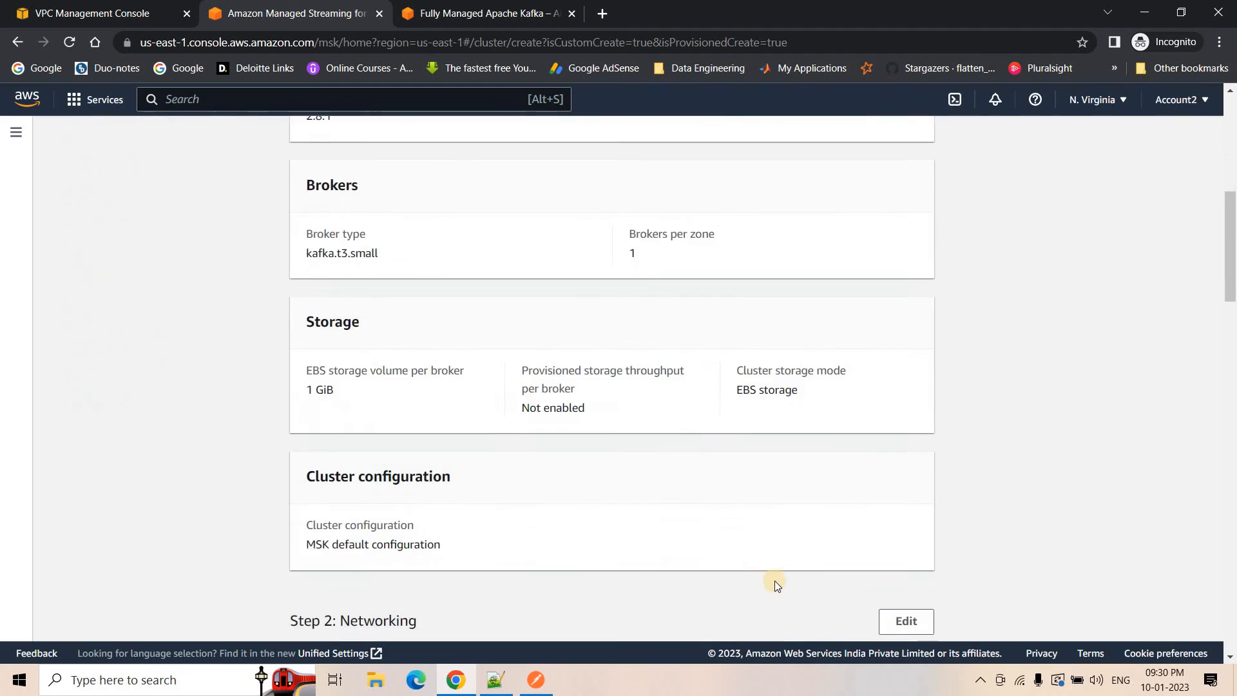
pyautogui.click(882, 617)
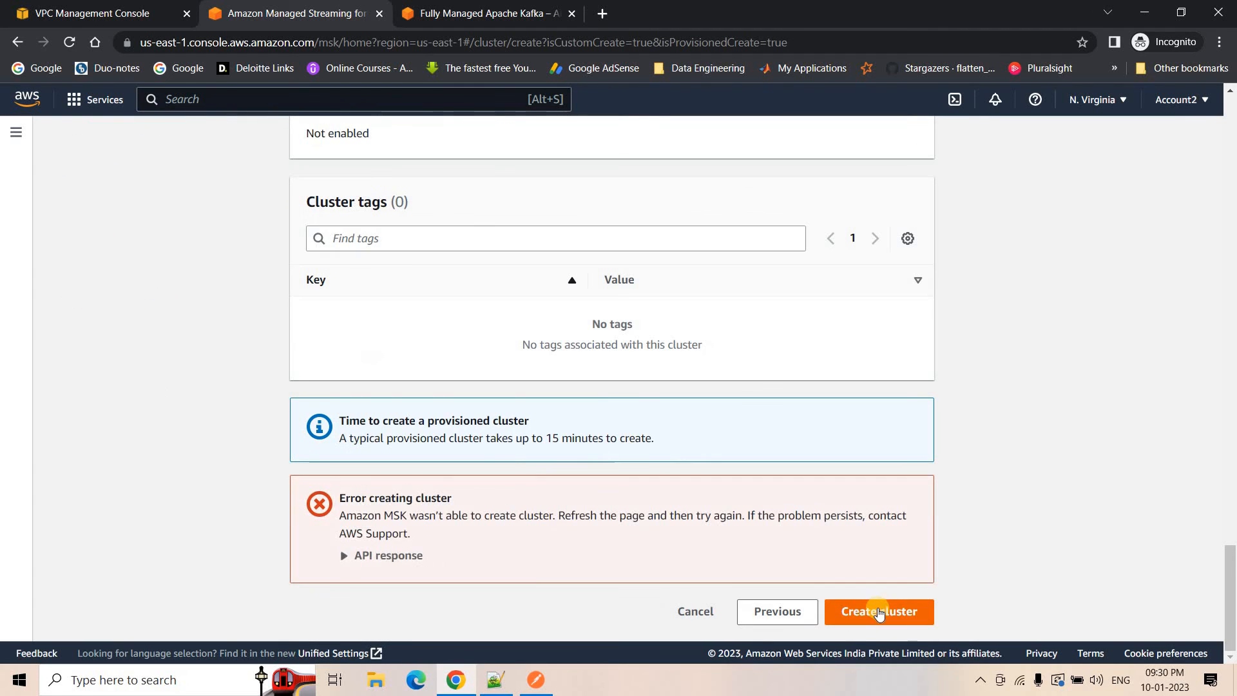
# Step: Expand the API response of the cluster creation error and read which availability zone it names
pyautogui.click(381, 556)
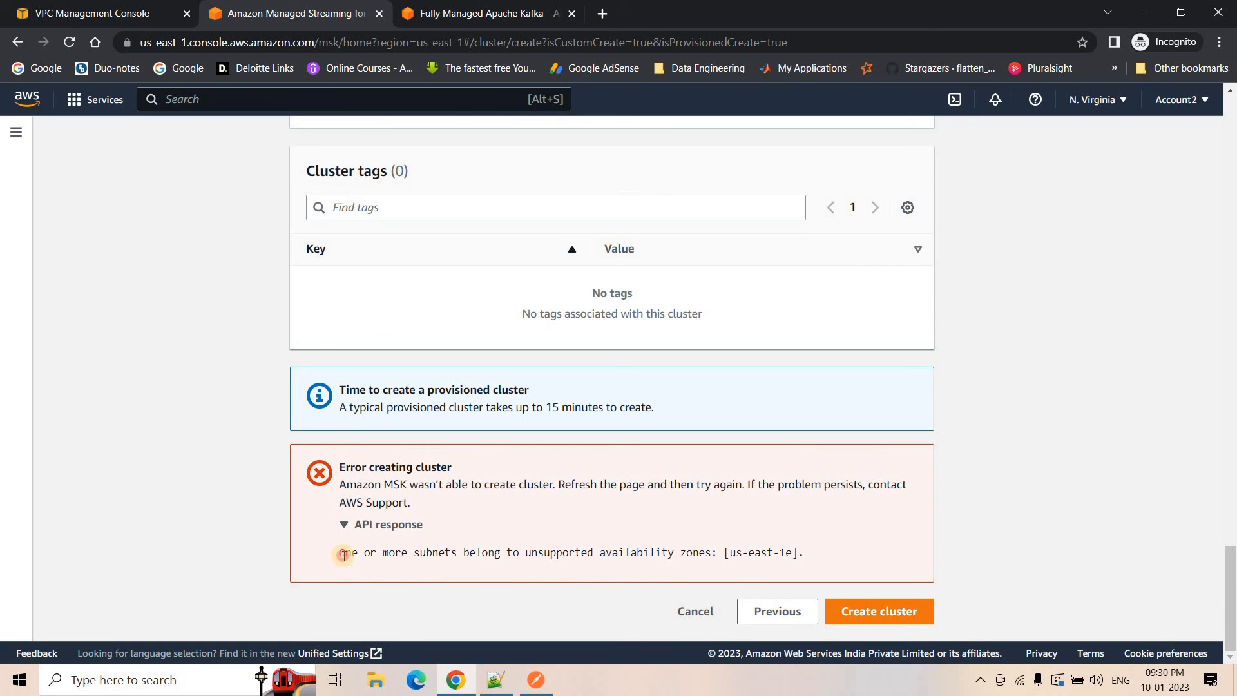
pyautogui.moveTo(448, 555); pyautogui.dragTo(491, 556)
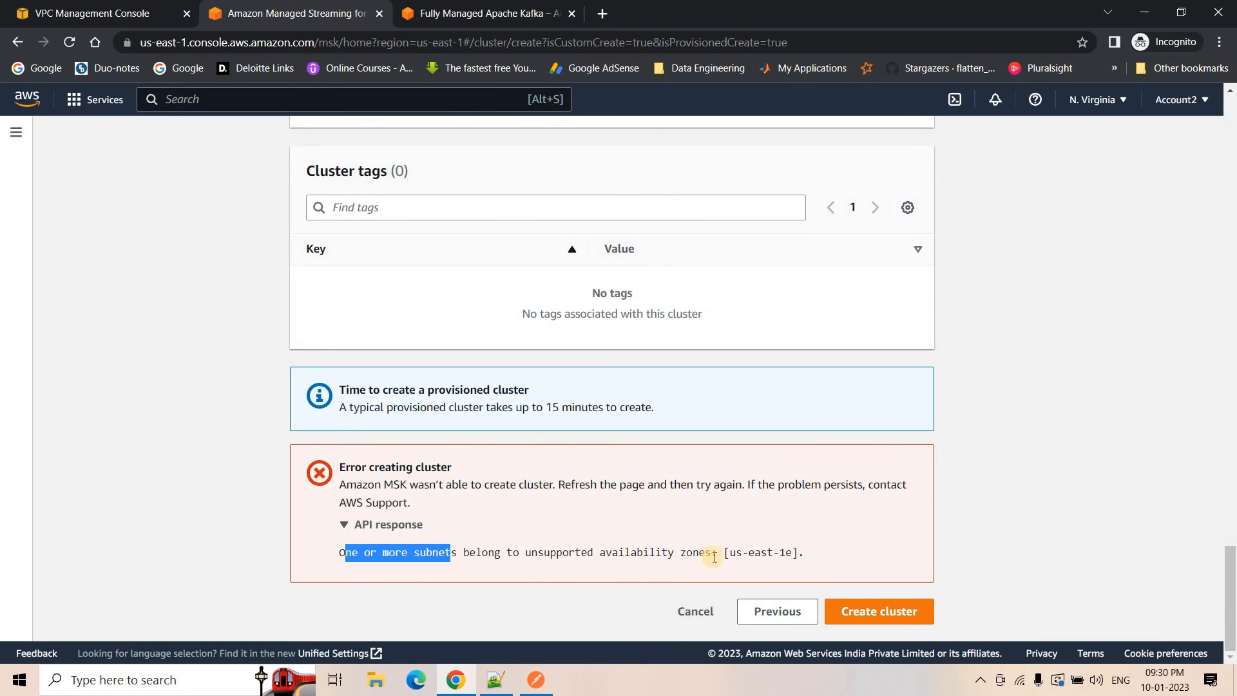
pyautogui.moveTo(736, 555); pyautogui.dragTo(787, 554)
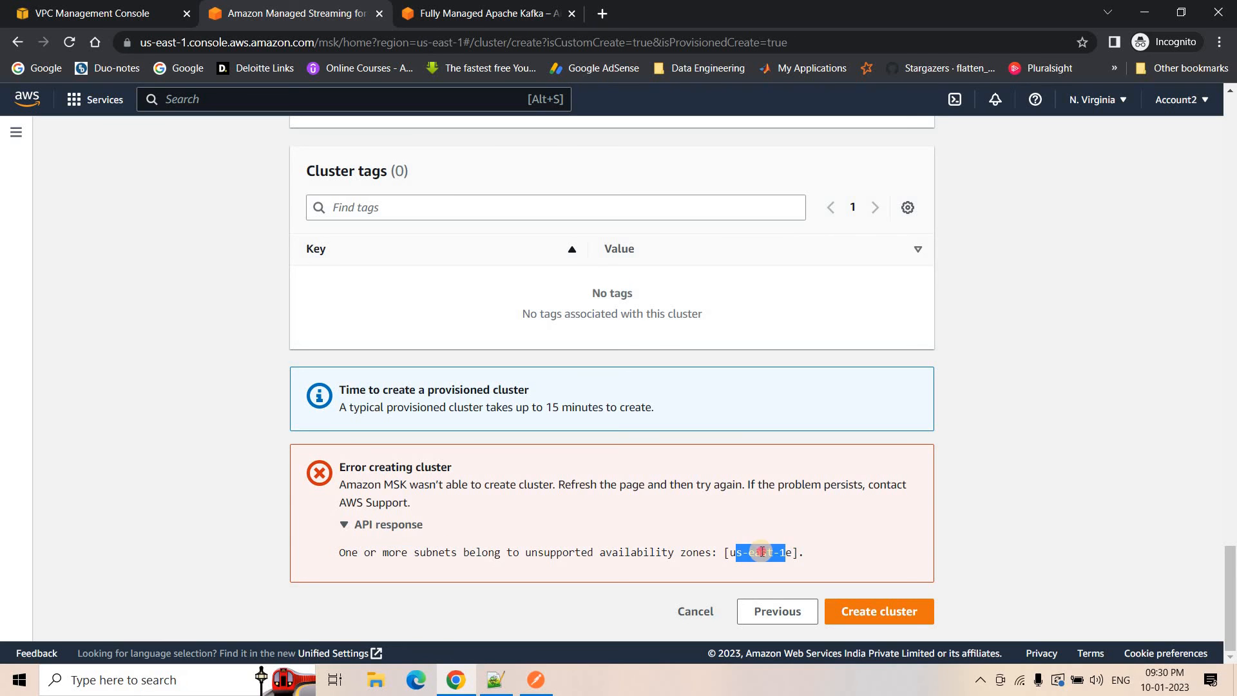
pyautogui.click(762, 552)
# Step: Switch to the VPC console, open the details of Public-Subnet-A and copy the subnet's name
pyautogui.click(26, 6)
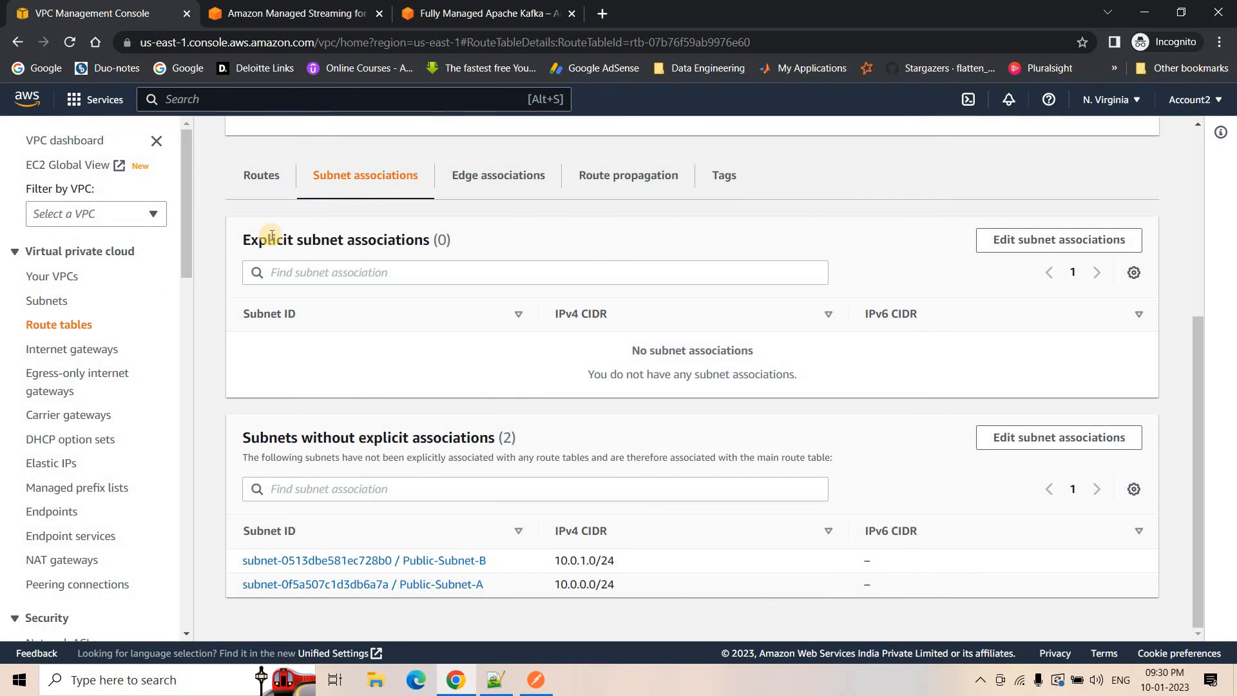
pyautogui.scroll(5, 516, 297)
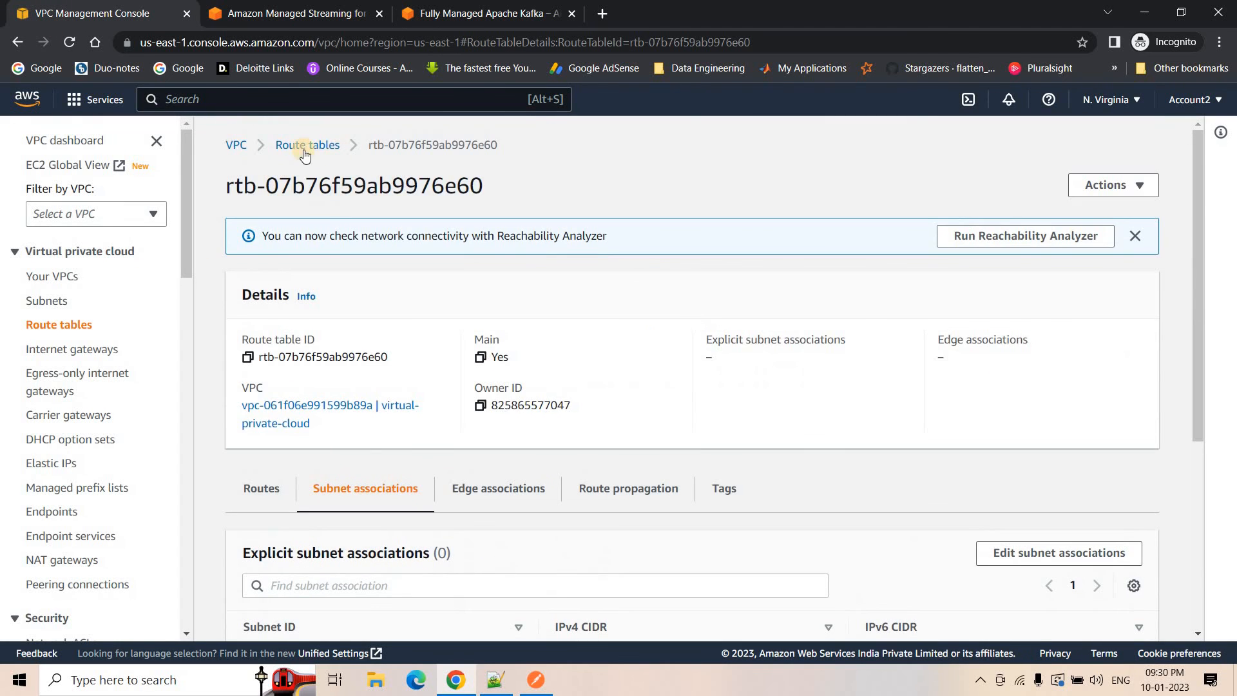
pyautogui.click(47, 301)
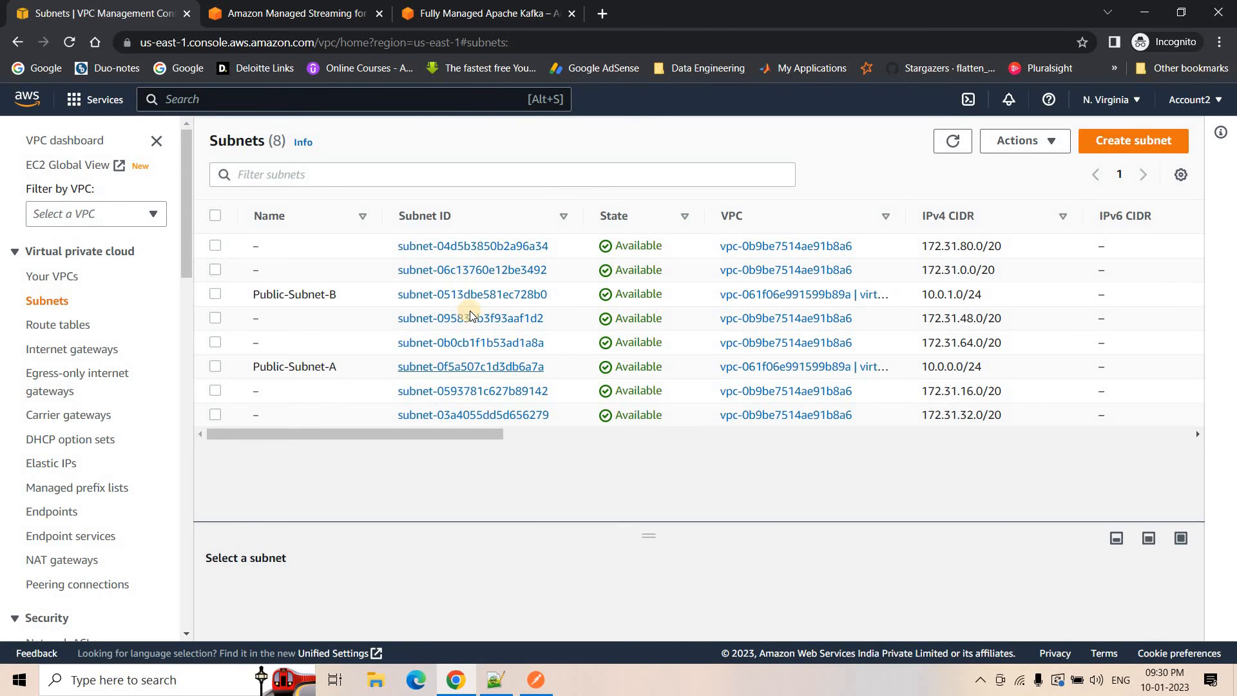
pyautogui.click(455, 367)
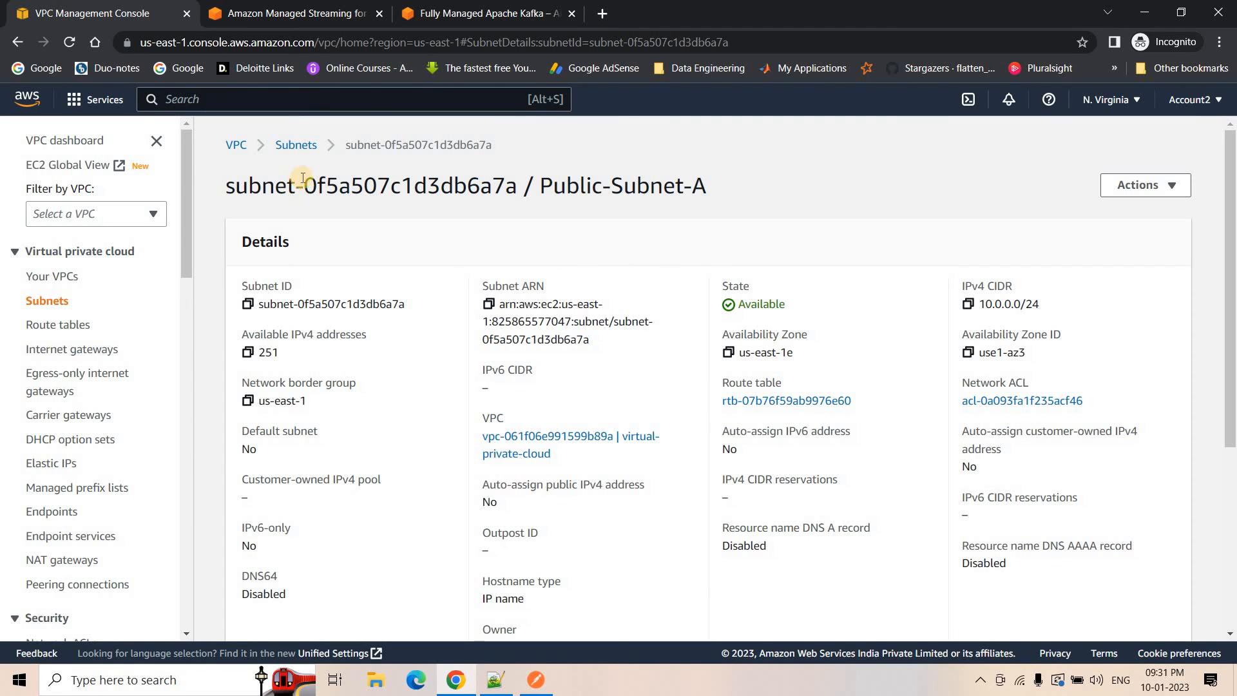
pyautogui.moveTo(763, 187); pyautogui.dragTo(540, 188)
pyautogui.hotkey('ctrl', 'c')
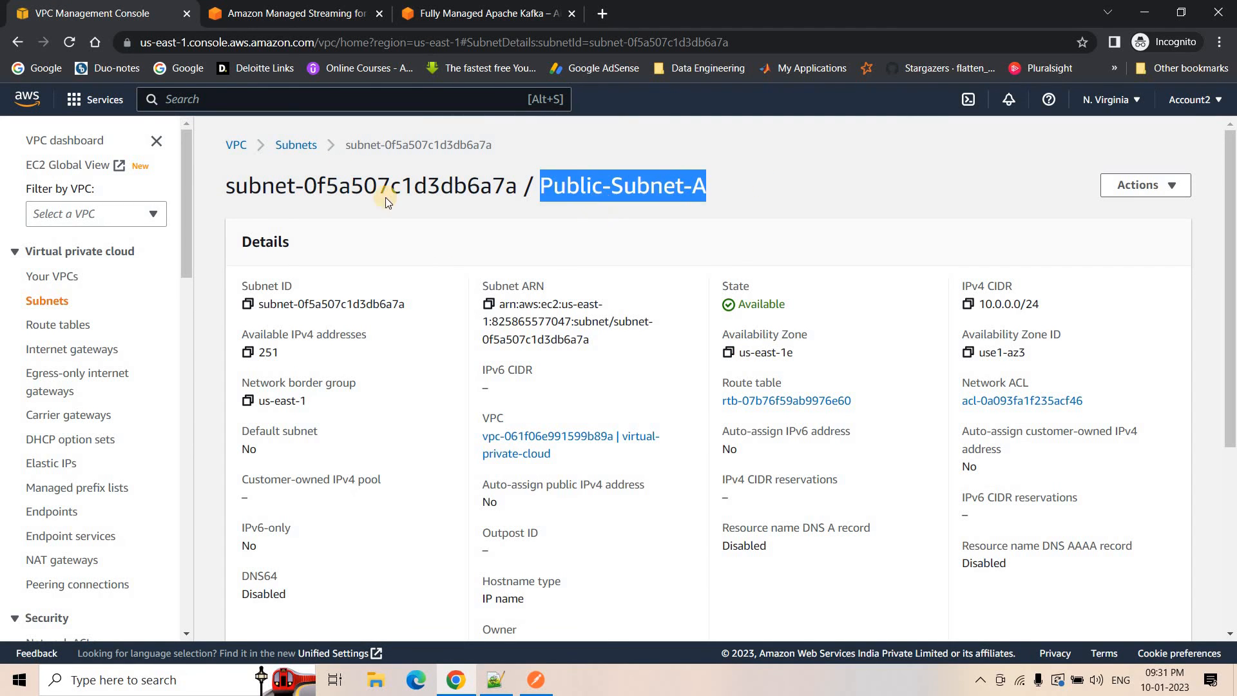
# Step: Delete Public-Subnet-A from the subnets list, confirming the deletion with "delete"
pyautogui.click(307, 146)
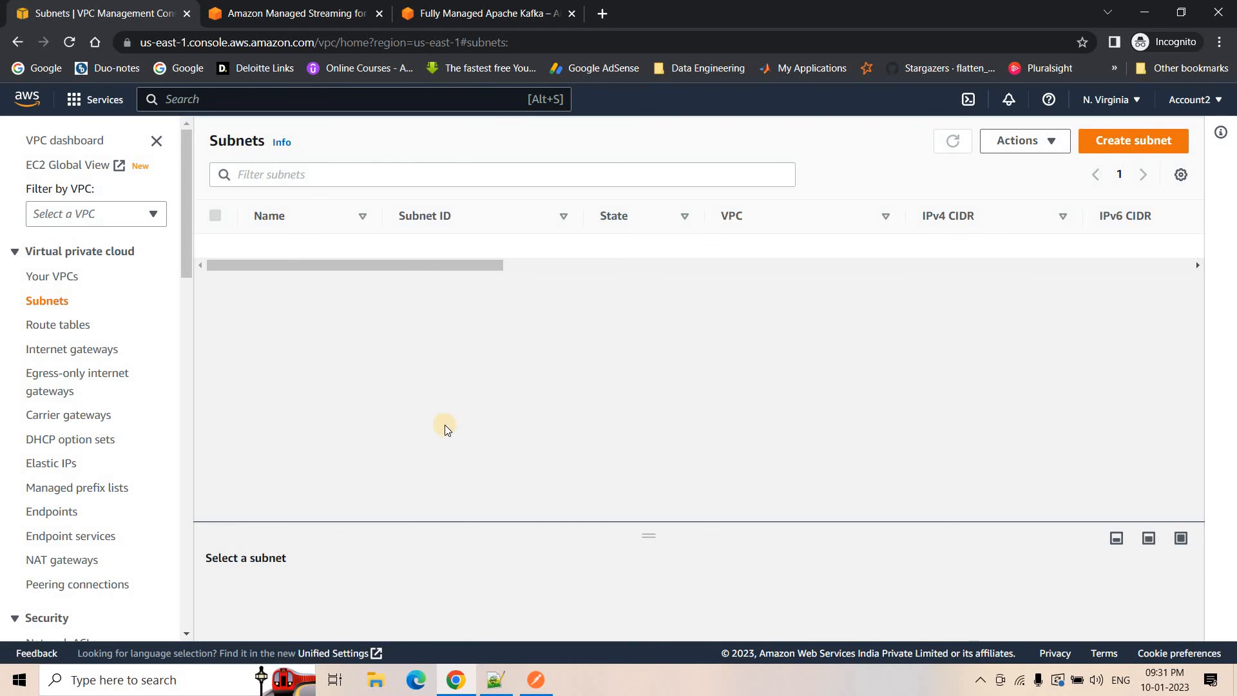
pyautogui.click(1014, 151)
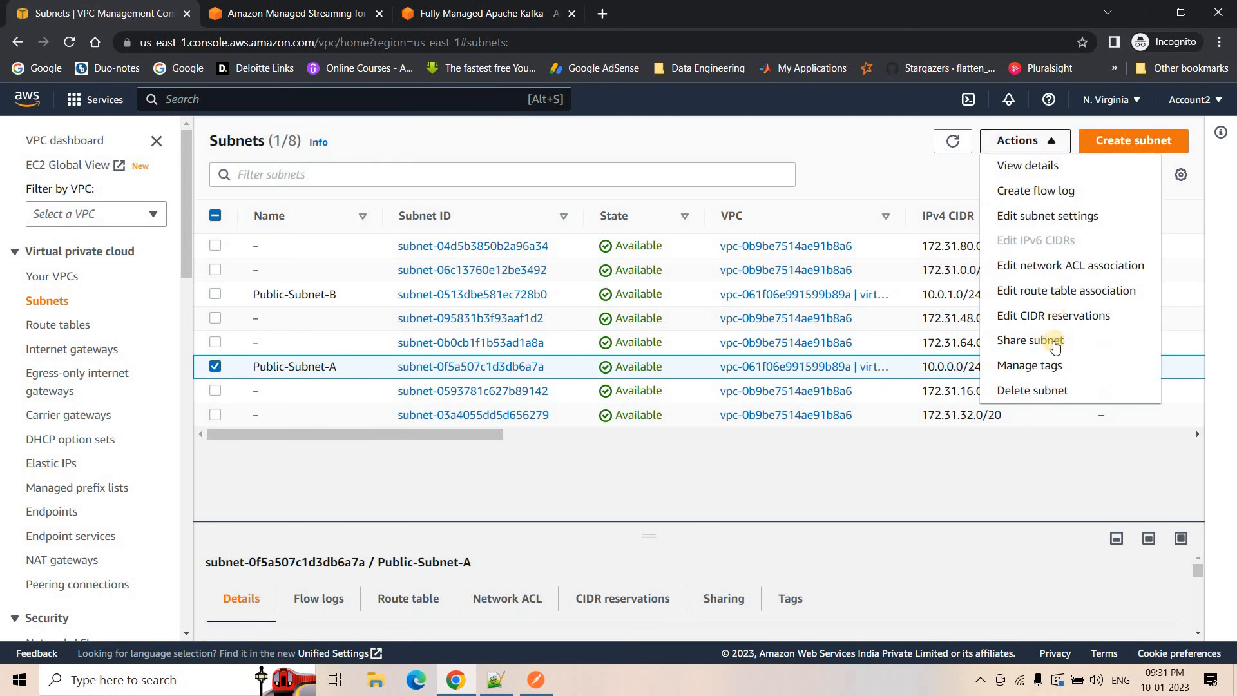
pyautogui.click(1037, 389)
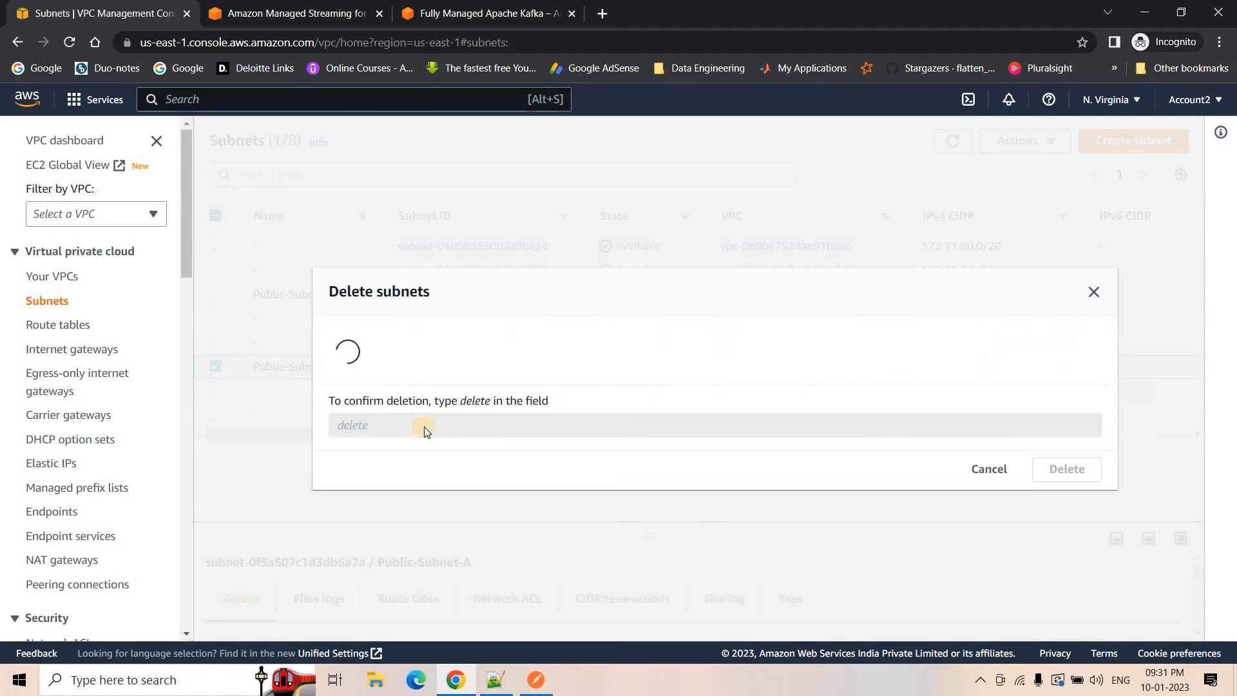
pyautogui.click(396, 445)
pyautogui.write('delete')
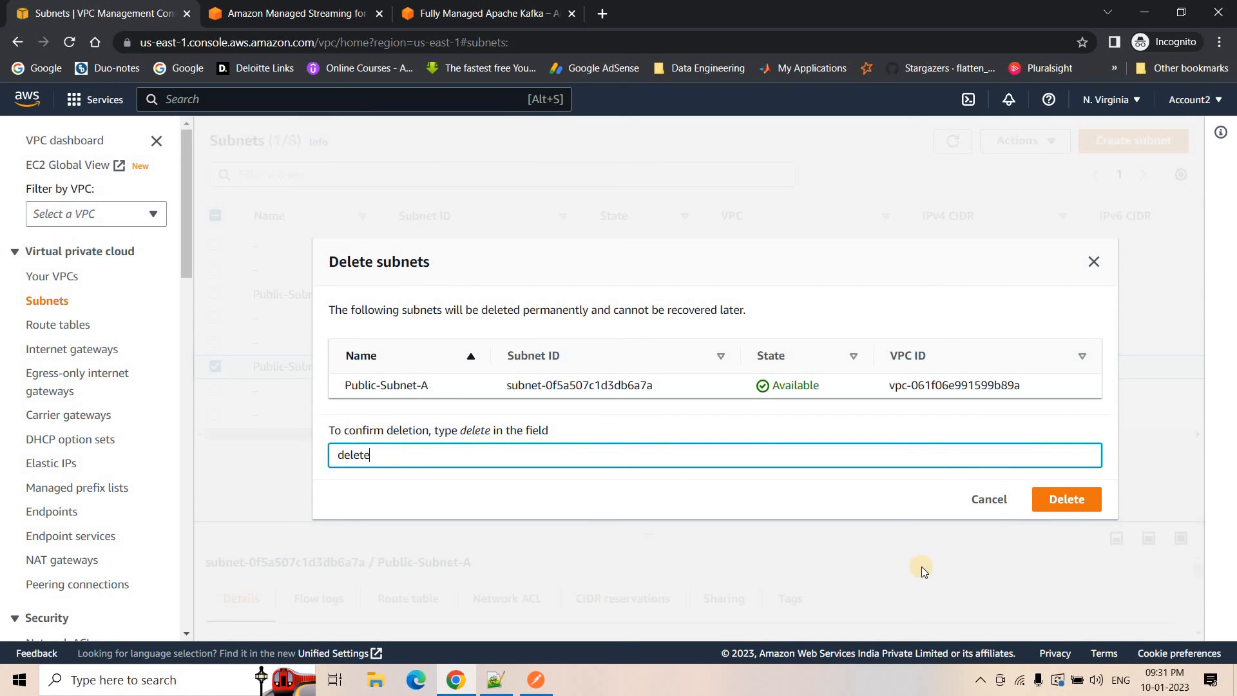
pyautogui.click(1038, 497)
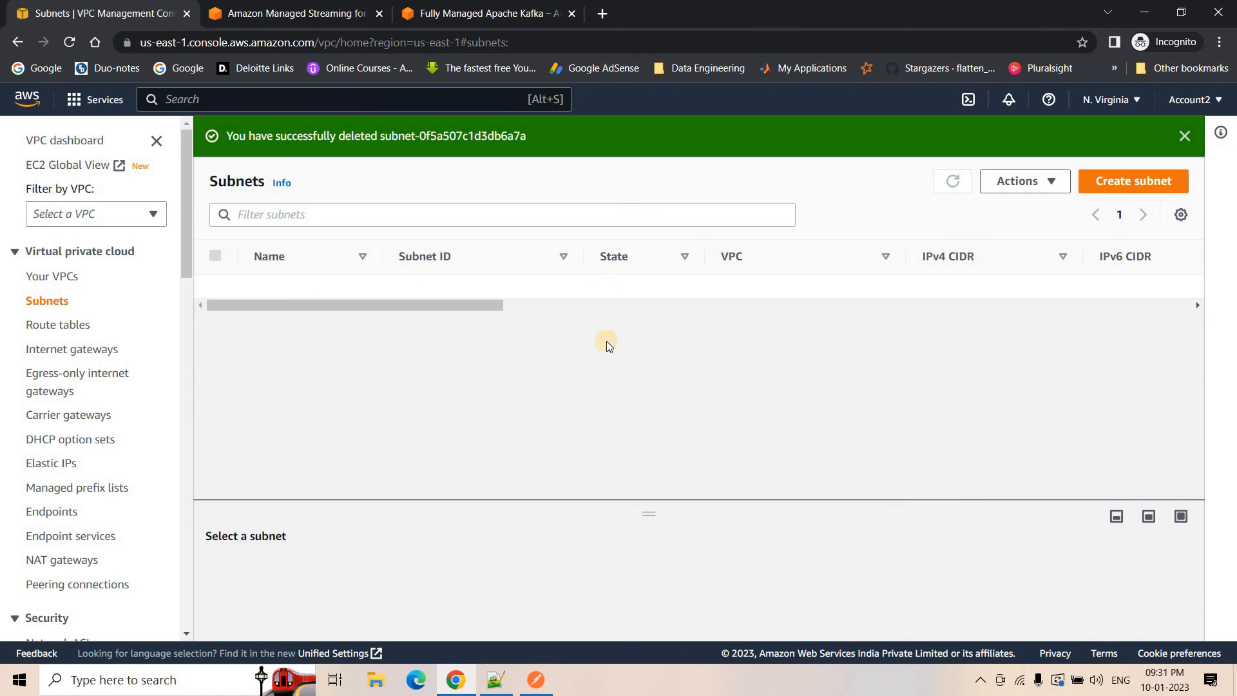
# Step: Start a new subnet in the virtual-private-cloud VPC, named Public-Subnet-A and placed in availability zone us-east-1b
pyautogui.click(1139, 195)
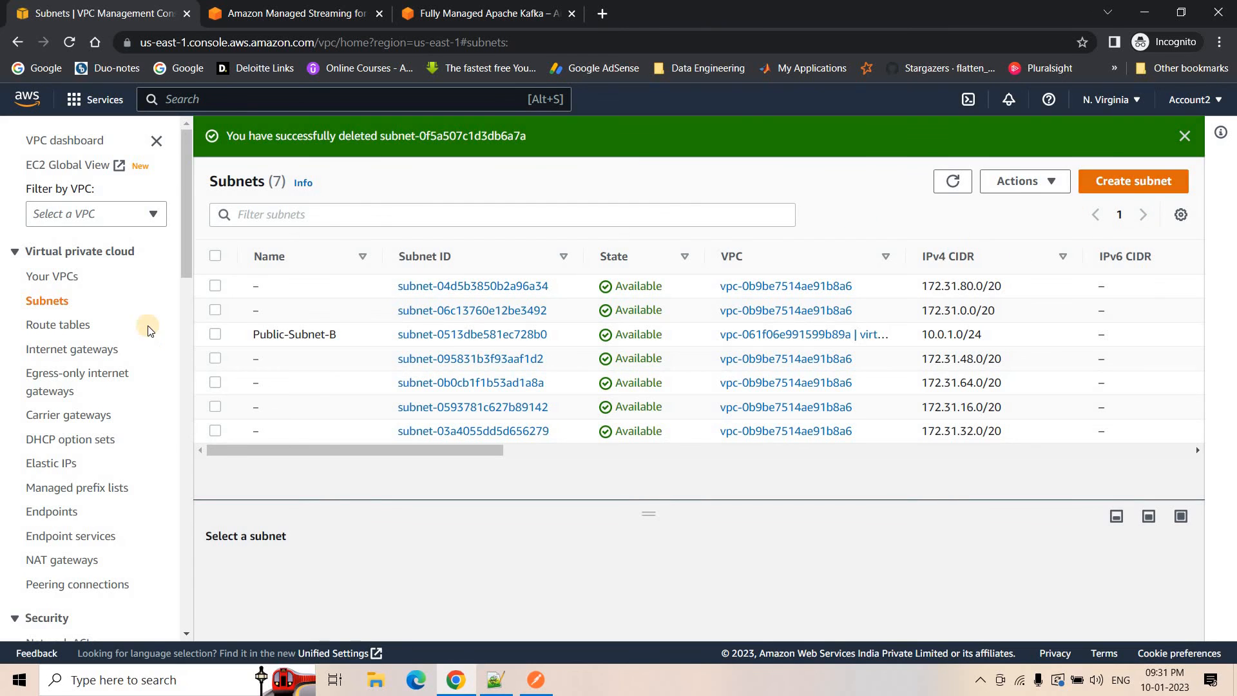
pyautogui.click(123, 317)
pyautogui.click(180, 424)
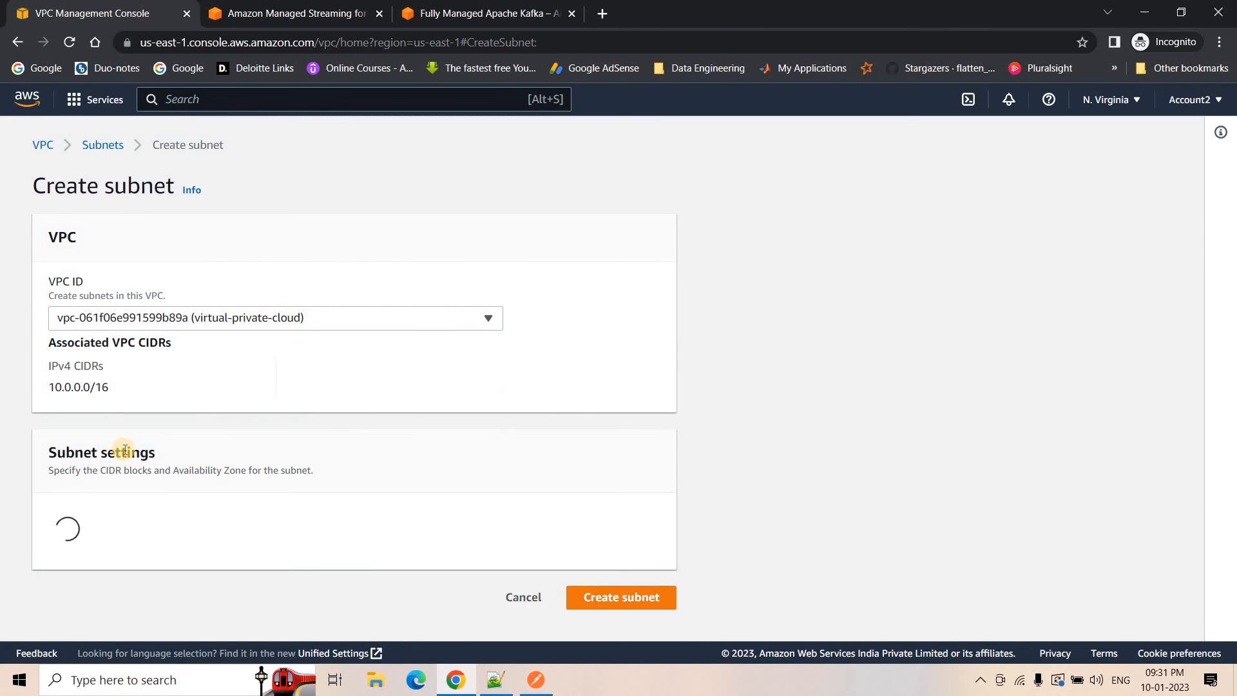
pyautogui.scroll(-3, 111, 367)
pyautogui.click(116, 365)
pyautogui.hotkey('ctrl', 'v')
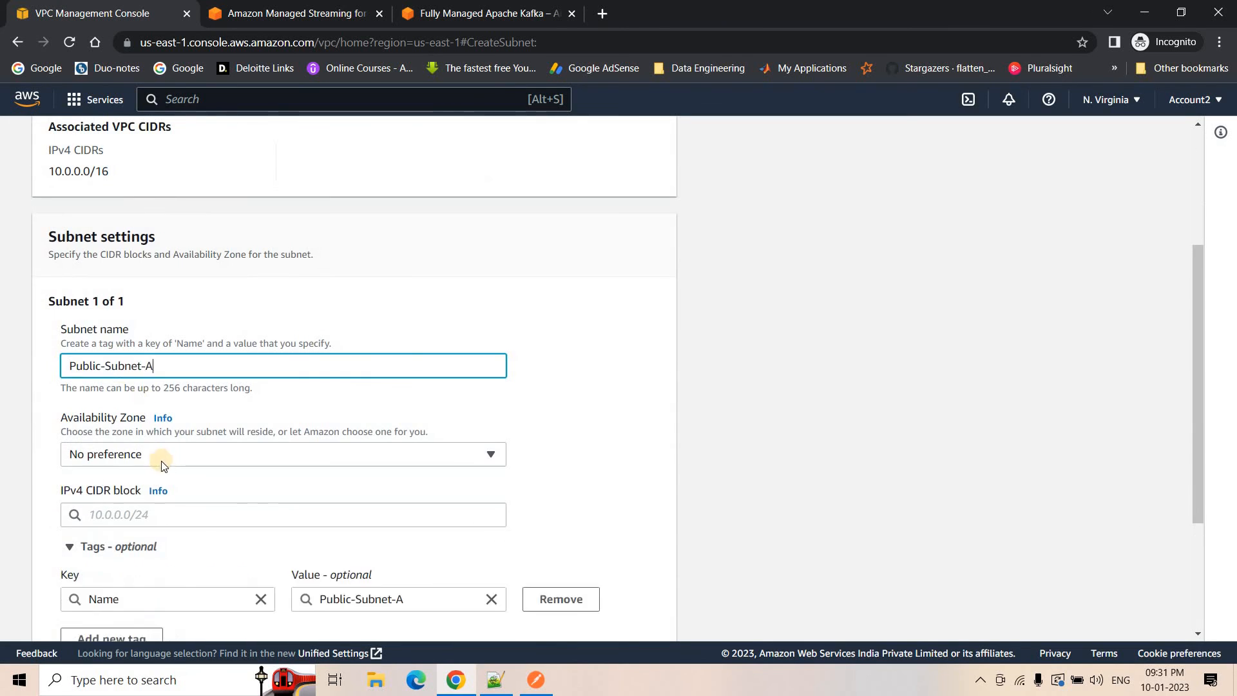
pyautogui.click(206, 454)
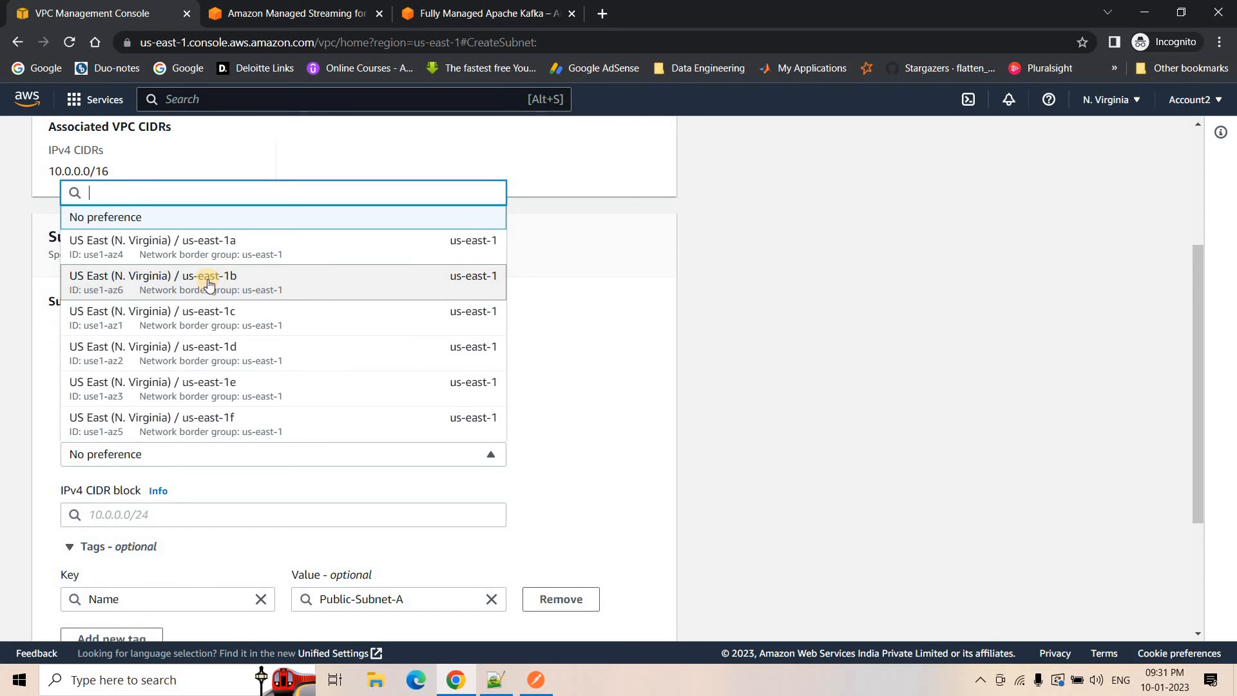
pyautogui.click(270, 283)
# Step: Copy Public-Subnet-A's address range from the Notepad++ notes and set the subnet's IPv4 CIDR block to 10.0.0.0/24
pyautogui.scroll(-1, 172, 329)
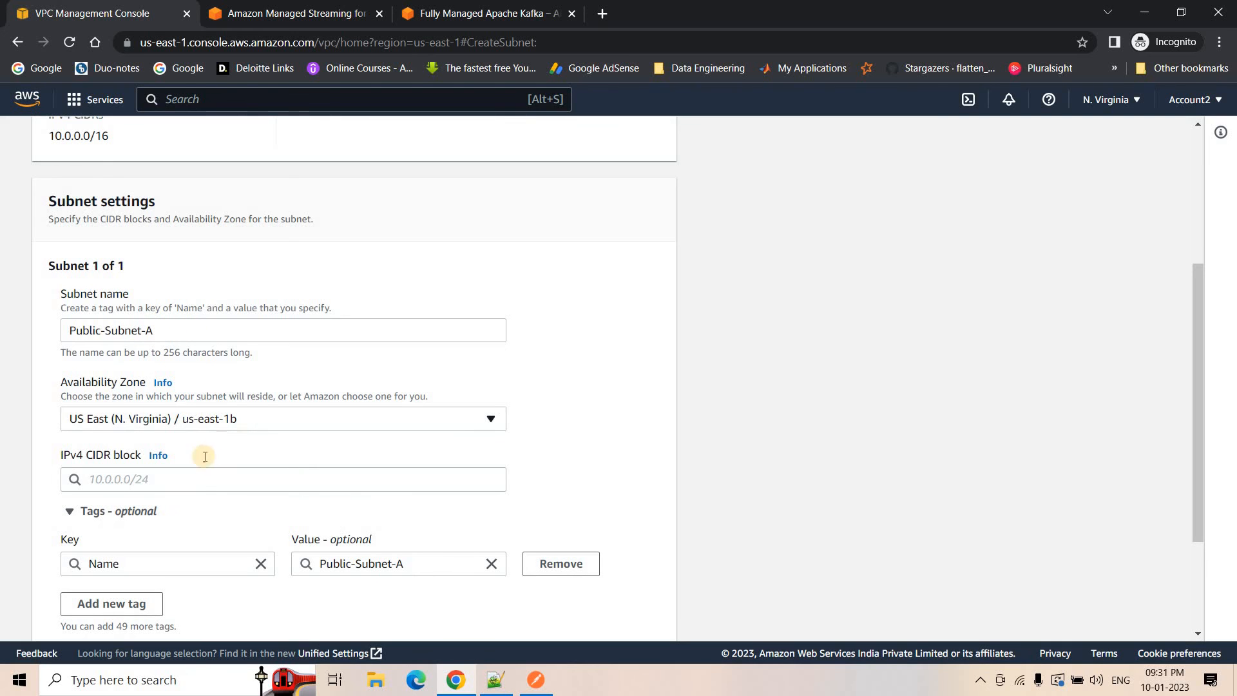
pyautogui.scroll(-1, 493, 566)
pyautogui.hotkey('alt', 'Tab')
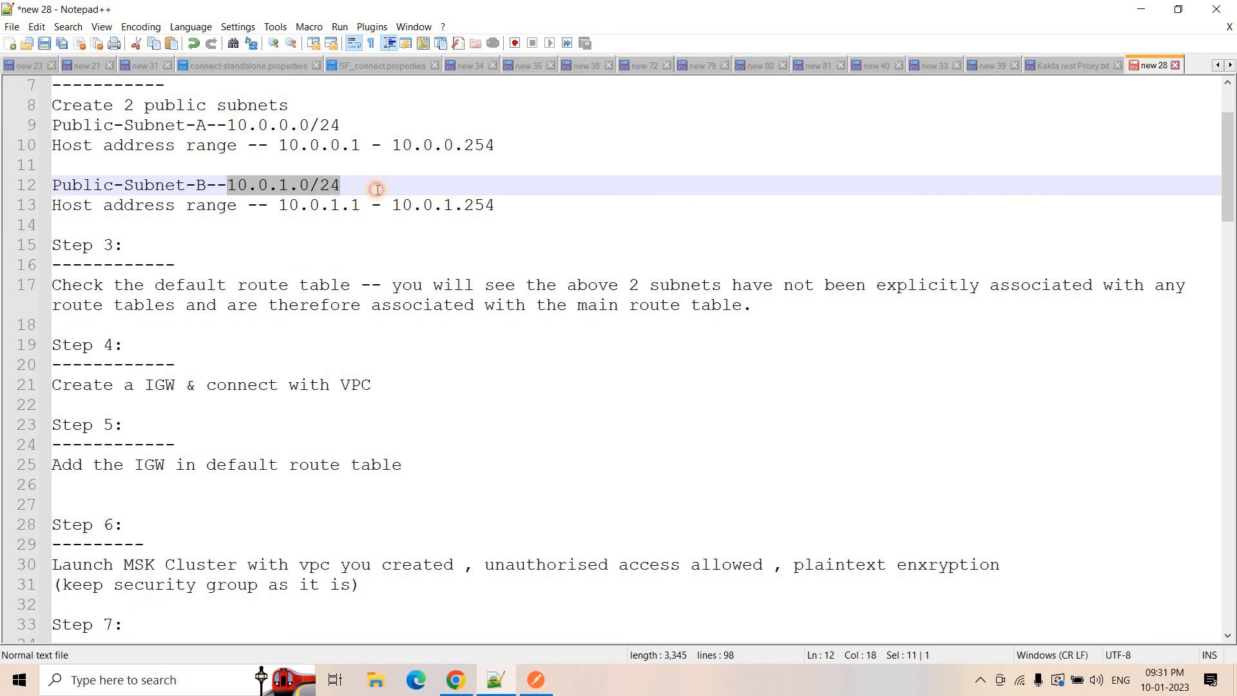
pyautogui.moveTo(340, 125); pyautogui.dragTo(229, 129)
pyautogui.hotkey('ctrl', 'c')
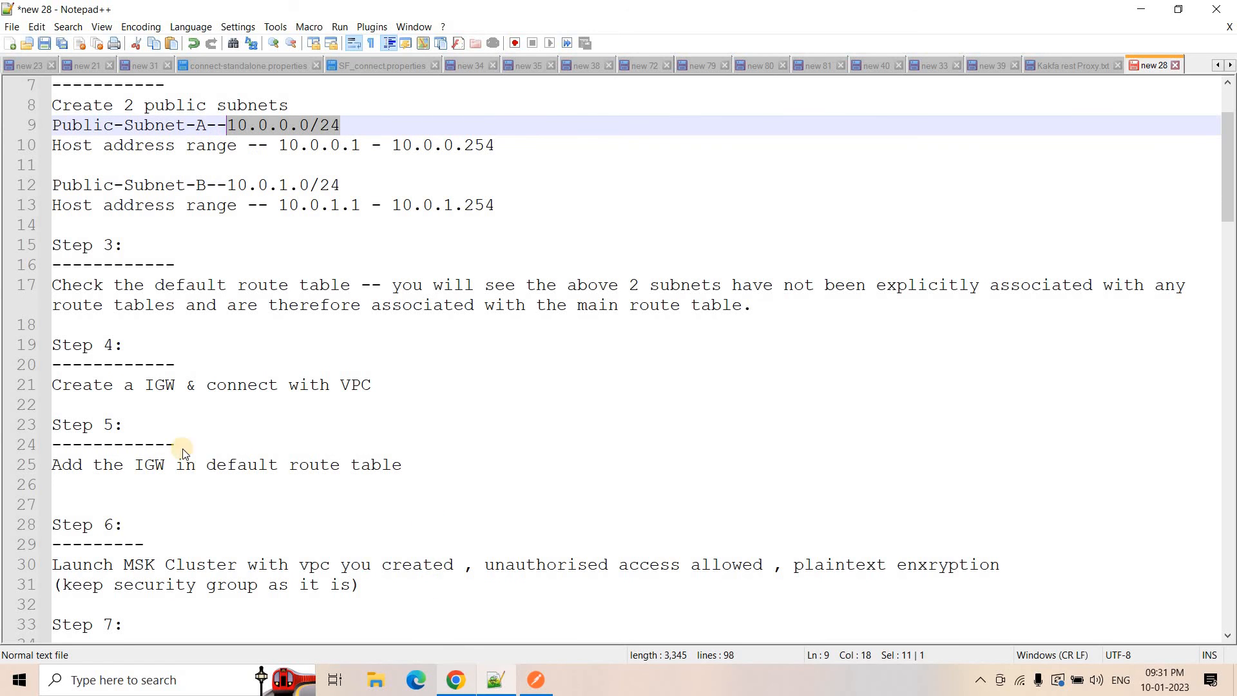
pyautogui.click(456, 680)
pyautogui.click(157, 437)
pyautogui.hotkey('ctrl', 'v')
pyautogui.click(129, 461)
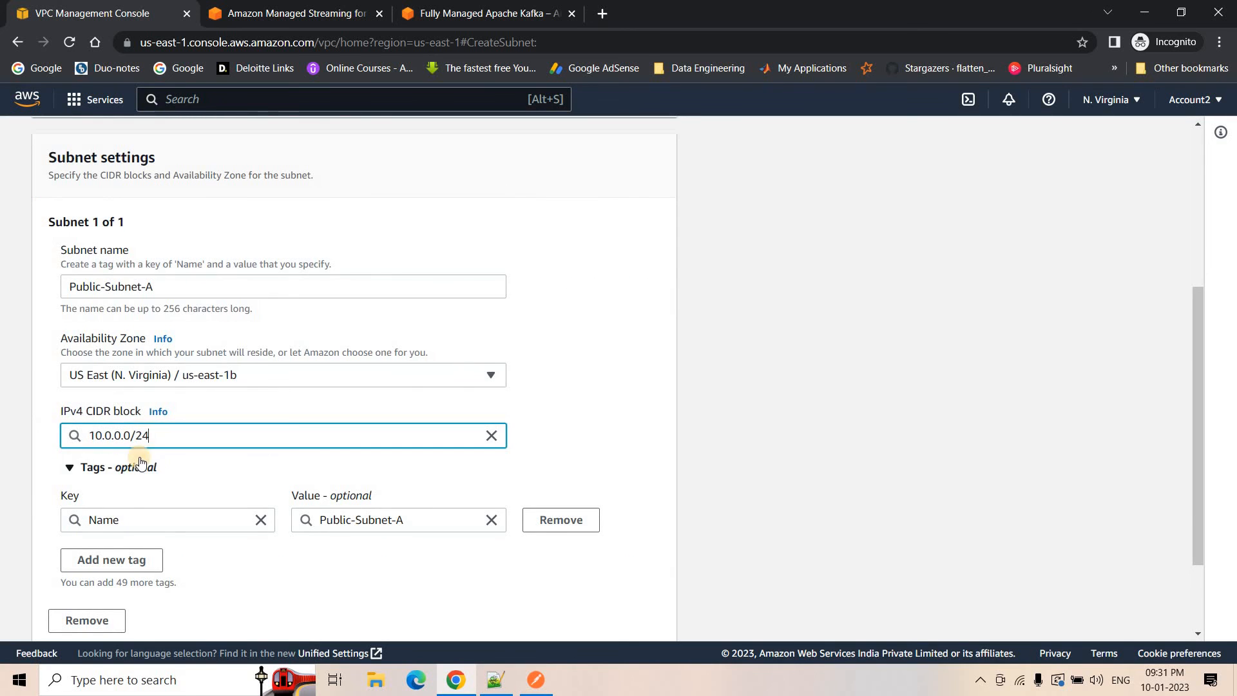
# Step: Create the subnet and clear the subnet ID filter to list all subnets
pyautogui.scroll(-2, 284, 500)
pyautogui.click(652, 614)
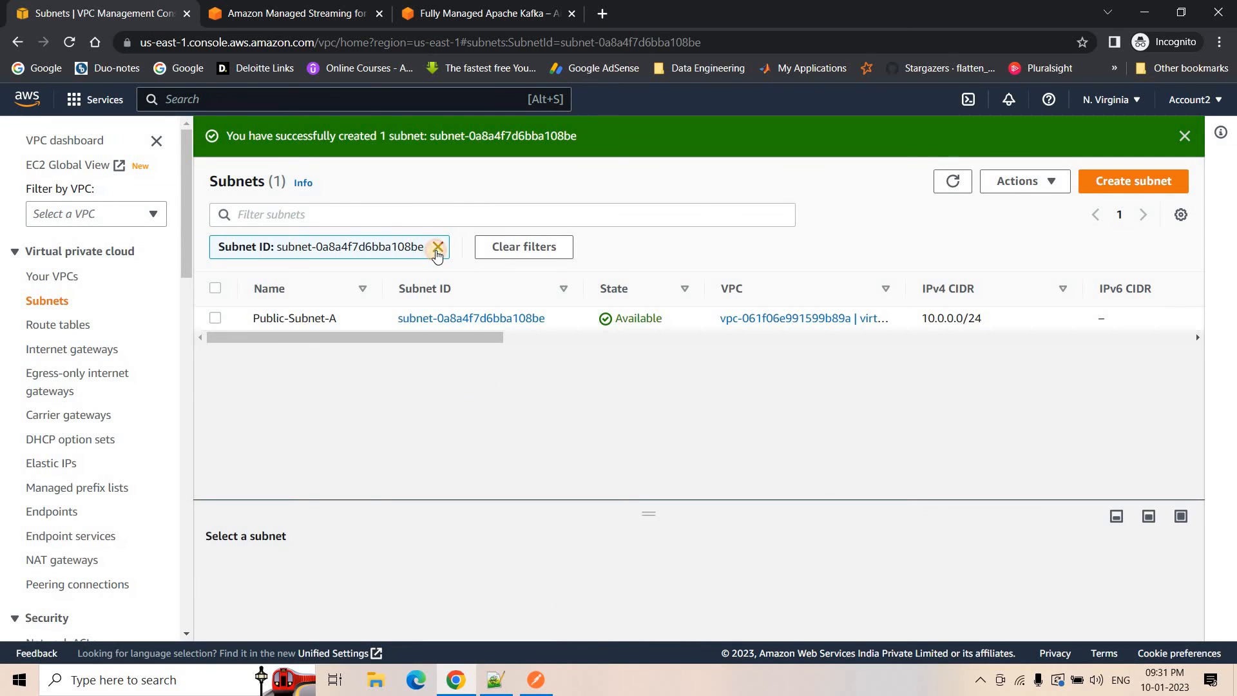
pyautogui.click(437, 247)
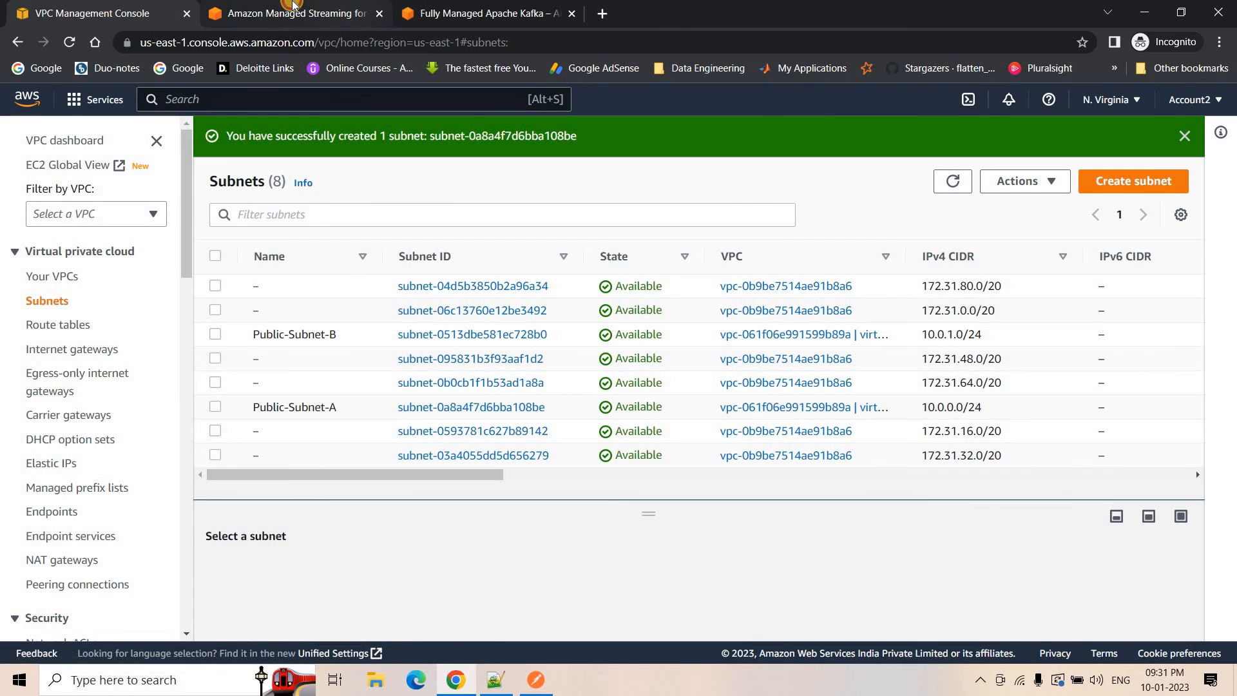
# Step: Return to the unfinished MSK cluster setup and go back through its pages to the Networking settings for the zones
pyautogui.click(292, 12)
pyautogui.click(776, 611)
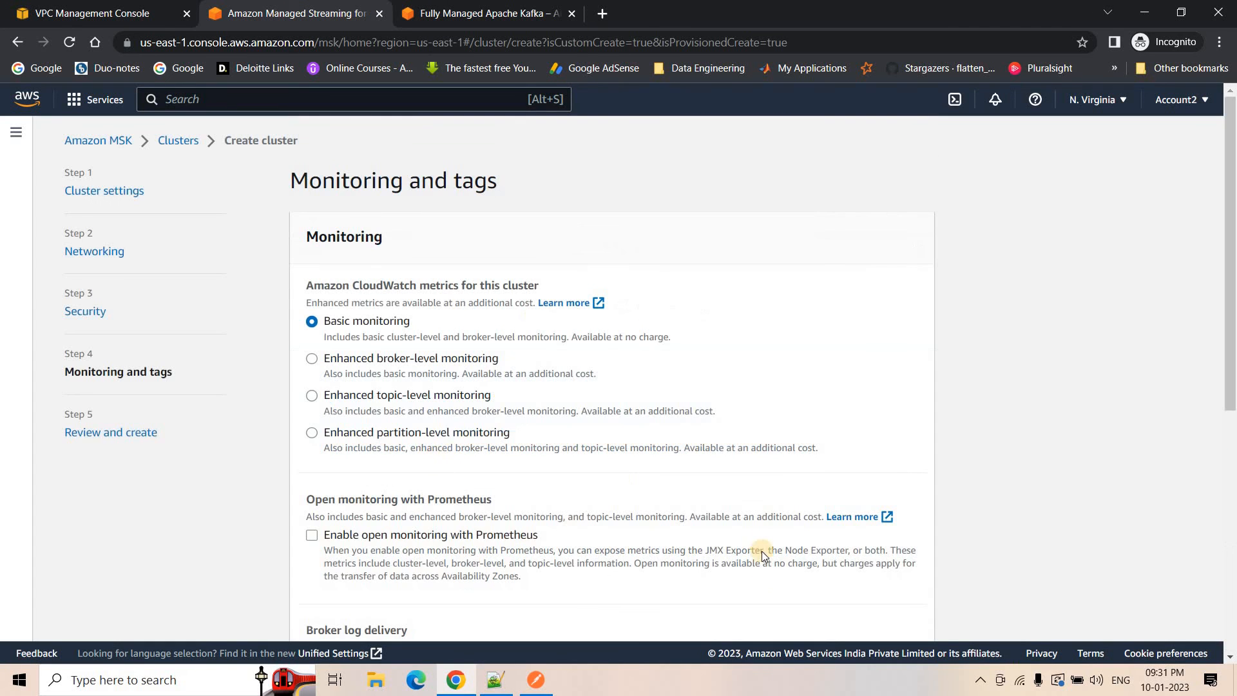
pyautogui.scroll(-7, 761, 551)
pyautogui.click(828, 611)
pyautogui.scroll(-5, 833, 615)
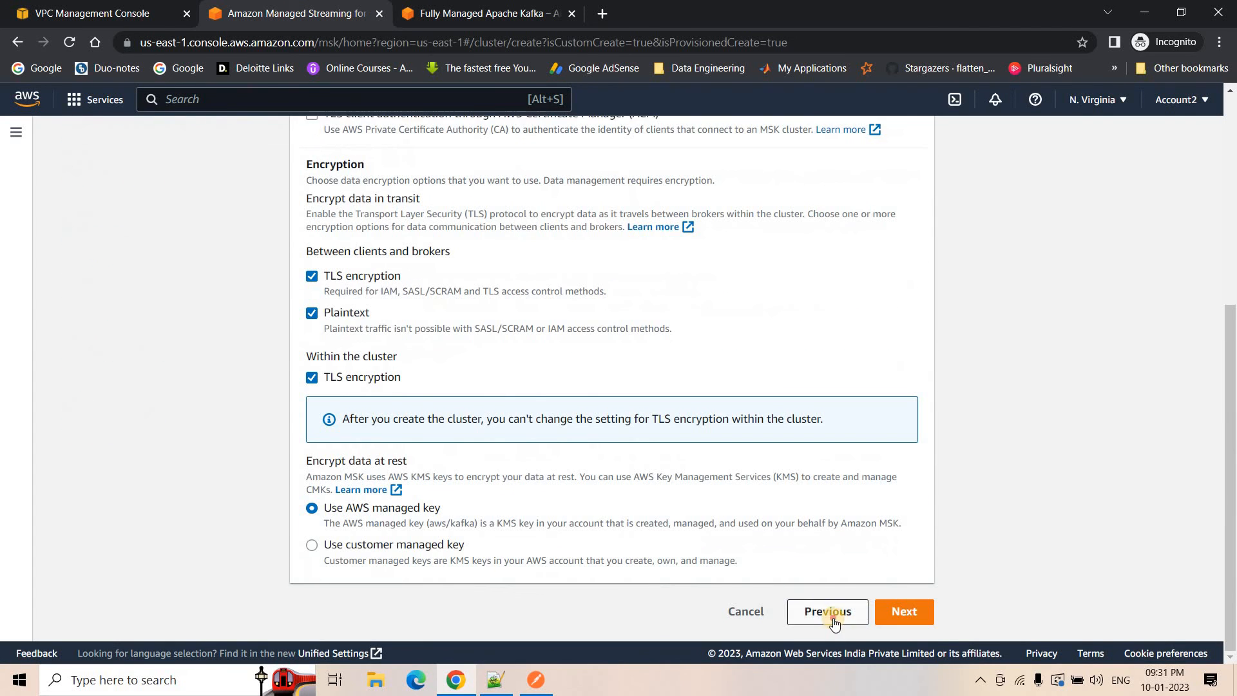
pyautogui.click(828, 612)
pyautogui.scroll(-4, 386, 386)
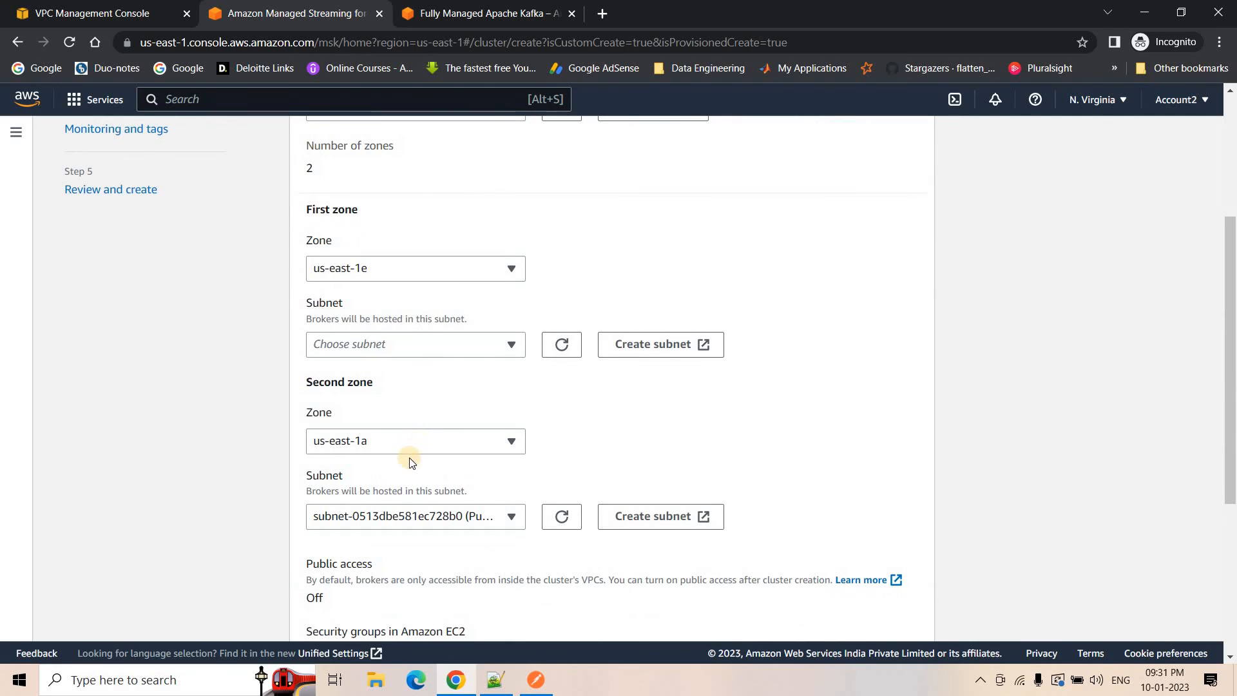
# Step: Set the first zone to us-east-1b with the new Public-Subnet-A, keeping Public-Subnet-B for the second zone us-east-1a
pyautogui.click(393, 268)
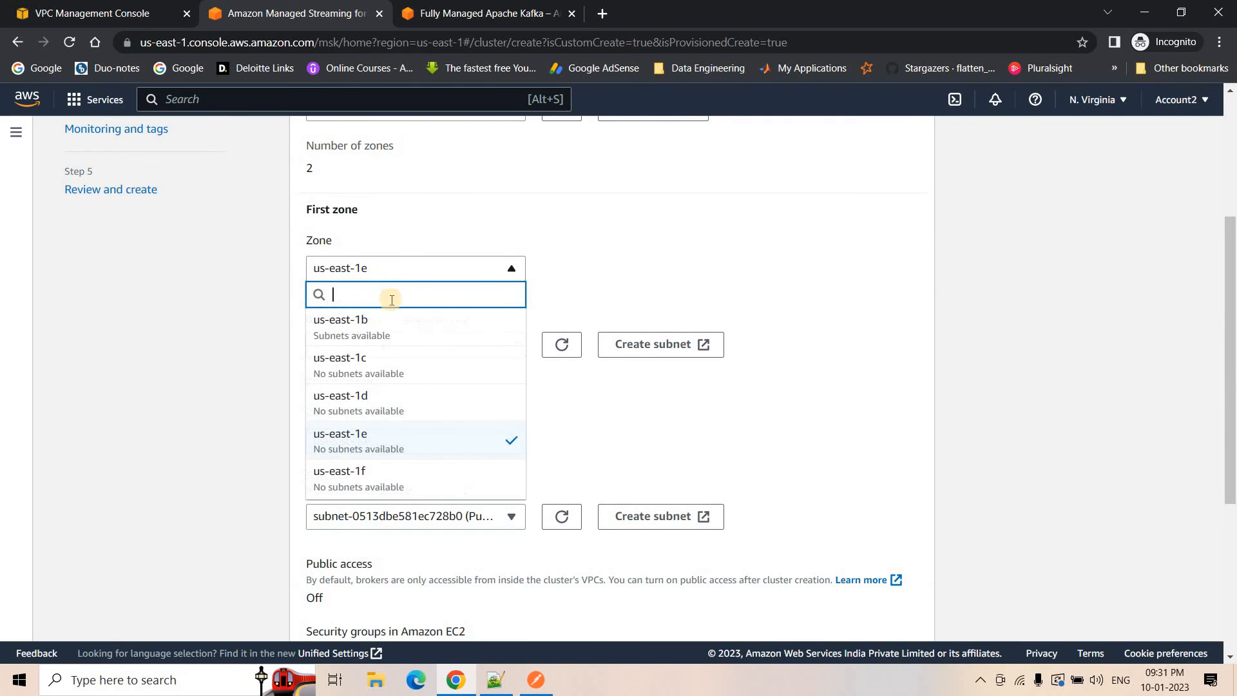
pyautogui.click(375, 336)
pyautogui.click(383, 345)
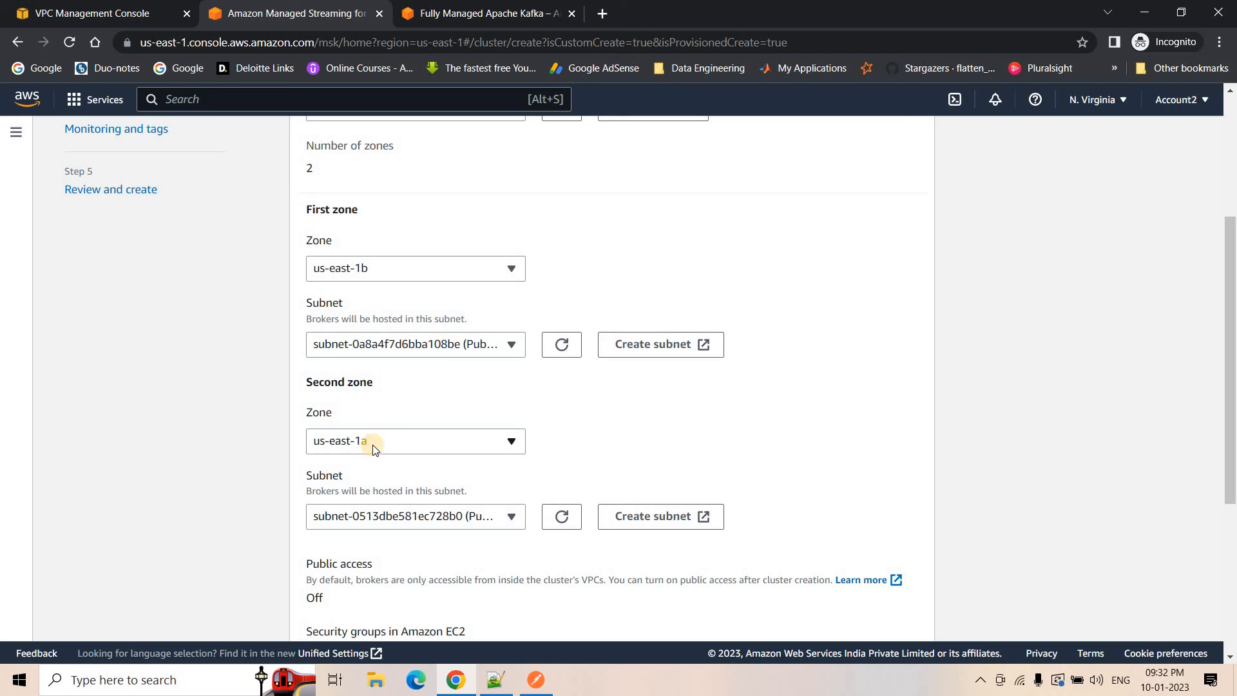
pyautogui.click(453, 518)
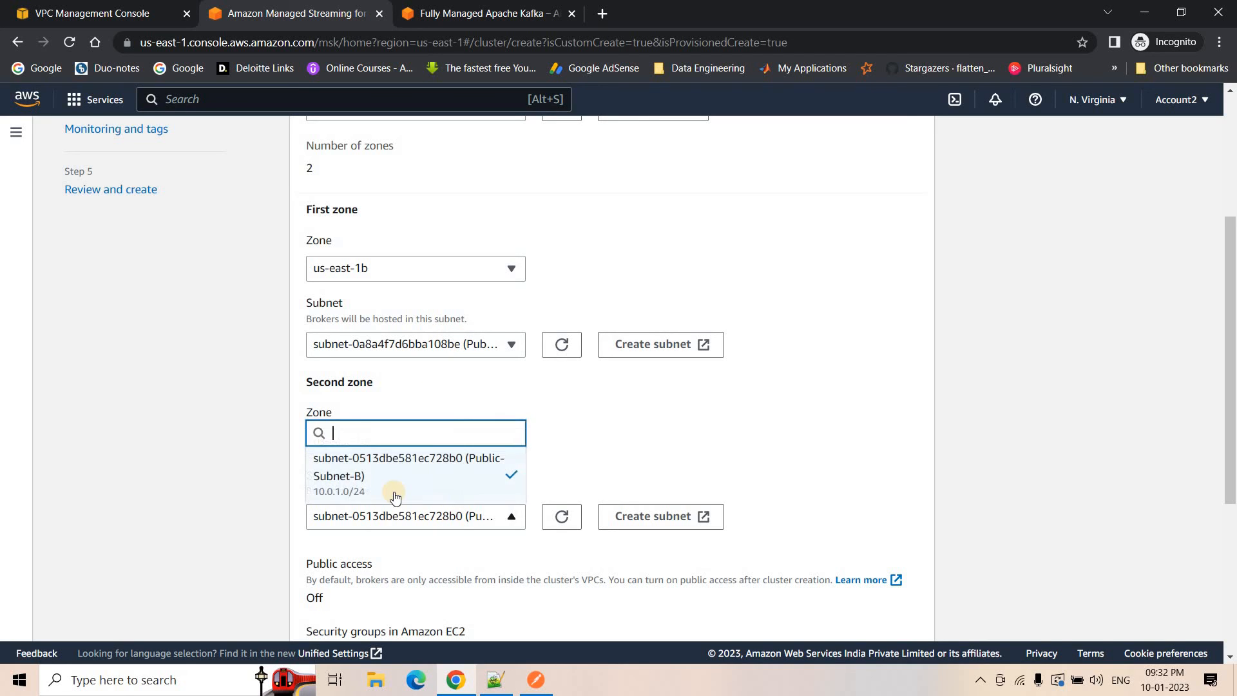
pyautogui.click(612, 458)
# Step: Keep the default security group and the existing security and monitoring settings, create the cluster, and open the clusters list
pyautogui.scroll(-5, 647, 477)
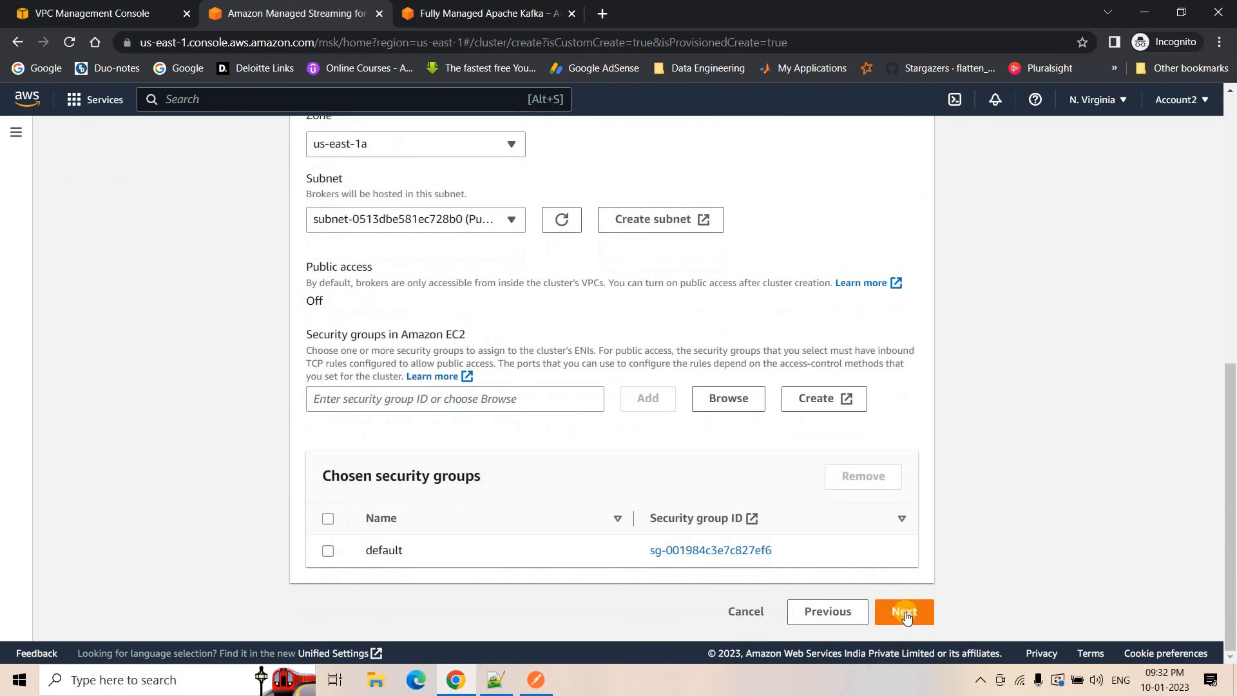
pyautogui.click(904, 612)
pyautogui.scroll(-5, 904, 606)
pyautogui.click(904, 612)
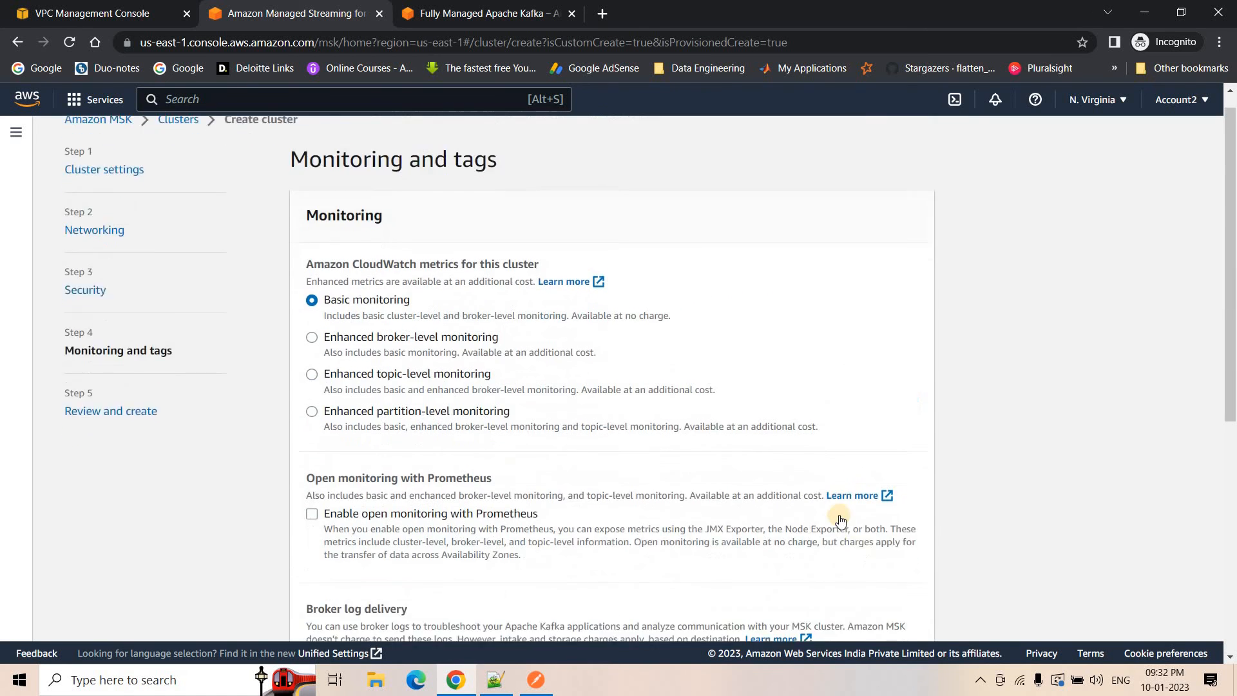
pyautogui.scroll(-10, 839, 514)
pyautogui.click(905, 611)
pyautogui.scroll(-20, 788, 457)
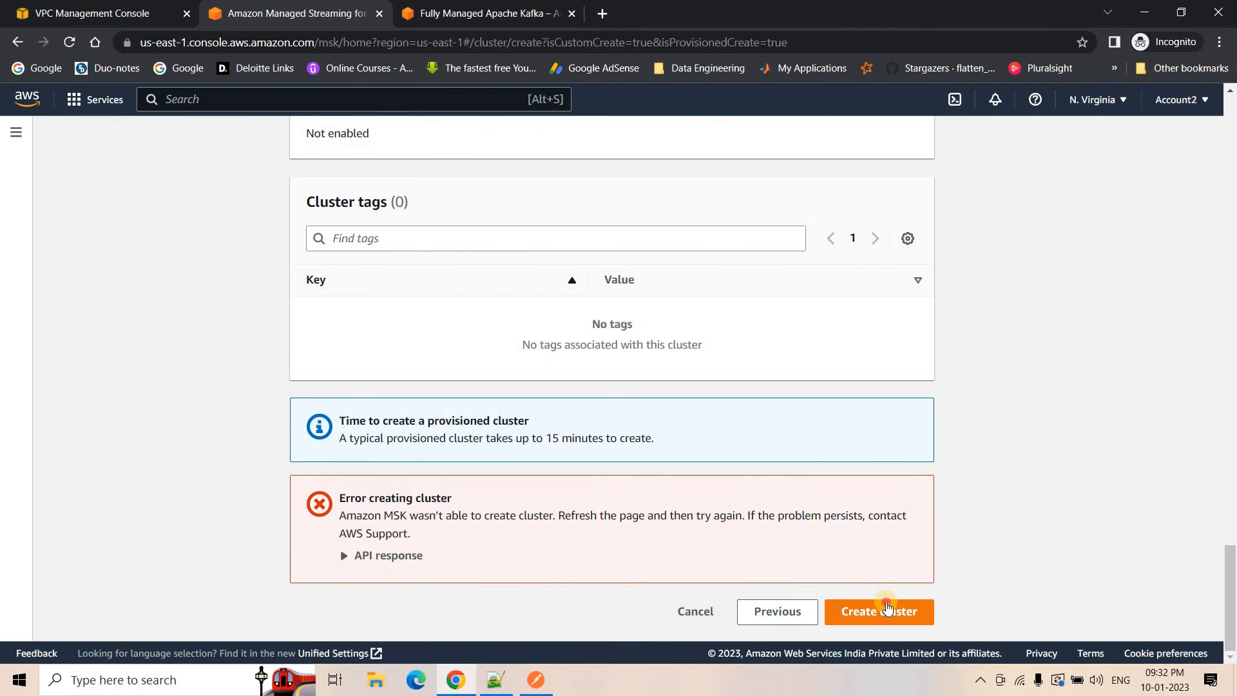
pyautogui.click(887, 607)
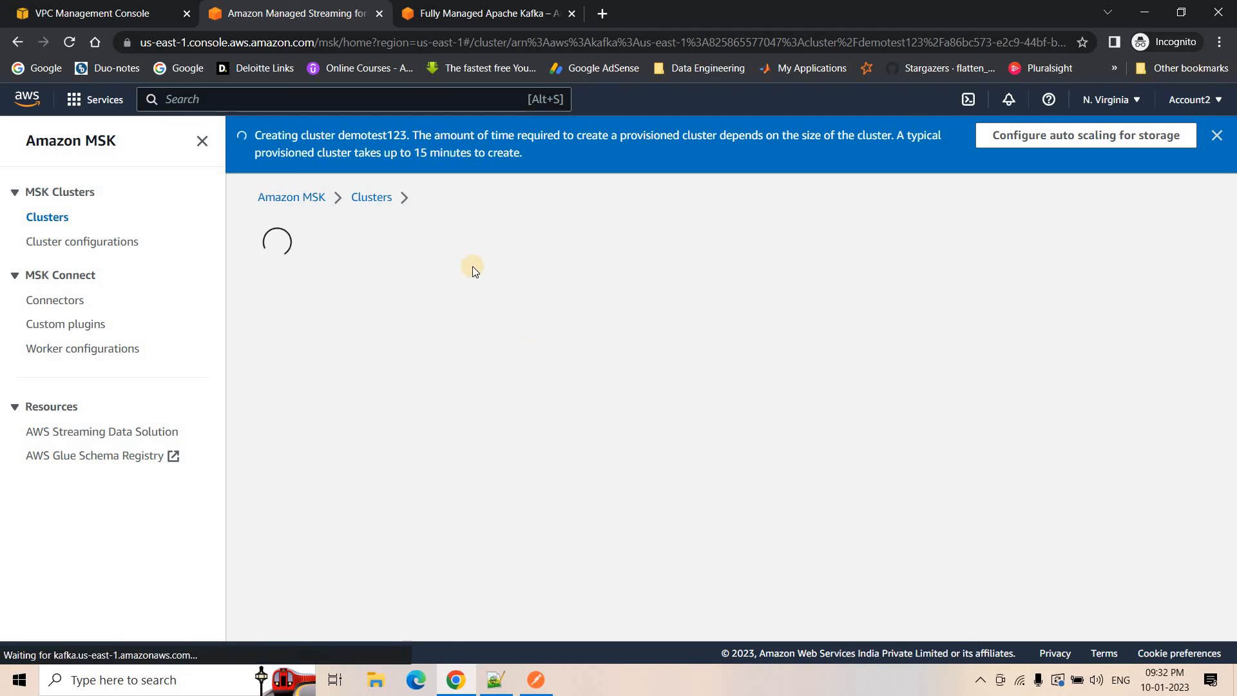
pyautogui.click(369, 197)
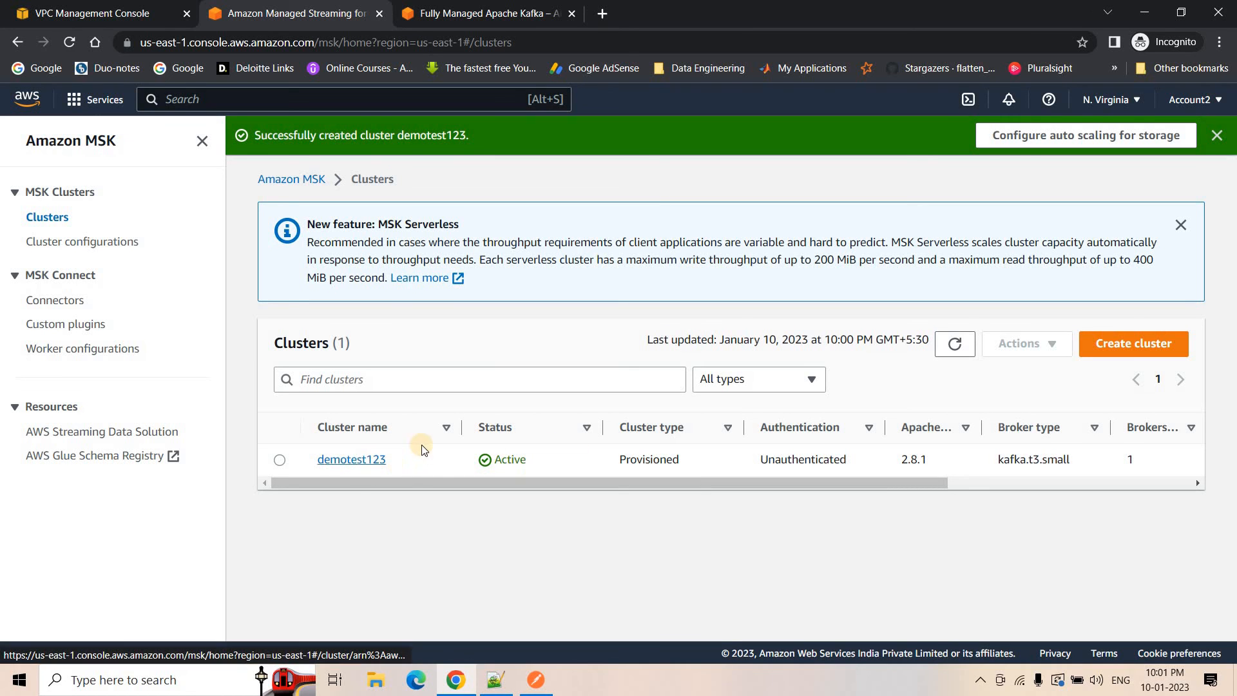
# Step: Read Step 7 of the Notepad++ notes on launching the Linux EC2 client, including the VPC choice and Auto-assign Public IP
pyautogui.hotkey('alt', 'Tab')
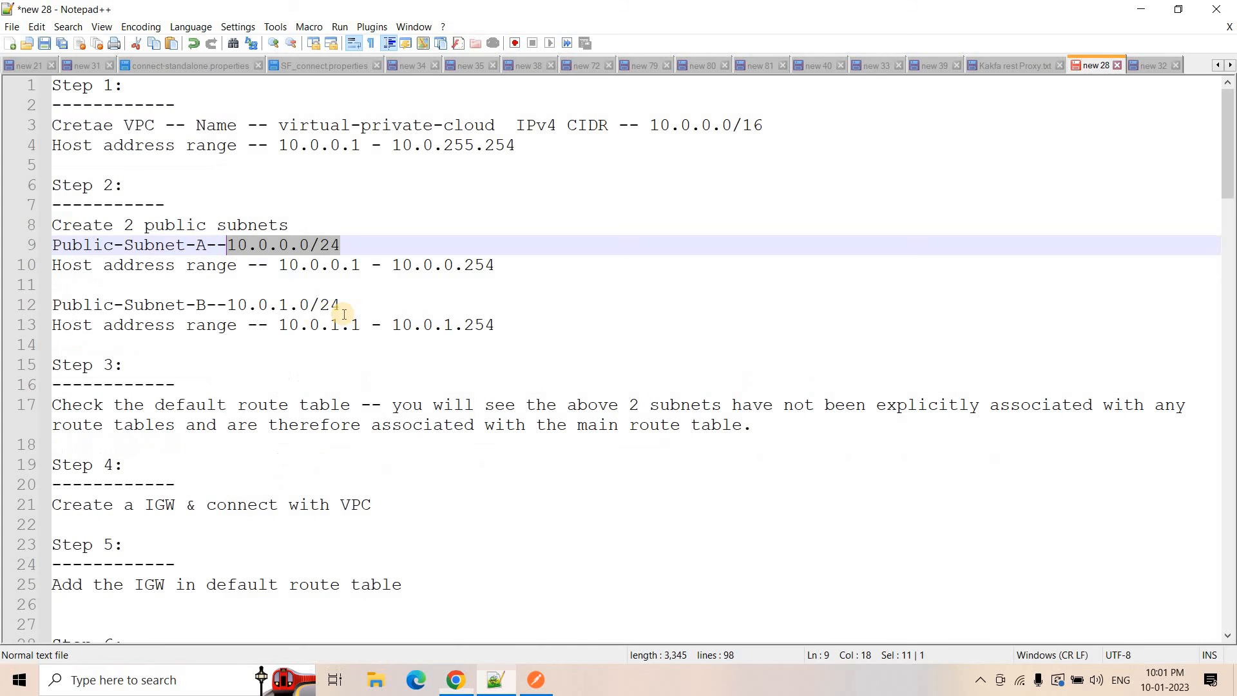
pyautogui.scroll(-5, 306, 413)
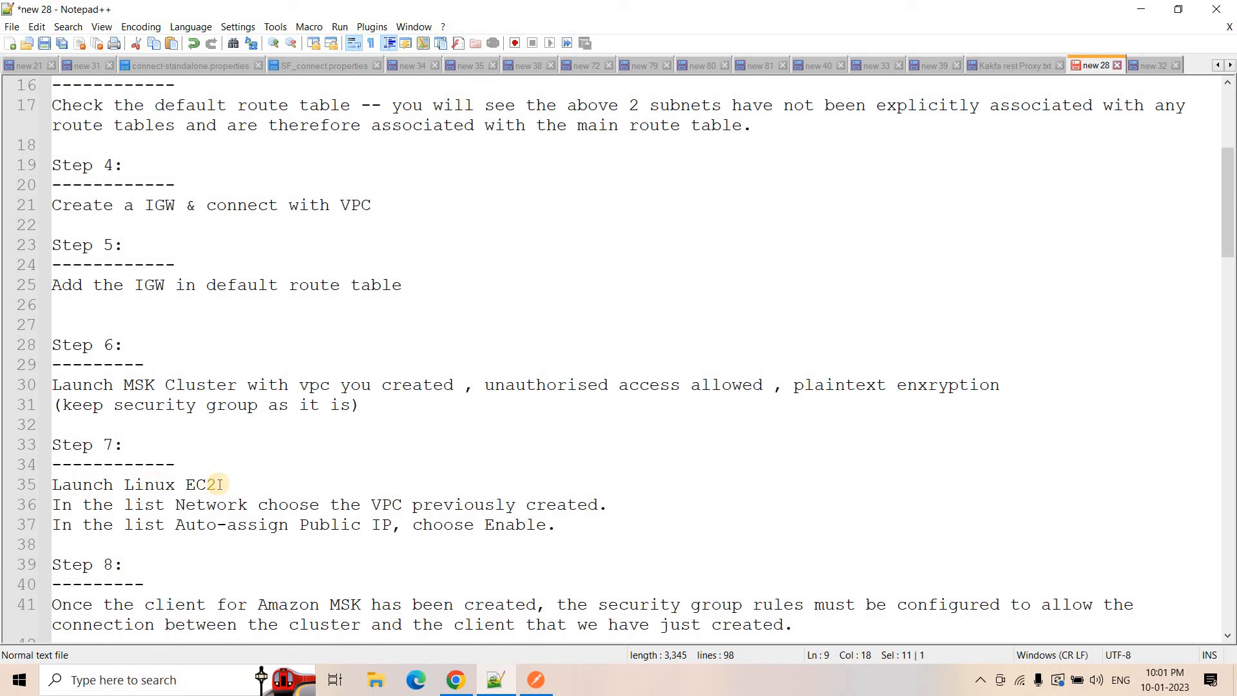
pyautogui.moveTo(217, 484); pyautogui.dragTo(52, 484)
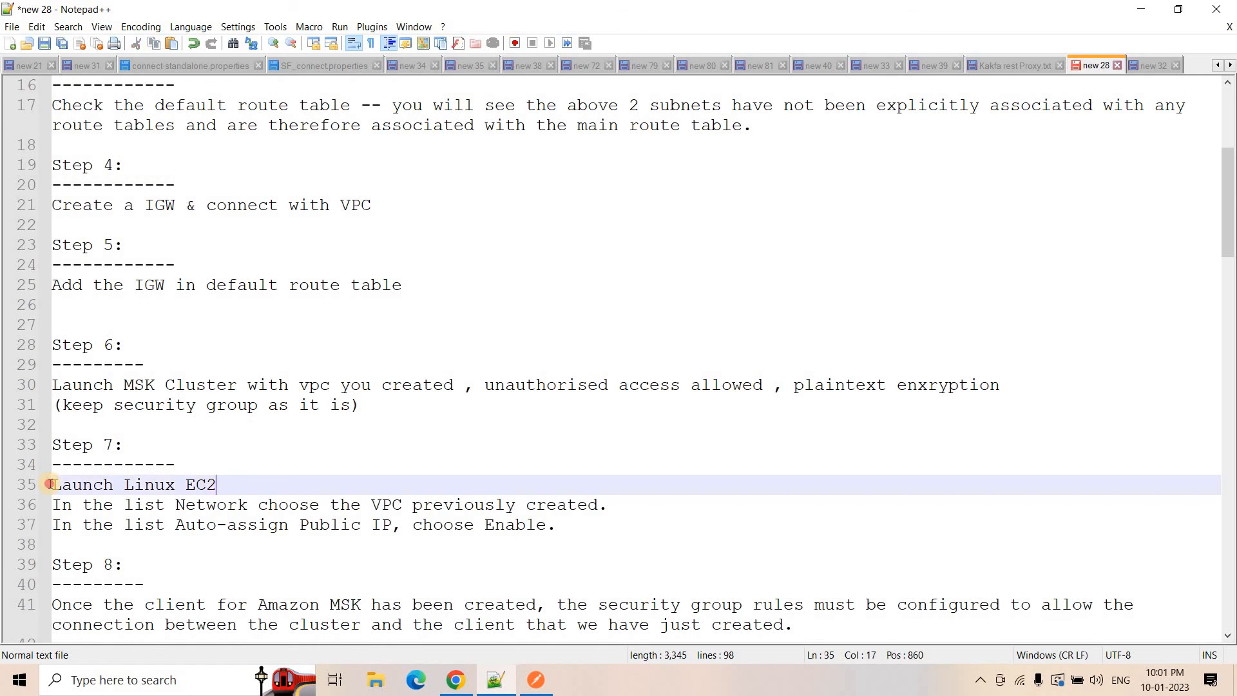
pyautogui.click(235, 484)
pyautogui.moveTo(176, 526); pyautogui.dragTo(391, 525)
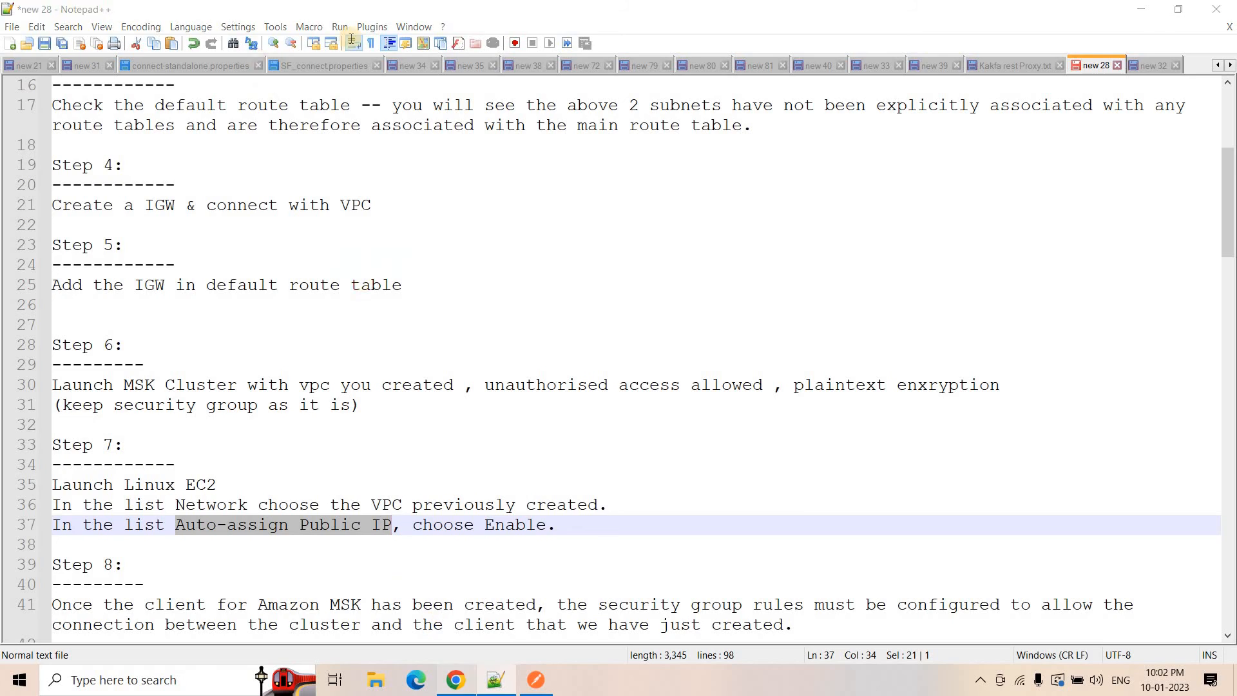
# Step: Switch to the AWS console, open EC2 in a new tab, and start launching an instance from the running instances list
pyautogui.click(457, 681)
pyautogui.rightClick(35, 113)
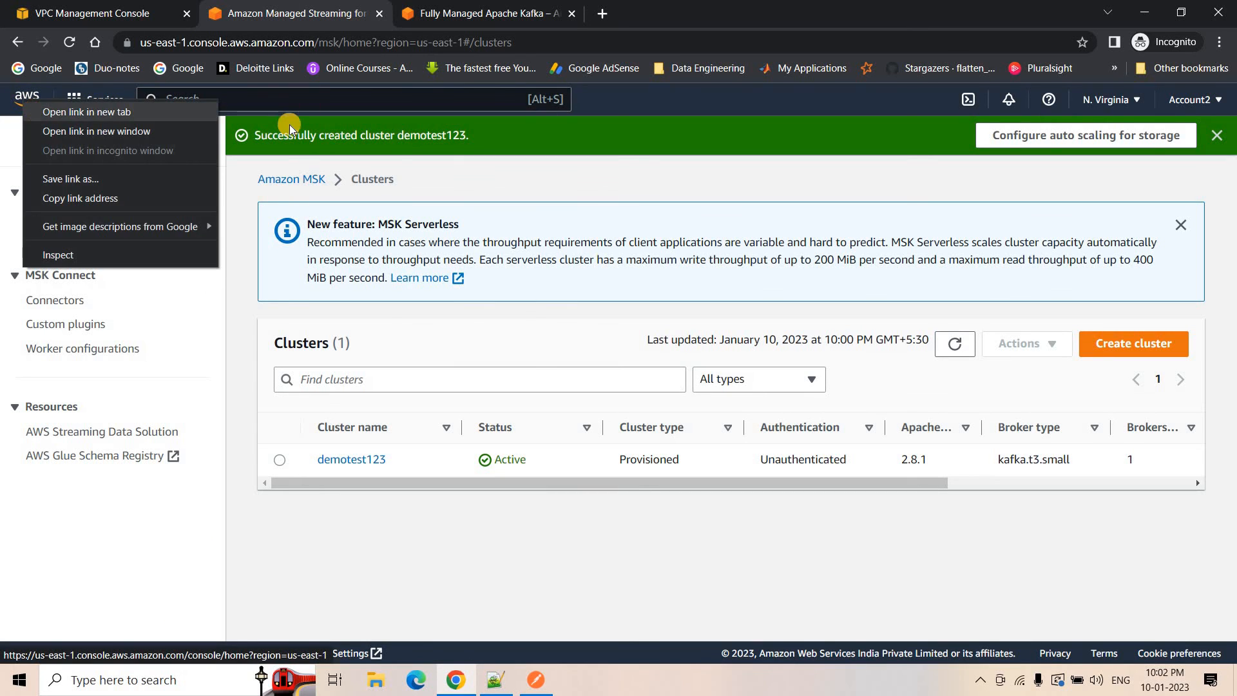
pyautogui.click(77, 116)
pyautogui.click(480, 12)
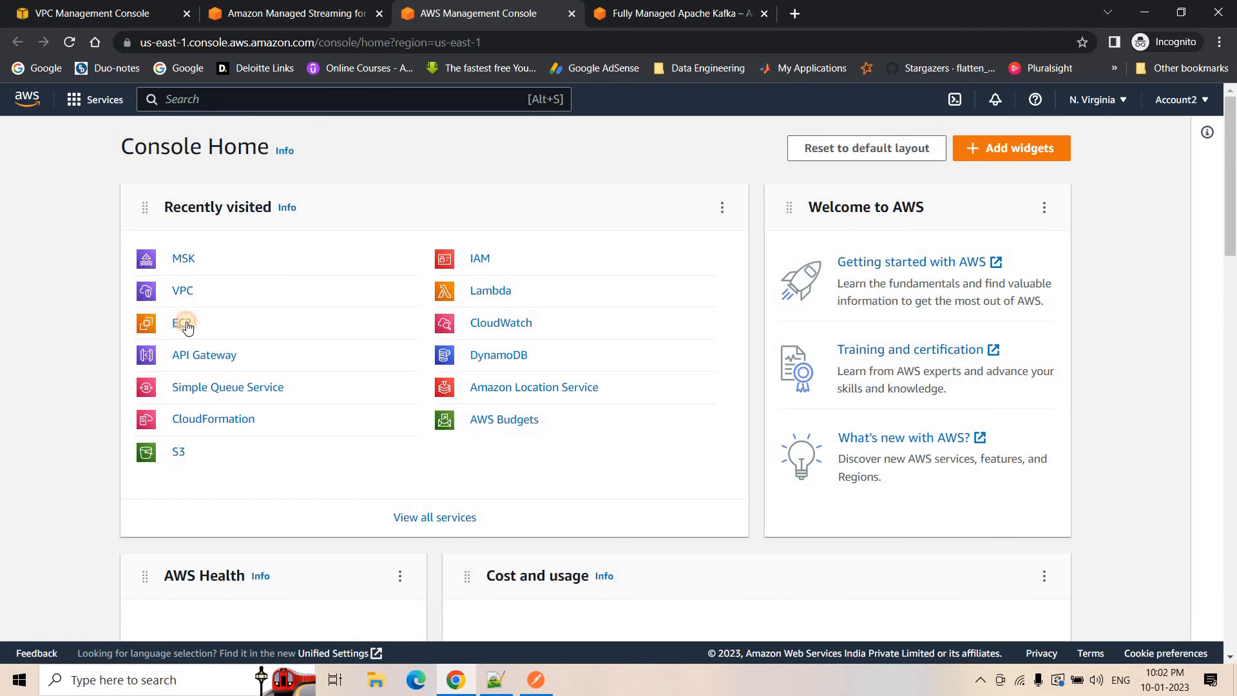
pyautogui.click(184, 323)
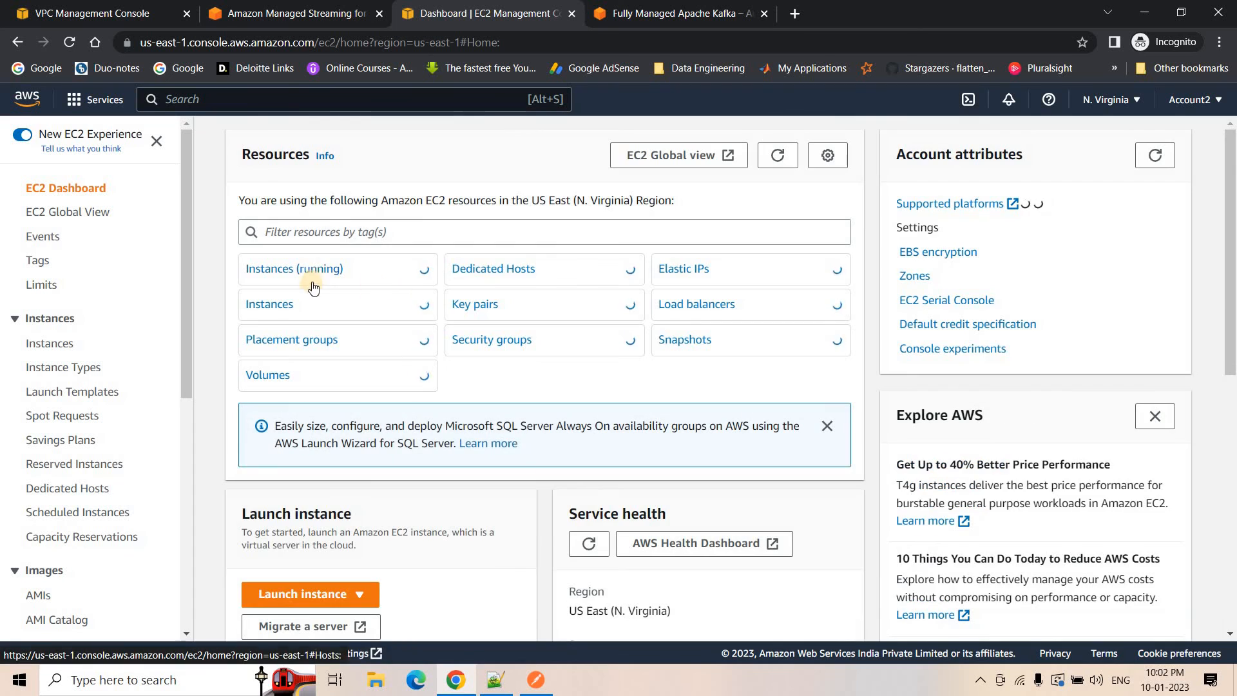
pyautogui.click(329, 270)
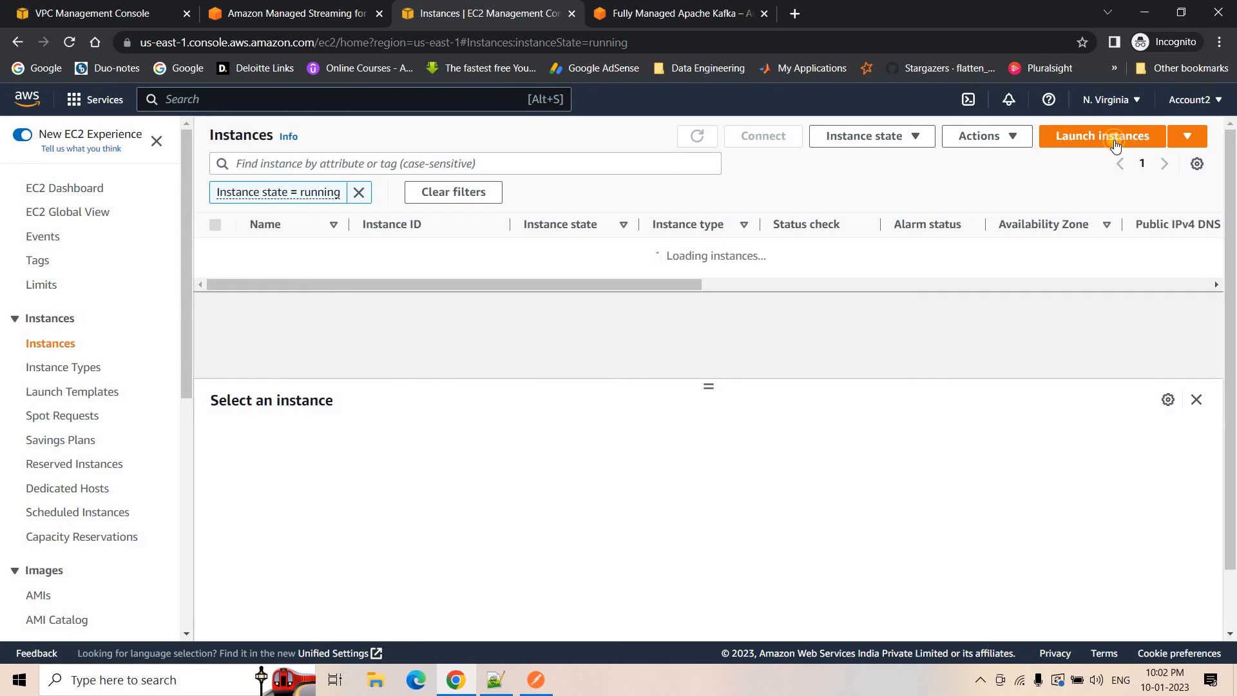
pyautogui.click(1116, 145)
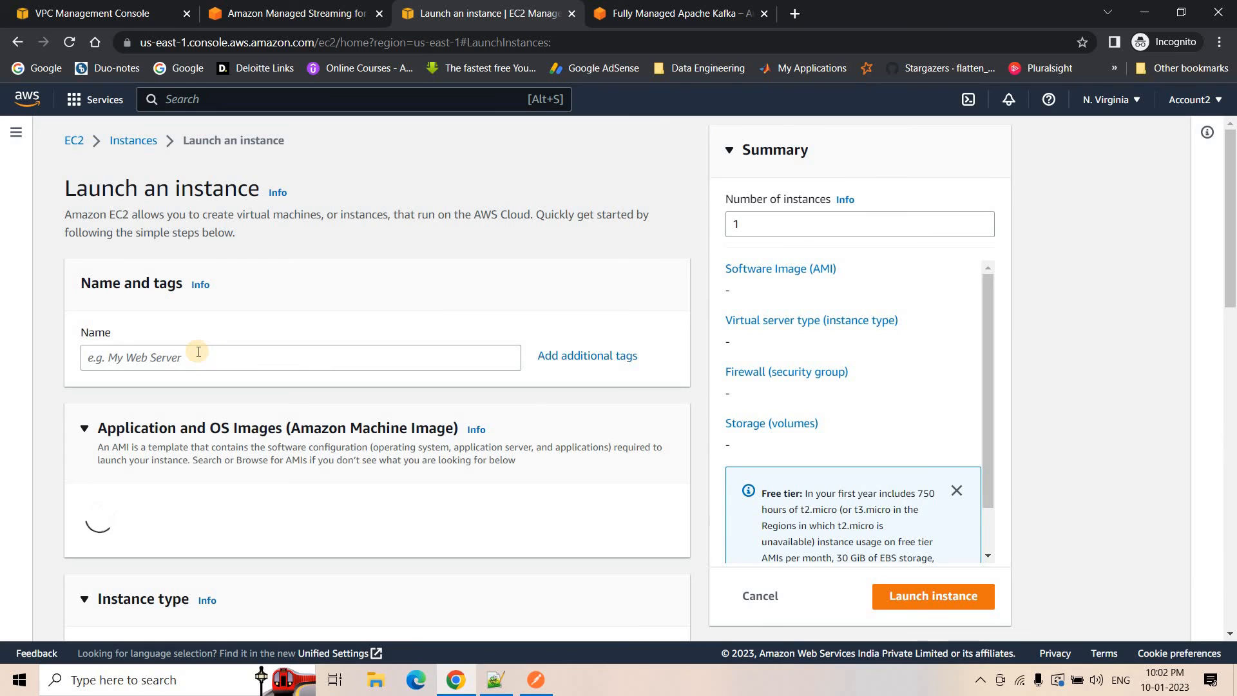
# Step: Name the instance kafkaclient, keeping the Amazon Linux 2 Kernel 5.10 image, 64-bit (x86) architecture and t2.micro instance type
pyautogui.click(199, 352)
pyautogui.write('ka')
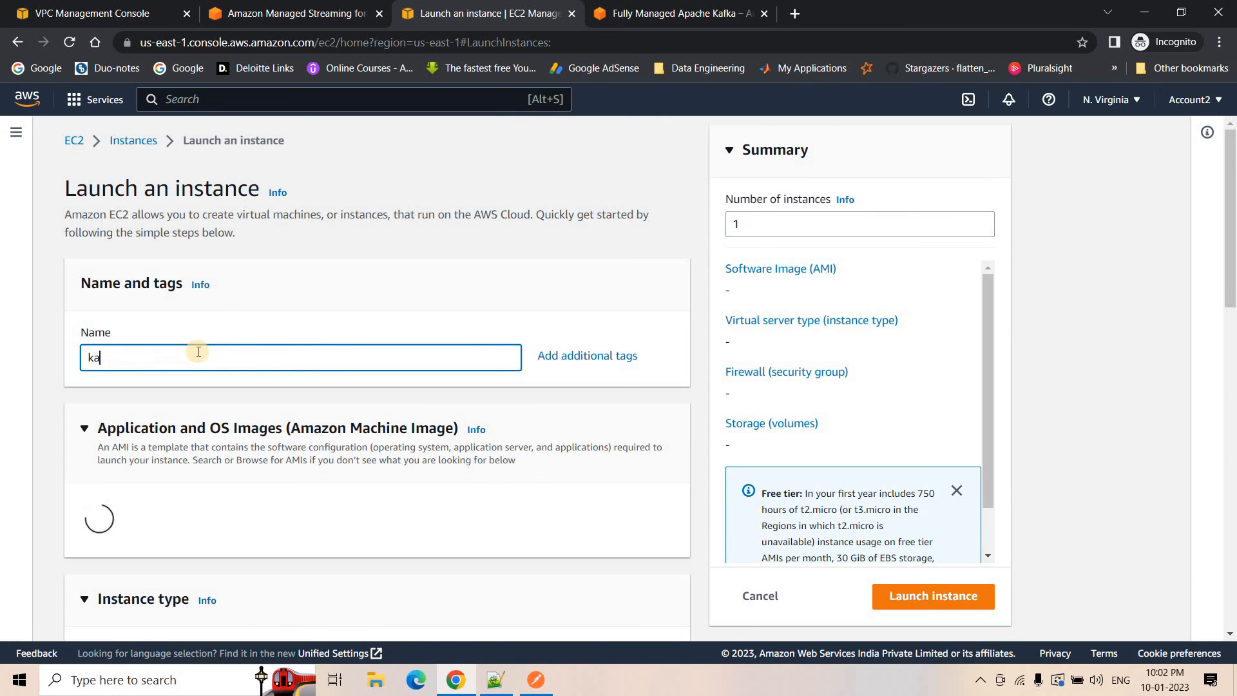
pyautogui.write('fkaclient')
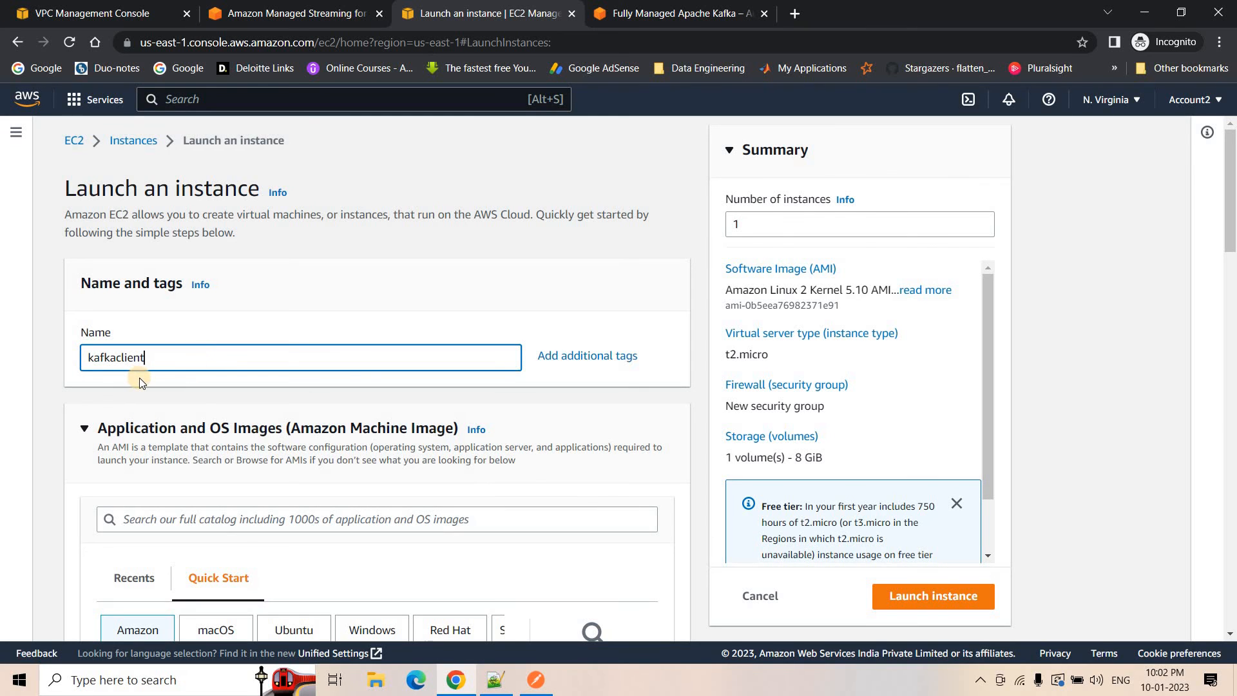
pyautogui.scroll(-3, 137, 486)
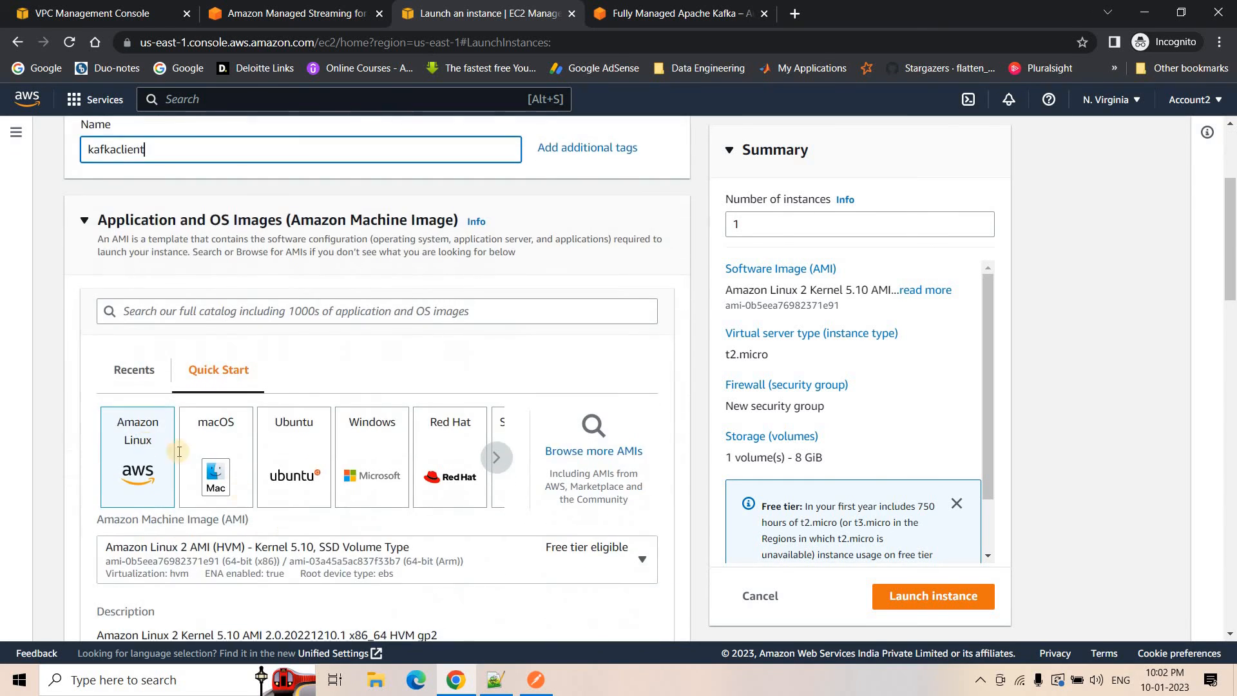
pyautogui.scroll(-3, 174, 451)
pyautogui.scroll(-5, 180, 430)
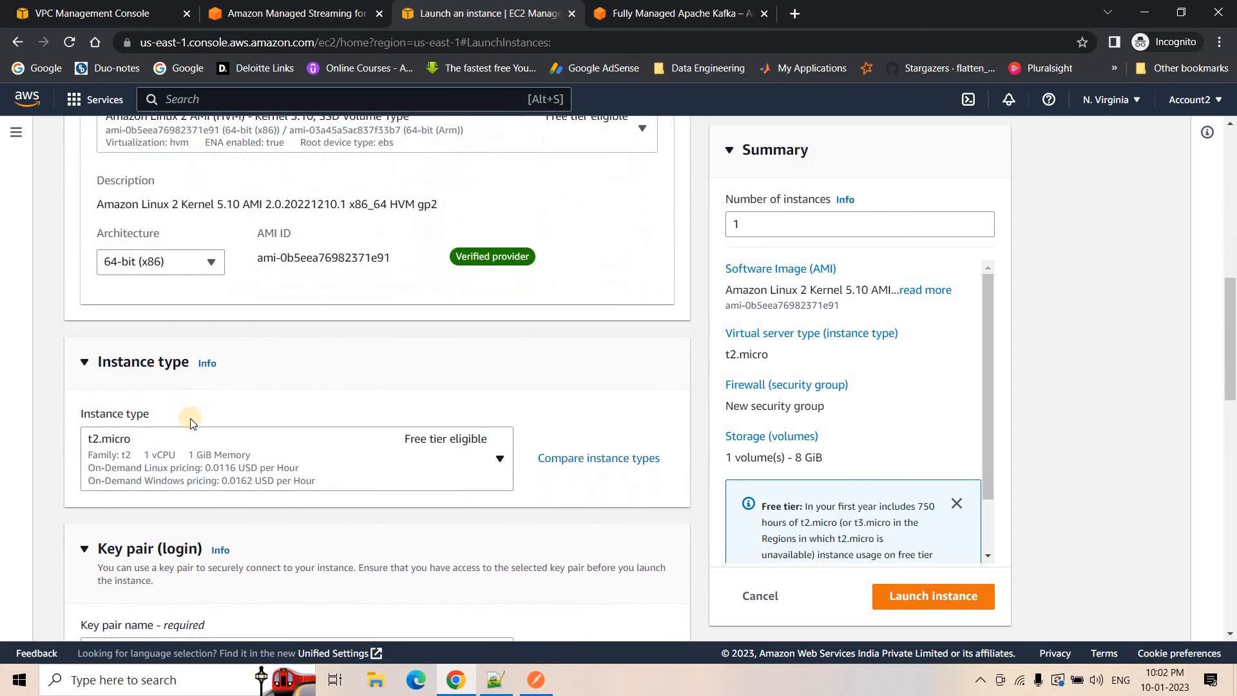
pyautogui.scroll(-2, 156, 411)
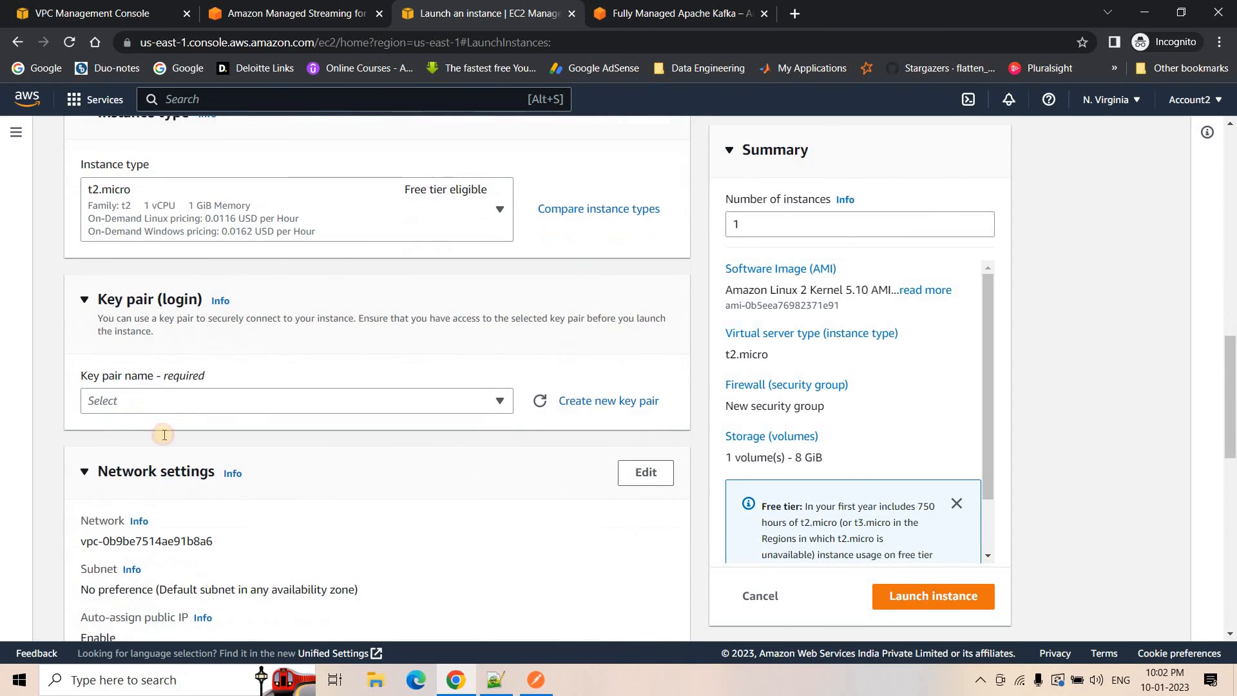
# Step: Select the dbv key pair and configure the network settings with the virtual-private-cloud VPC and auto-assign public IP enabled
pyautogui.click(122, 405)
pyautogui.click(134, 480)
pyautogui.scroll(-4, 314, 420)
pyautogui.click(644, 240)
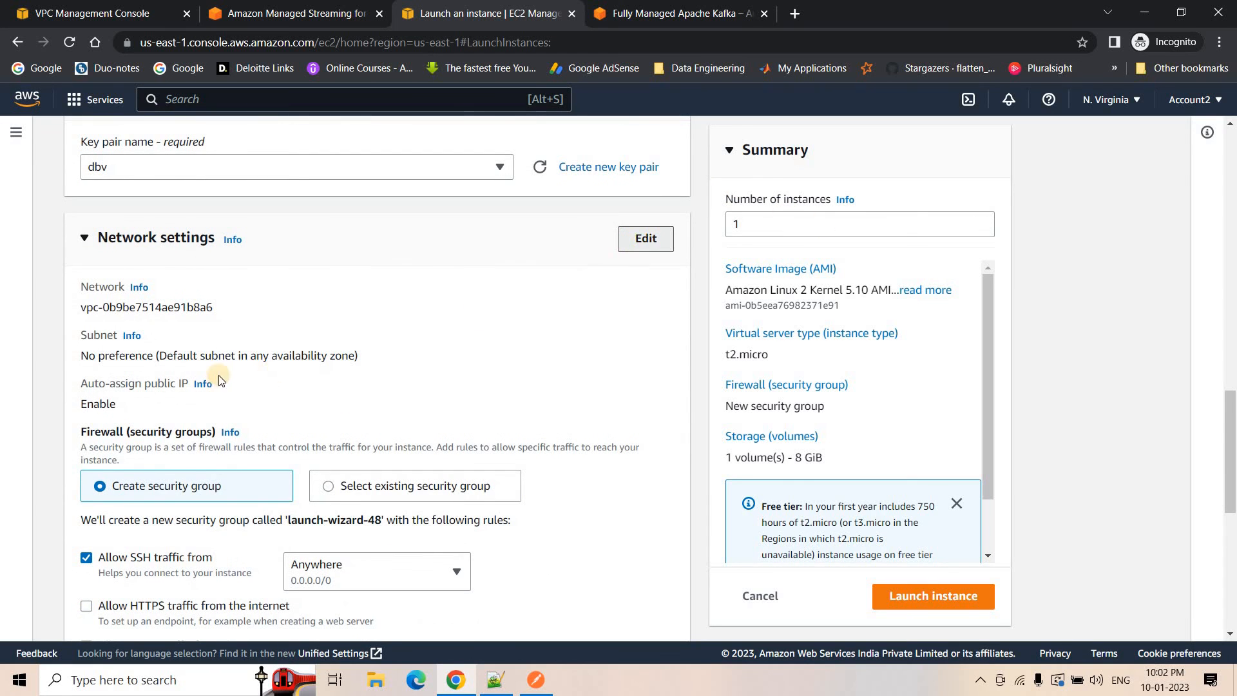
pyautogui.click(237, 308)
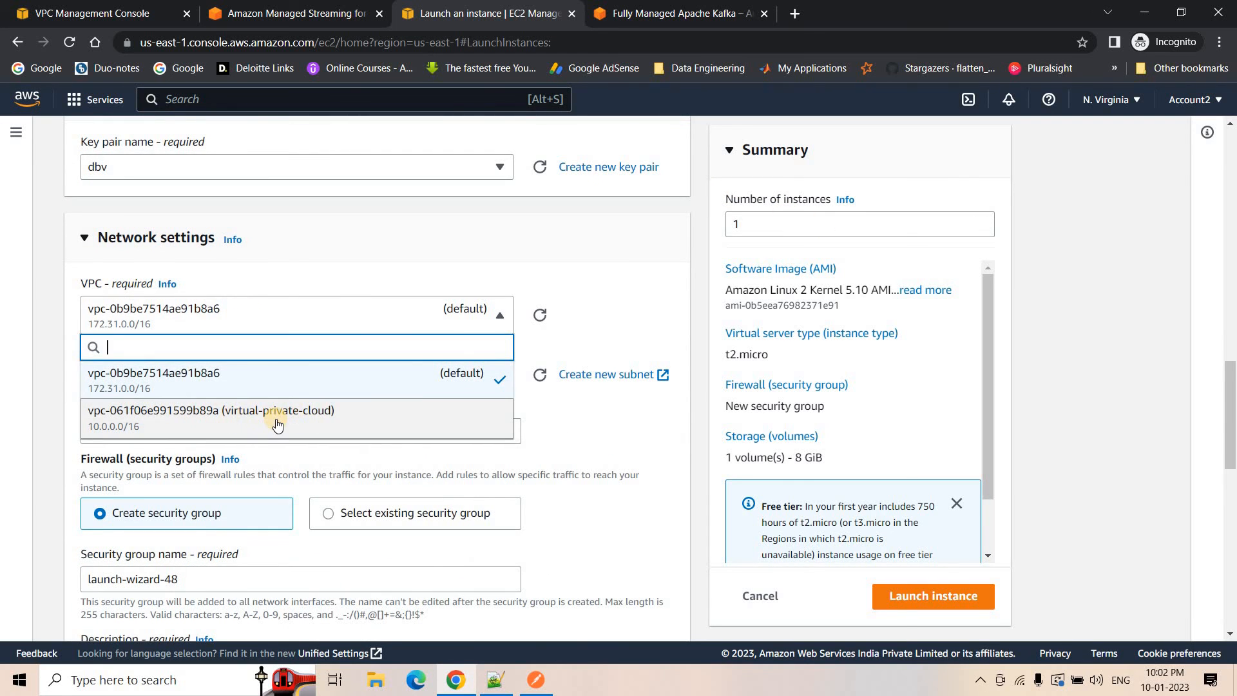
pyautogui.click(174, 413)
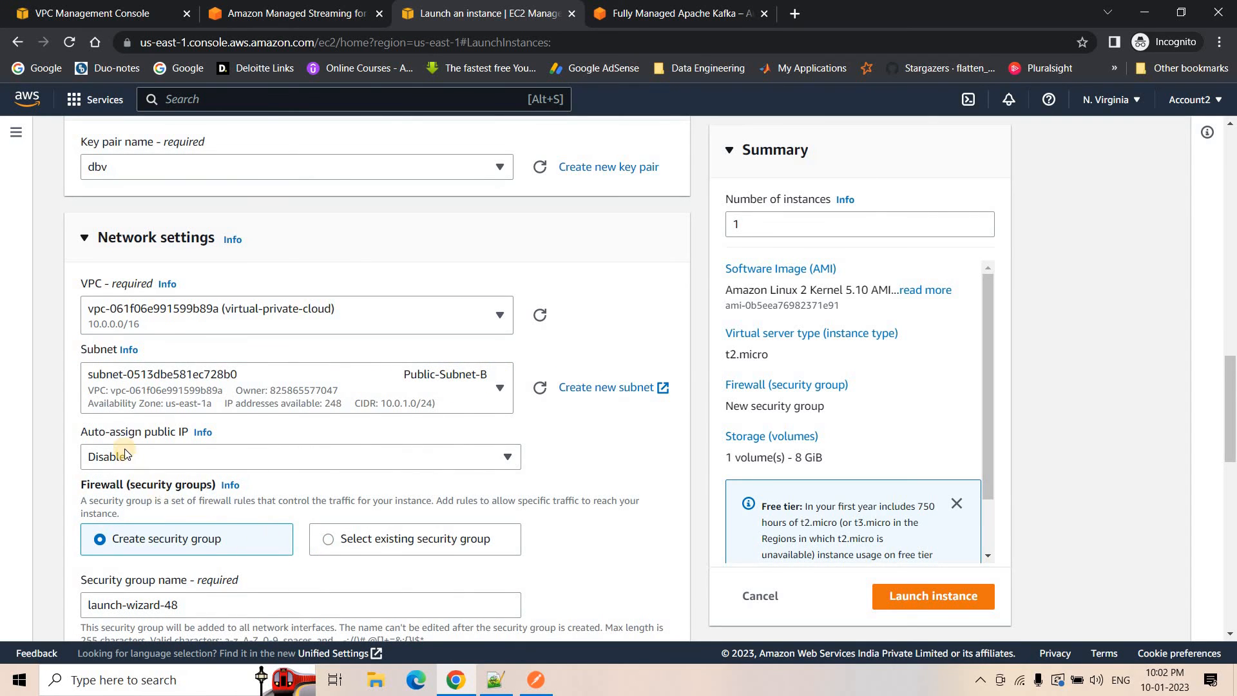
pyautogui.click(161, 453)
pyautogui.click(187, 480)
# Step: Keep the new security group with its SSH rule and the 8 GiB gp2 root volume, and launch the instance
pyautogui.scroll(-3, 200, 450)
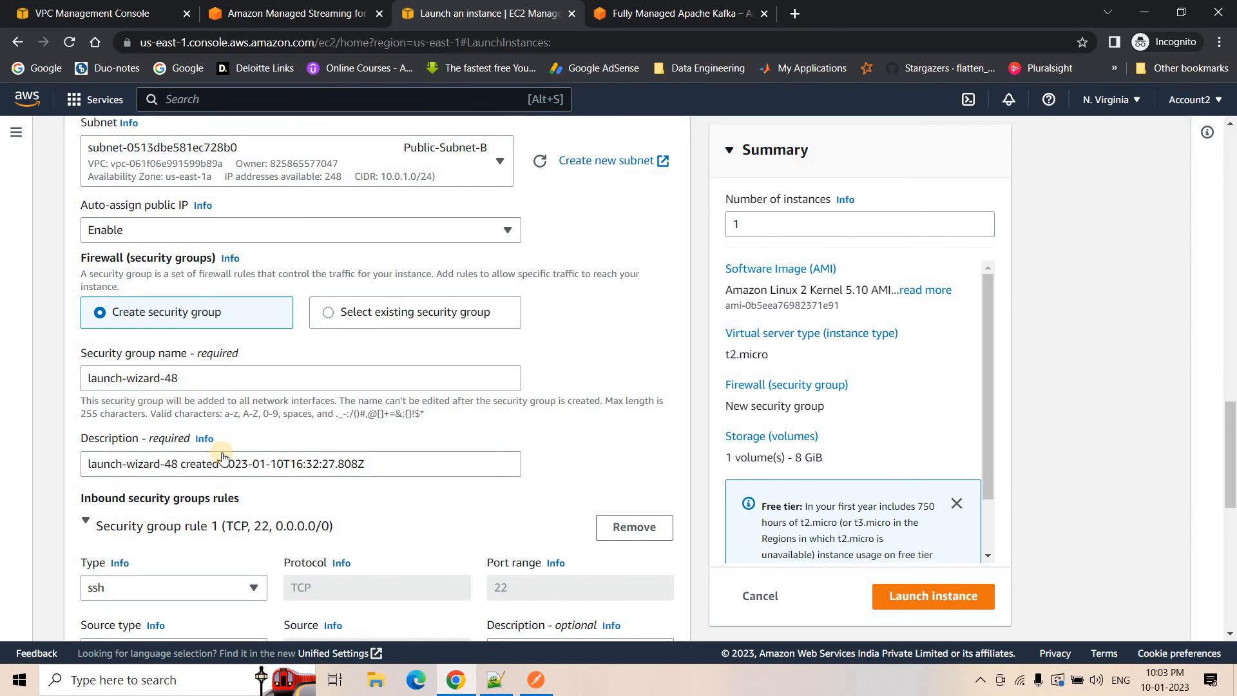
pyautogui.scroll(-4, 239, 463)
pyautogui.scroll(-5, 256, 524)
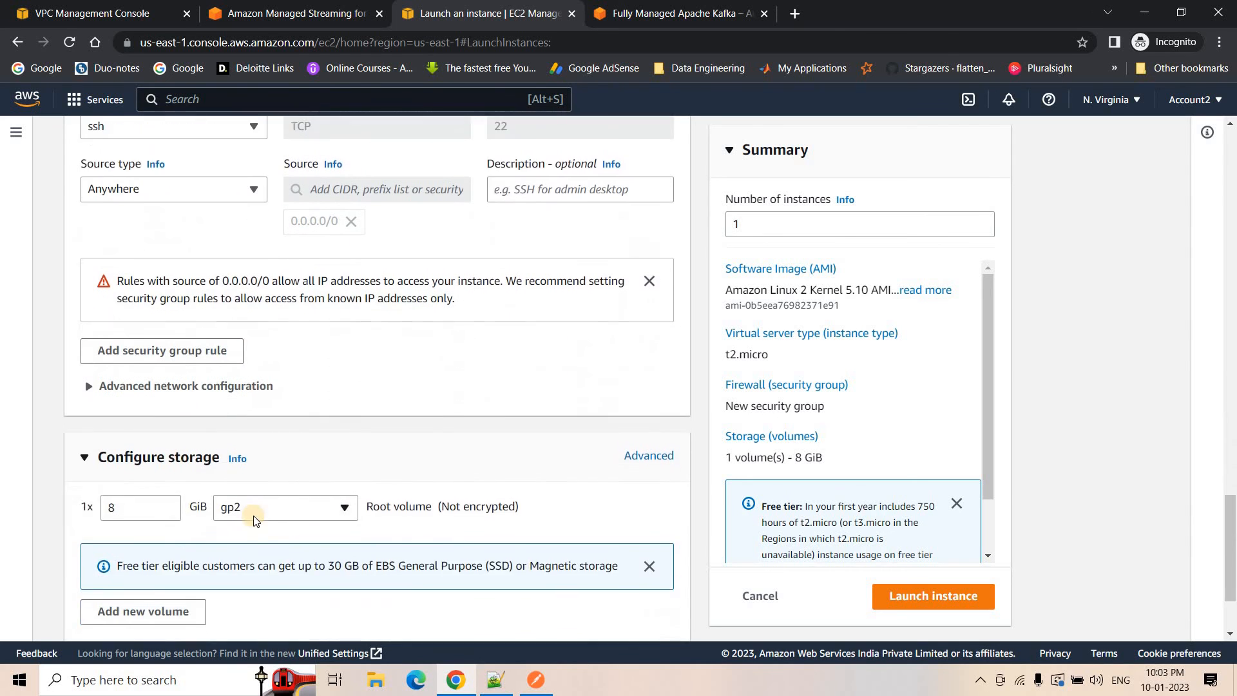
pyautogui.click(917, 592)
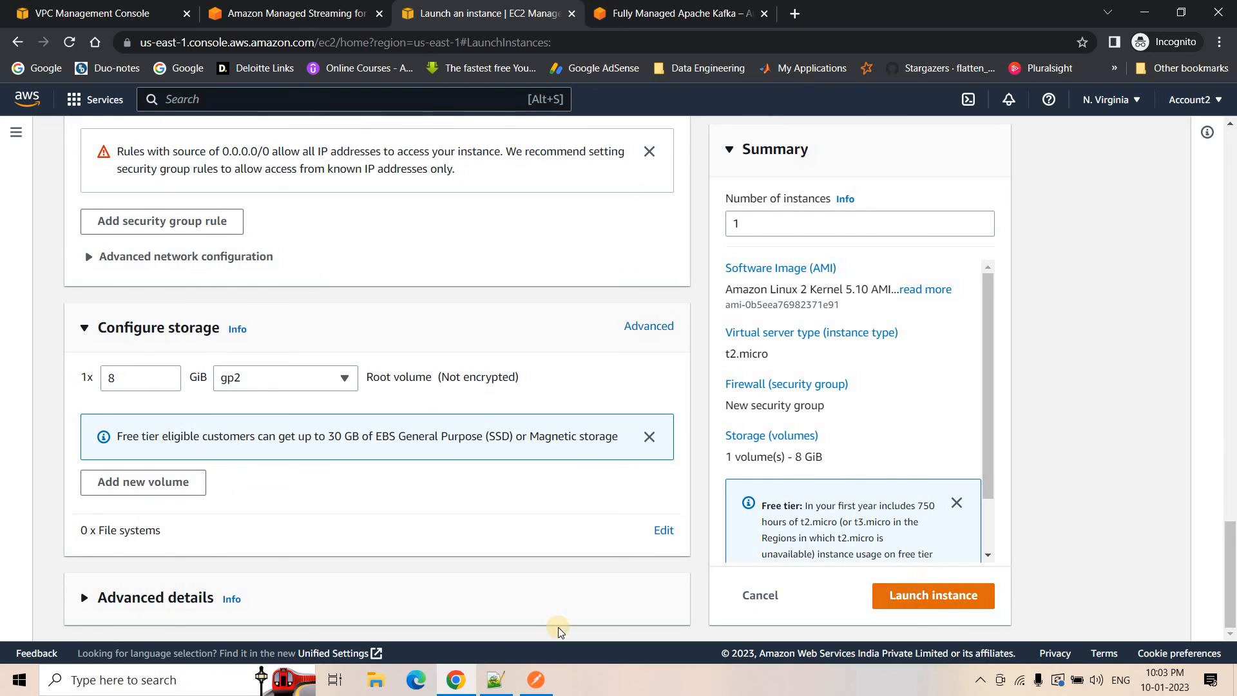
# Step: Switch to the Notepad++ notes and read Step 8 on allowing traffic between the MSK cluster and client security groups
pyautogui.click(496, 675)
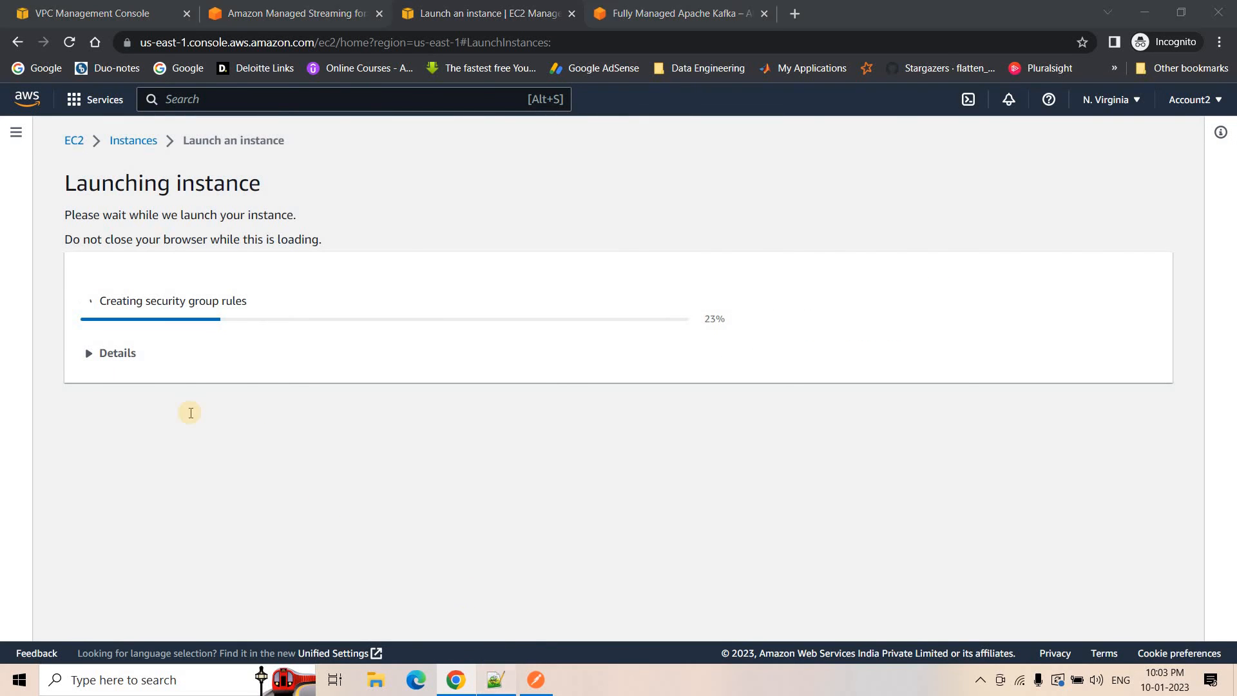
pyautogui.scroll(-1, 558, 551)
pyautogui.scroll(-2, 558, 550)
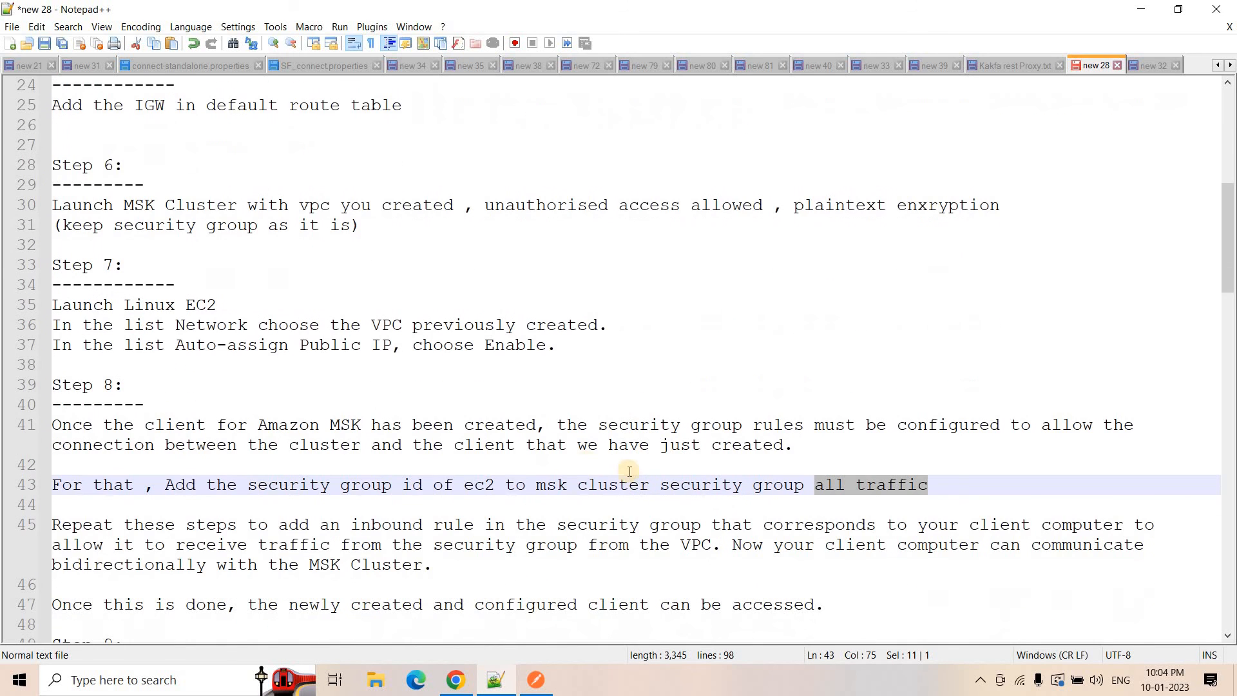
pyautogui.click(588, 463)
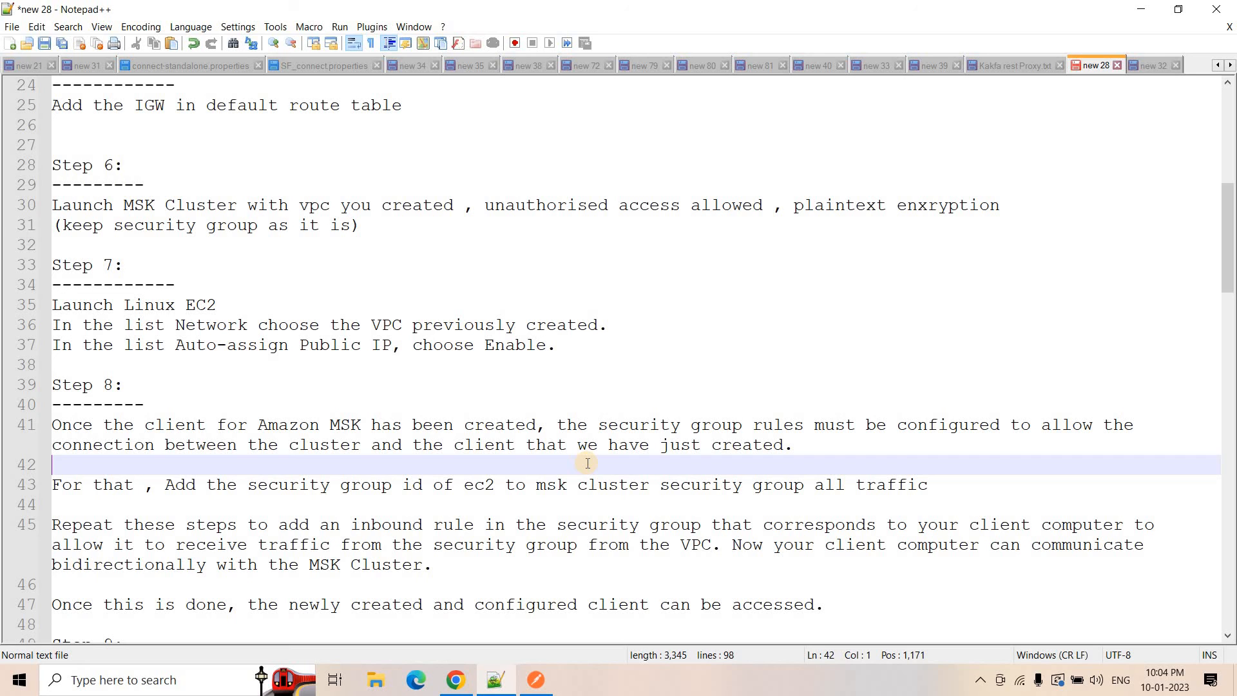
pyautogui.moveTo(890, 610); pyautogui.dragTo(45, 425)
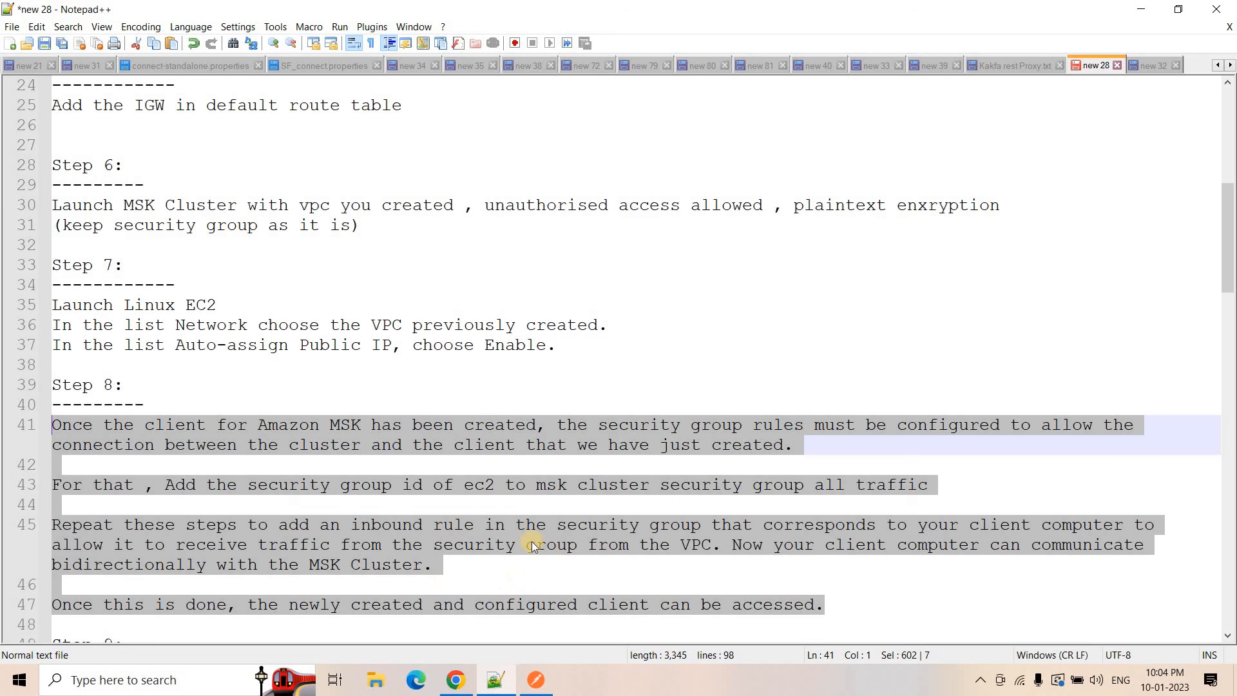
# Step: Switch back to the AWS console, close the launch page, and open the details of the kafkaclient instance
pyautogui.click(456, 680)
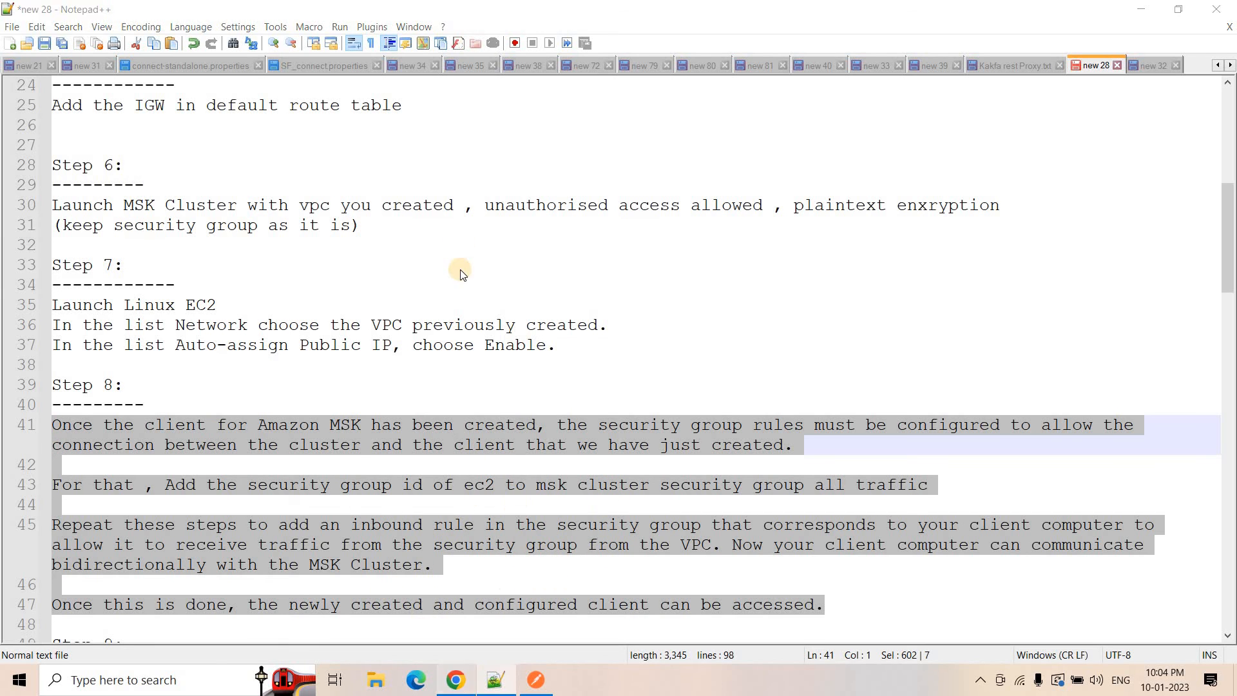
pyautogui.click(365, 204)
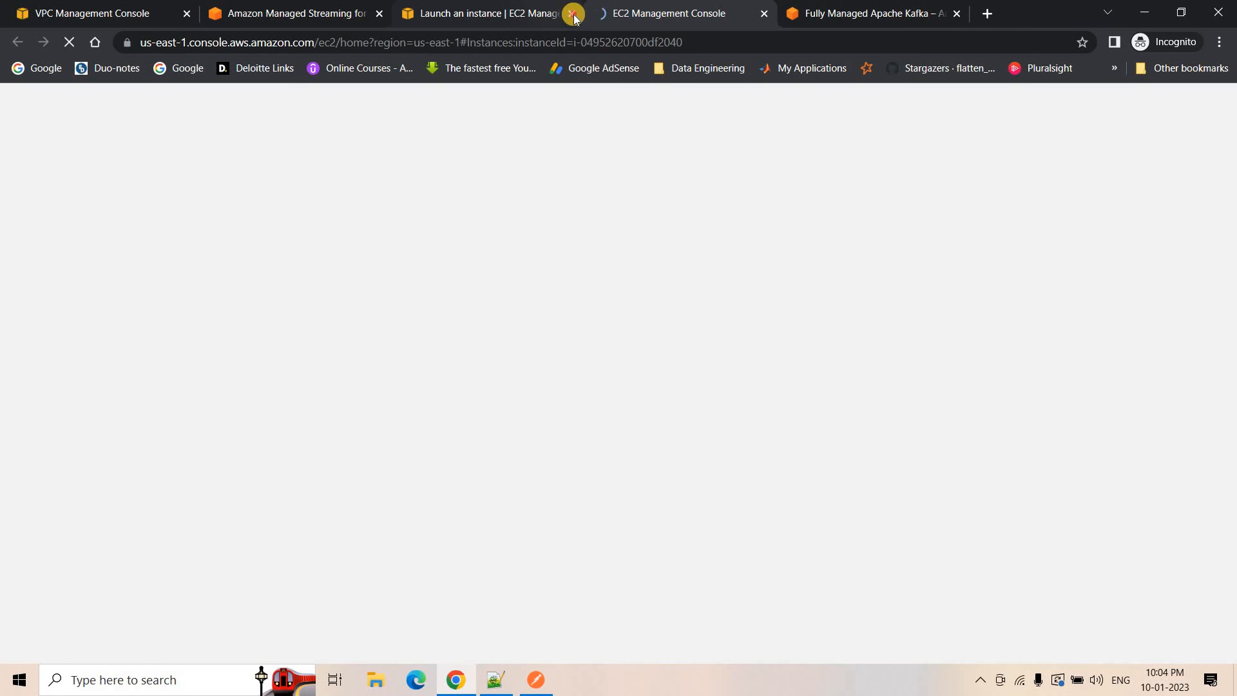
pyautogui.click(573, 15)
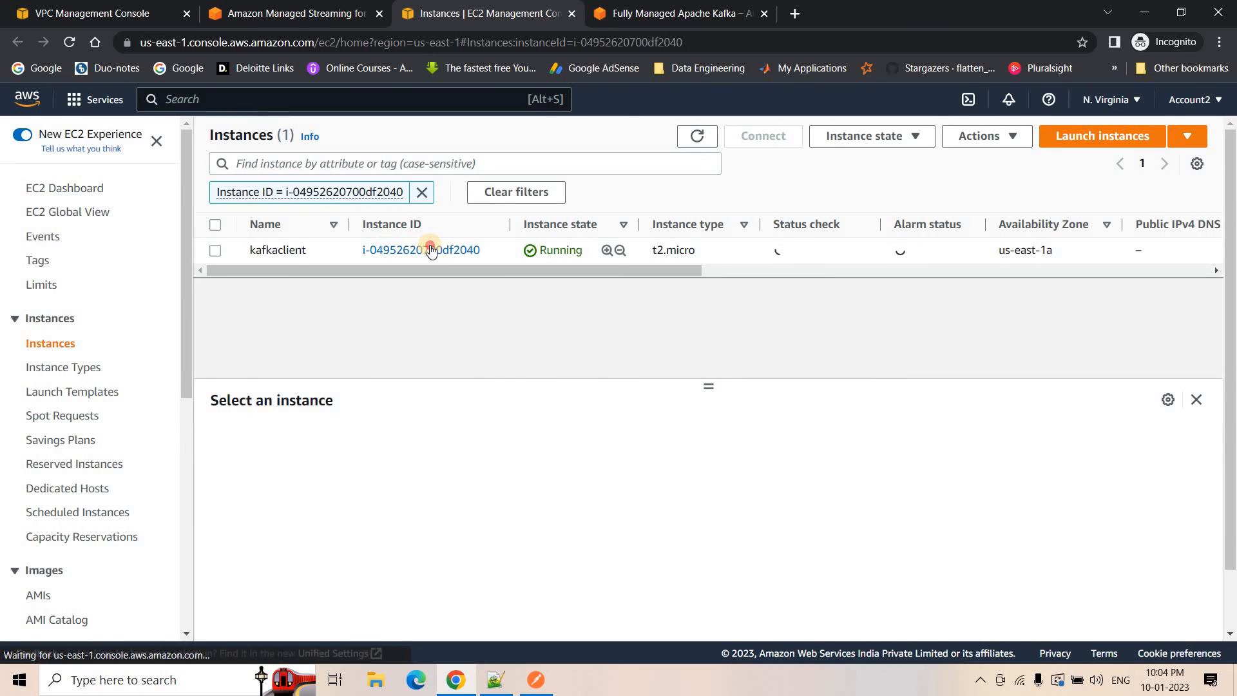
pyautogui.click(427, 248)
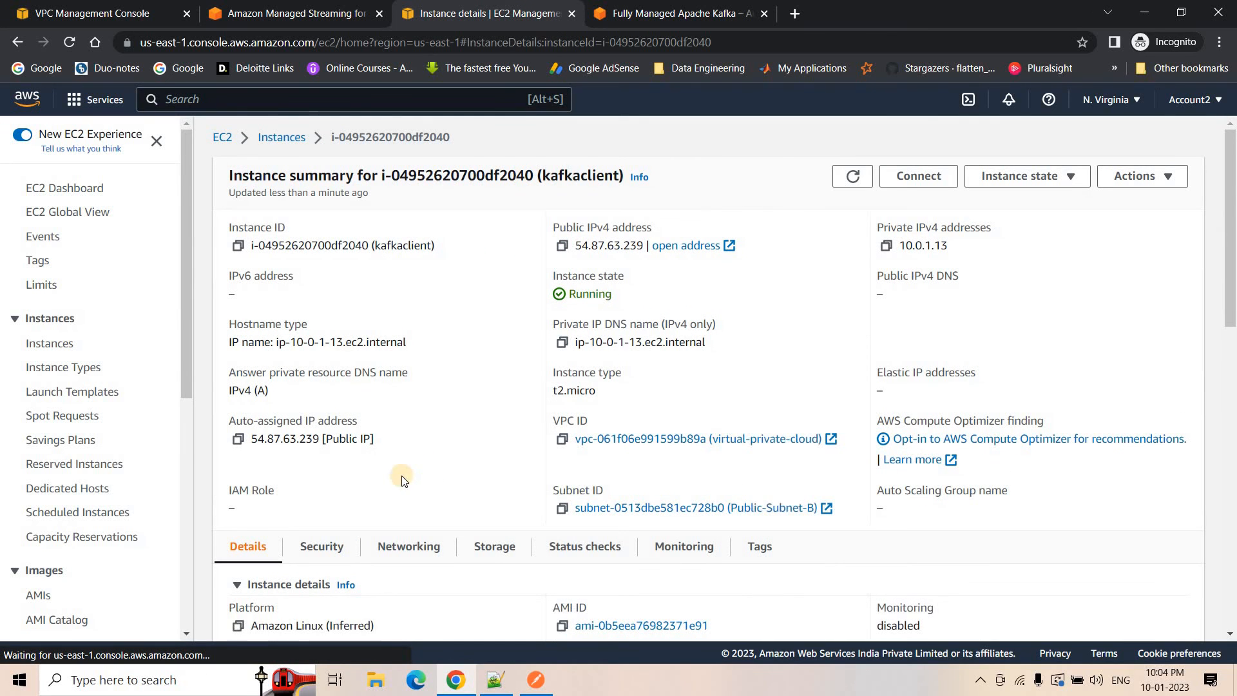
# Step: Open the launch-wizard-48 security group from the kafkaclient instance's security details
pyautogui.scroll(-3, 331, 367)
pyautogui.click(331, 367)
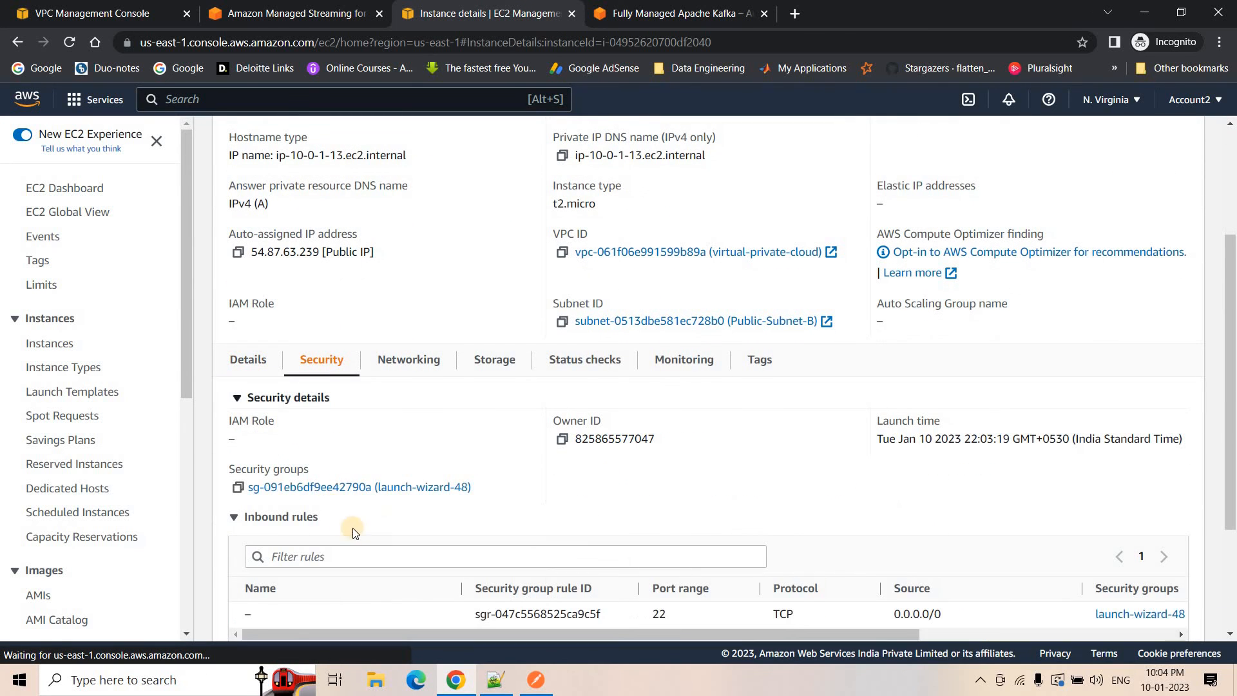
pyautogui.scroll(-1, 353, 558)
pyautogui.scroll(-2, 347, 504)
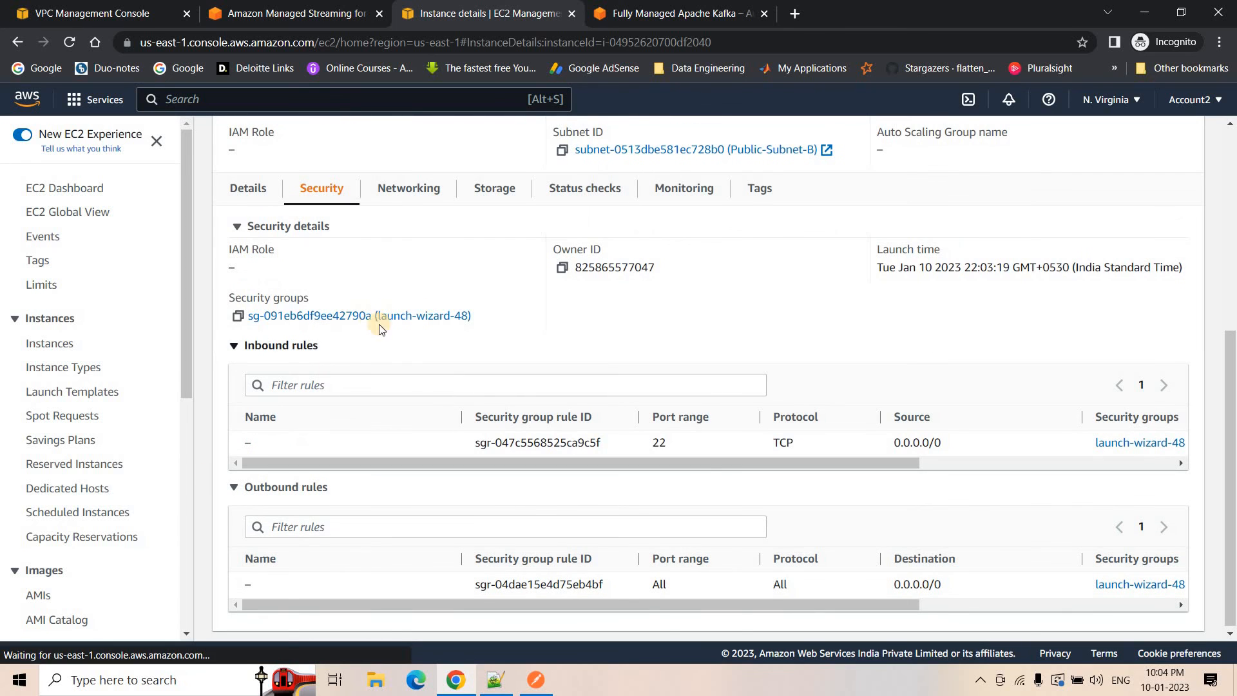
pyautogui.click(416, 315)
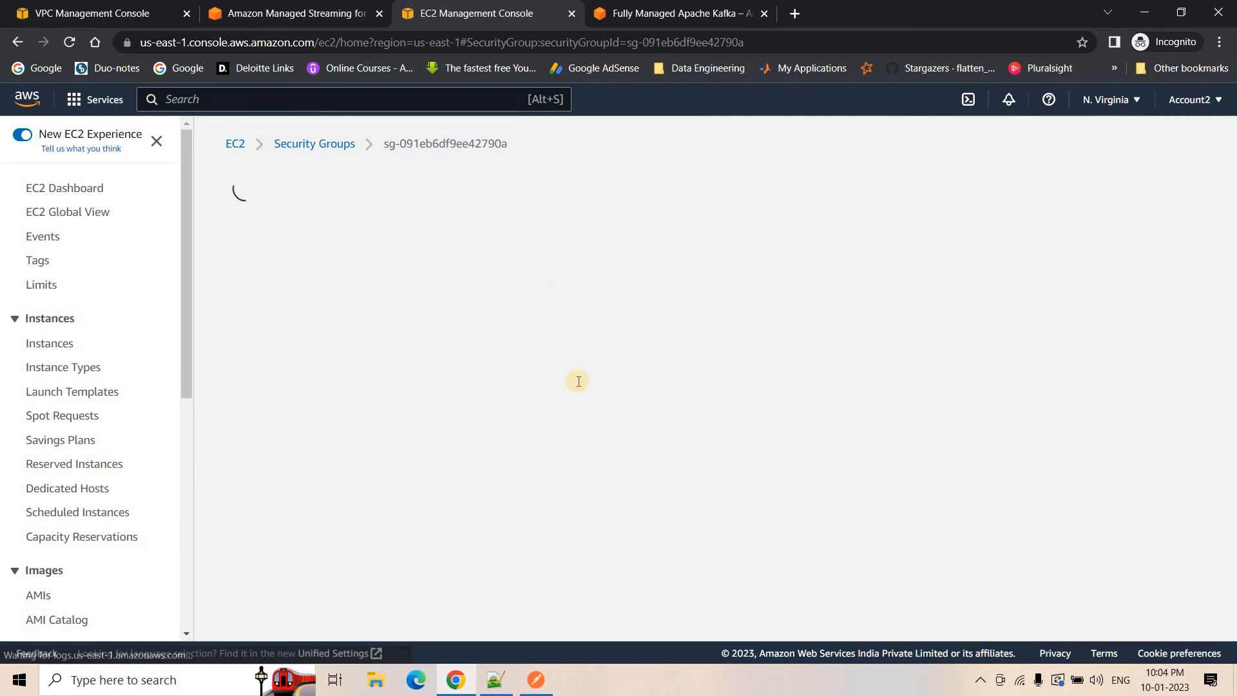
# Step: Edit the inbound rules of launch-wizard-48 and add a new rule of type All traffic
pyautogui.scroll(-2, 432, 499)
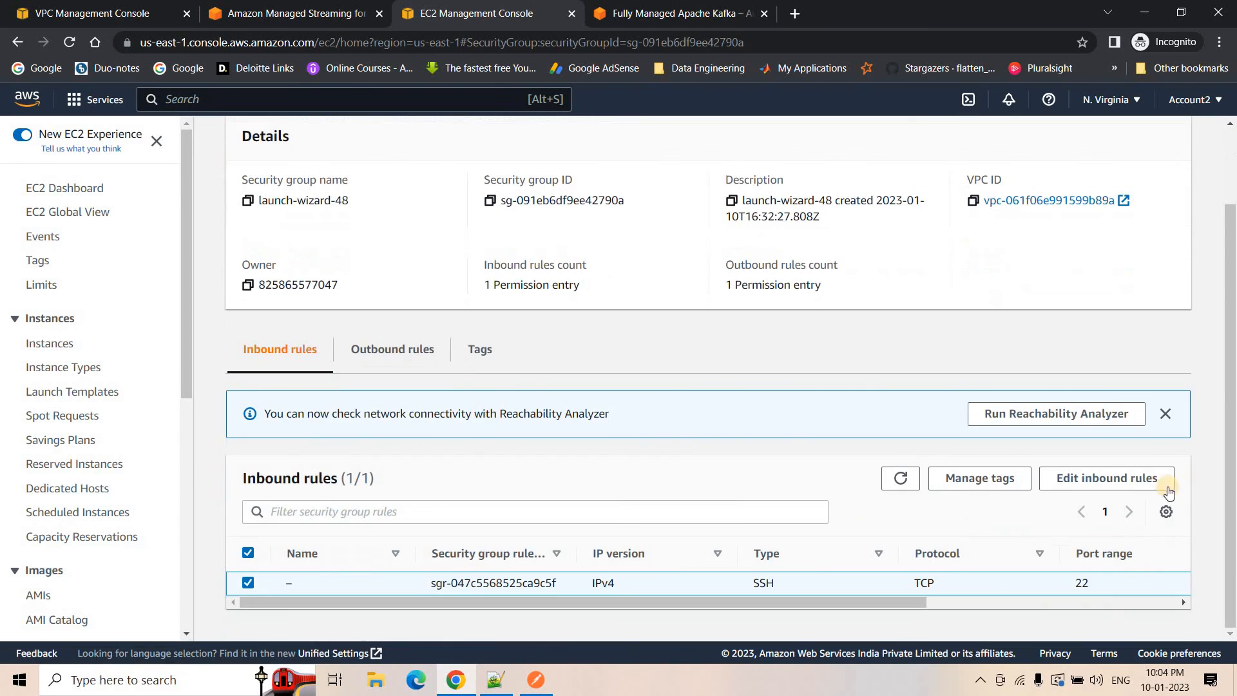
pyautogui.click(1114, 484)
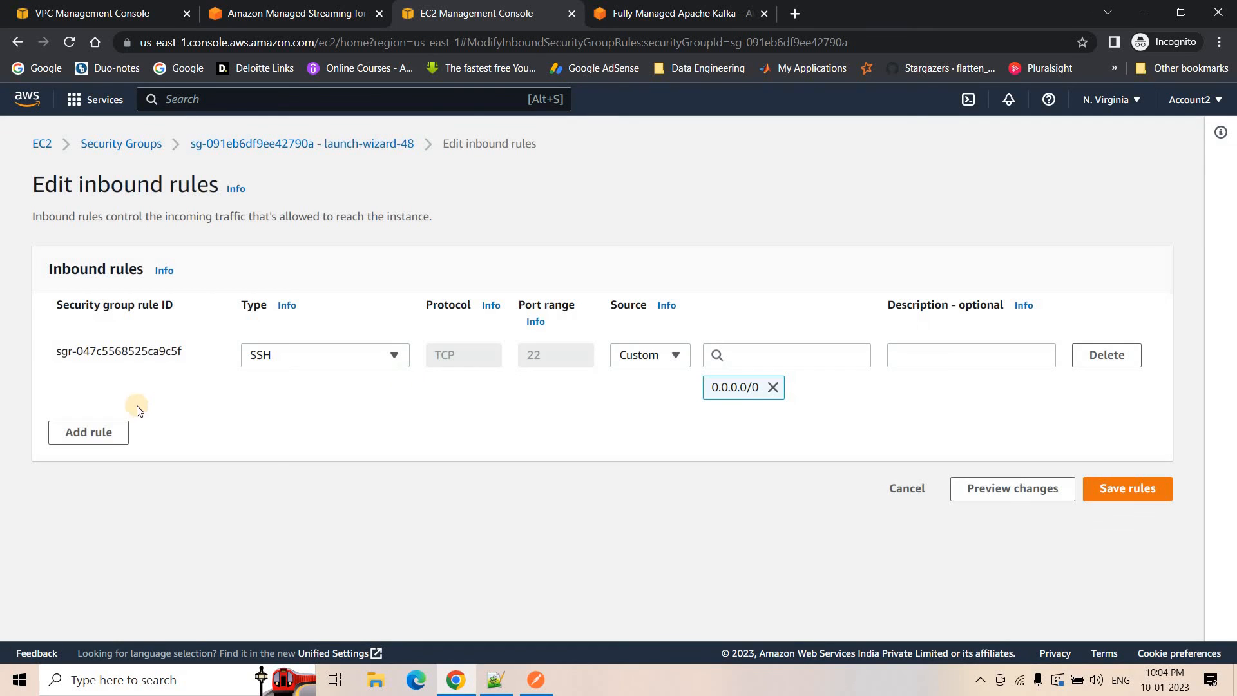
pyautogui.click(97, 430)
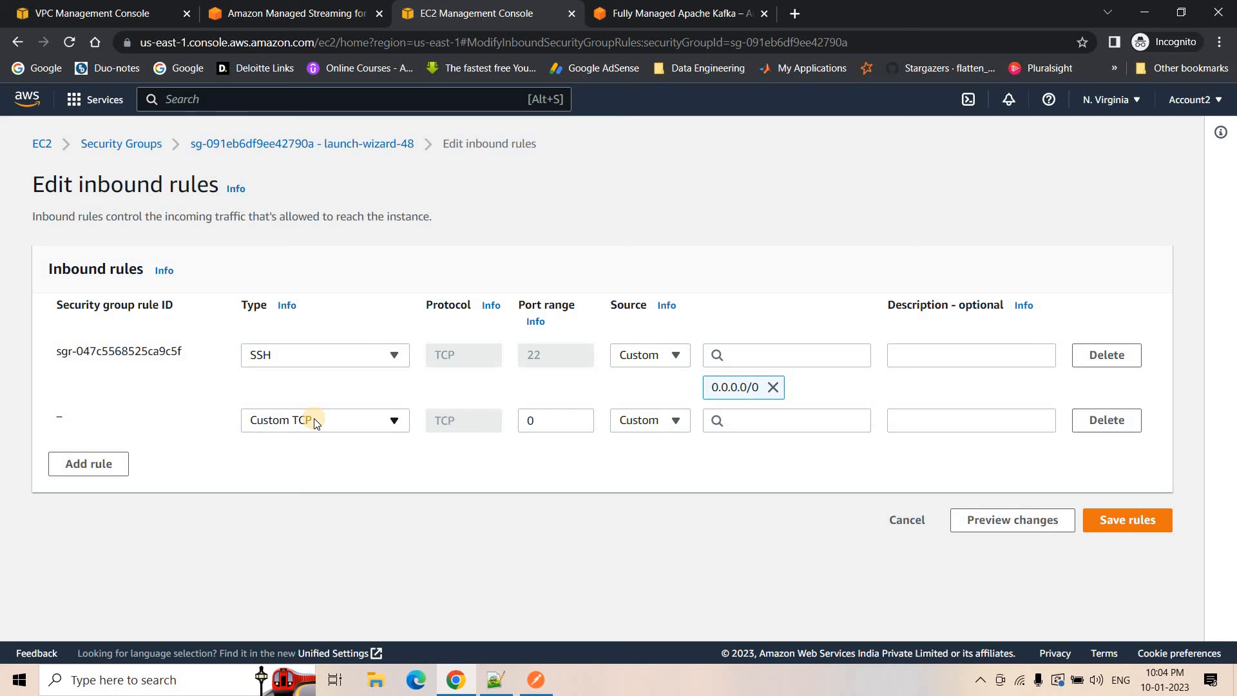
pyautogui.click(315, 422)
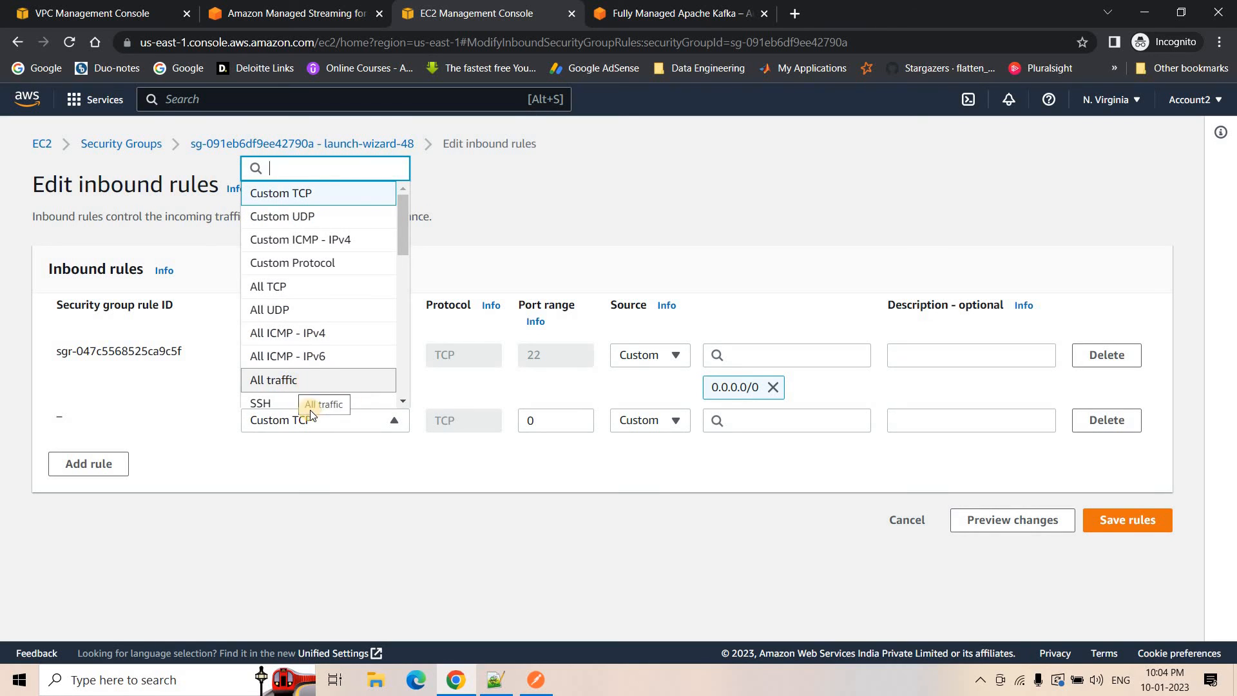
pyautogui.click(302, 379)
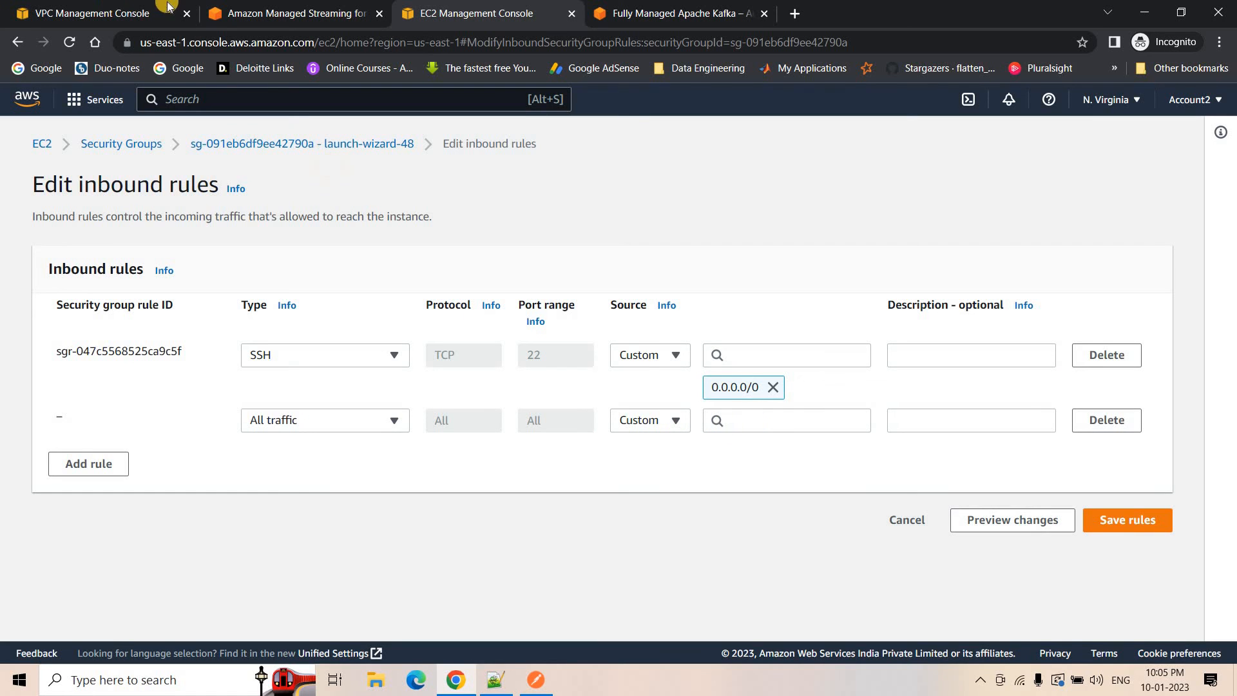
# Step: Open the properties of the demotest123 MSK cluster and copy the security group ID from its networking settings
pyautogui.click(258, 13)
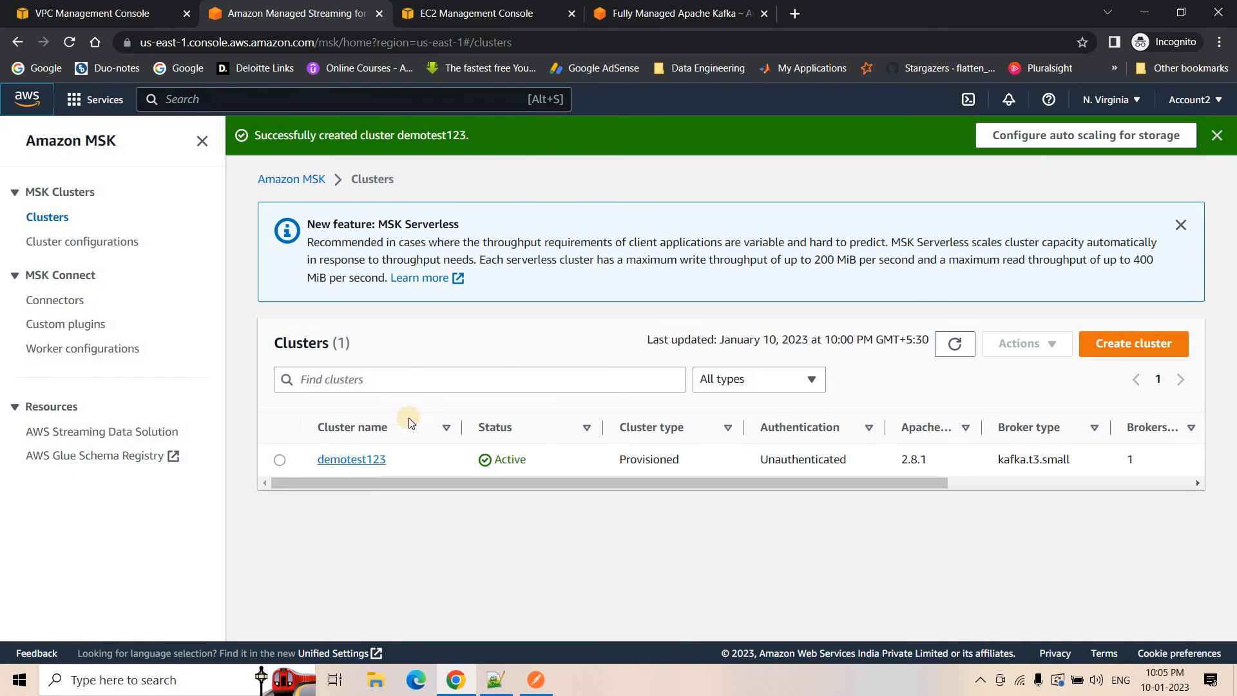
pyautogui.click(374, 460)
pyautogui.scroll(-1, 351, 482)
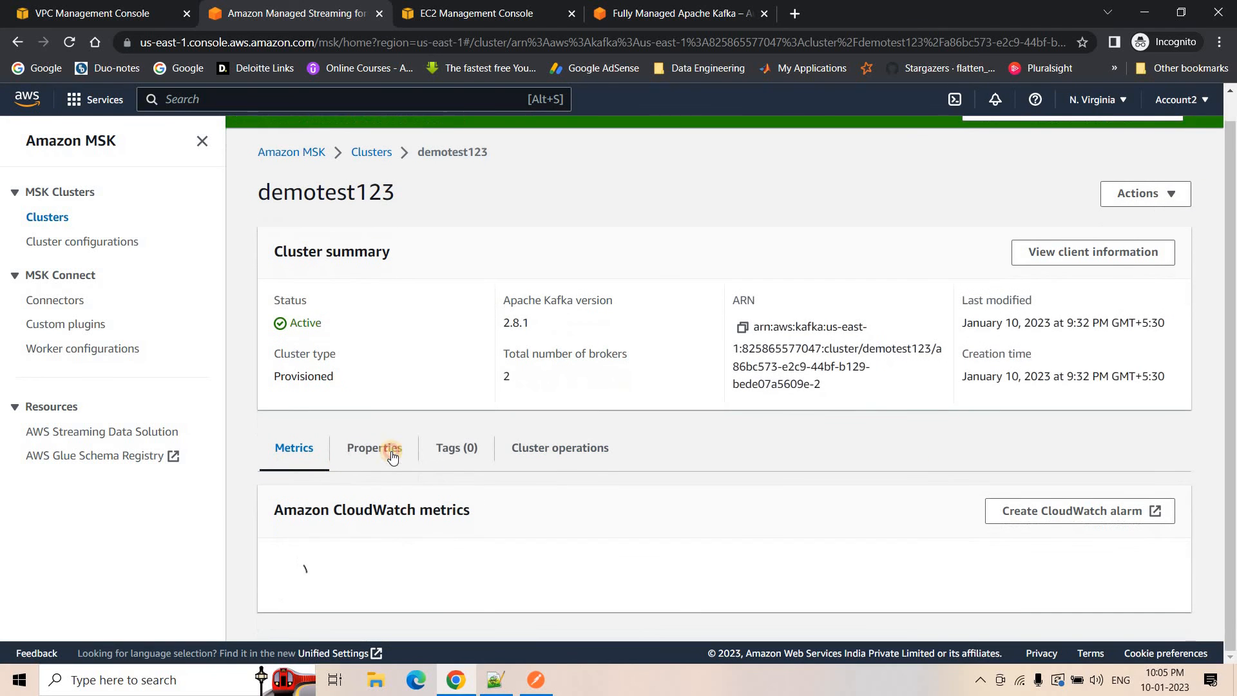
pyautogui.click(392, 454)
pyautogui.scroll(-7, 773, 451)
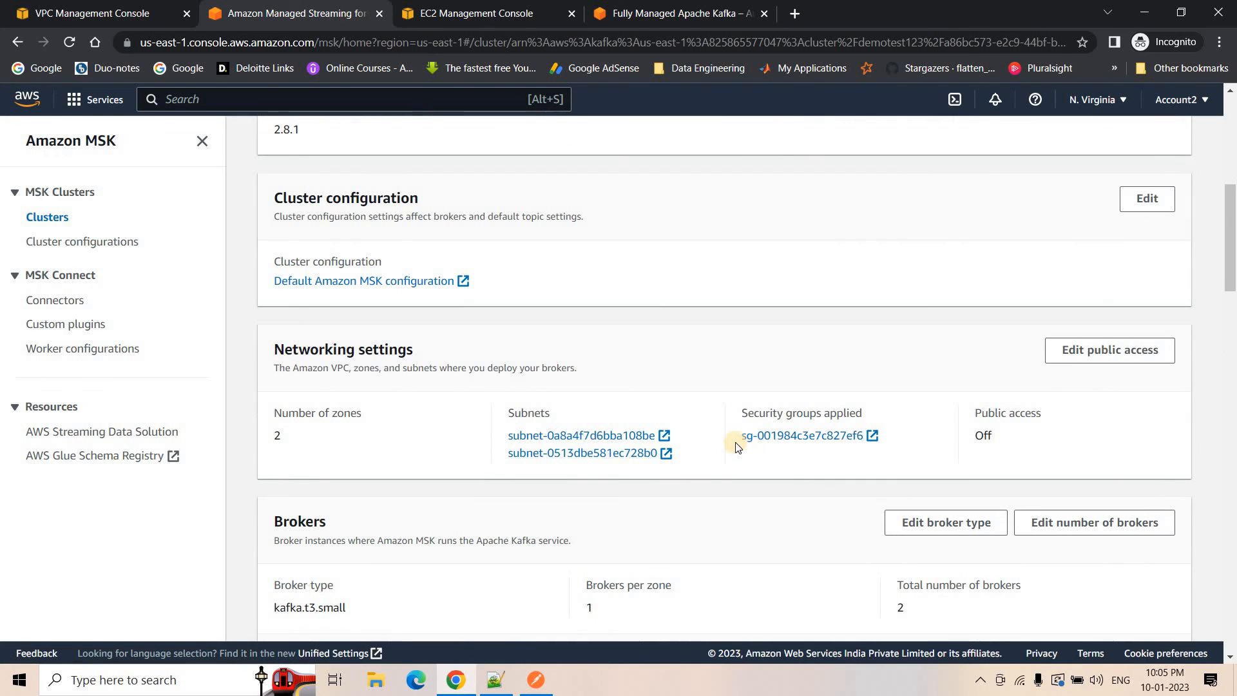
pyautogui.moveTo(739, 447); pyautogui.dragTo(863, 435)
pyautogui.hotkey('ctrl', 'c')
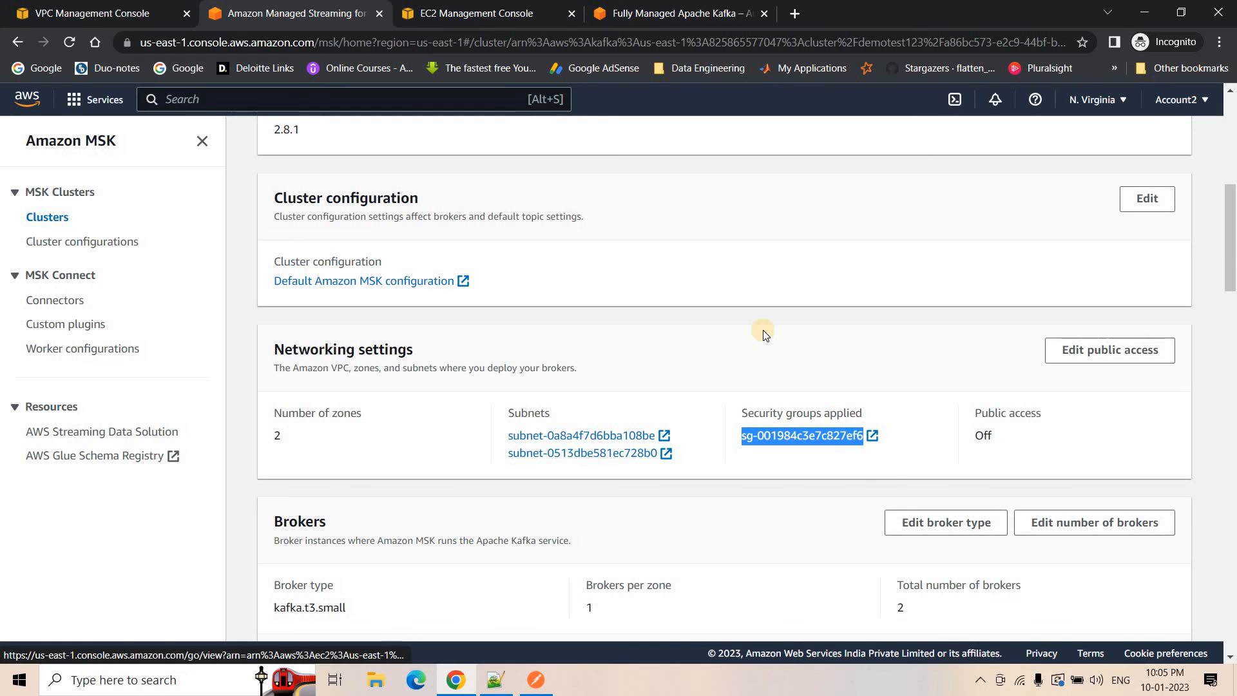
# Step: Set the MSK cluster's security group, sg-001984c3e7c827ef6, as the source of the All traffic rule and save the inbound rules
pyautogui.hotkey('ctrl', 'Tab')
pyautogui.click(754, 421)
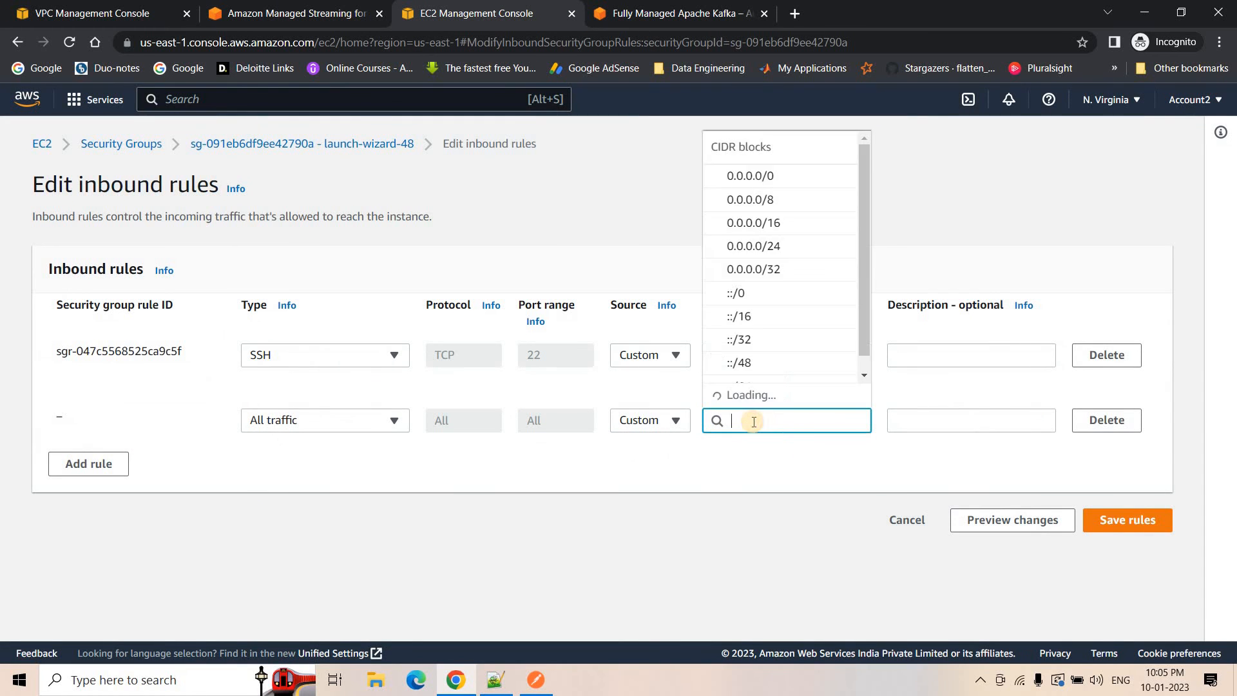
pyautogui.hotkey('ctrl', 'v')
pyautogui.click(760, 485)
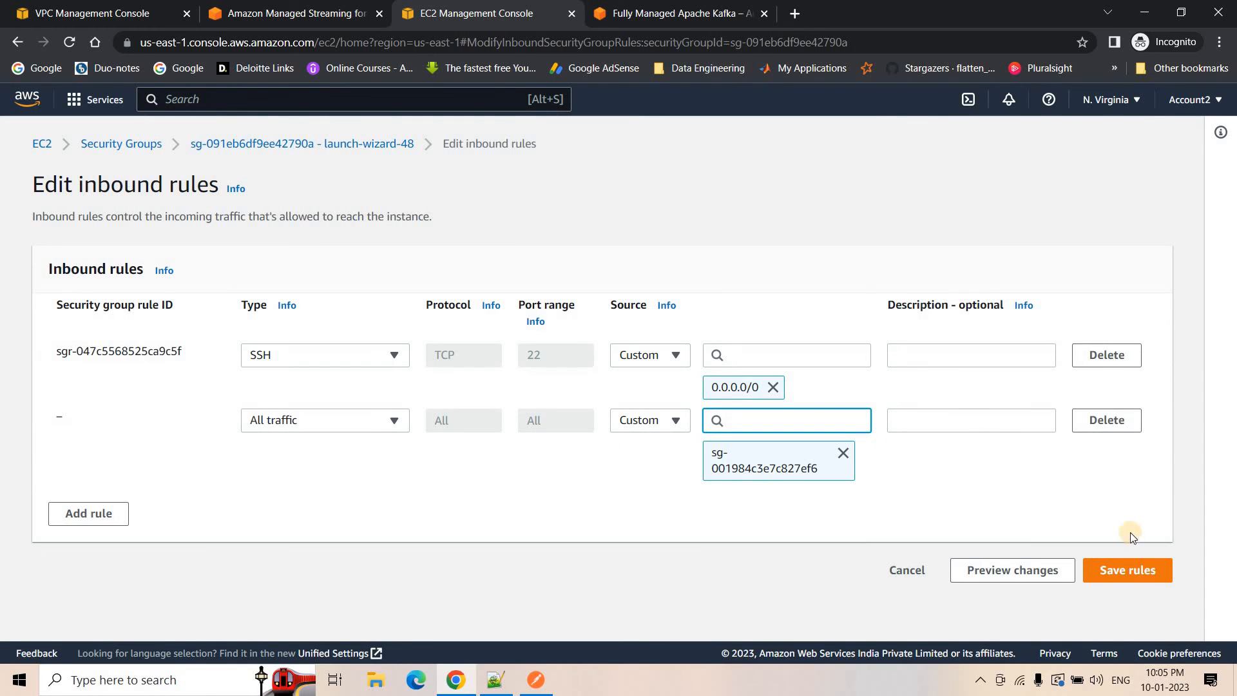
pyautogui.click(1109, 573)
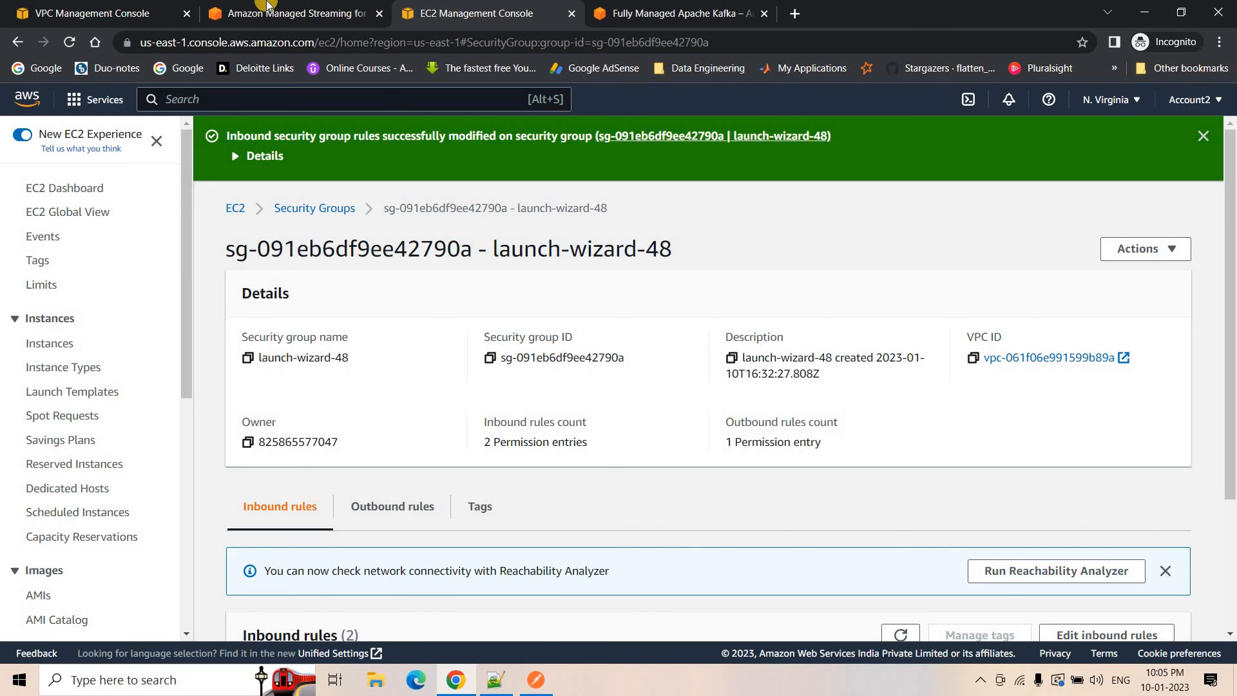
# Step: Open the MSK cluster's default security group for inbound rule editing and add a new rule of type All traffic
pyautogui.hotkey('ctrl', 'pageup')
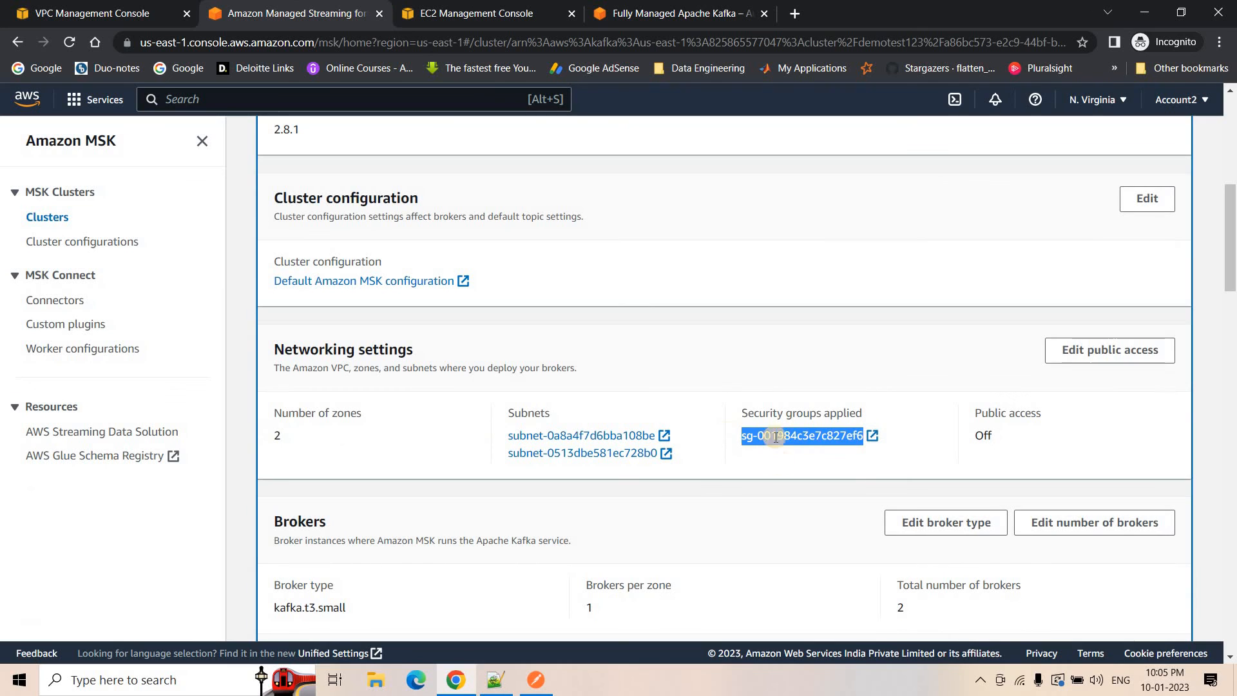
pyautogui.click(810, 441)
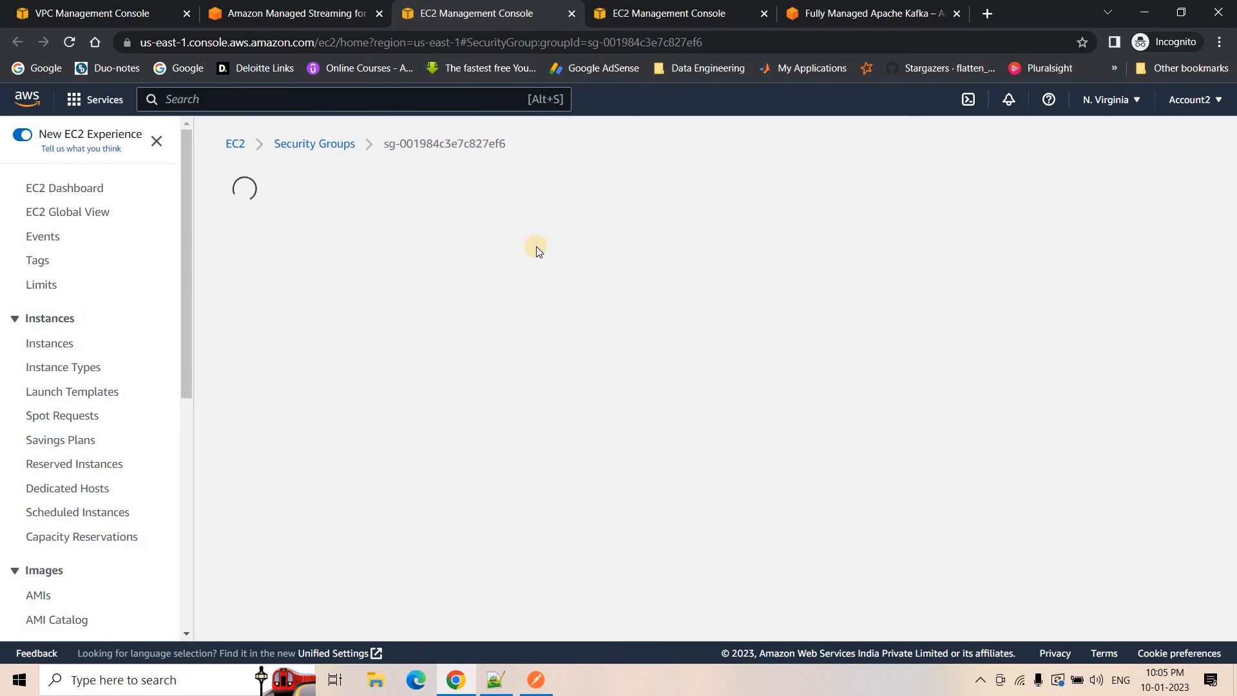
pyautogui.click(1104, 554)
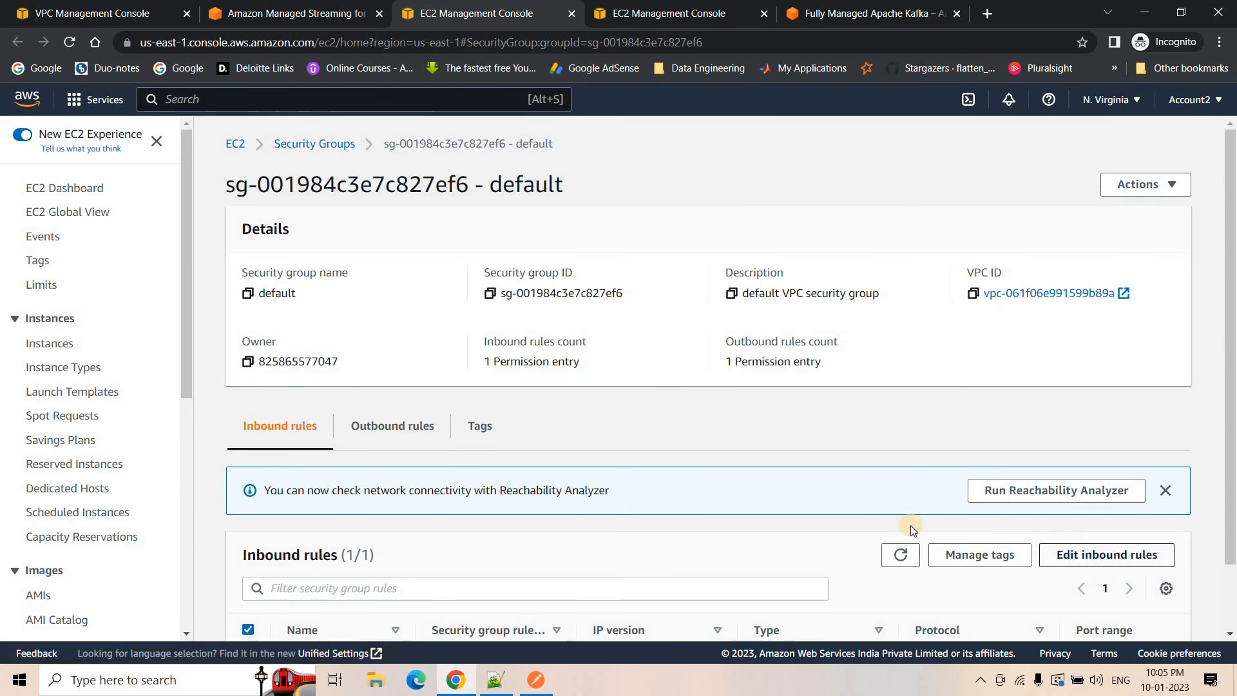
pyautogui.click(97, 446)
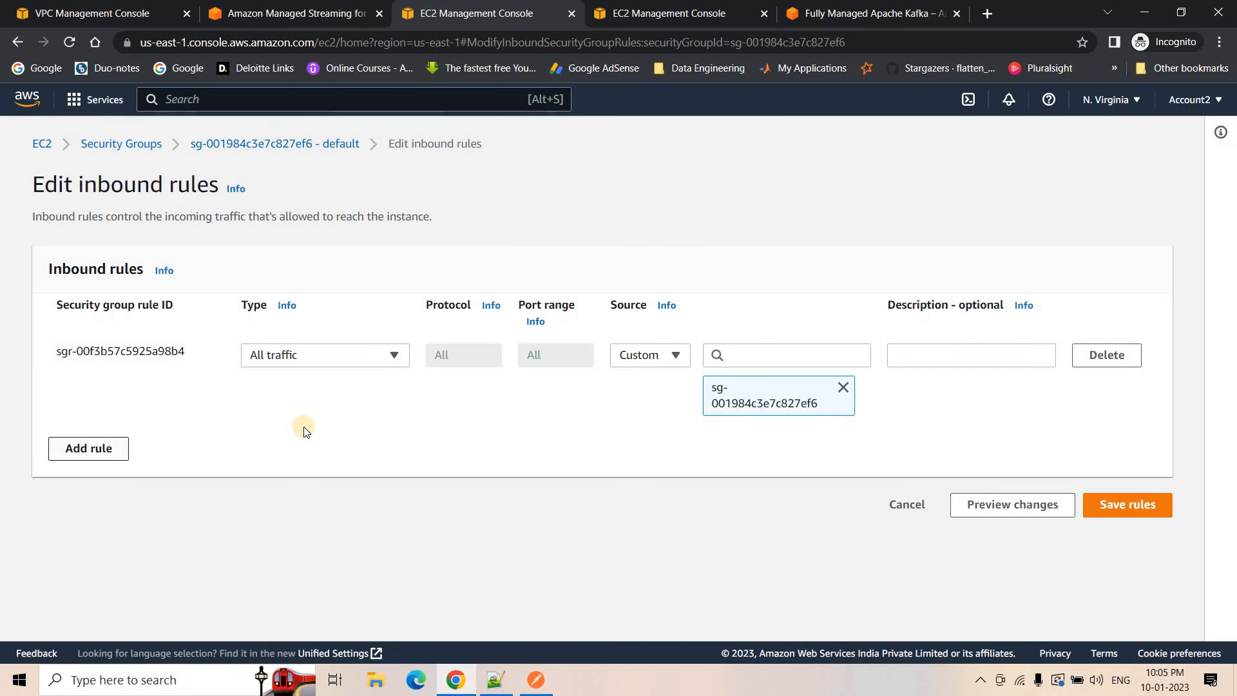
pyautogui.click(303, 435)
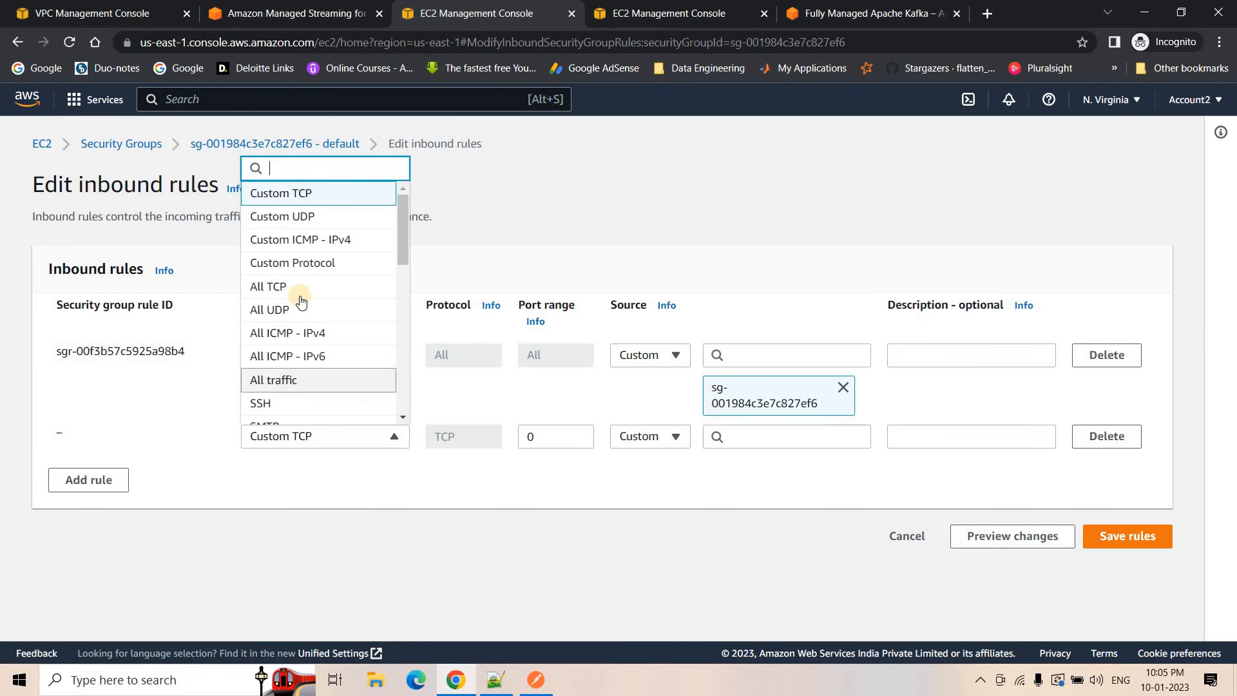
pyautogui.click(307, 380)
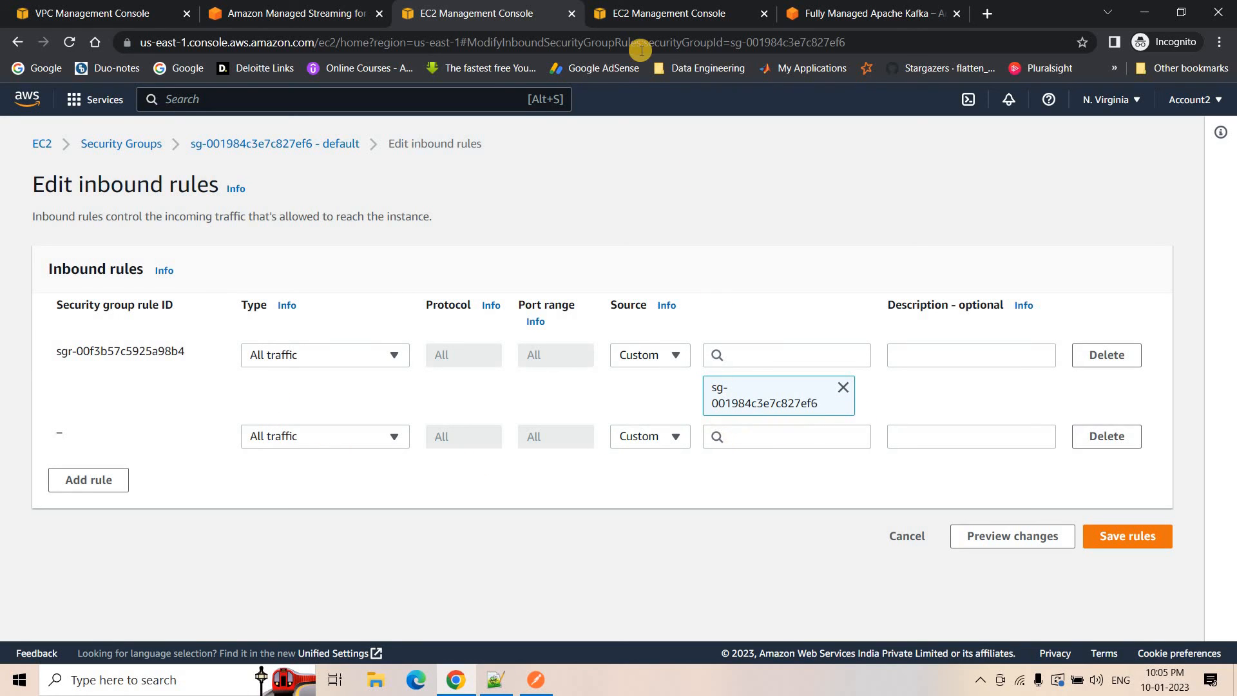
# Step: Open the running kafkaclient instance's security details and copy its security group ID
pyautogui.click(643, 12)
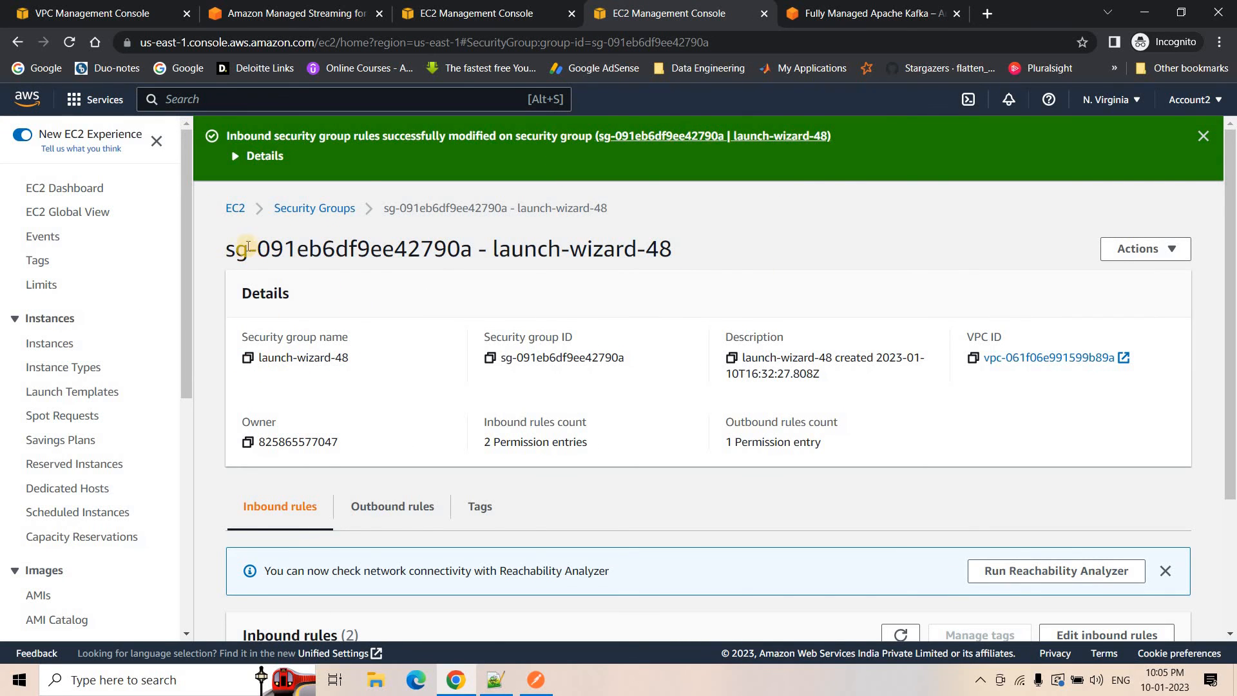
pyautogui.moveTo(225, 251); pyautogui.dragTo(447, 250)
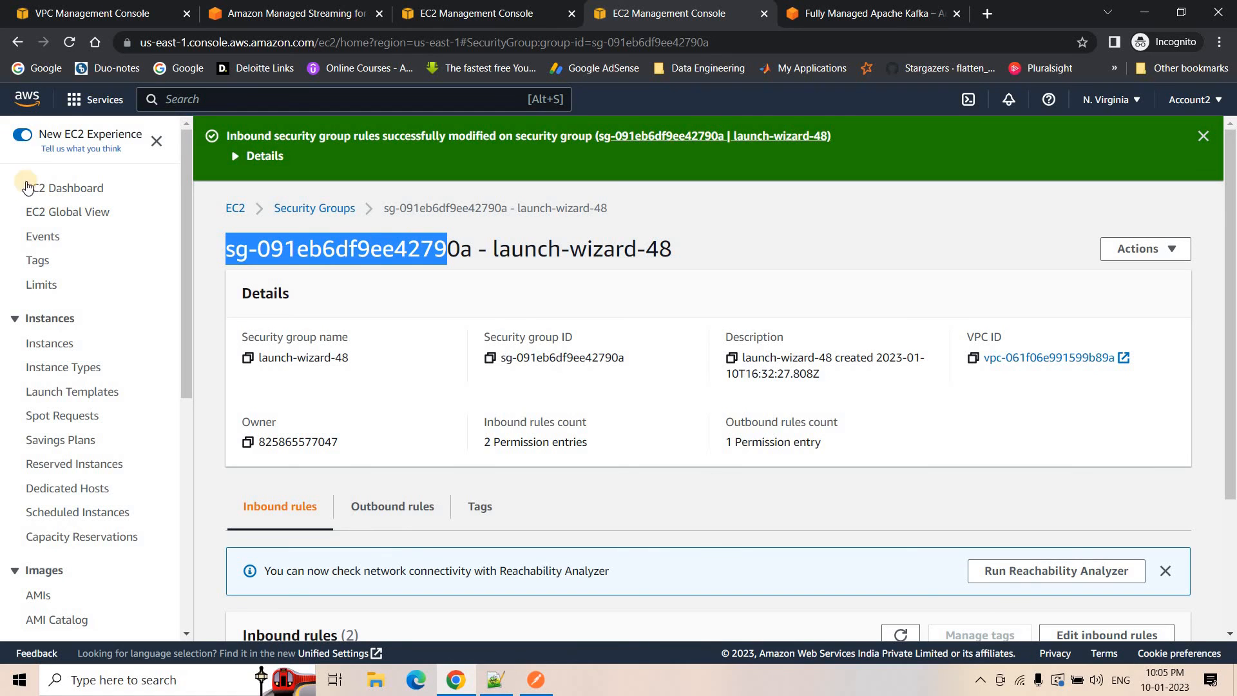
pyautogui.click(53, 191)
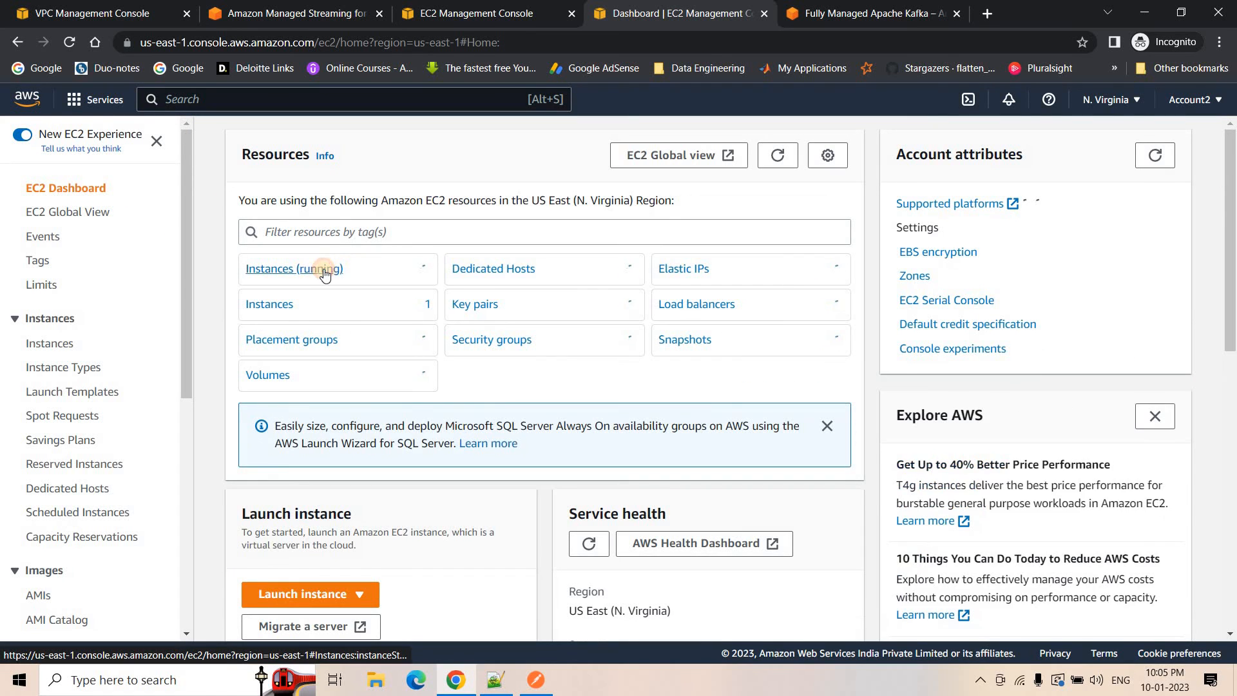
pyautogui.click(326, 268)
pyautogui.click(414, 249)
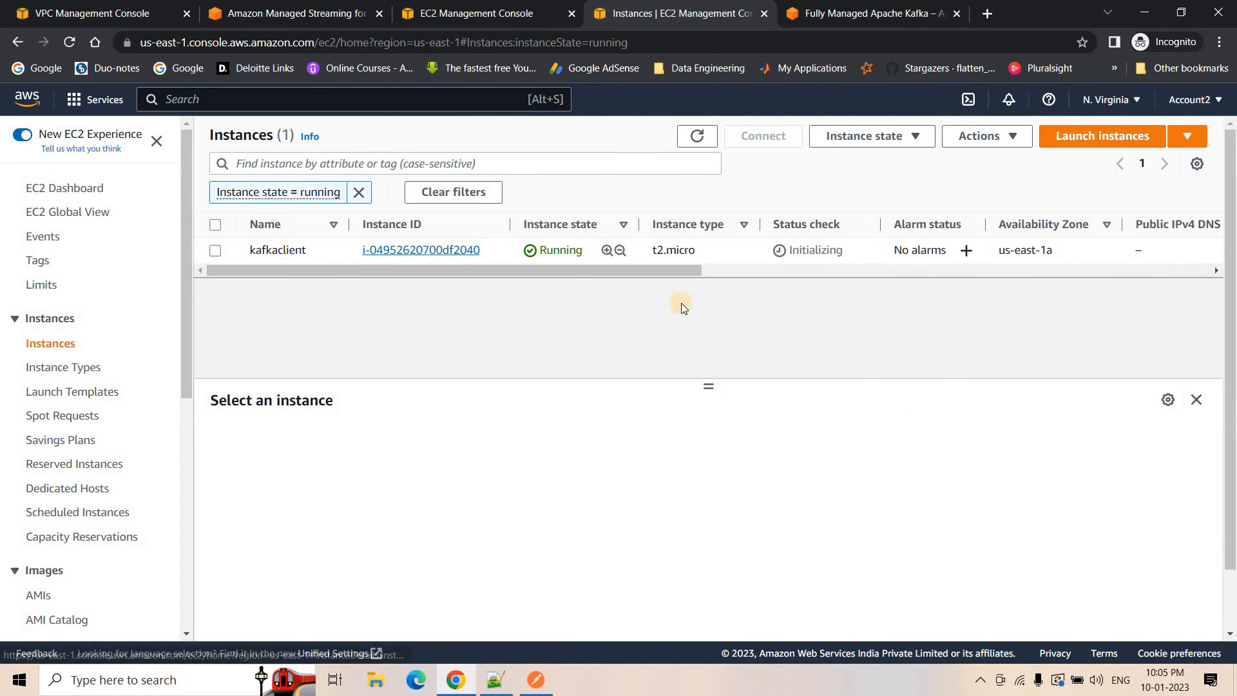
pyautogui.scroll(-6, 712, 400)
pyautogui.scroll(1, 322, 210)
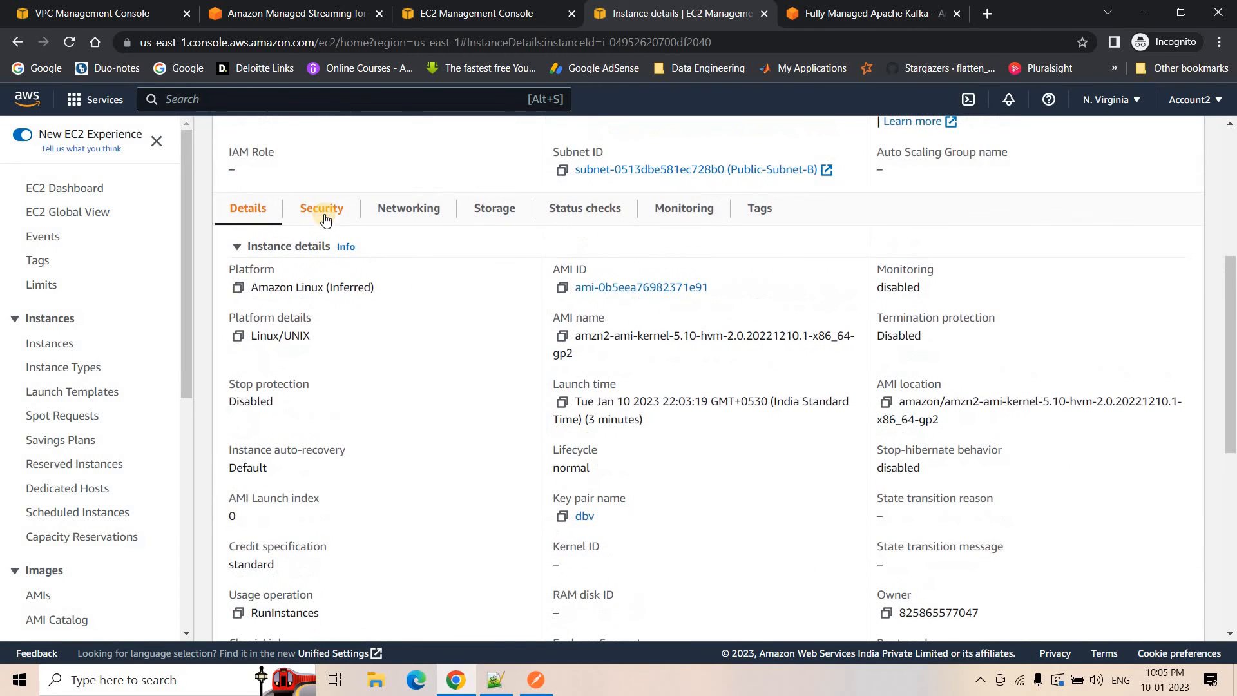
pyautogui.click(323, 253)
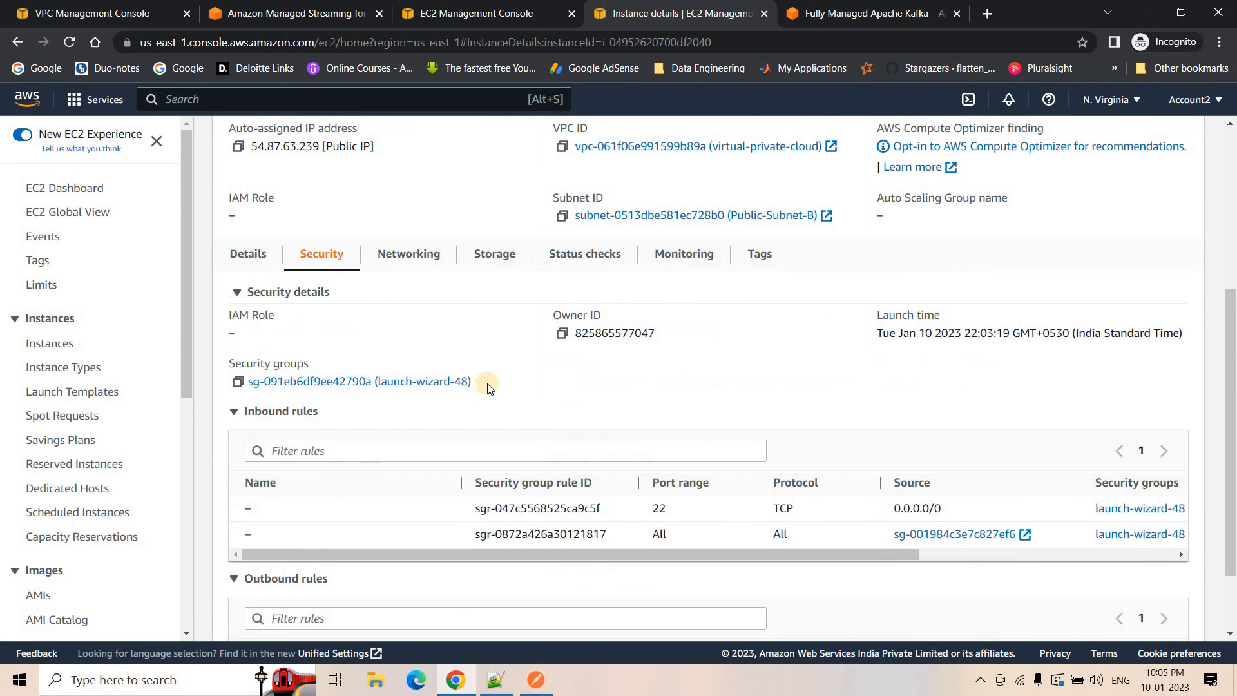
pyautogui.click(237, 381)
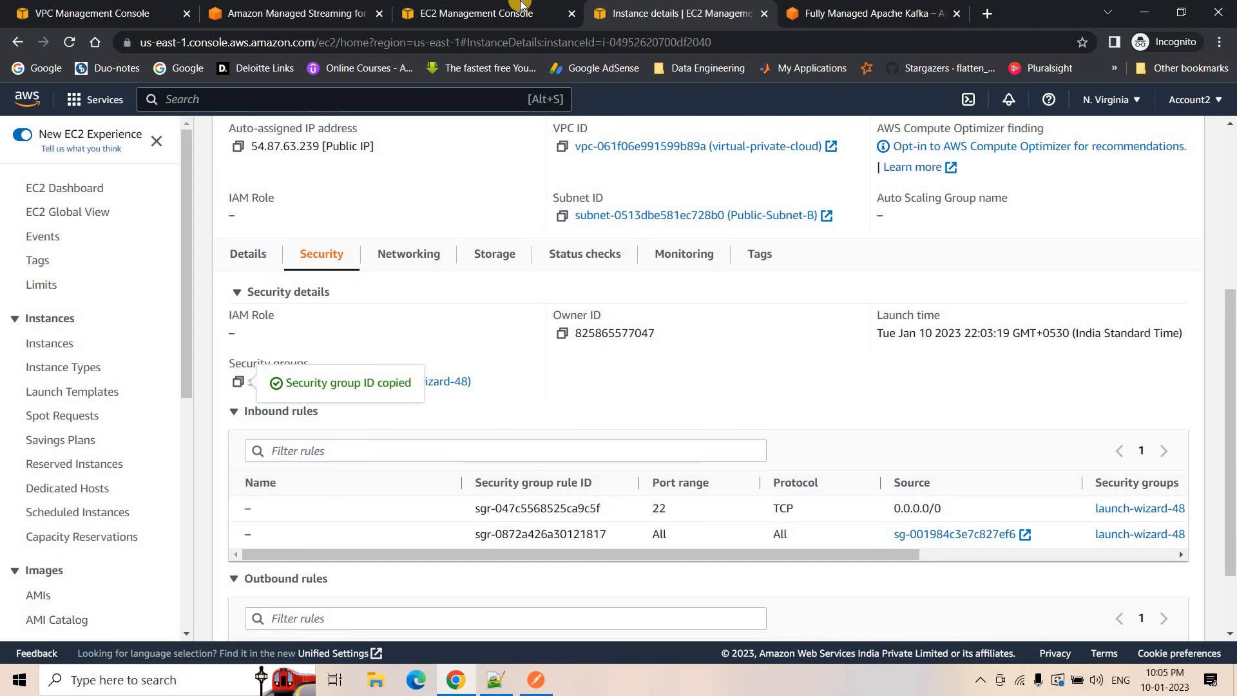
# Step: Set sg-091eb6df9ee42790a as the source of the new All traffic rule in the default security group and save the rules
pyautogui.click(473, 7)
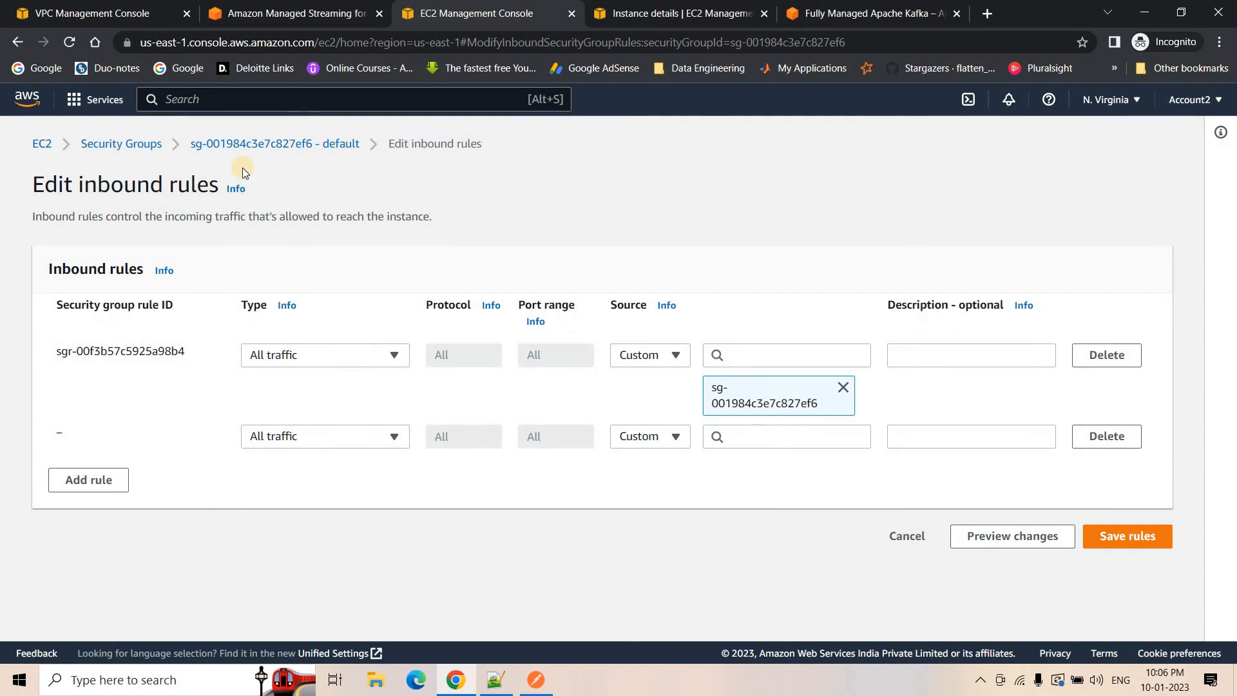
pyautogui.click(764, 438)
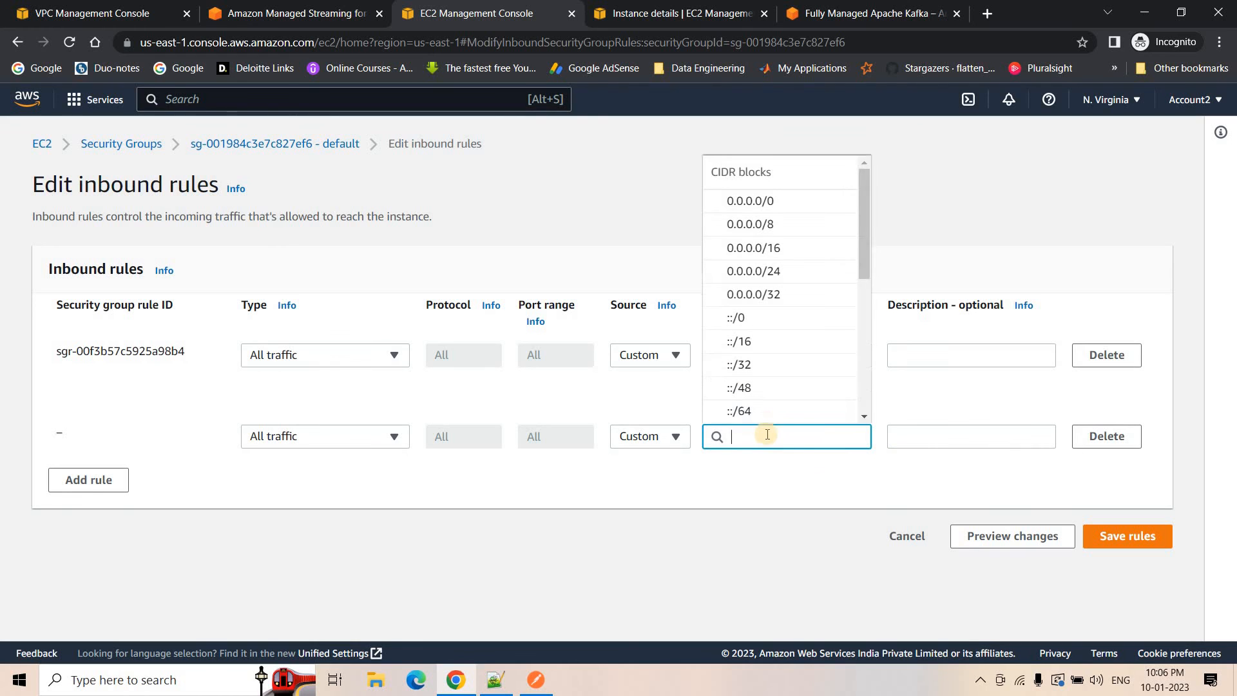
pyautogui.hotkey('ctrl', 'v')
pyautogui.click(778, 419)
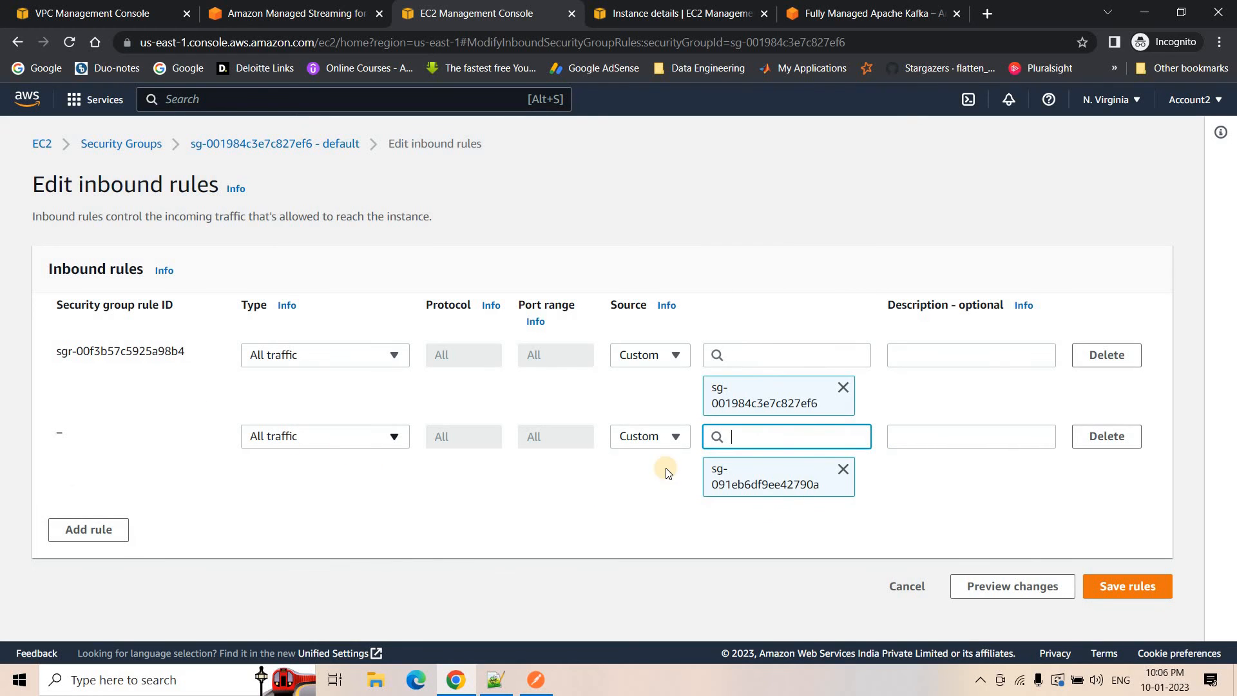
pyautogui.click(1130, 585)
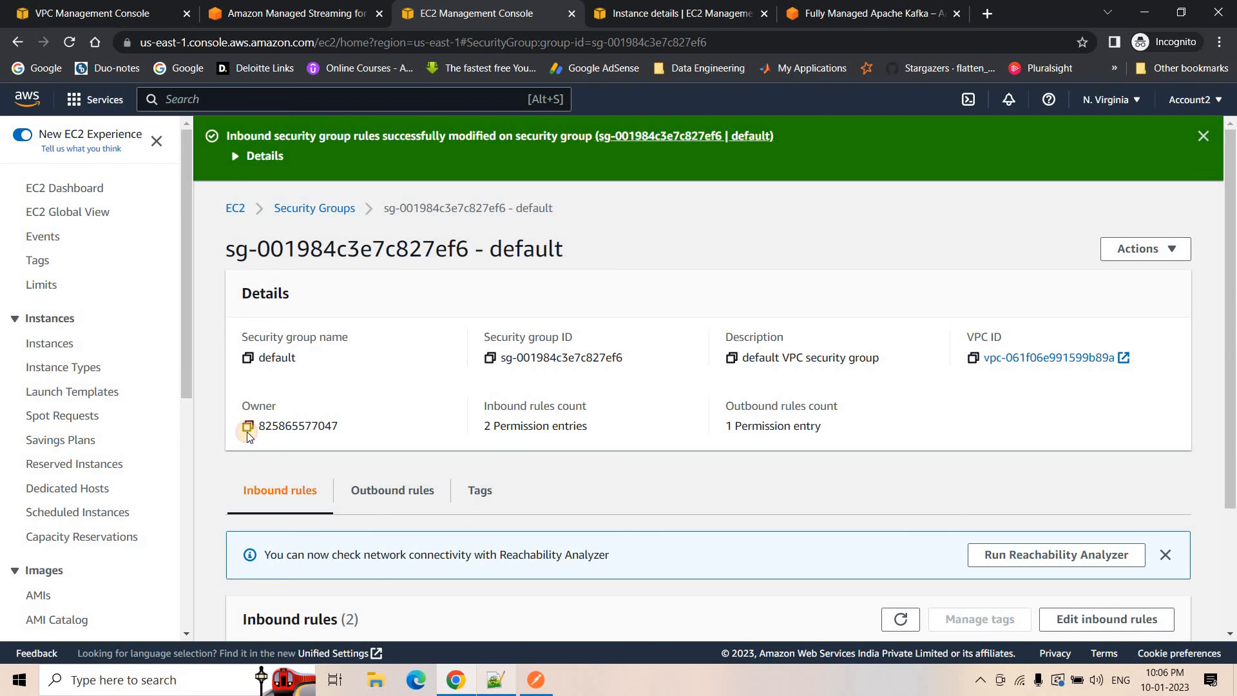
# Step: Switch to the Notepad++ notes and review the Step 9 commands for installing Java and downloading and extracting Kafka
pyautogui.hotkey('alt', 'Tab')
pyautogui.scroll(-4, 211, 488)
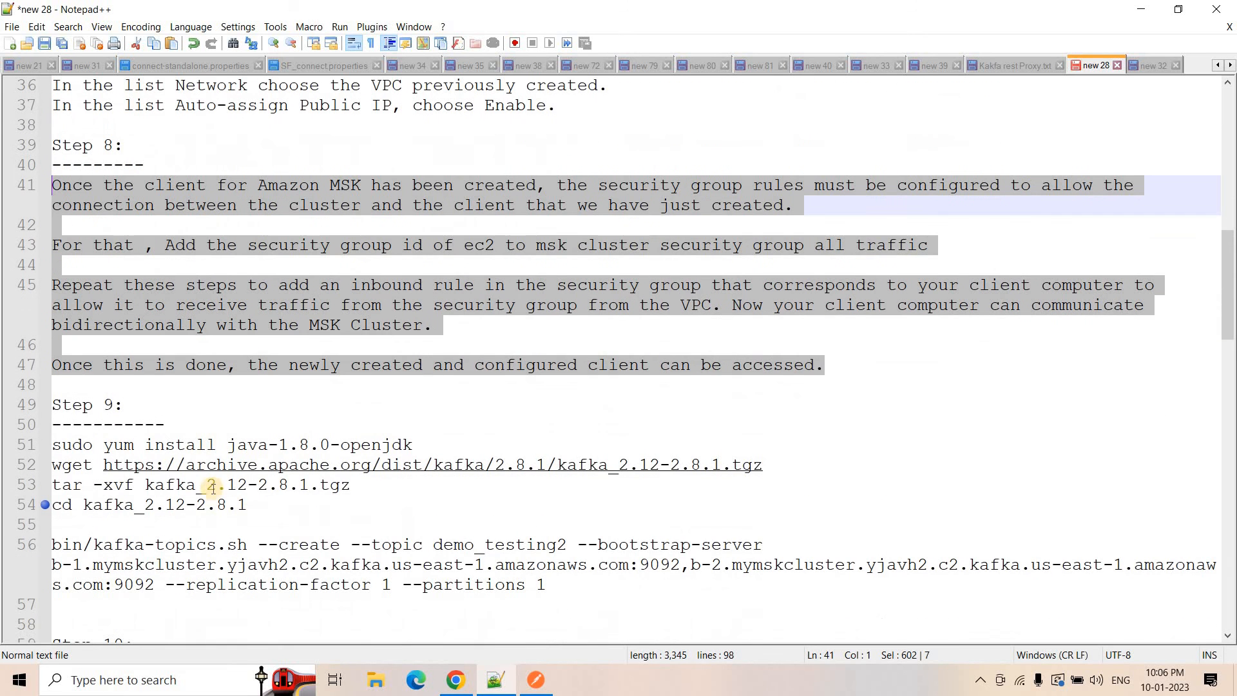
pyautogui.moveTo(340, 509); pyautogui.dragTo(35, 447)
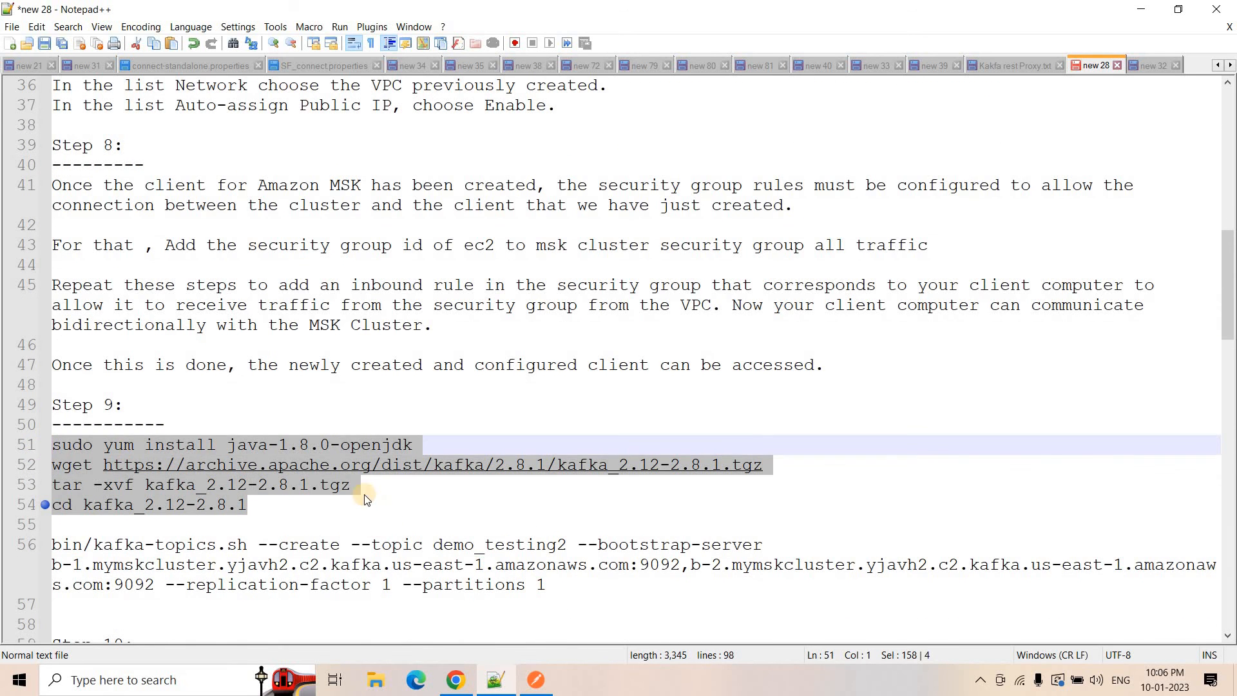
pyautogui.click(365, 500)
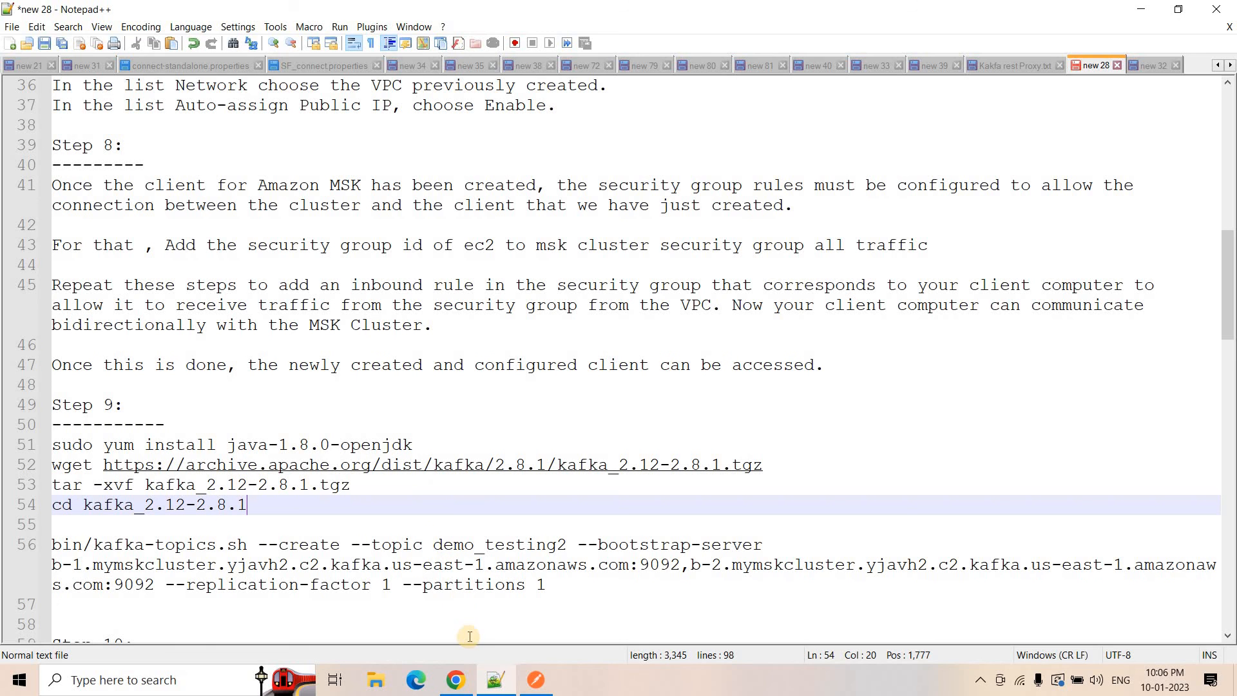
# Step: Switch back to Chrome and close the default security group tab and the Amazon MSK product page tab
pyautogui.click(463, 687)
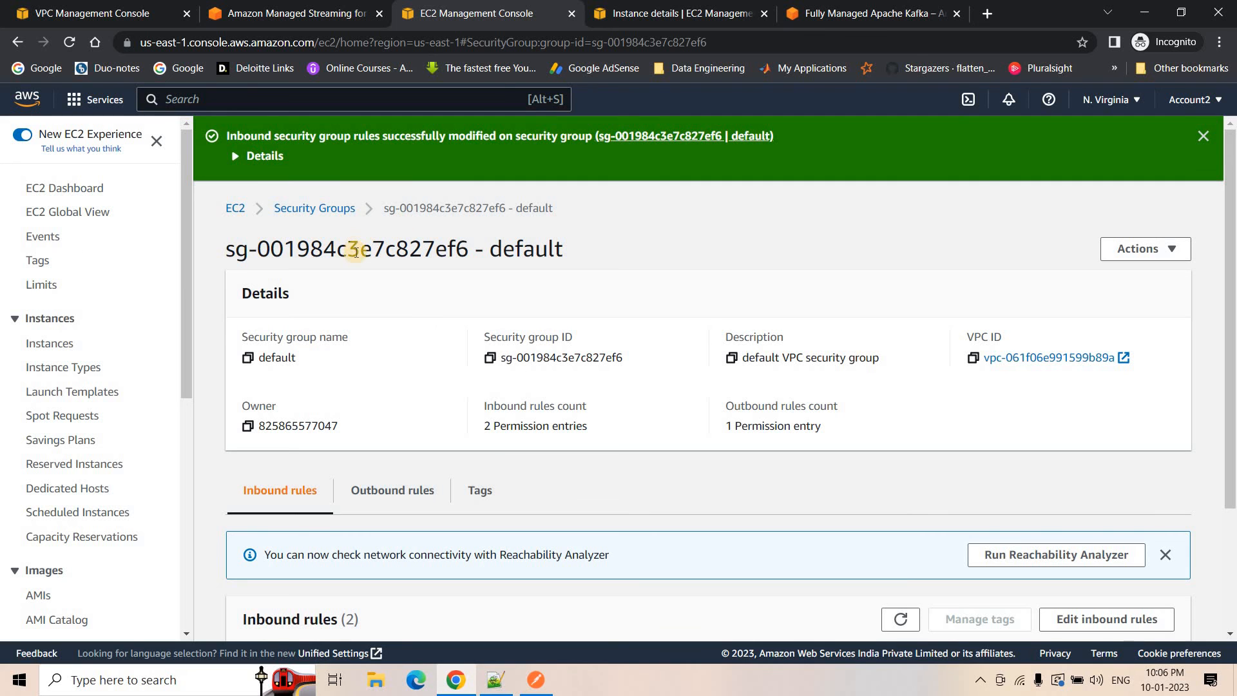
pyautogui.click(572, 14)
pyautogui.click(745, 13)
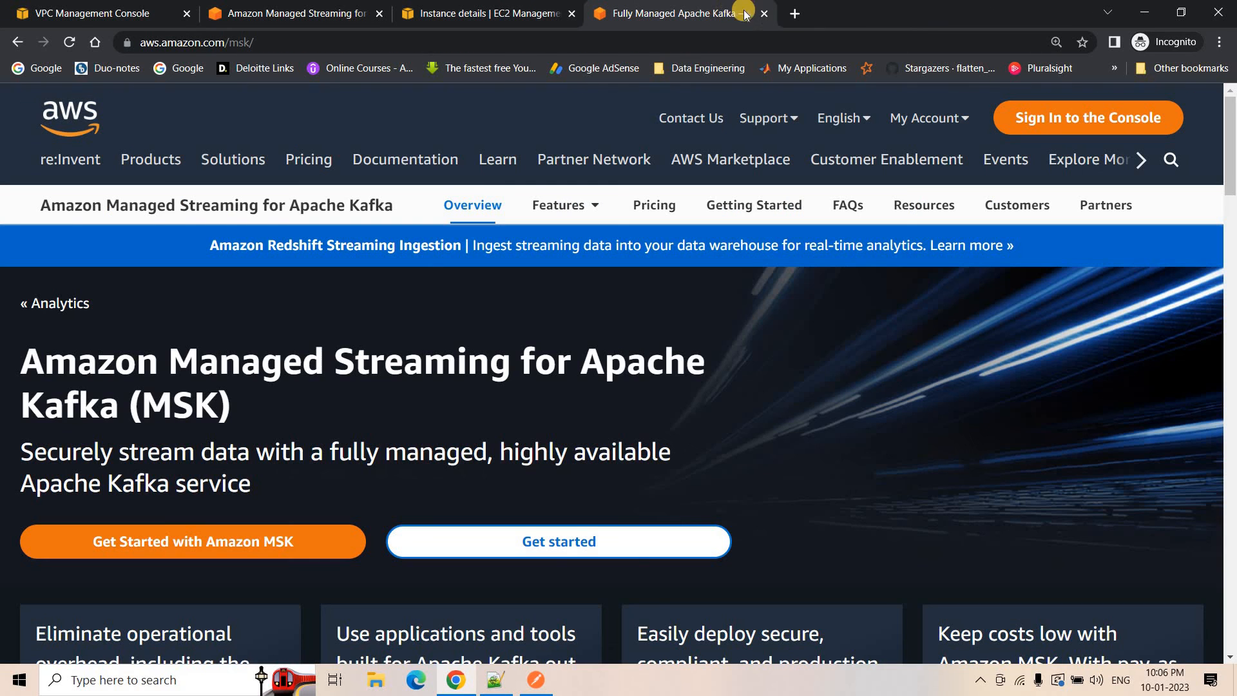
pyautogui.hotkey('ctrl', 'w')
pyautogui.scroll(5, 277, 165)
# Step: Open the kafkaclient instance from the instances list and copy its public IPv4 address
pyautogui.click(281, 141)
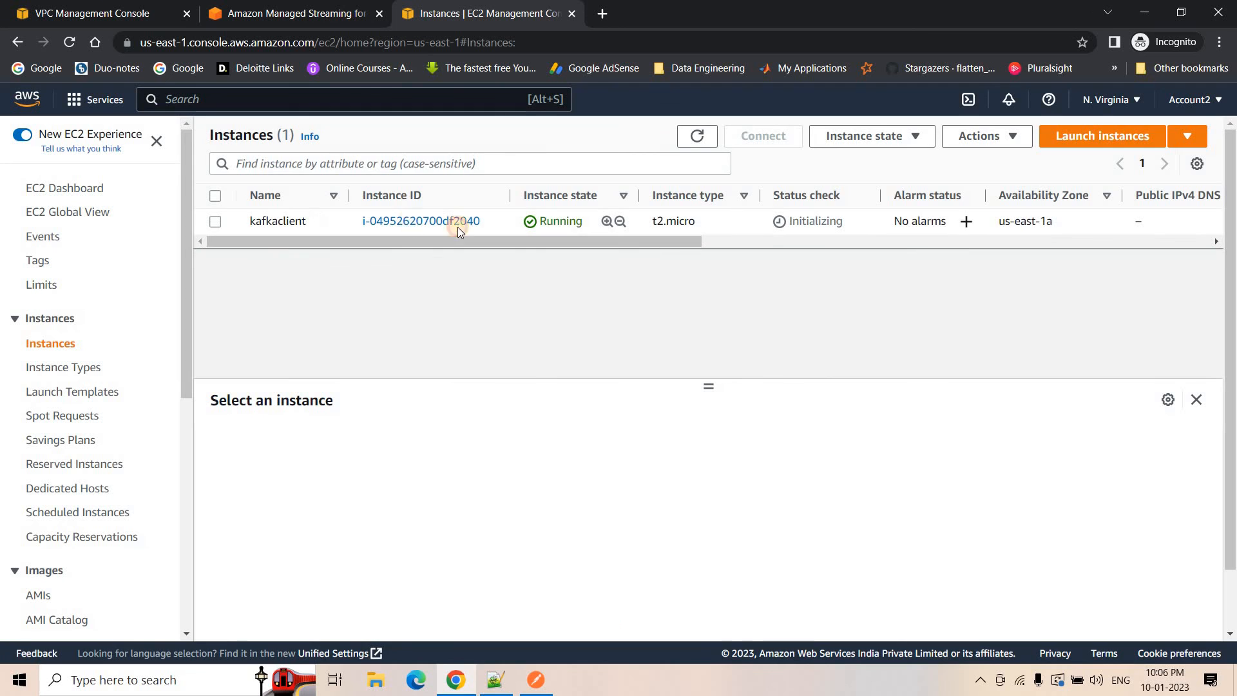
pyautogui.click(459, 231)
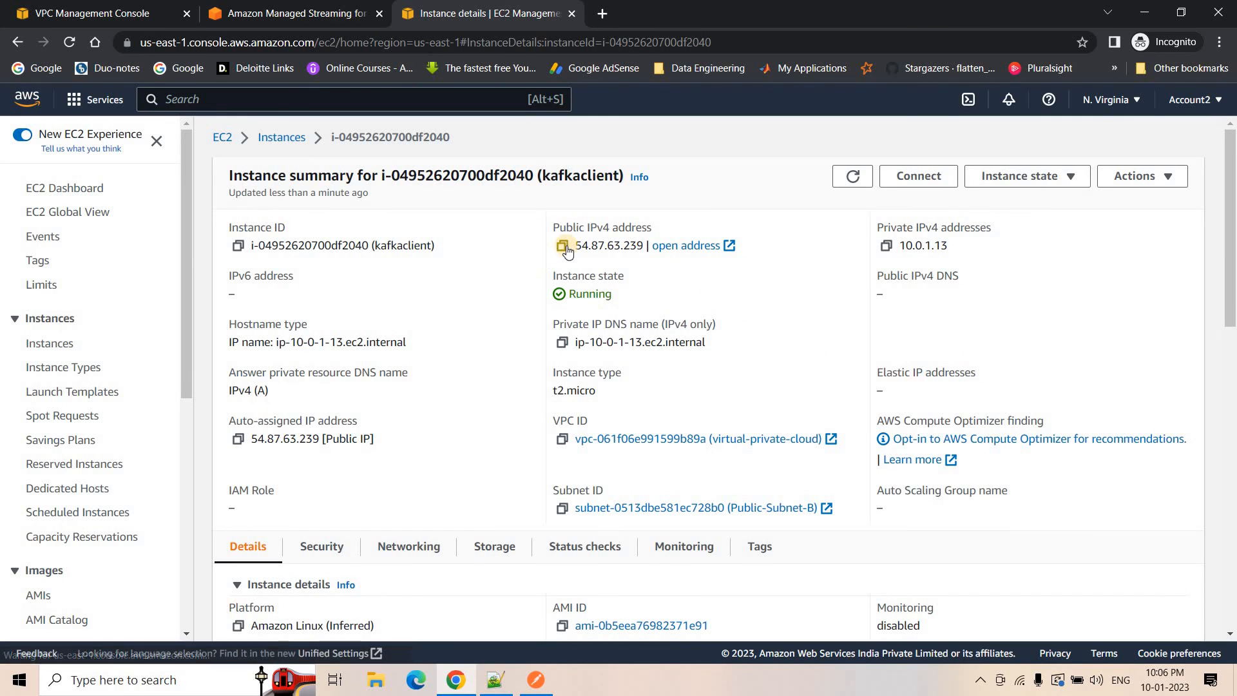
pyautogui.click(563, 246)
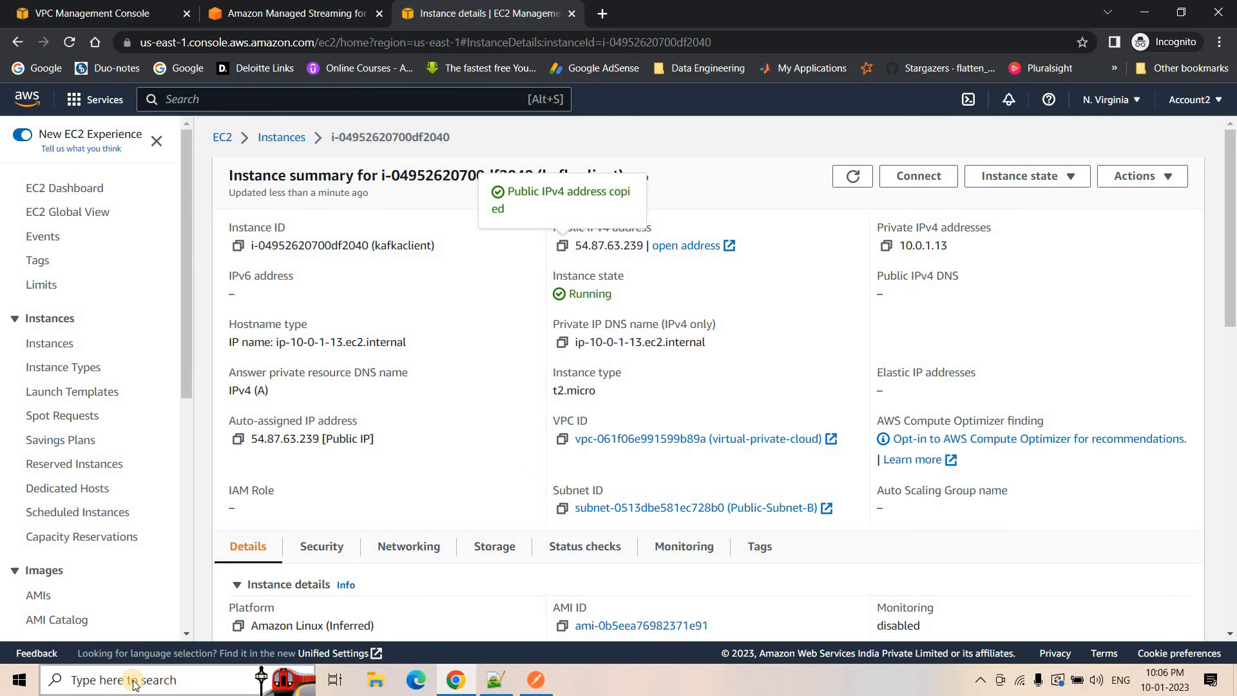
# Step: Start PuTTY and set the SSH host to the instance's public address, 54.87.63.239
pyautogui.click(134, 685)
pyautogui.write('putty')
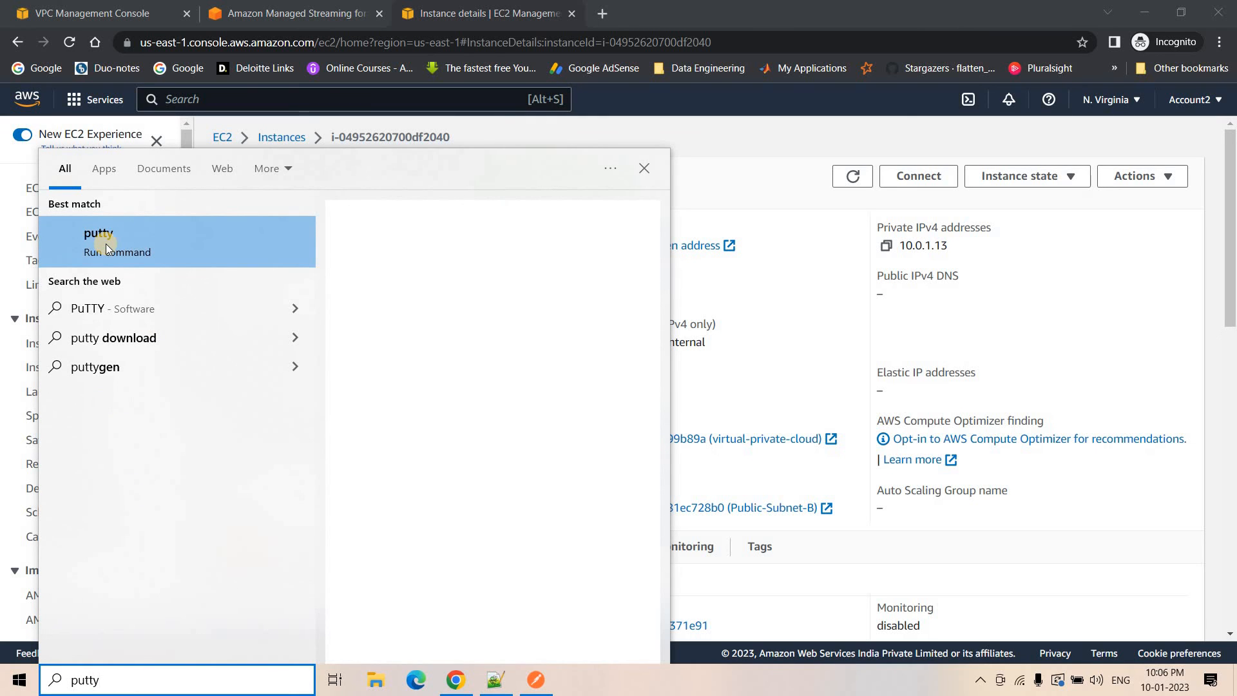
pyautogui.click(105, 245)
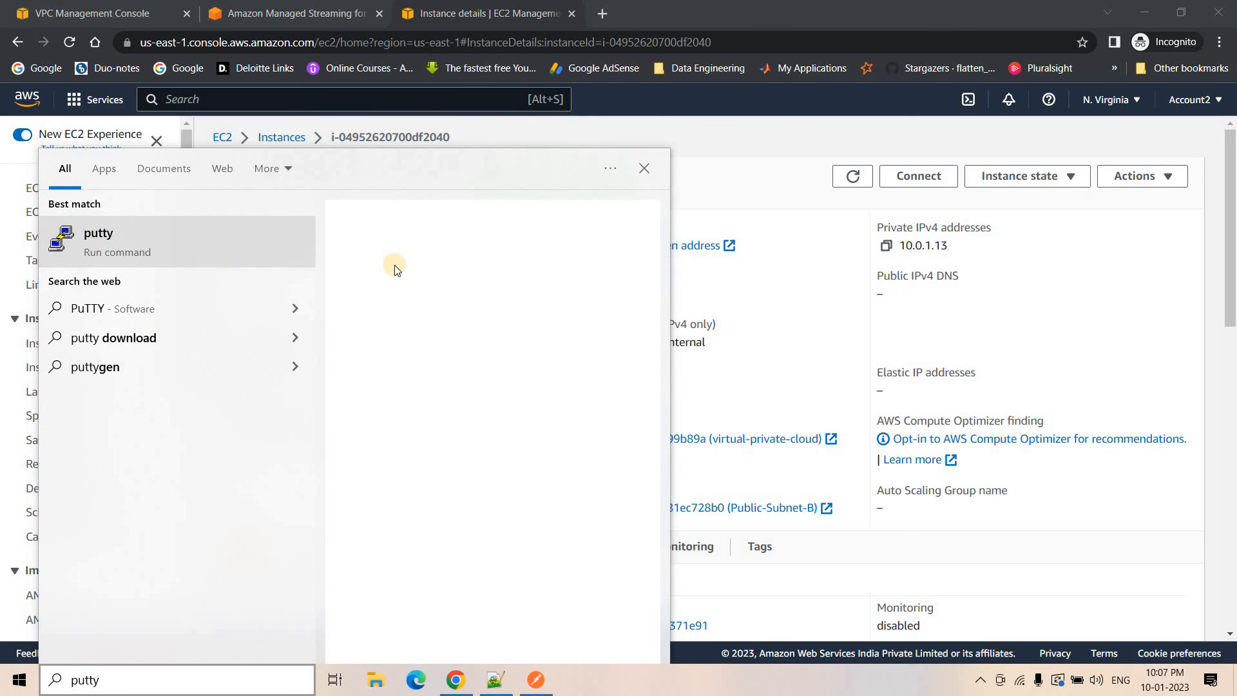
# Step: Choose the dbv PuTTY private key file for the session's SSH authentication
pyautogui.click(456, 417)
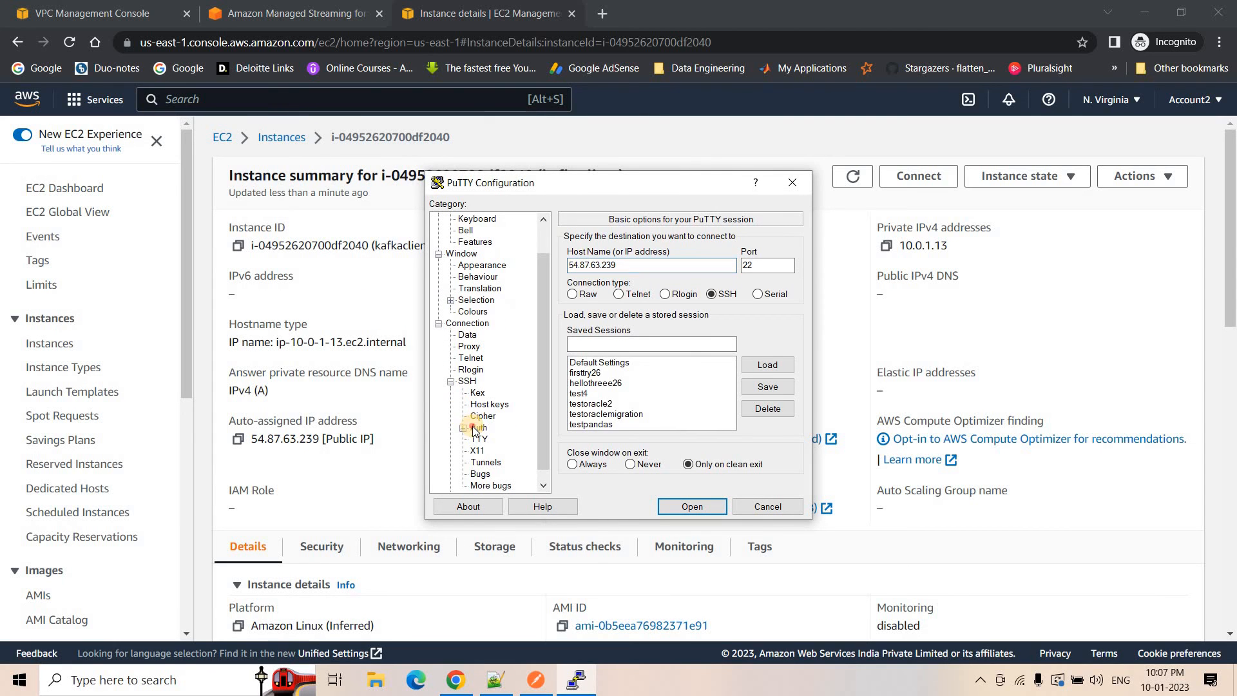
pyautogui.click(478, 427)
pyautogui.click(749, 403)
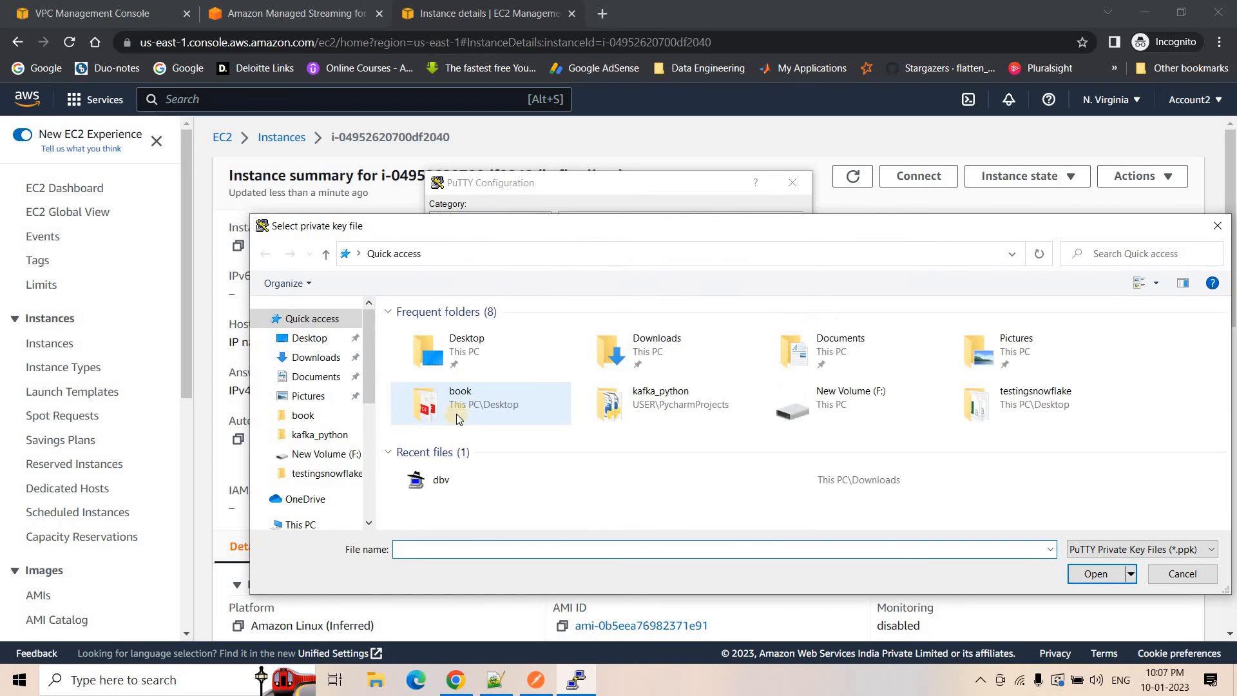
pyautogui.click(426, 480)
pyautogui.click(1096, 573)
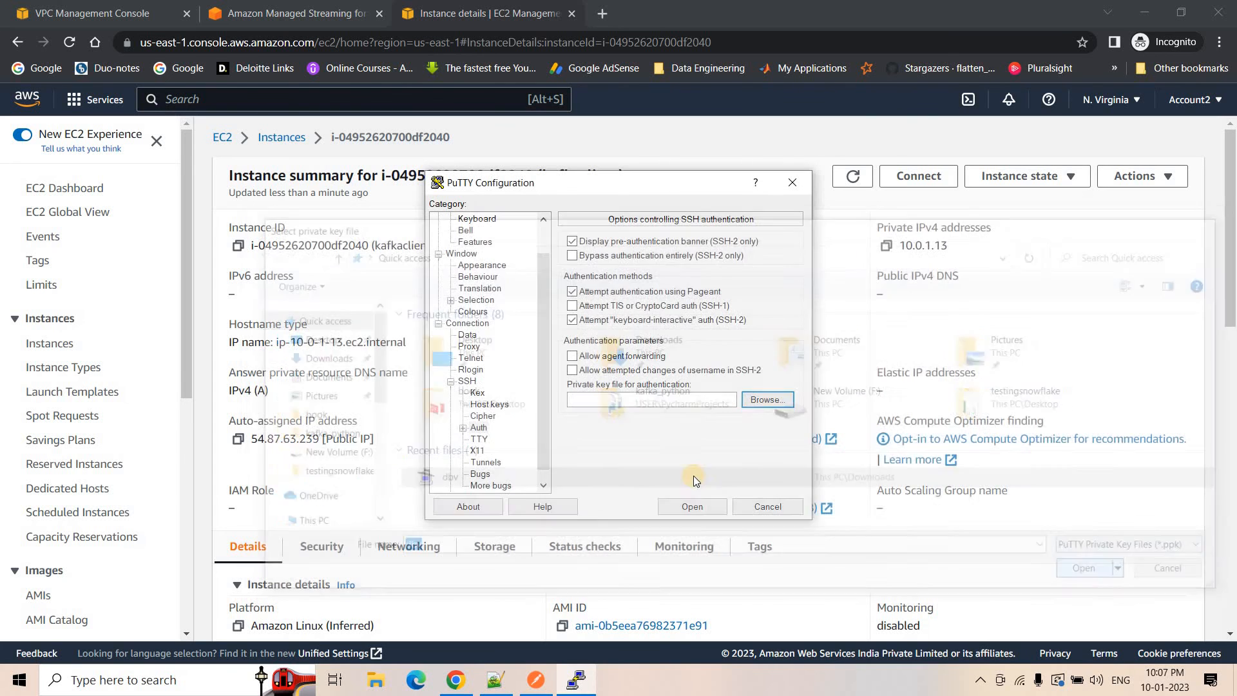
# Step: Open the SSH connection to the instance, maximize the terminal window and log in as ec2-user
pyautogui.click(690, 503)
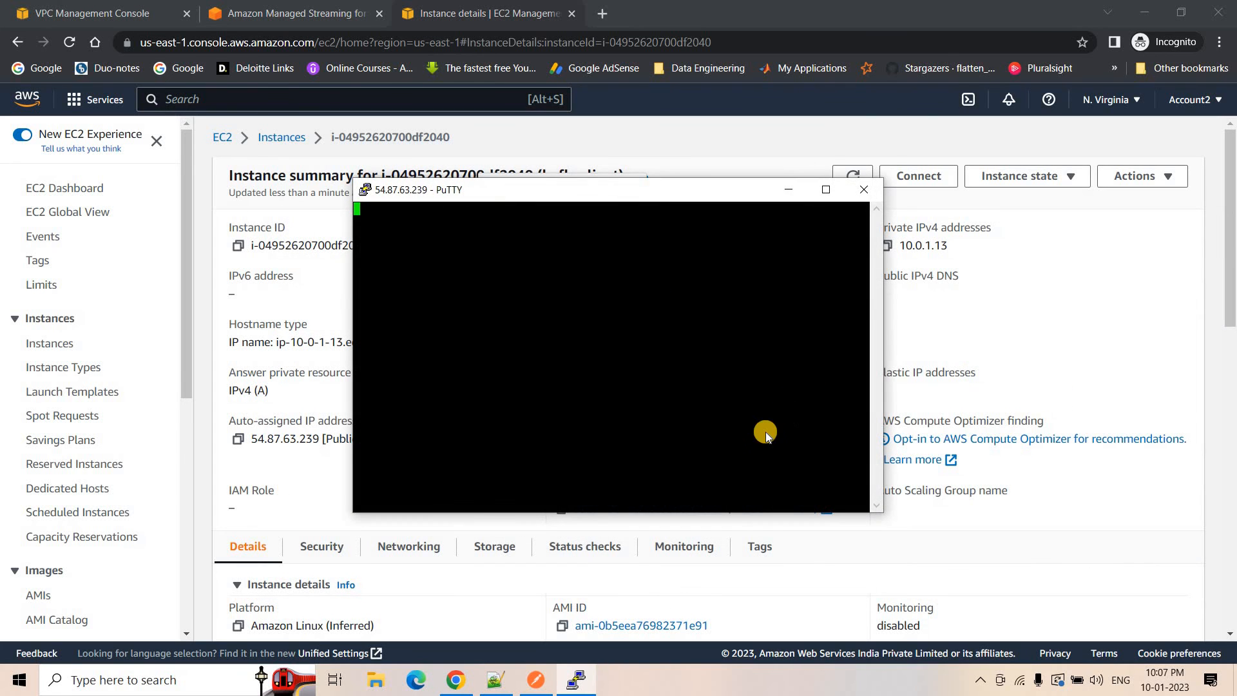
pyautogui.click(554, 455)
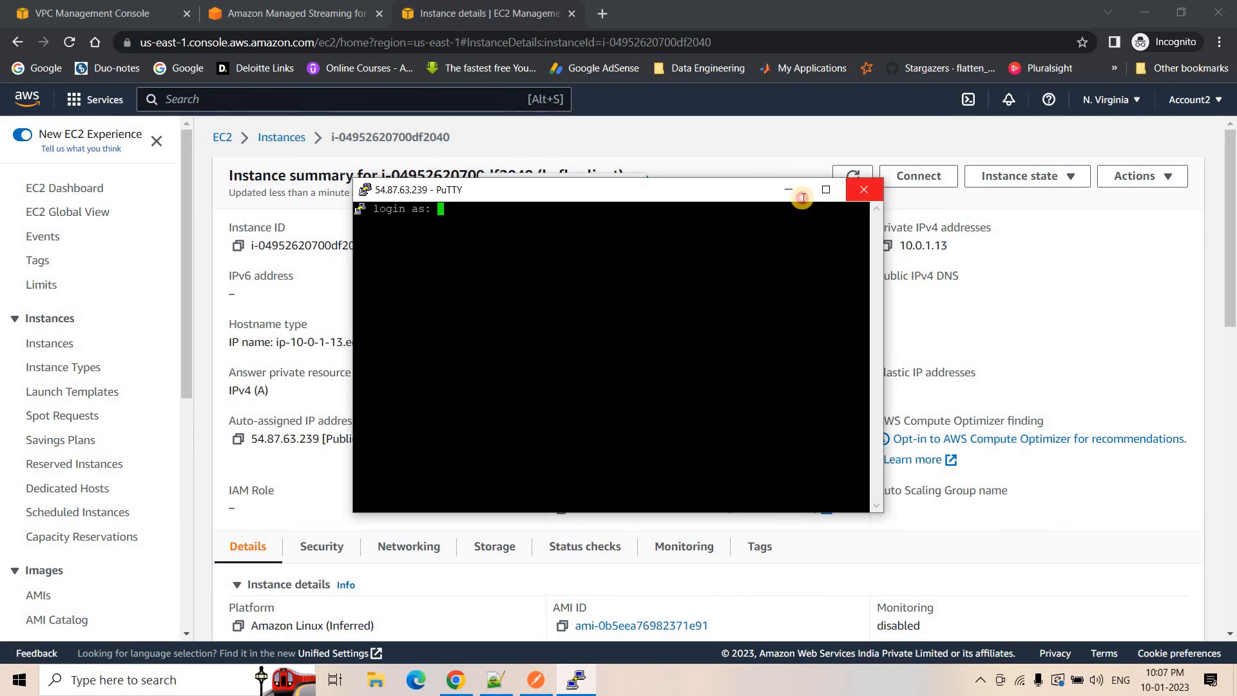
pyautogui.doubleClick(802, 198)
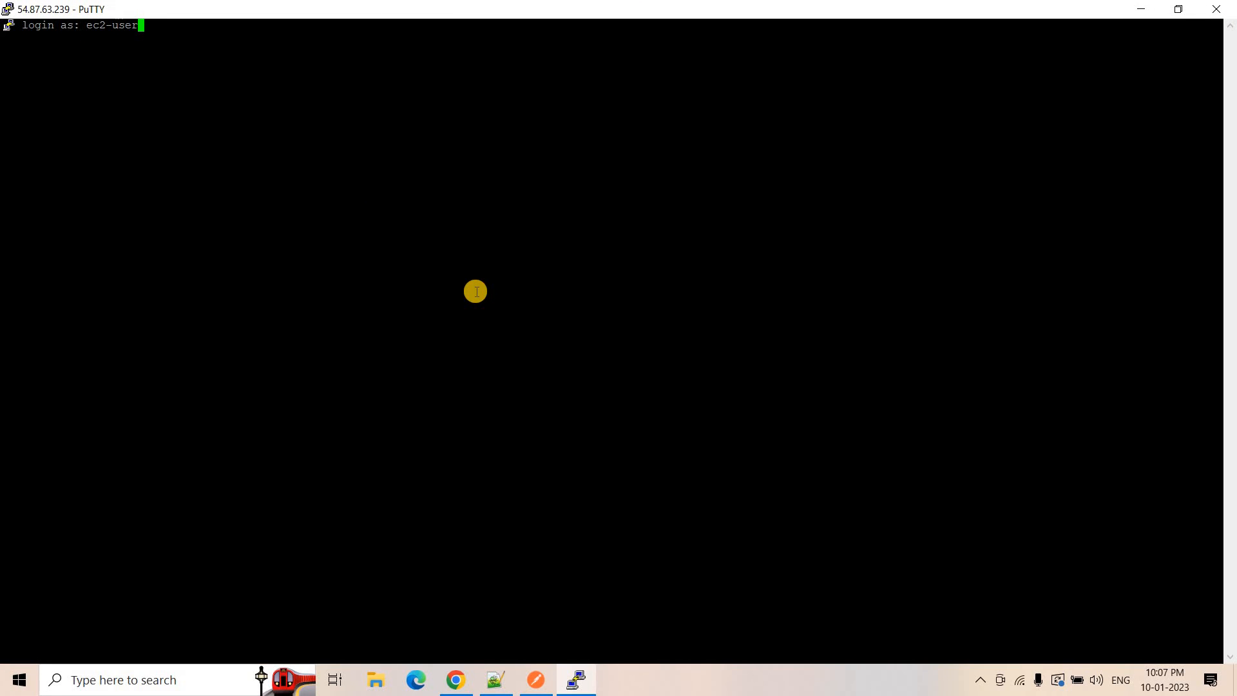
pyautogui.press('Return')
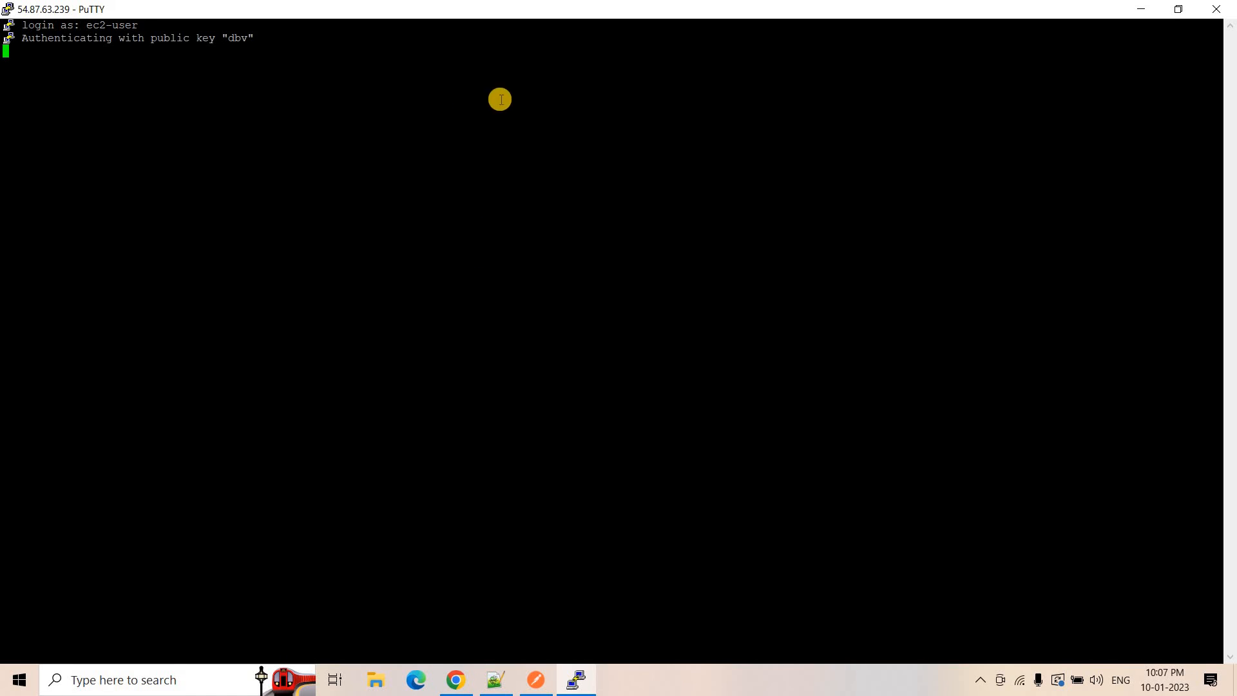
# Step: Change the current PuTTY session's connection settings to 10 seconds between keepalives and apply them
pyautogui.rightClick(532, 18)
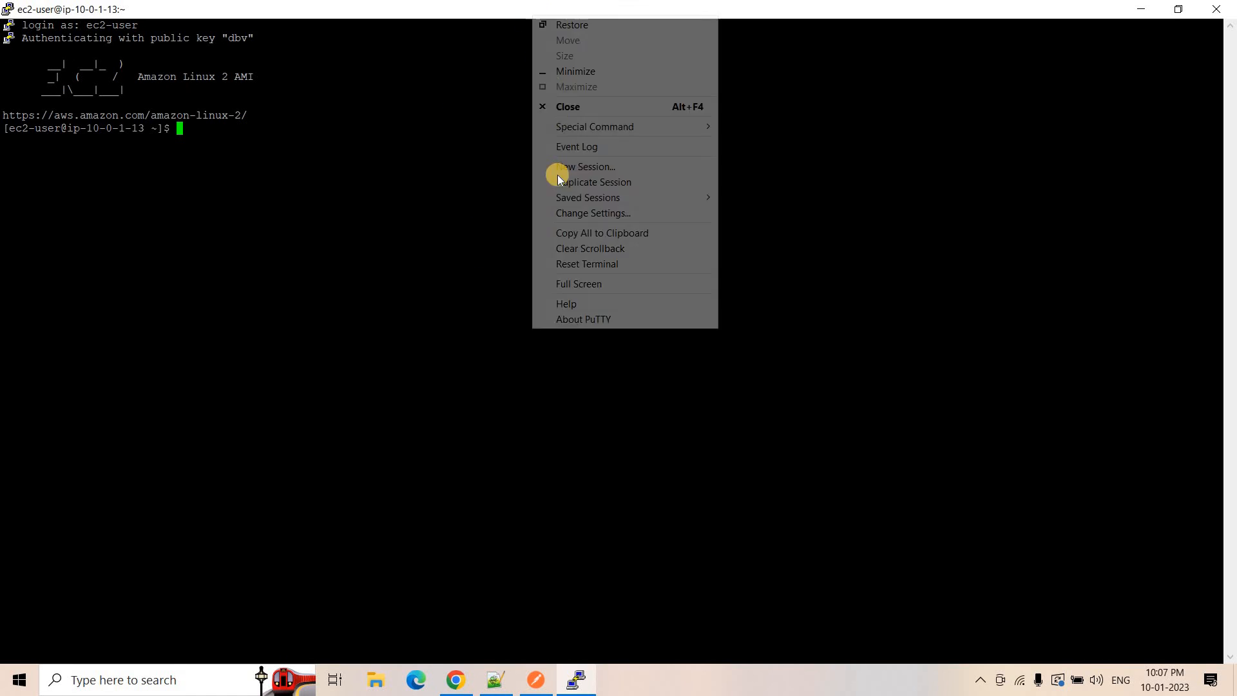
pyautogui.click(593, 213)
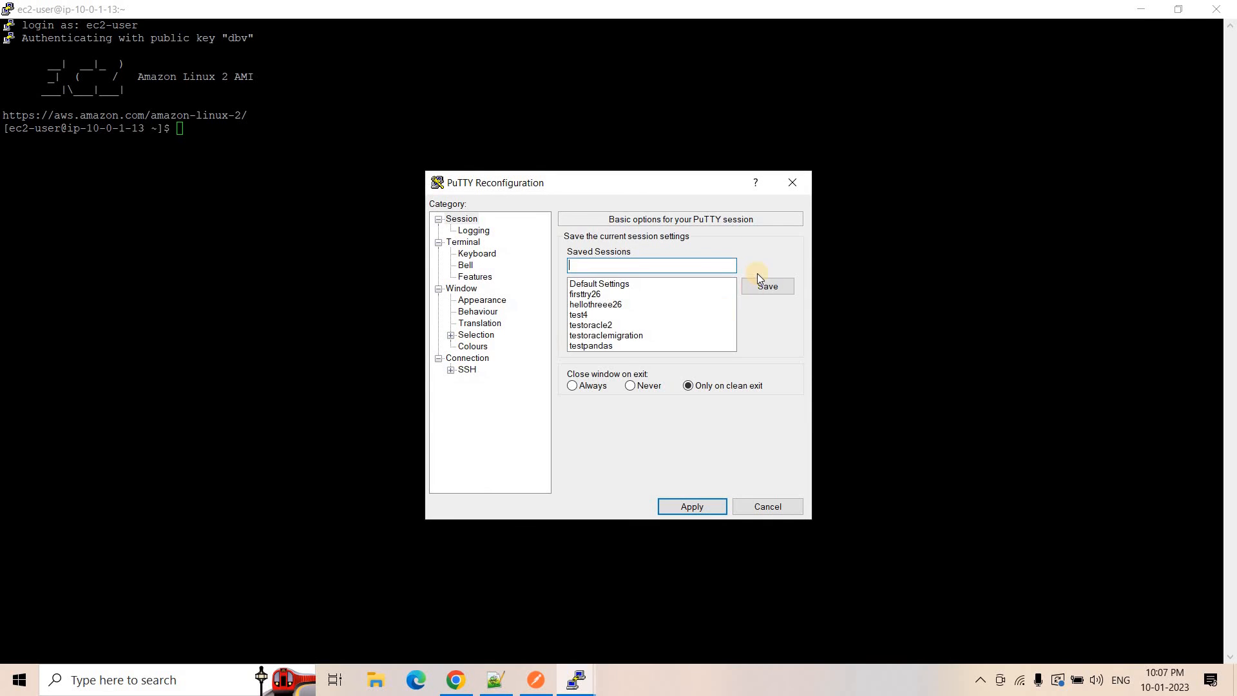
pyautogui.click(468, 357)
pyautogui.click(762, 255)
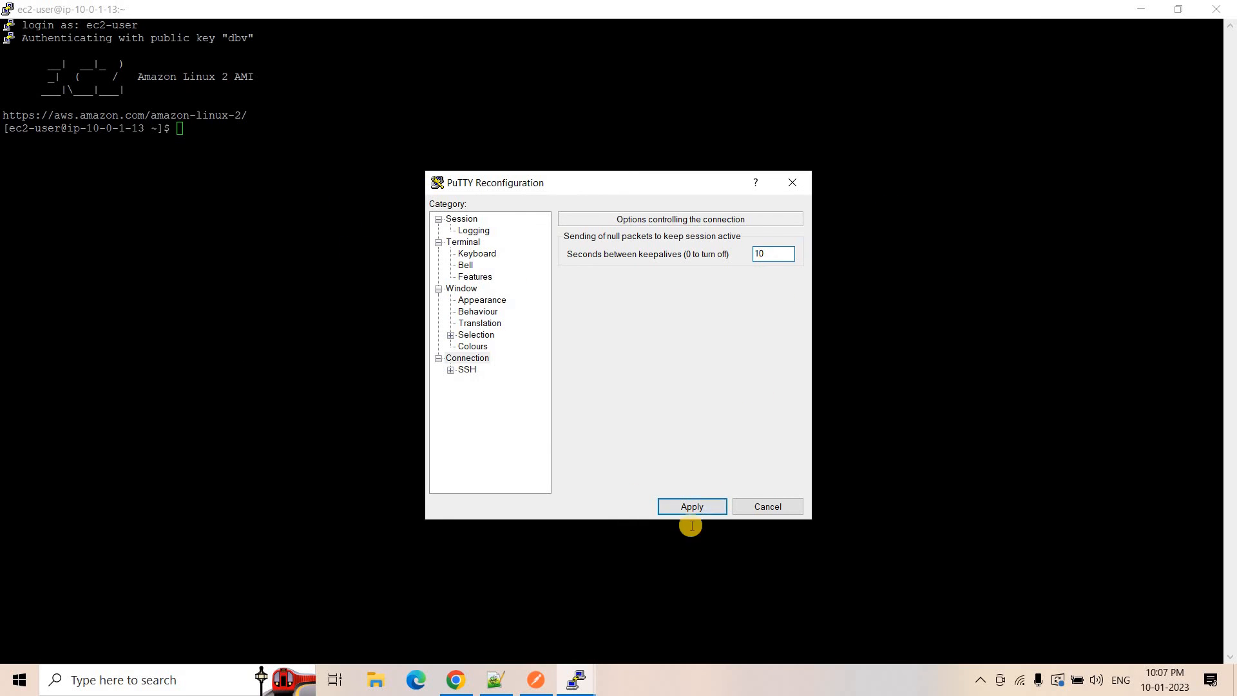
# Step: Copy the command sudo yum install java-1.8.0-openjdk from the Notepad++ notes and switch back to the PuTTY terminal
pyautogui.click(500, 684)
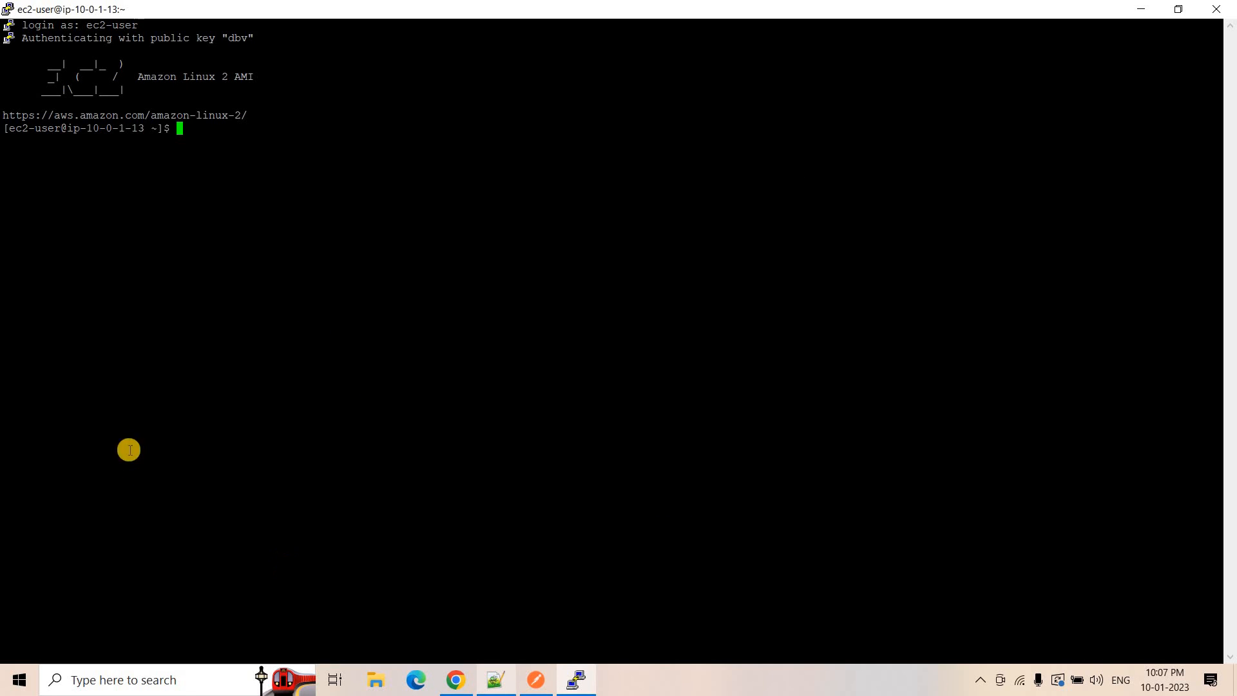
pyautogui.moveTo(785, 470); pyautogui.dragTo(166, 471)
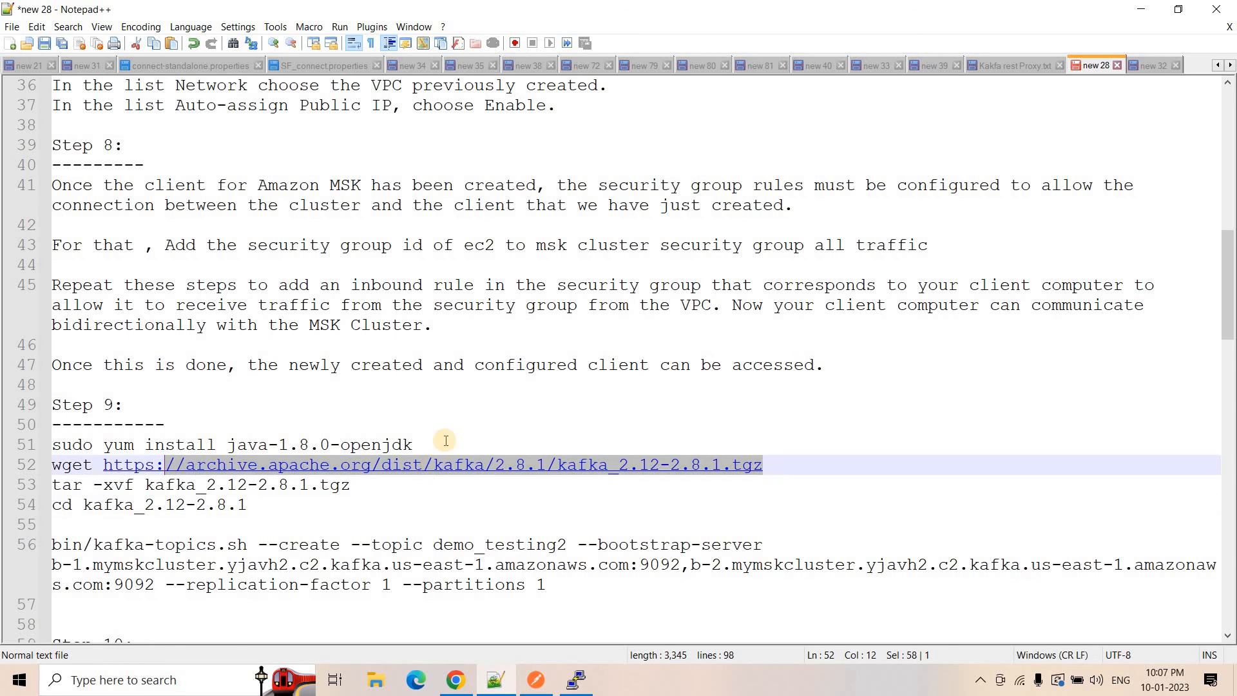
pyautogui.moveTo(446, 433); pyautogui.dragTo(247, 445)
pyautogui.moveTo(447, 446); pyautogui.dragTo(54, 444)
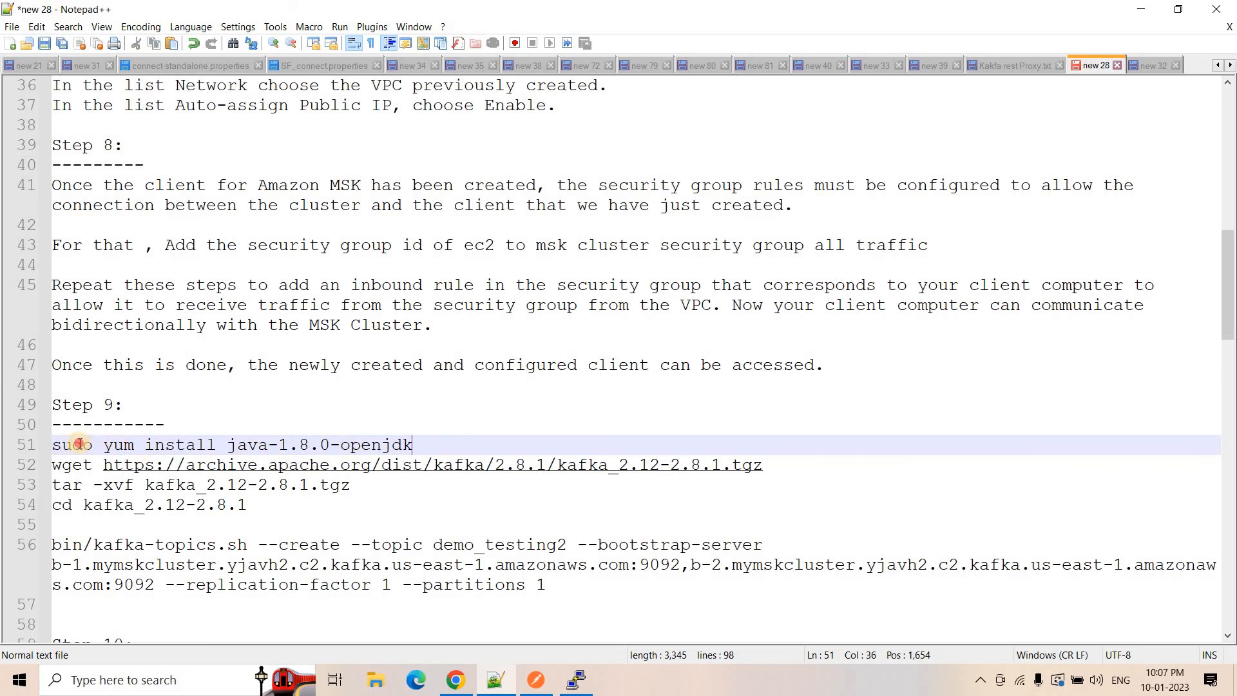
pyautogui.hotkey('alt', 'Tab')
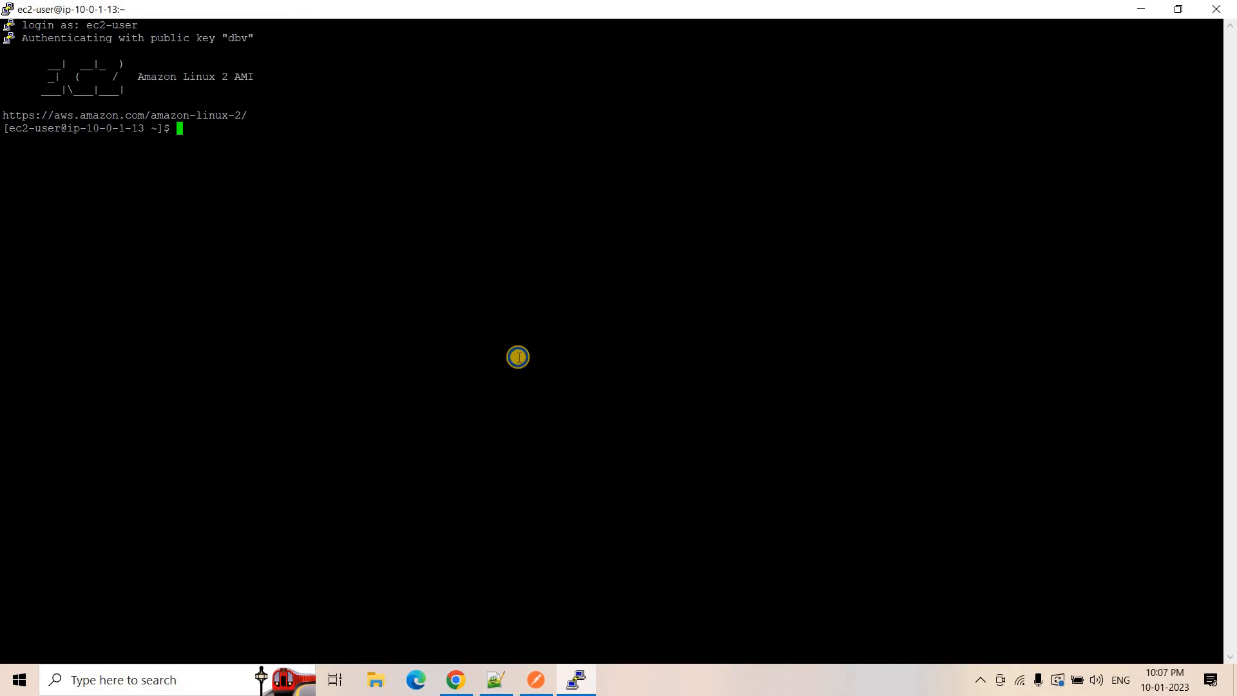
# Step: Run sudo yum install java-1.8.0-openjdk on the instance and accept the package installation with y
pyautogui.rightClick(518, 357)
pyautogui.press('Return')
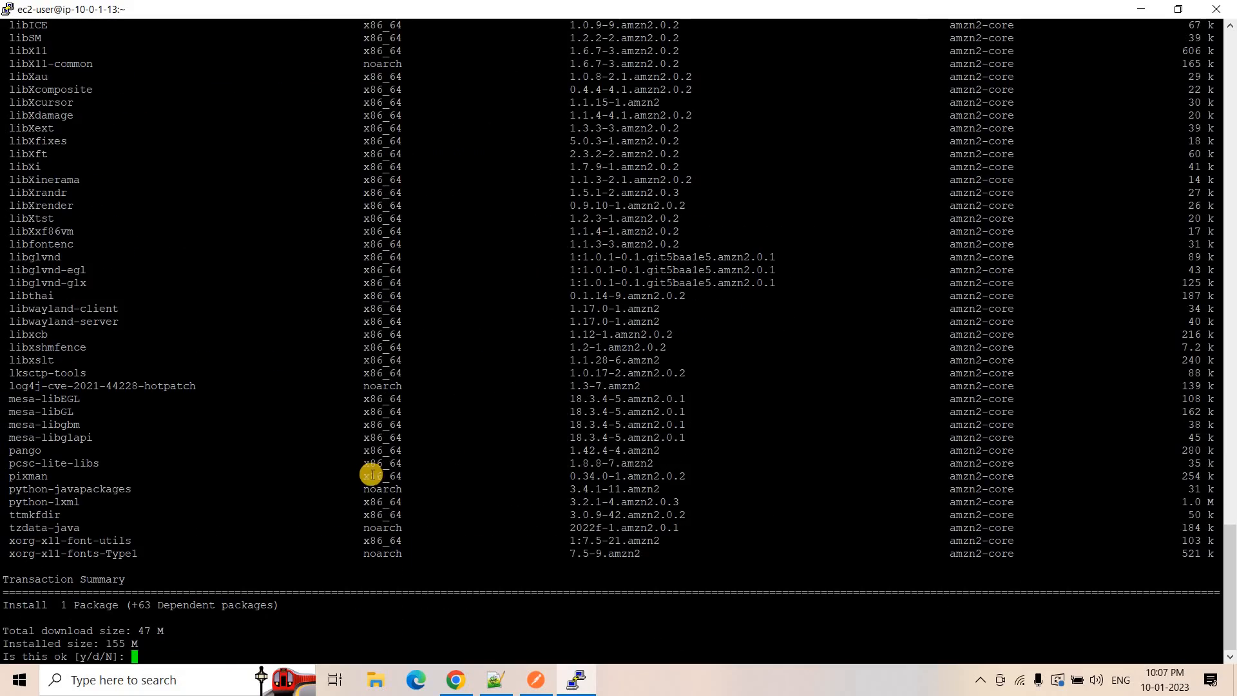
pyautogui.press('Return')
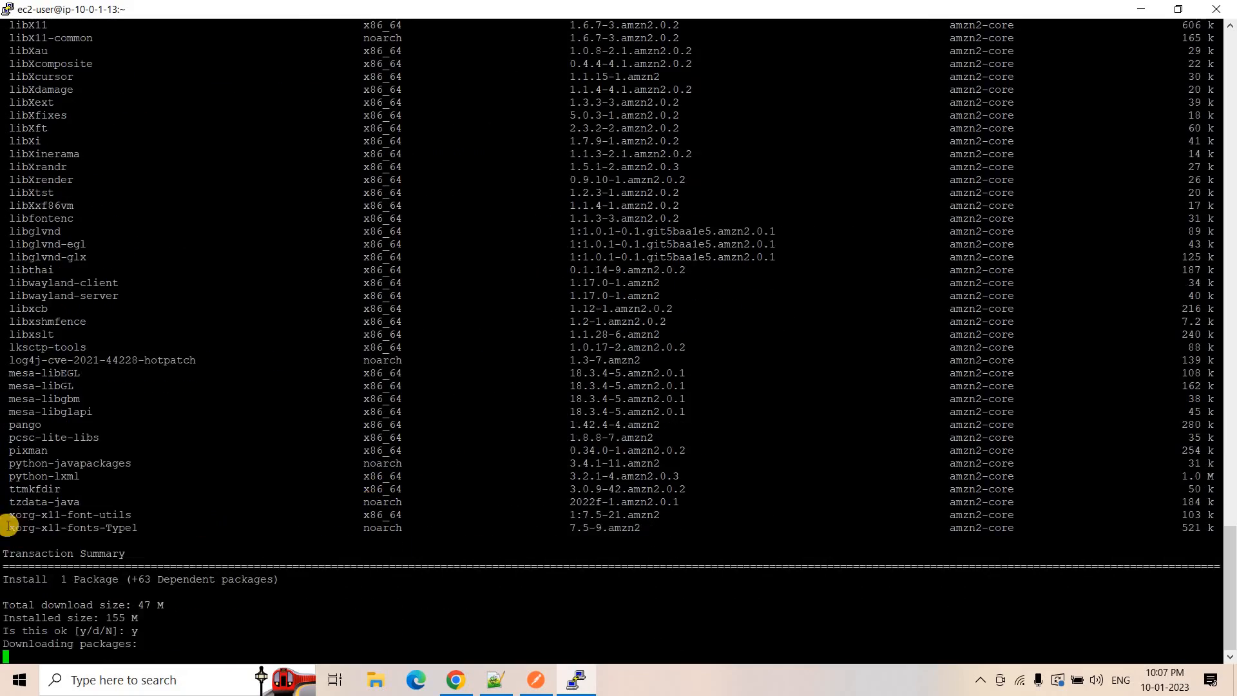
# Step: Compare the Kafka version in the notes' wget command in Notepad++ with the MSK cluster's Apache Kafka version in Chrome
pyautogui.hotkey('alt', 'Tab')
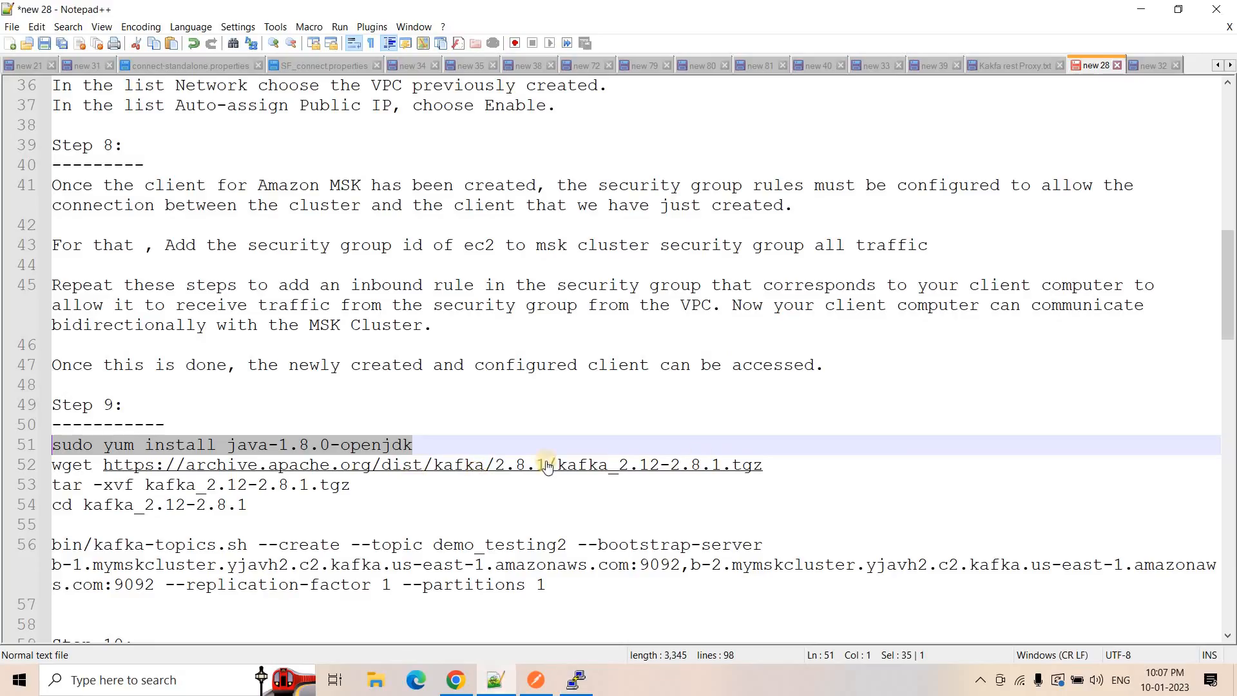
pyautogui.moveTo(763, 464); pyautogui.dragTo(52, 465)
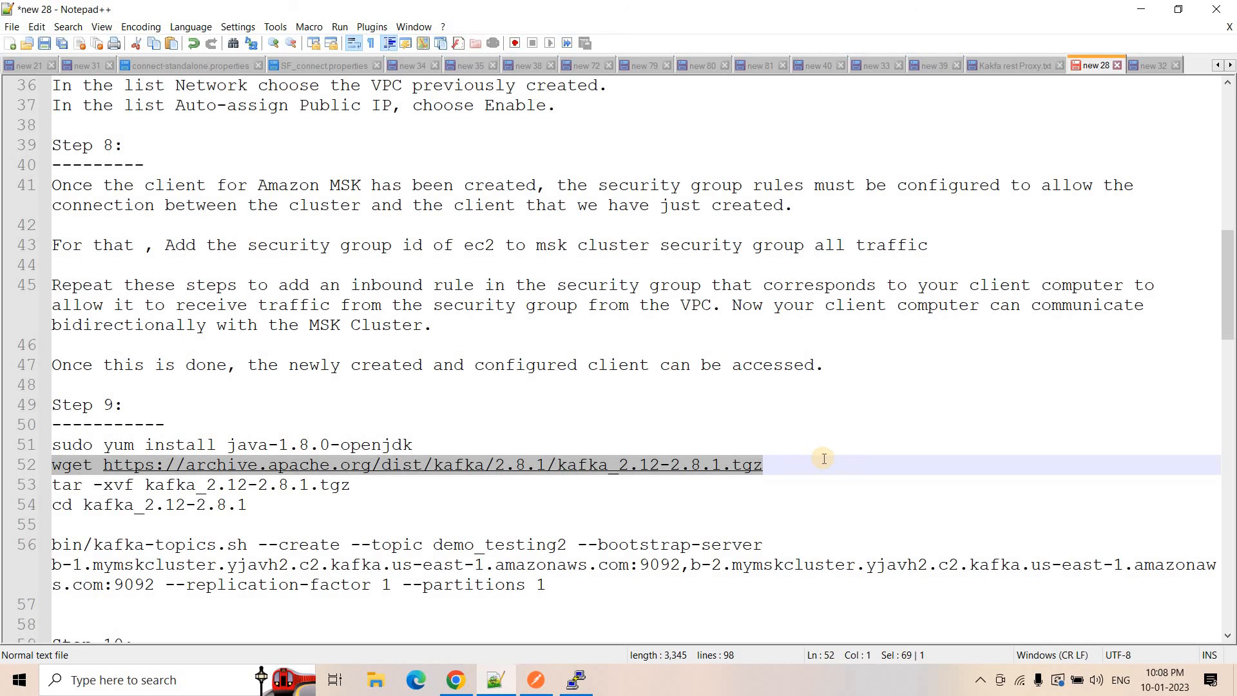
pyautogui.click(453, 682)
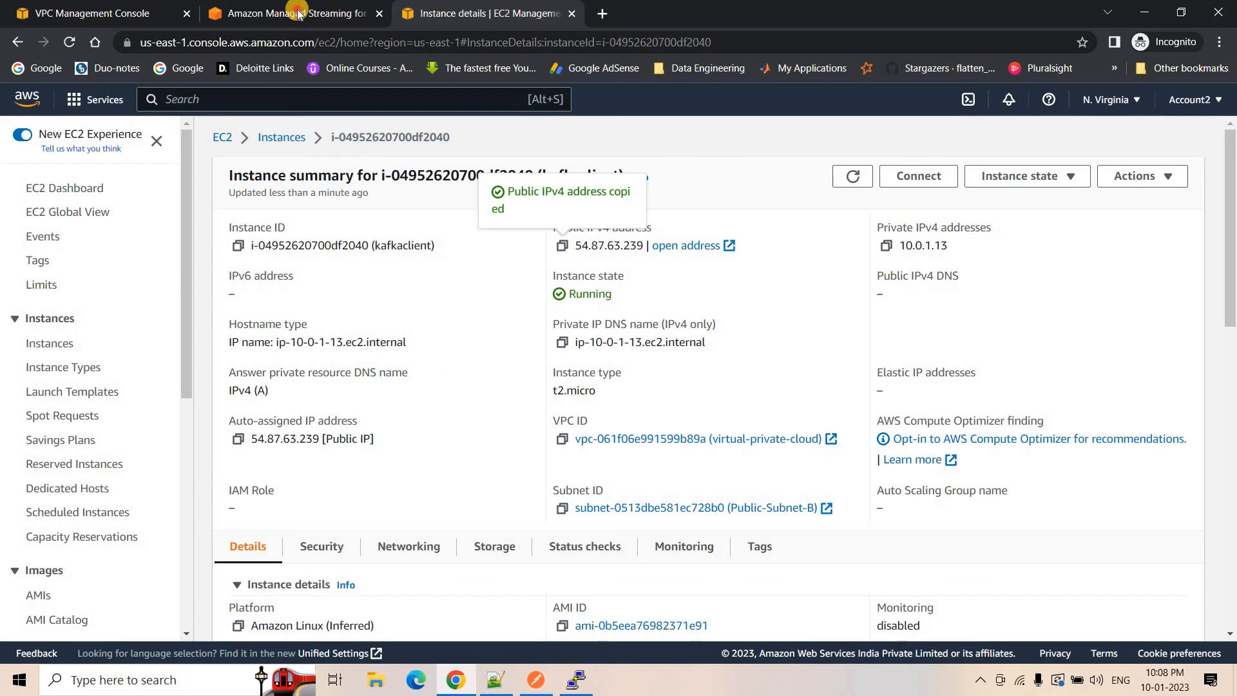
pyautogui.click(296, 13)
pyautogui.scroll(7, 533, 299)
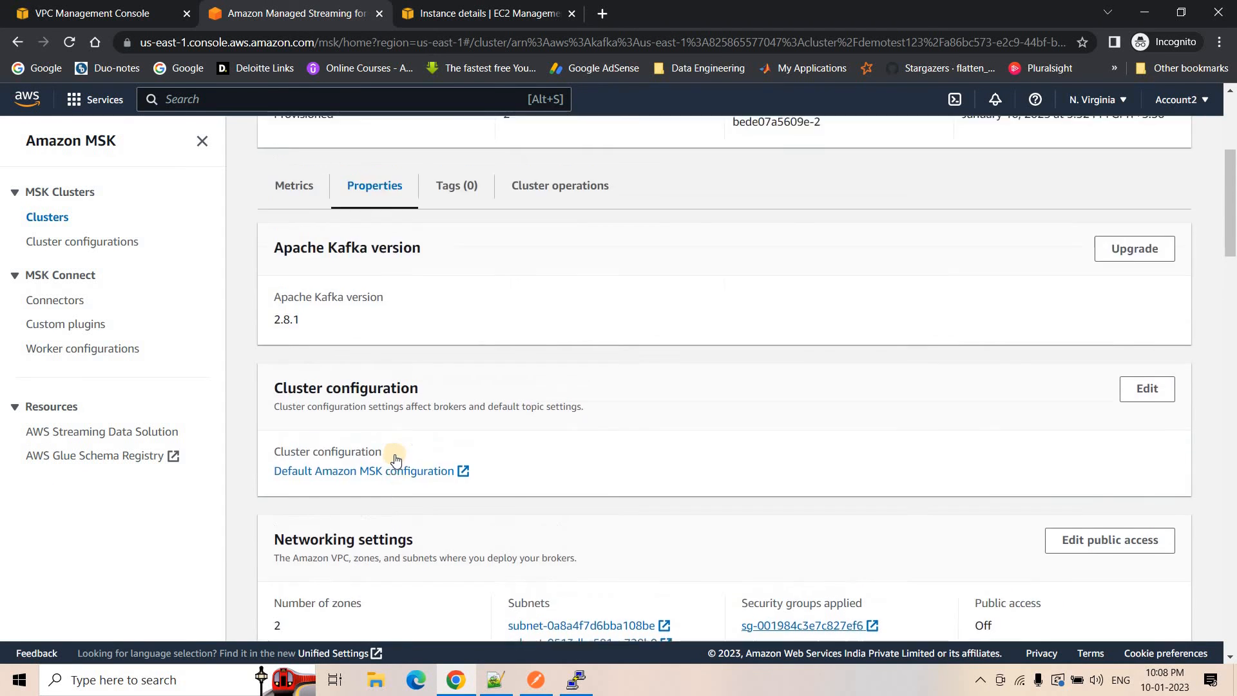
pyautogui.scroll(-3, 296, 434)
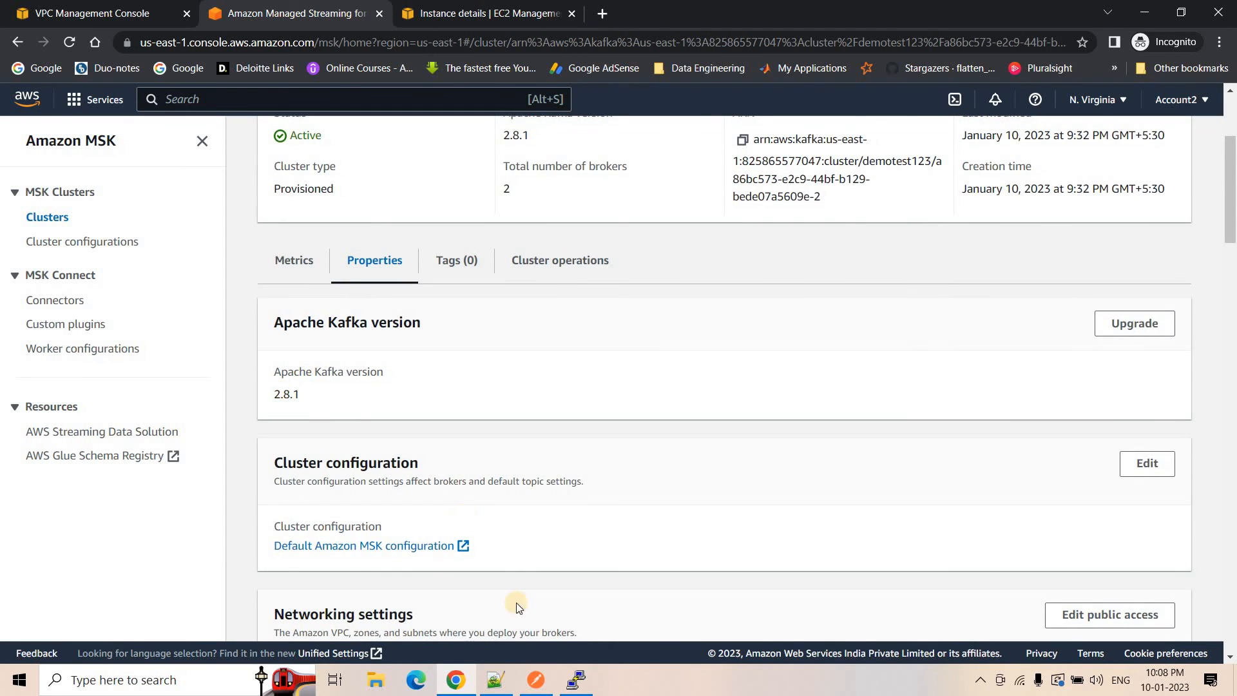
pyautogui.click(496, 679)
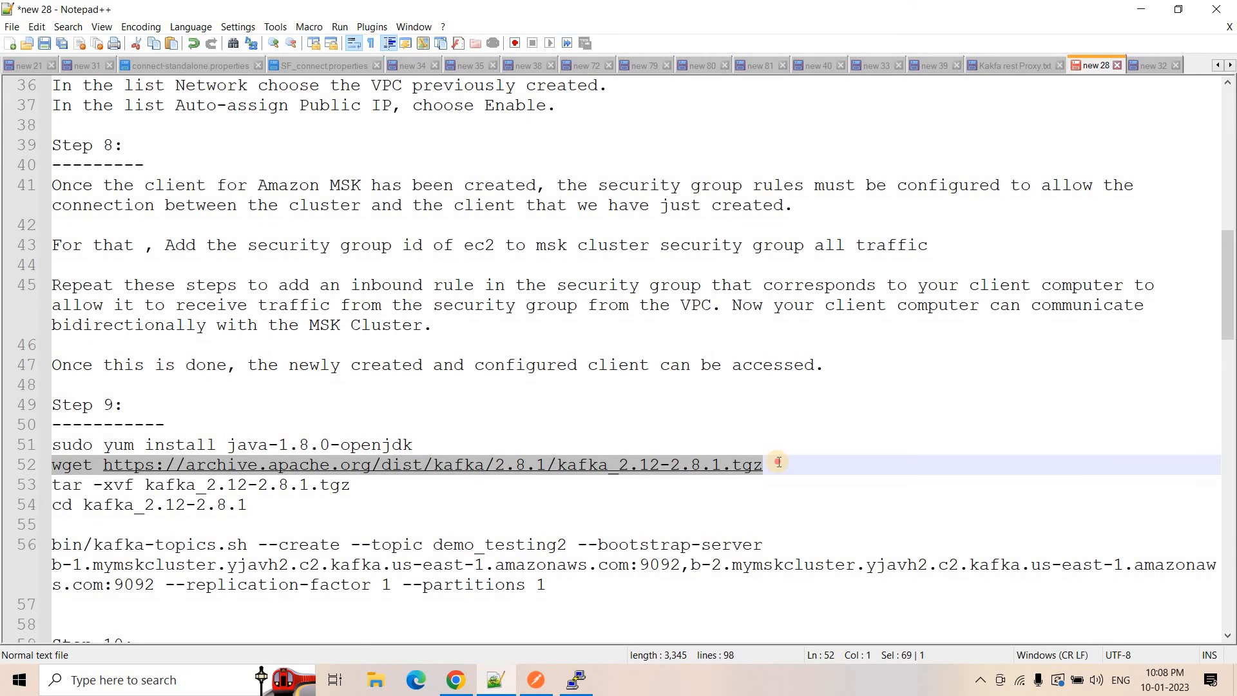
pyautogui.moveTo(778, 462); pyautogui.dragTo(51, 464)
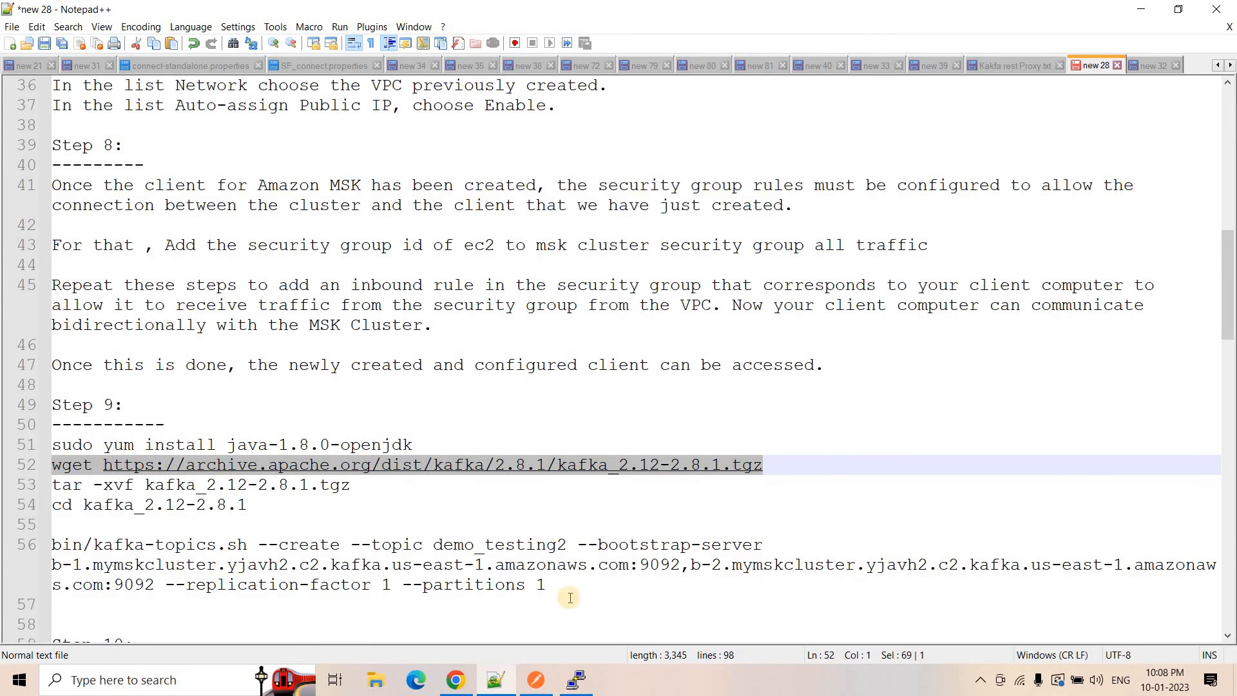
pyautogui.click(575, 680)
pyautogui.rightClick(549, 424)
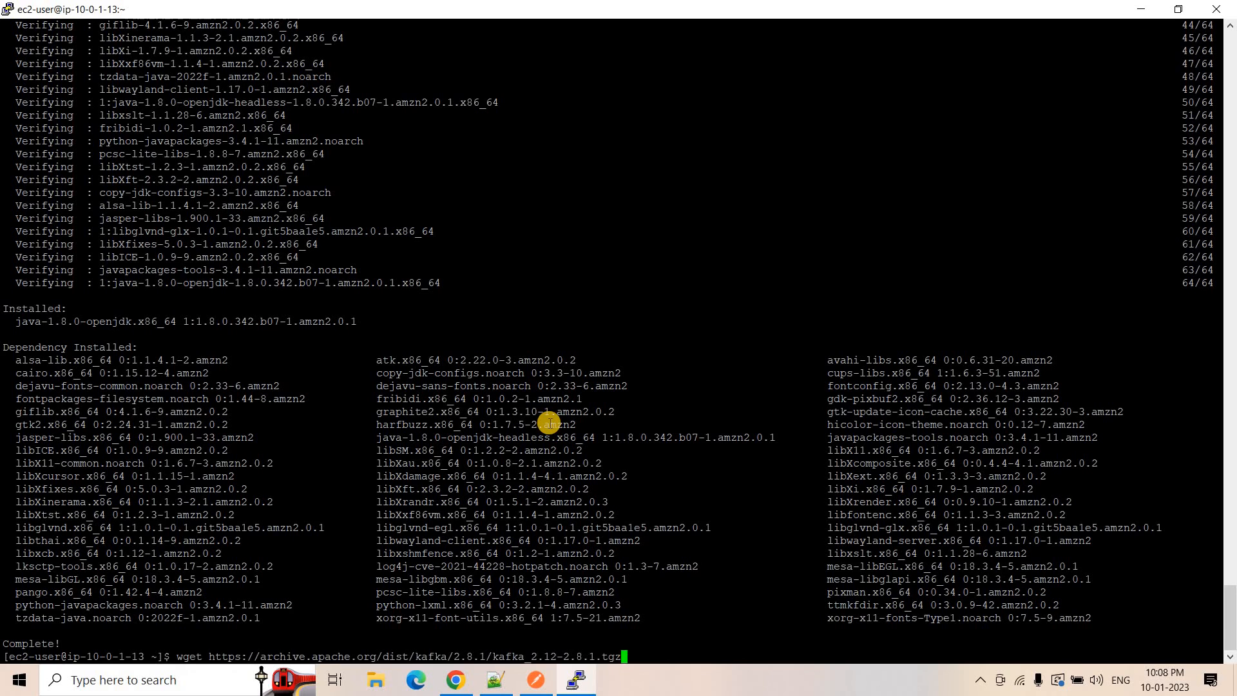
pyautogui.press('Return')
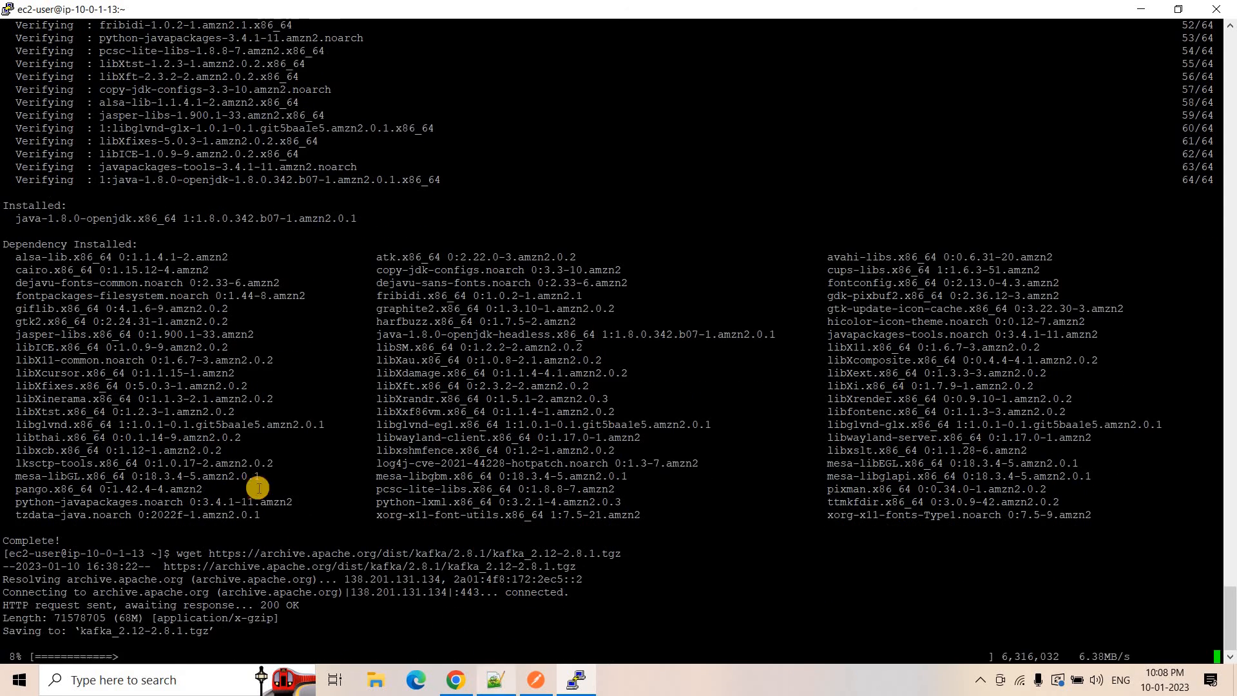
# Step: Copy tar -xvf kafka_2.12-2.8.1.tgz from the Notepad++ notes and run it in the PuTTY terminal to extract the Kafka archive
pyautogui.hotkey('alt', 'Tab')
pyautogui.moveTo(41, 485); pyautogui.dragTo(351, 486)
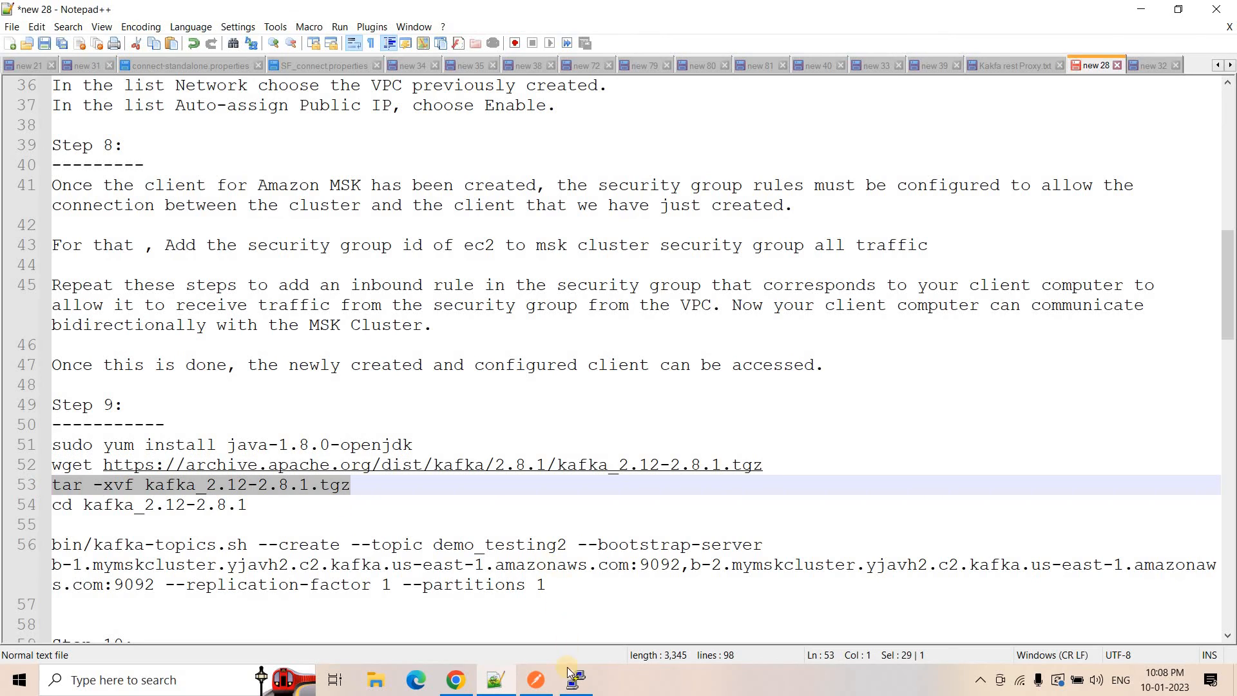
pyautogui.hotkey('alt', 'Tab')
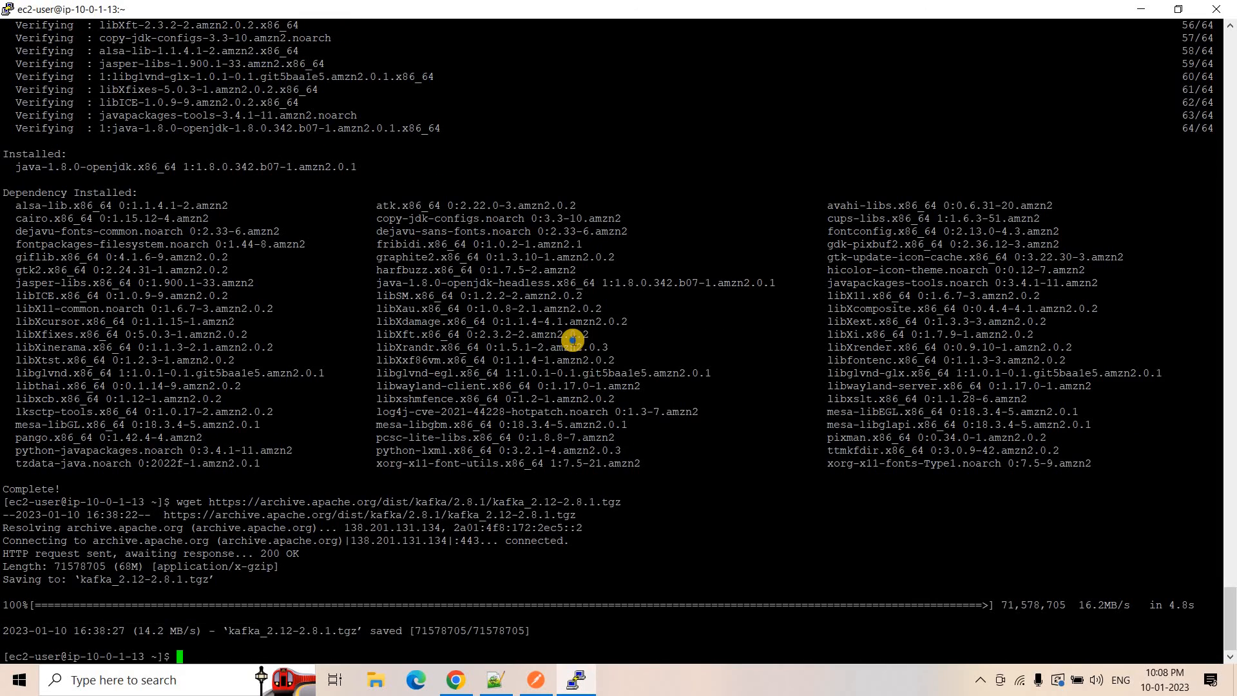
pyautogui.rightClick(573, 338)
pyautogui.press('Return')
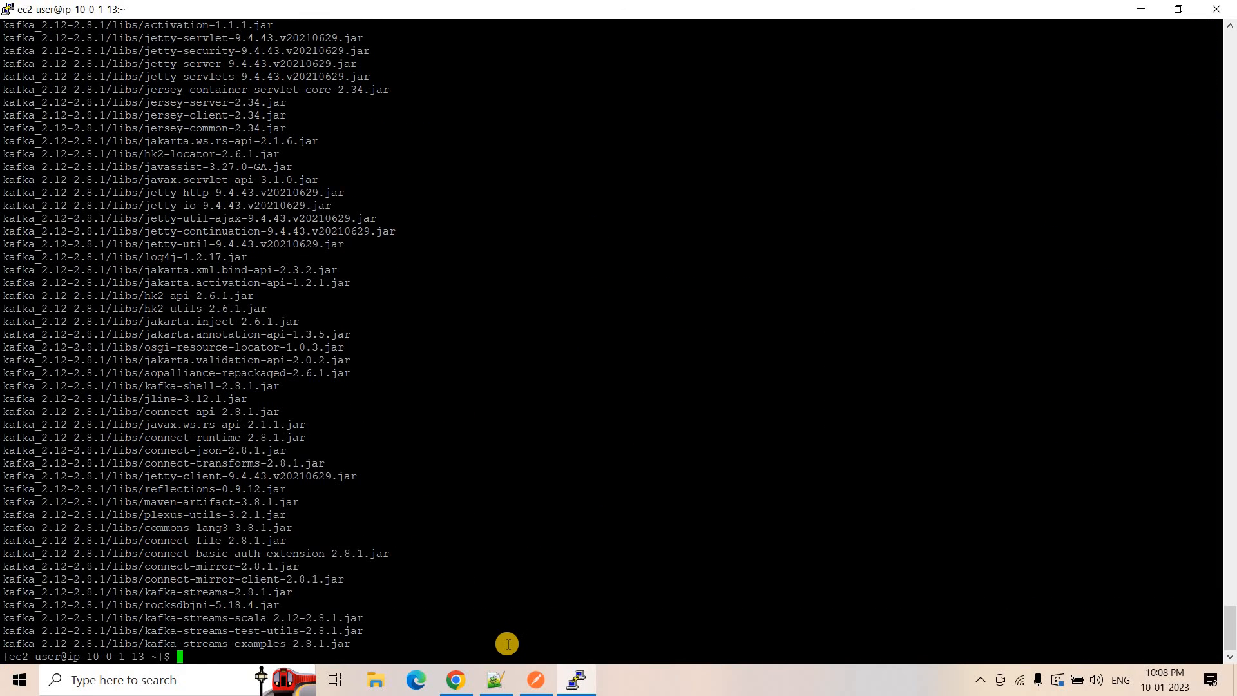
# Step: List the home directory's contents with ls and highlight the extracted Kafka folder's name
pyautogui.write('ls')
pyautogui.press('Return')
pyautogui.doubleClick(69, 643)
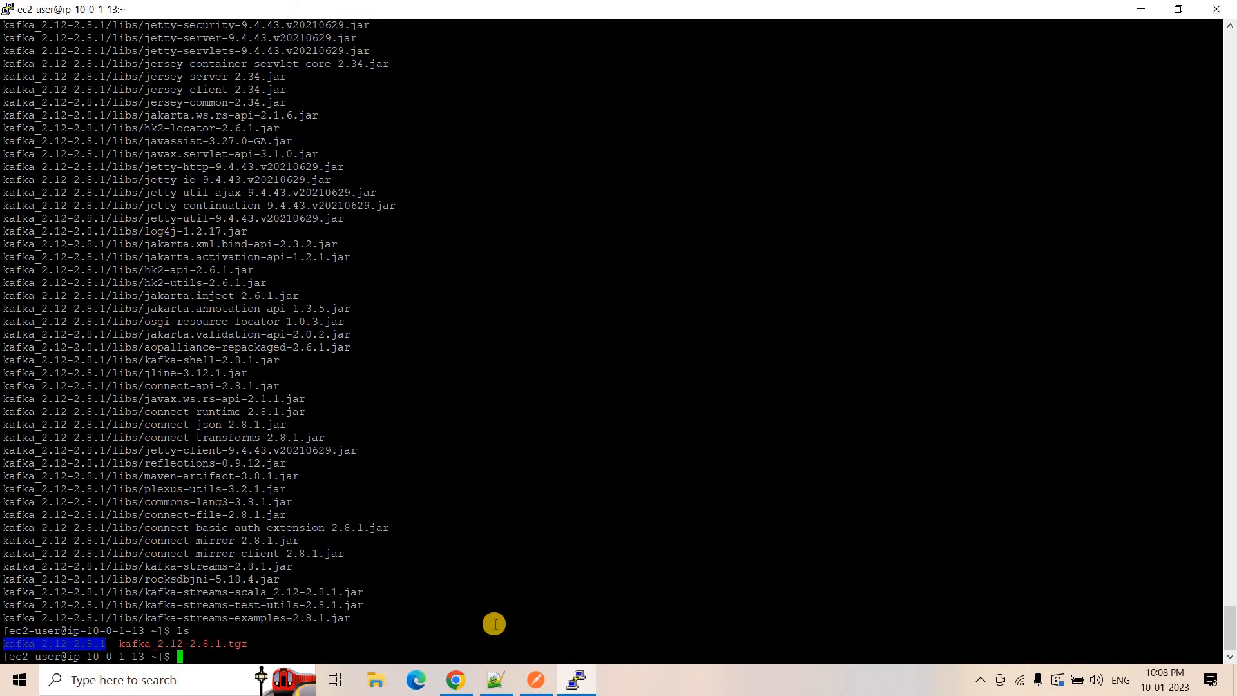
# Step: Copy the command cd kafka_2.12-2.8.1 from the Notepad++ notes
pyautogui.click(496, 679)
pyautogui.click(247, 504)
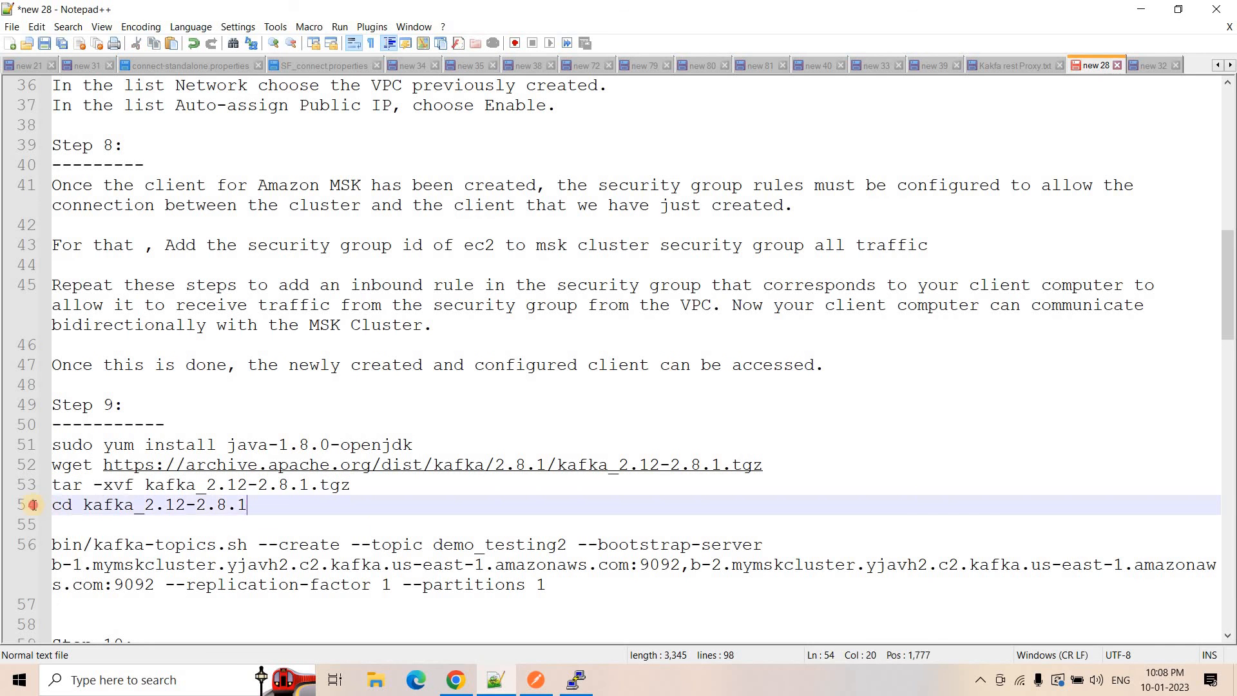
# Step: Copy the cd kafka_2.12-2.8.1 line from the notes, run it in the PuTTY session, and list the folder's contents with ls
pyautogui.click(33, 505)
pyautogui.click(576, 679)
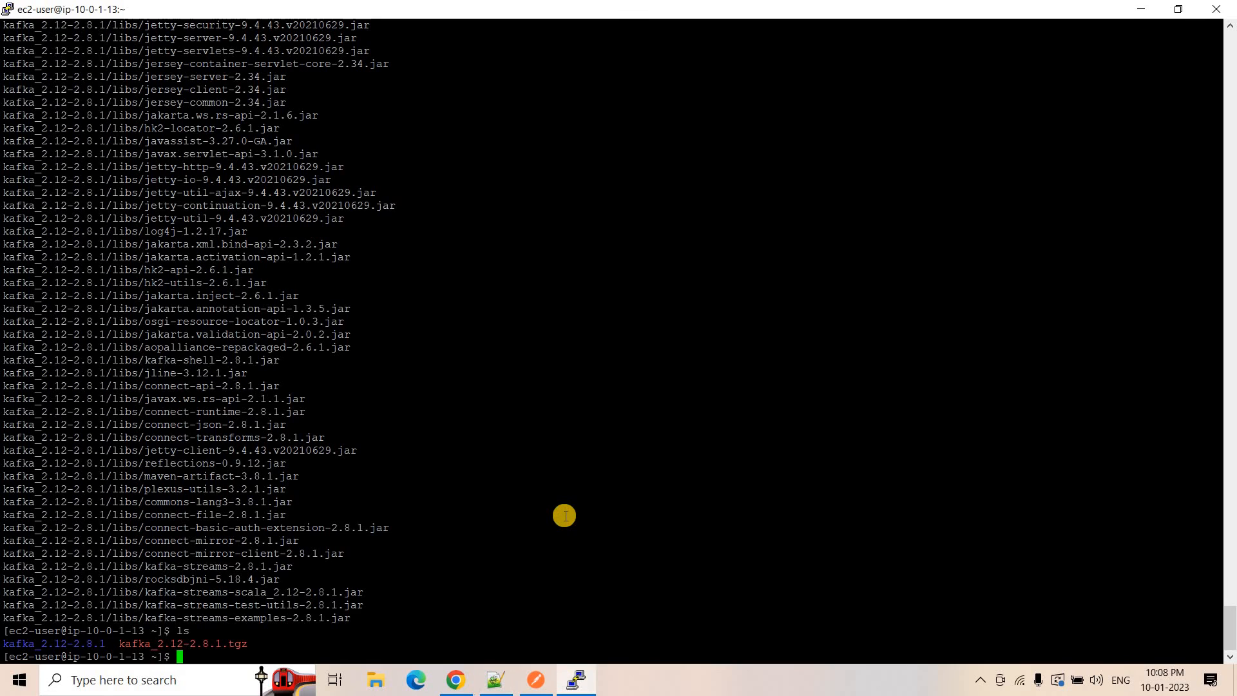
pyautogui.rightClick(566, 497)
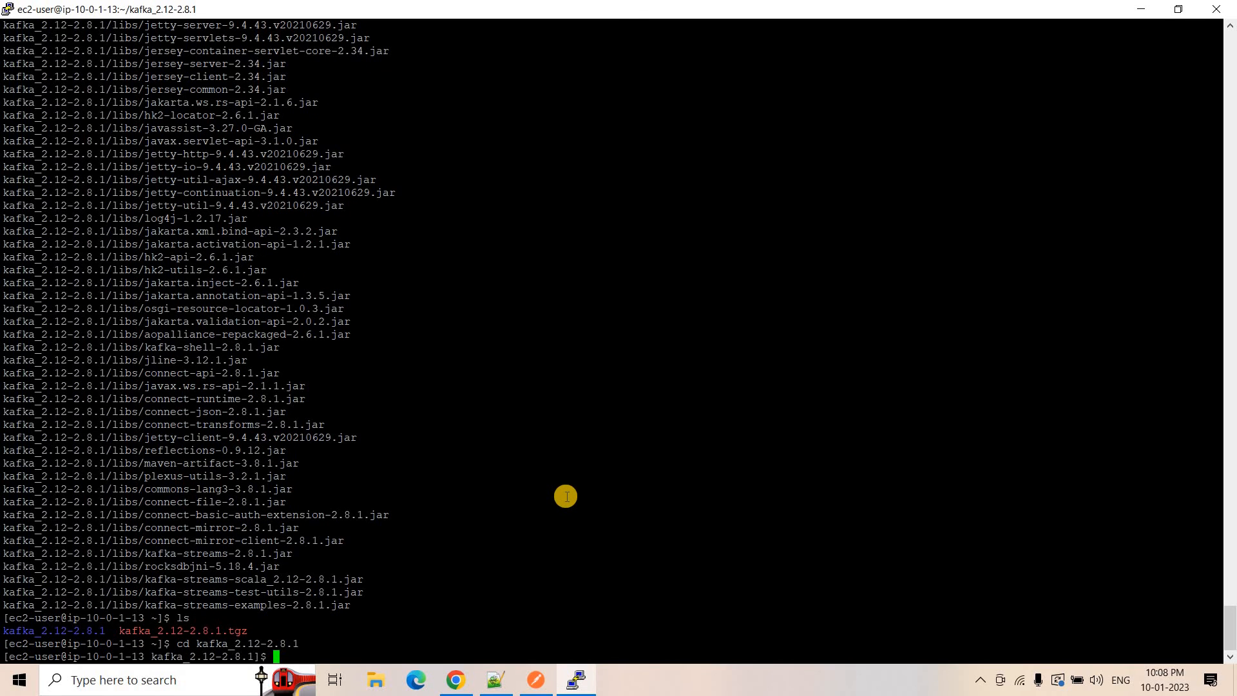
pyautogui.write('ls')
pyautogui.press('Return')
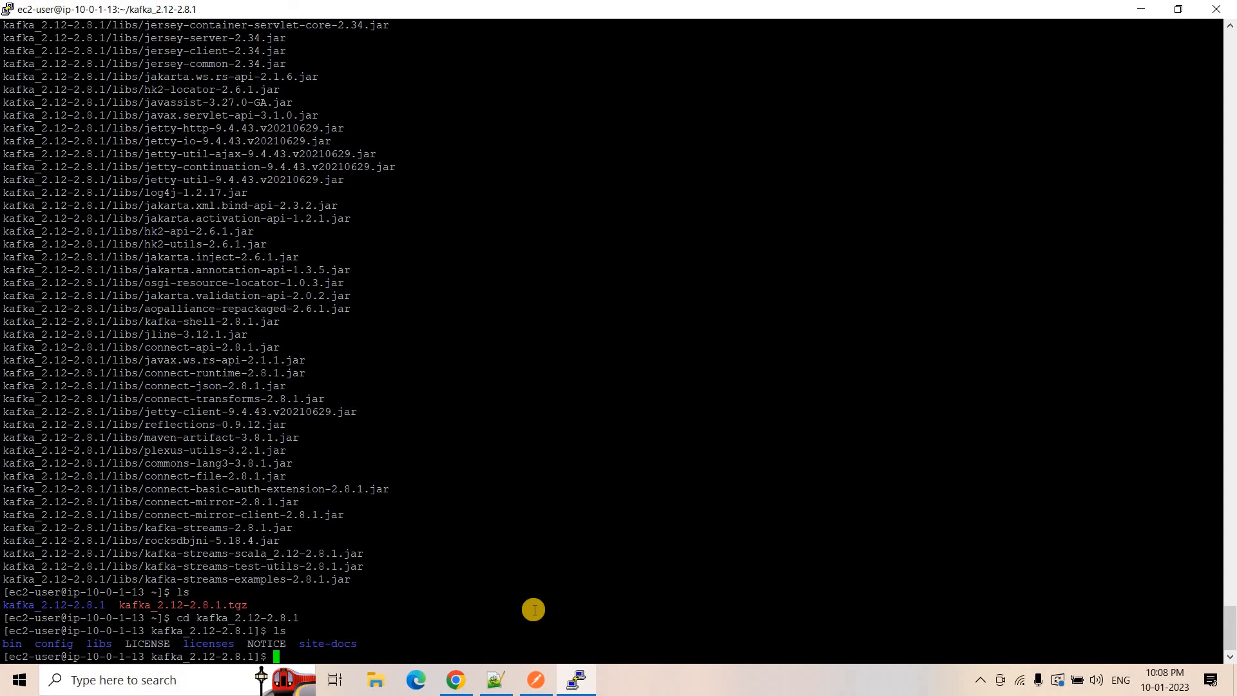
# Step: In the Notepad++ notes, delete the old mymskcluster bootstrap server addresses from the kafka-topics.sh create command under Step 9
pyautogui.hotkey('alt', 'Tab')
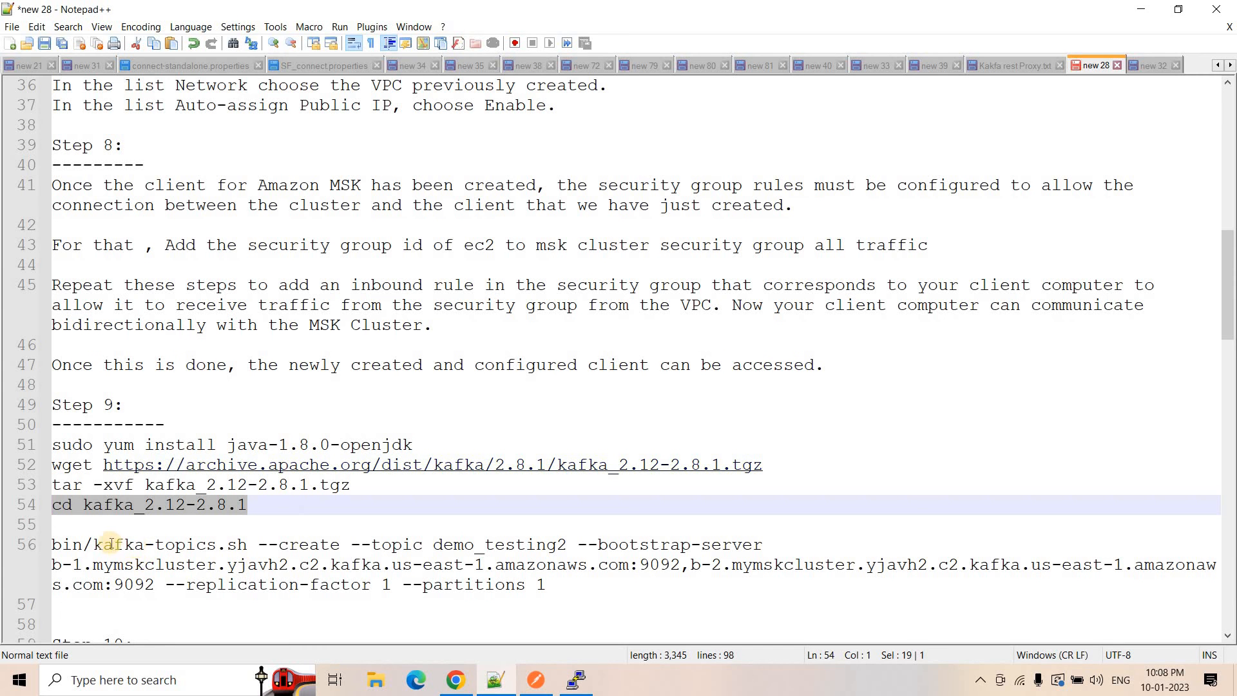
pyautogui.moveTo(94, 545); pyautogui.dragTo(247, 545)
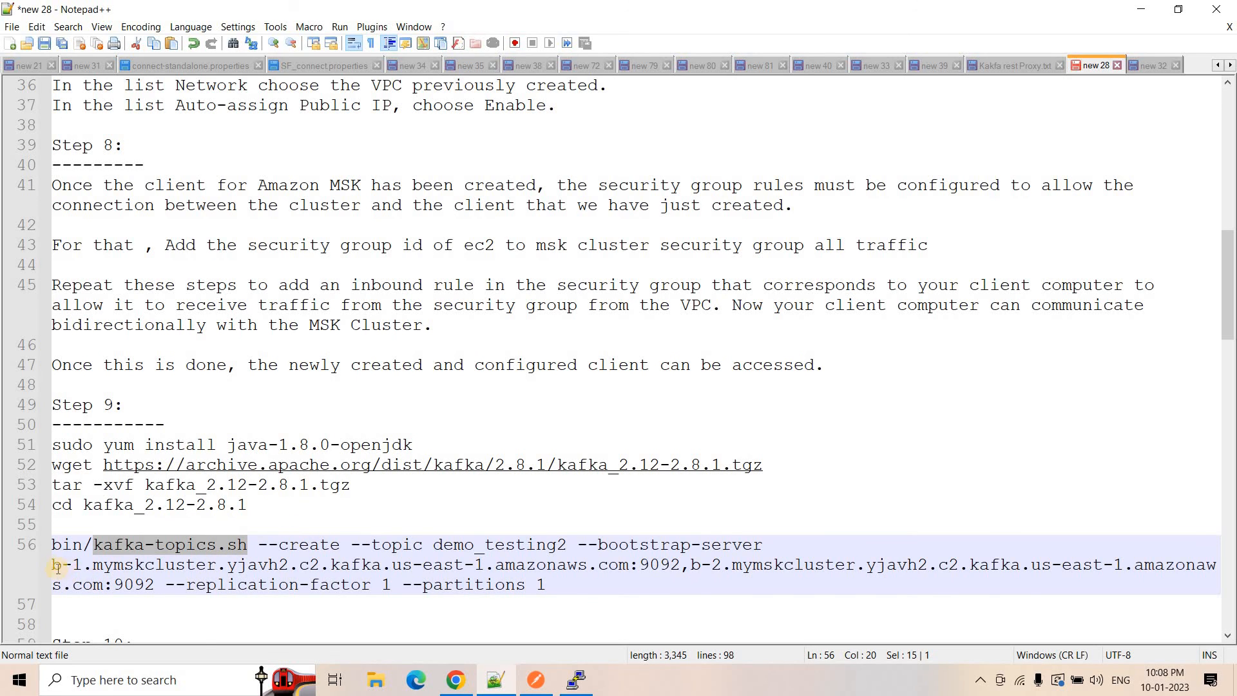
pyautogui.moveTo(53, 565); pyautogui.dragTo(155, 591)
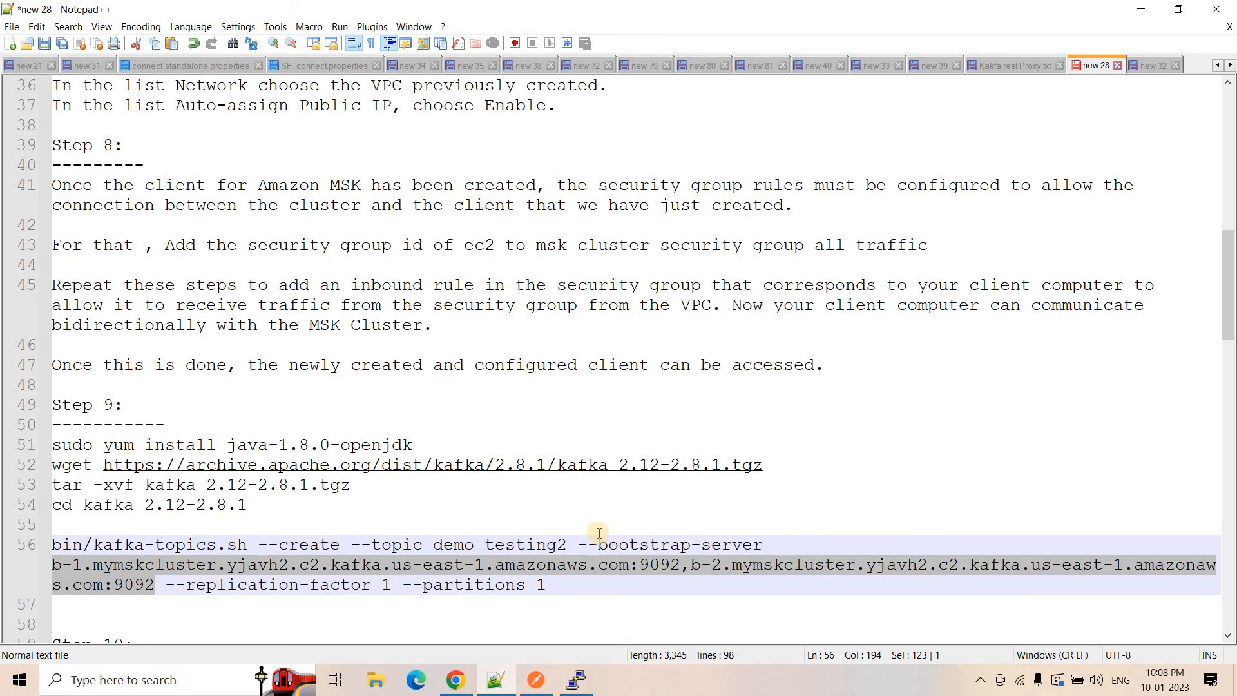
pyautogui.press('Delete')
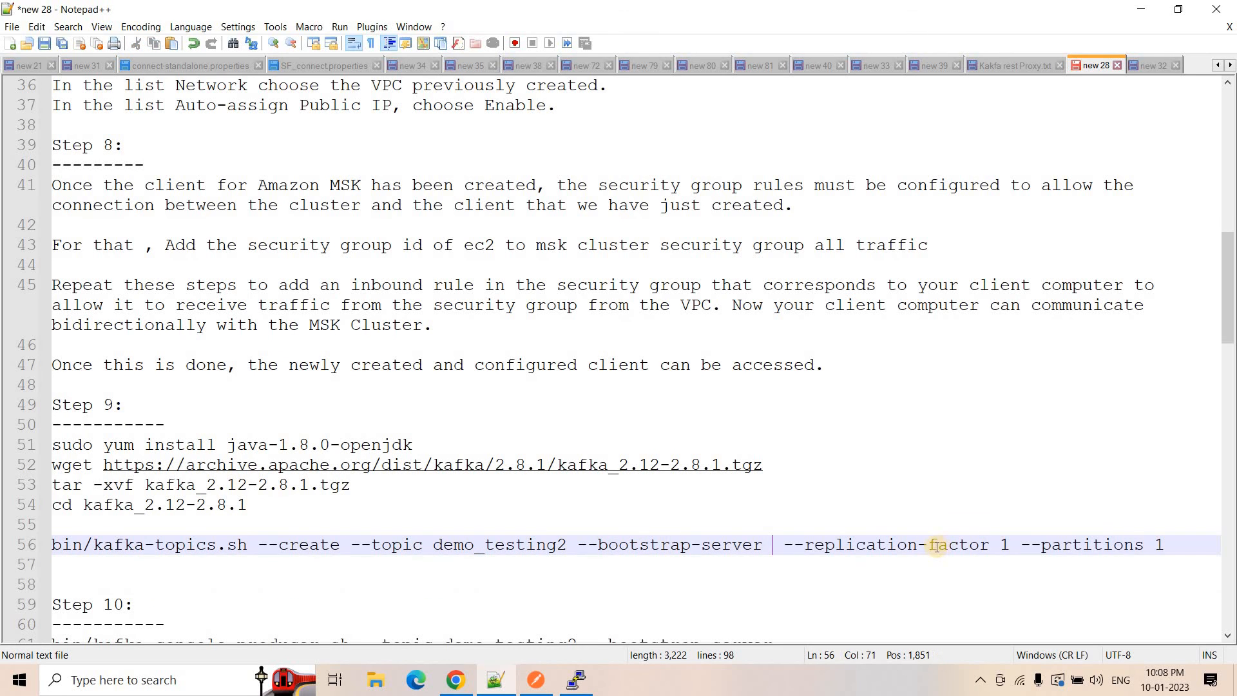
pyautogui.moveTo(1165, 544); pyautogui.dragTo(811, 548)
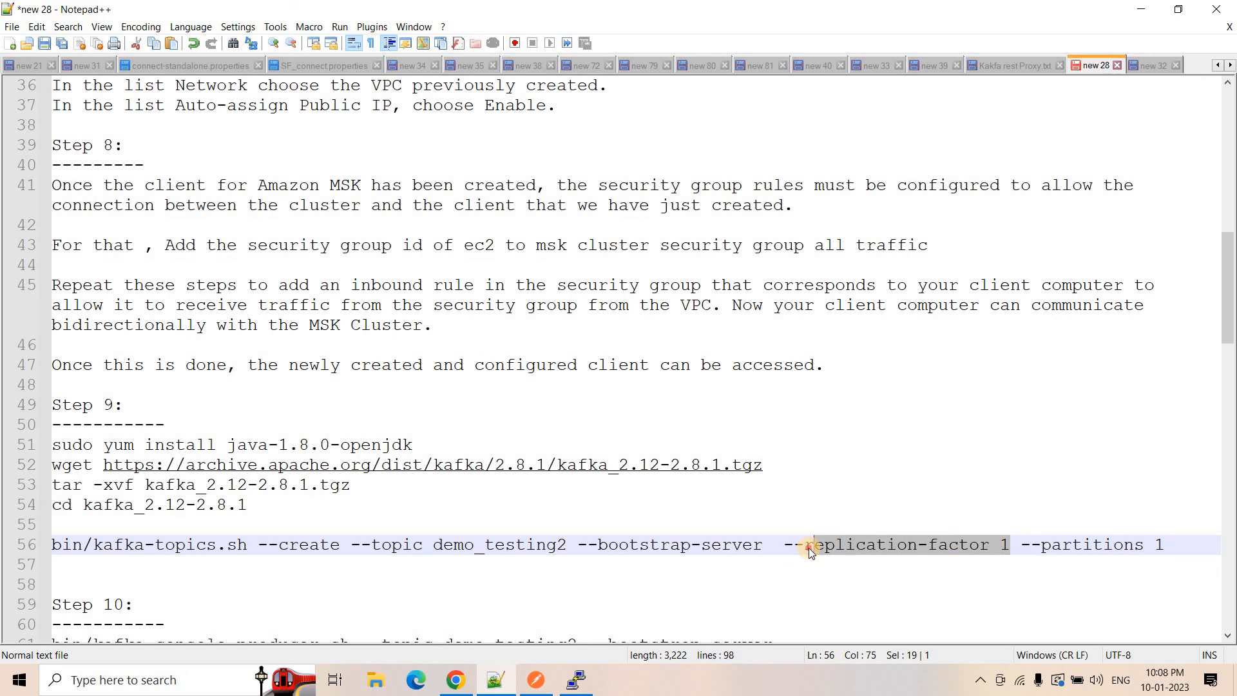
pyautogui.click(1166, 548)
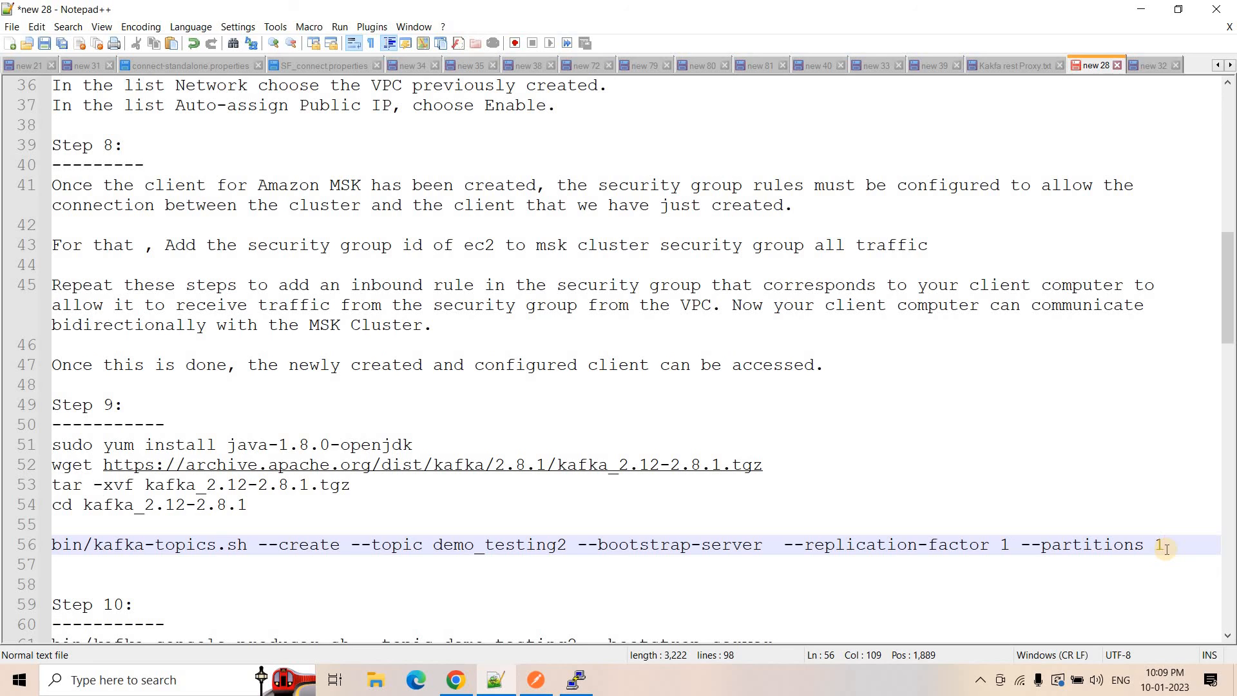
# Step: Copy the plaintext private endpoint from the demotest123 cluster's client information in Chrome and insert it after --bootstrap-server in the Notepad++ topic creation command
pyautogui.click(771, 544)
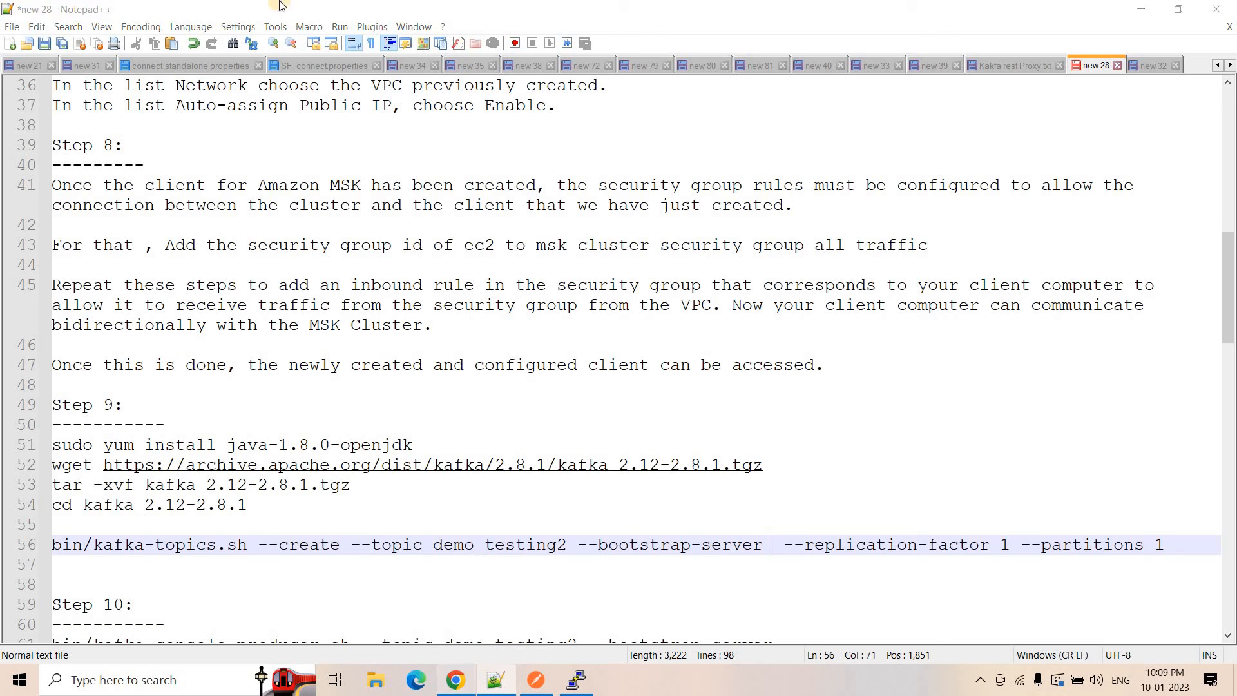
pyautogui.click(465, 678)
pyautogui.scroll(3, 1045, 309)
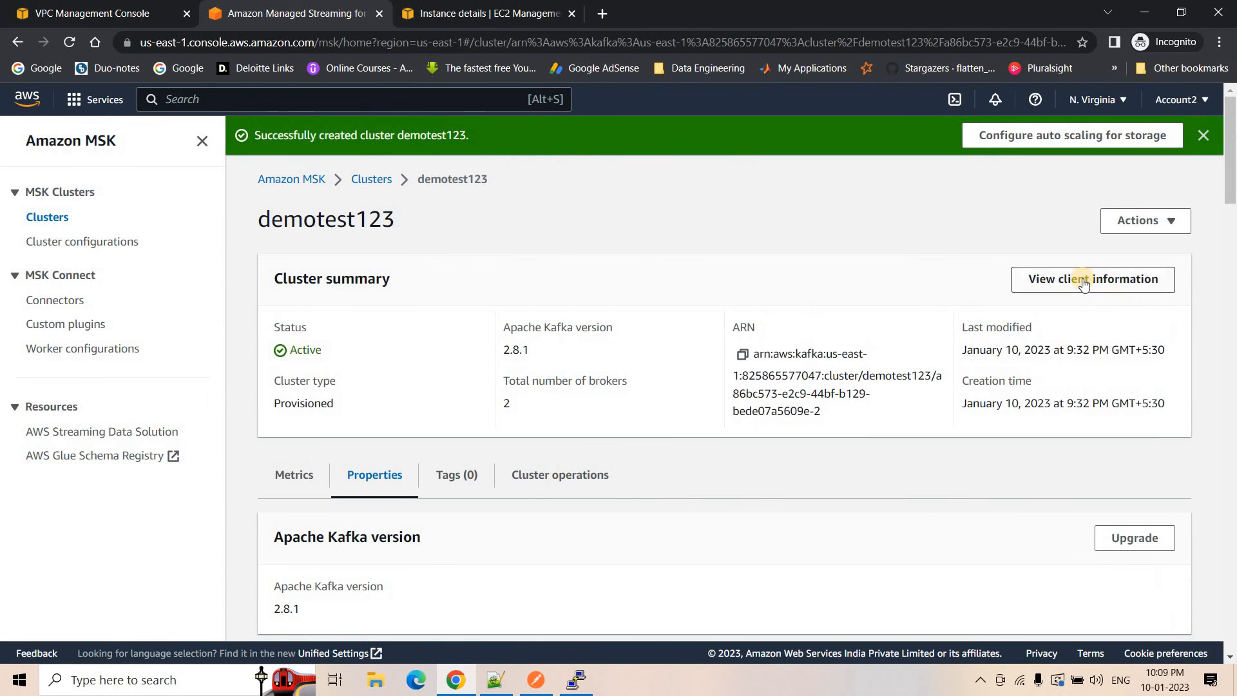
pyautogui.click(1062, 277)
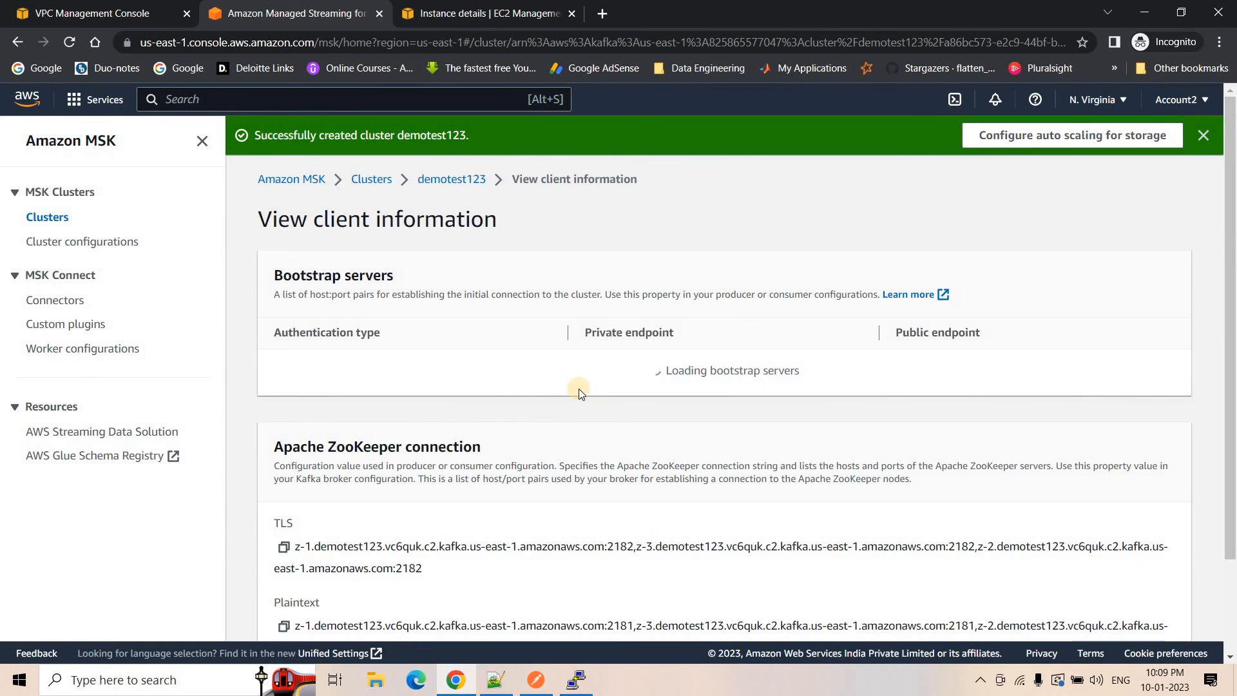
pyautogui.click(596, 369)
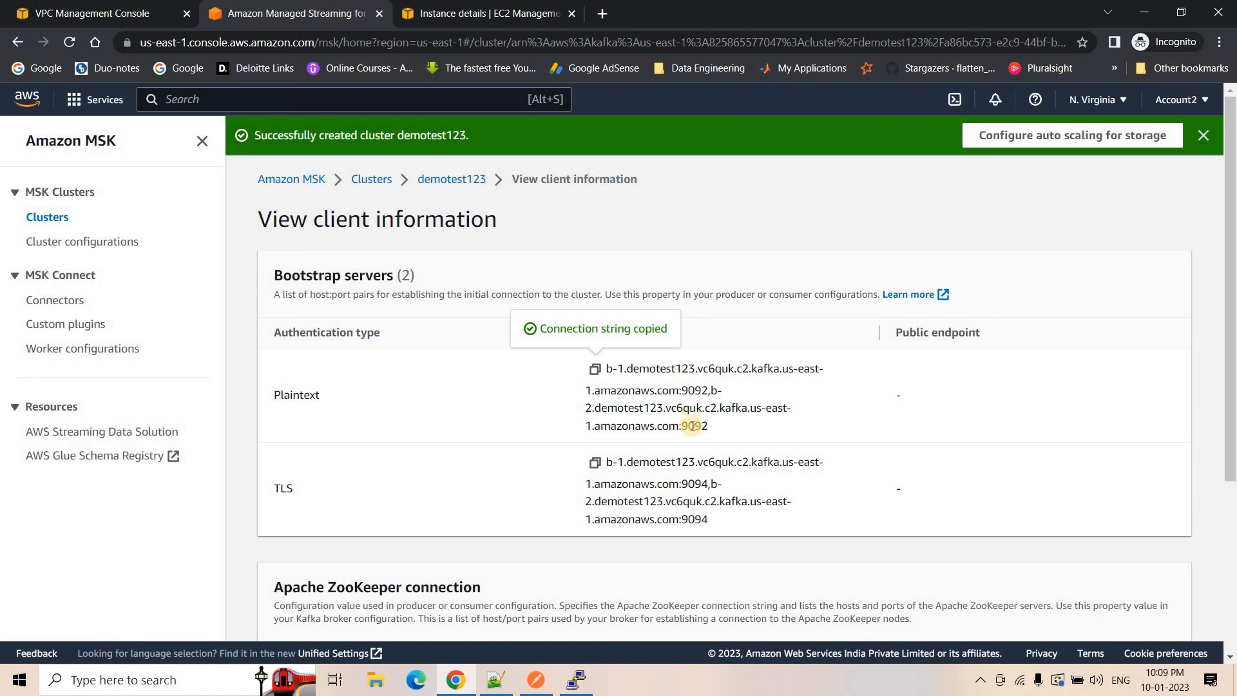
pyautogui.hotkey('alt', 'Tab')
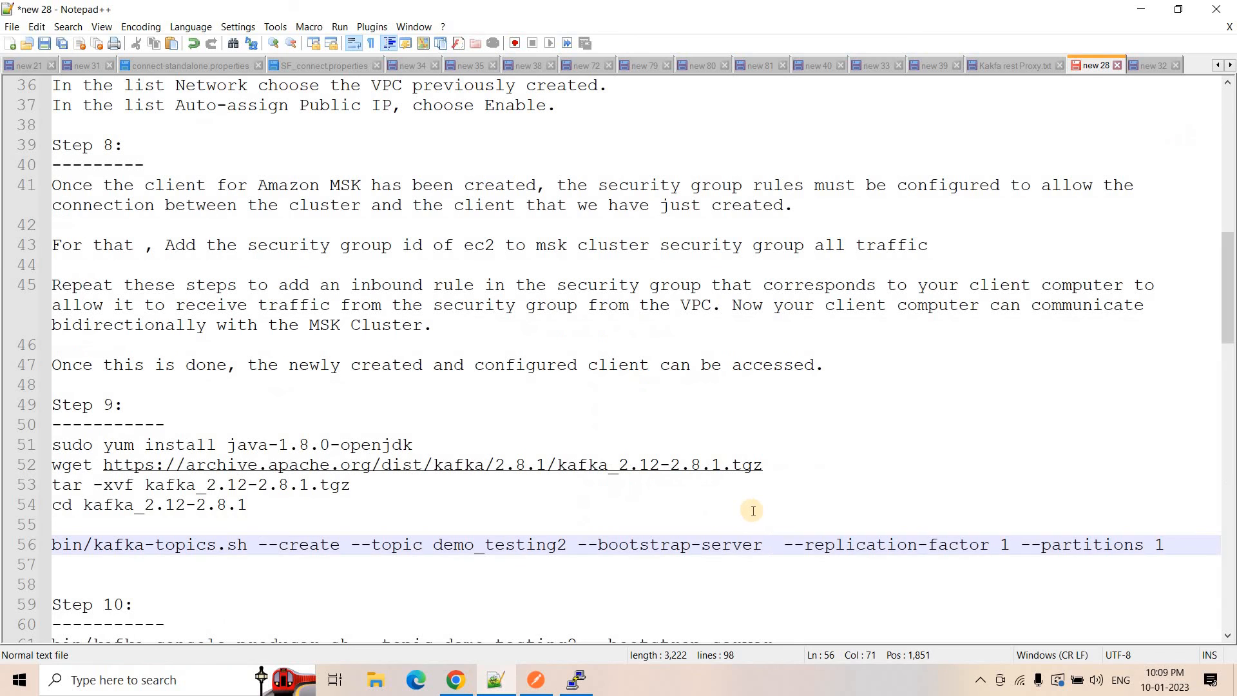
pyautogui.hotkey('ctrl', 'v')
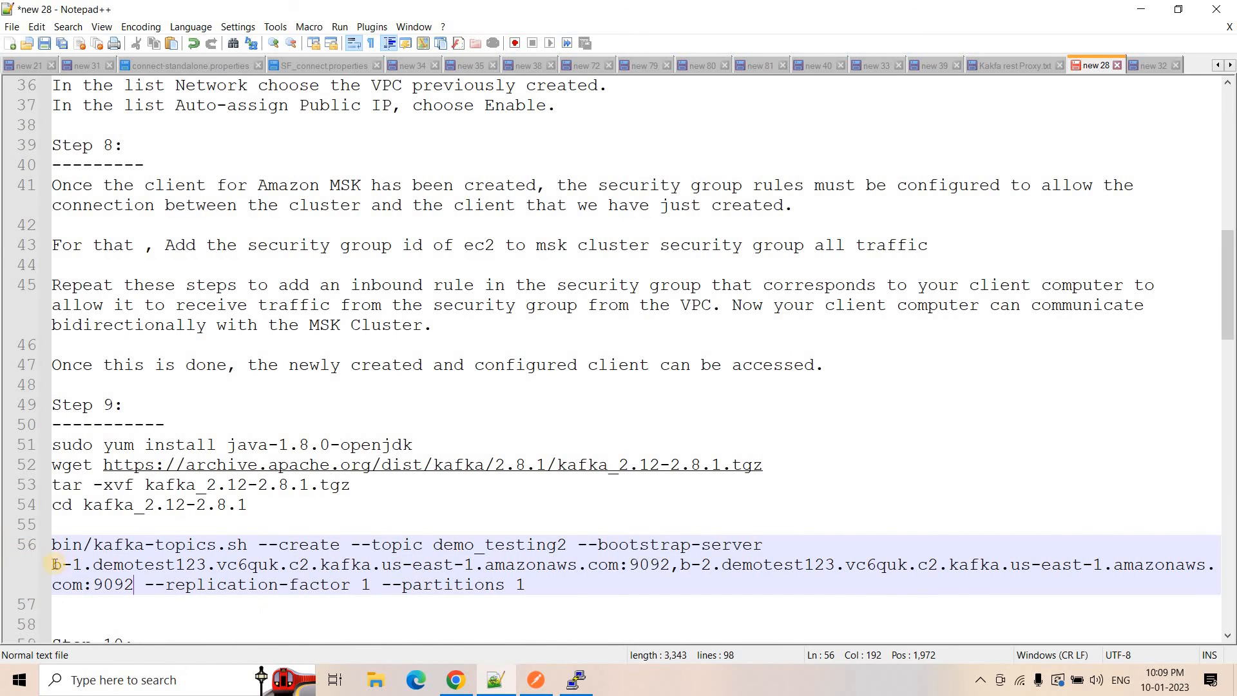
pyautogui.moveTo(53, 565); pyautogui.dragTo(672, 567)
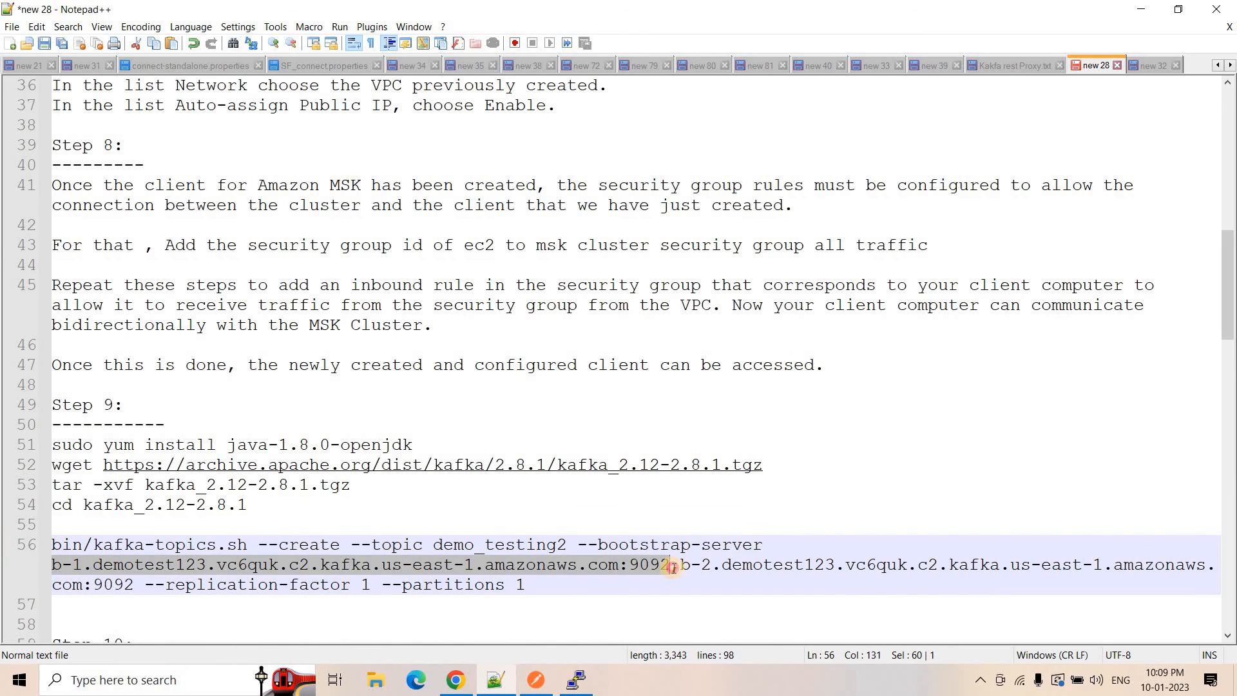
pyautogui.click(675, 567)
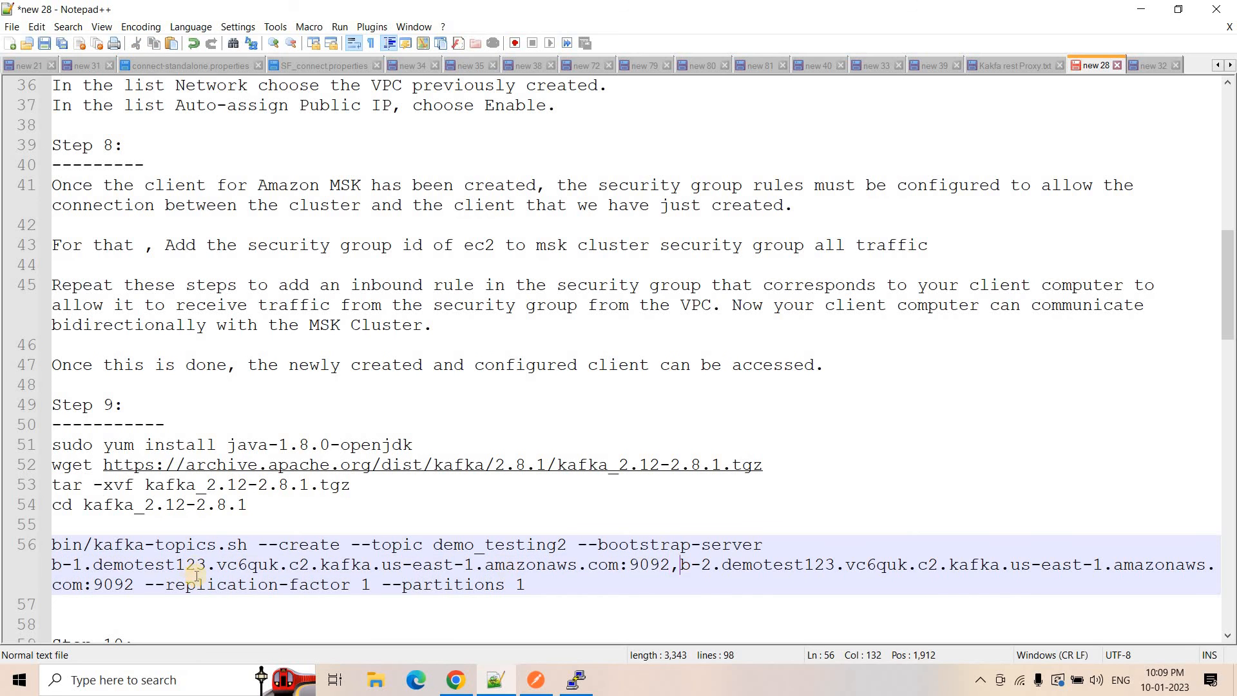
# Step: Copy the completed kafka-topics.sh command into the PuTTY session and run it to create topic demo_testing2 with replication factor 1 and 1 partition
pyautogui.tripleClick(133, 567)
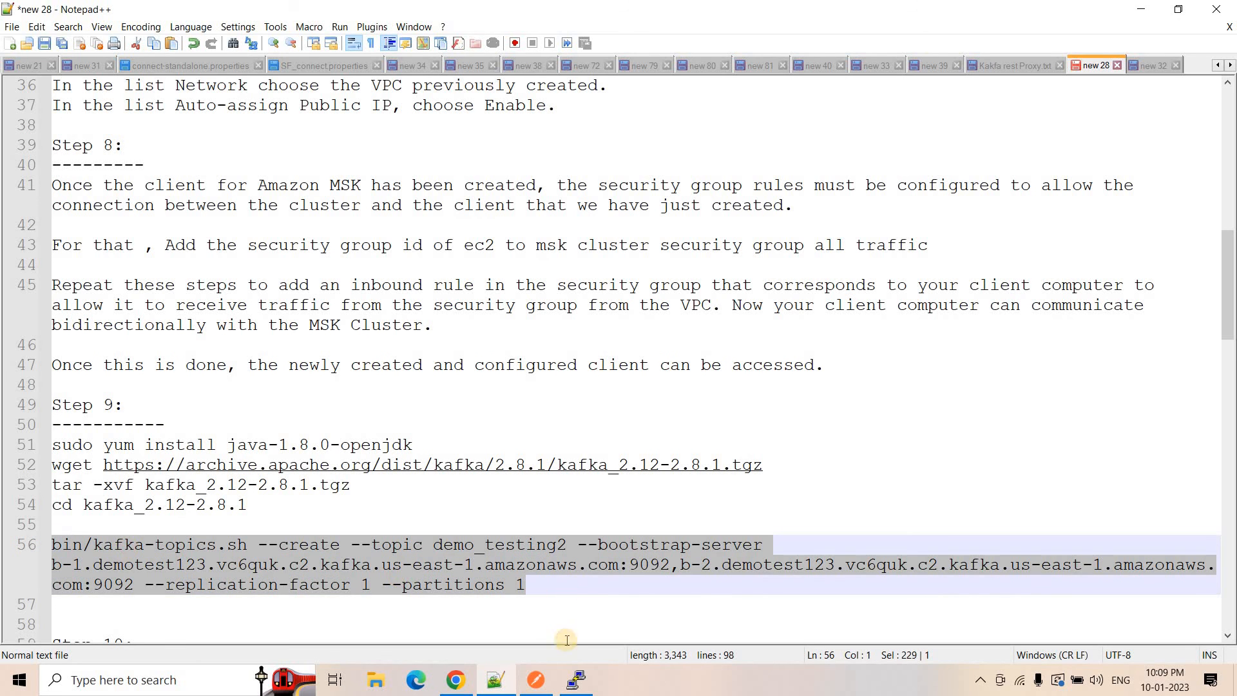
pyautogui.click(575, 680)
pyautogui.rightClick(571, 506)
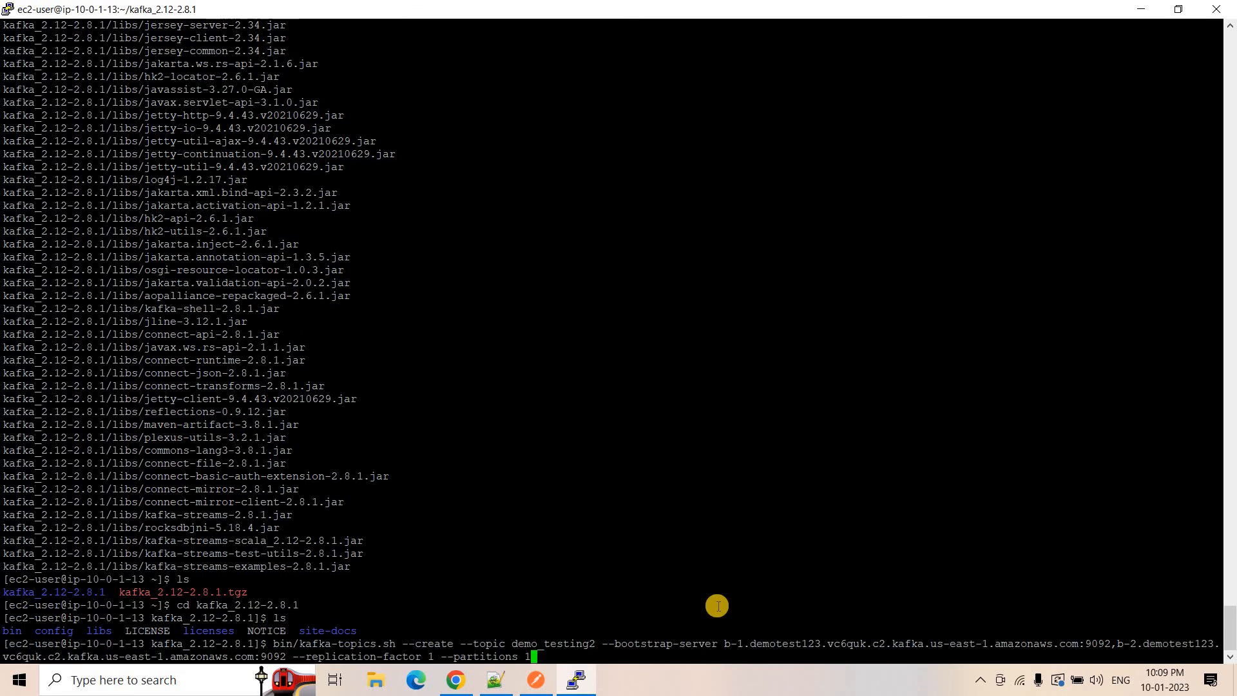
pyautogui.doubleClick(580, 644)
pyautogui.click(621, 583)
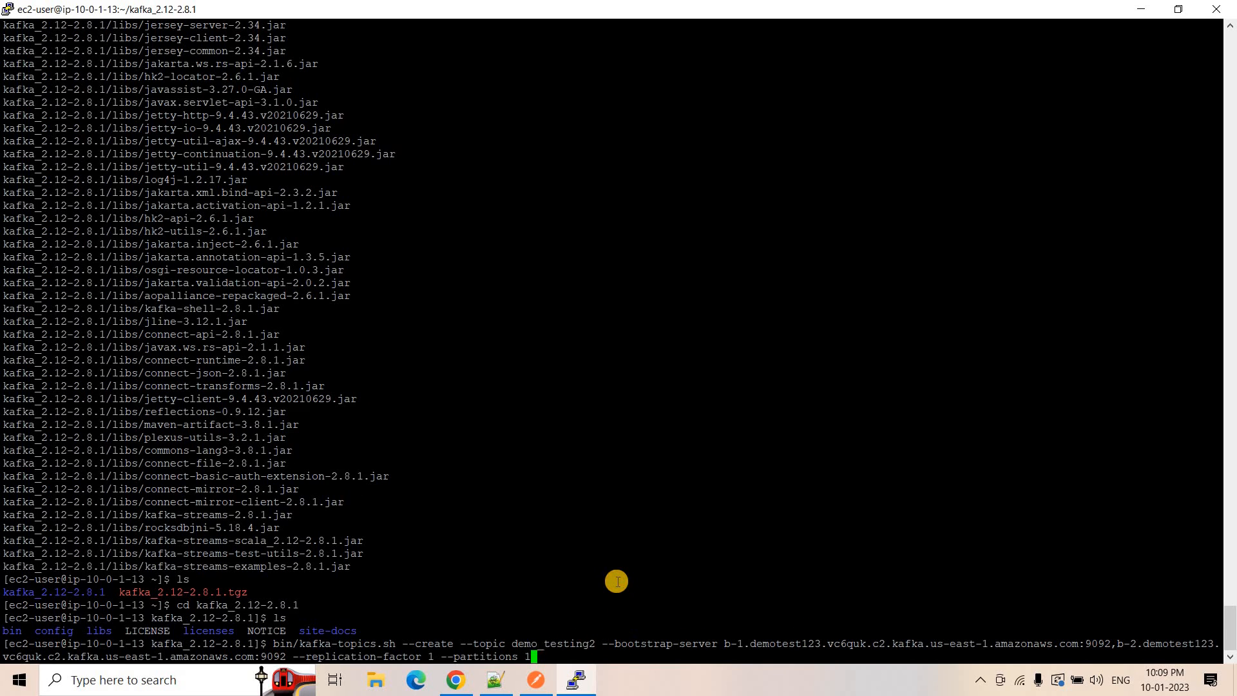
pyautogui.press('Return')
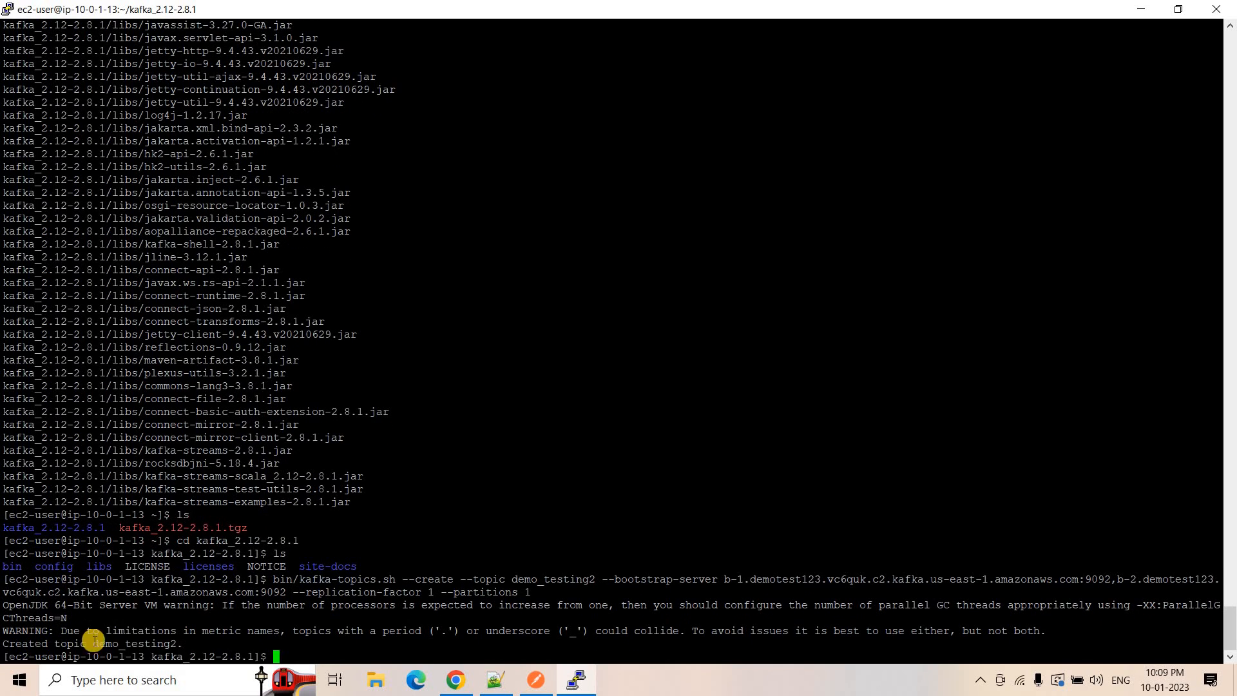
# Step: In the Notepad++ notes, replace the producer command's bootstrap servers under Step 10 with the demotest123 addresses from the topic creation command
pyautogui.click(495, 680)
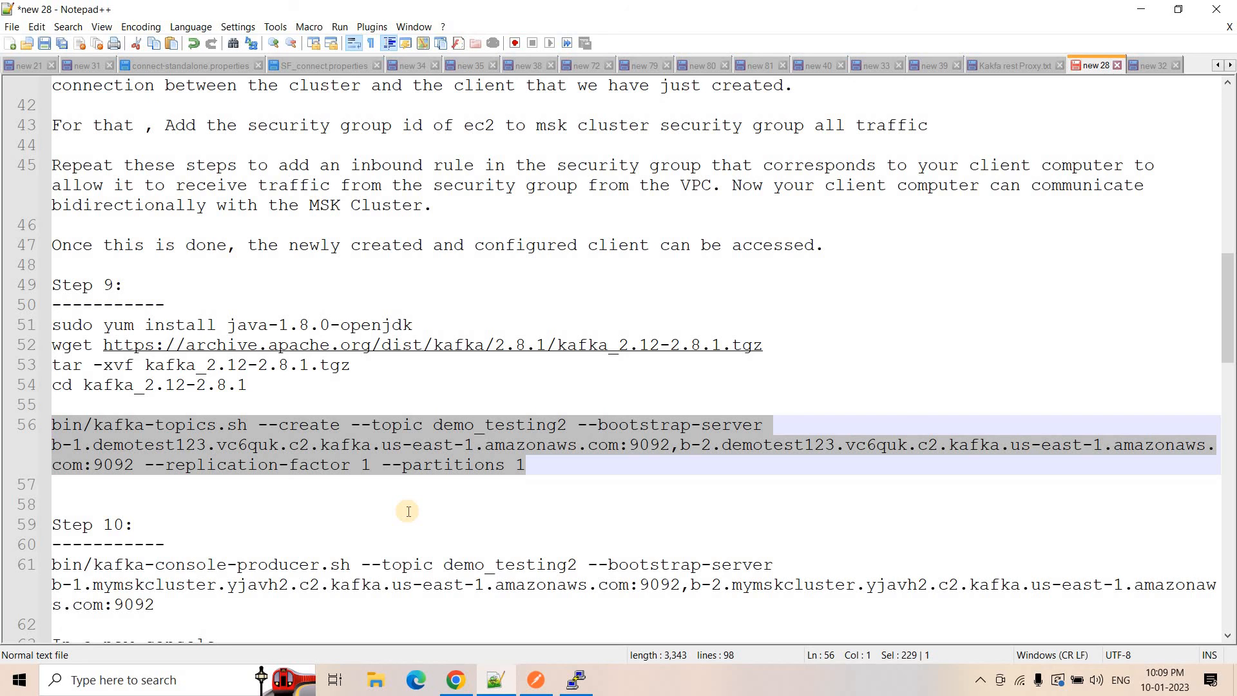
pyautogui.scroll(-1, 322, 525)
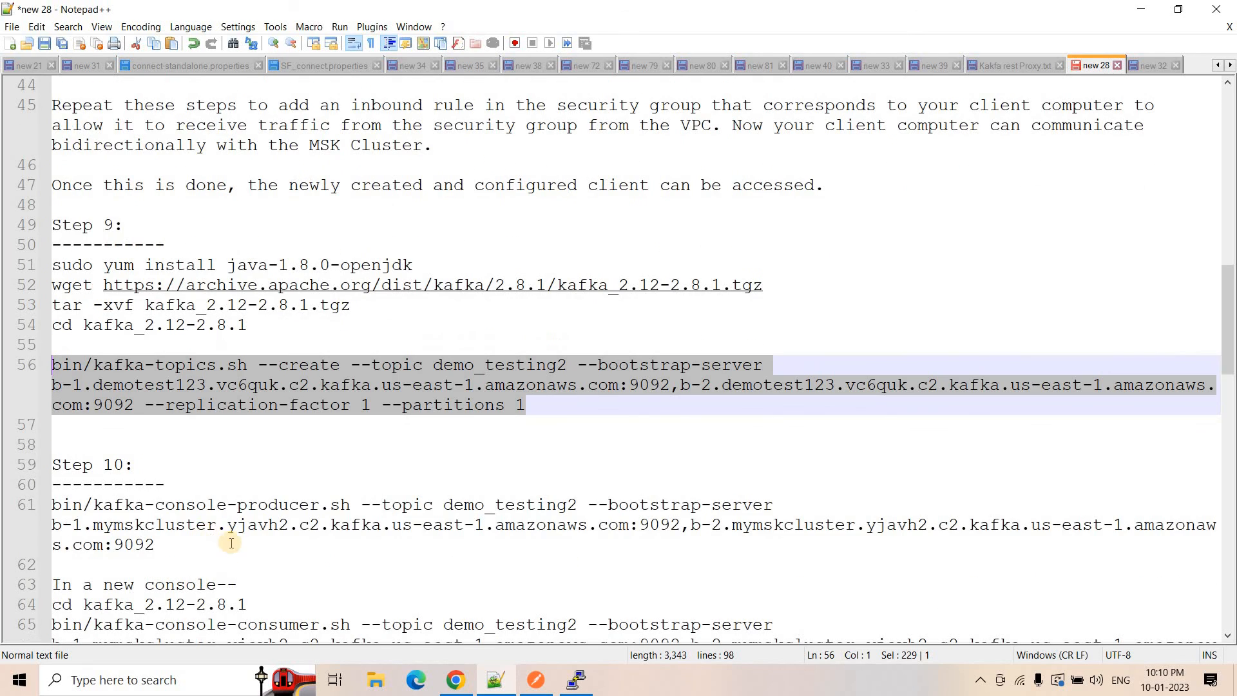
pyautogui.press('Right')
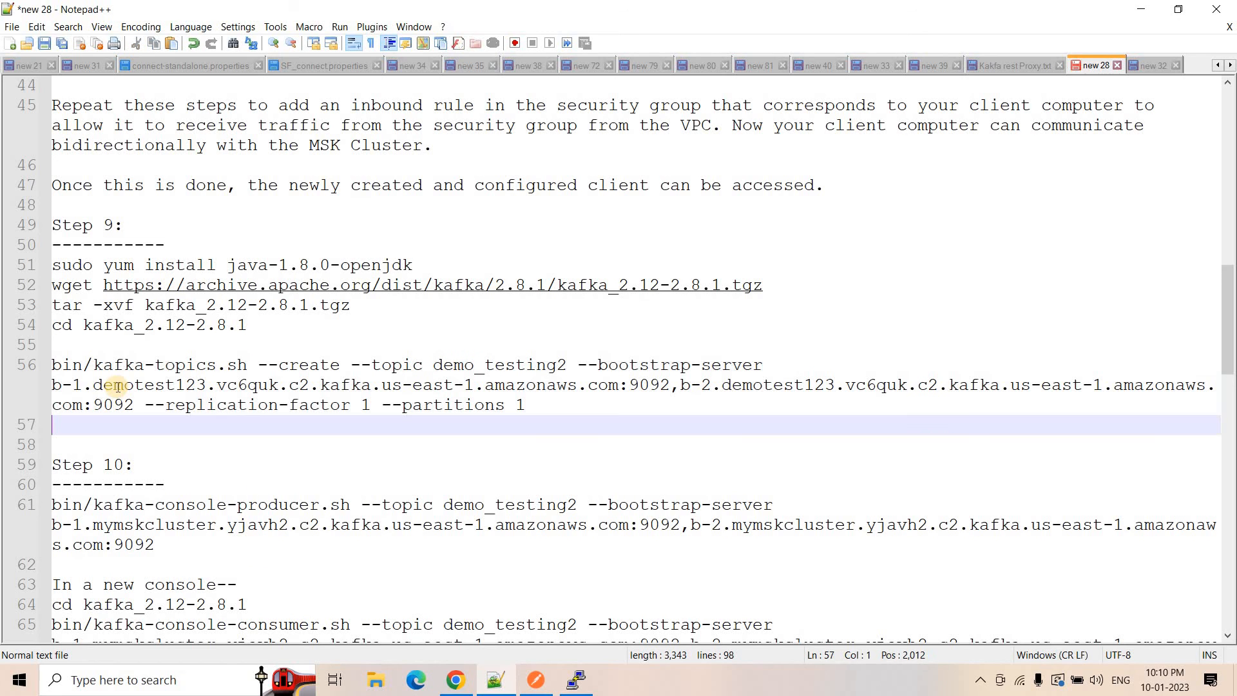
pyautogui.click(49, 387)
pyautogui.moveTo(60, 385); pyautogui.dragTo(134, 406)
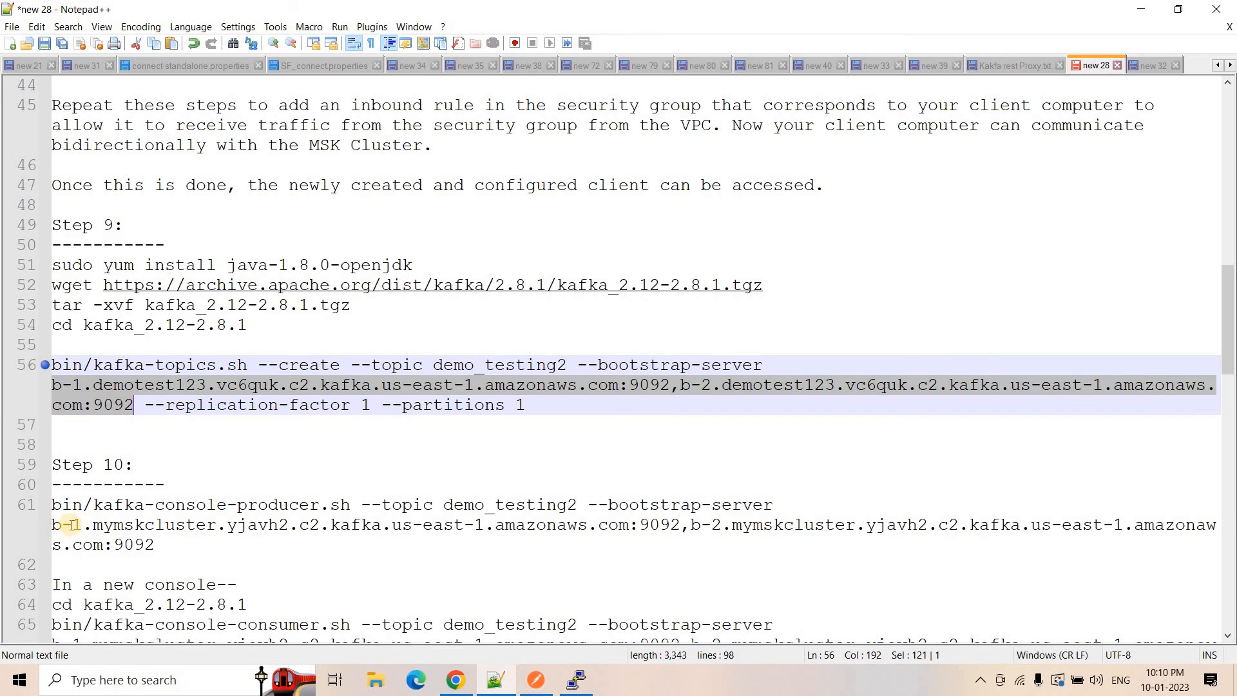
pyautogui.moveTo(94, 505); pyautogui.dragTo(340, 505)
pyautogui.doubleClick(520, 504)
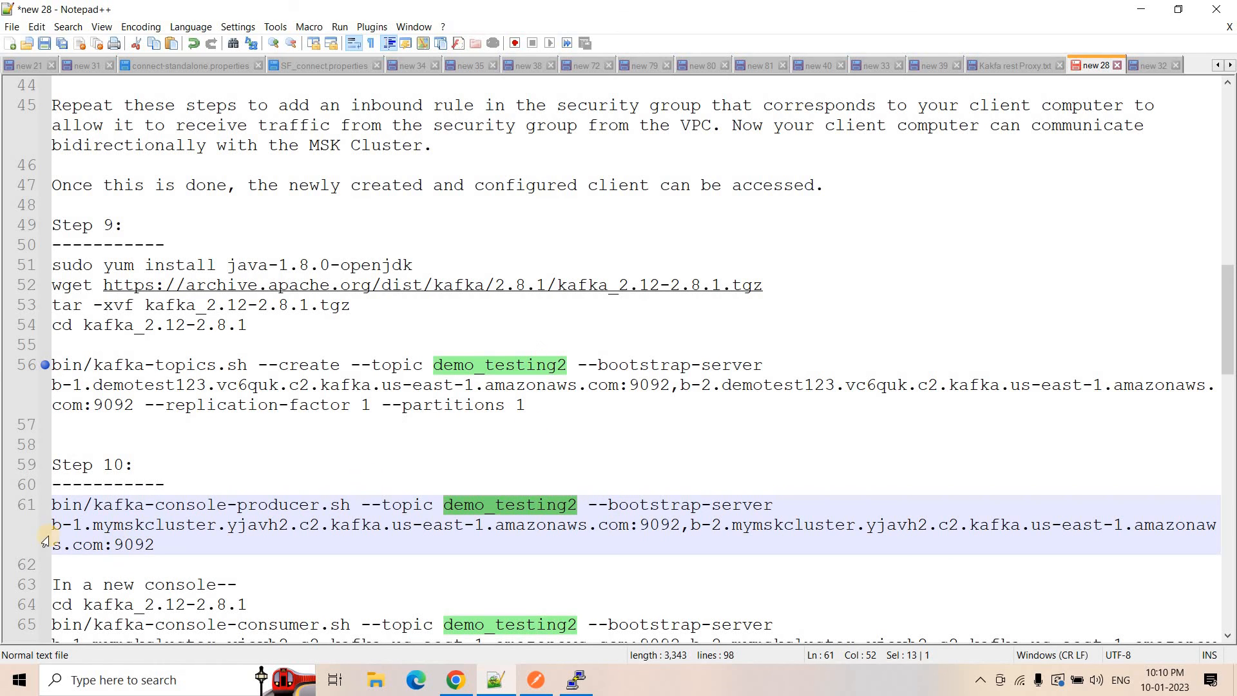
pyautogui.doubleClick(167, 545)
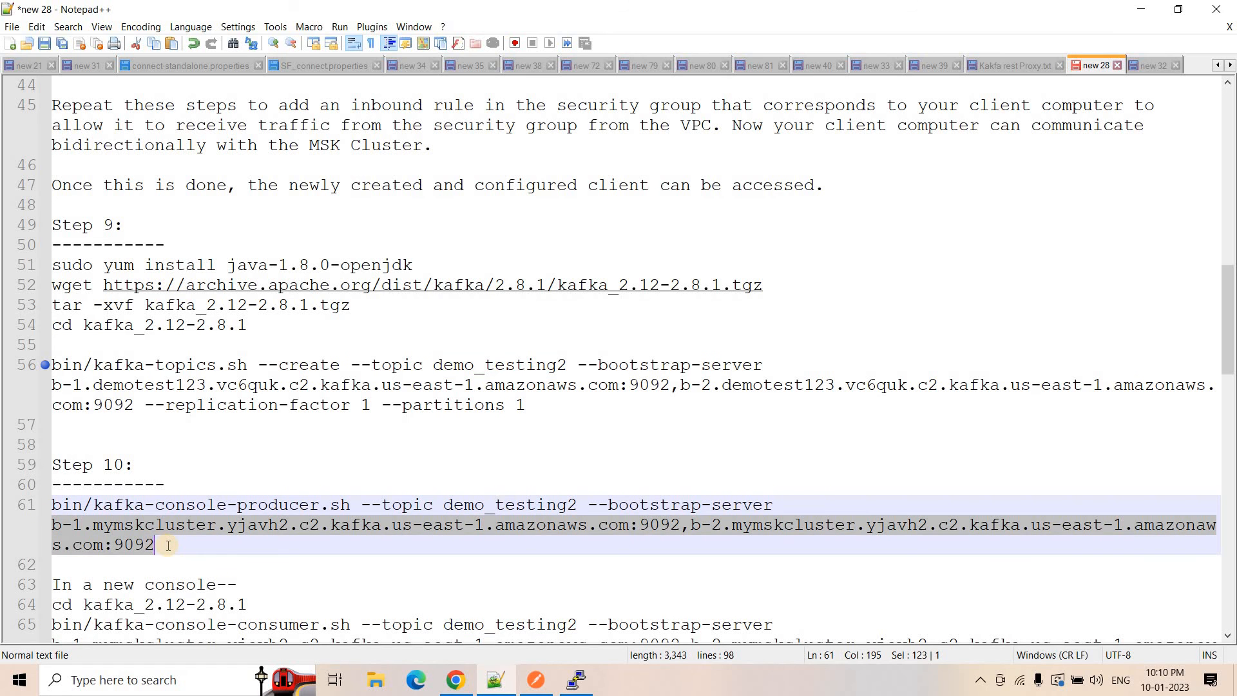
pyautogui.hotkey('ctrl', 'v')
# Step: Copy the updated kafka-console-producer.sh command for topic demo_testing2 and run it in the PuTTY session
pyautogui.moveTo(49, 500); pyautogui.dragTo(359, 563)
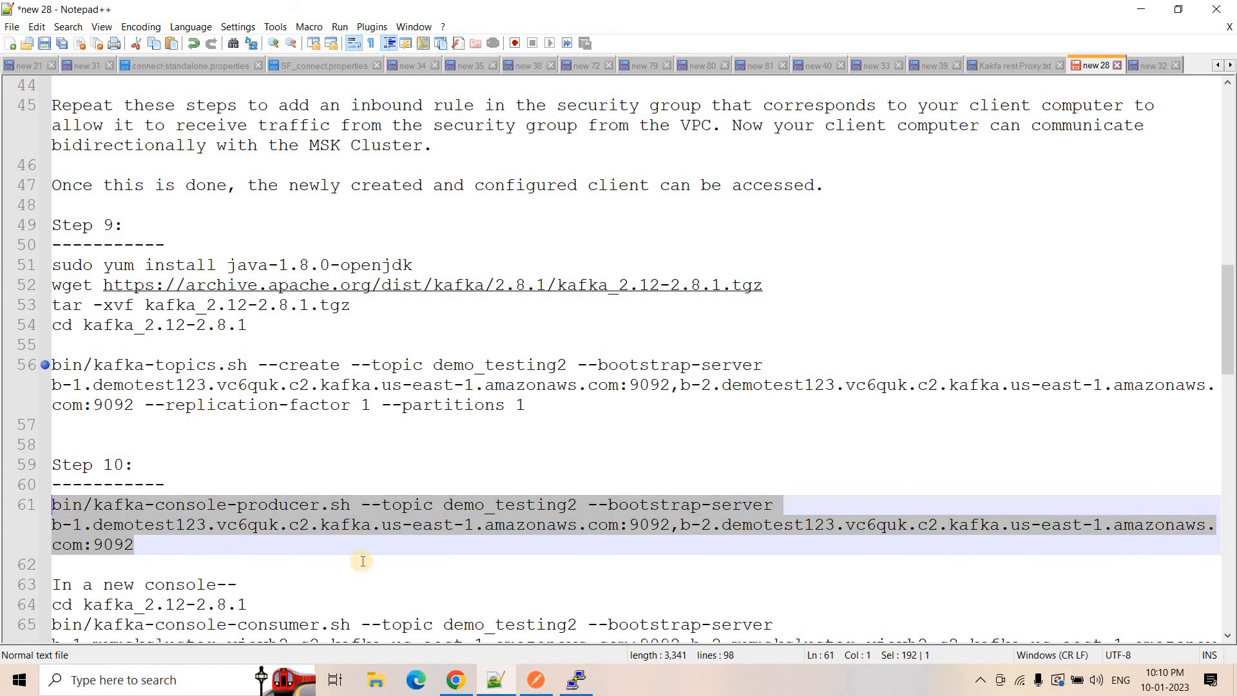
pyautogui.click(576, 680)
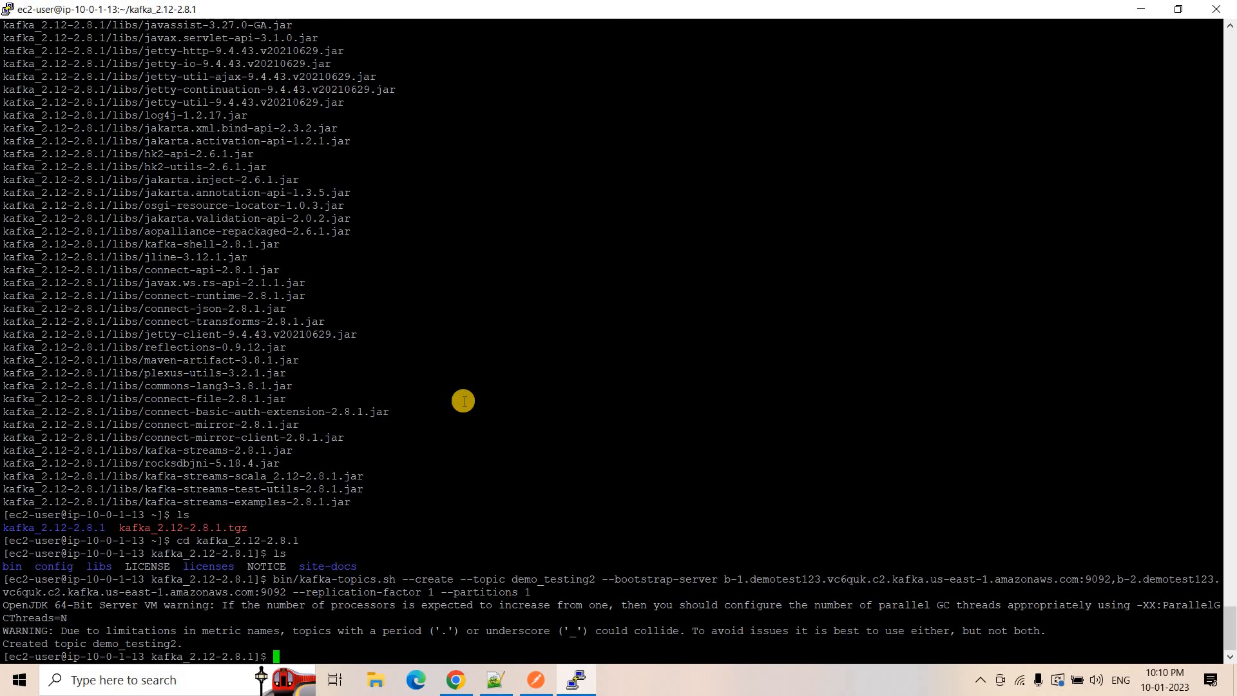
pyautogui.rightClick(463, 400)
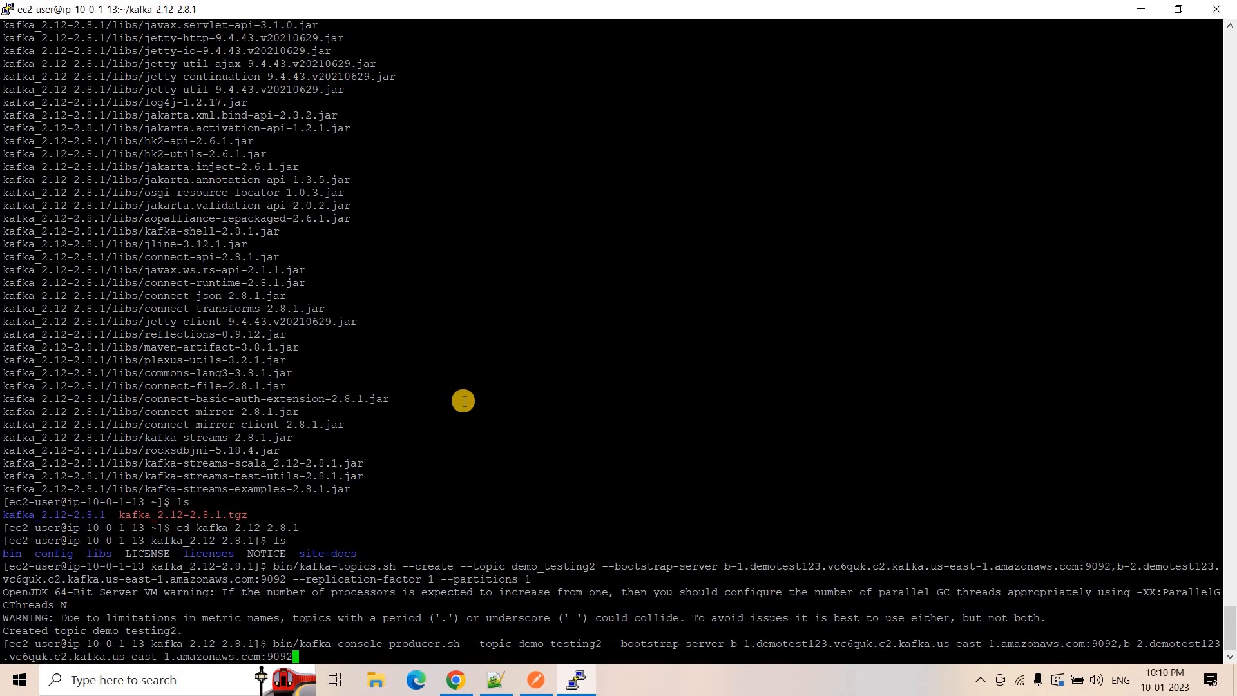
pyautogui.press('Return')
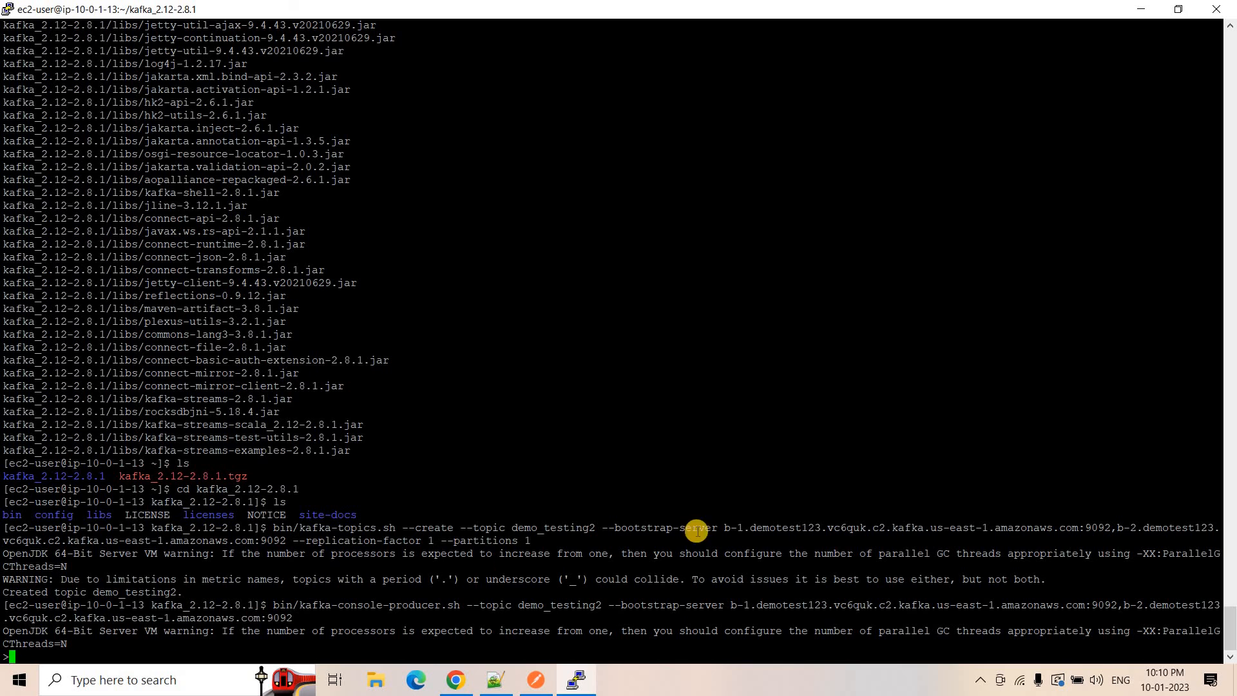
# Step: Check the new-console consumer instructions in the notes and open a duplicate of the current PuTTY session
pyautogui.click(506, 684)
pyautogui.scroll(-2, 270, 549)
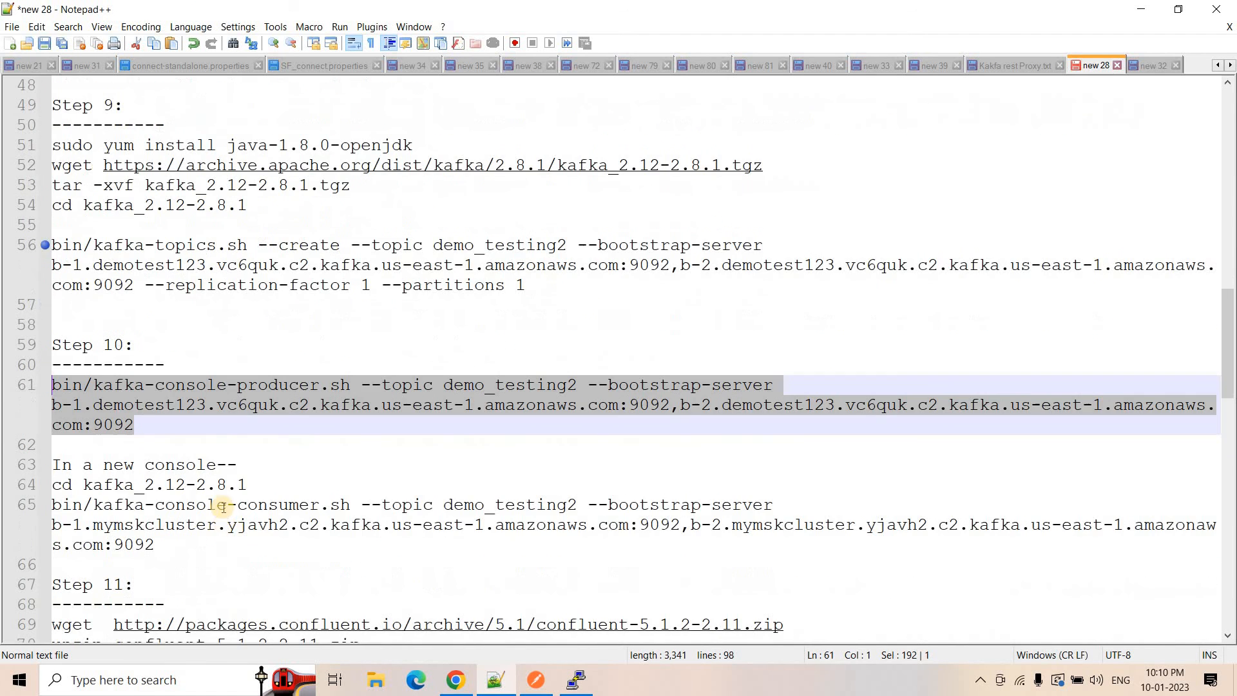
pyautogui.click(576, 681)
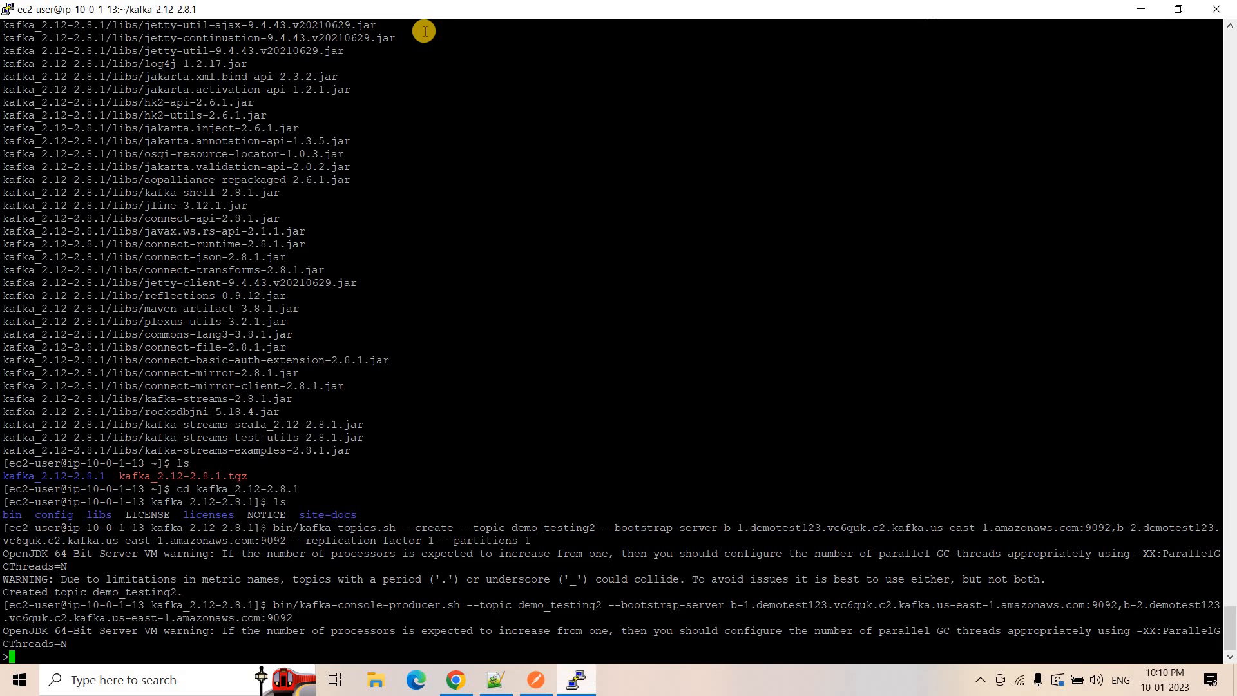
pyautogui.rightClick(423, 9)
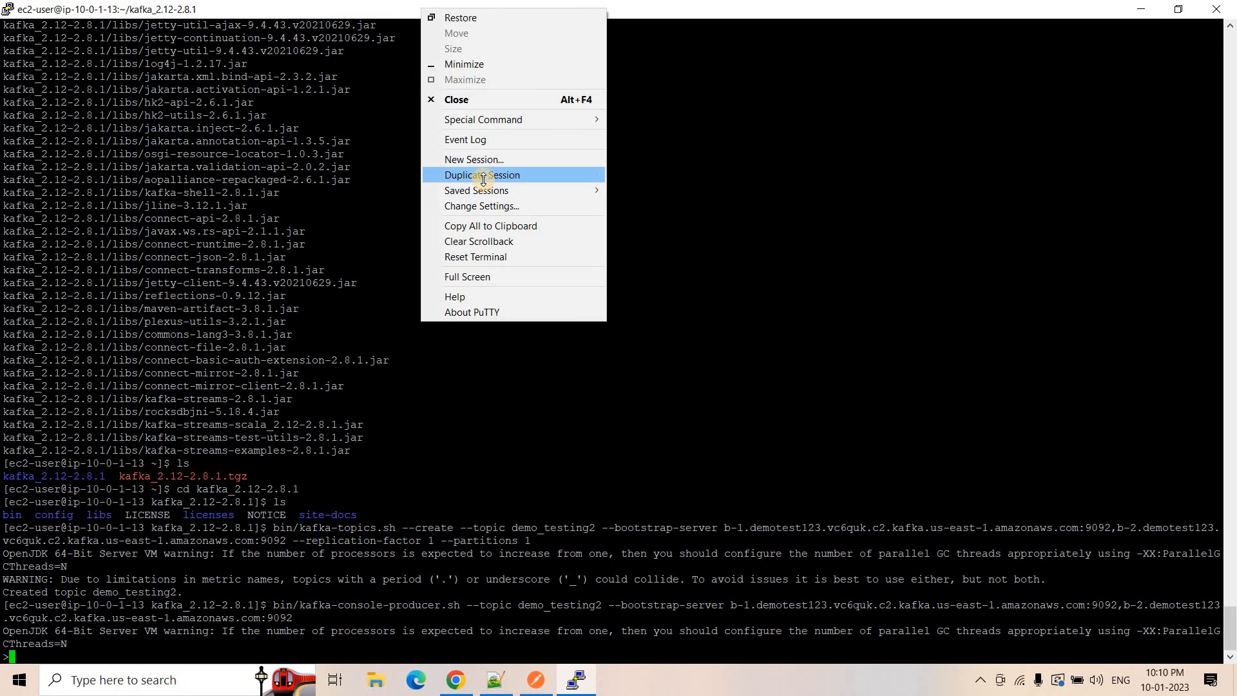
pyautogui.click(482, 175)
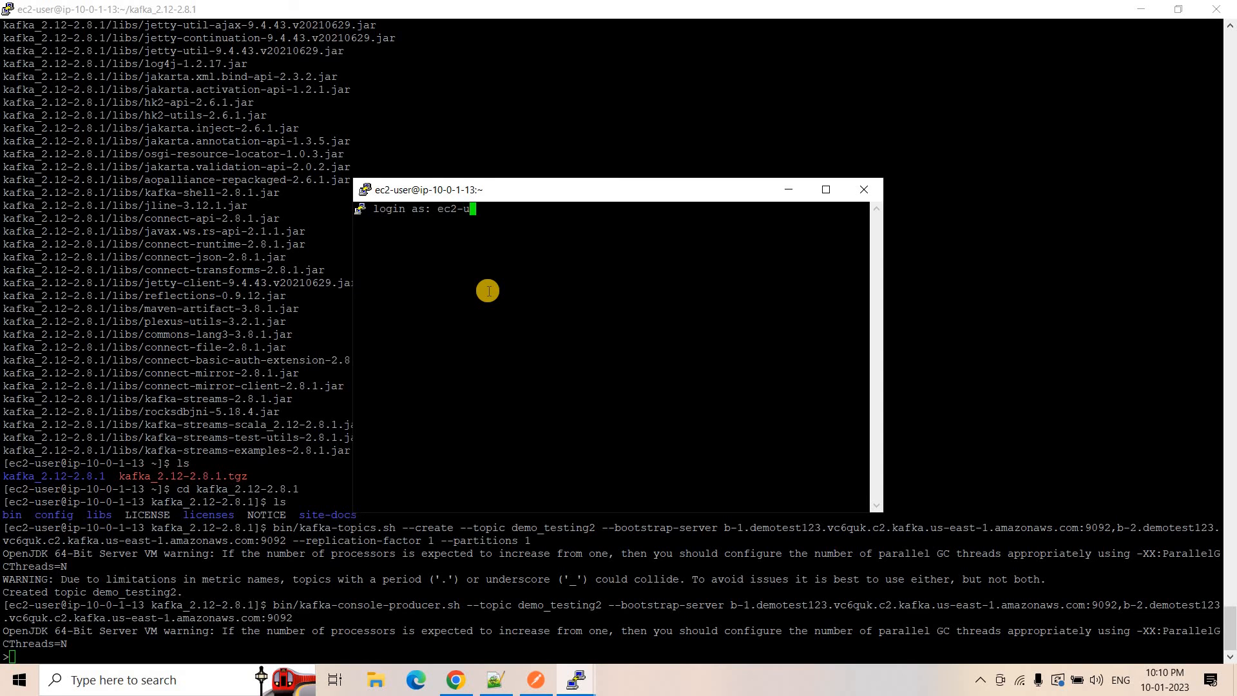
# Step: Log in to the duplicated PuTTY session as ec2-user and maximize its window
pyautogui.write('ec2-user')
pyautogui.press('Return')
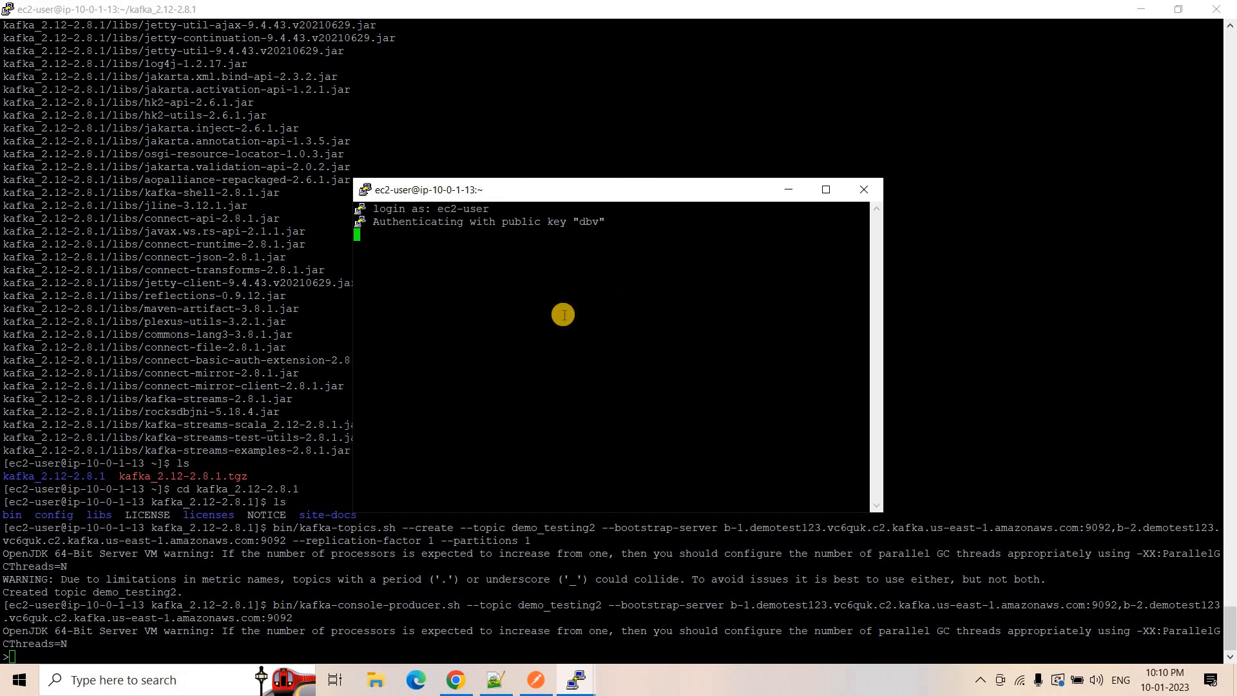
pyautogui.click(828, 191)
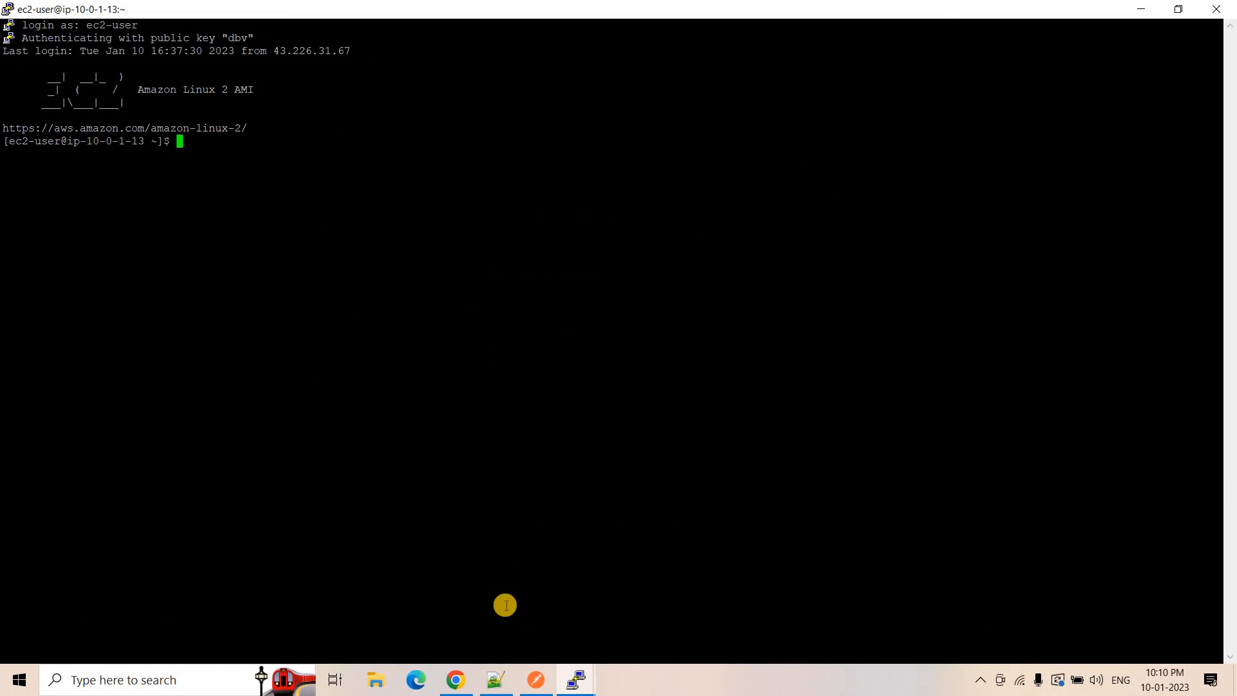
# Step: Check the keepalive interval in the new session's connection settings and close the configuration without changes
pyautogui.rightClick(506, 16)
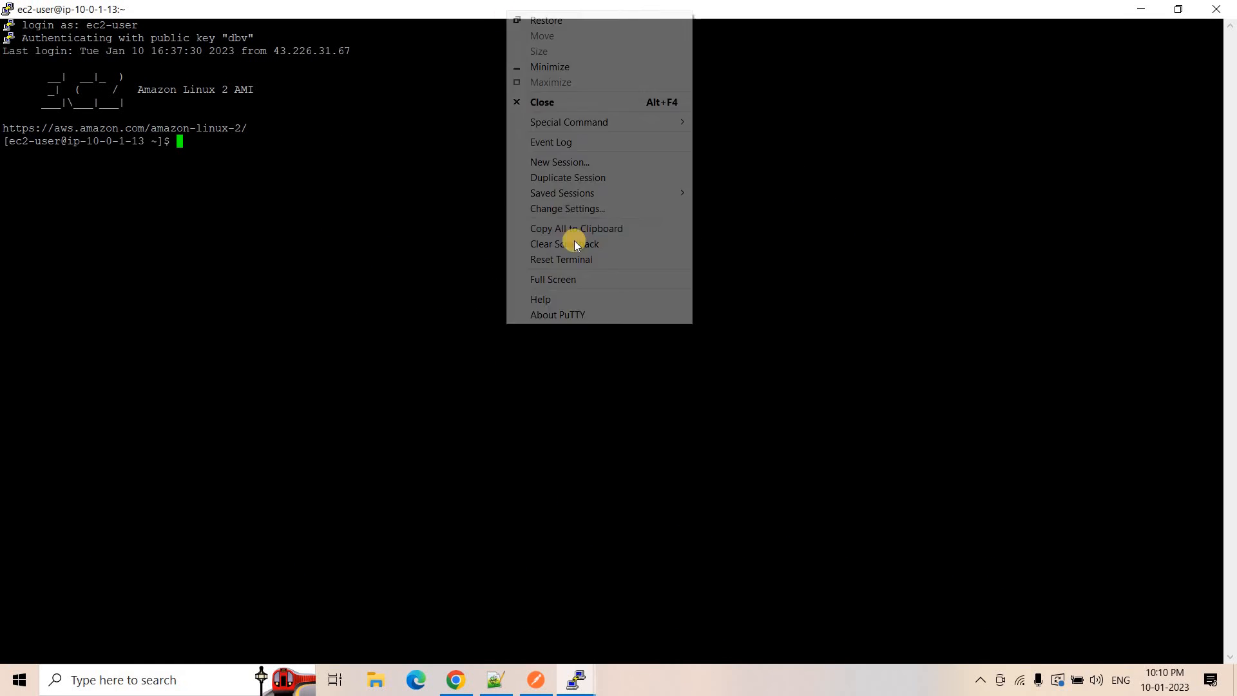
pyautogui.click(564, 207)
pyautogui.click(469, 359)
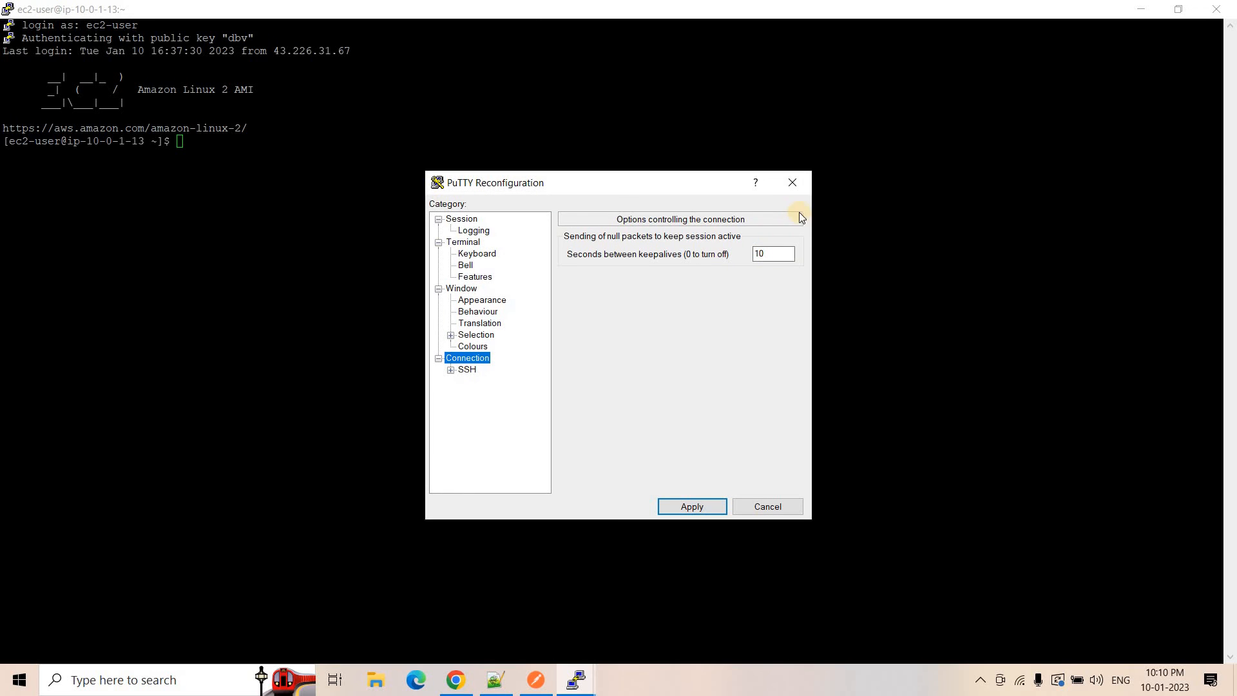
pyautogui.click(798, 185)
# Step: Copy the cd kafka_2.12-2.8.1 command from the notes and run it in the new PuTTY session
pyautogui.click(500, 685)
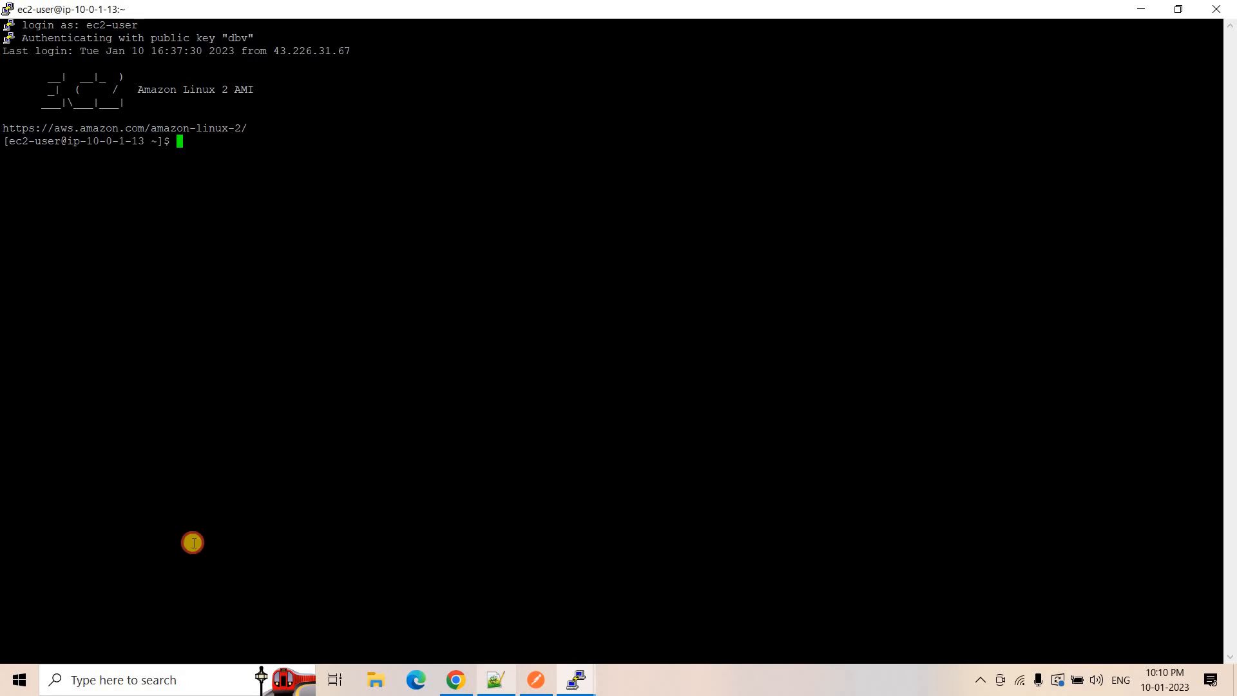
pyautogui.moveTo(255, 484); pyautogui.dragTo(52, 484)
pyautogui.hotkey('ctrl', 'c')
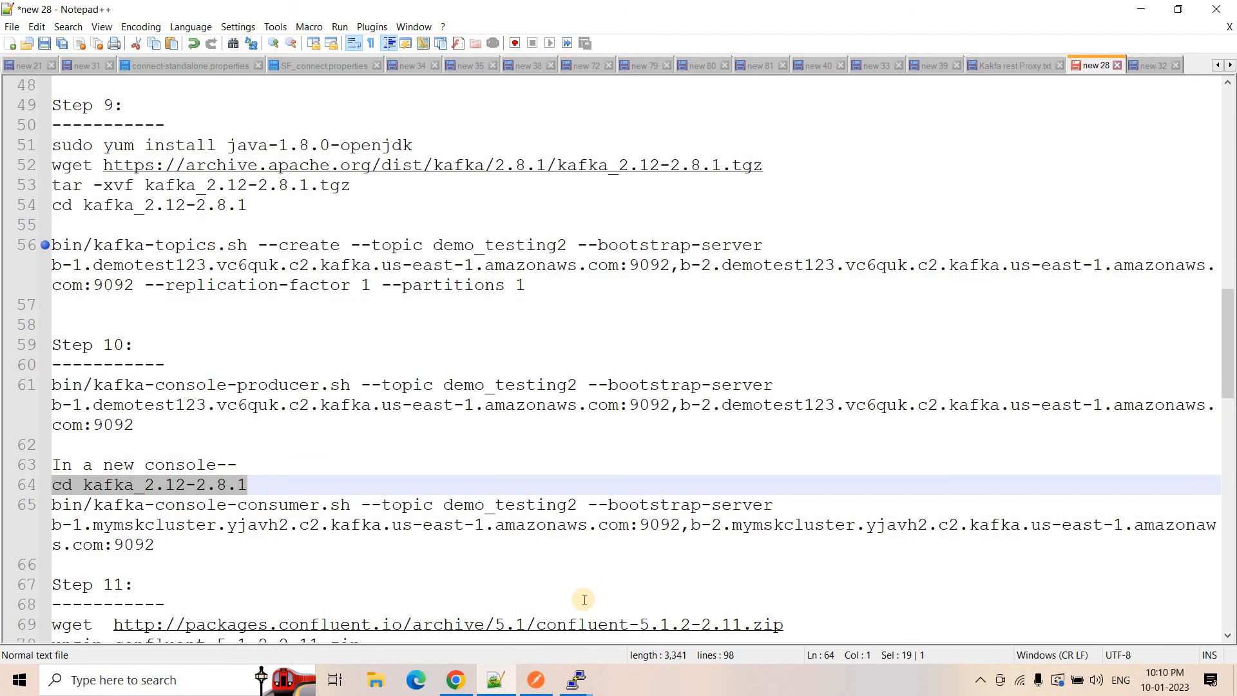
pyautogui.moveTo(577, 685)
pyautogui.click(609, 609)
pyautogui.rightClick(590, 351)
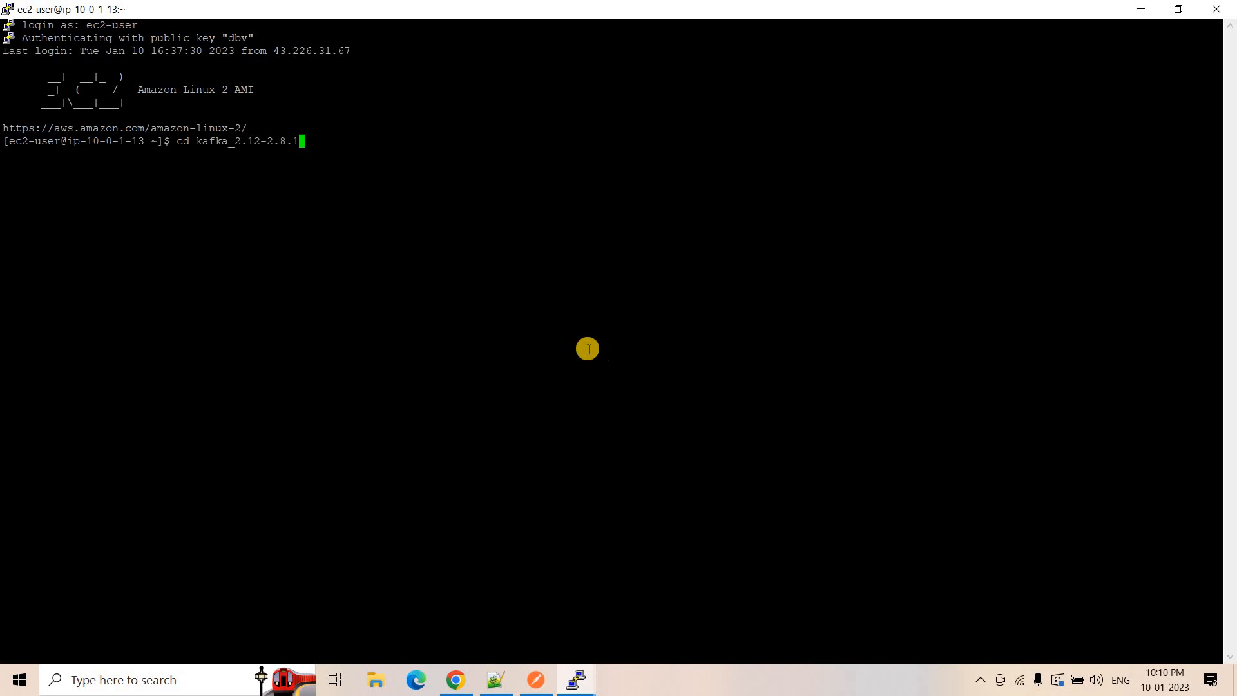
pyautogui.press('Return')
# Step: In the notes, replace the console consumer command's bootstrap servers with the demotest123 addresses from the producer command
pyautogui.click(495, 685)
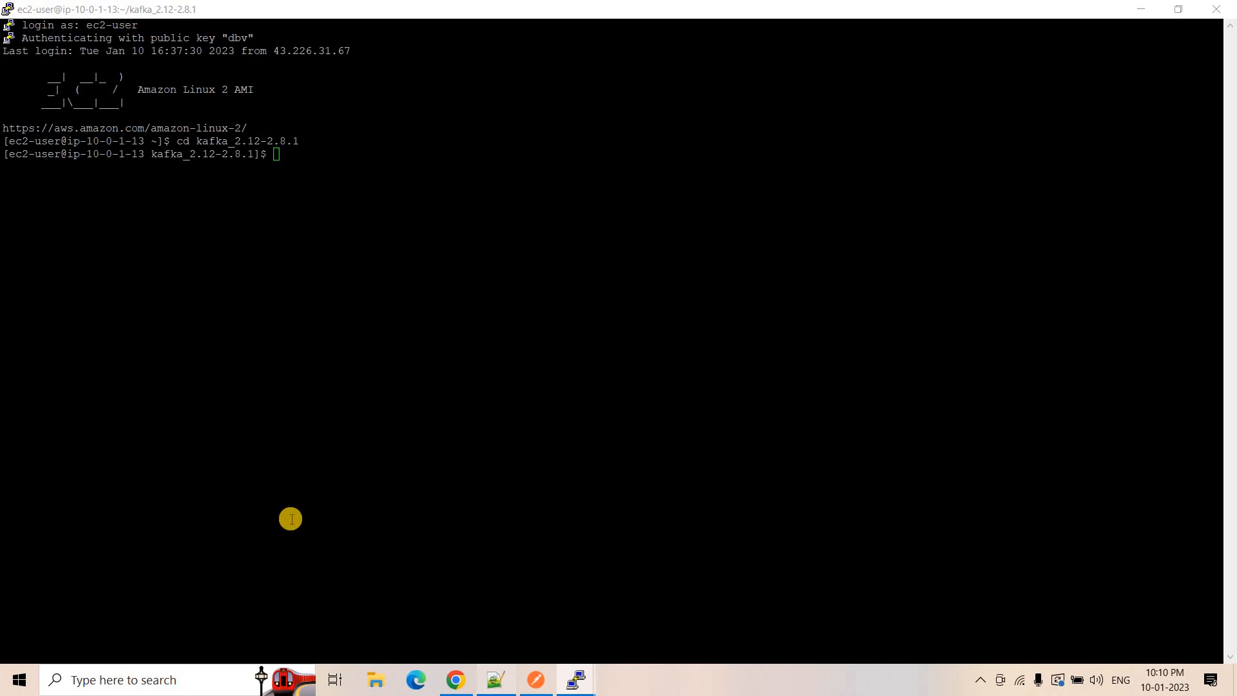
pyautogui.moveTo(247, 504); pyautogui.dragTo(351, 505)
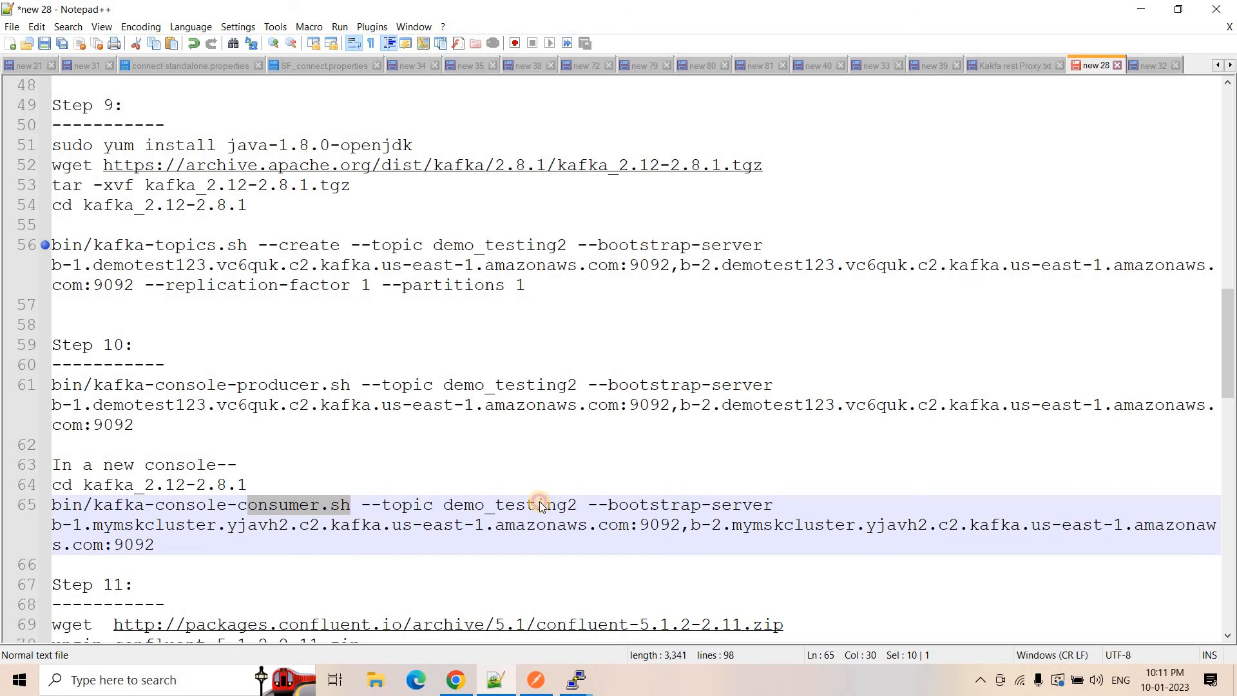
pyautogui.doubleClick(540, 502)
pyautogui.moveTo(160, 426); pyautogui.dragTo(42, 412)
pyautogui.hotkey('ctrl', 'c')
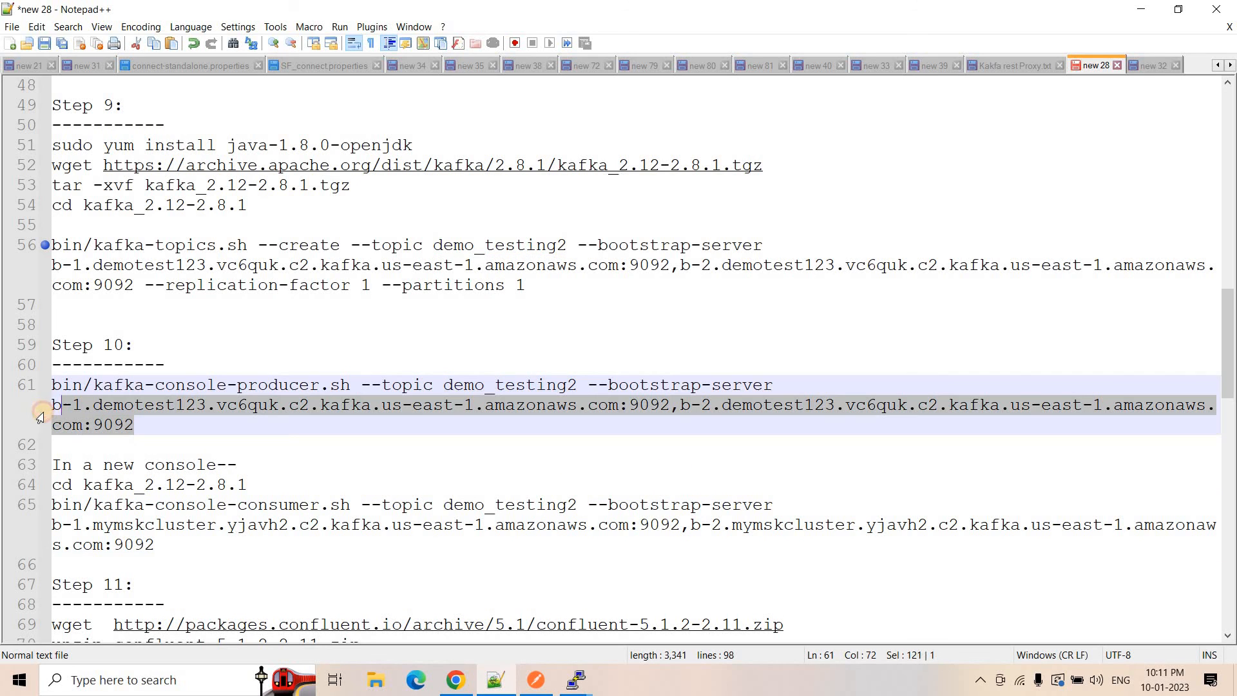
pyautogui.moveTo(155, 548); pyautogui.dragTo(51, 526)
pyautogui.hotkey('ctrl', 'v')
# Step: Copy the updated kafka-console-consumer.sh command for topic demo_testing2 and run it in the new PuTTY session
pyautogui.keyDown('shift'); pyautogui.click(103, 505); pyautogui.keyUp('shift')
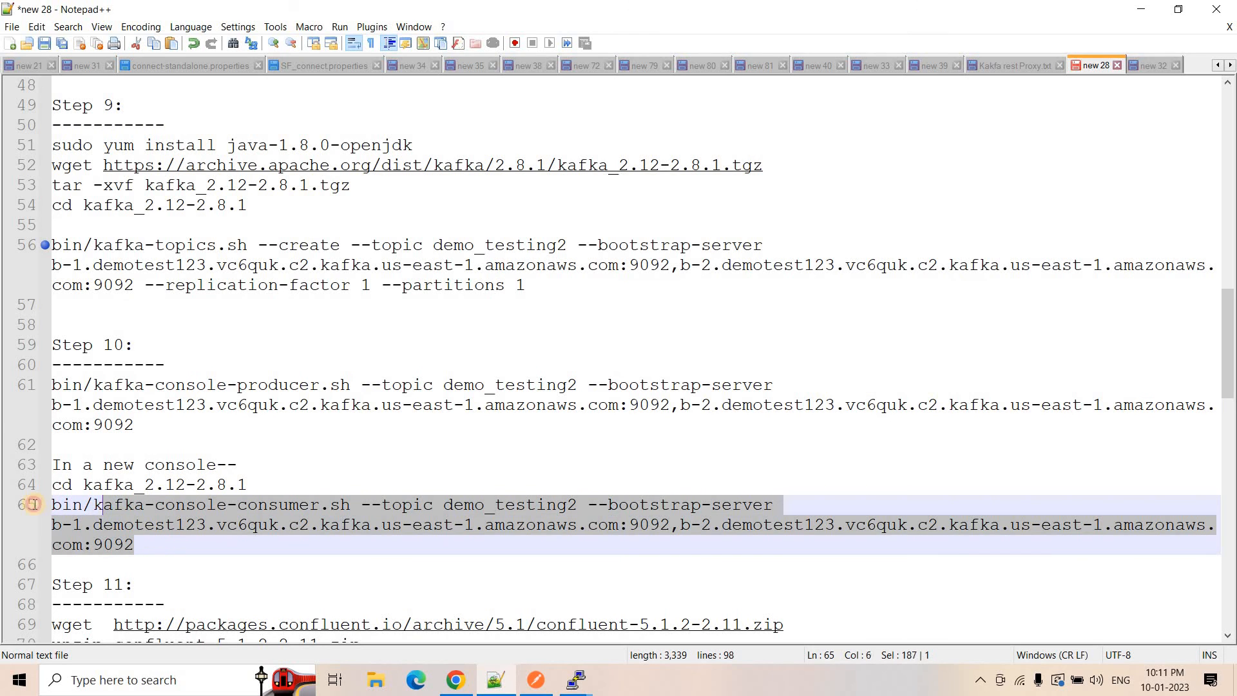
pyautogui.keyDown('shift'); pyautogui.click(34, 504); pyautogui.keyUp('shift')
pyautogui.moveTo(575, 680)
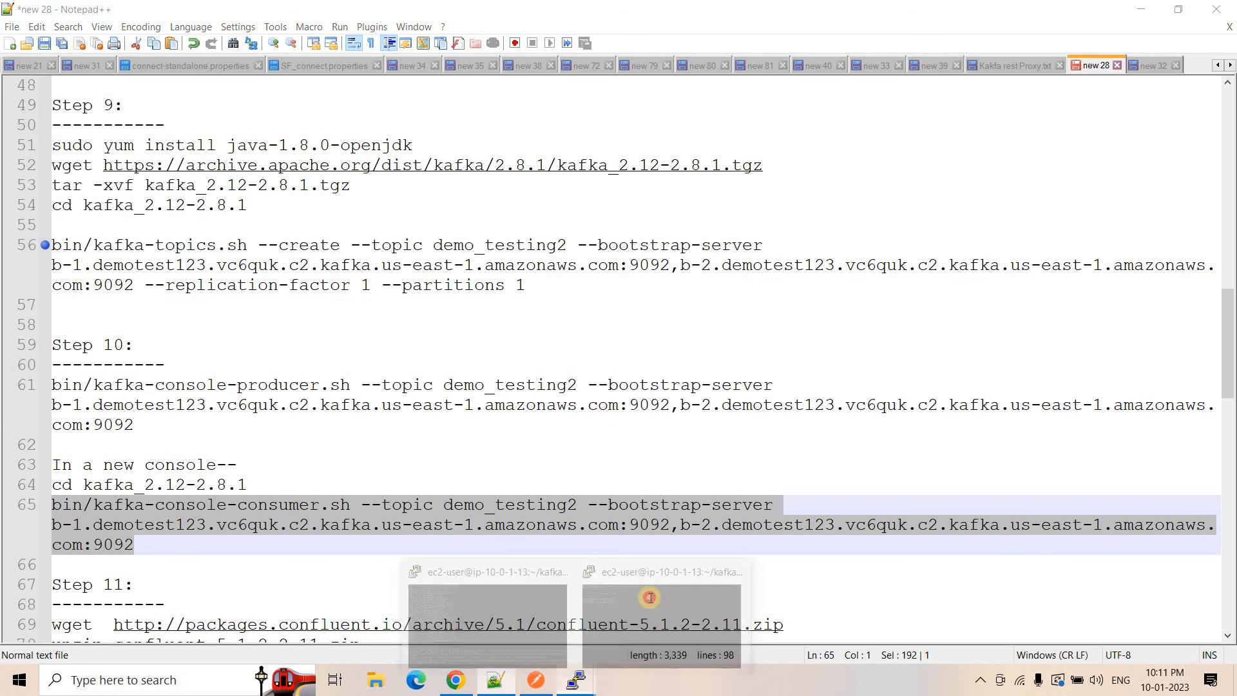
pyautogui.click(650, 597)
pyautogui.rightClick(570, 342)
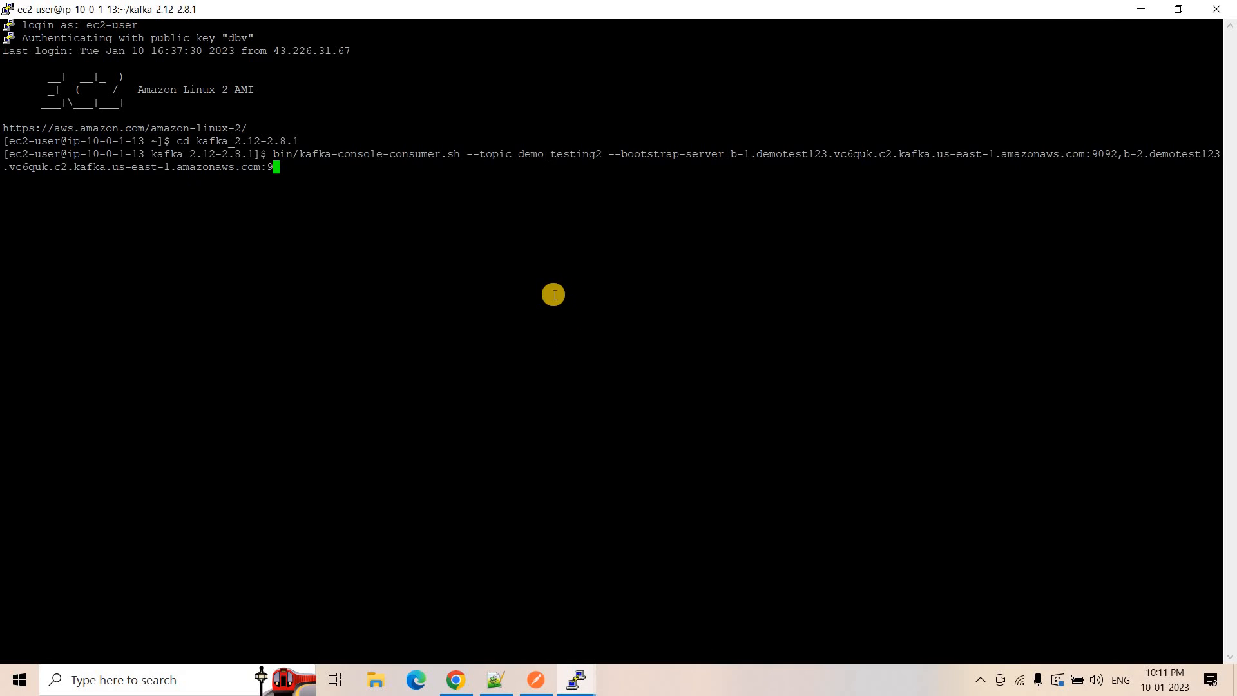
pyautogui.press('Return')
# Step: Restore both PuTTY windows to a smaller size and arrange the producer and consumer sessions side by side
pyautogui.click(1178, 9)
pyautogui.moveTo(618, 182); pyautogui.dragTo(953, 290)
pyautogui.moveTo(575, 677)
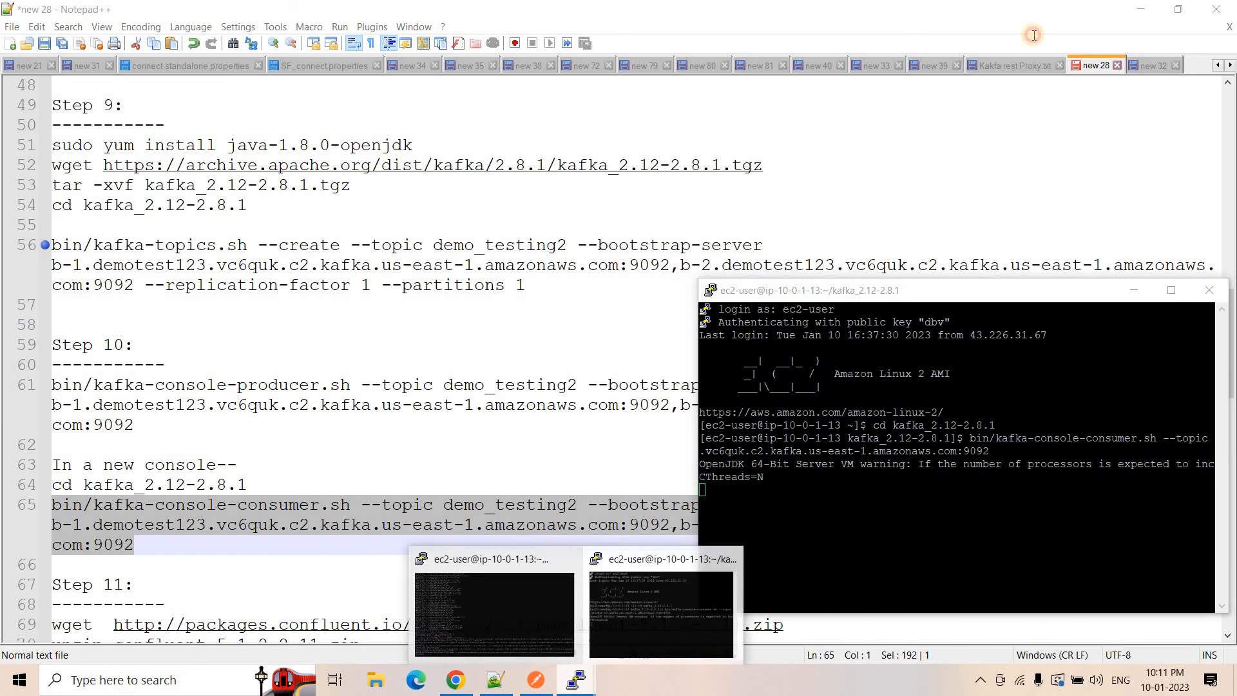
pyautogui.click(458, 599)
pyautogui.click(1184, 9)
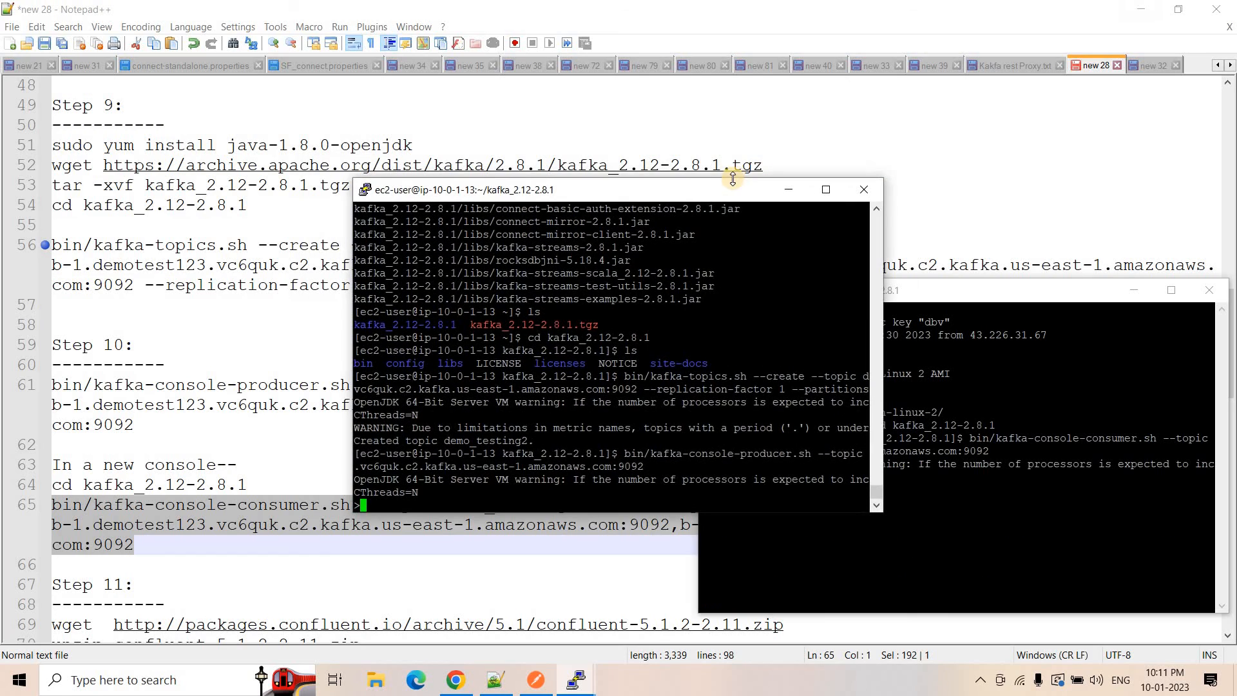
pyautogui.moveTo(534, 174); pyautogui.dragTo(237, 125)
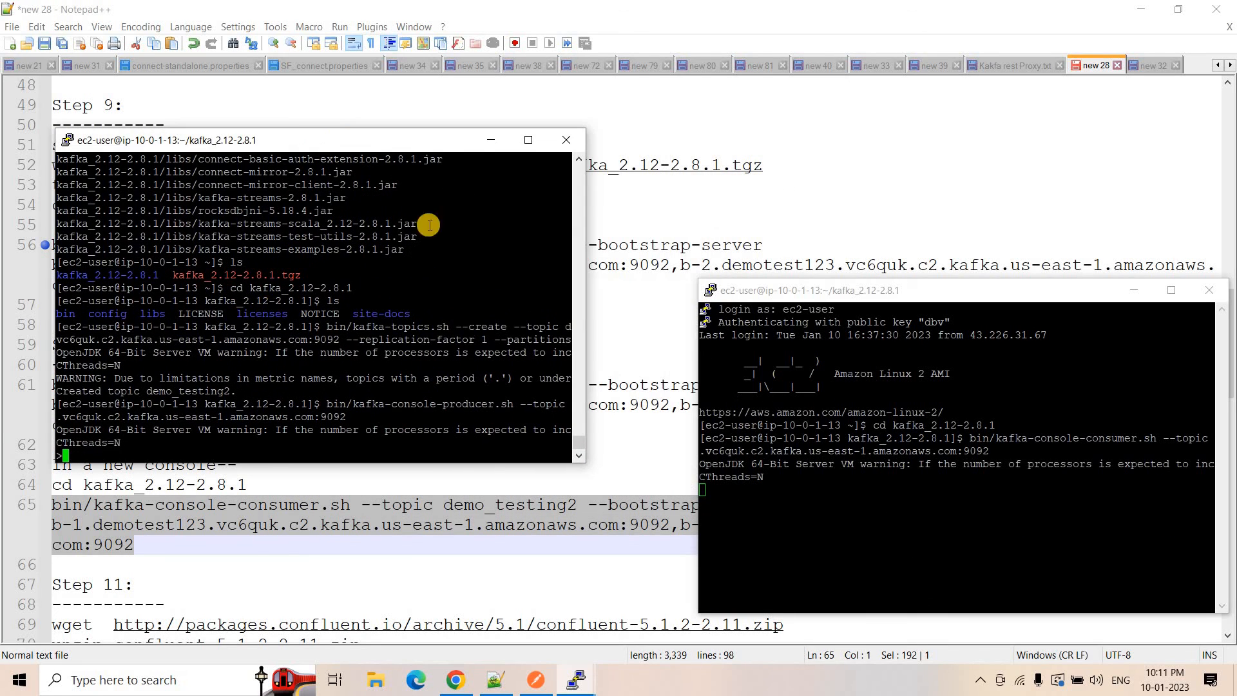
pyautogui.moveTo(911, 291); pyautogui.dragTo(881, 159)
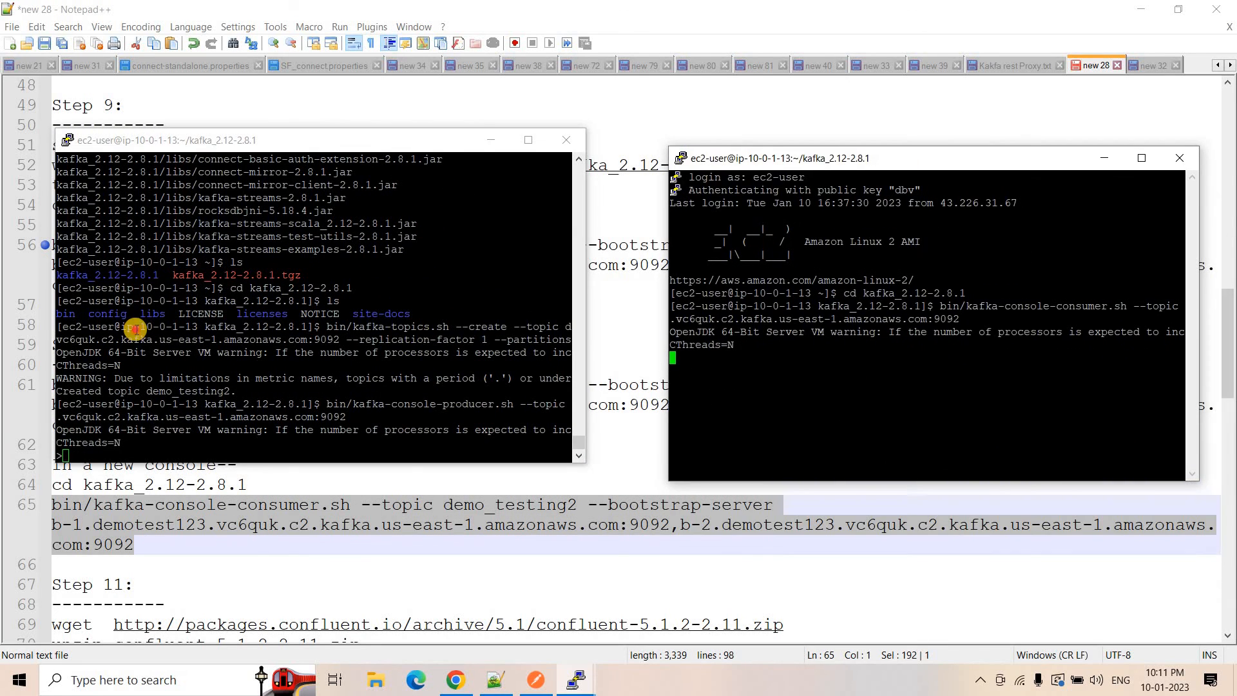
# Step: Send the messages "Hello World", "Hi , this is second message" and "123" from the console producer, and stop the producer
pyautogui.click(135, 329)
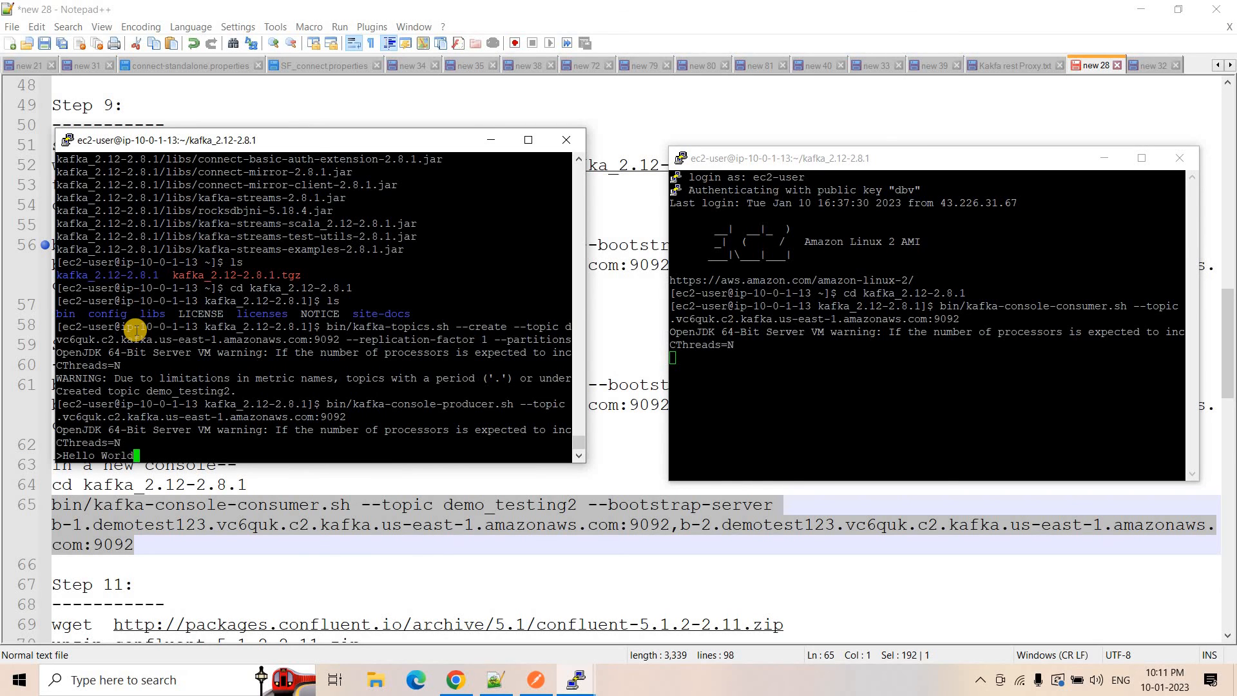
pyautogui.press('Return')
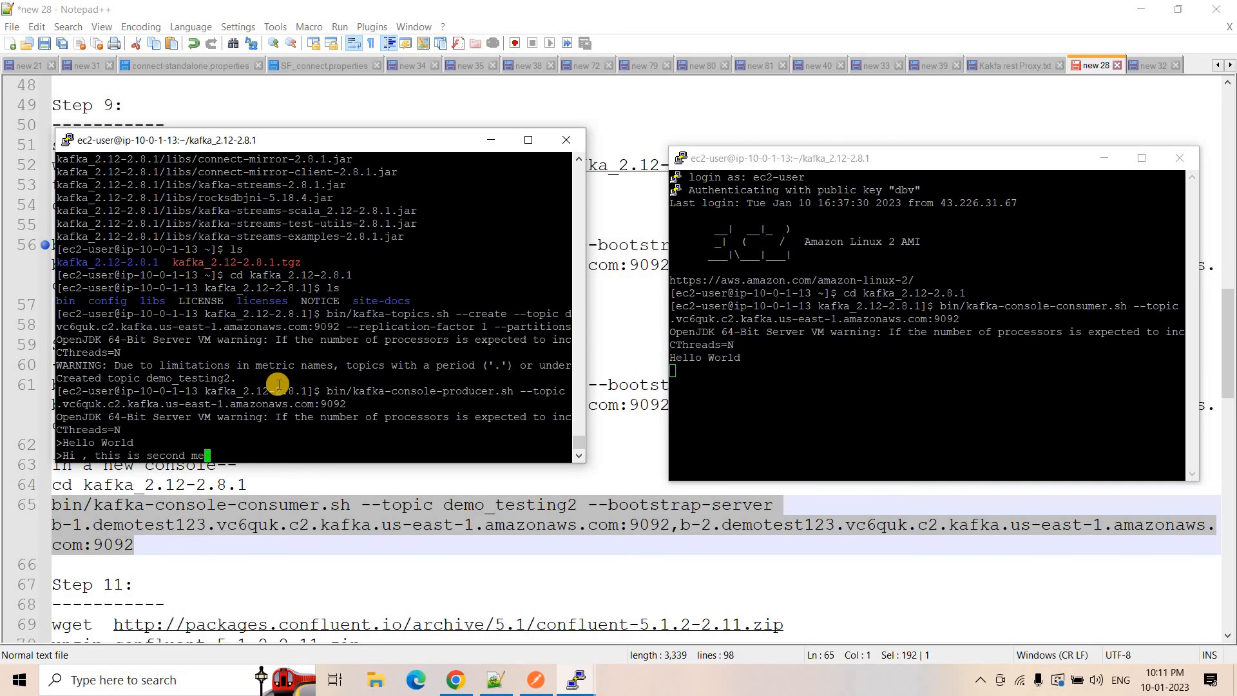
pyautogui.write('age')
pyautogui.press('Return')
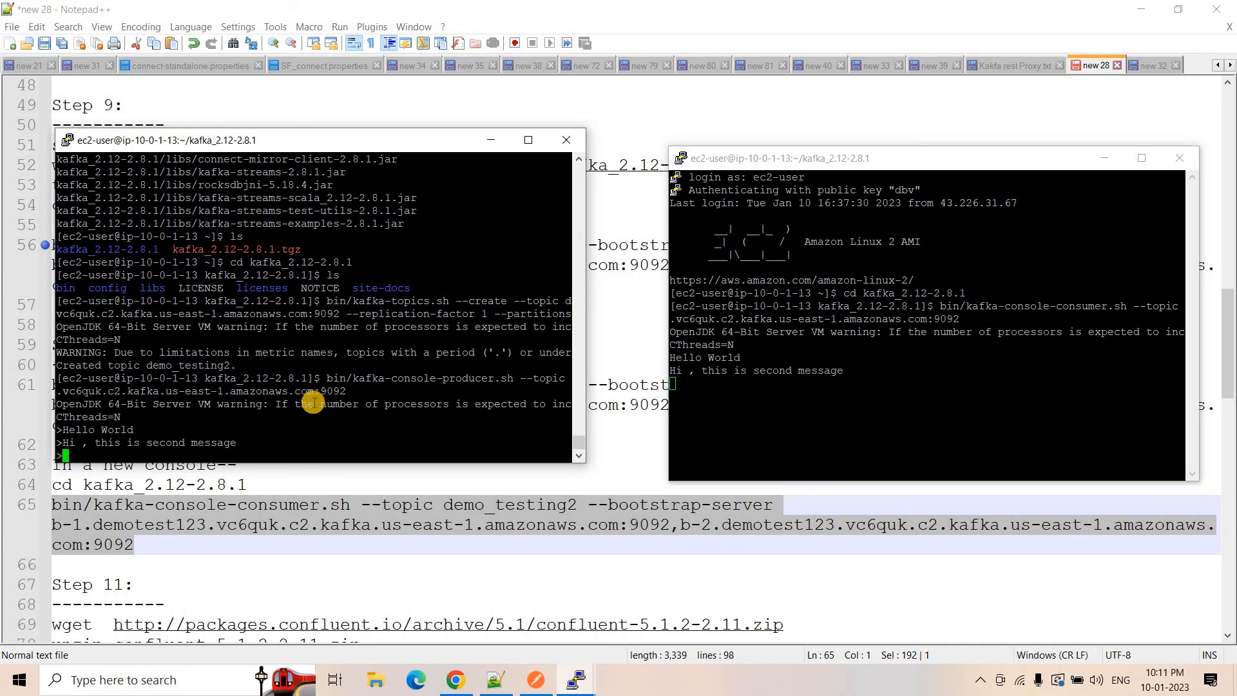
pyautogui.write('123')
pyautogui.press('Return')
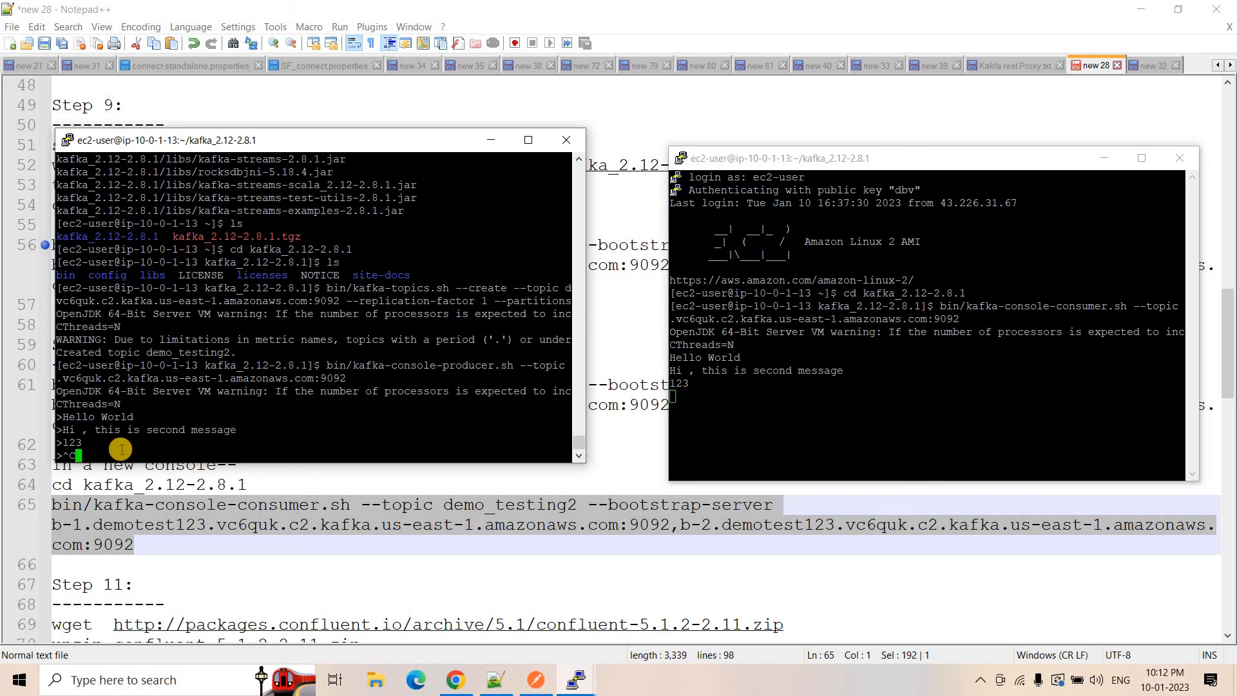
pyautogui.hotkey('ctrl', 'c')
pyautogui.press('Return')
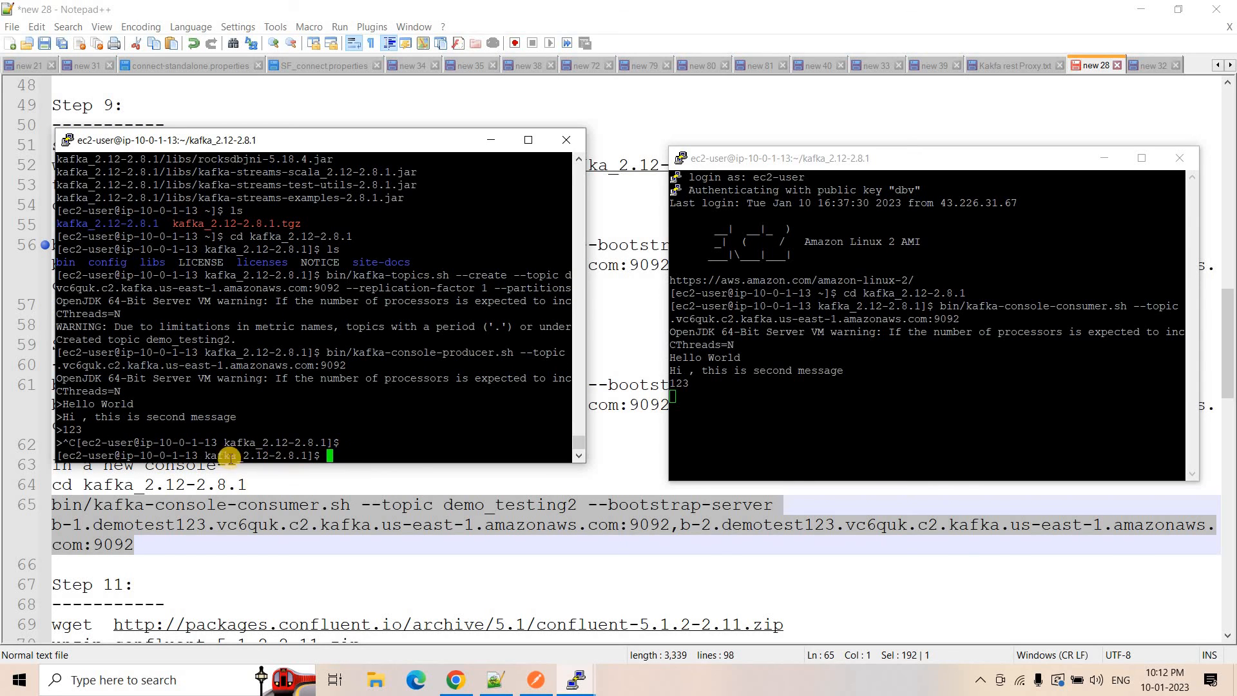
# Step: Copy the Step 11 wget command from the notes and run it in the producer session to download confluent-5.1.2-2.11.zip
pyautogui.click(284, 563)
pyautogui.scroll(-3, 351, 551)
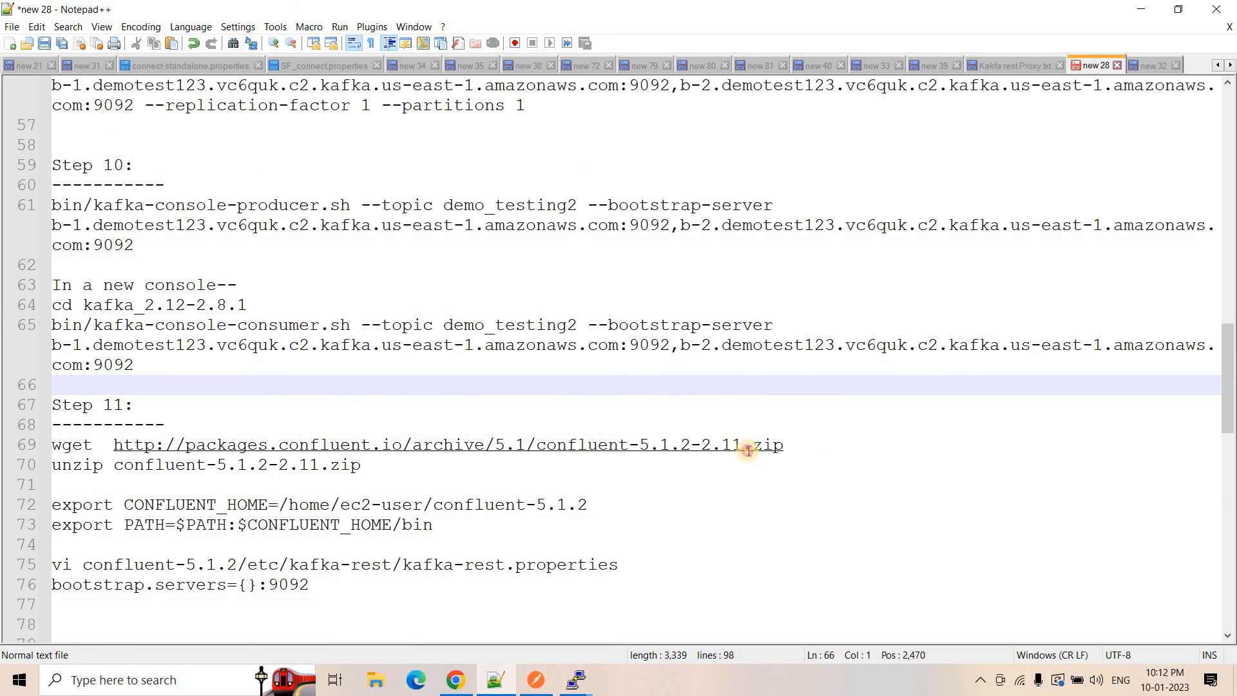
pyautogui.moveTo(783, 446); pyautogui.dragTo(9, 444)
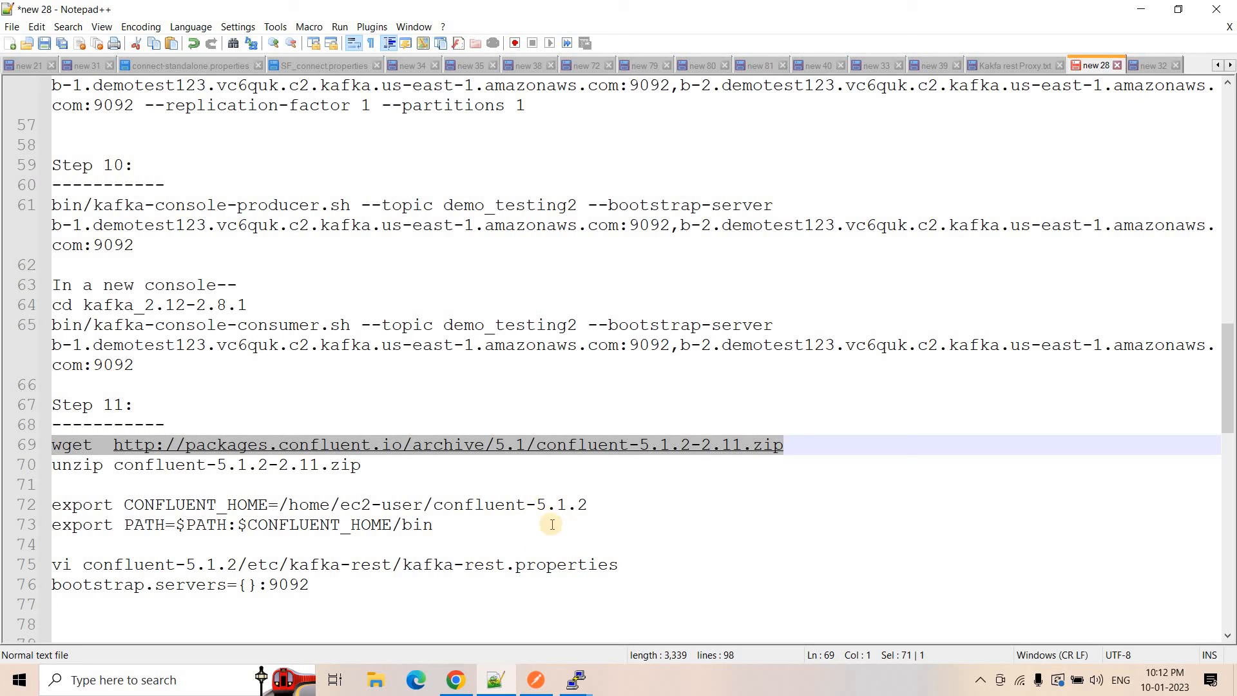
pyautogui.click(578, 677)
pyautogui.click(480, 599)
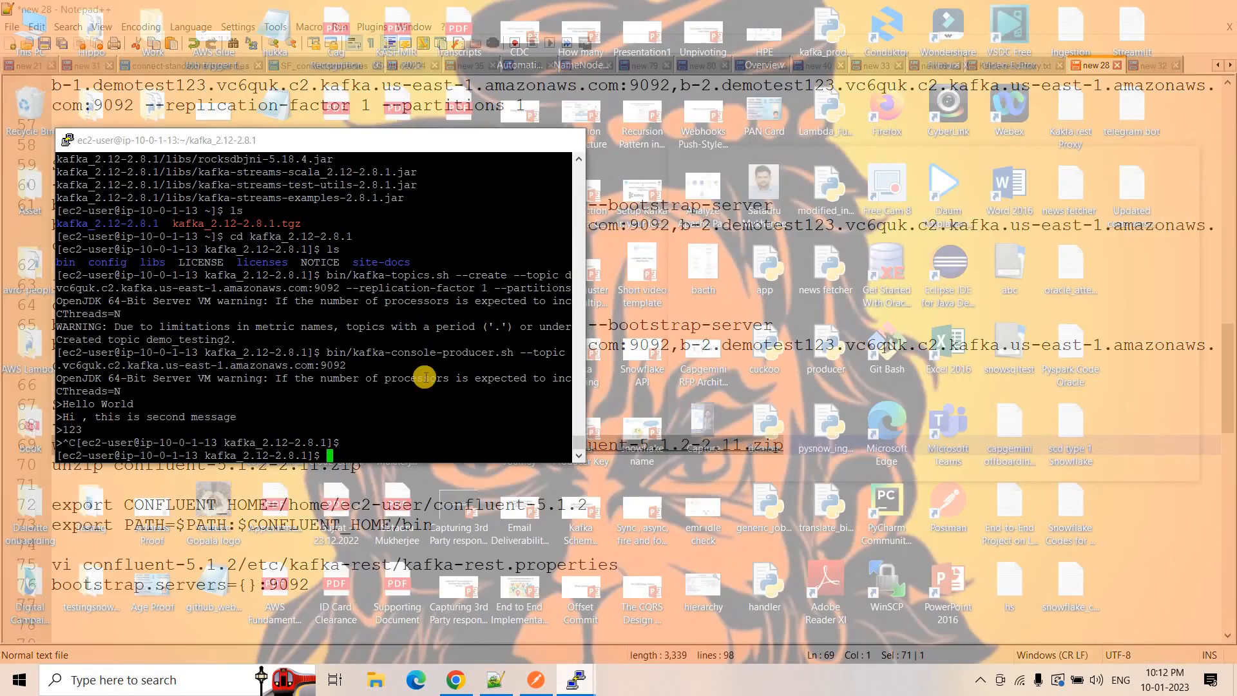
pyautogui.moveTo(593, 672)
pyautogui.click(654, 612)
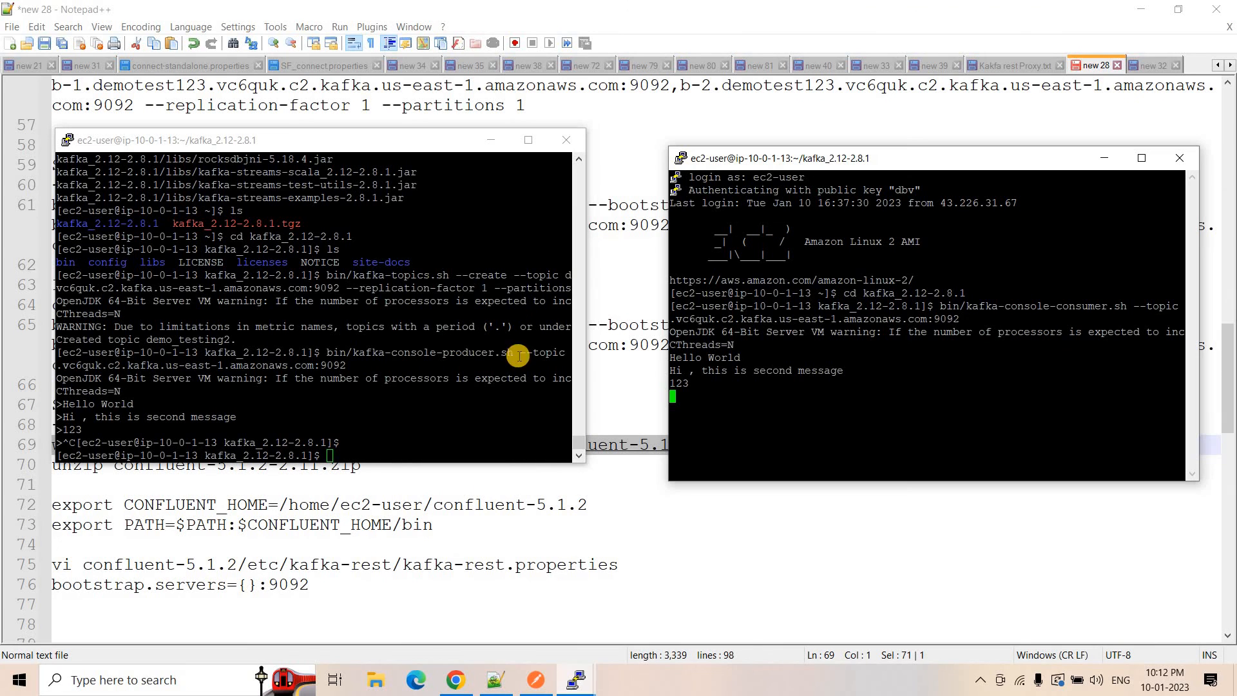
pyautogui.rightClick(458, 387)
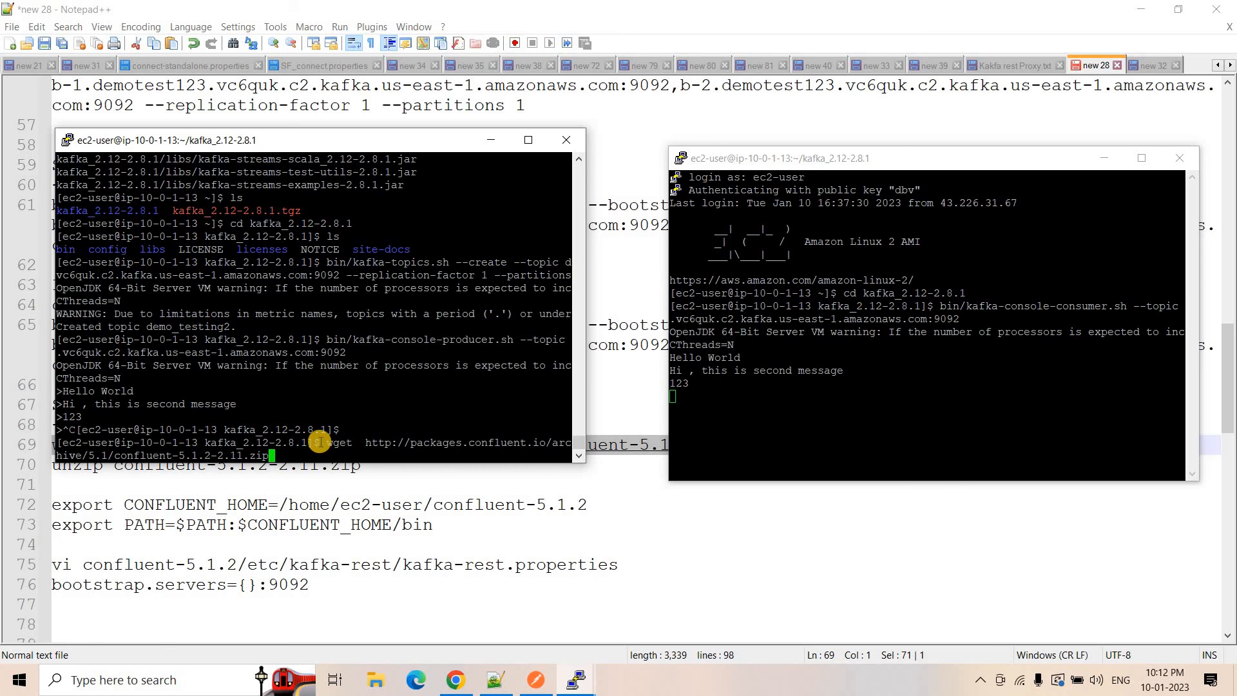
pyautogui.press('Return')
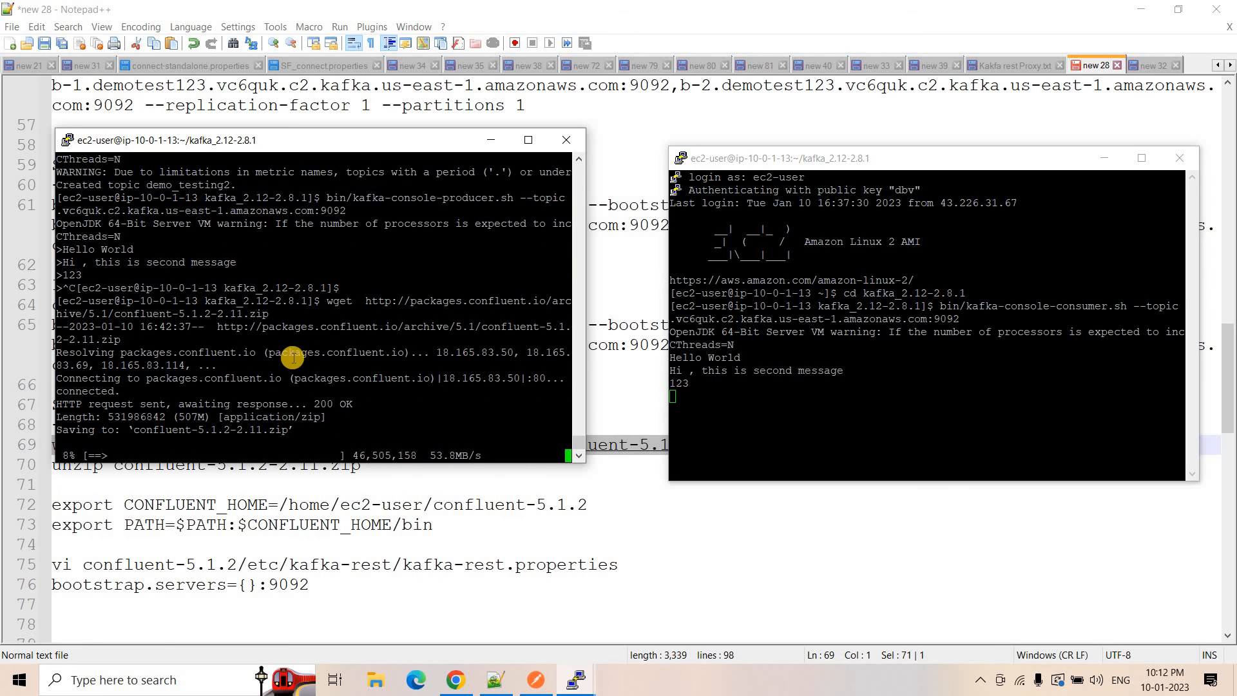
# Step: Copy the unzip confluent-5.1.2-2.11.zip command from the notes, run it in the former producer session and maximize that window
pyautogui.click(387, 504)
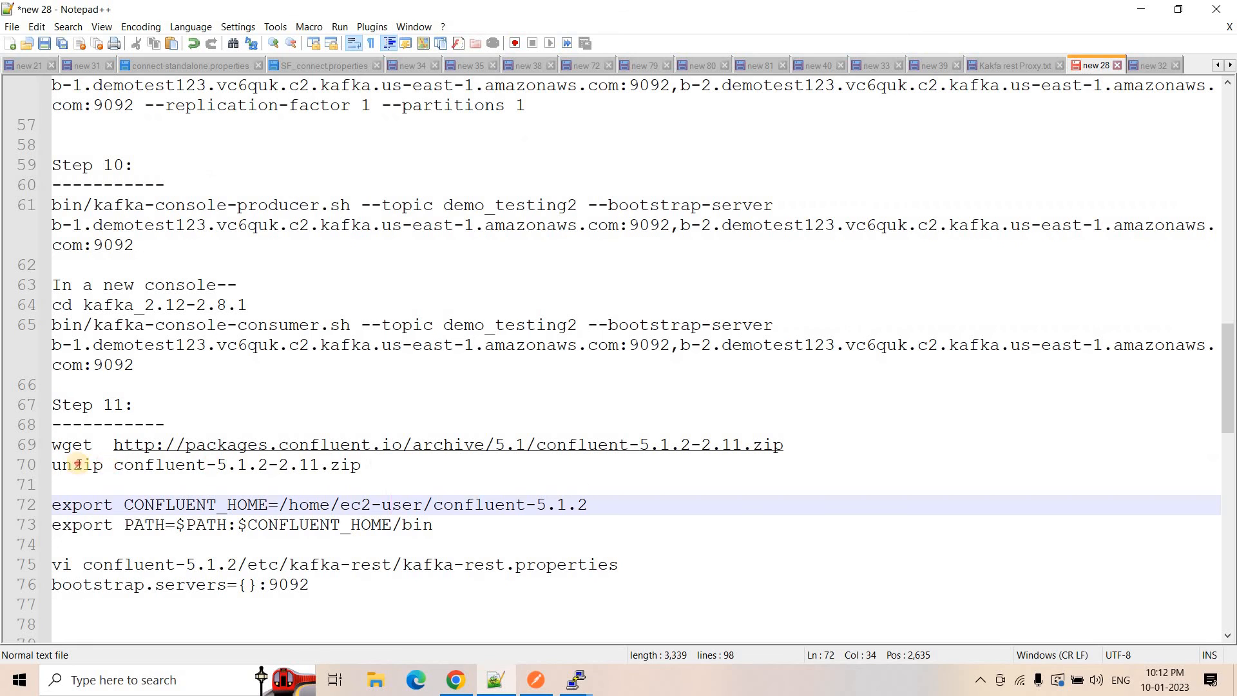
pyautogui.moveTo(362, 464); pyautogui.dragTo(52, 464)
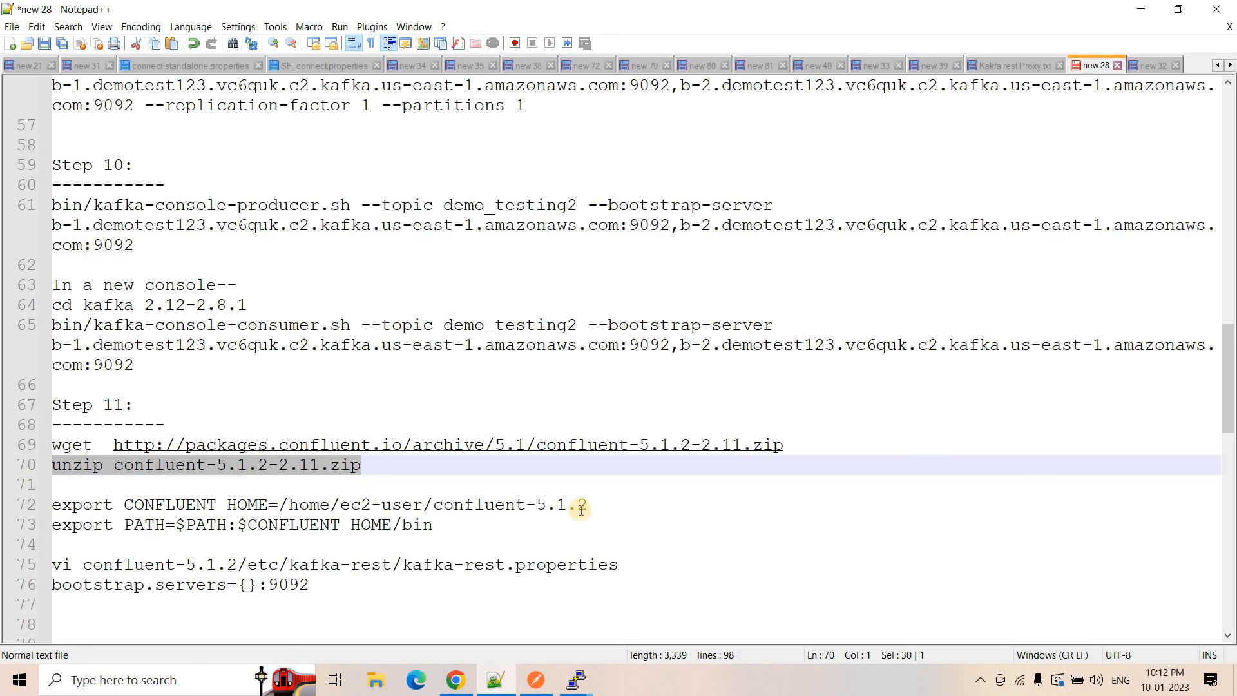
pyautogui.click(575, 680)
pyautogui.click(502, 608)
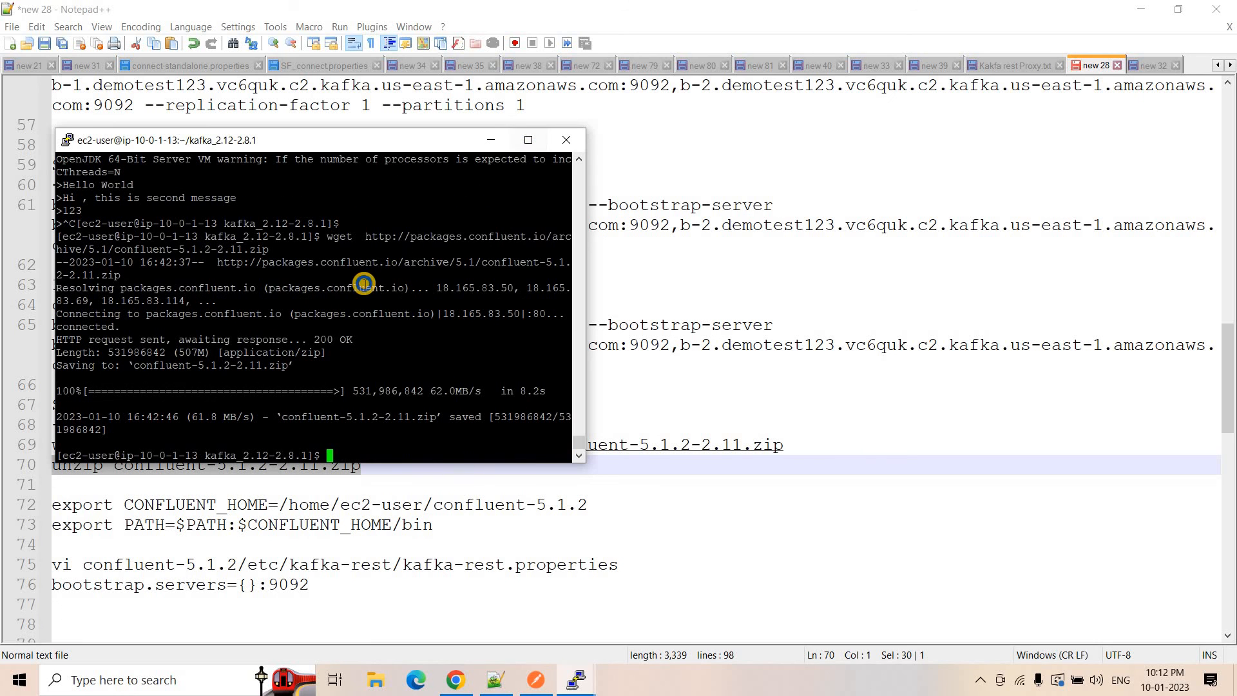
pyautogui.rightClick(364, 283)
pyautogui.press('Return')
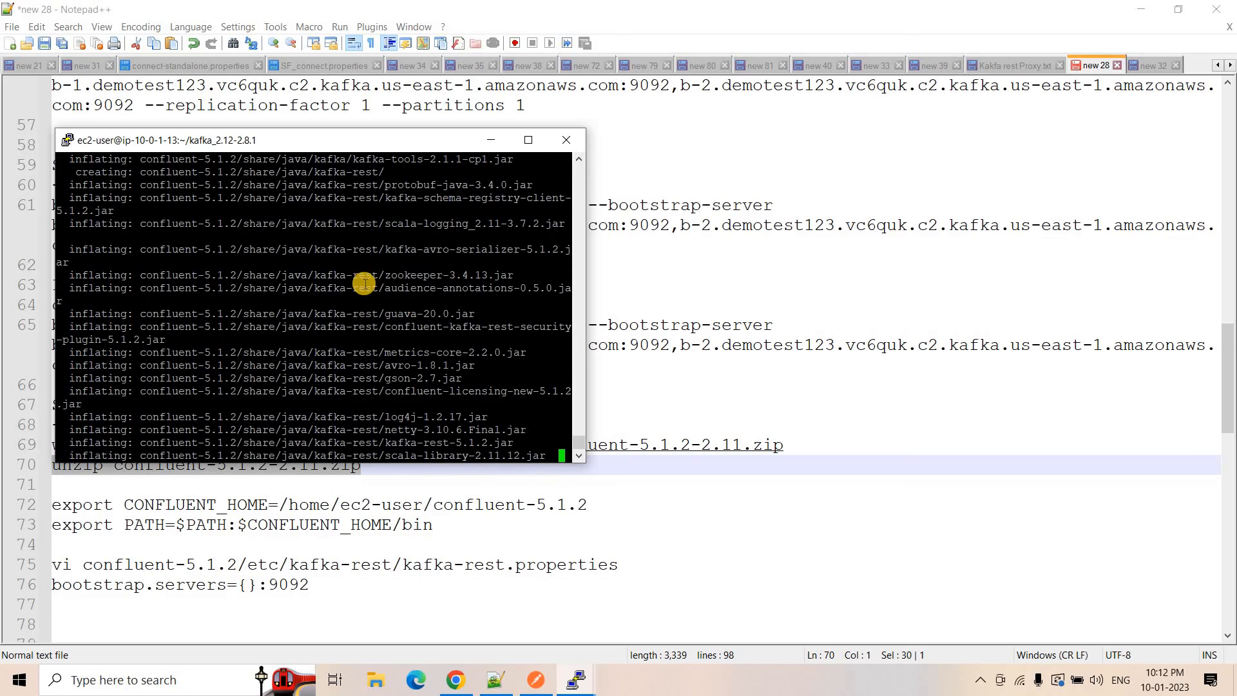
pyautogui.click(528, 140)
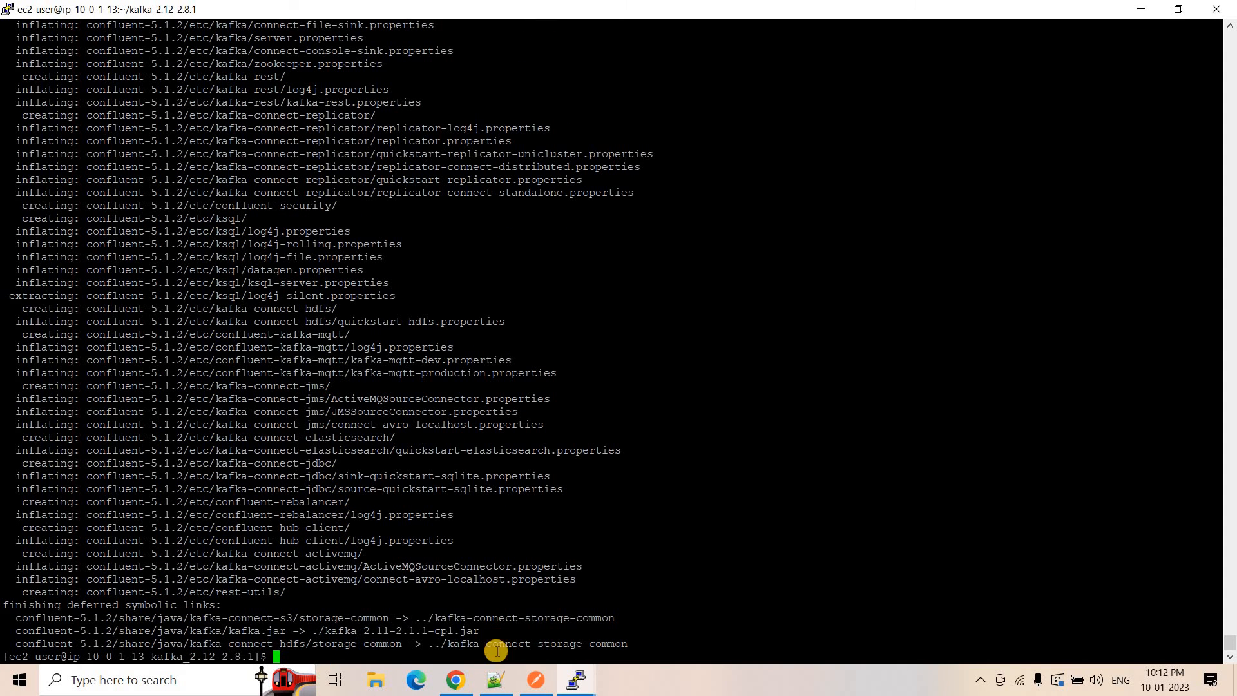
# Step: List the current directory in the PuTTY session on the EC2 client, print its working directory and copy that path
pyautogui.click(497, 673)
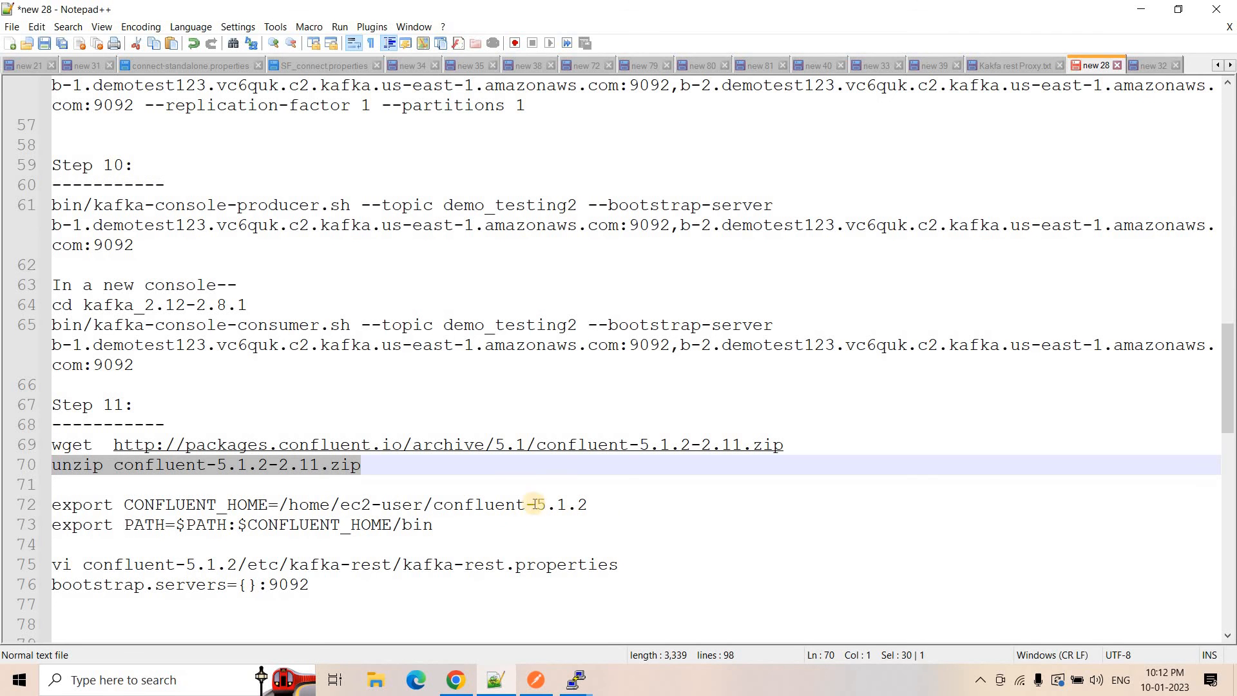
pyautogui.moveTo(617, 506); pyautogui.dragTo(46, 520)
pyautogui.hotkey('shift', 'Up')
pyautogui.moveTo(576, 680)
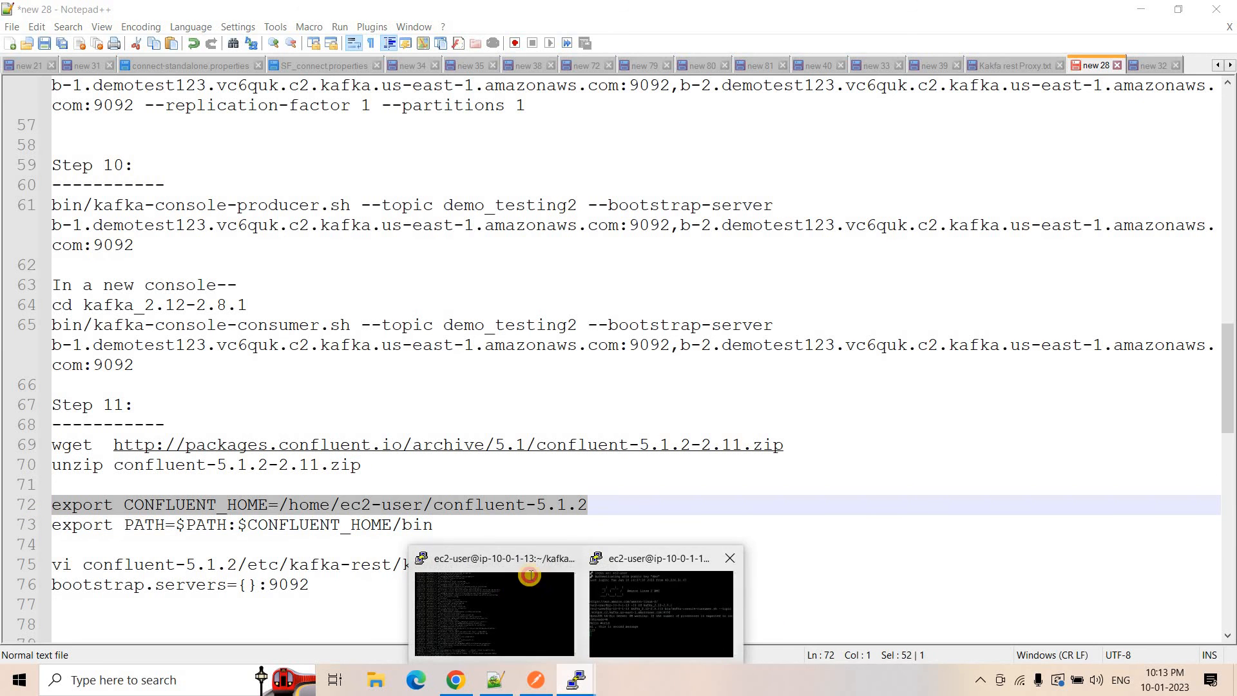
pyautogui.click(540, 572)
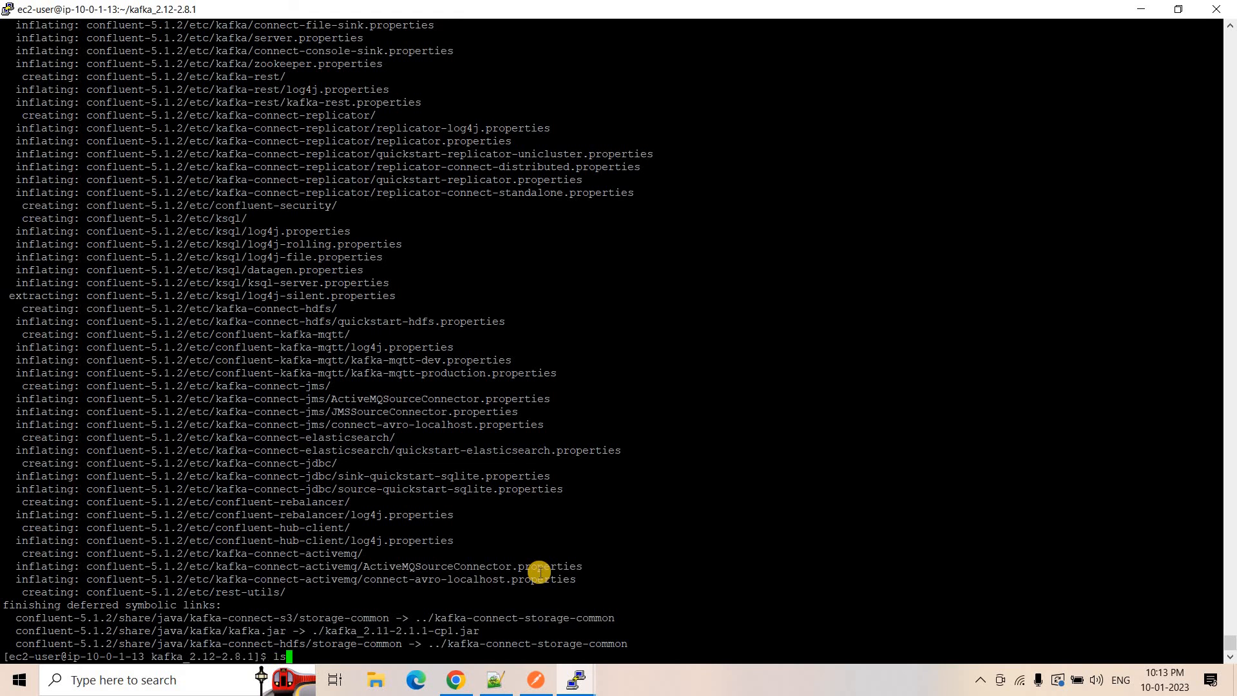
pyautogui.write('ls')
pyautogui.press('Return')
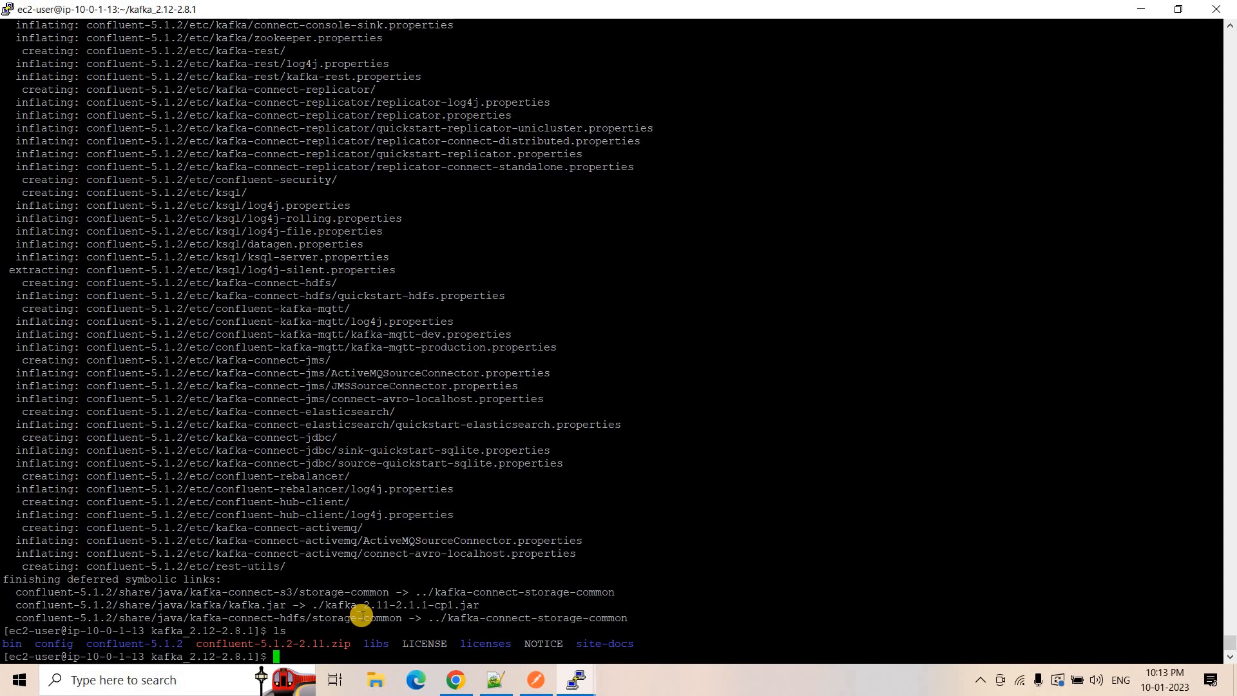
pyautogui.write('pwd')
pyautogui.press('Return')
pyautogui.moveTo(6, 643); pyautogui.dragTo(201, 641)
# Step: In the notes, replace the base path of the CONFLUENT_HOME export with /home/ec2-user/kafka_2.12-2.8.1
pyautogui.click(496, 677)
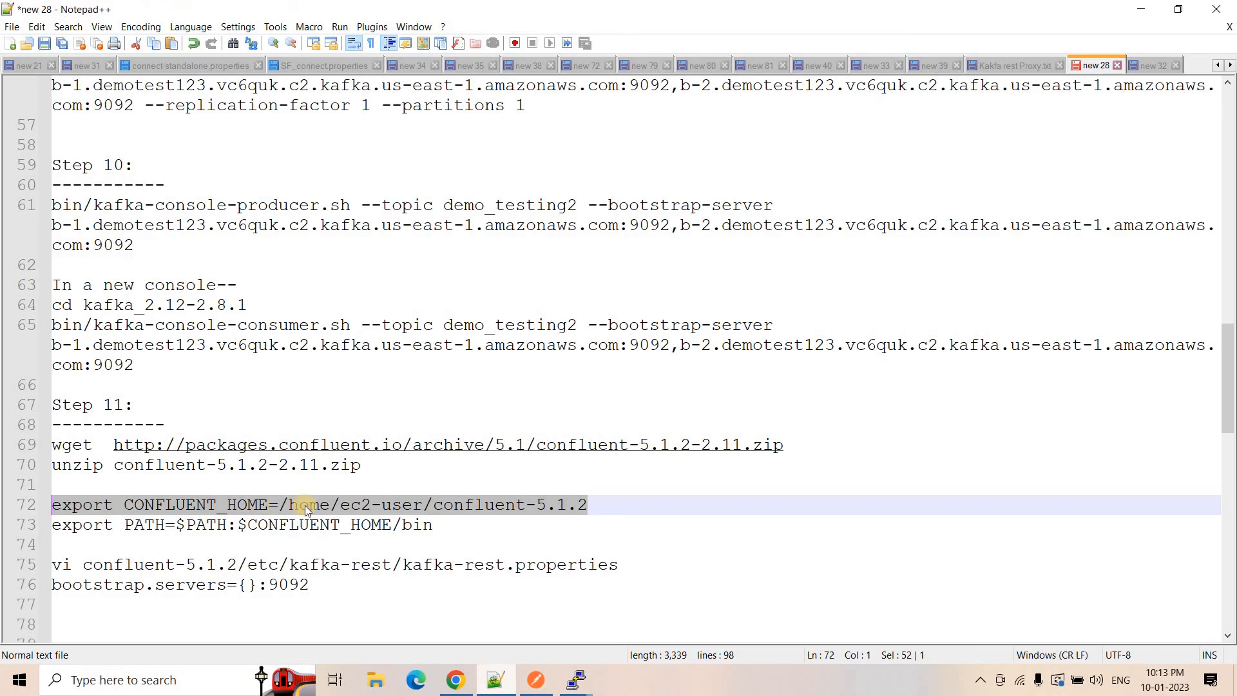
pyautogui.click(341, 506)
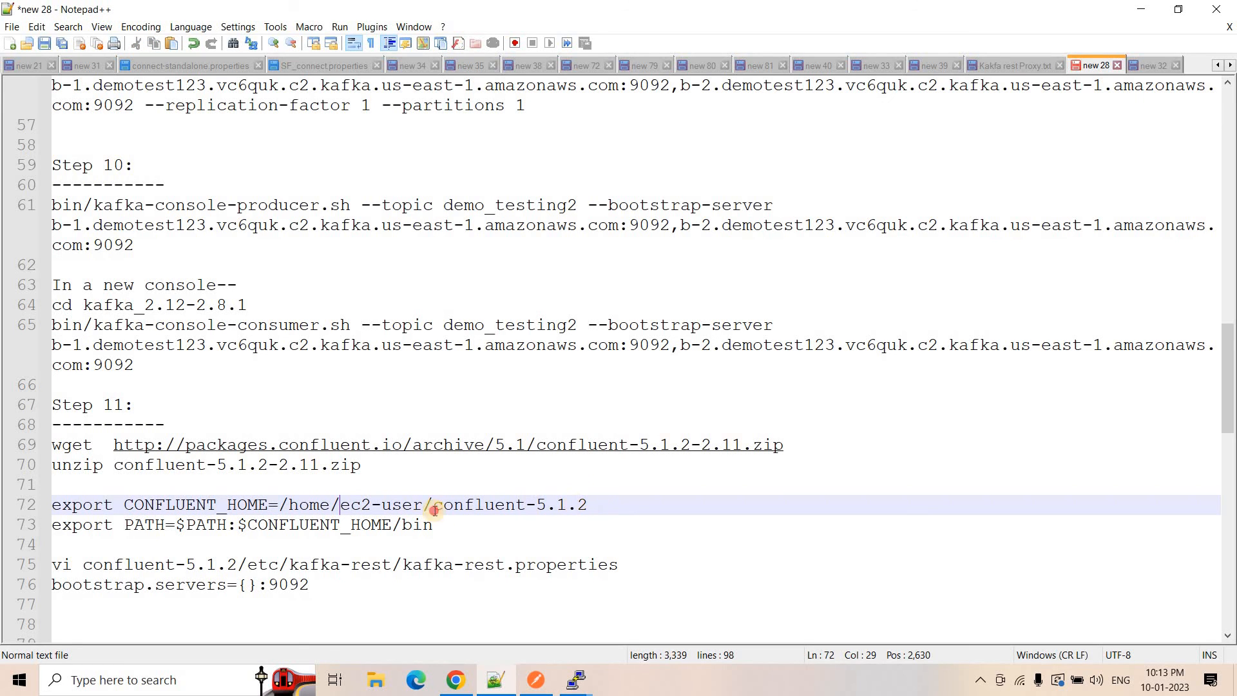
pyautogui.moveTo(588, 506); pyautogui.dragTo(275, 509)
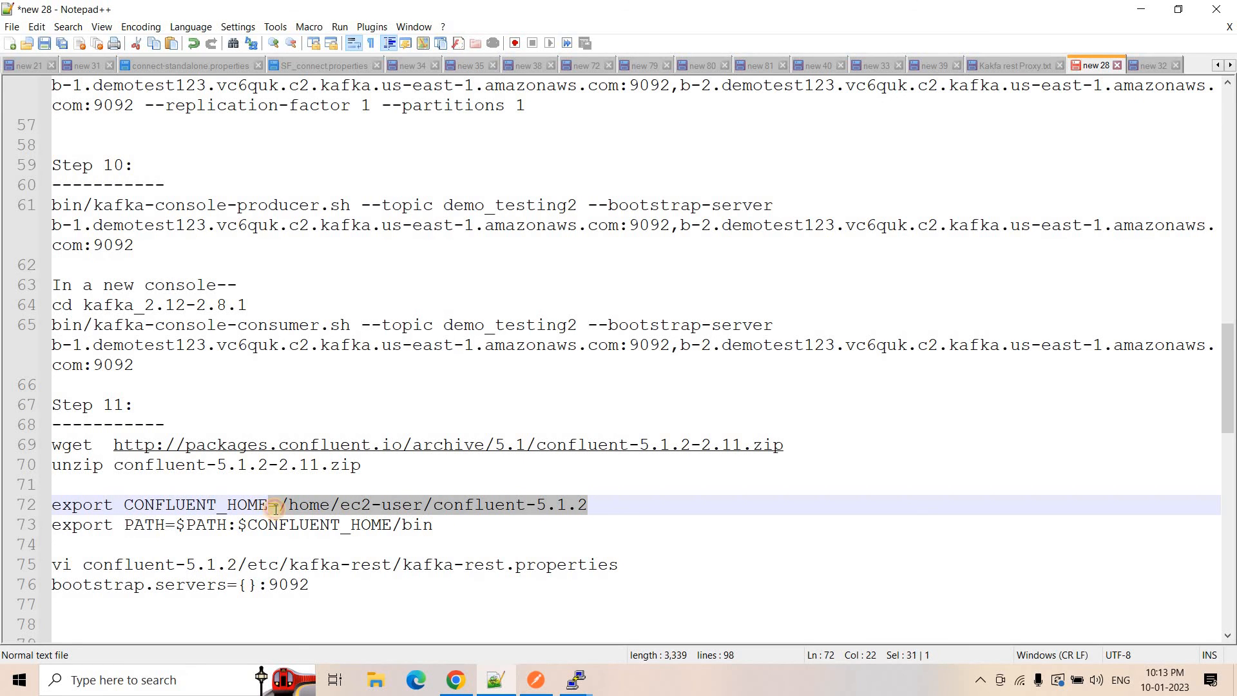
pyautogui.hotkey('ctrl', 'v')
pyautogui.moveTo(603, 506); pyautogui.dragTo(217, 506)
pyautogui.click(607, 509)
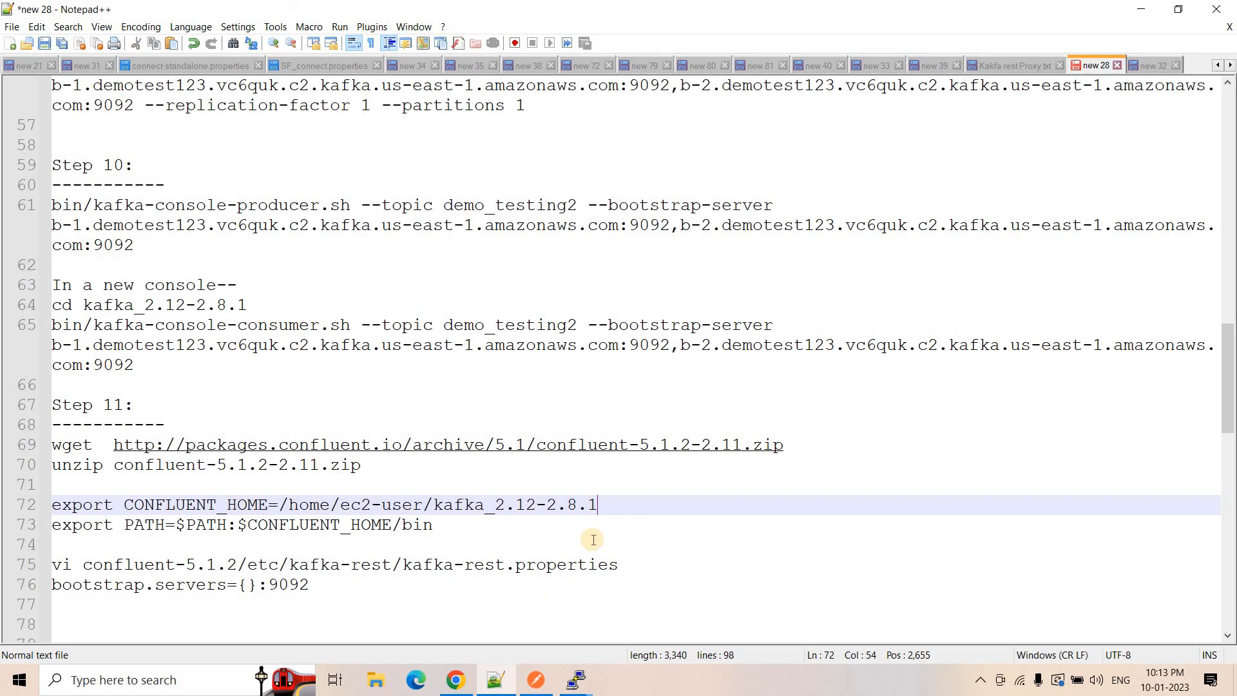
pyautogui.hotkey('ctrl', 'z')
pyautogui.moveTo(355, 505); pyautogui.dragTo(300, 516)
pyautogui.hotkey('ctrl', 'v')
# Step: Copy the folder name confluent-5.1.2 from the terminal listing and use it to complete the CONFLUENT_HOME path in the notes
pyautogui.click(577, 684)
pyautogui.click(496, 617)
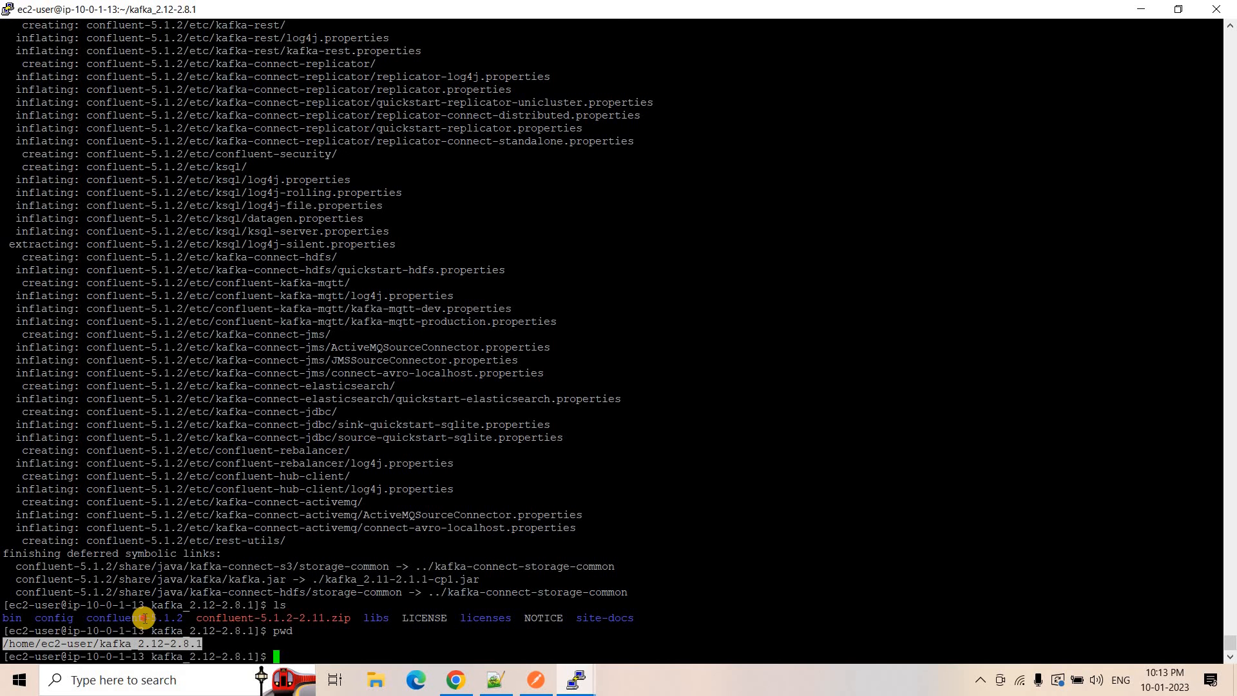
pyautogui.doubleClick(144, 617)
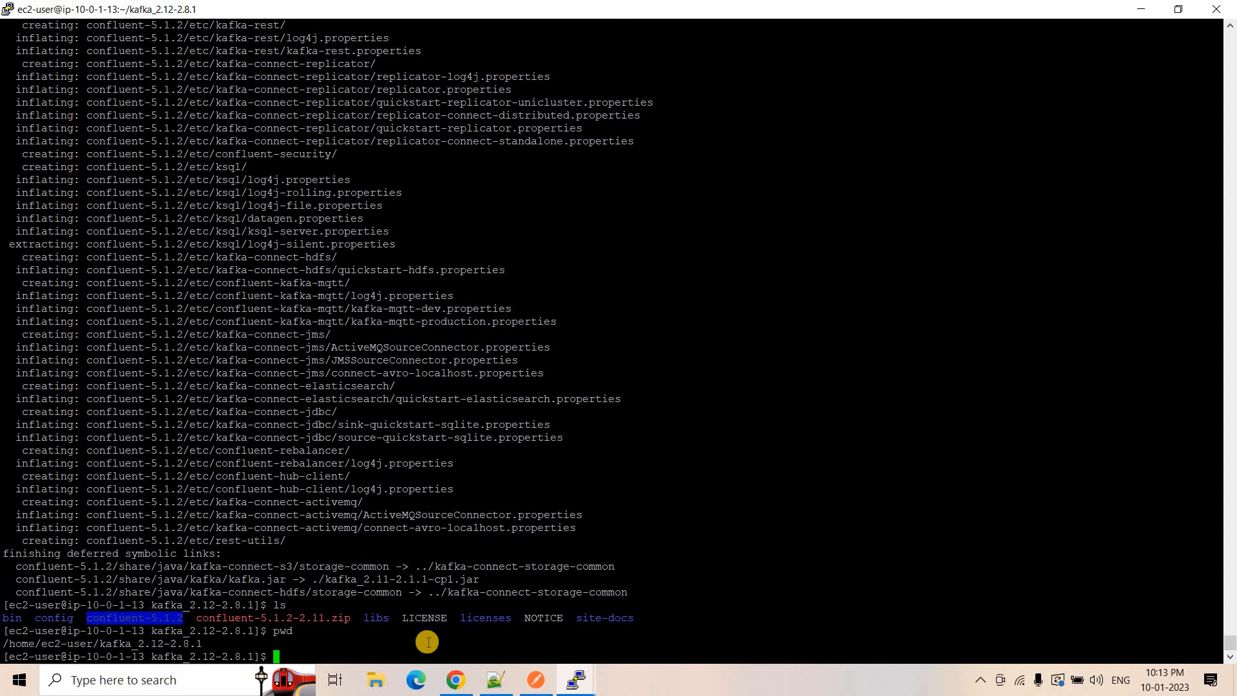
pyautogui.hotkey('alt', 'Tab')
pyautogui.hotkey('ctrl', 'v')
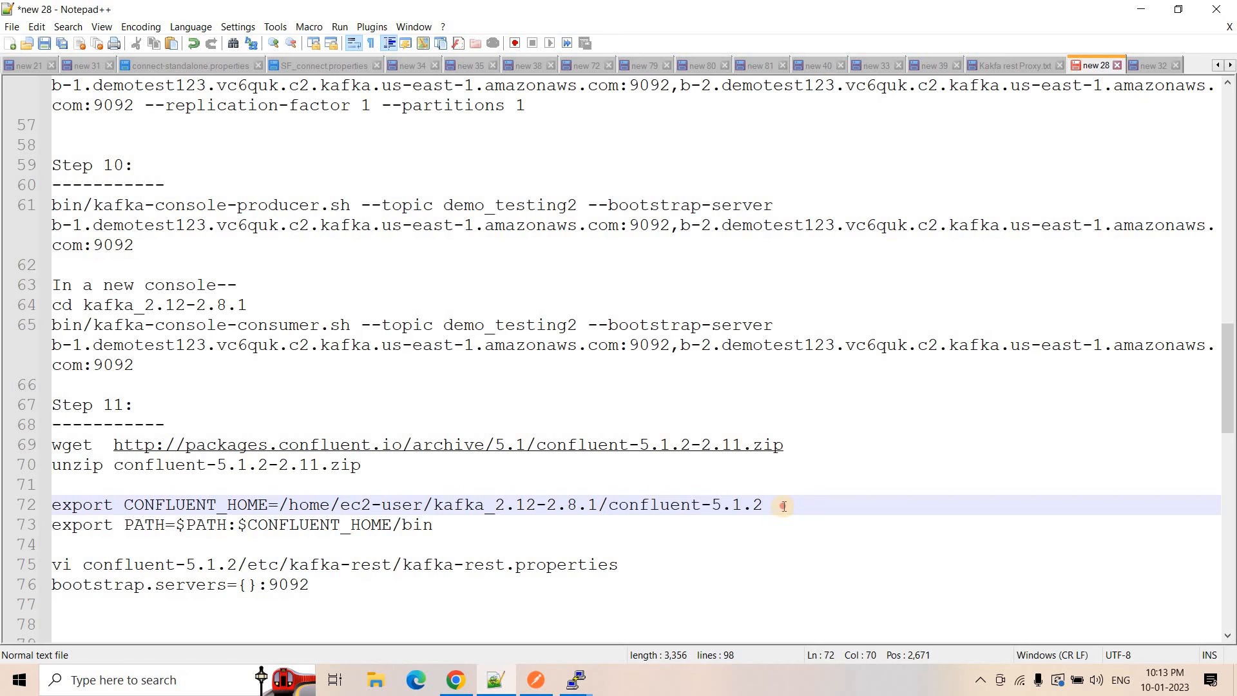
# Step: Copy the corrected line from the notes and run export CONFLUENT_HOME=/home/ec2-user/kafka_2.12-2.8.1/confluent-5.1.2 in the terminal
pyautogui.moveTo(43, 513); pyautogui.dragTo(17, 511)
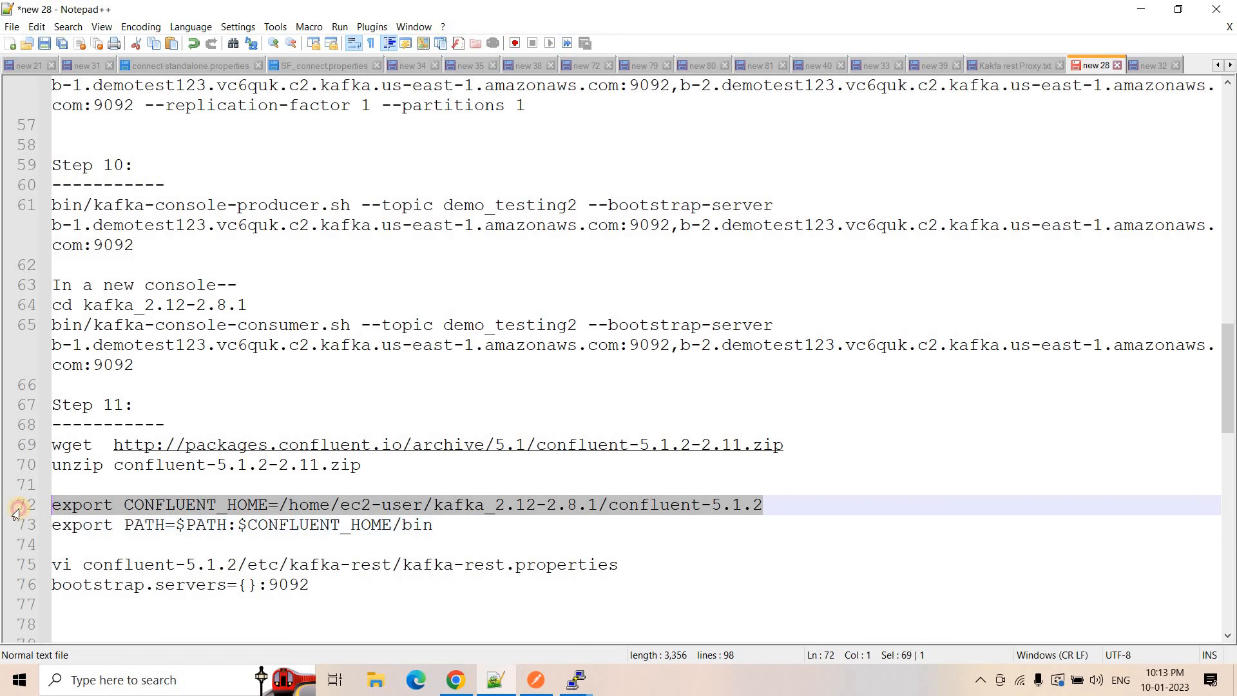
pyautogui.click(507, 628)
pyautogui.rightClick(458, 488)
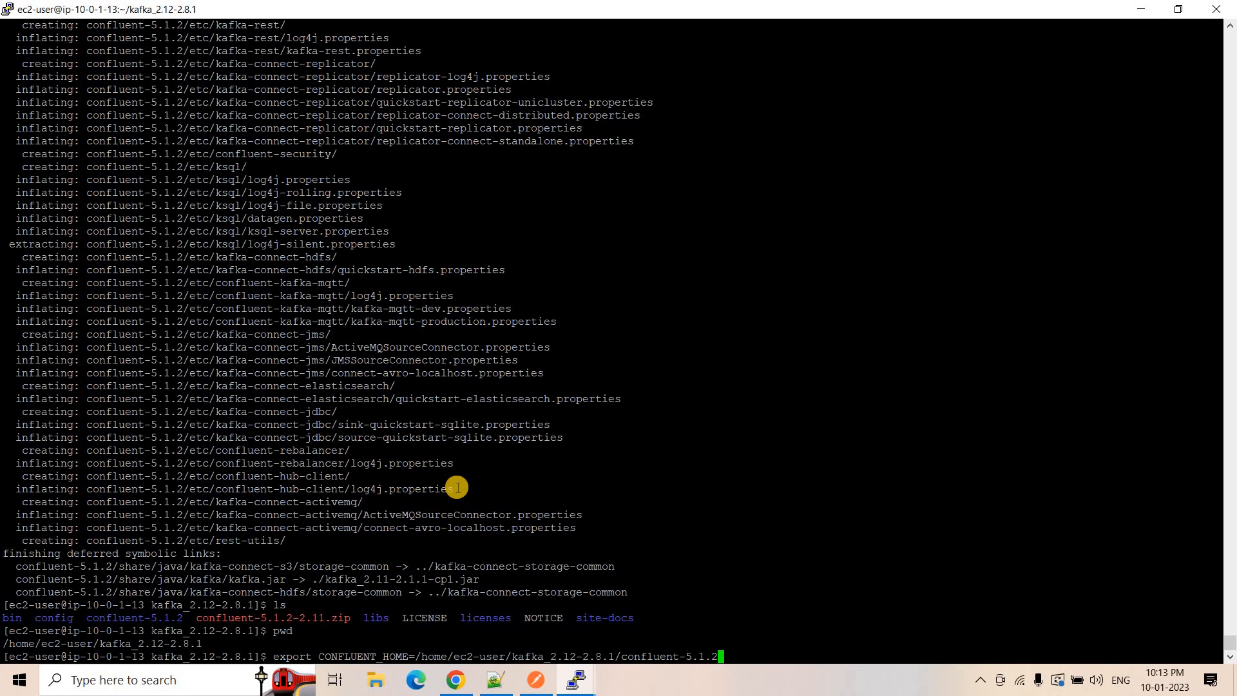
pyautogui.press('Return')
# Step: Copy the export PATH=$PATH:$CONFLUENT_HOME/bin line from the notes and run it in the terminal
pyautogui.click(509, 682)
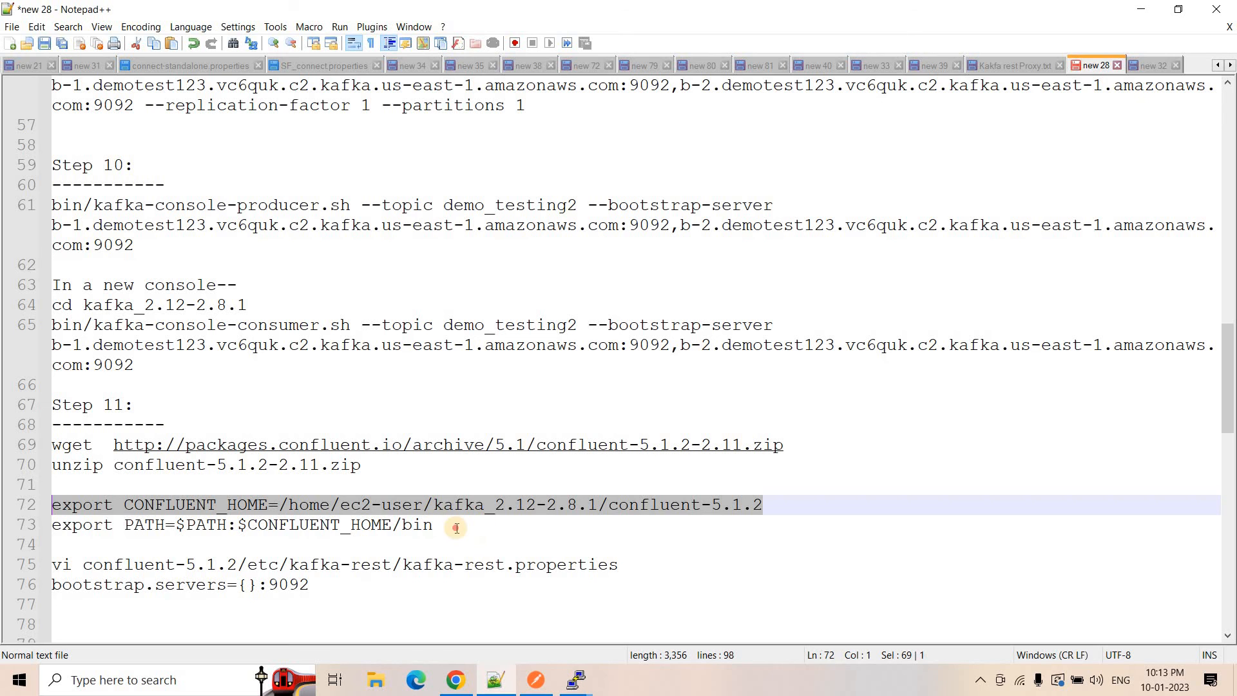
pyautogui.moveTo(438, 524); pyautogui.dragTo(95, 535)
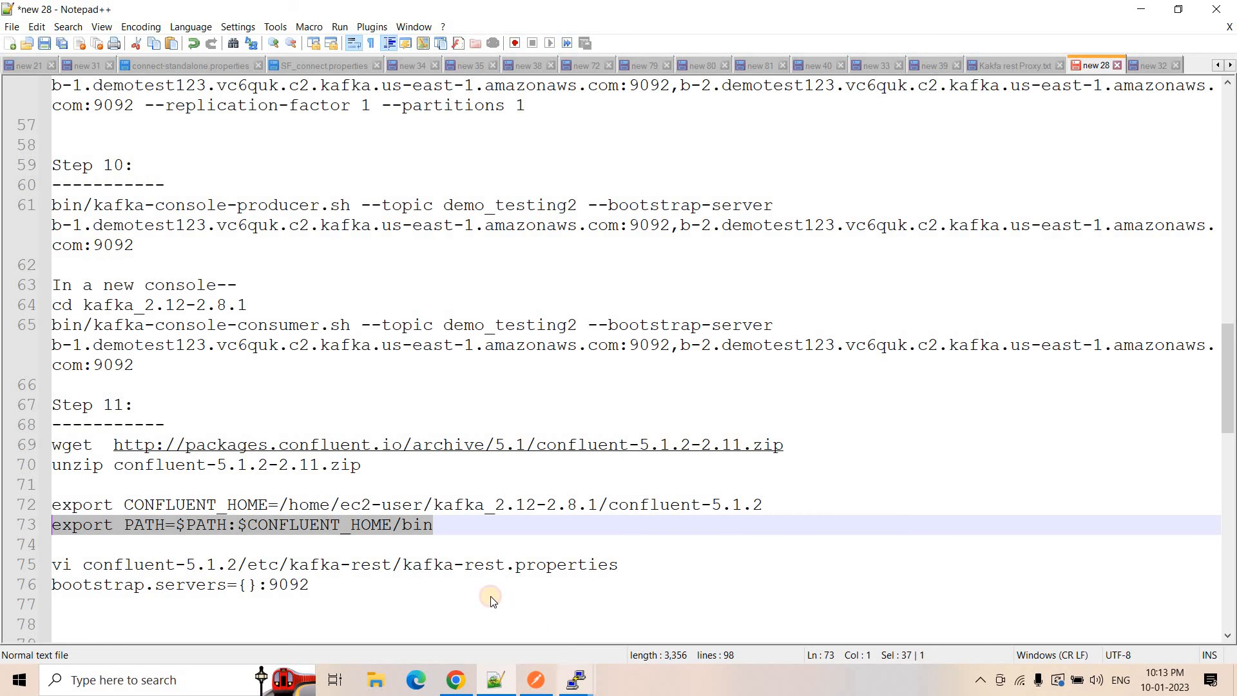
pyautogui.click(507, 622)
pyautogui.rightClick(488, 529)
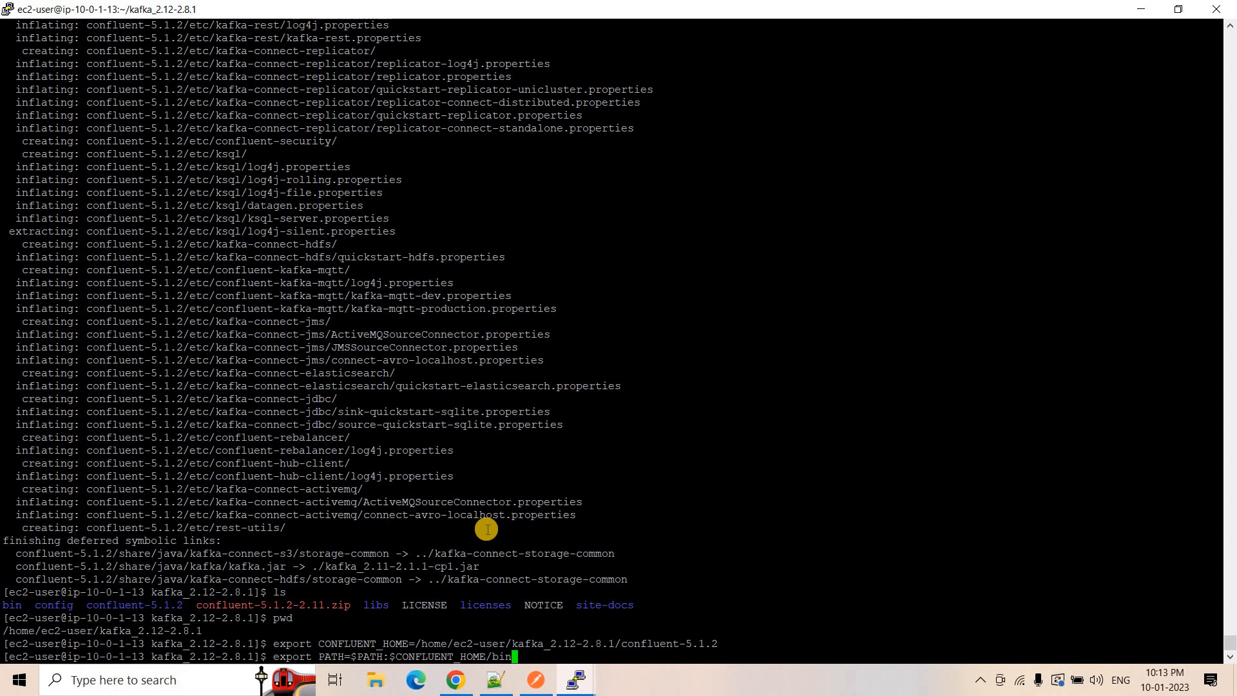
pyautogui.press('Return')
pyautogui.click(493, 688)
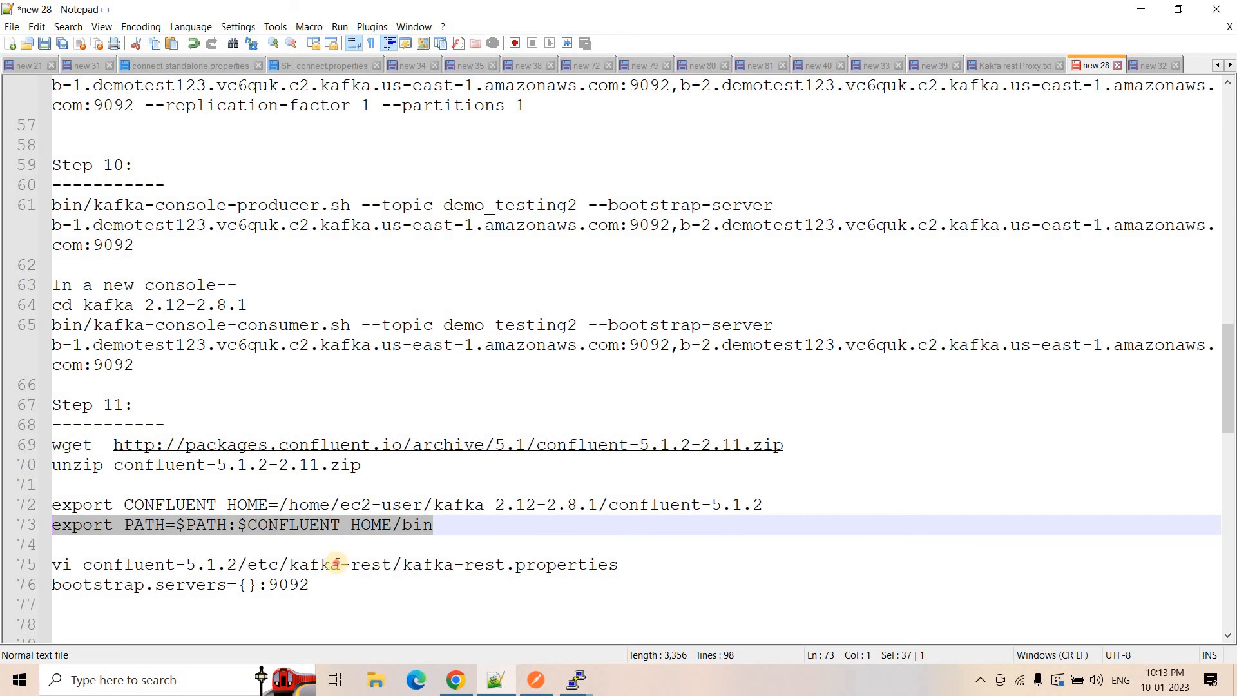
pyautogui.moveTo(629, 564); pyautogui.dragTo(55, 564)
pyautogui.click(619, 565)
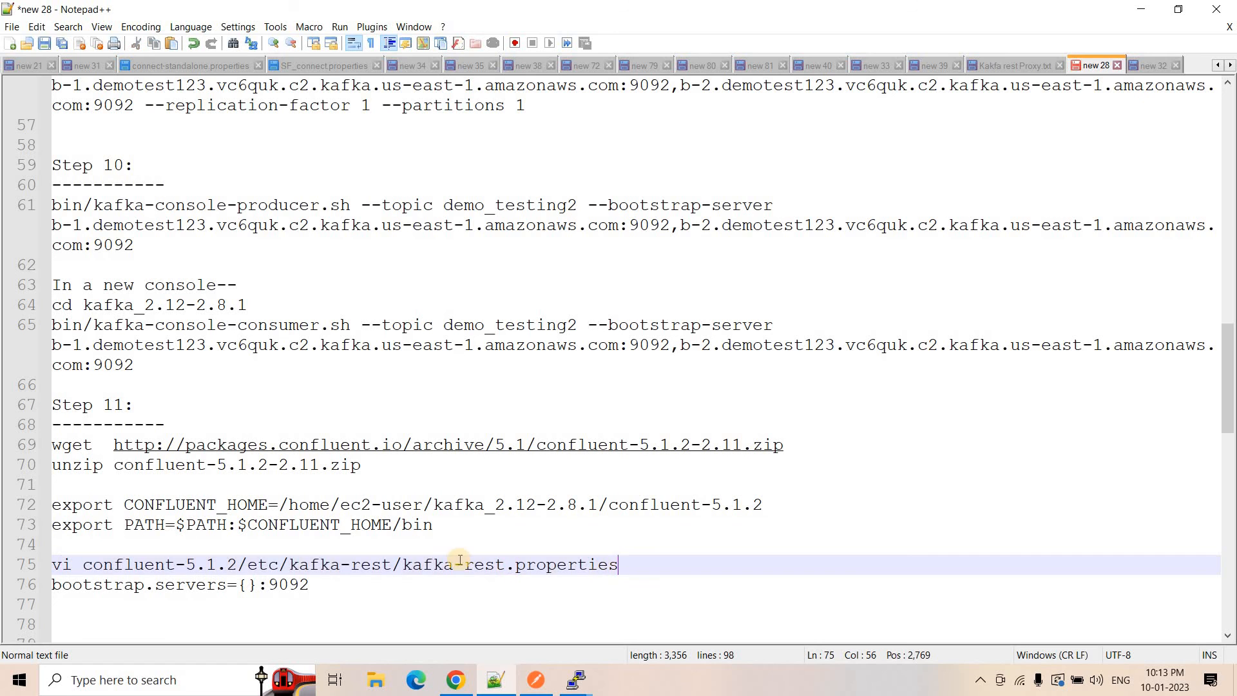
pyautogui.scroll(1, 459, 560)
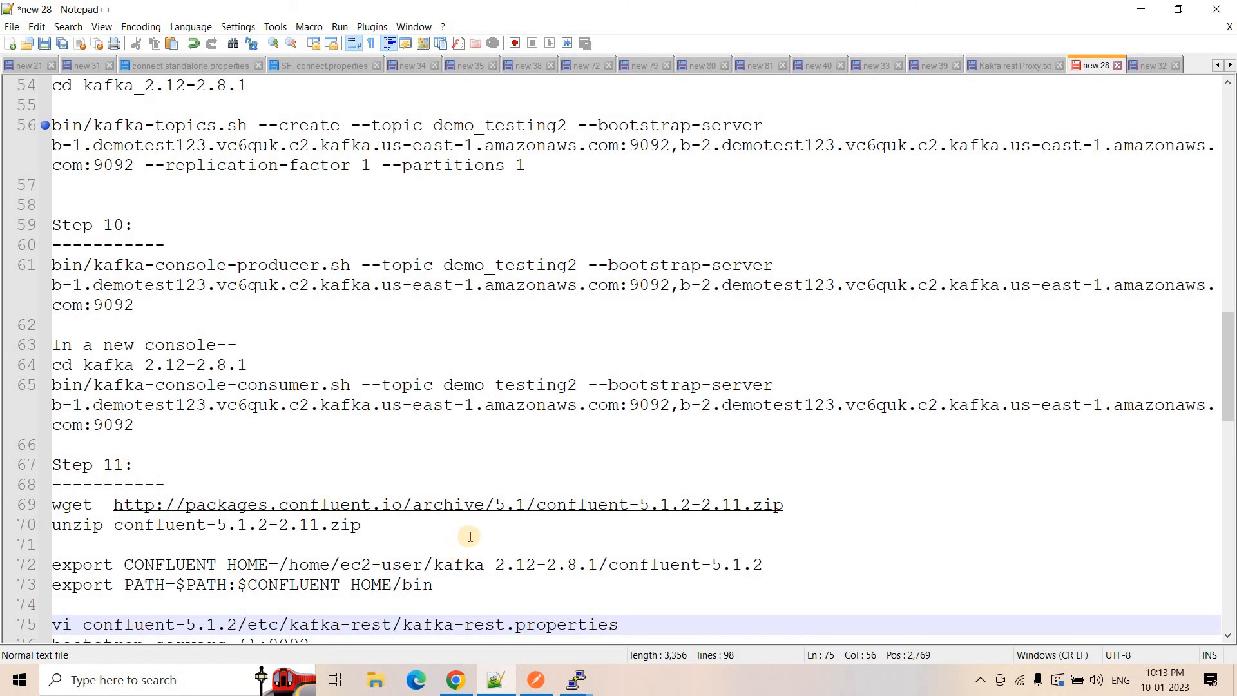
pyautogui.scroll(-3, 471, 536)
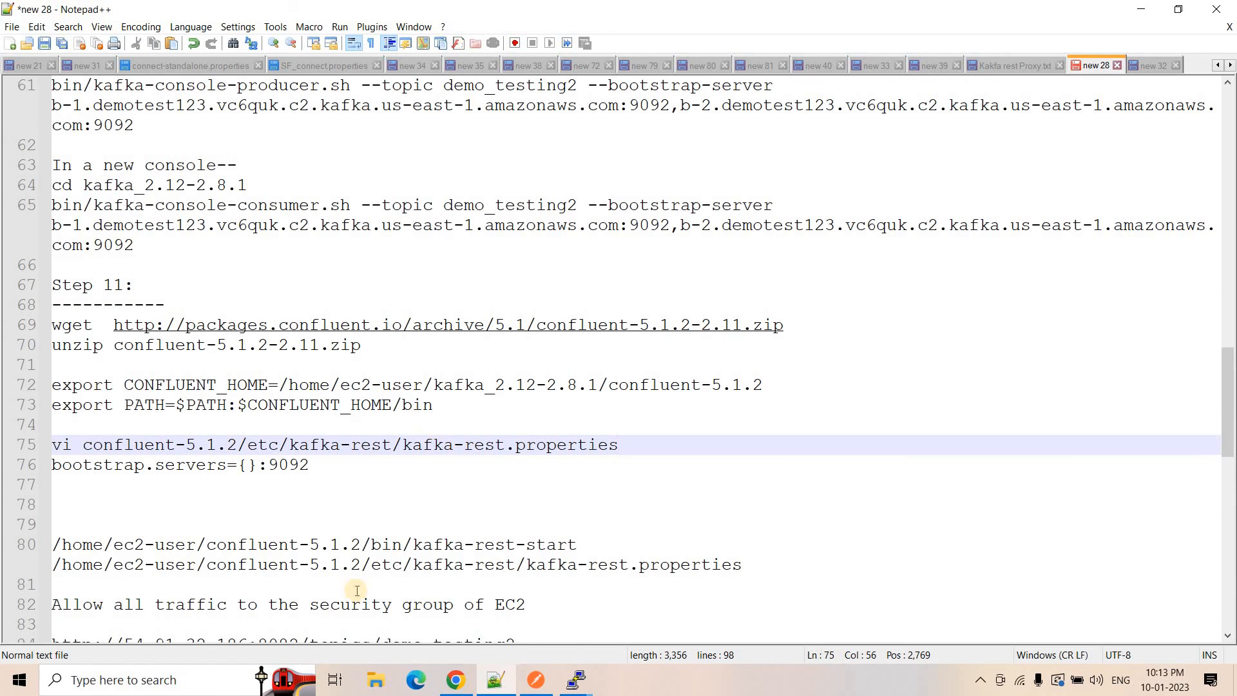
# Step: Find and launch WinSCP, and choose a new site in its login window
pyautogui.click(166, 681)
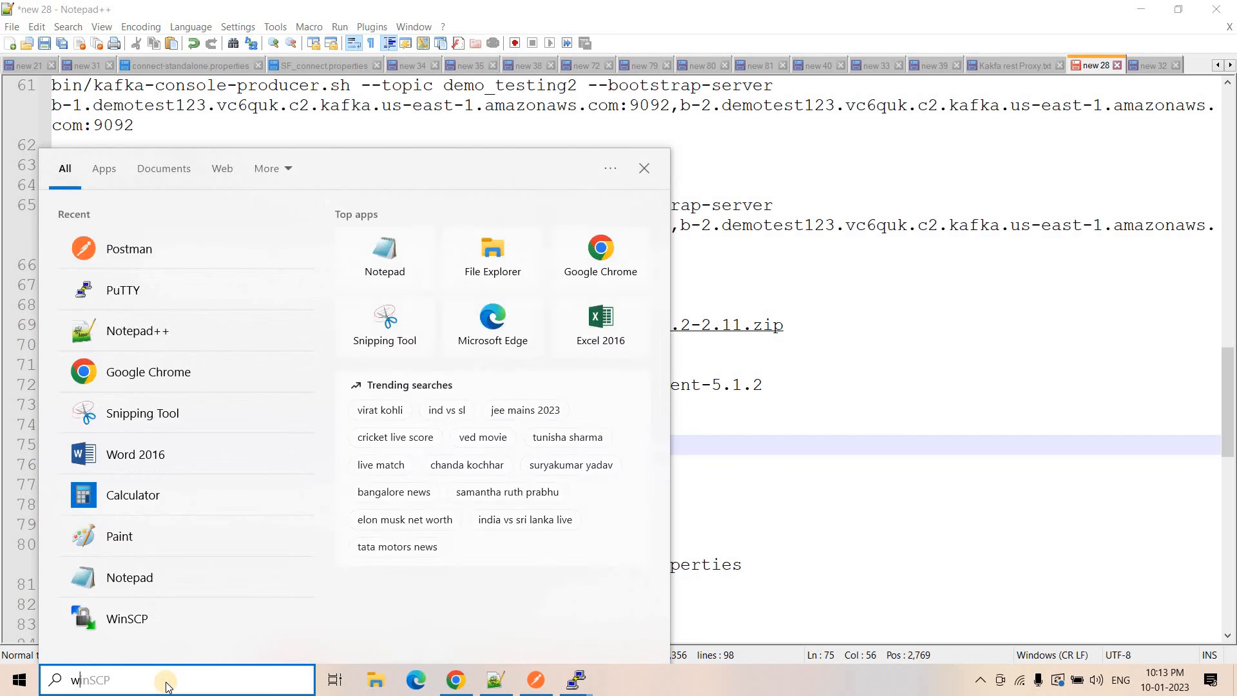
pyautogui.write('winscp')
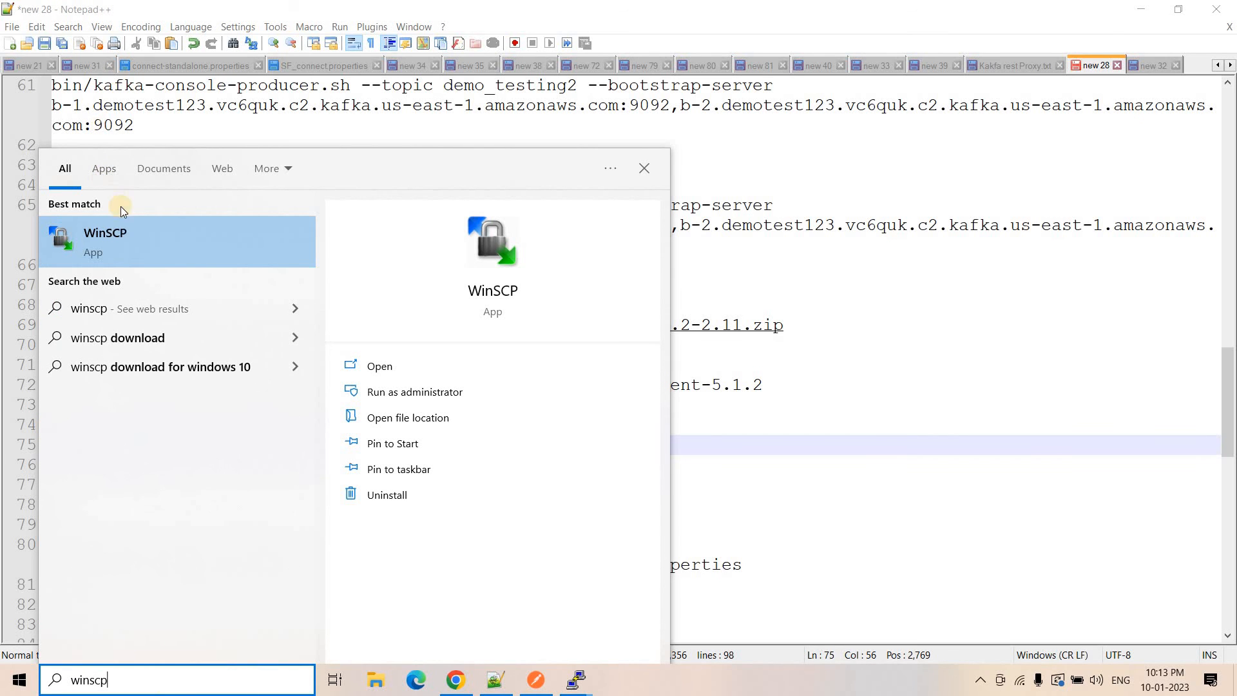
pyautogui.click(128, 233)
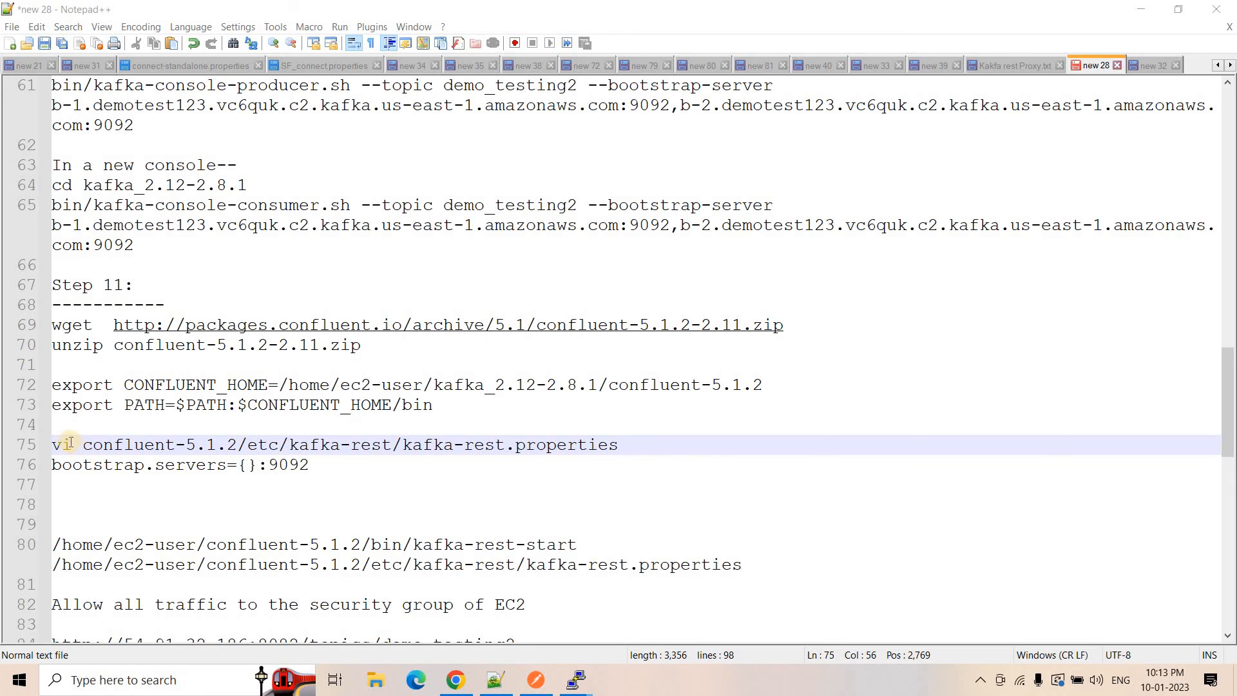
pyautogui.click(661, 460)
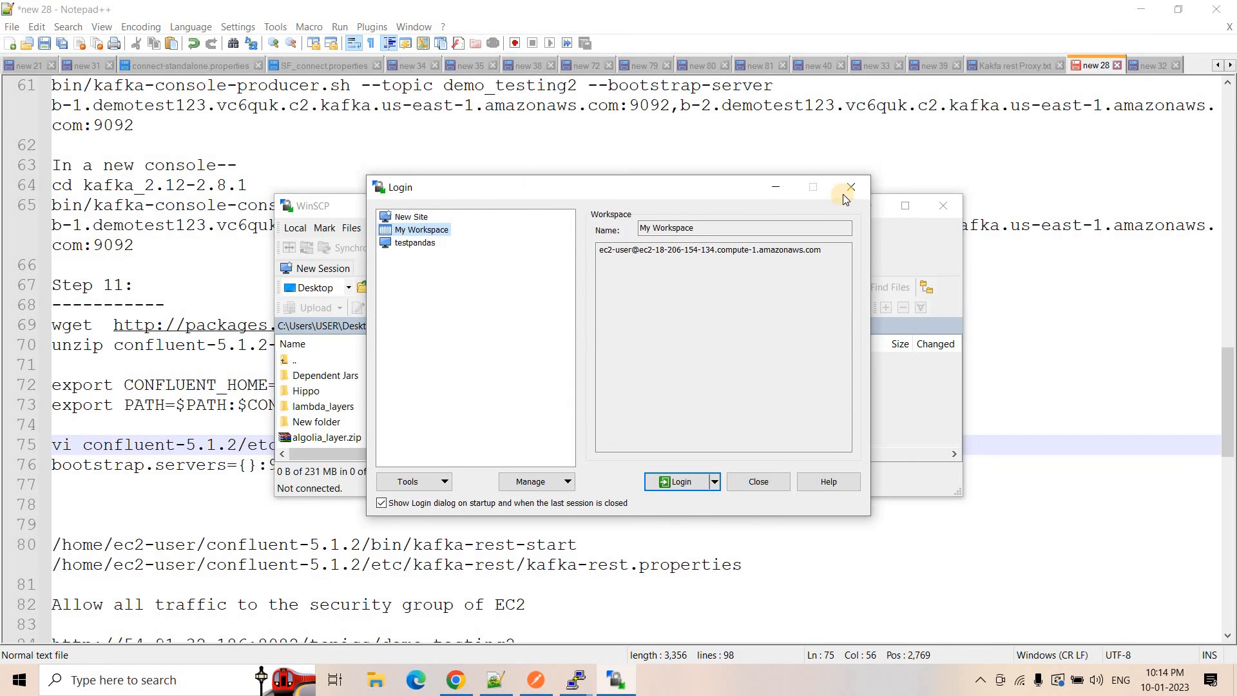
pyautogui.click(411, 217)
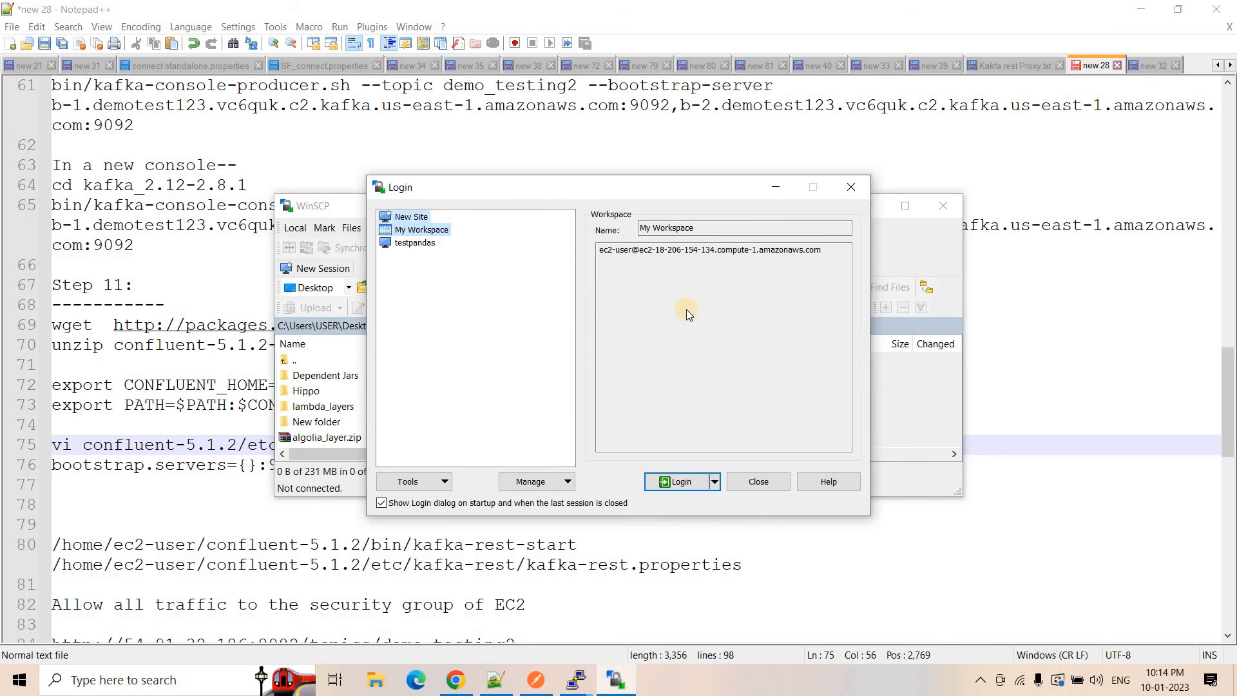
# Step: Copy the kafkaclient instance's public IPv4 address from the EC2 console into WinSCP's host name and enter ec2-user as the user name
pyautogui.click(455, 680)
pyautogui.click(444, 5)
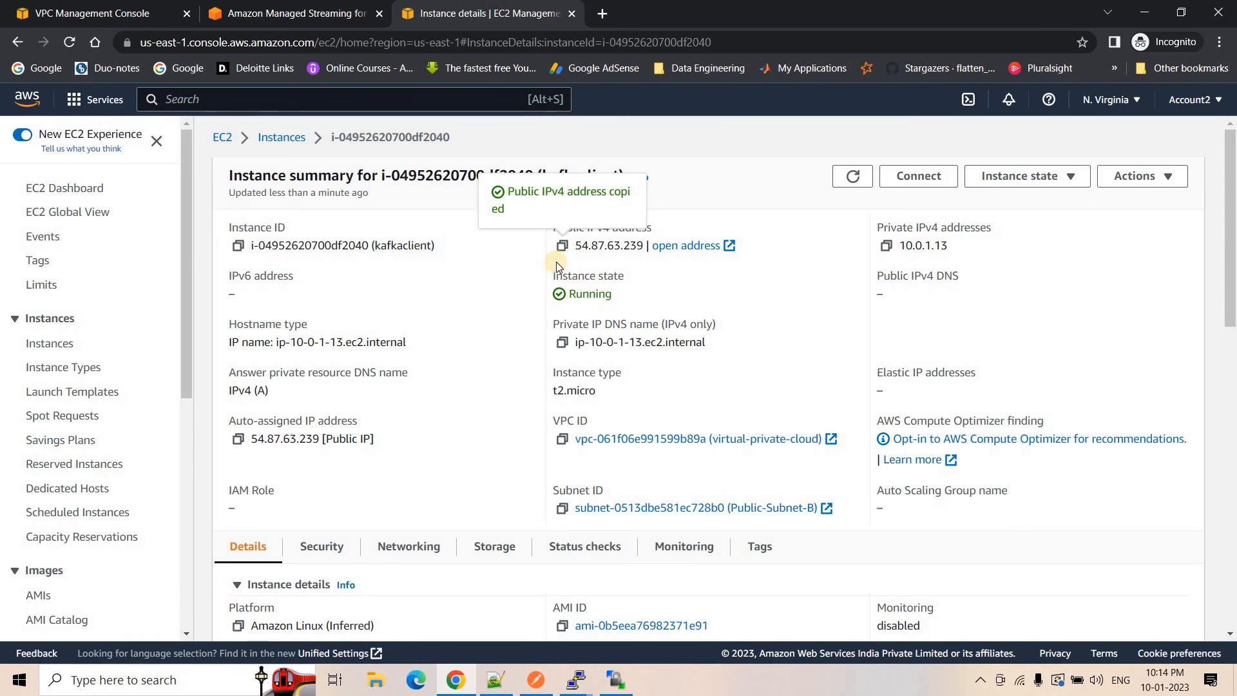
pyautogui.click(609, 679)
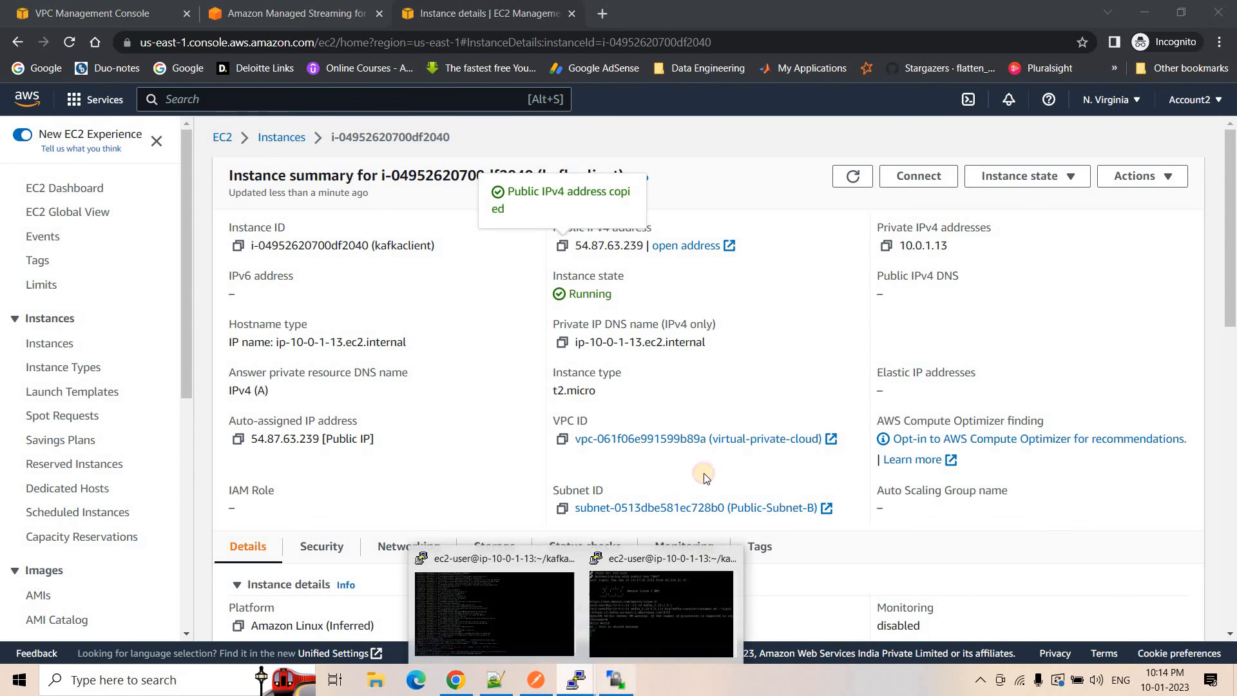
pyautogui.write('54.87.63.239')
pyautogui.click(610, 326)
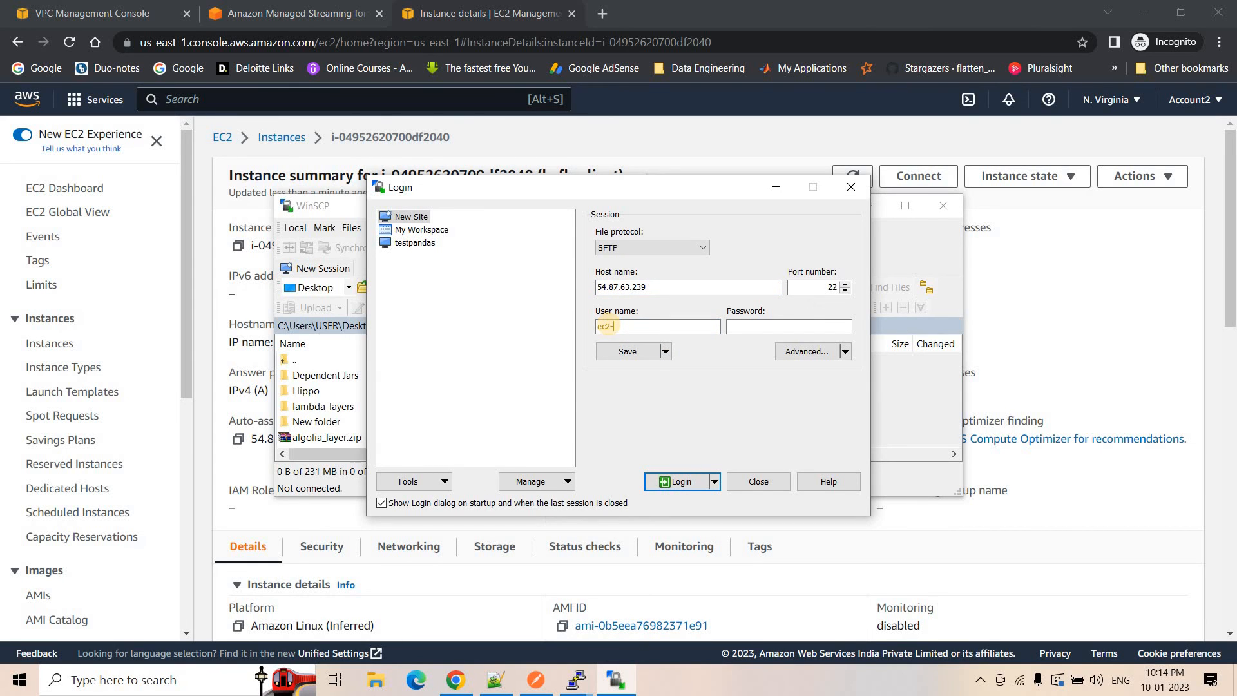
# Step: Set the dbv PuTTY key from Downloads as the site's SSH private key file and log in over SFTP
pyautogui.click(785, 351)
pyautogui.click(454, 329)
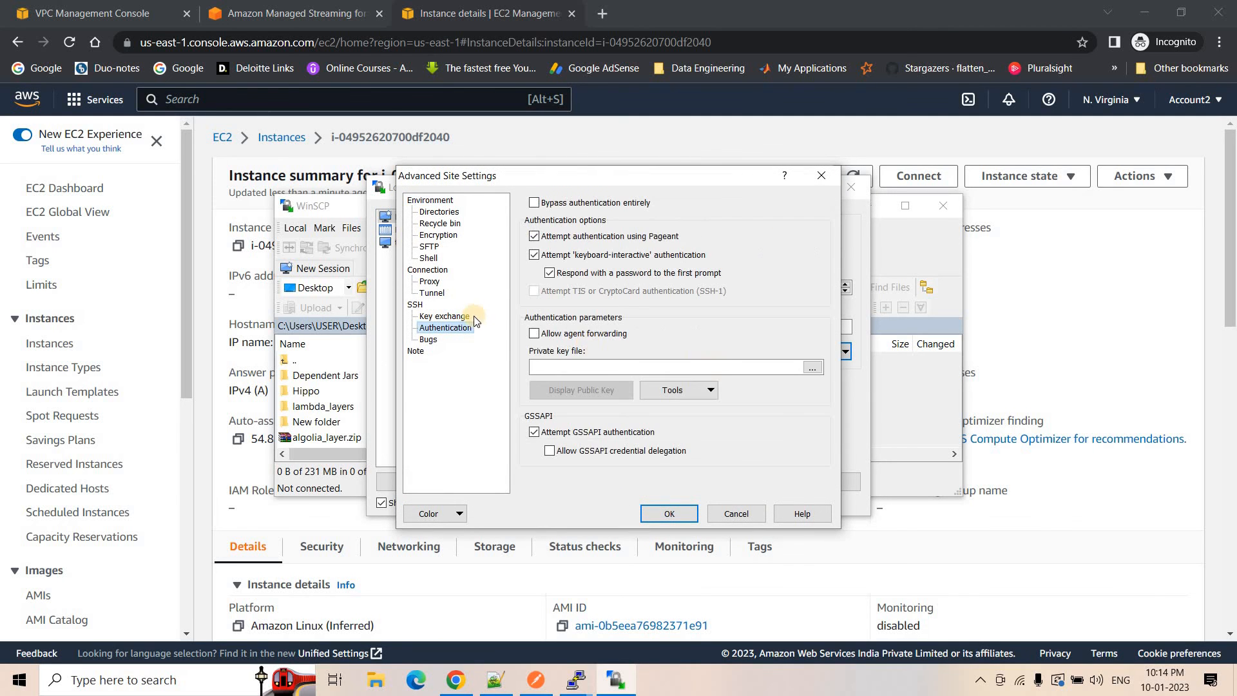
pyautogui.click(444, 318)
pyautogui.click(445, 326)
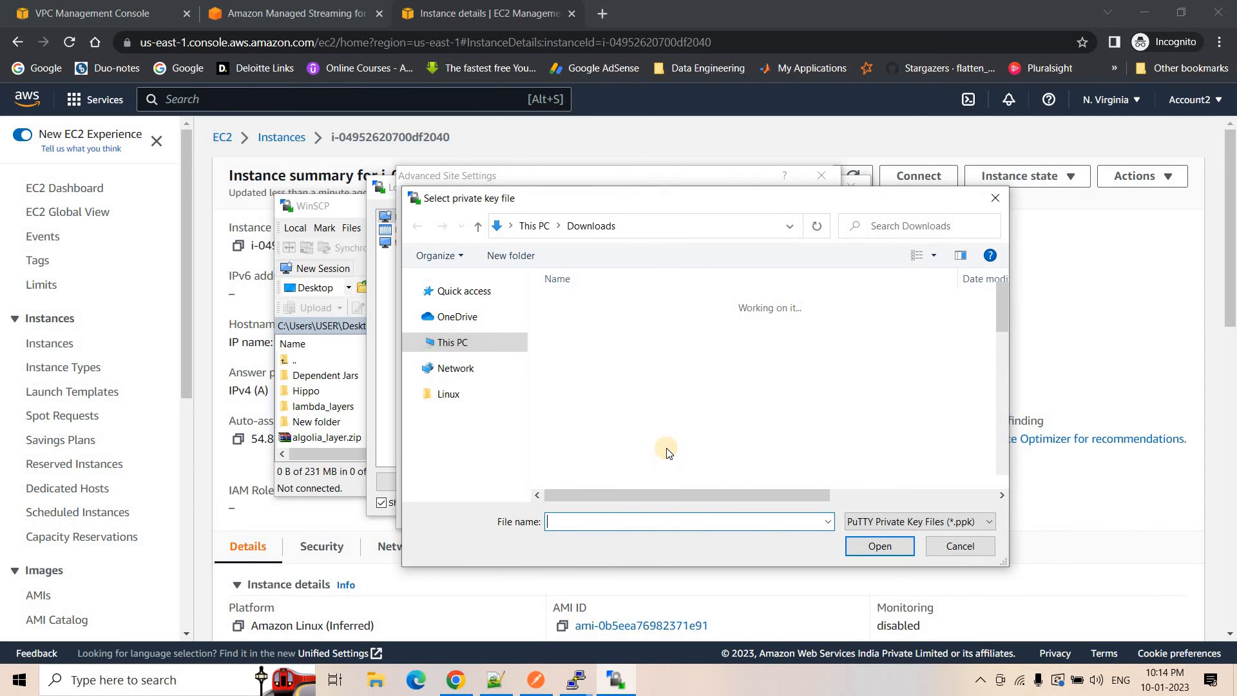
pyautogui.click(579, 363)
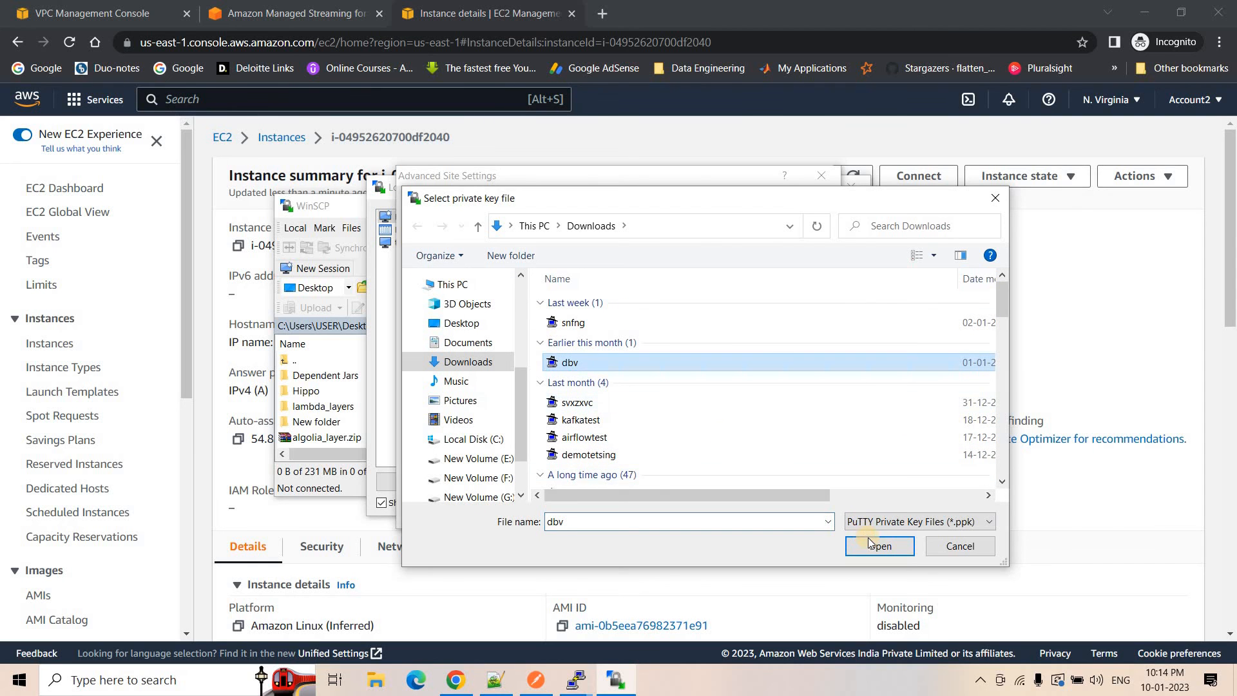
pyautogui.click(872, 544)
pyautogui.click(669, 514)
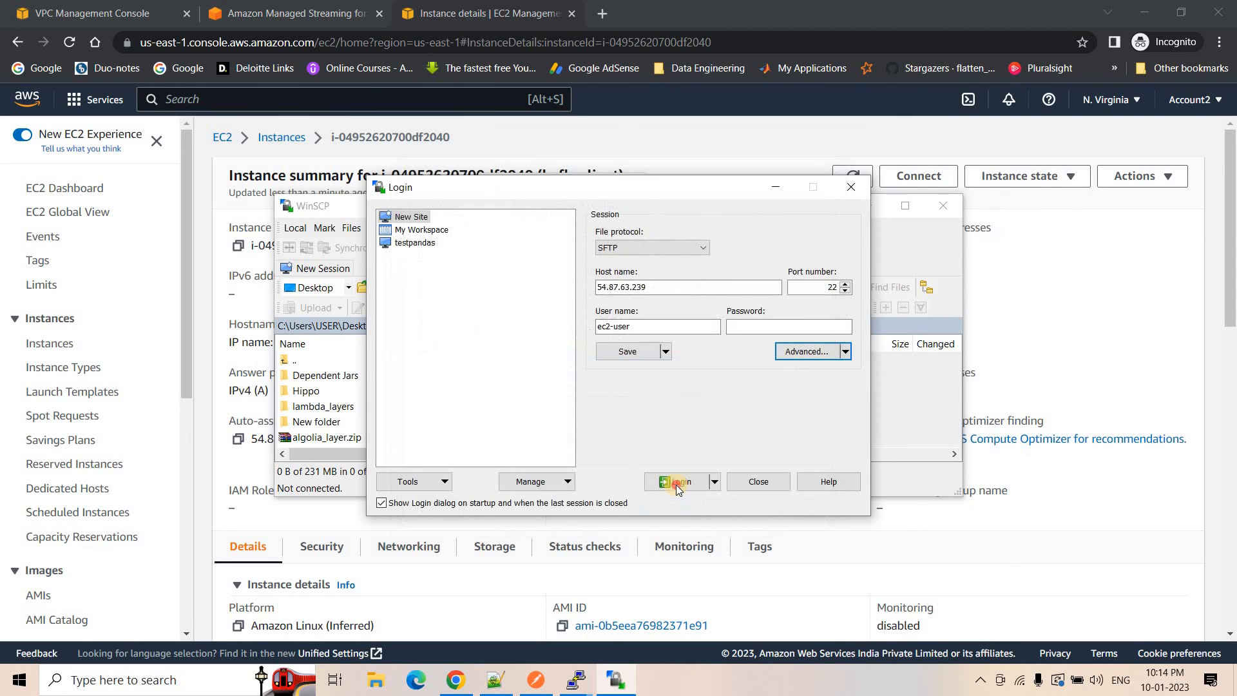
pyautogui.click(676, 485)
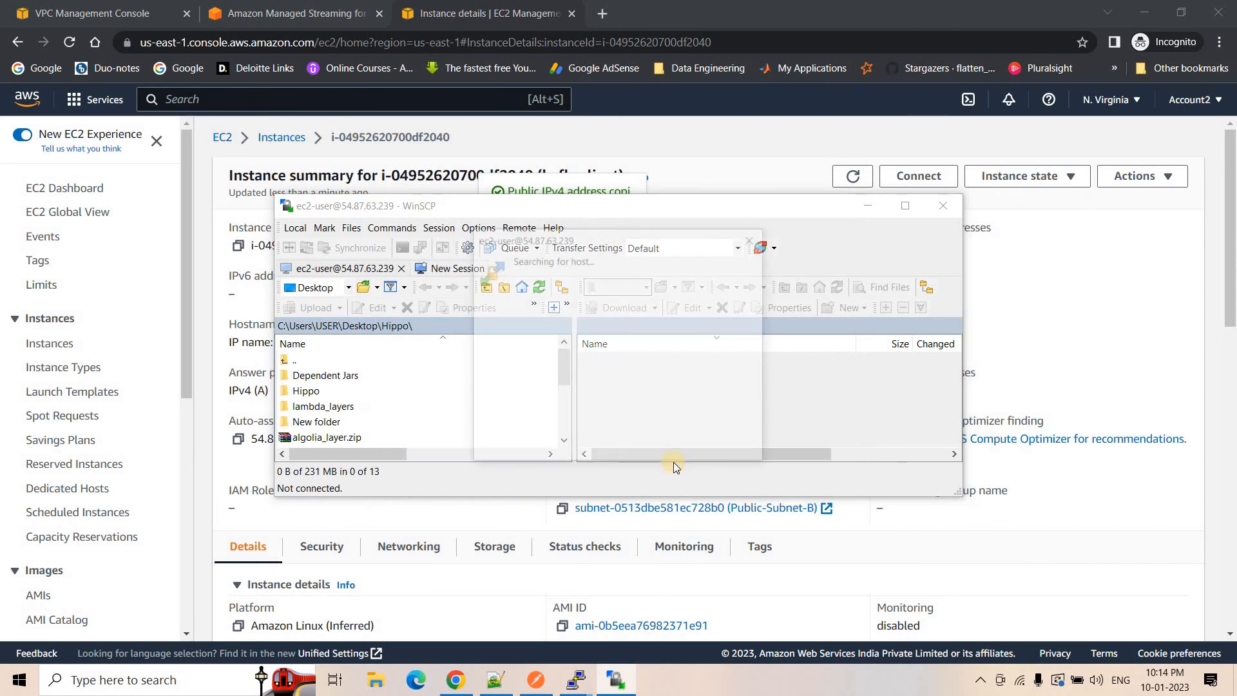
# Step: Check the Kafka folder path in the terminal, and complete the WinSCP connection without caching the server's host key
pyautogui.click(578, 676)
pyautogui.click(490, 619)
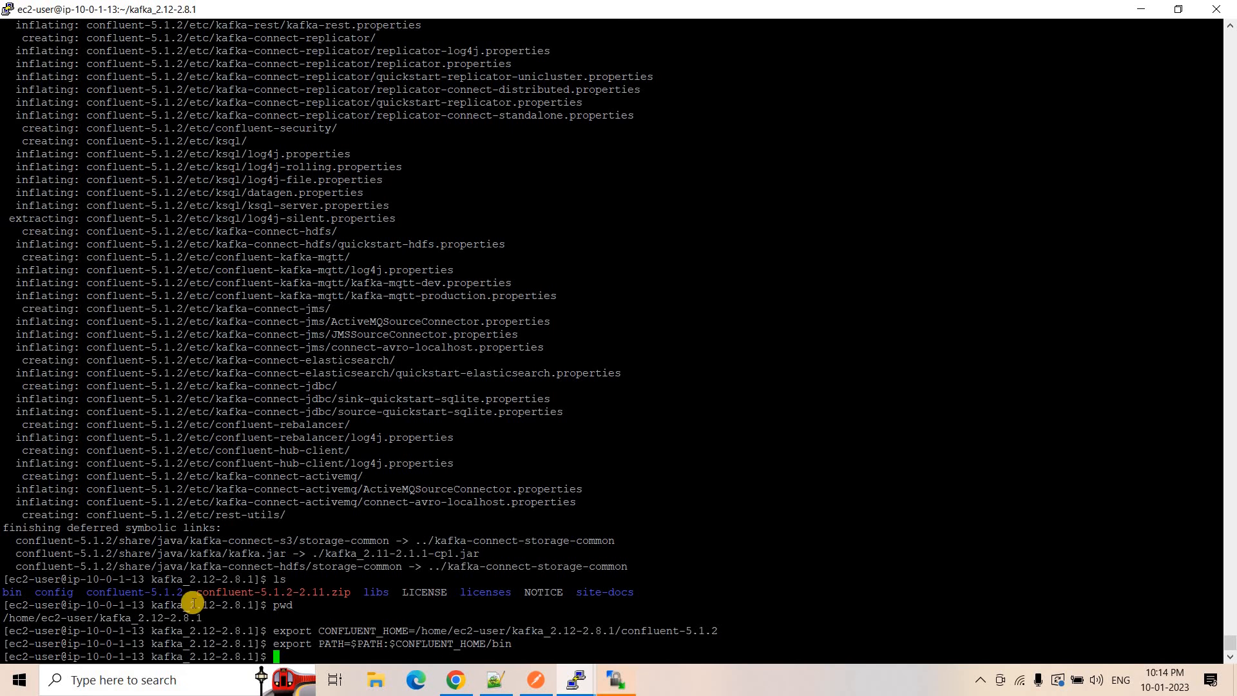
pyautogui.moveTo(13, 617); pyautogui.dragTo(203, 618)
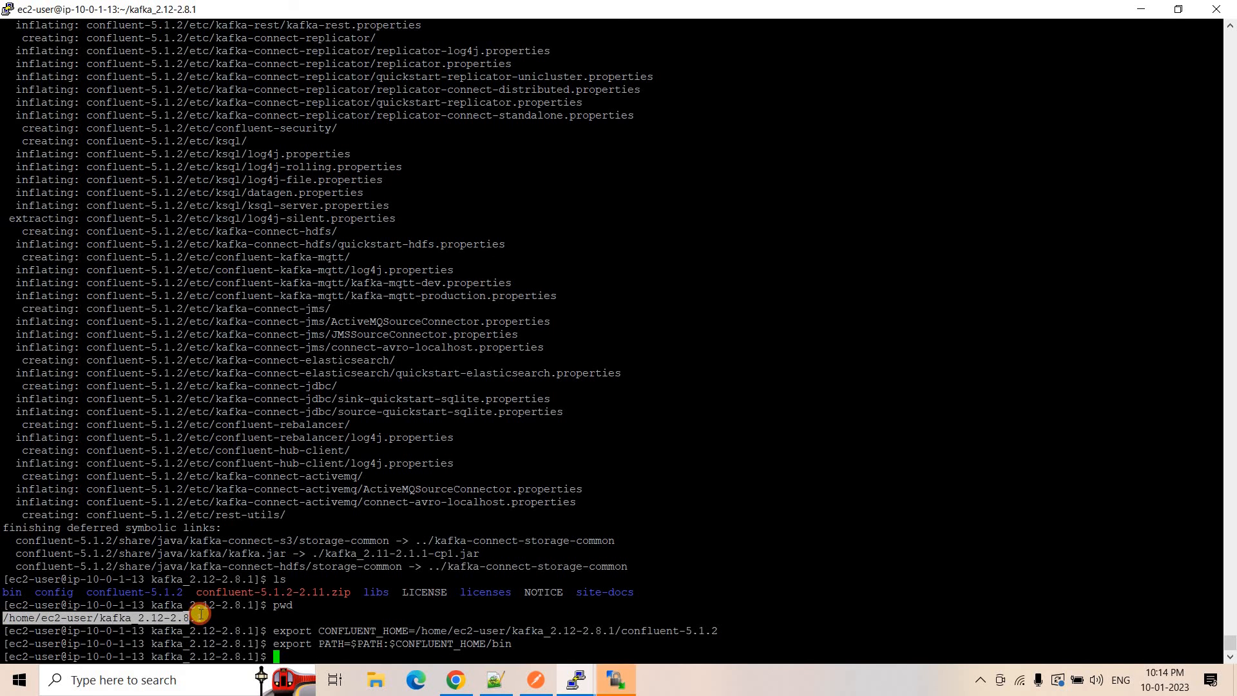
pyautogui.click(609, 680)
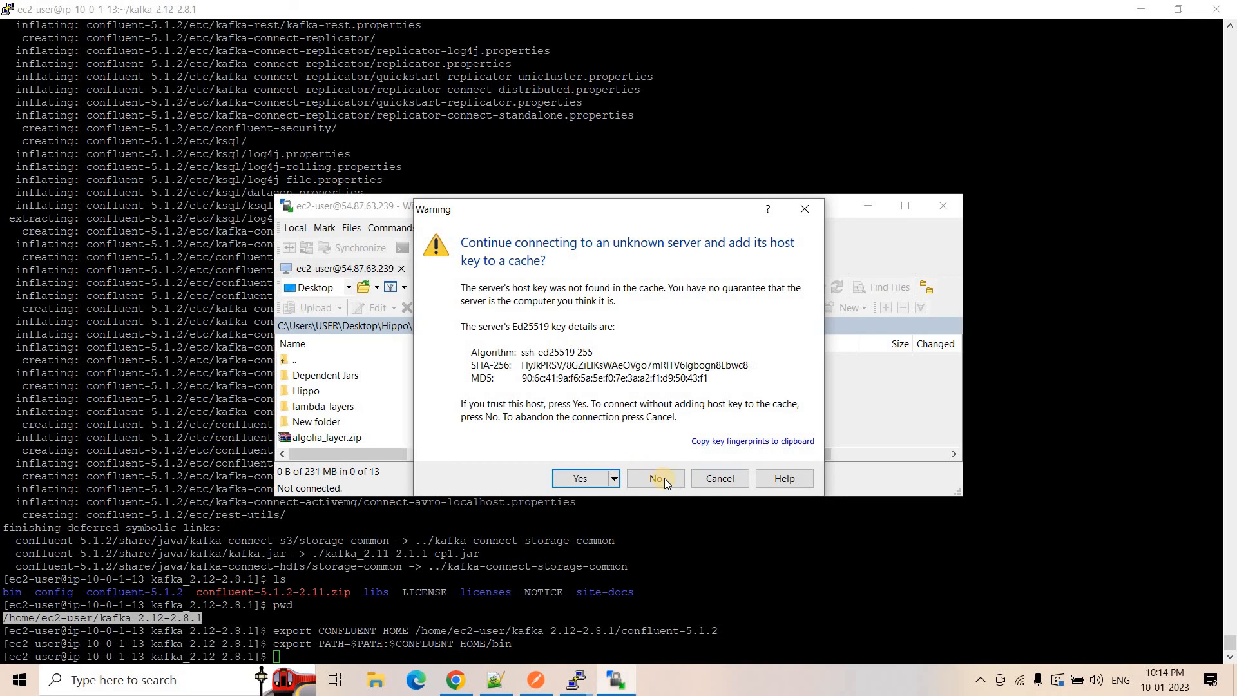
pyautogui.click(644, 478)
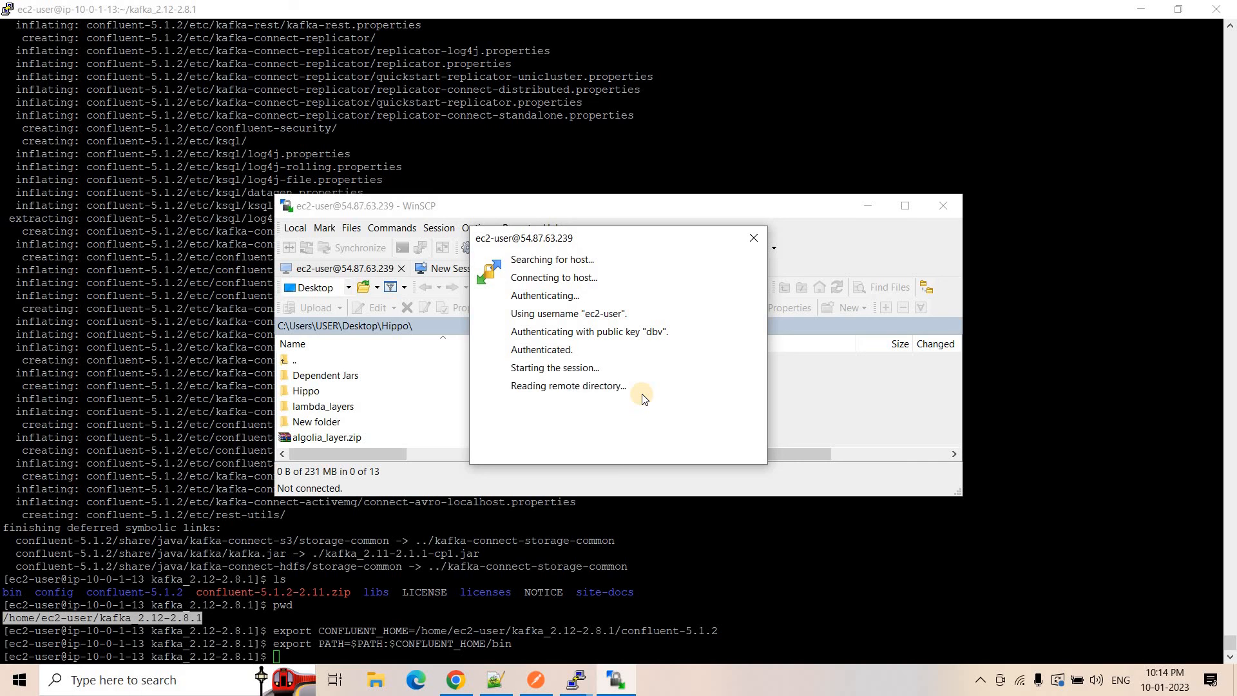
pyautogui.click(903, 204)
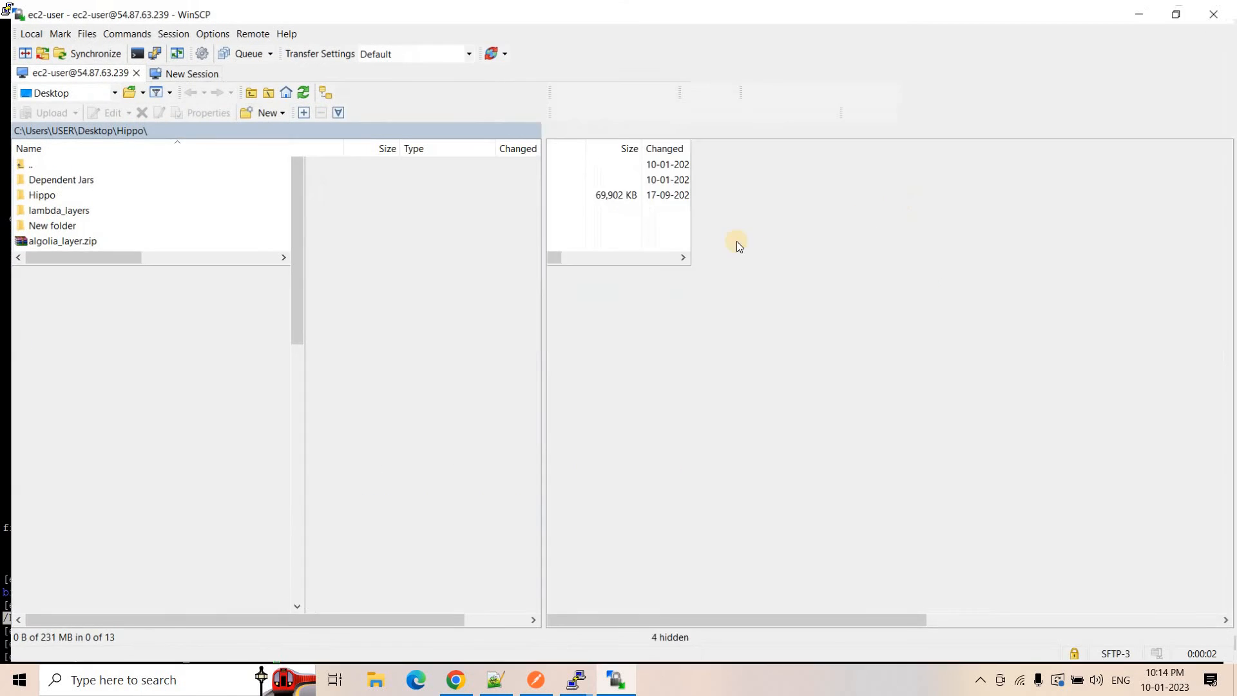
# Step: Following the path in the notes, open kafka-rest.properties from kafka_2.12-2.8.1/confluent-5.1.2/etc/kafka-rest in the WinSCP editor
pyautogui.doubleClick(612, 184)
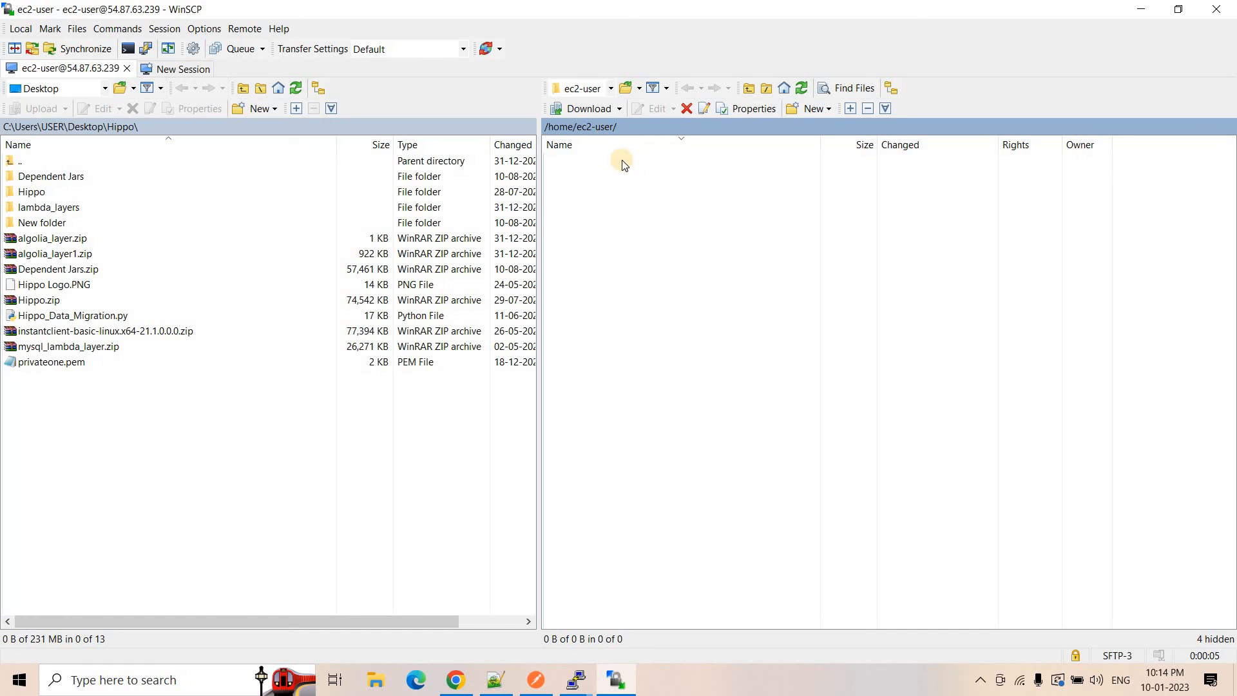
pyautogui.doubleClick(594, 225)
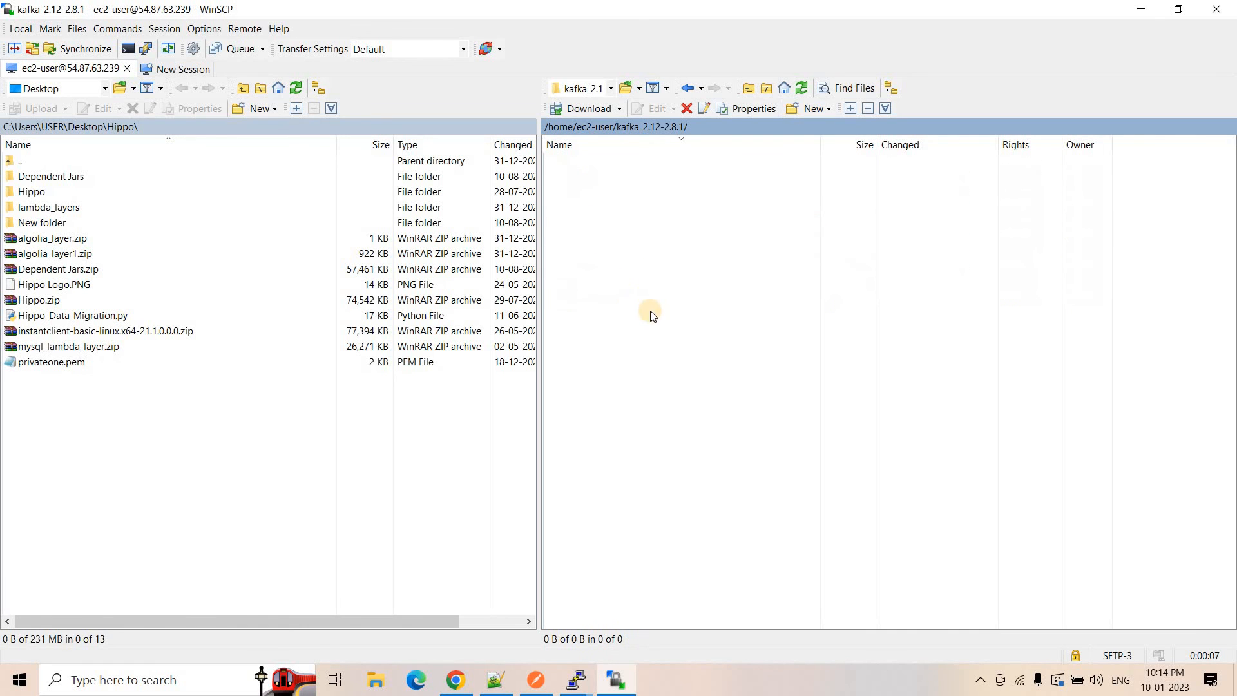
pyautogui.click(497, 679)
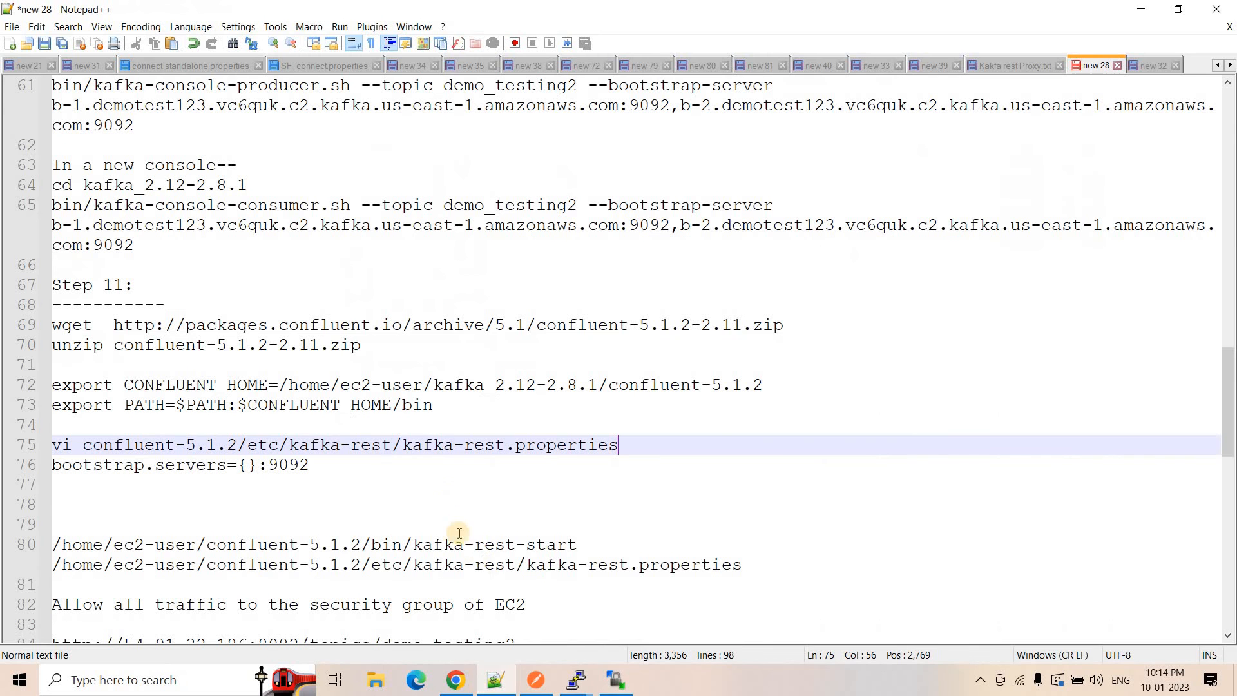
pyautogui.doubleClick(392, 566)
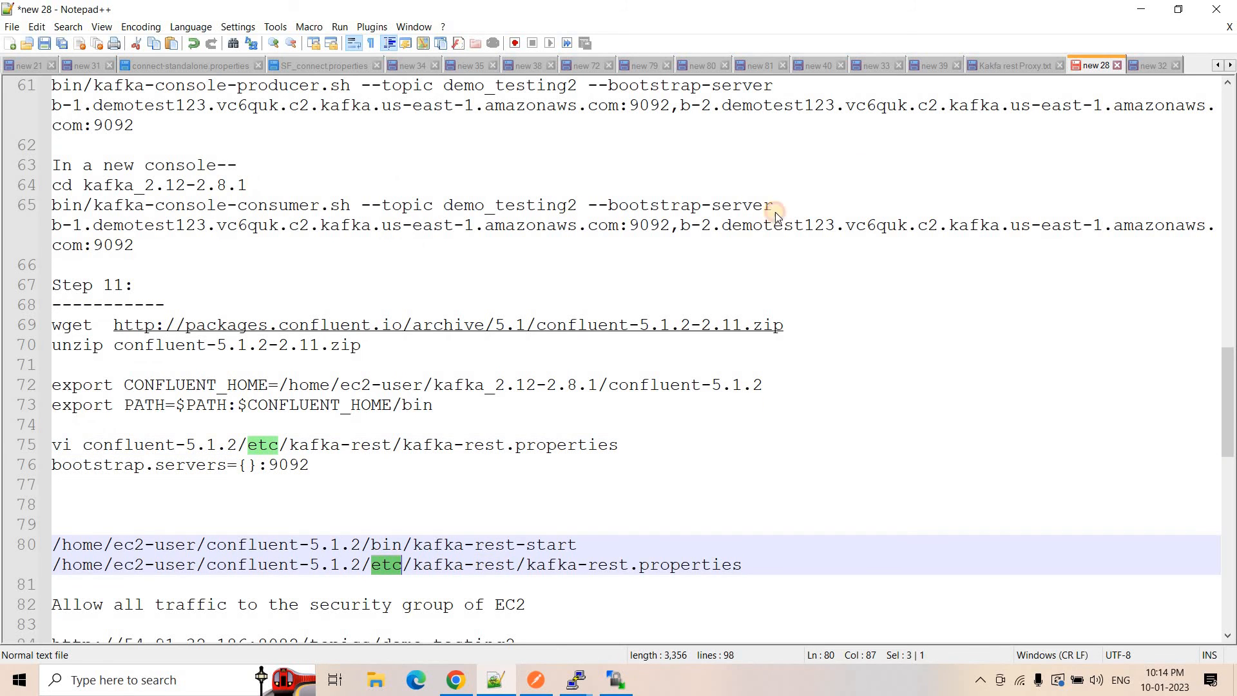
pyautogui.hotkey('alt', 'Tab')
pyautogui.doubleClick(590, 223)
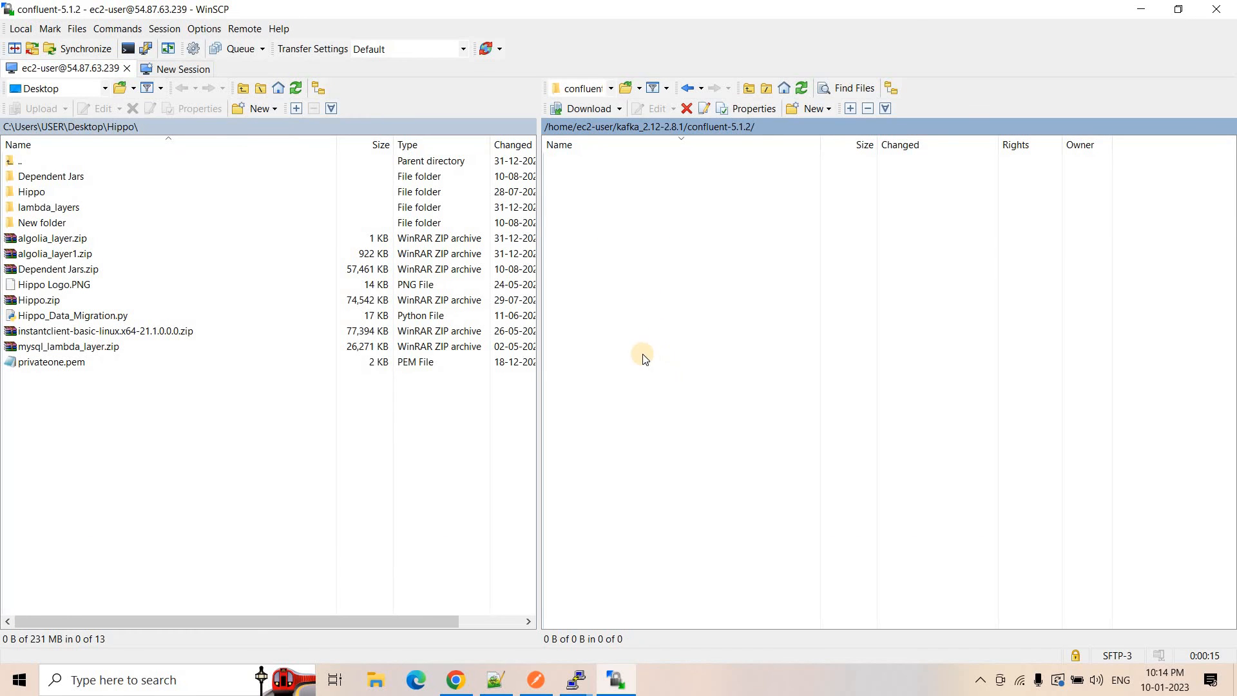
pyautogui.doubleClick(623, 223)
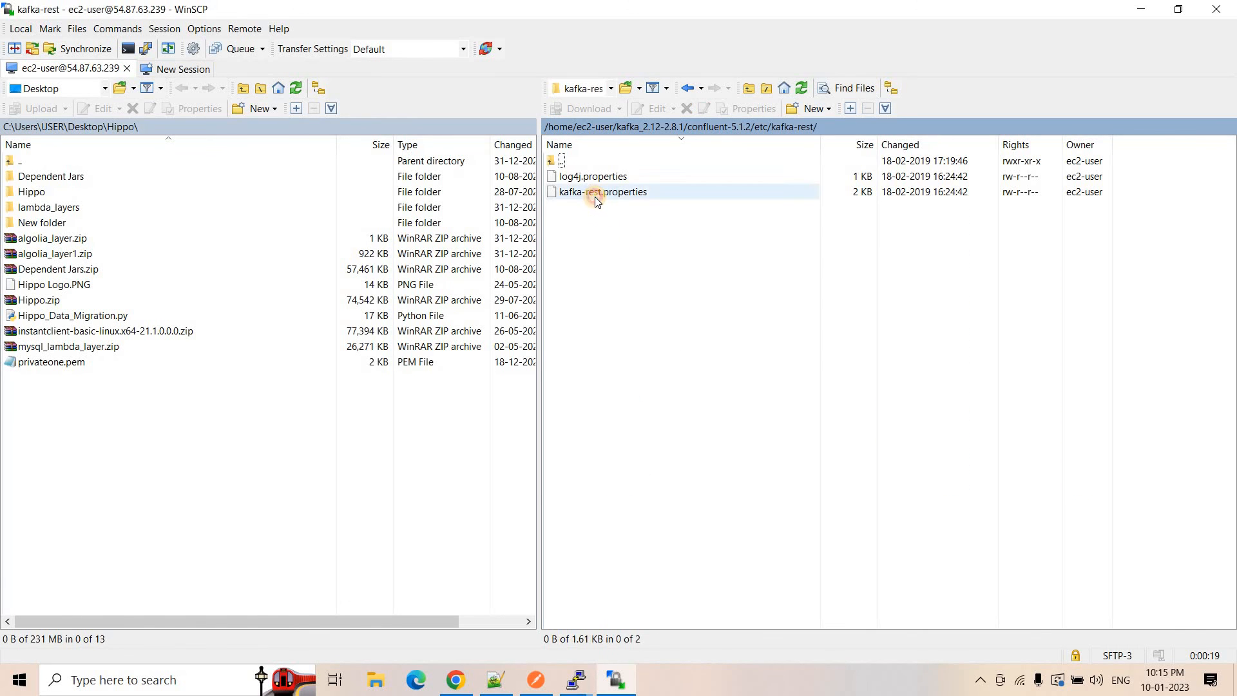
pyautogui.click(594, 194)
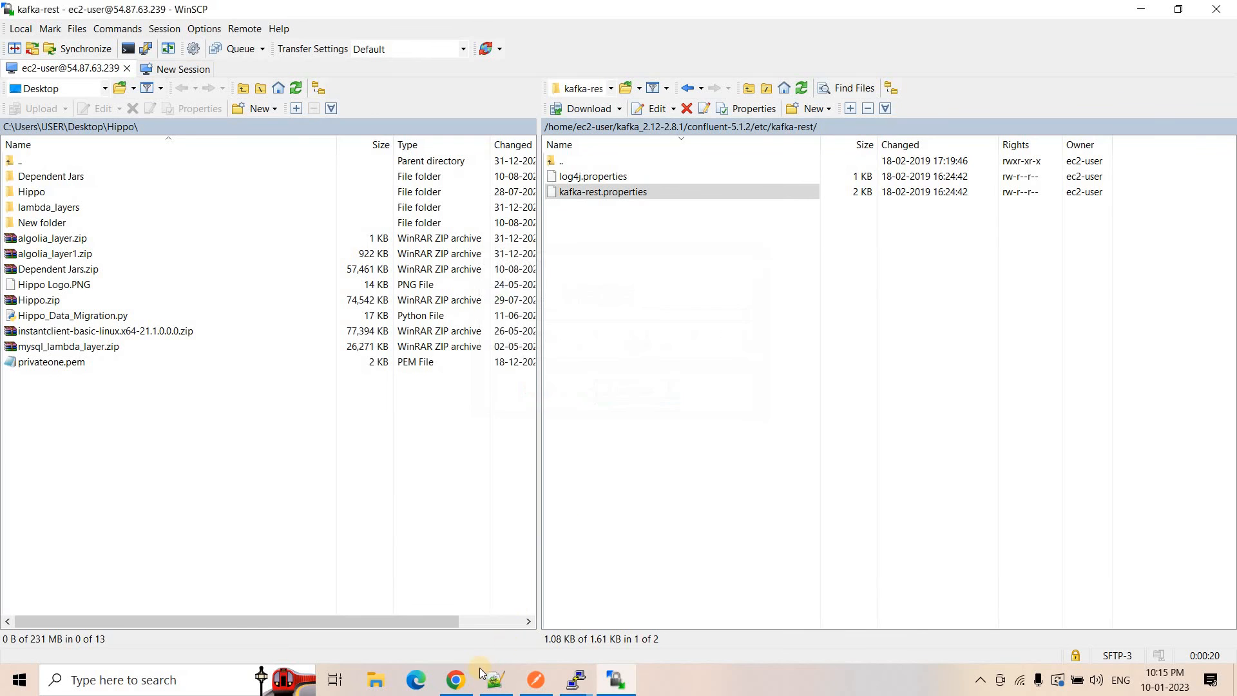
pyautogui.click(757, 223)
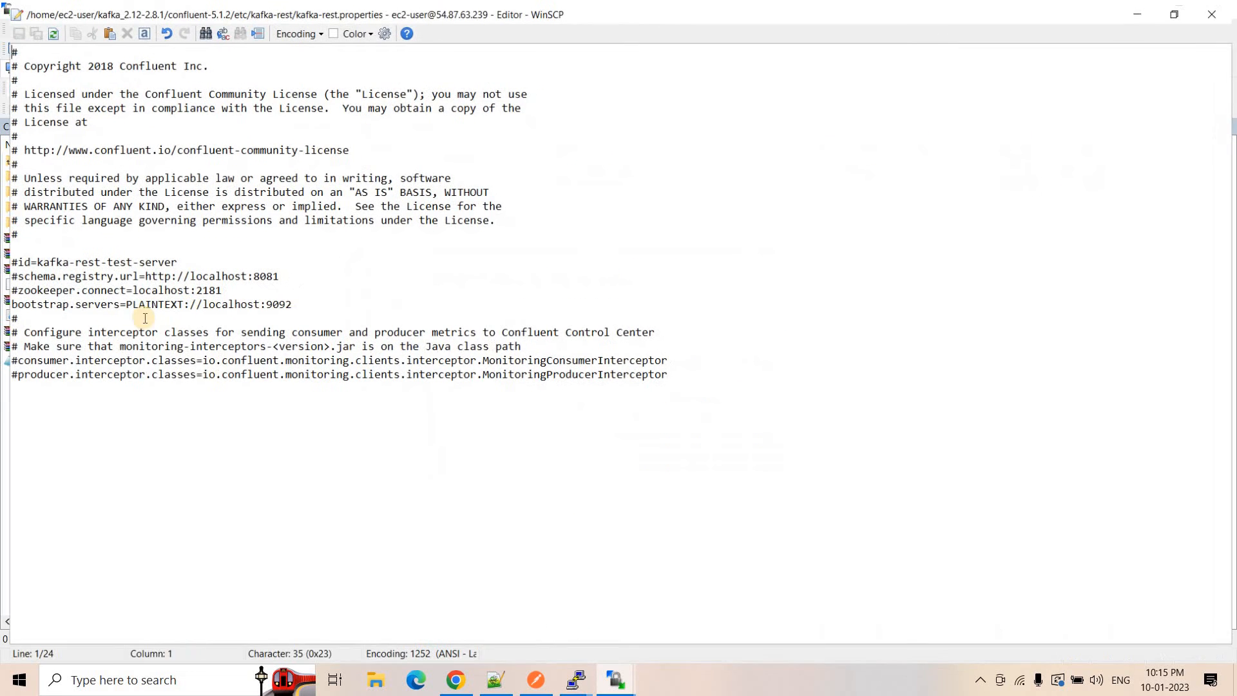
# Step: Locate the bootstrap.servers entry, copy the broker address b-1.demotest123.vc6quk.c2.kafka.us-east-1.amazonaws.com:9092 from the notes, and return to the properties file
pyautogui.doubleClick(28, 303)
pyautogui.click(493, 684)
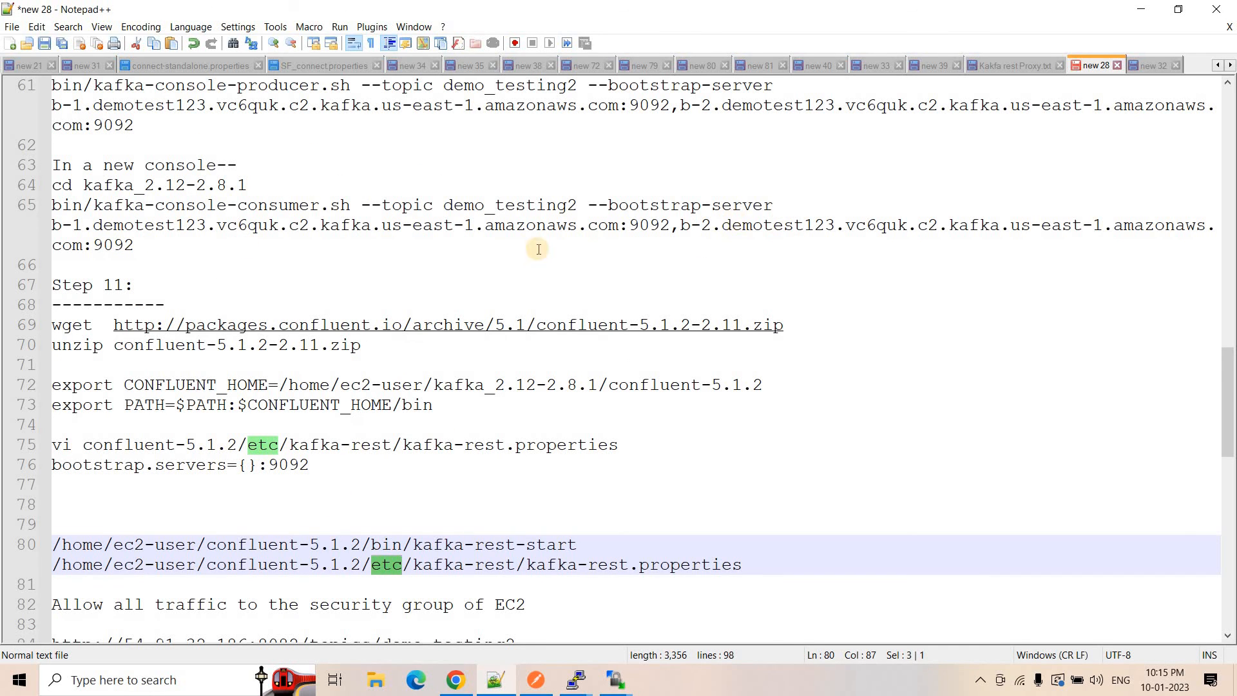
pyautogui.moveTo(53, 224); pyautogui.dragTo(667, 224)
pyautogui.hotkey('ctrl', 'c')
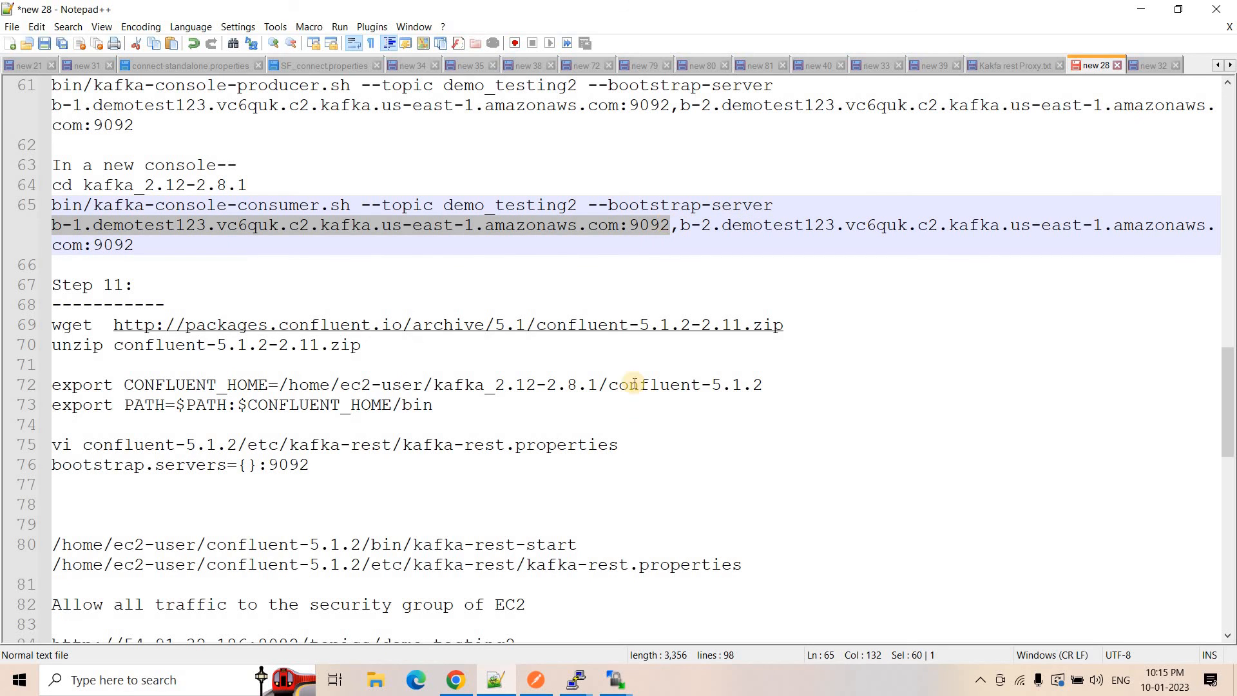
pyautogui.click(635, 567)
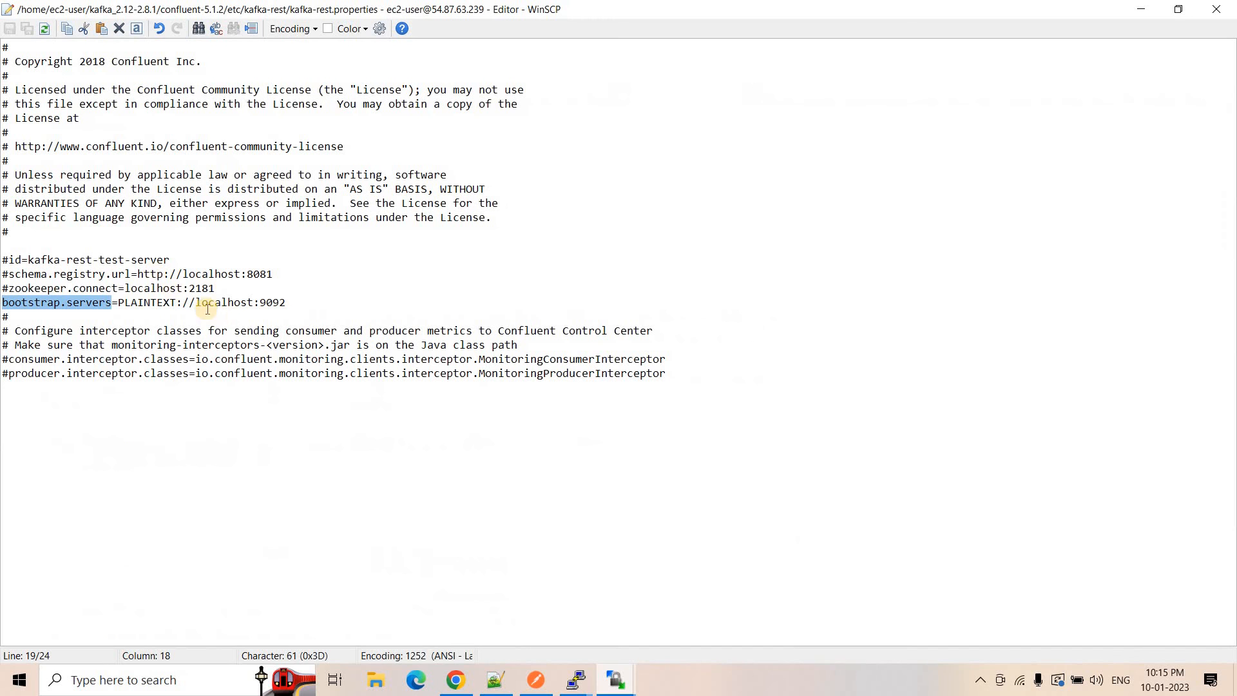
pyautogui.moveTo(197, 305); pyautogui.dragTo(349, 309)
pyautogui.hotkey('ctrl', 'v')
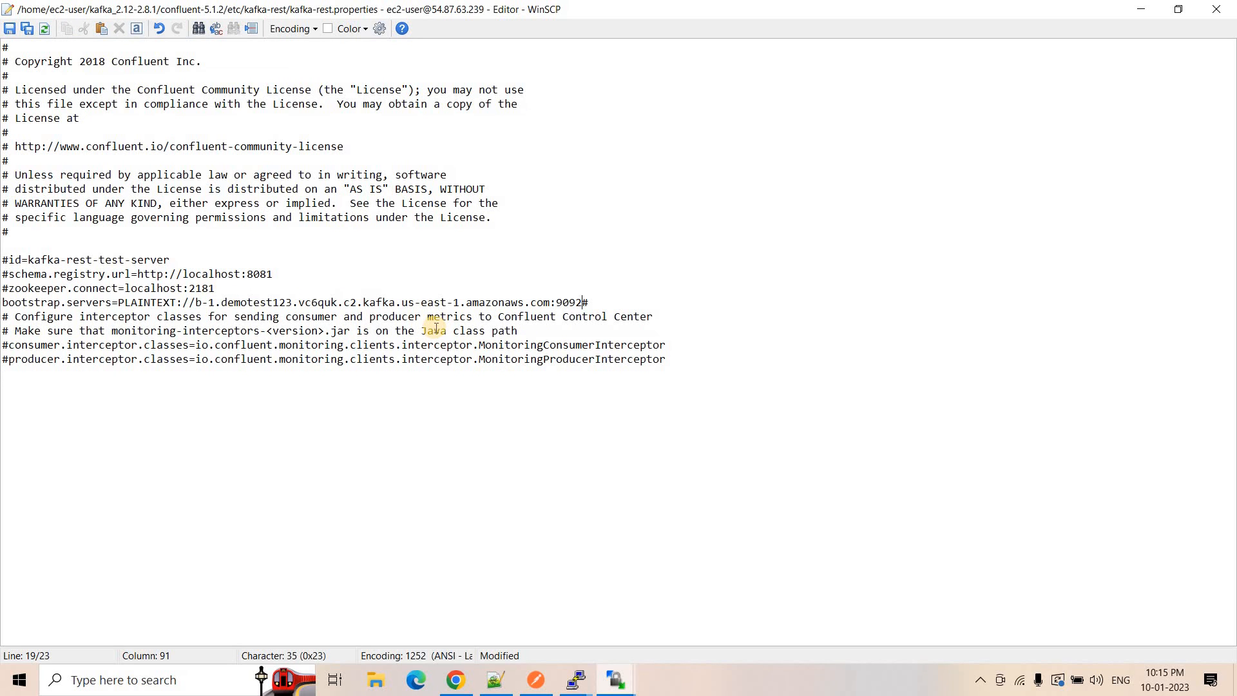
pyautogui.hotkey('ctrl', 'z')
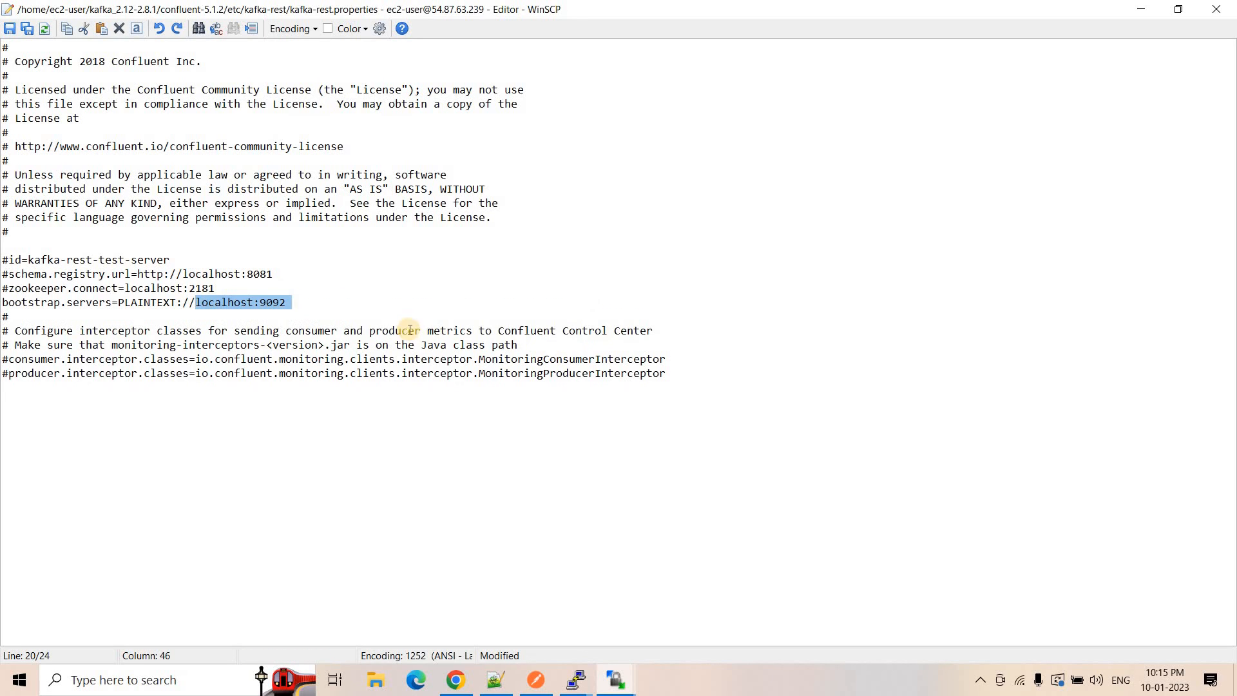
# Step: Replace only localhost:9092 in bootstrap.servers with the copied b-1 broker address, keeping the PLAINTEXT:// prefix and the line break
pyautogui.click(286, 302)
pyautogui.keyDown('shift'); pyautogui.click(196, 302); pyautogui.keyUp('shift')
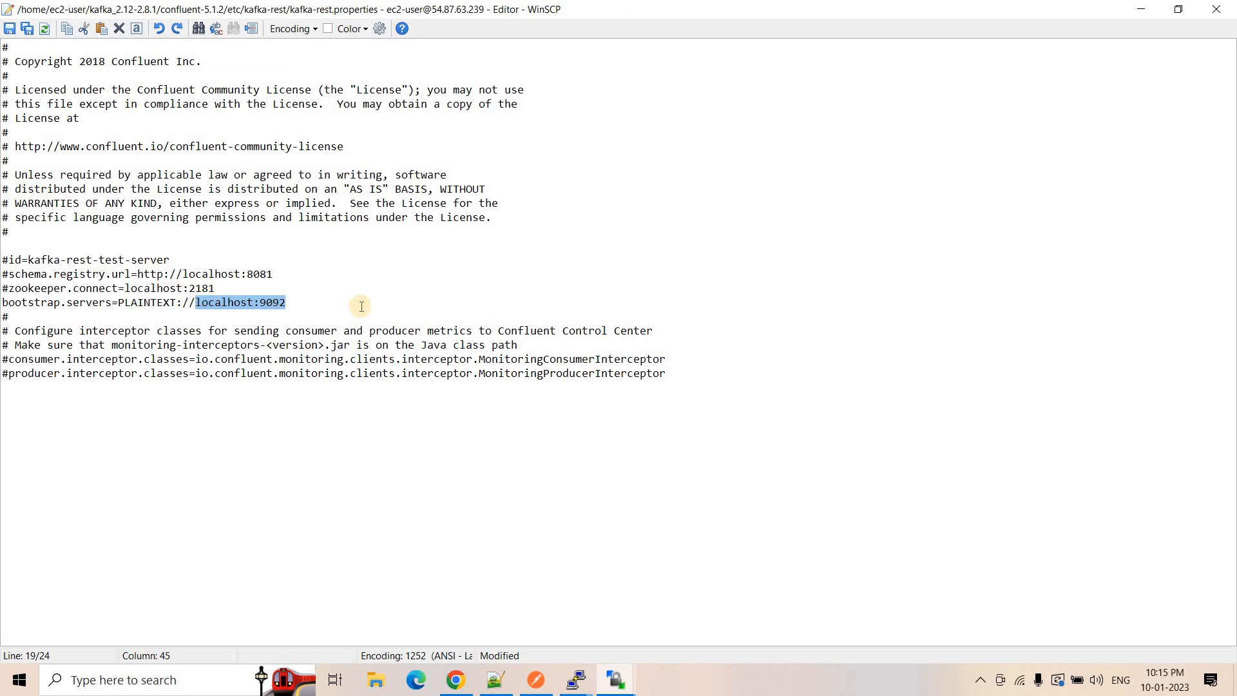
pyautogui.hotkey('ctrl', 'v')
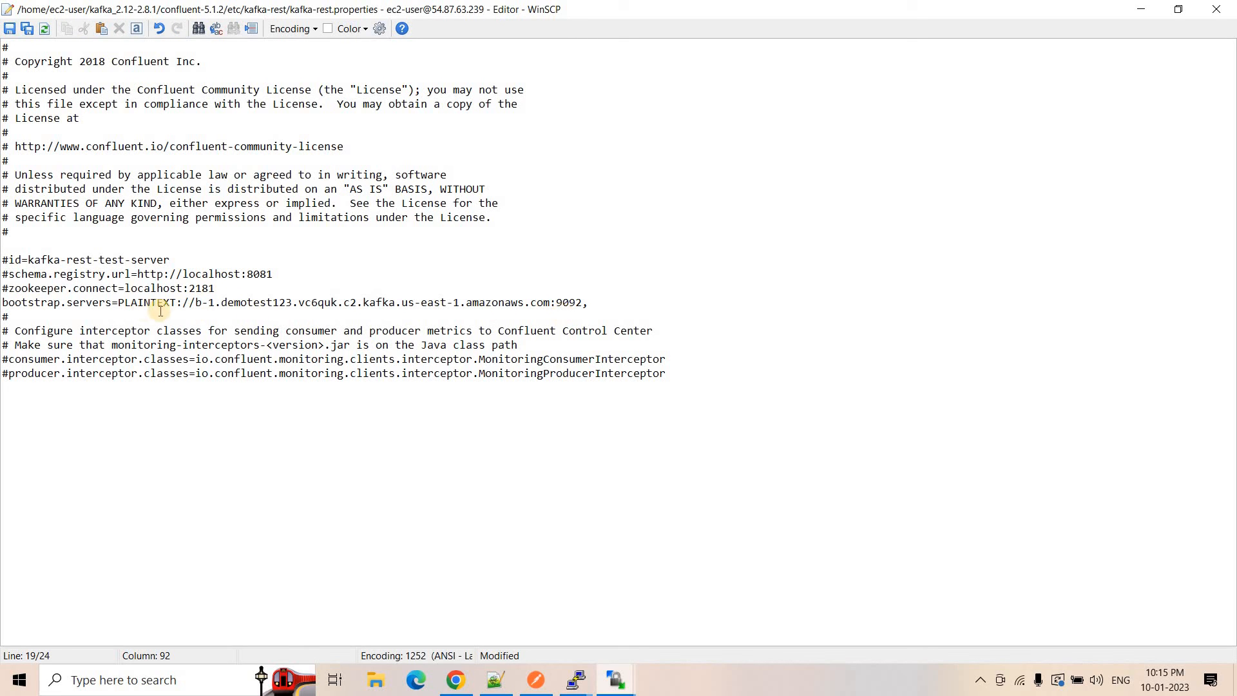
# Step: Append a comma and a copy of the whole PLAINTEXT://b-1 broker entry to the bootstrap.servers line
pyautogui.moveTo(118, 305); pyautogui.dragTo(574, 302)
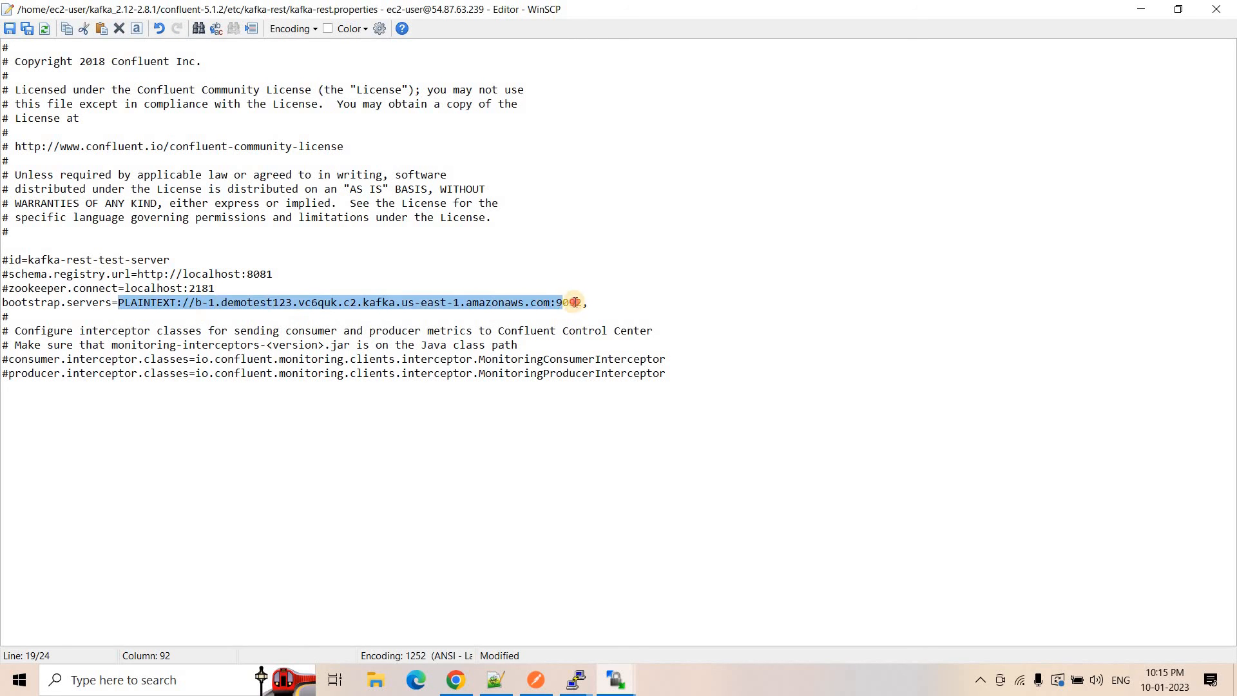
pyautogui.hotkey('ctrl', 'c')
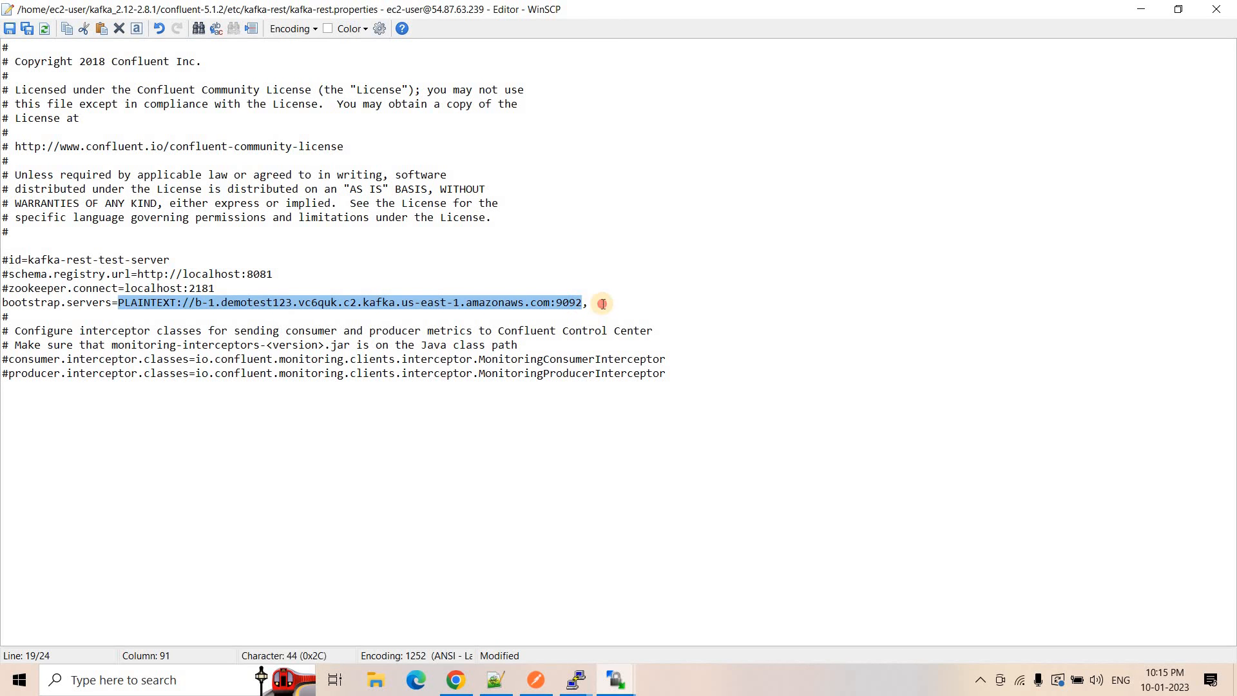
pyautogui.click(601, 303)
pyautogui.write(',')
pyautogui.hotkey('ctrl', 'v')
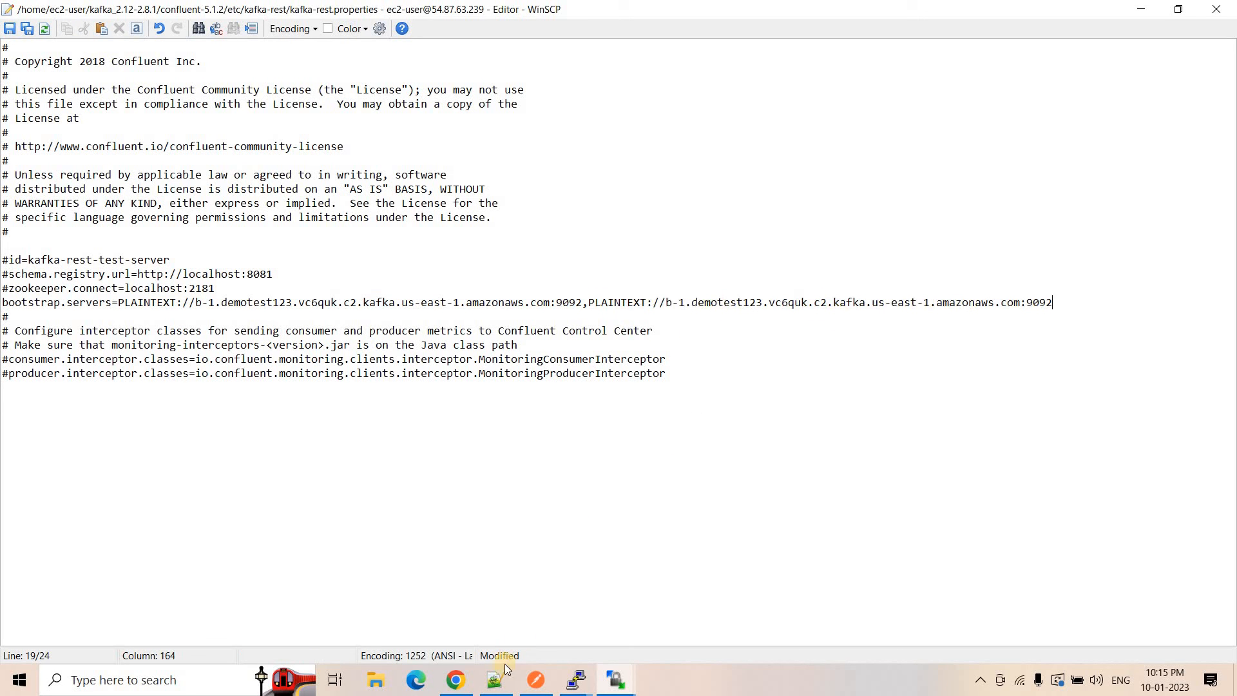
# Step: Replace the second entry's address with b-2.demotest123.vc6quk.c2.kafka.us-east-1.amazonaws.com:9092 from the notes, and put the following # back on its own line
pyautogui.hotkey('alt', 'Tab')
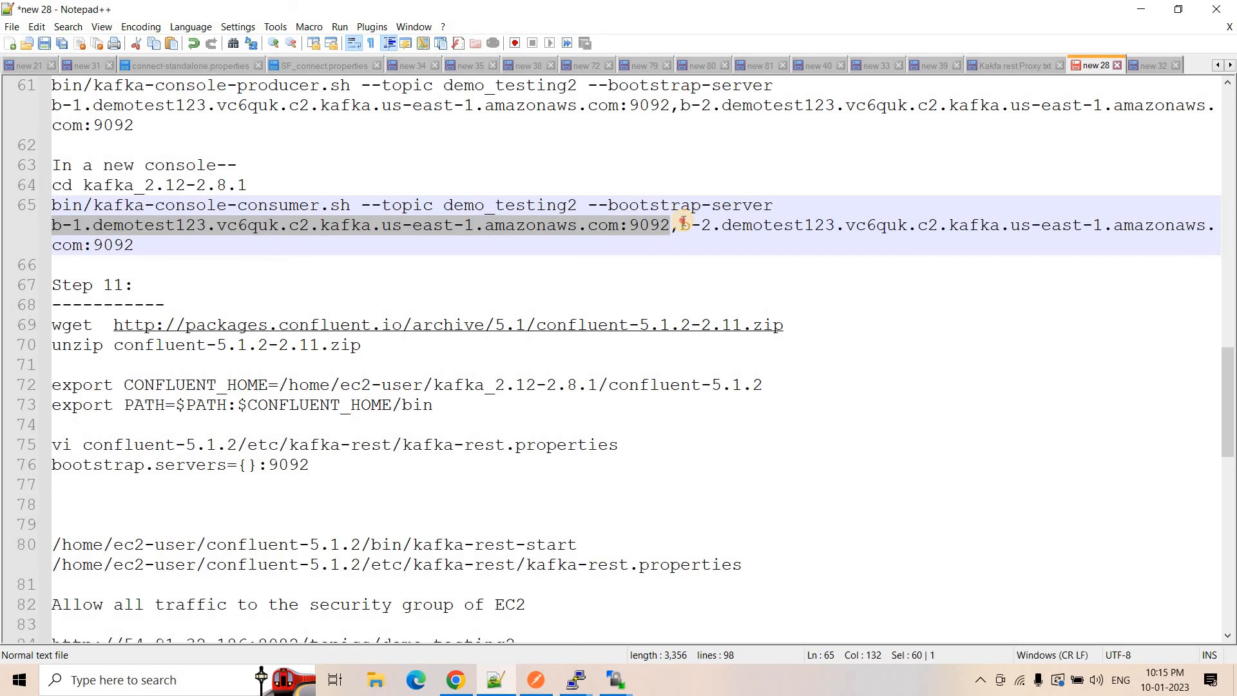
pyautogui.moveTo(681, 225); pyautogui.dragTo(174, 246)
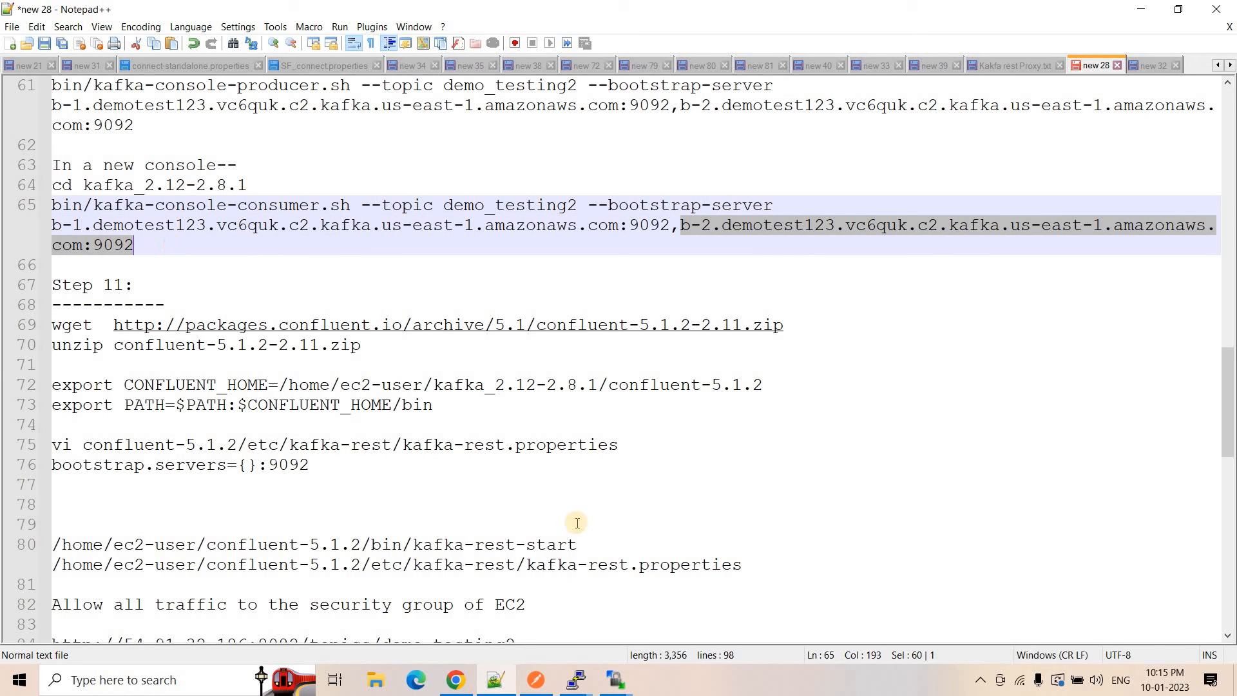
pyautogui.click(673, 618)
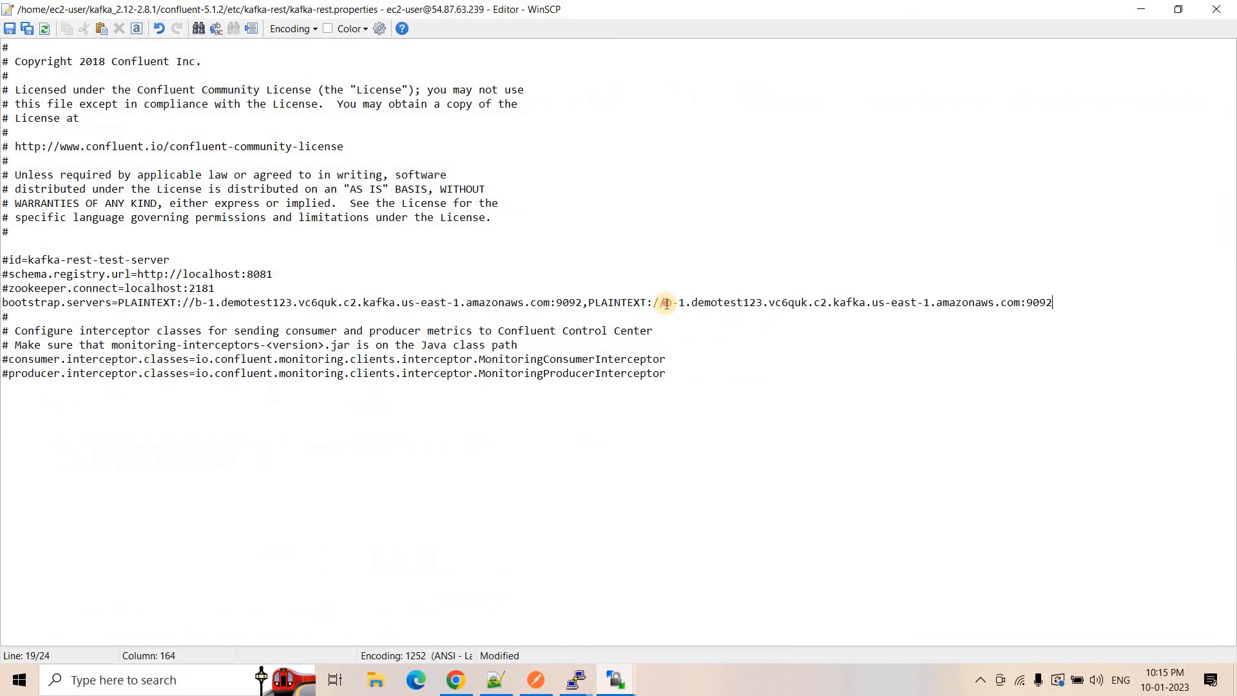
pyautogui.moveTo(665, 303); pyautogui.dragTo(1082, 303)
pyautogui.hotkey('ctrl', 'v')
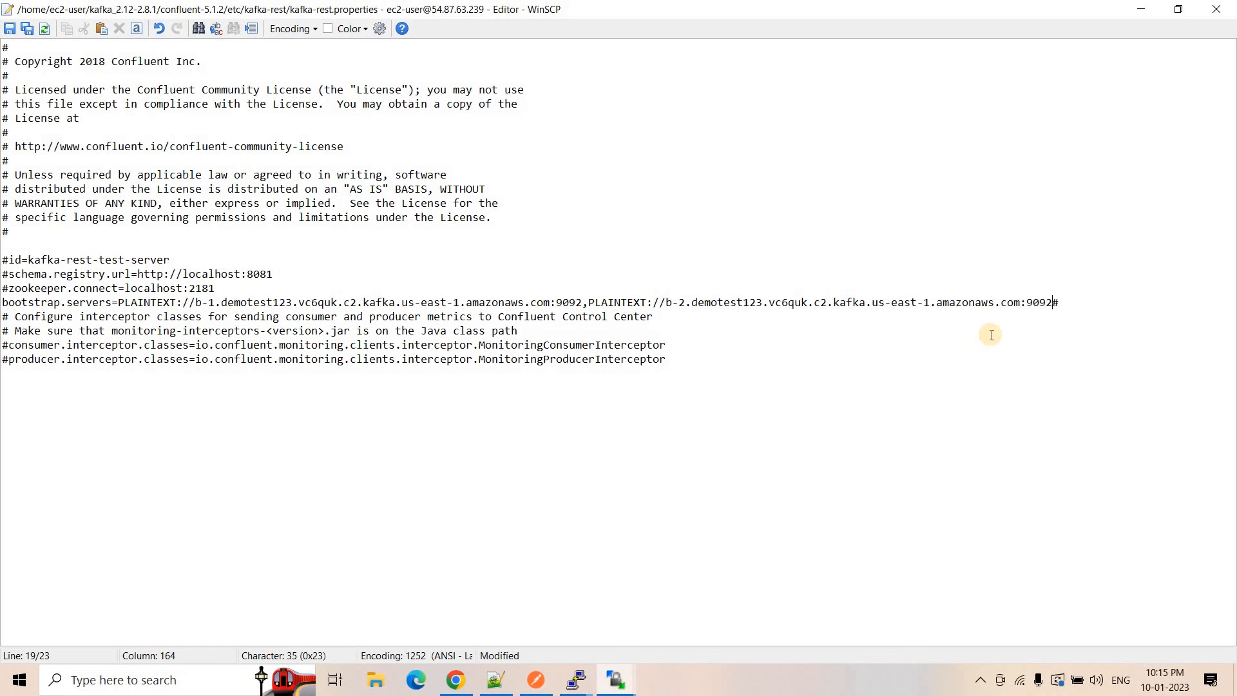
pyautogui.press('Return')
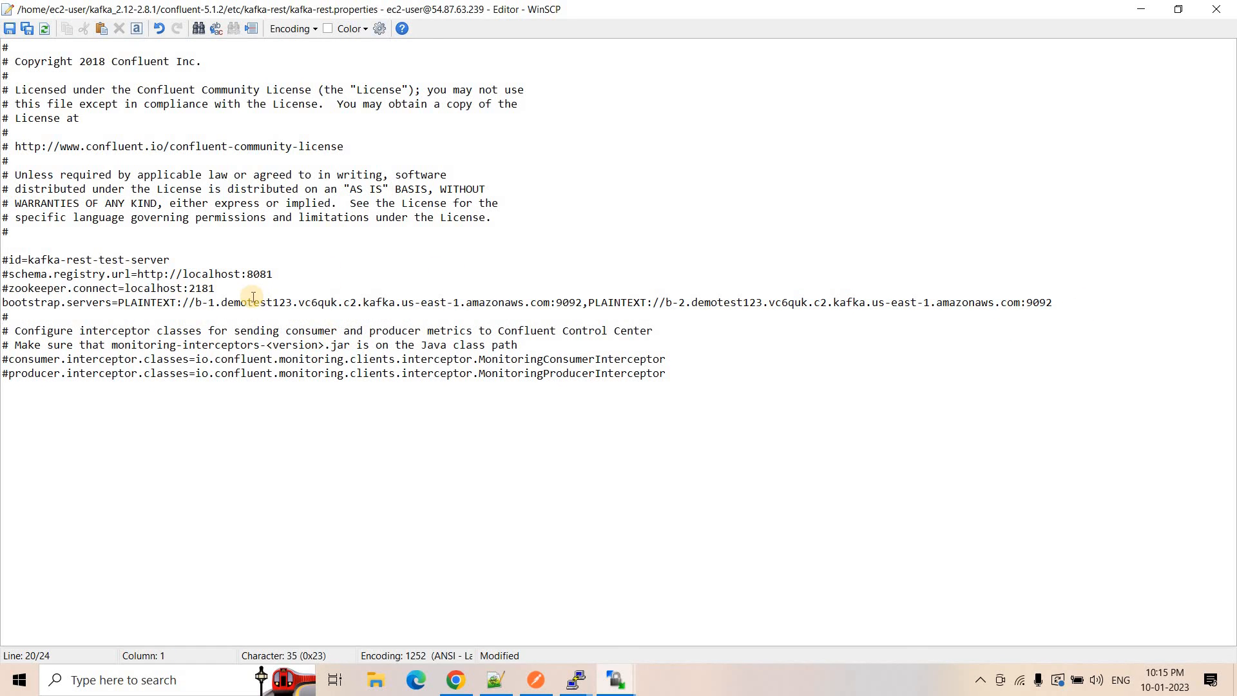
# Step: Save kafka-rest.properties to the server without caching the host key, and close its editor
pyautogui.hotkey('ctrl', 's')
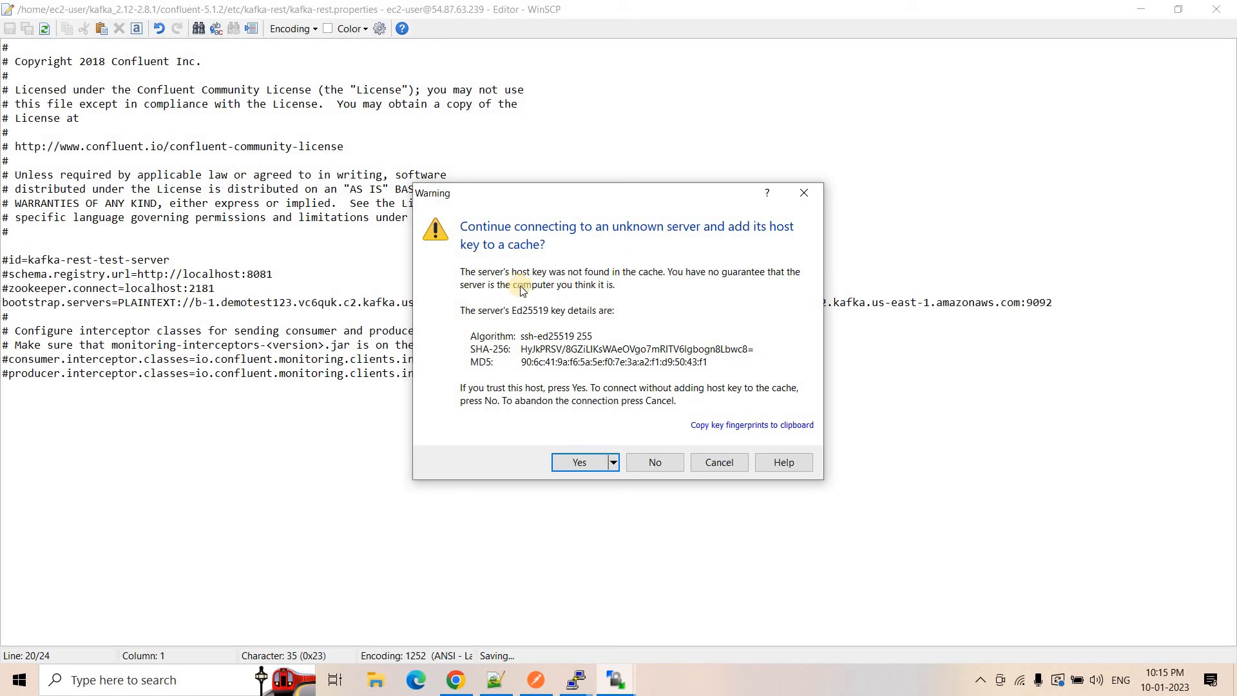
pyautogui.click(639, 465)
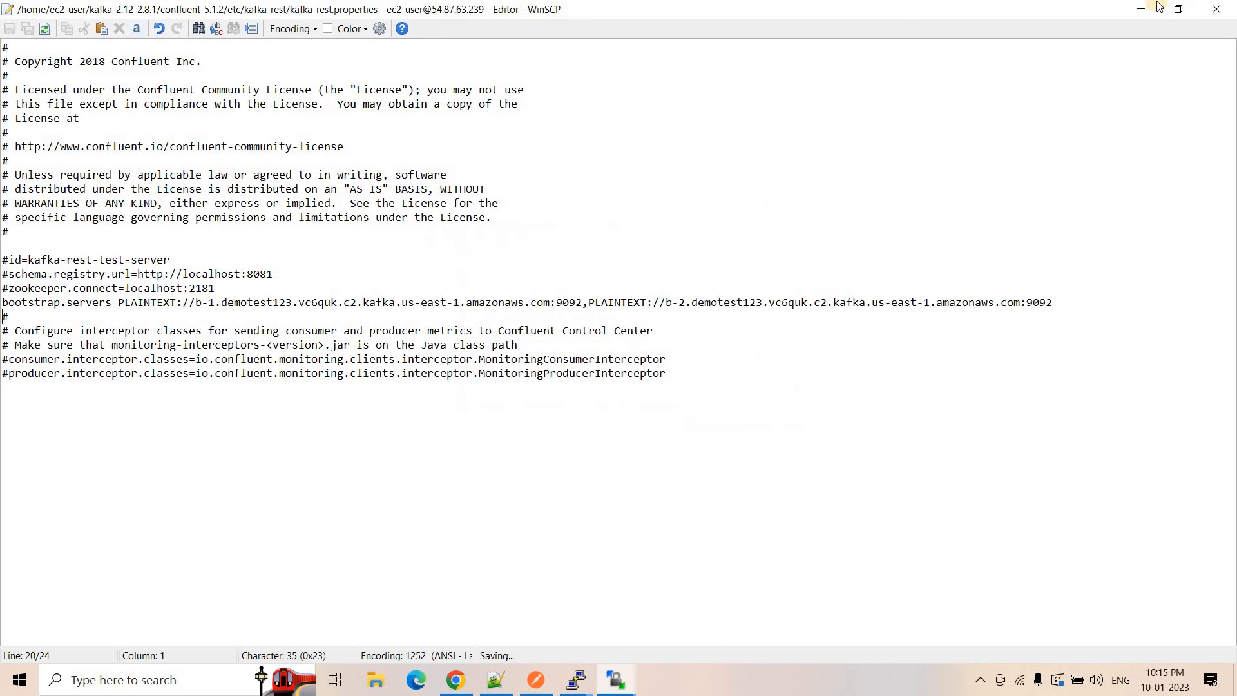
pyautogui.click(496, 679)
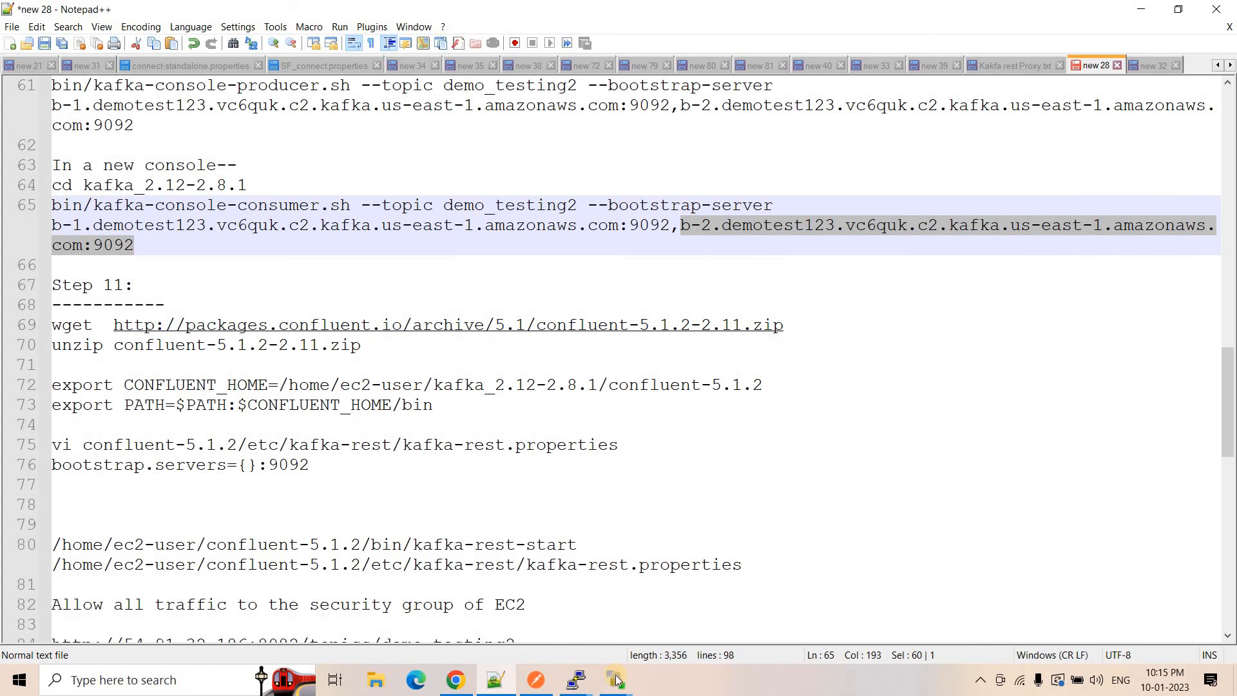
pyautogui.moveTo(615, 680)
pyautogui.click(566, 625)
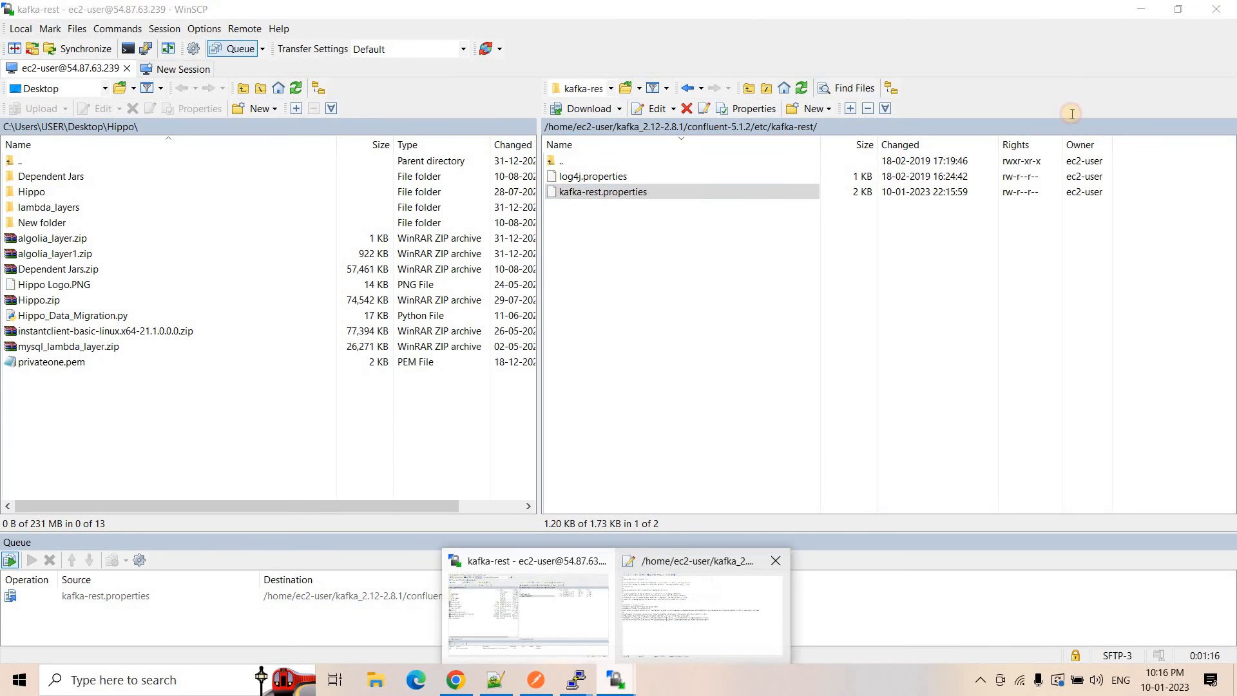
pyautogui.click(1221, 15)
# Step: Reopen kafka-rest.properties in a maximized editor to check the saved bootstrap.servers line
pyautogui.click(605, 192)
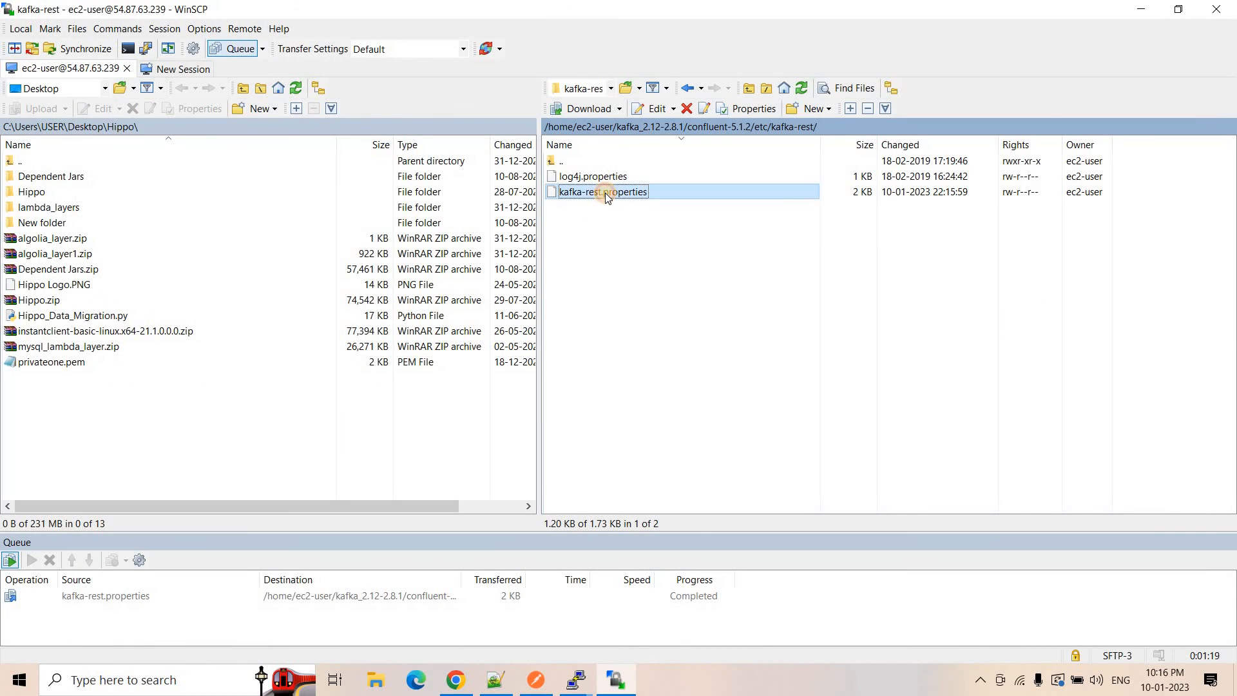
pyautogui.doubleClick(605, 192)
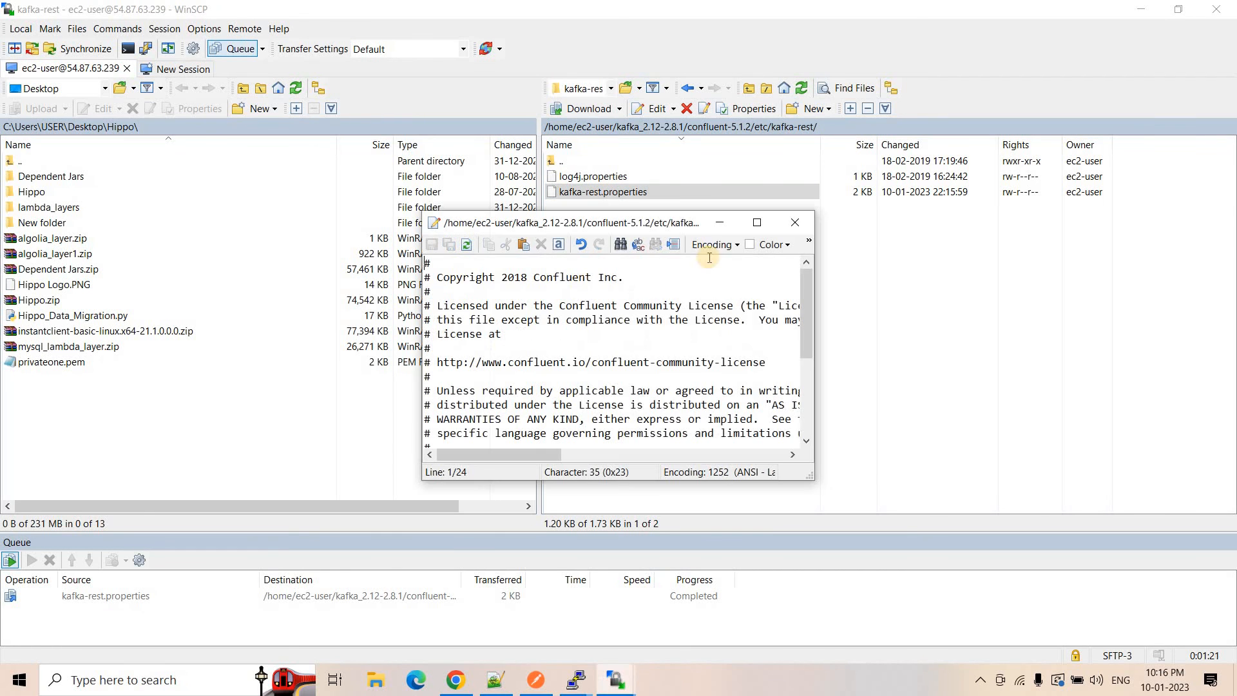
pyautogui.click(757, 223)
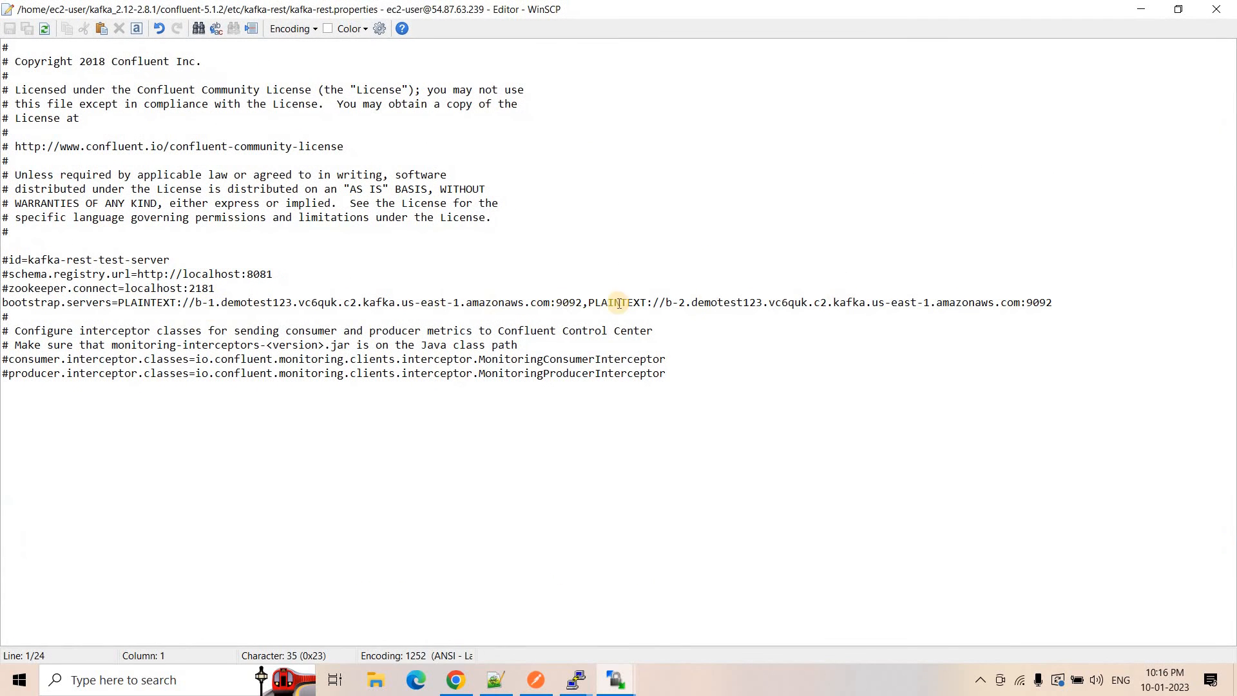
# Step: Close the properties editor, switch to the AWS console in Chrome and open the kafkaclient instance's security group launch-wizard-48
pyautogui.click(1216, 9)
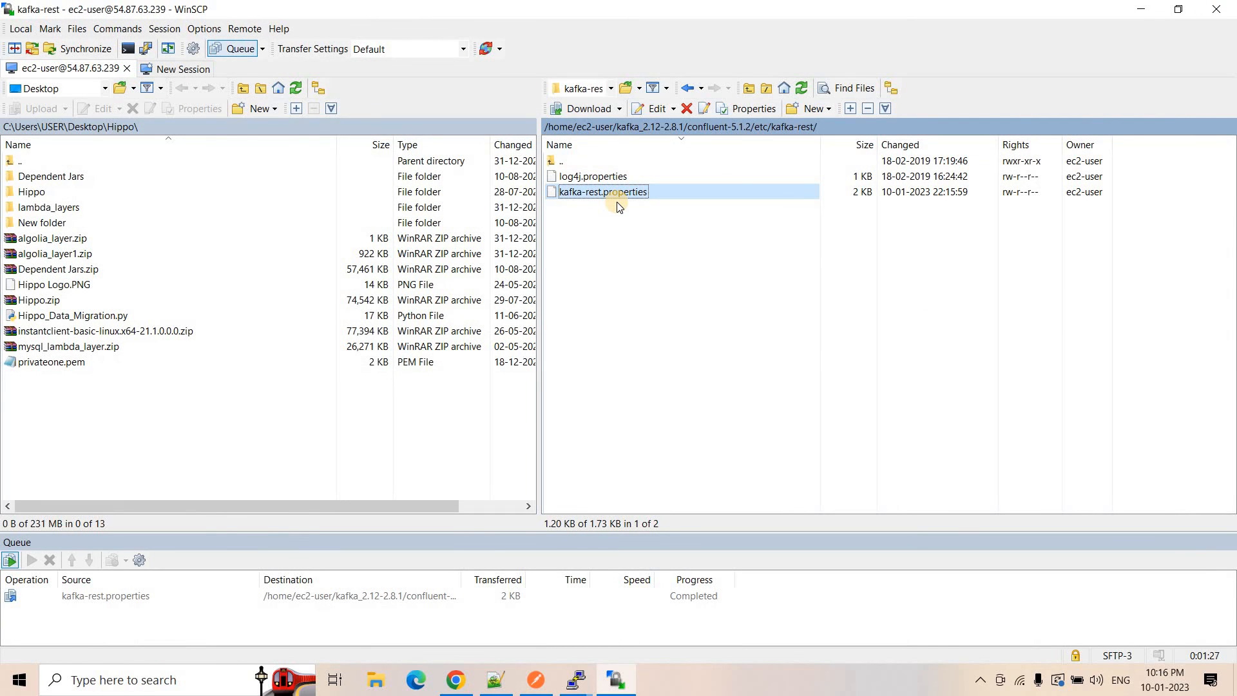
pyautogui.click(458, 687)
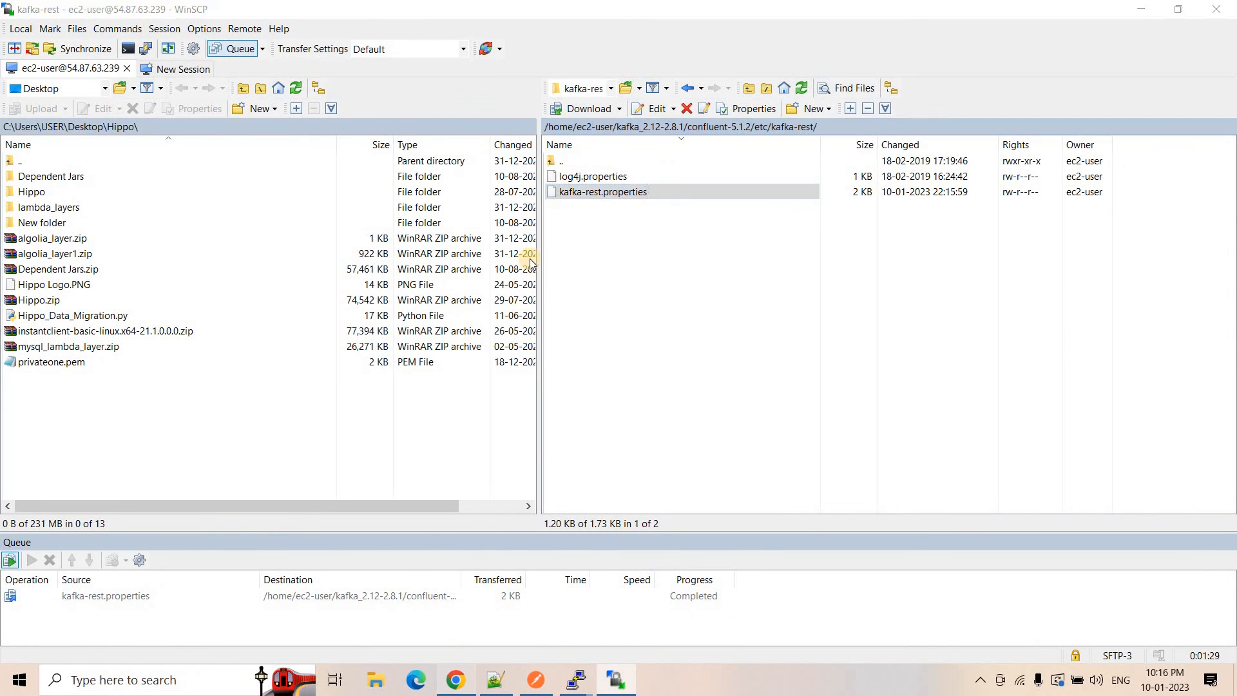
pyautogui.click(325, 546)
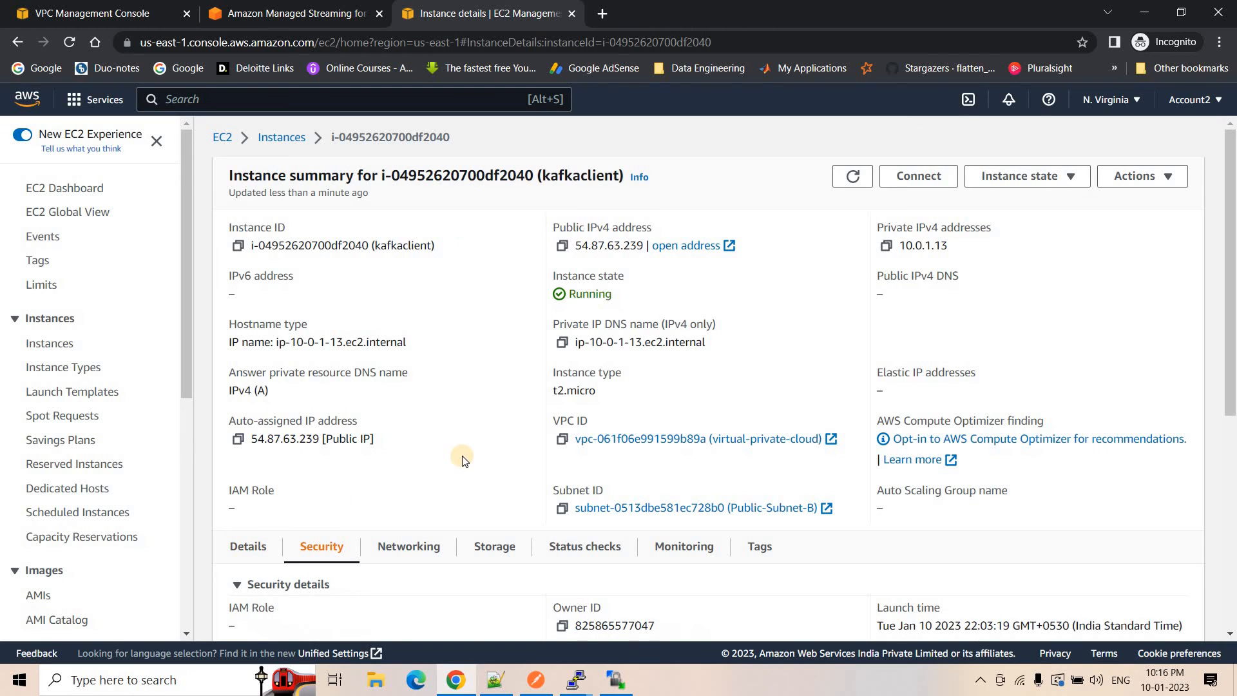
pyautogui.scroll(-4, 461, 456)
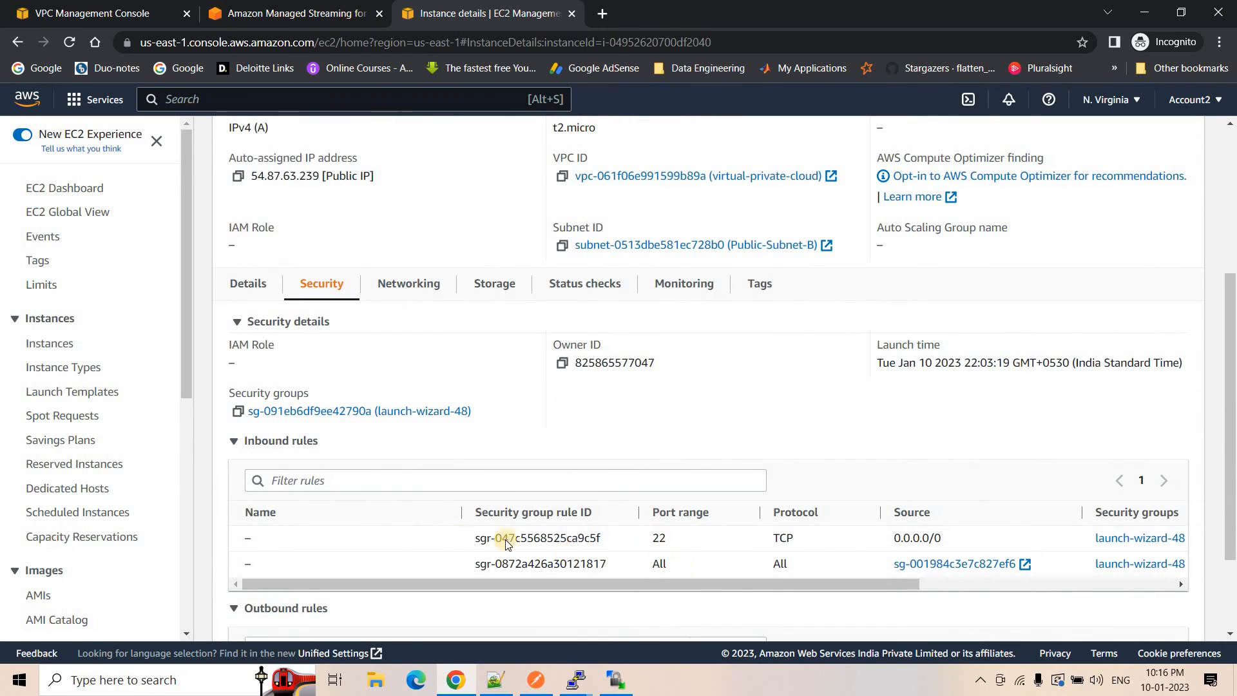
pyautogui.scroll(-2, 378, 511)
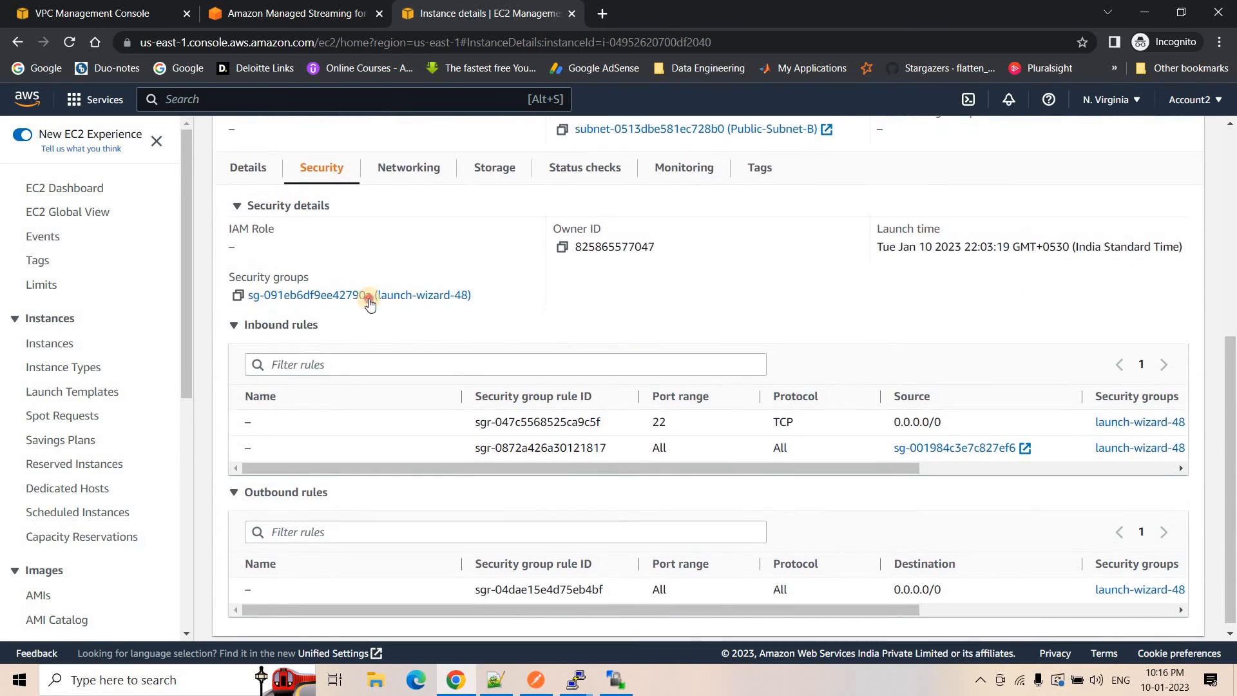
pyautogui.click(380, 288)
pyautogui.scroll(-3, 551, 519)
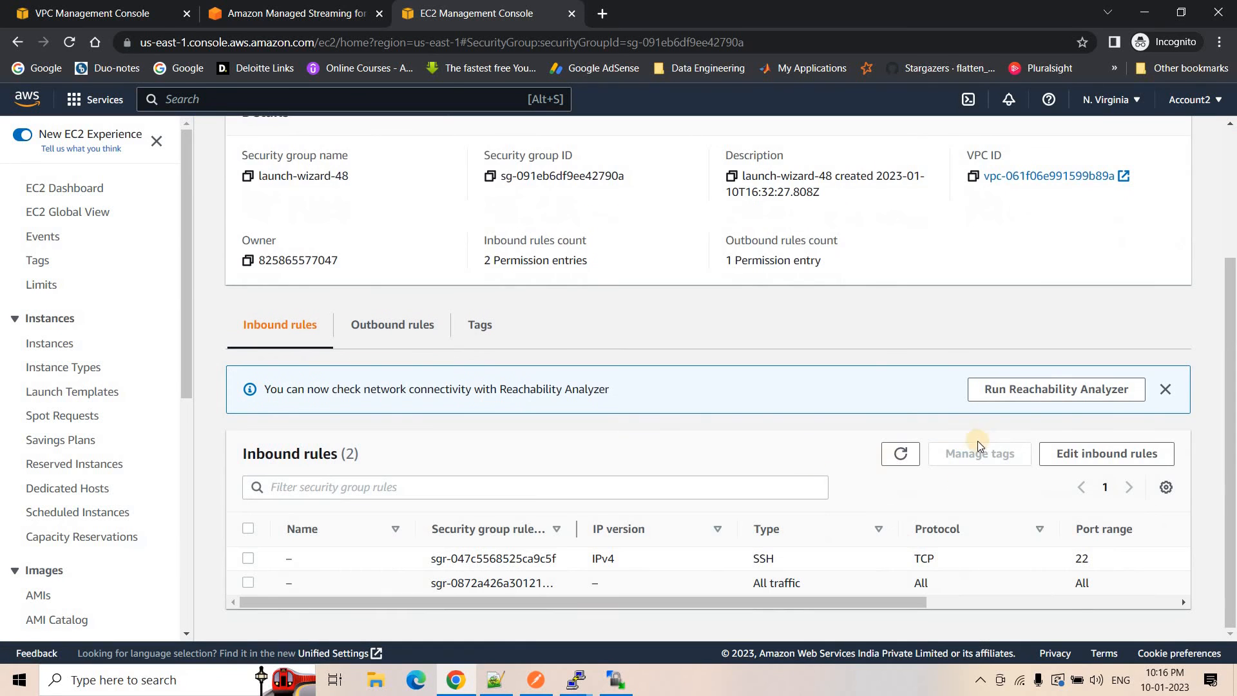
# Step: Add an inbound rule allowing All traffic from anywhere (0.0.0.0/0) to the security group and save the rules
pyautogui.click(1095, 453)
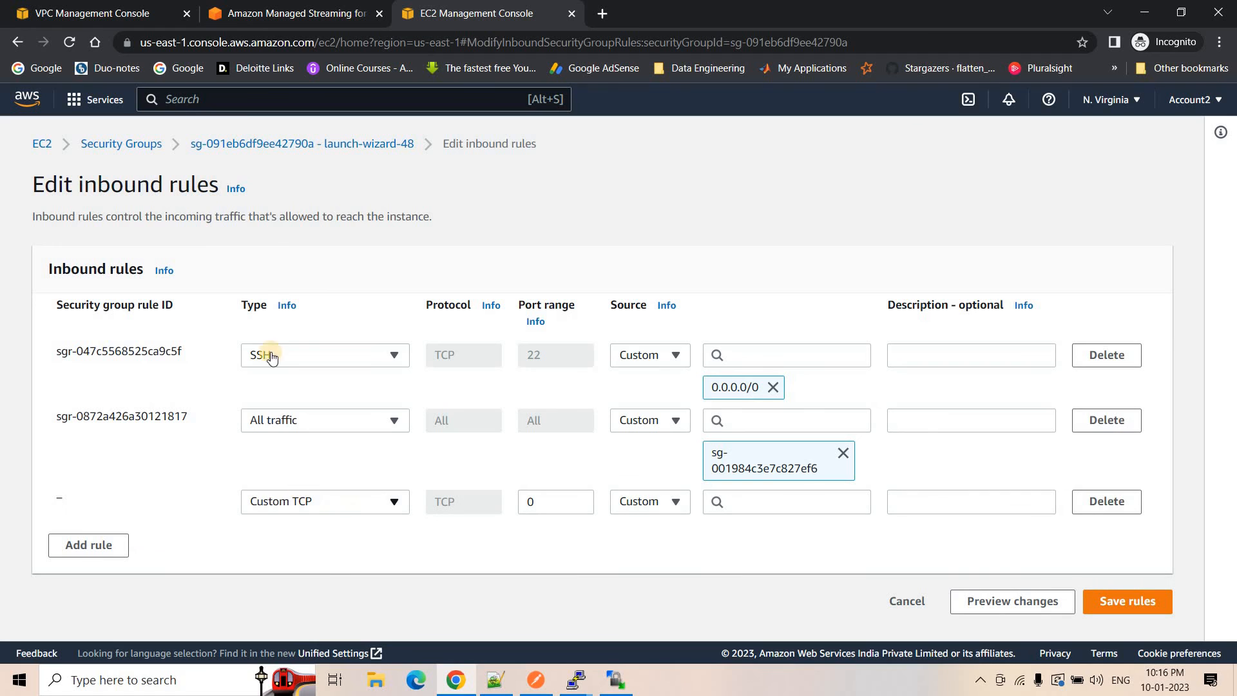
pyautogui.click(322, 501)
pyautogui.click(284, 287)
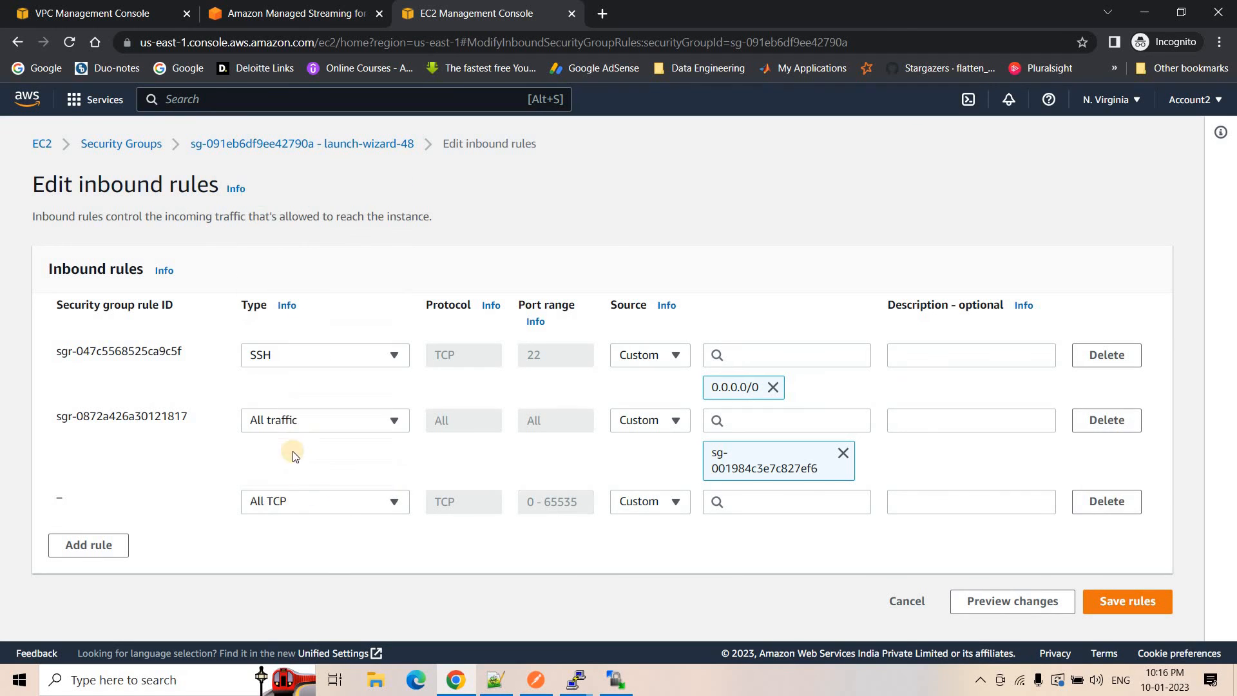
pyautogui.click(288, 493)
pyautogui.click(304, 378)
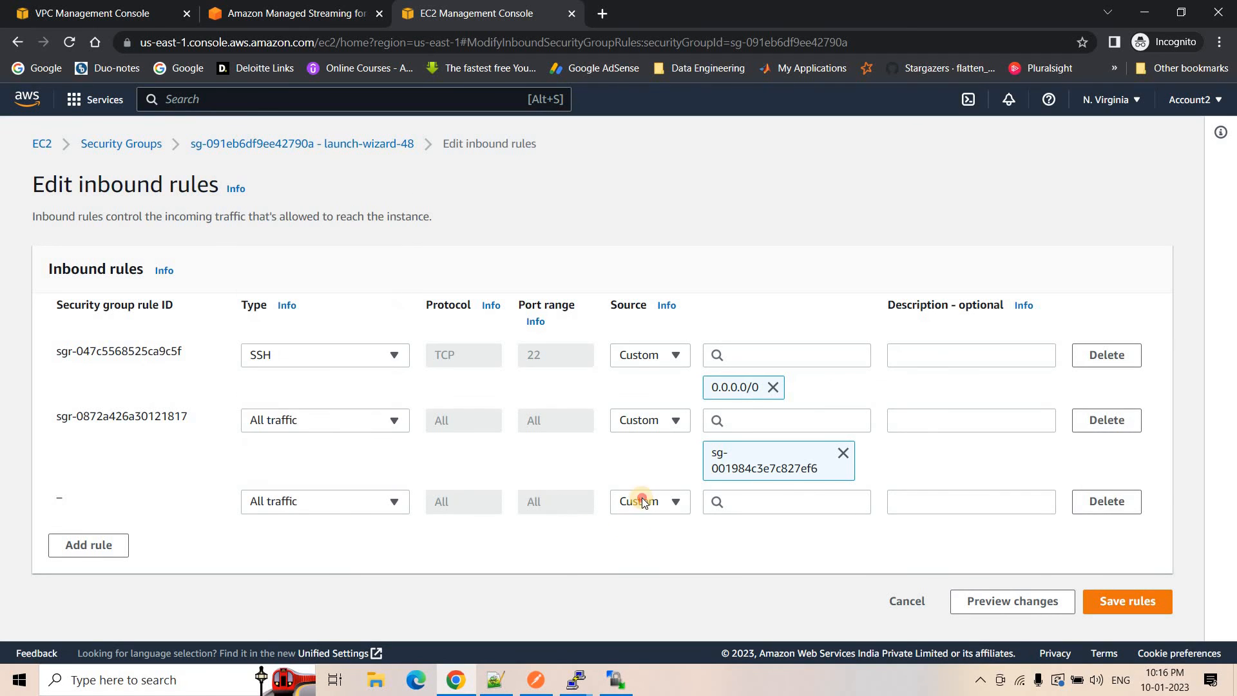
pyautogui.click(636, 501)
pyautogui.click(647, 406)
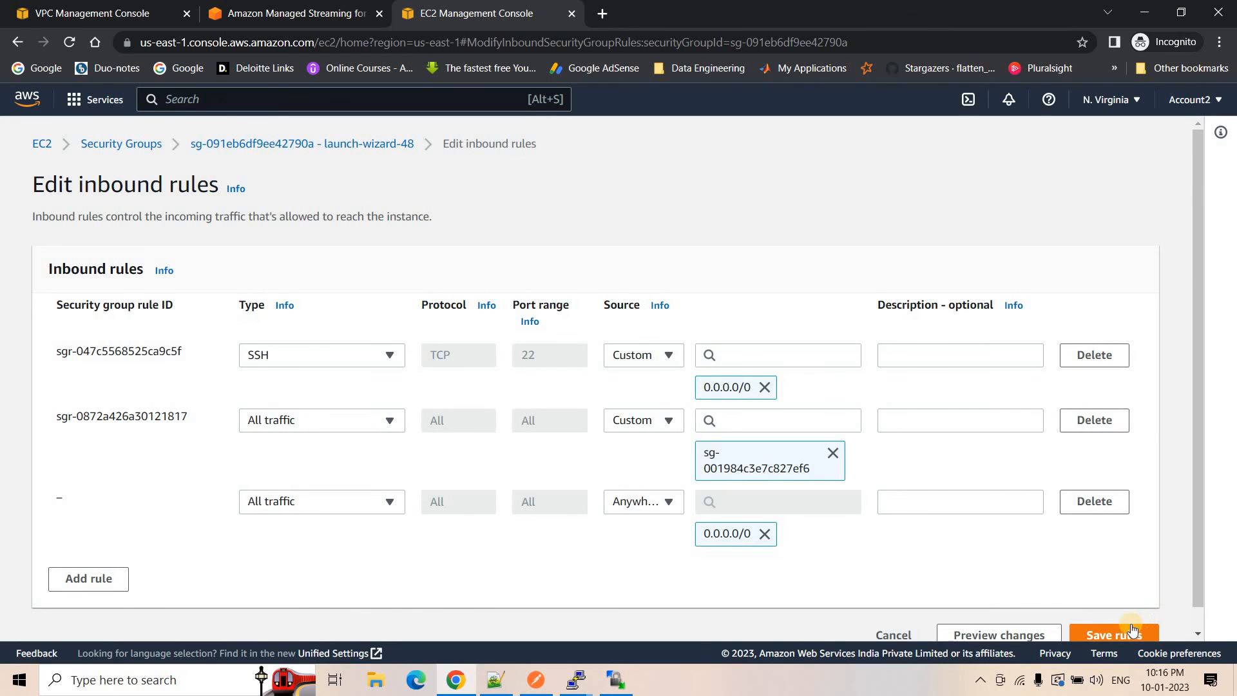
pyautogui.scroll(-1, 1125, 625)
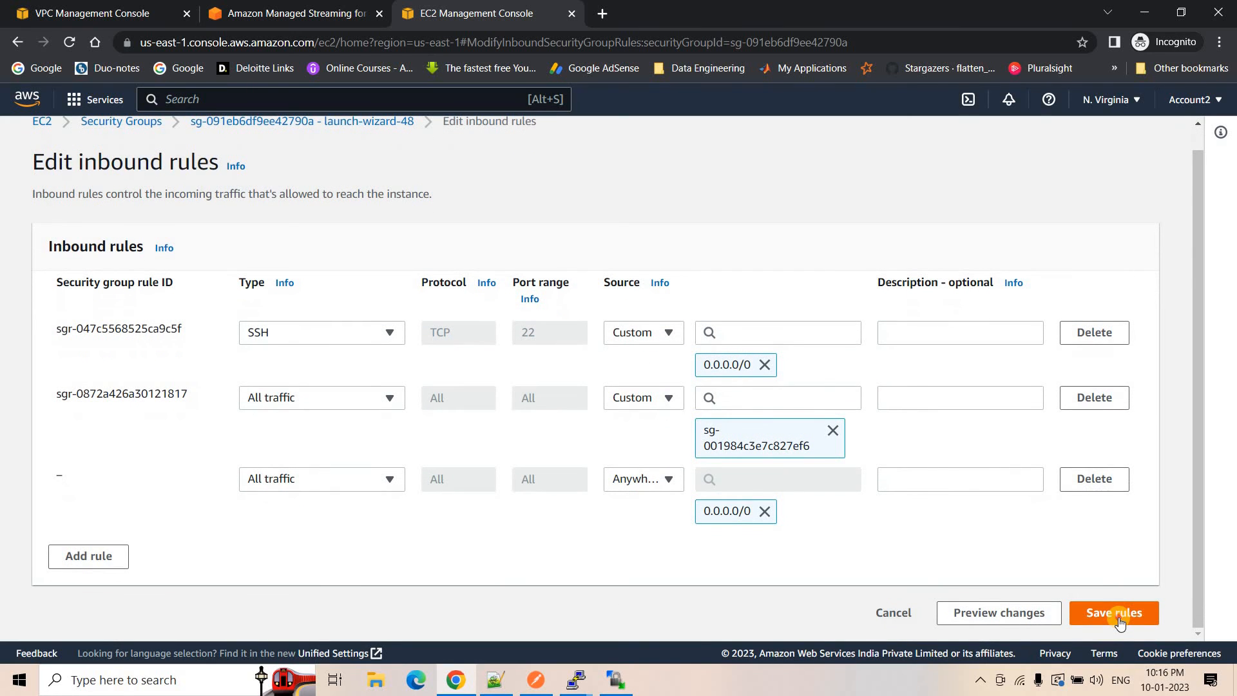
pyautogui.click(1119, 617)
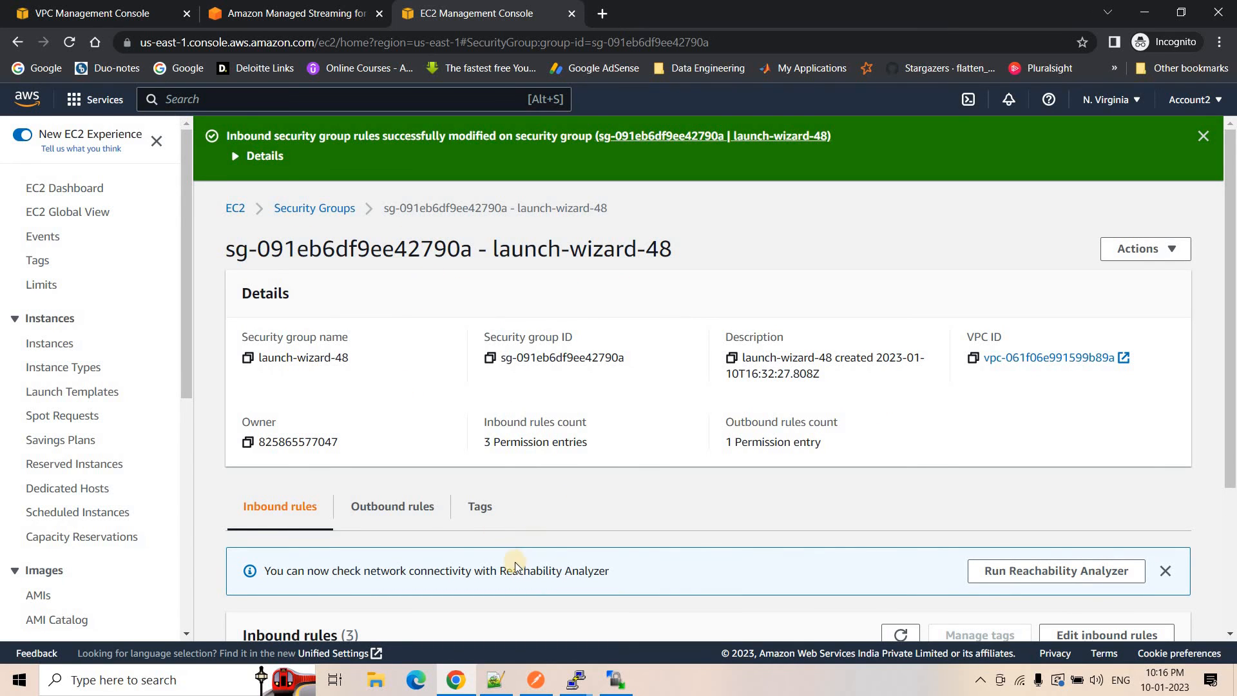
pyautogui.scroll(-1, 500, 470)
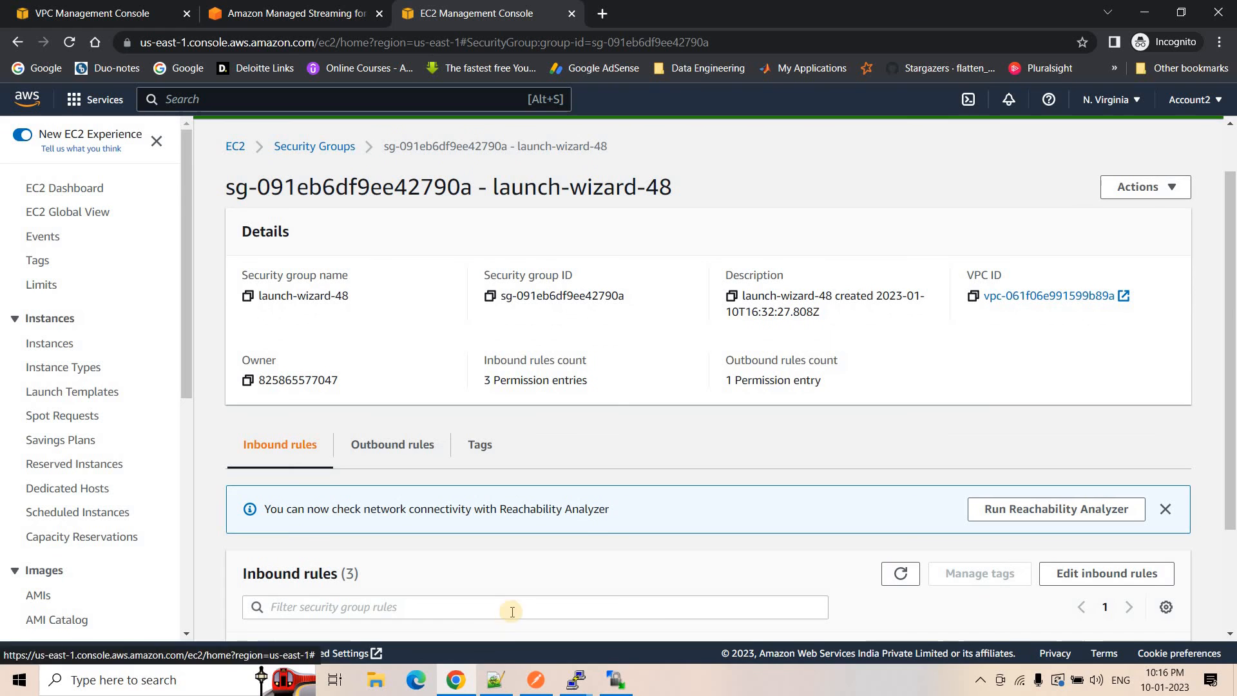
# Step: In the Notepad++ notes, change the base of both paths in the kafka-rest-start command to /home/ec2-user/kafka_2.12-2.8.1/confluent-5.1.2
pyautogui.click(496, 679)
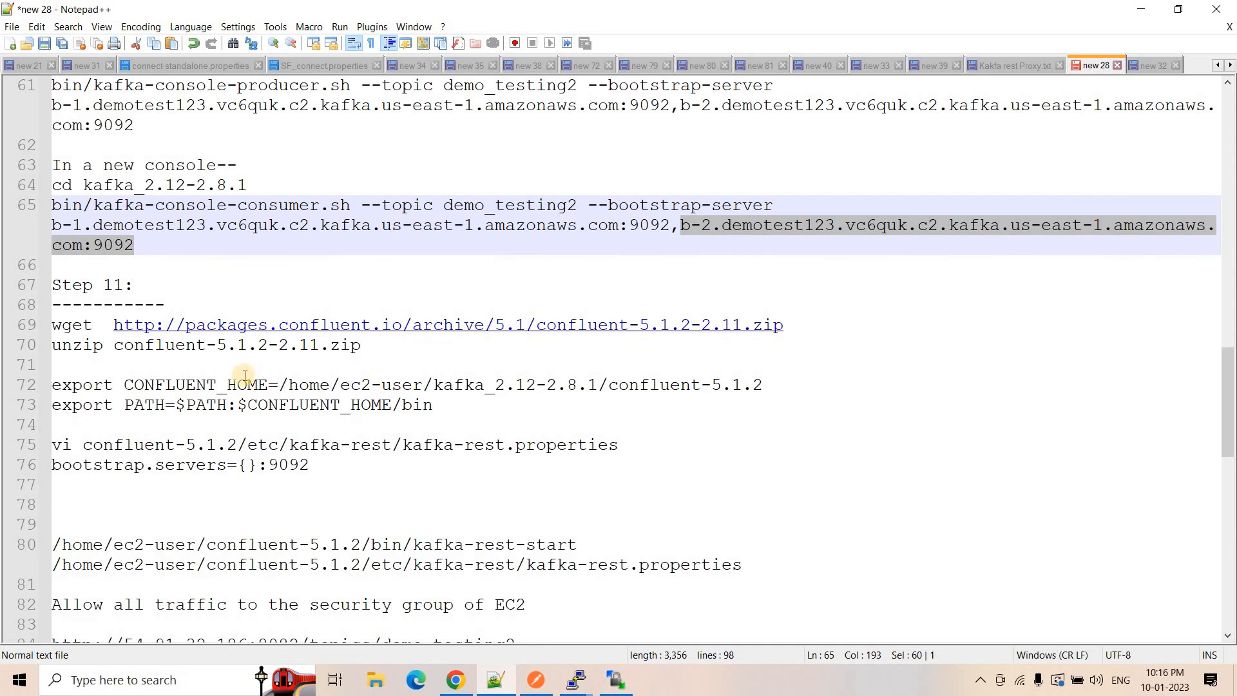
pyautogui.scroll(-1, 380, 514)
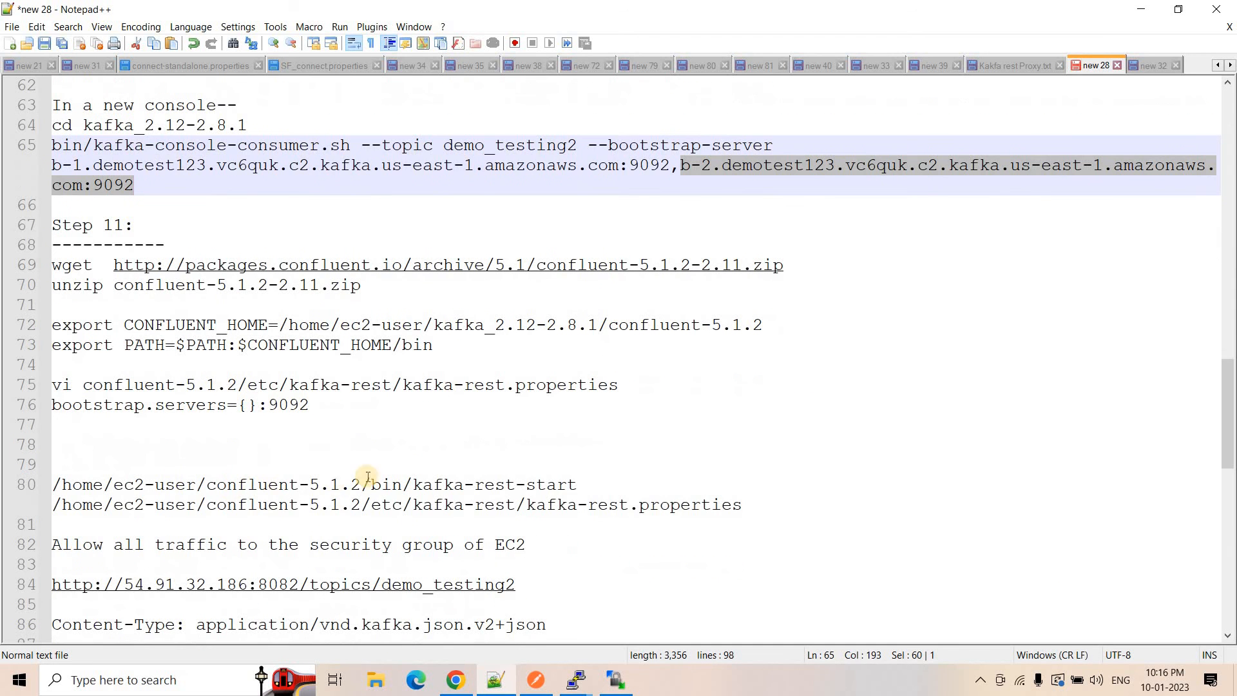
pyautogui.moveTo(587, 484); pyautogui.dragTo(407, 485)
pyautogui.click(289, 485)
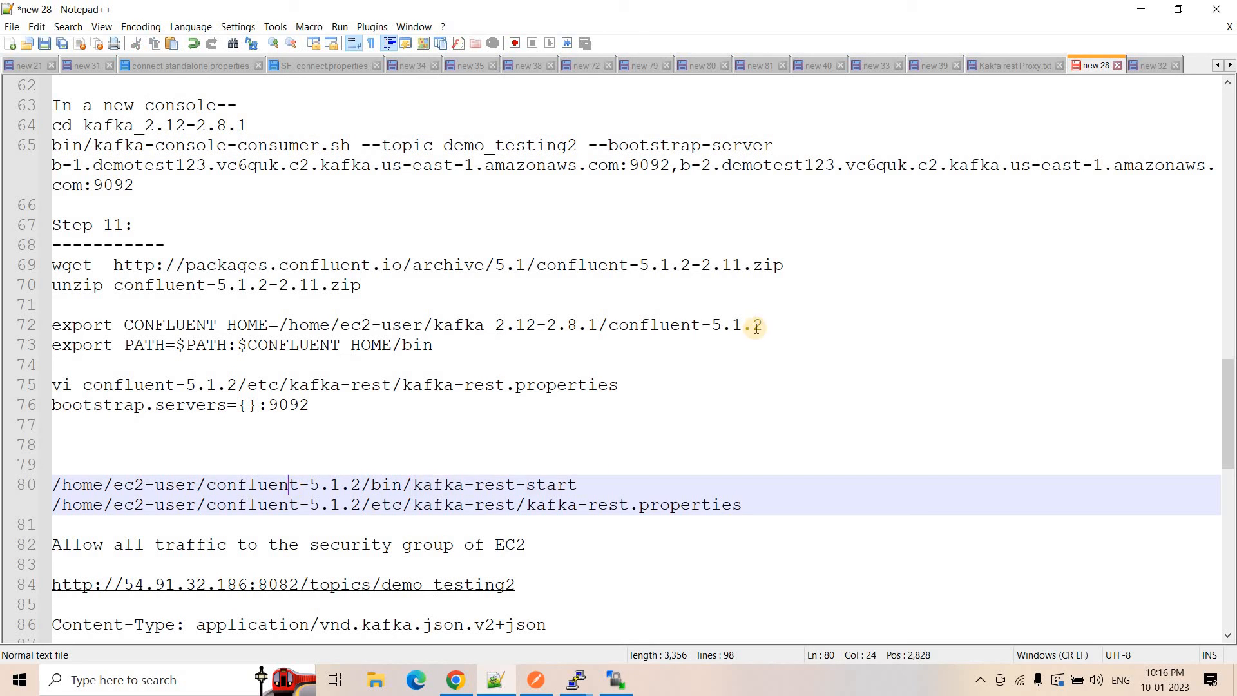
pyautogui.moveTo(764, 324); pyautogui.dragTo(283, 325)
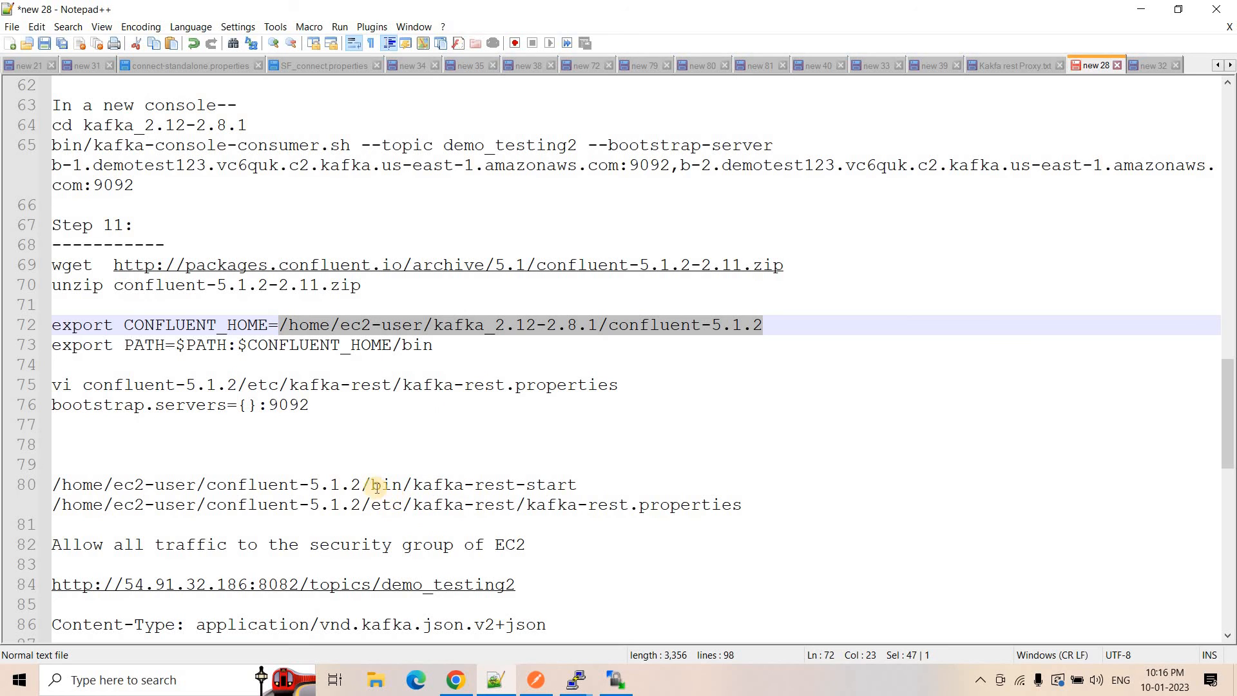
pyautogui.moveTo(361, 487); pyautogui.dragTo(45, 488)
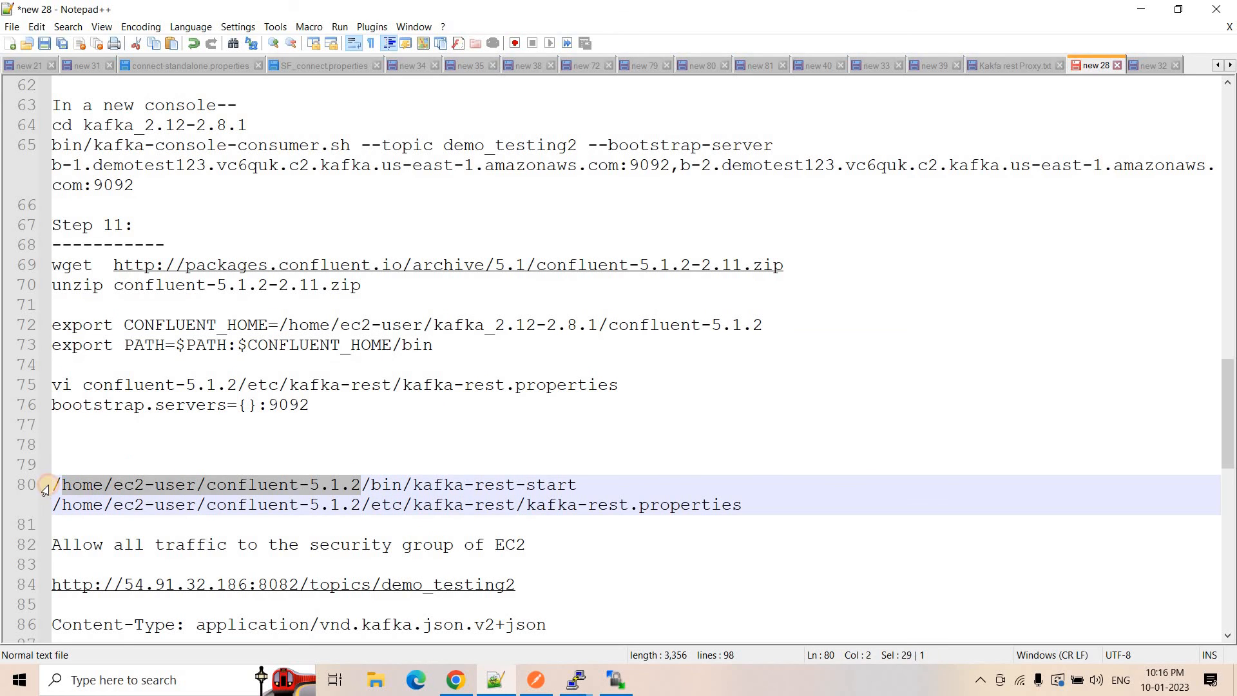
pyautogui.write('/home/ec2-user/kafka_2.12-2.8.1/confluent-5.1.2')
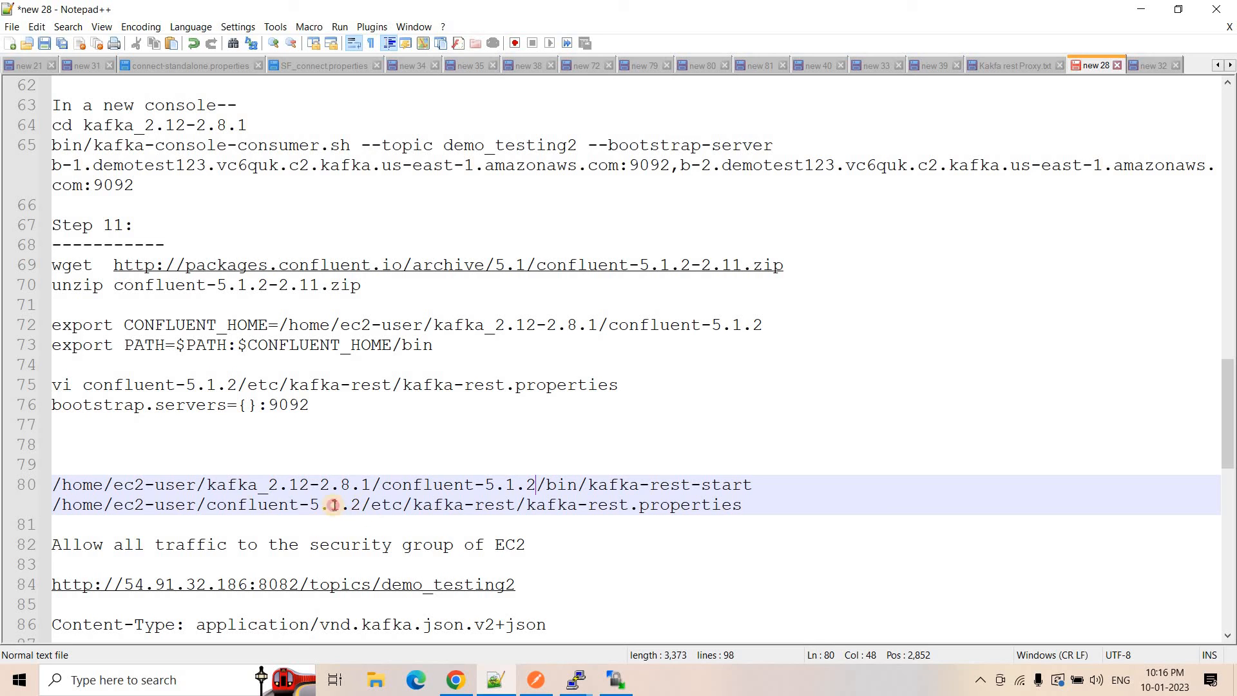
pyautogui.moveTo(362, 504); pyautogui.dragTo(46, 505)
pyautogui.write('/home/ec2-user/kafka_2.12-2.8.1/confluent-5.1.2')
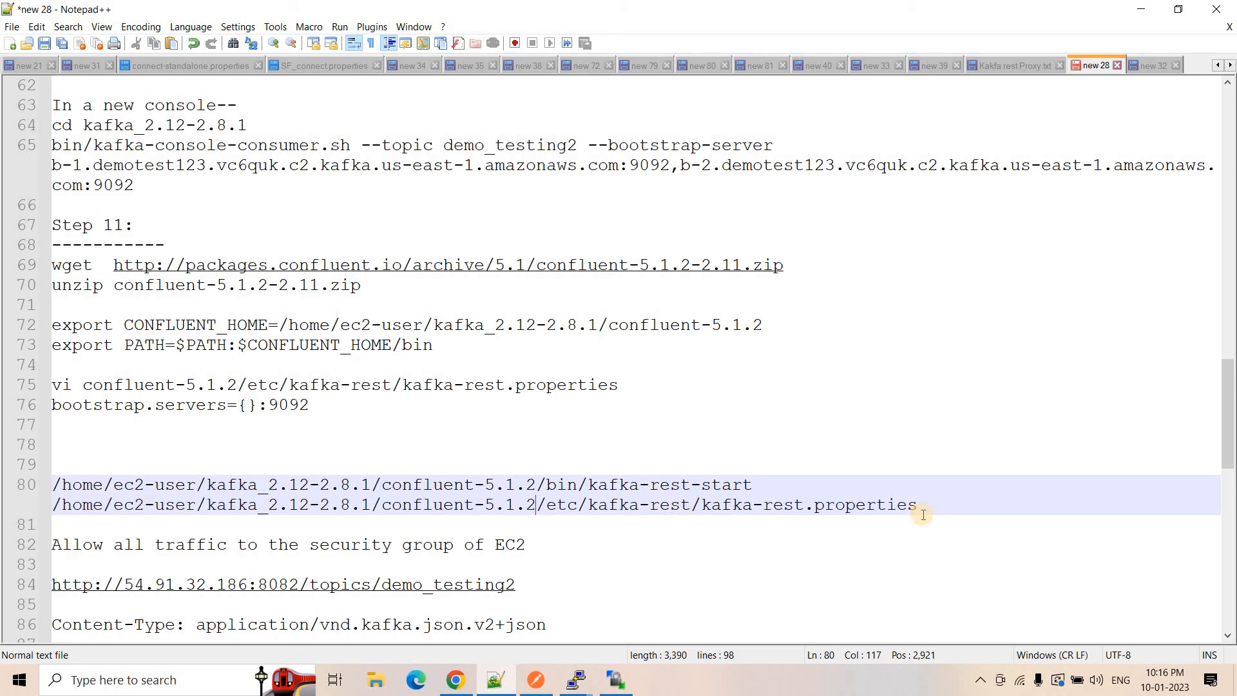
# Step: Copy the full kafka-rest-start command with its kafka-rest.properties path from the notes and run it in the PuTTY session
pyautogui.moveTo(925, 511); pyautogui.dragTo(701, 513)
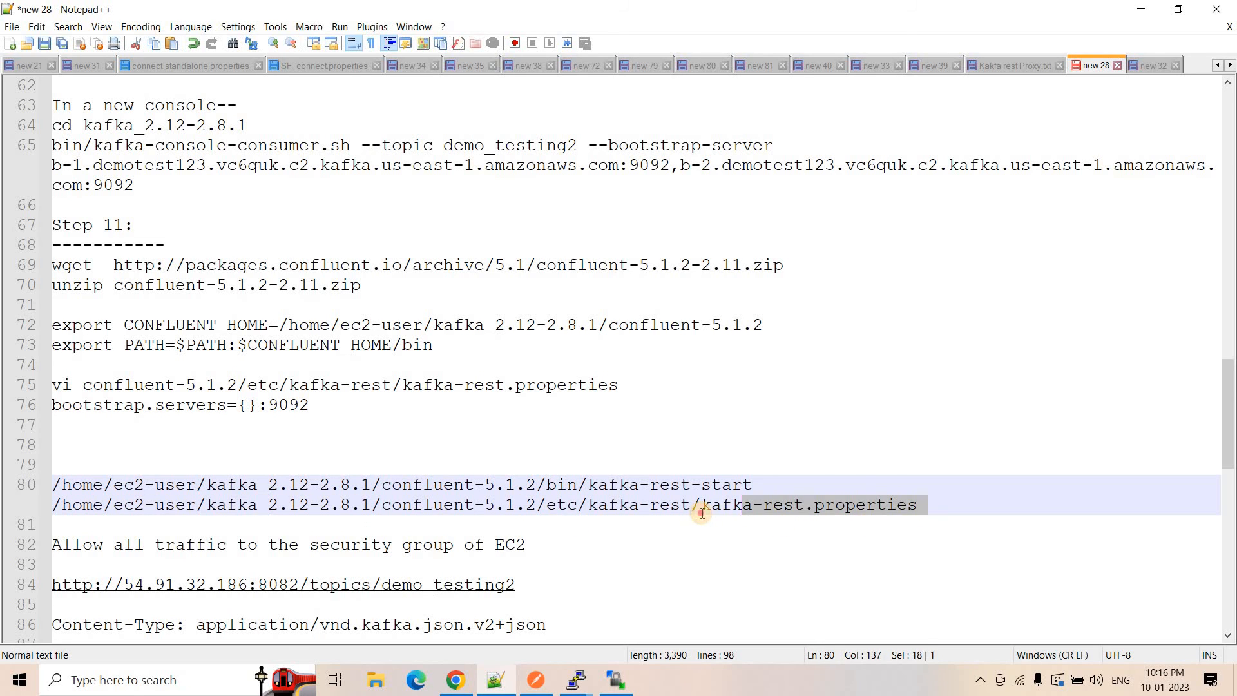
pyautogui.click(955, 509)
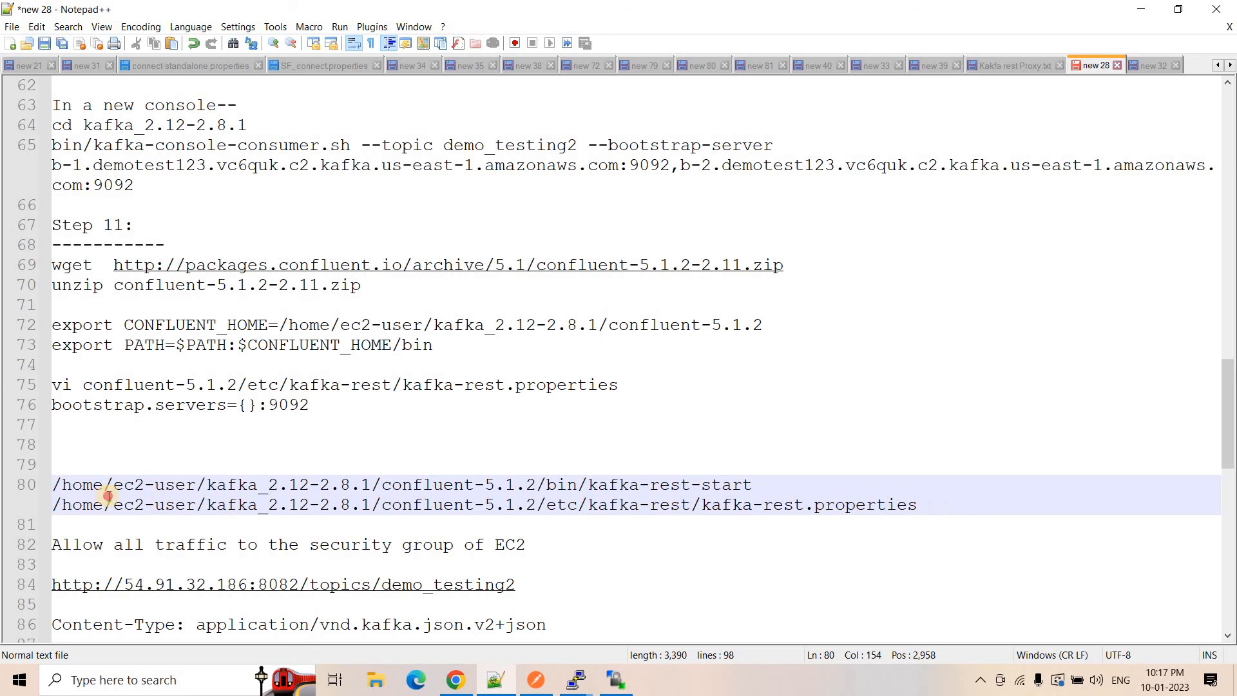
pyautogui.moveTo(108, 496); pyautogui.dragTo(53, 484)
pyautogui.hotkey('ctrl', 'c')
pyautogui.click(574, 680)
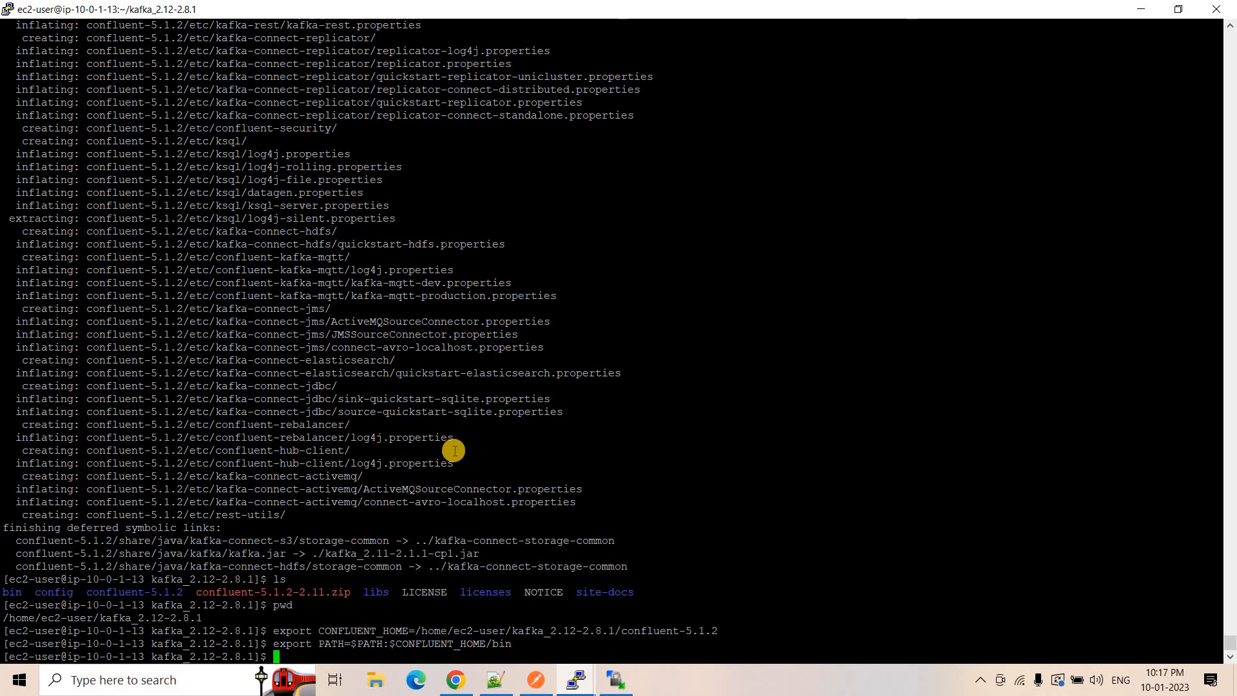
pyautogui.rightClick(454, 450)
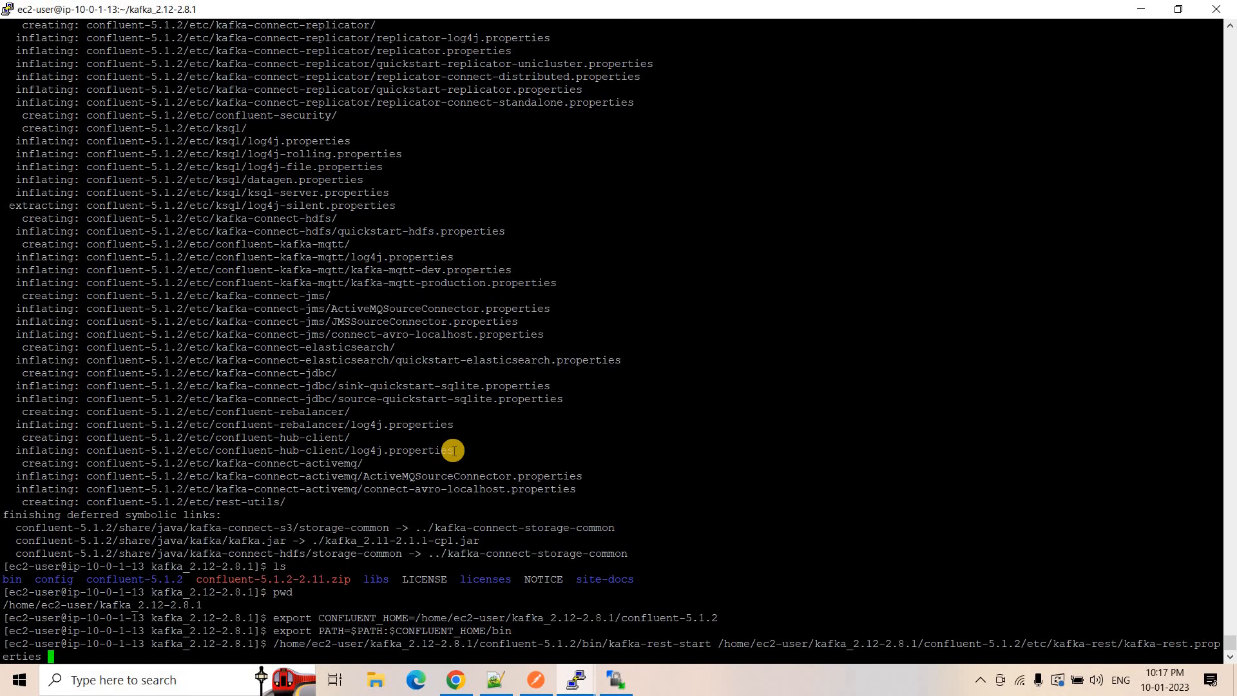
pyautogui.press('Return')
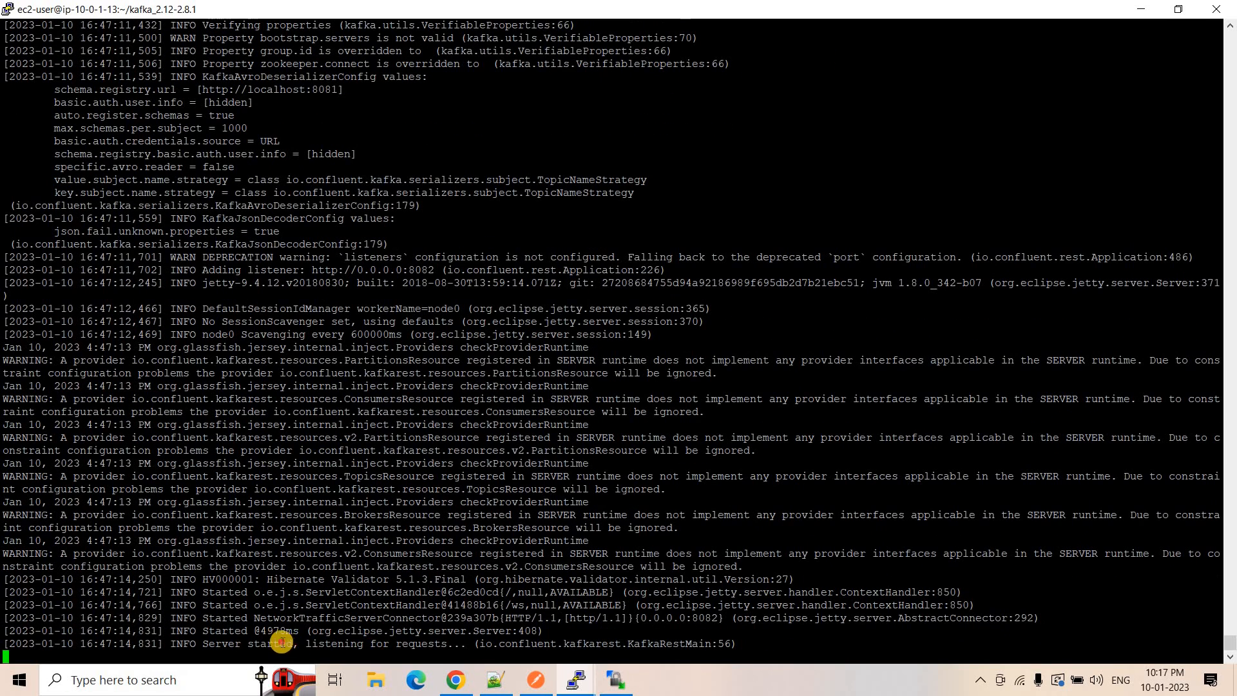
pyautogui.moveTo(281, 643); pyautogui.dragTo(459, 643)
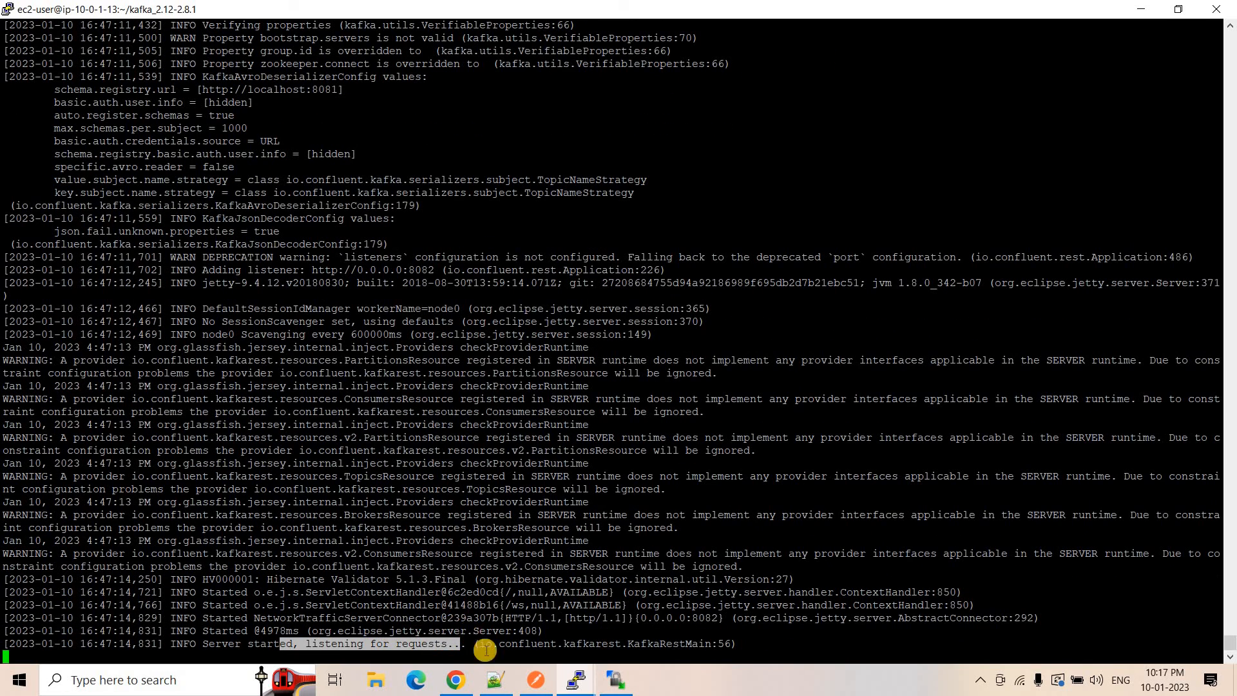
# Step: Return to the Notepad++ notes and delete the old host IP address from the port 8082 /topics/demo_testing2 URL
pyautogui.click(496, 684)
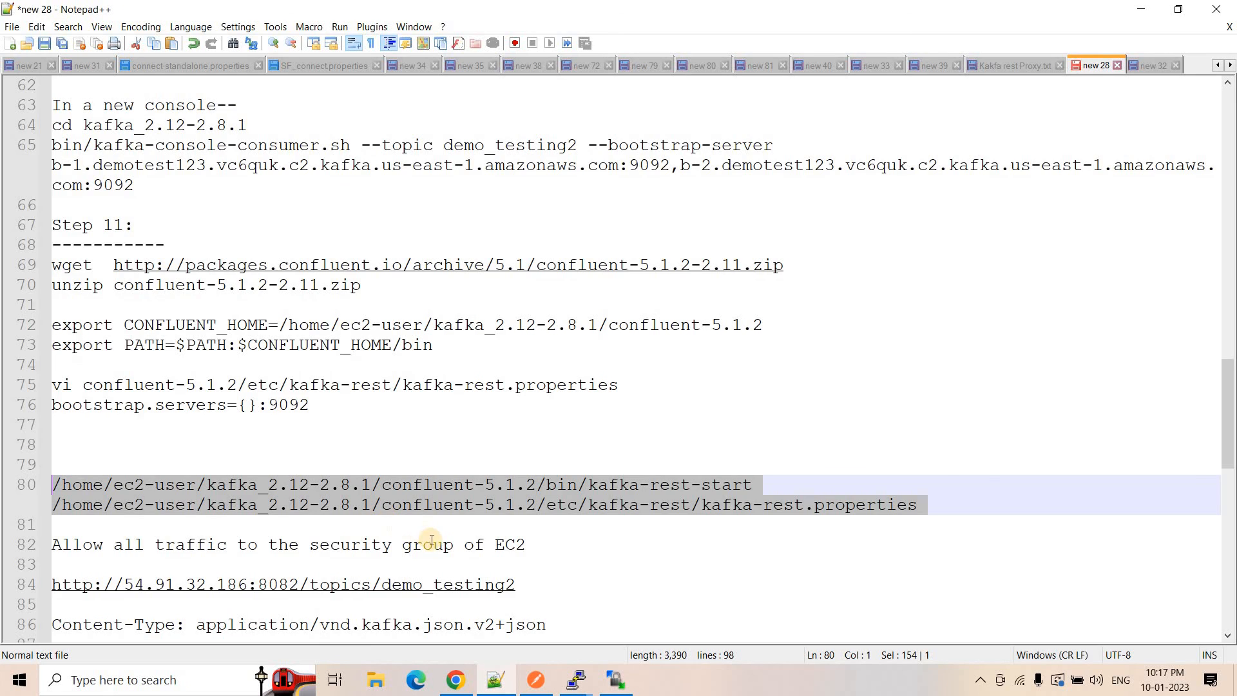
pyautogui.scroll(-3, 574, 531)
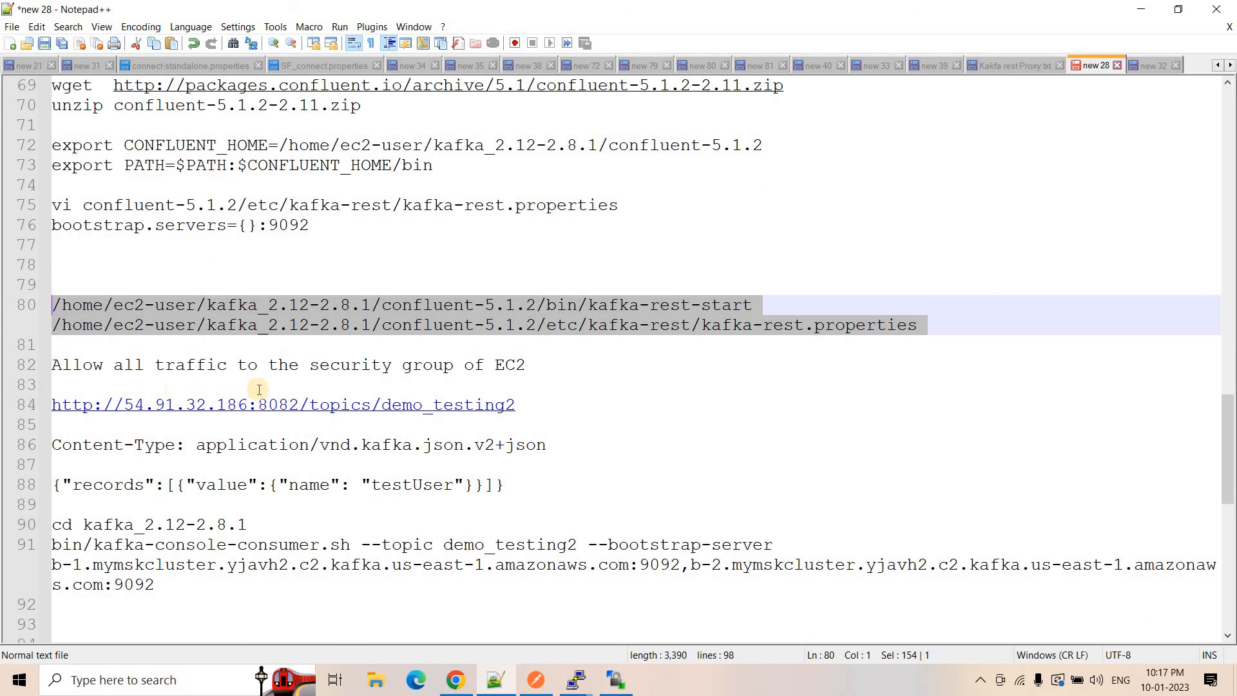
pyautogui.moveTo(580, 413); pyautogui.dragTo(29, 407)
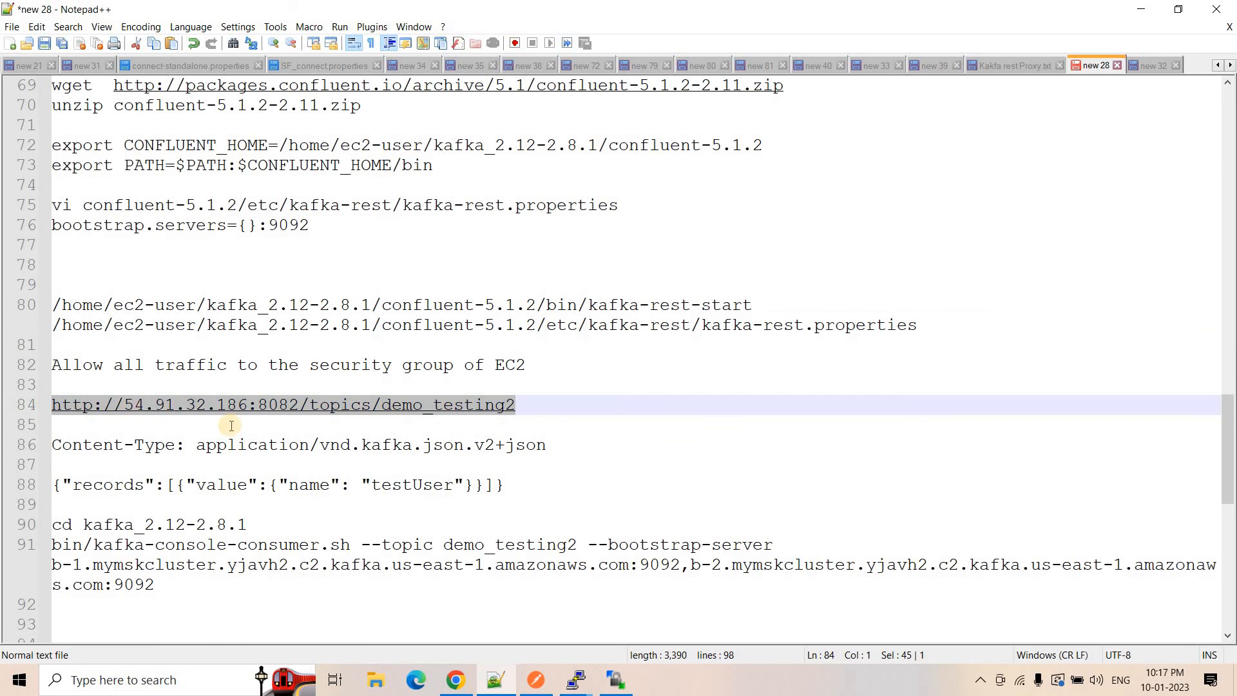
pyautogui.click(143, 406)
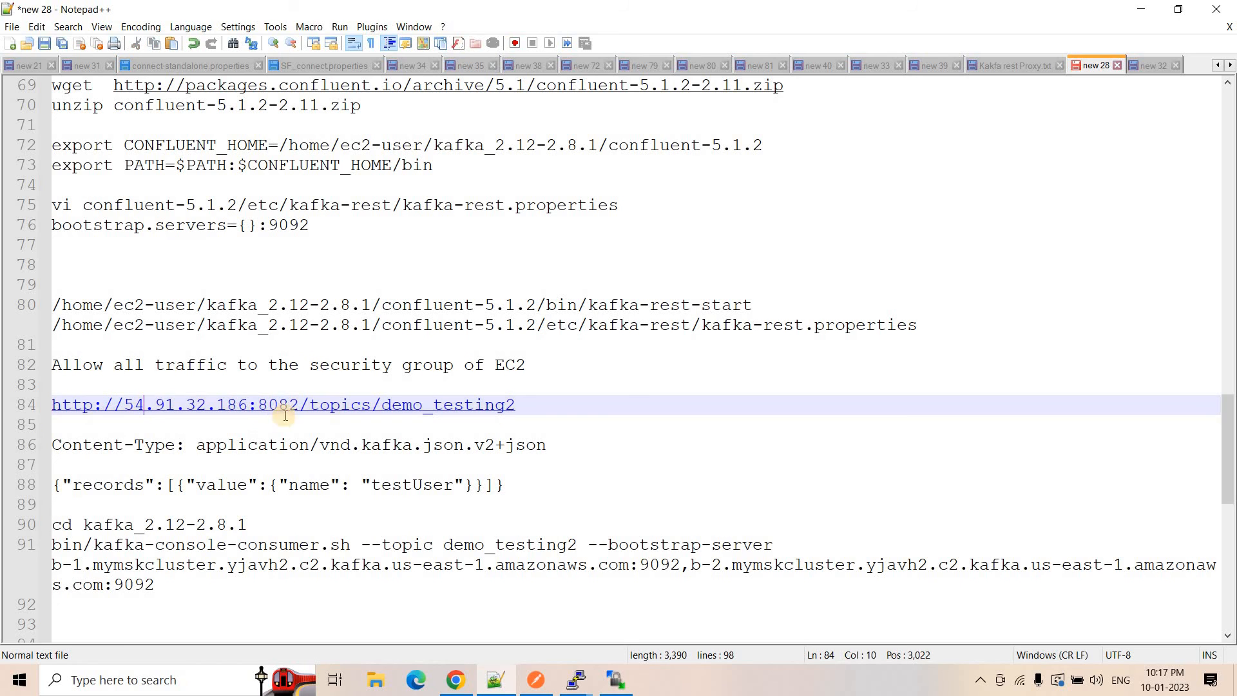
pyautogui.moveTo(247, 406); pyautogui.dragTo(125, 407)
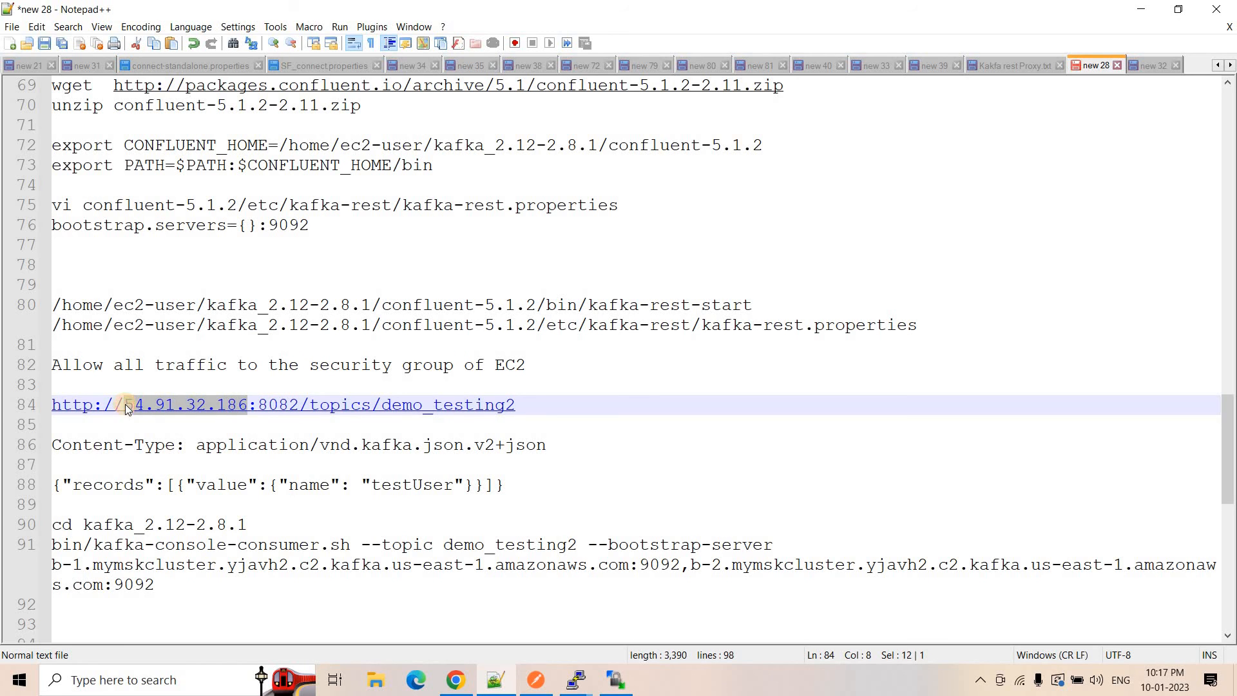
pyautogui.press('BackSpace')
# Step: Switch to the AWS console in Chrome and go from the security group to the list of running EC2 instances
pyautogui.click(476, 672)
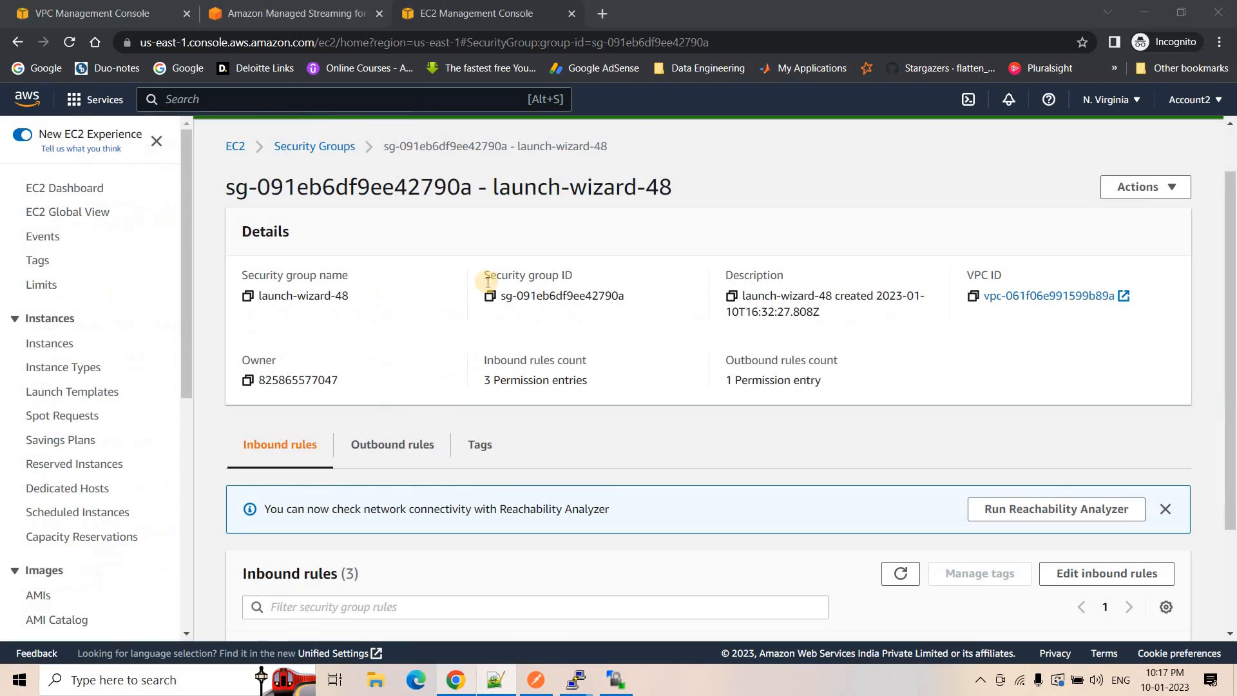
pyautogui.click(17, 42)
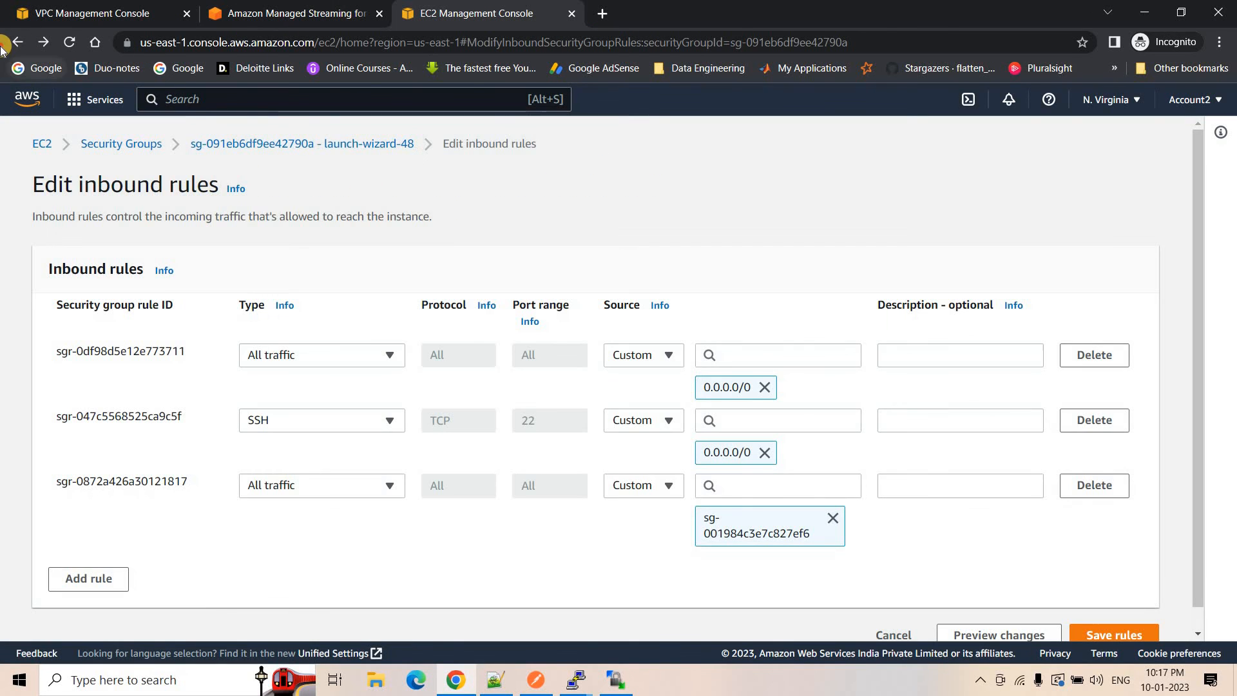
pyautogui.click(17, 42)
pyautogui.click(38, 187)
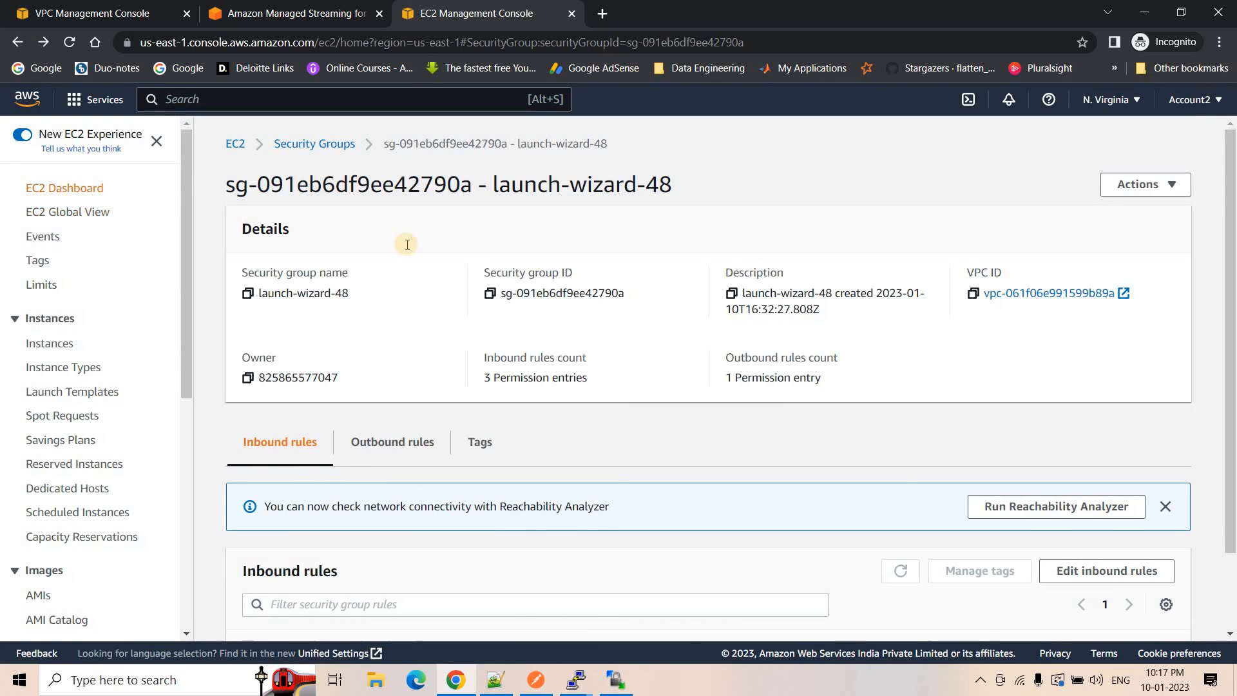
pyautogui.click(322, 270)
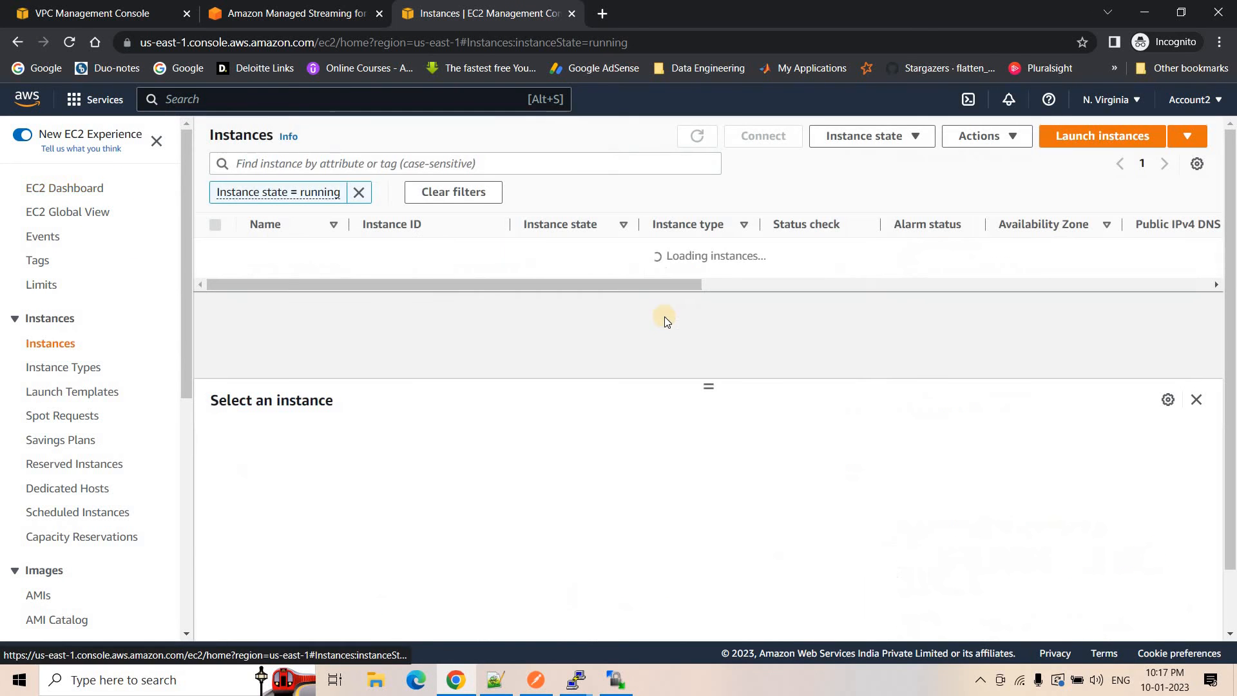
# Step: Copy the kafkaclient instance's public IPv4 address 54.87.63.239 and insert it as host of the port 8082 topic URL in the Notepad++ notes
pyautogui.click(403, 251)
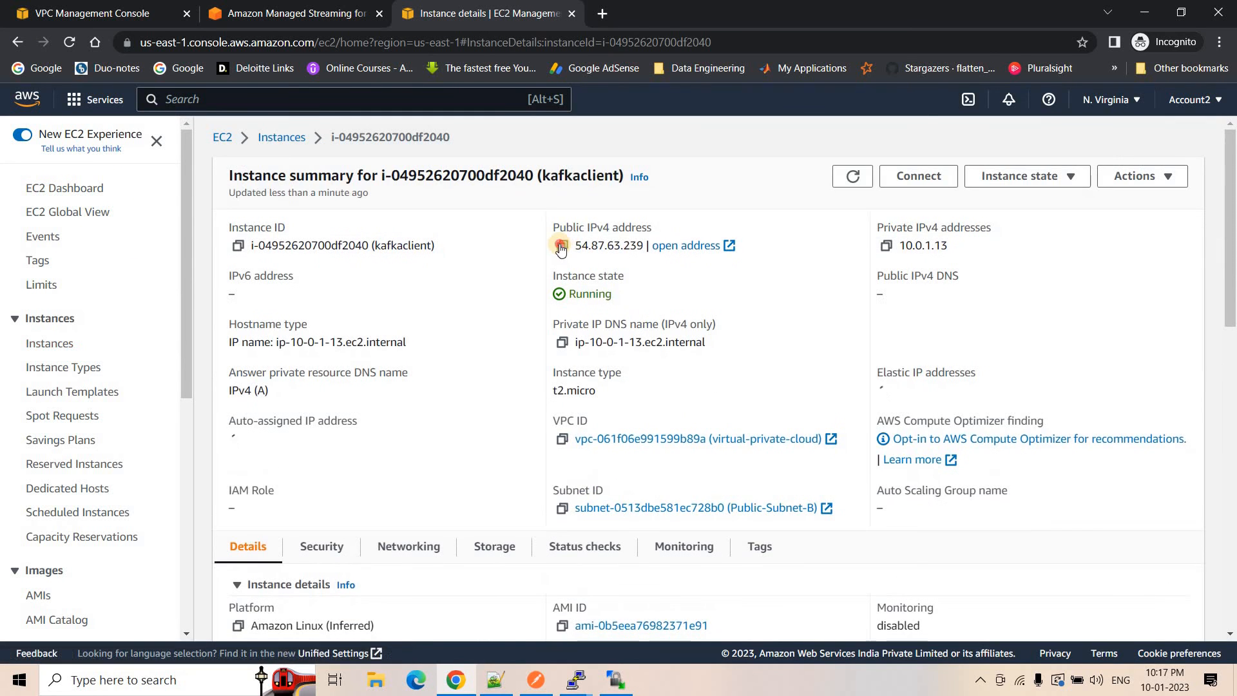
pyautogui.click(495, 679)
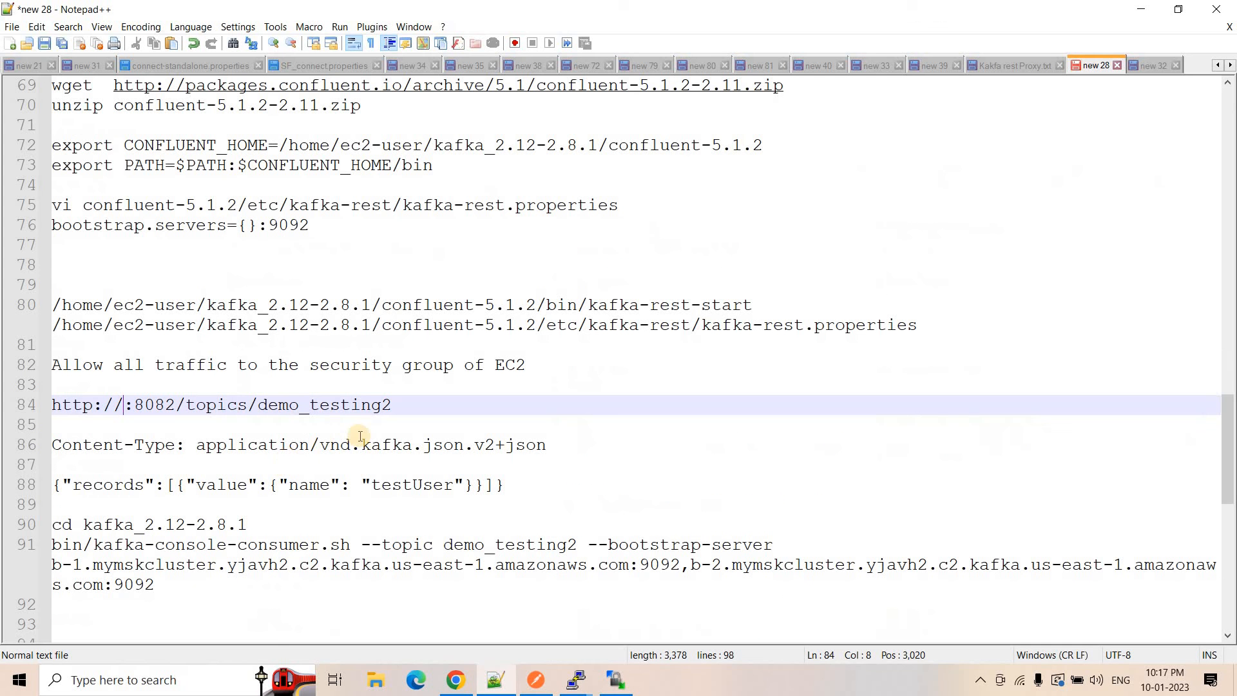
pyautogui.hotkey('ctrl', 'v')
pyautogui.press('End')
pyautogui.hotkey('shift', 'Home')
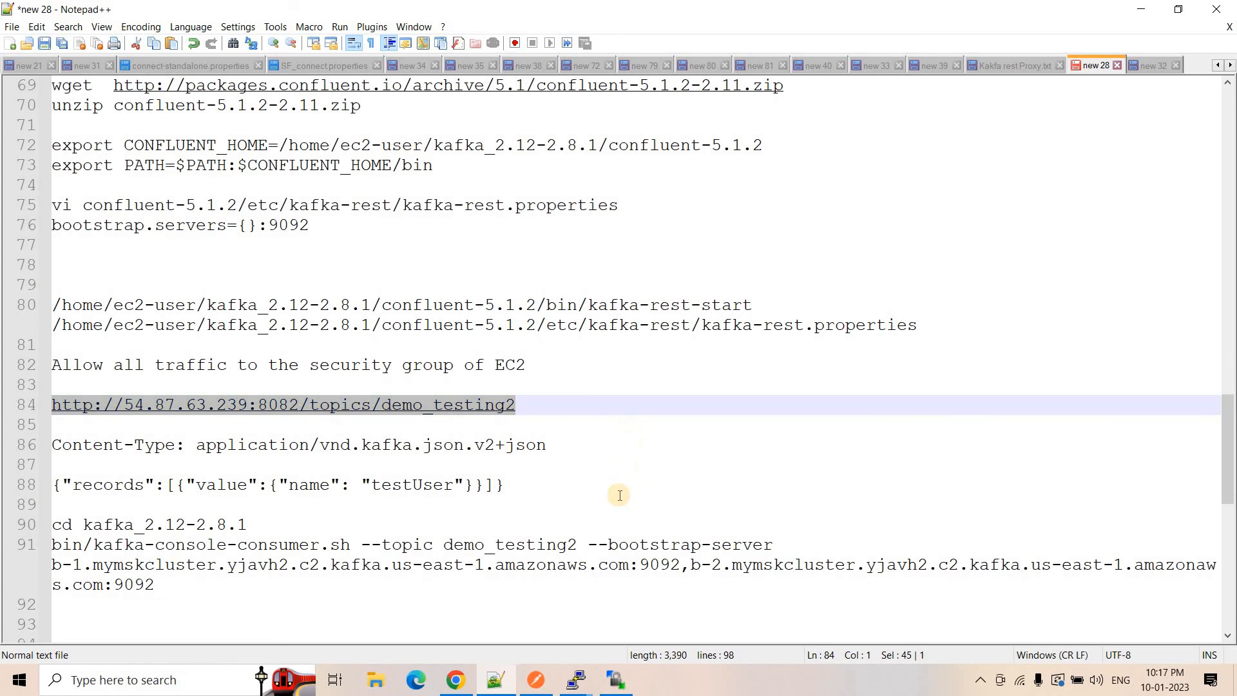
pyautogui.click(533, 681)
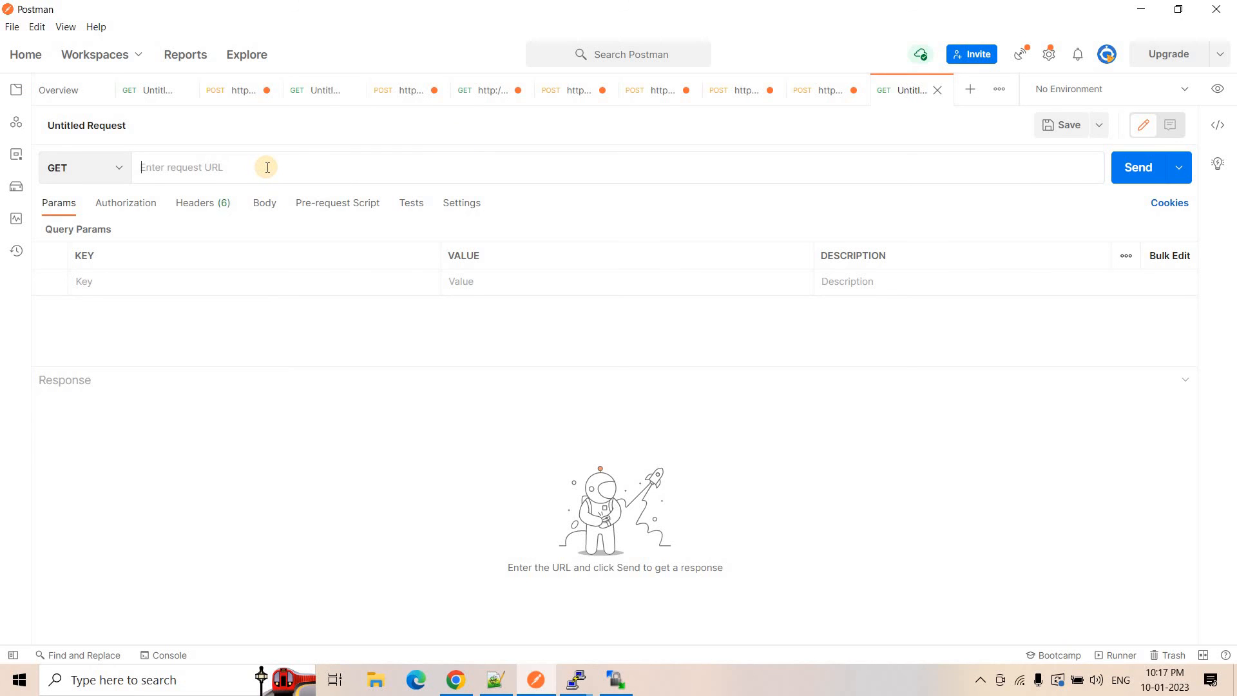
pyautogui.hotkey('ctrl', 'v')
pyautogui.click(90, 169)
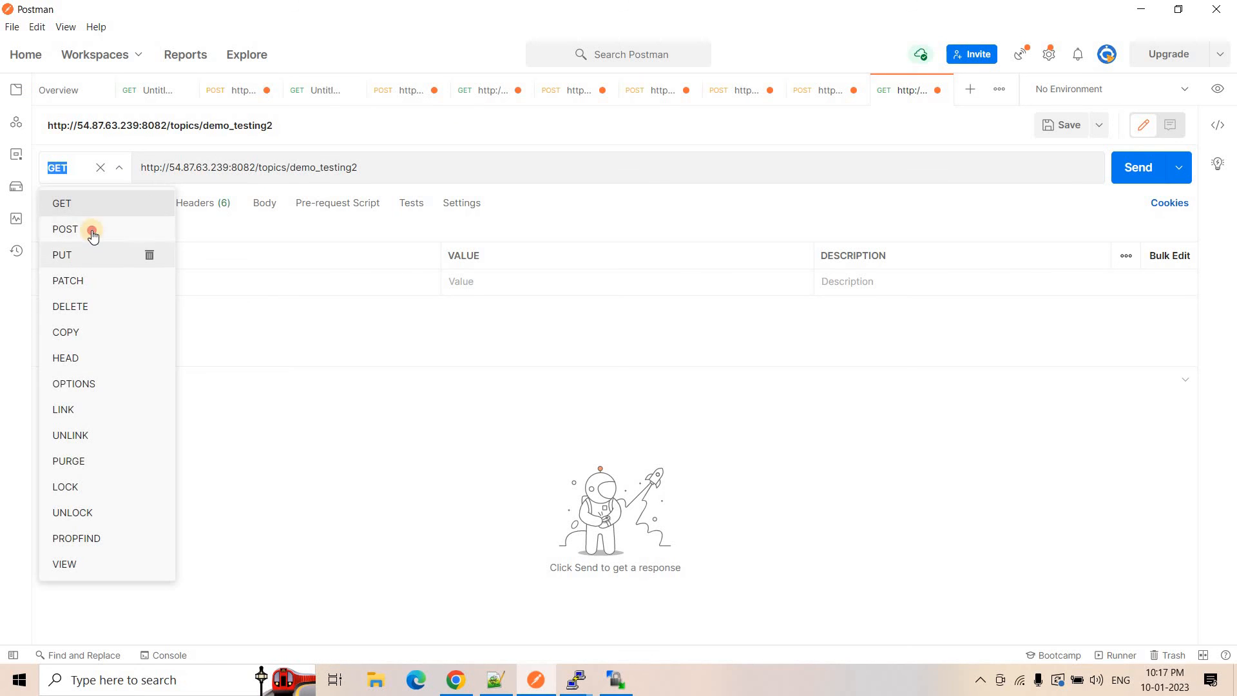
pyautogui.click(91, 232)
# Step: Copy Content-Type from the Notepad++ notes and add it as a header key in the Postman request
pyautogui.click(496, 683)
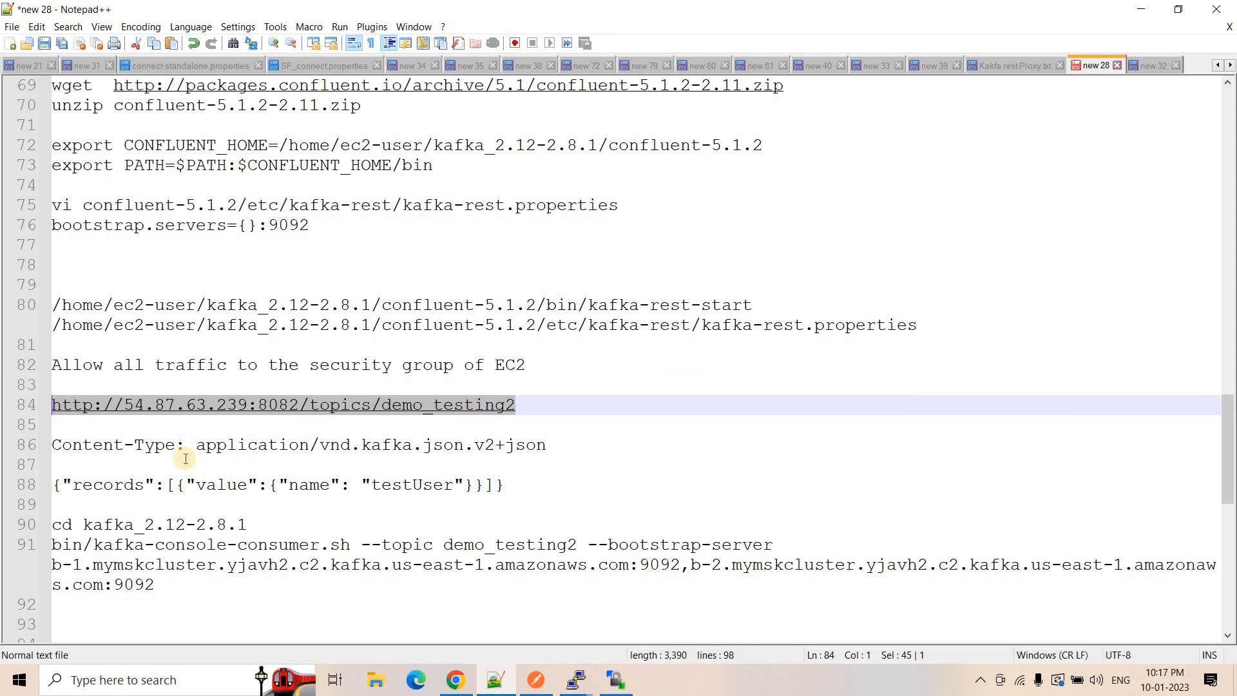
pyautogui.moveTo(185, 447); pyautogui.dragTo(133, 447)
pyautogui.moveTo(24, 449); pyautogui.dragTo(26, 449)
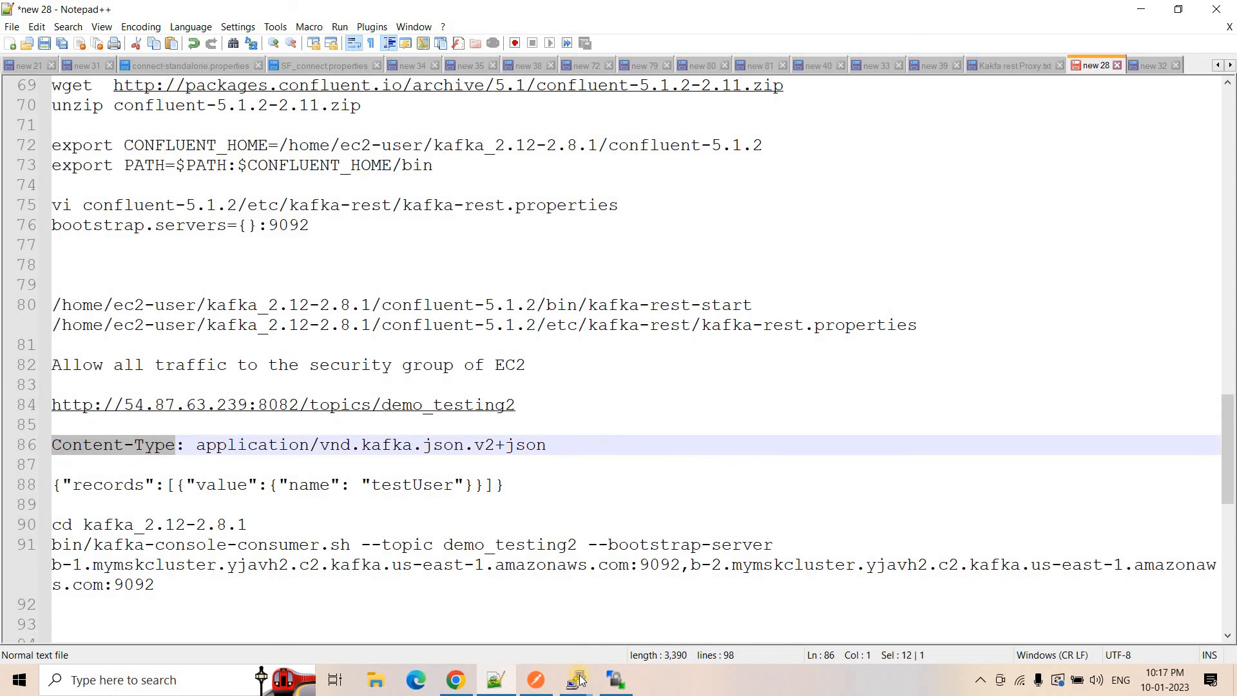
pyautogui.click(535, 679)
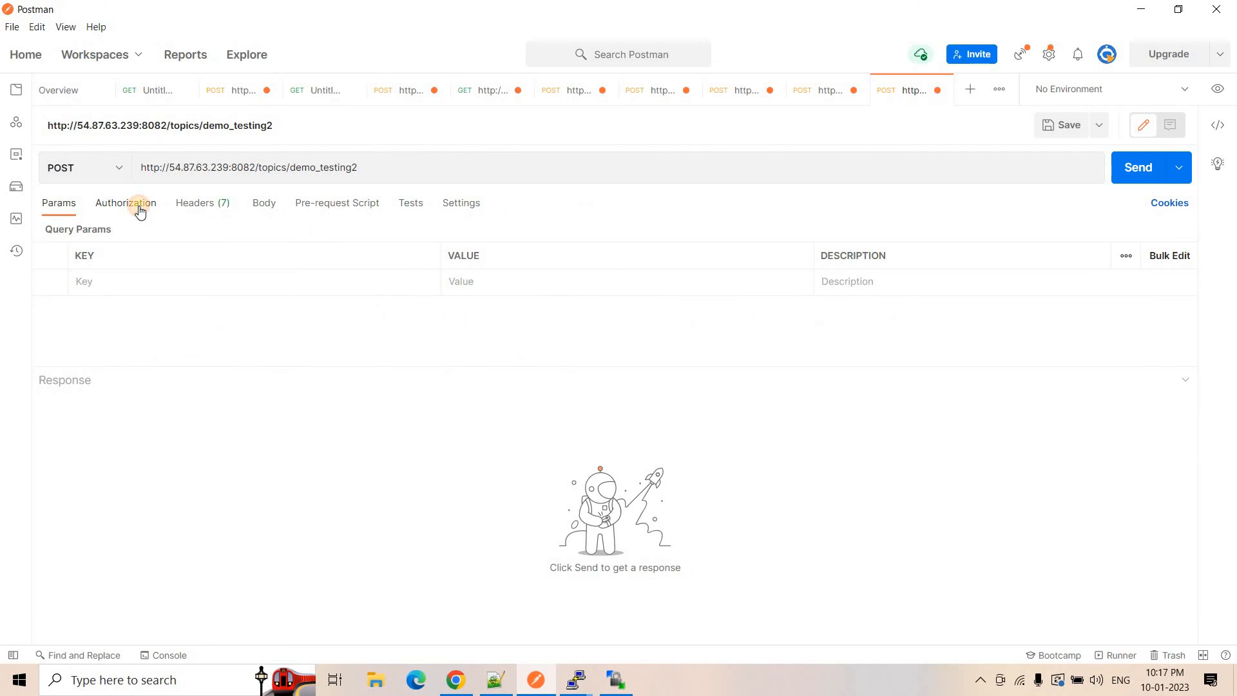
pyautogui.click(140, 210)
pyautogui.click(216, 203)
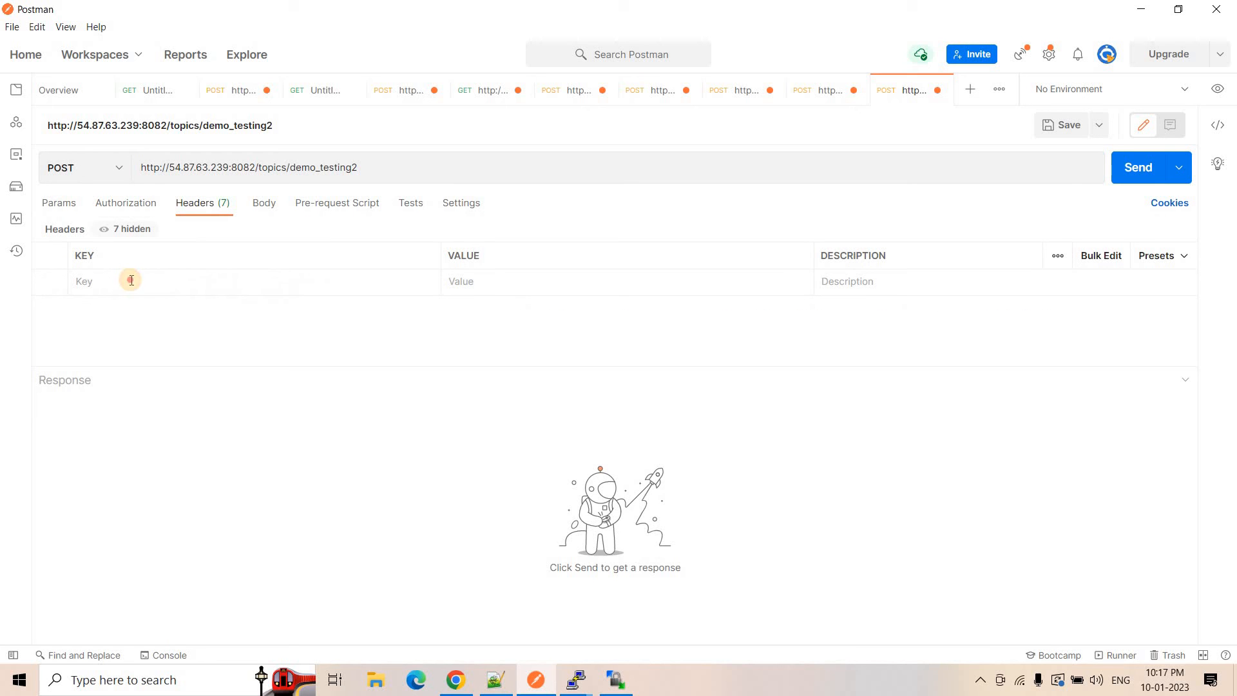
pyautogui.click(130, 280)
pyautogui.hotkey('ctrl', 'v')
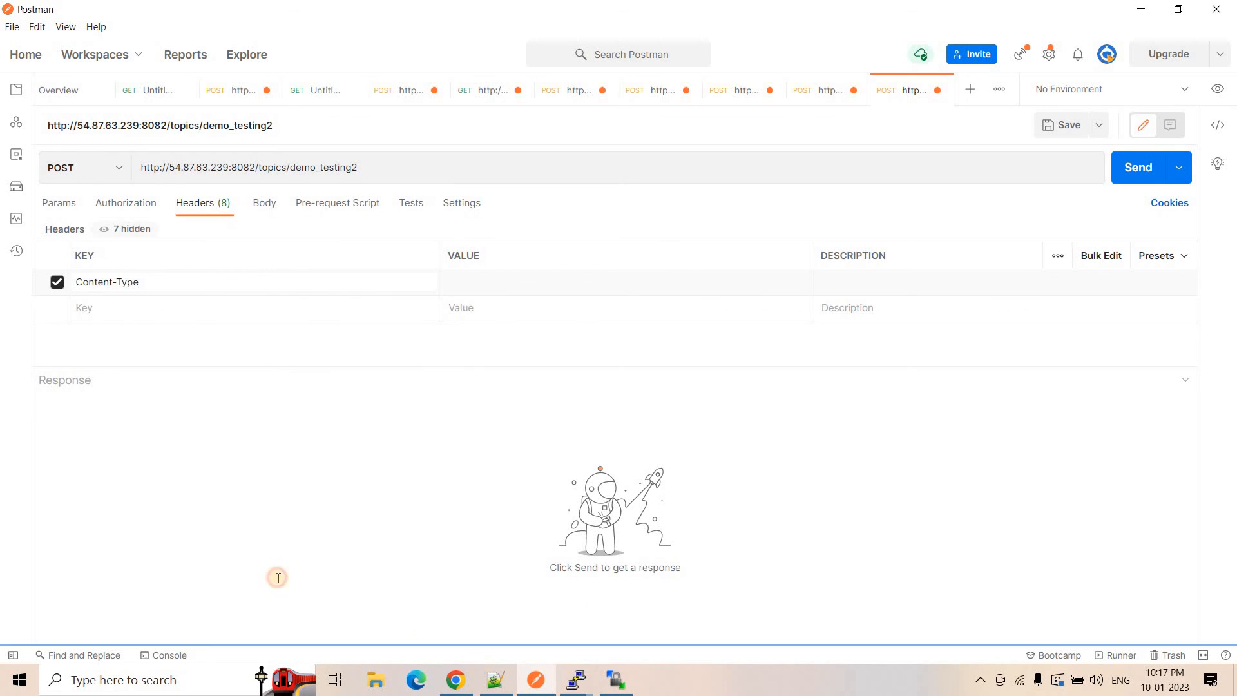
# Step: Copy application/vnd.kafka.json.v2+json from the notes and enter it as the value of the Content-Type header in Postman
pyautogui.hotkey('alt', 'Tab')
pyautogui.doubleClick(236, 445)
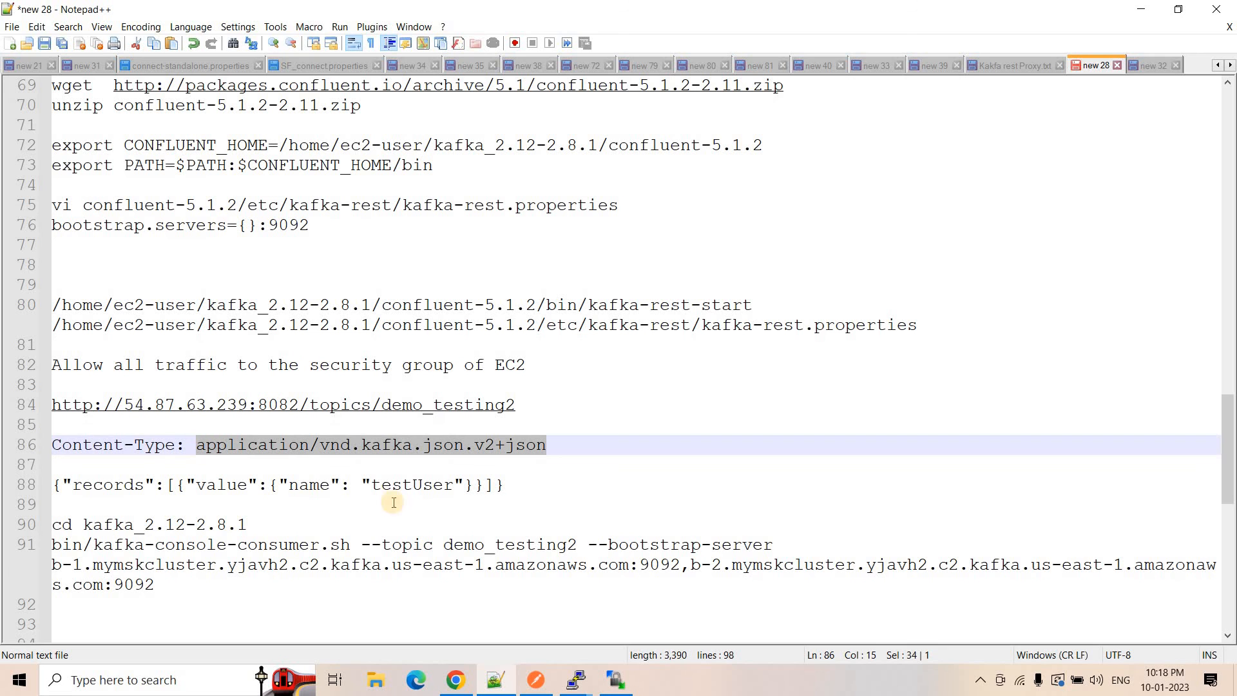
pyautogui.hotkey('alt', 'Tab')
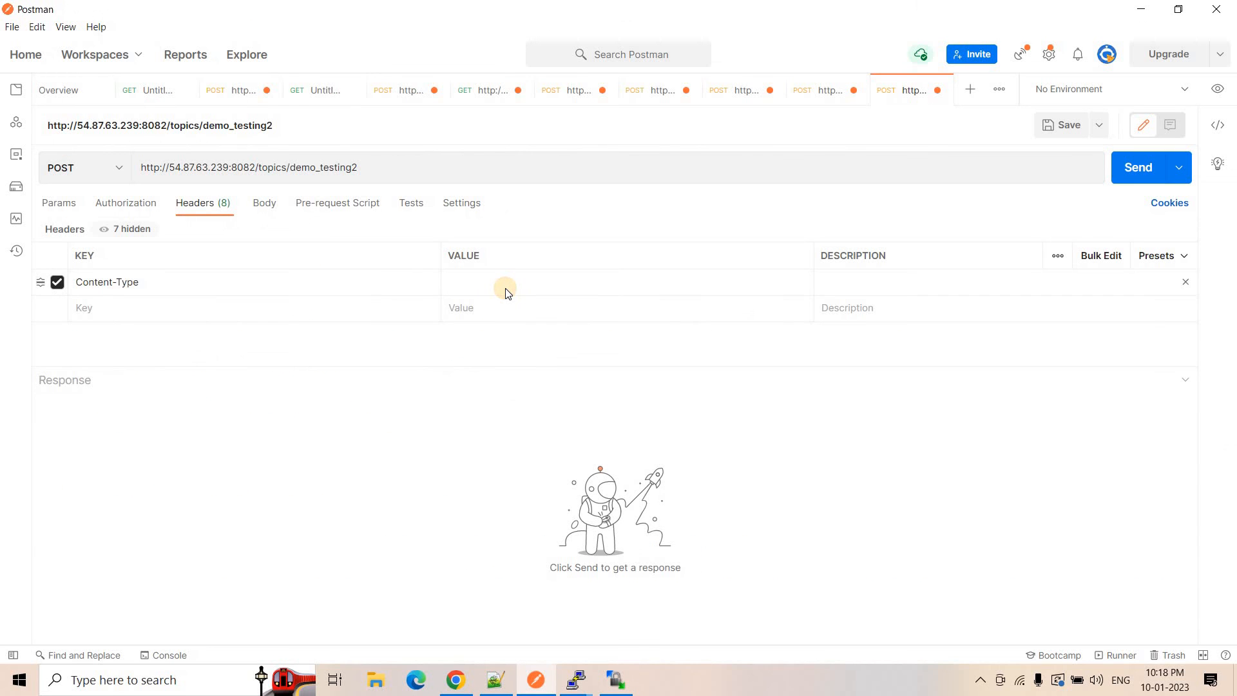
pyautogui.click(505, 288)
pyautogui.hotkey('ctrl', 'v')
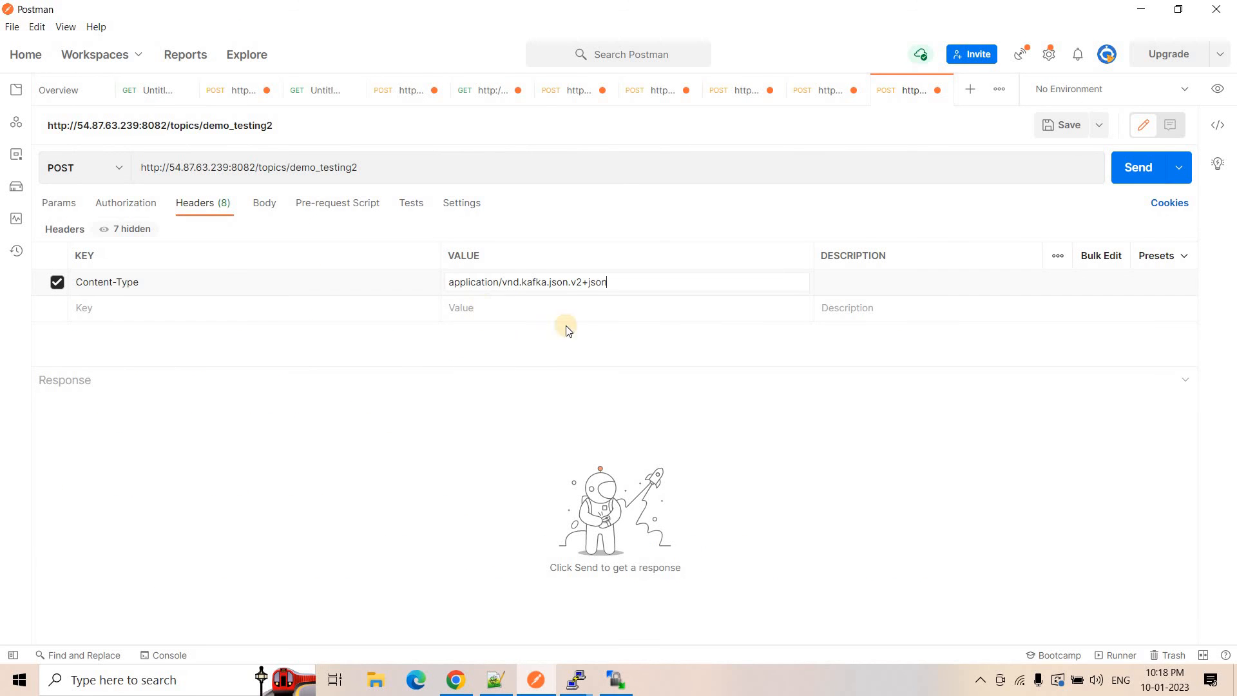
# Step: Copy {"records":[{"value":{"name": "testUser"}}]} from the notes into the Postman request as a raw JSON body
pyautogui.click(494, 673)
pyautogui.moveTo(509, 484); pyautogui.dragTo(101, 477)
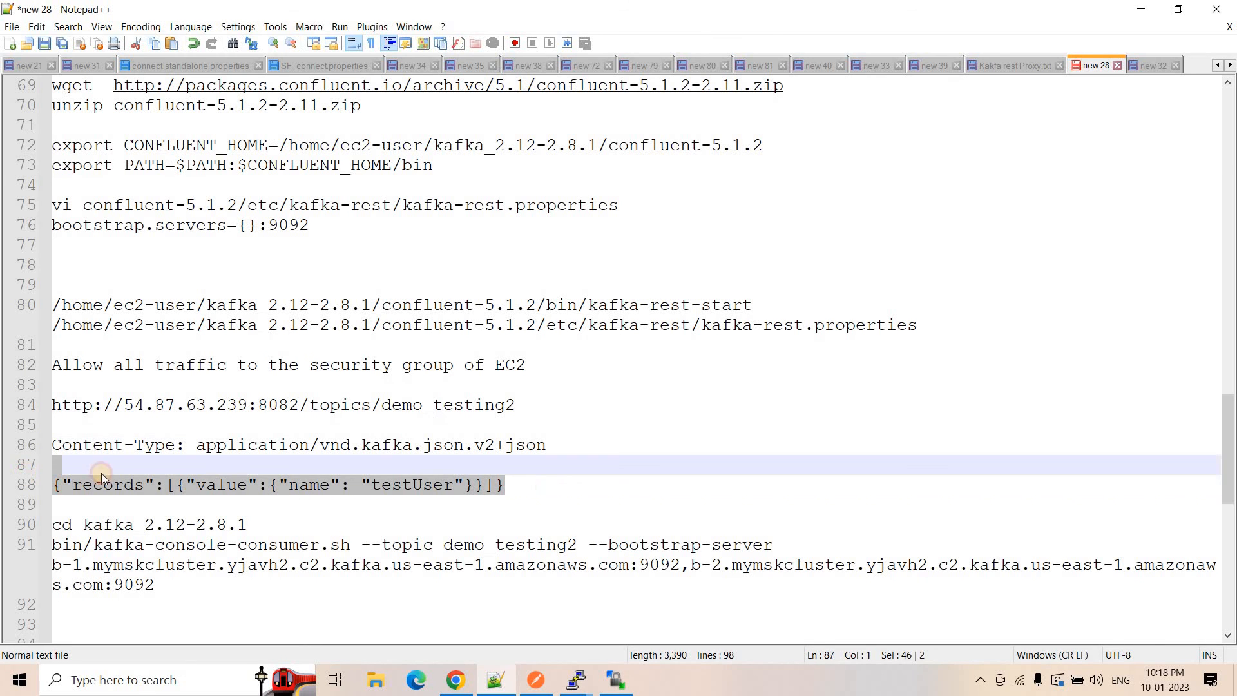
pyautogui.moveTo(548, 487); pyautogui.dragTo(51, 485)
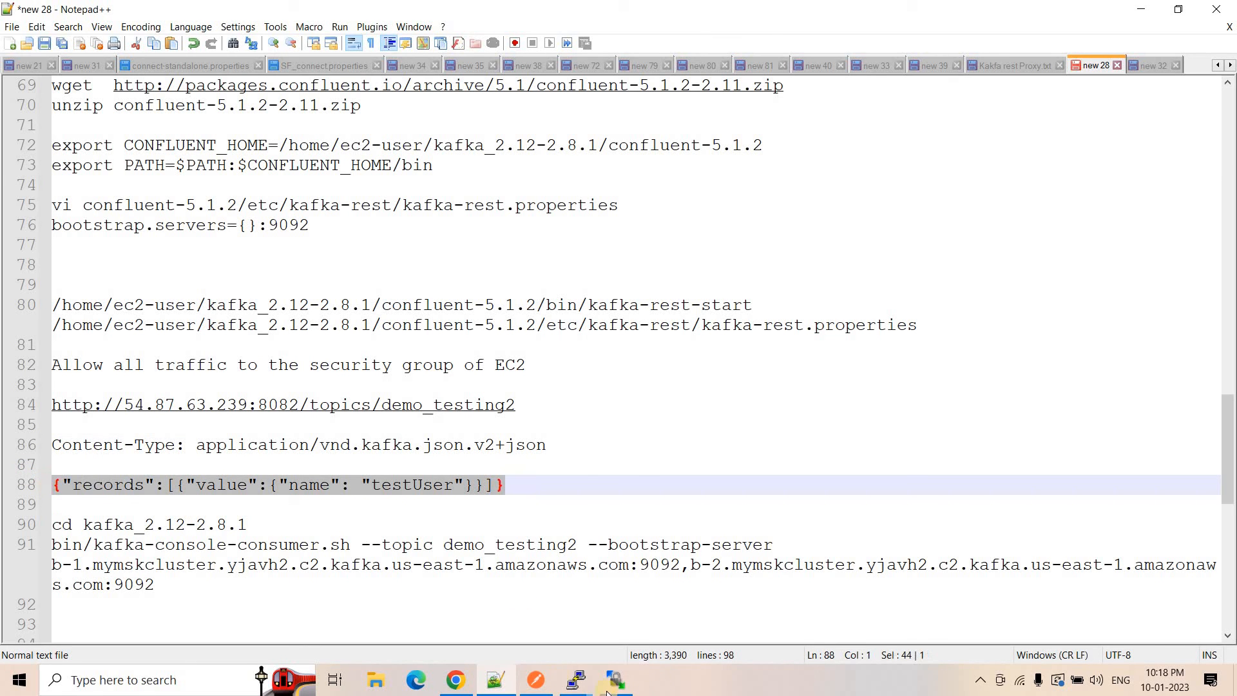
pyautogui.click(551, 629)
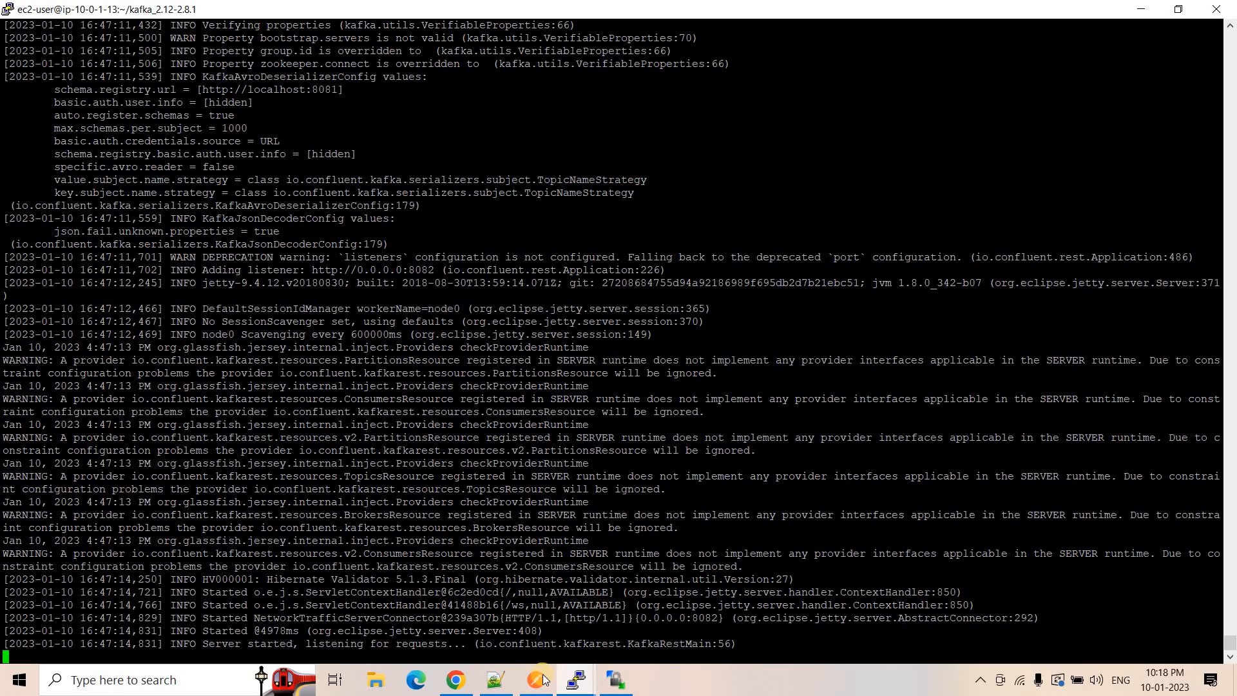
pyautogui.click(553, 684)
pyautogui.click(285, 205)
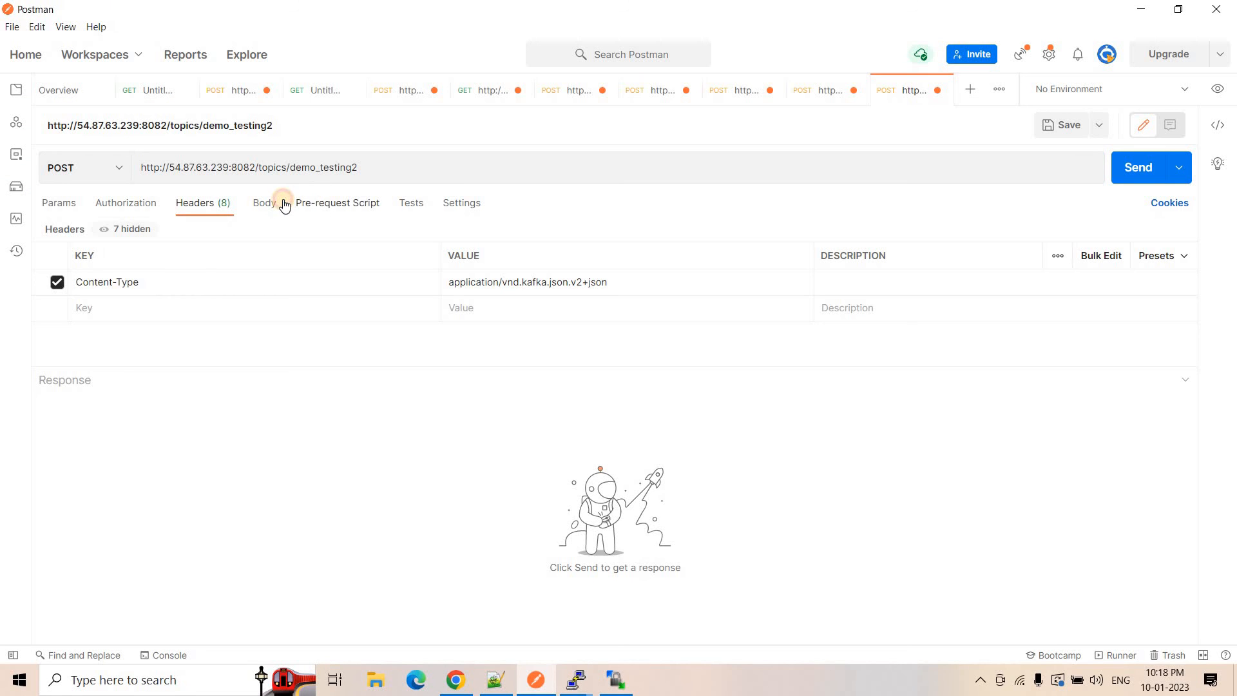
pyautogui.click(327, 236)
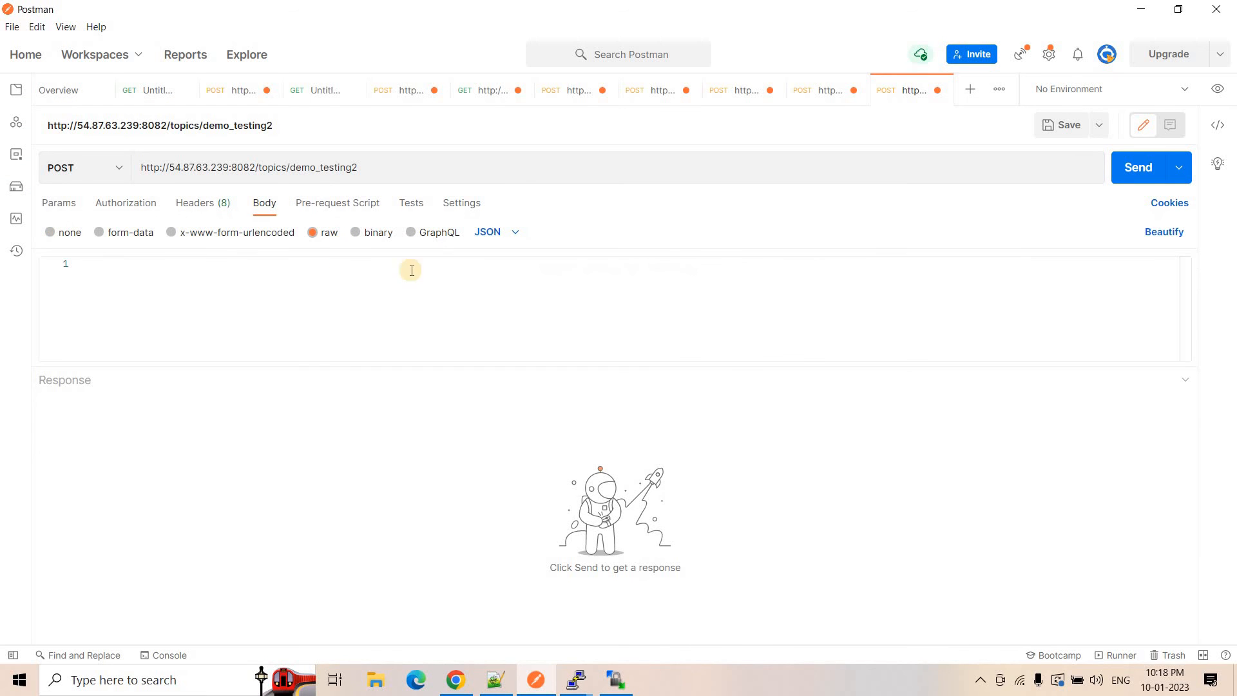
pyautogui.click(348, 289)
pyautogui.hotkey('ctrl', 'v')
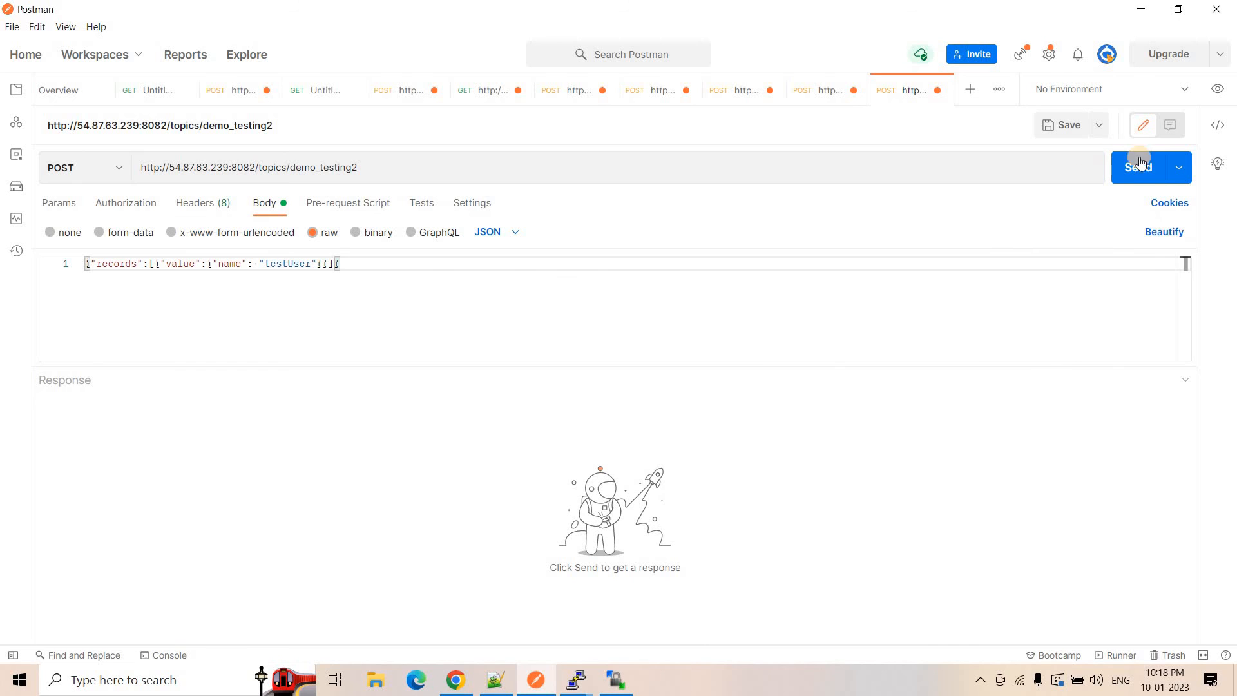
# Step: Send the POST request, then inspect the returned offset and the consumer's output in the PuTTY session
pyautogui.click(1141, 162)
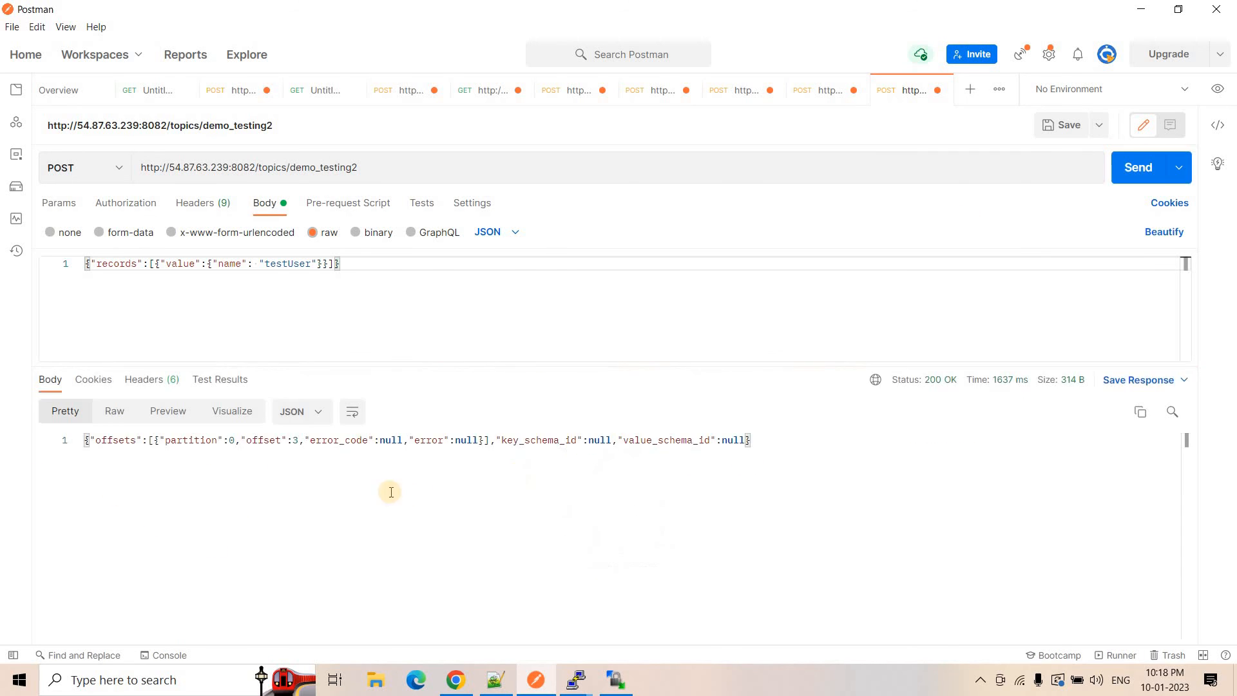
pyautogui.moveTo(109, 454); pyautogui.dragTo(213, 561)
pyautogui.click(210, 498)
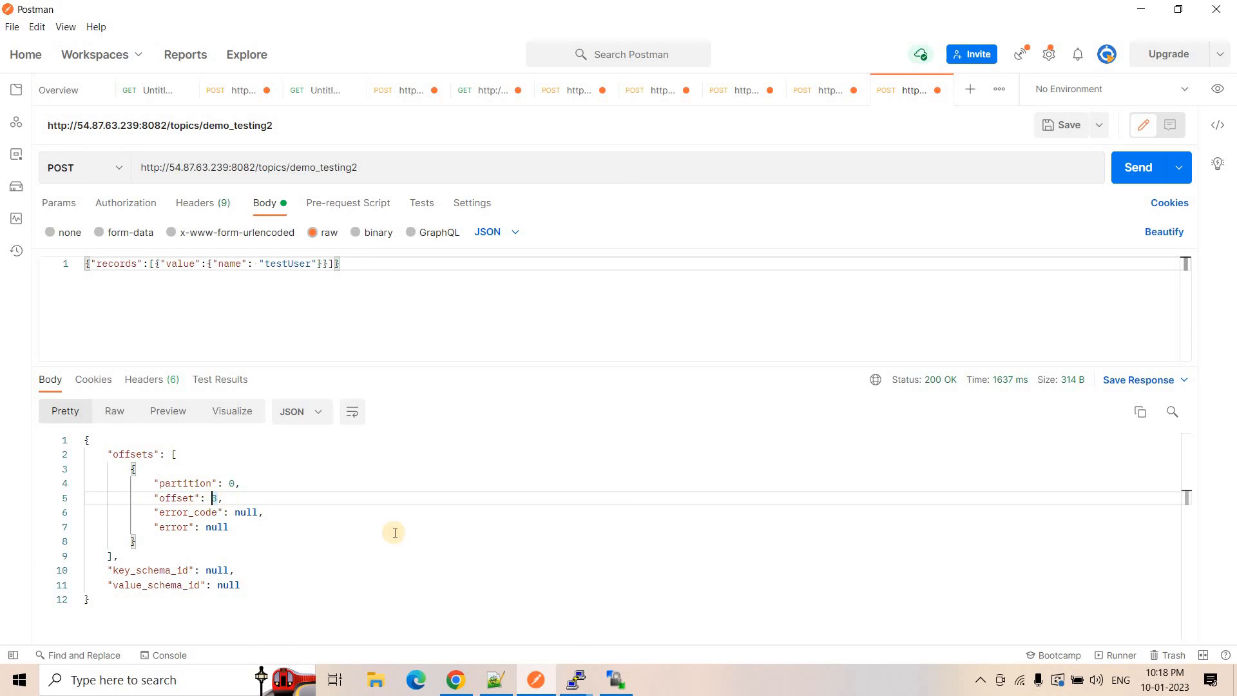
pyautogui.click(688, 613)
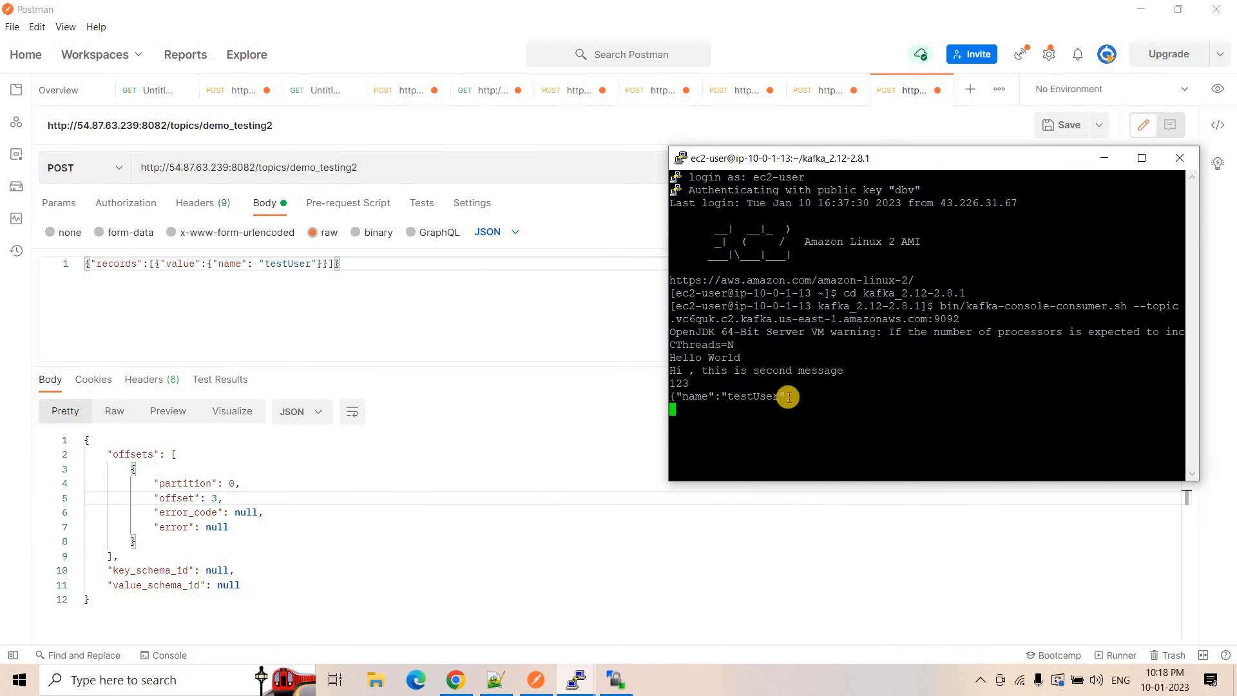
pyautogui.click(984, 104)
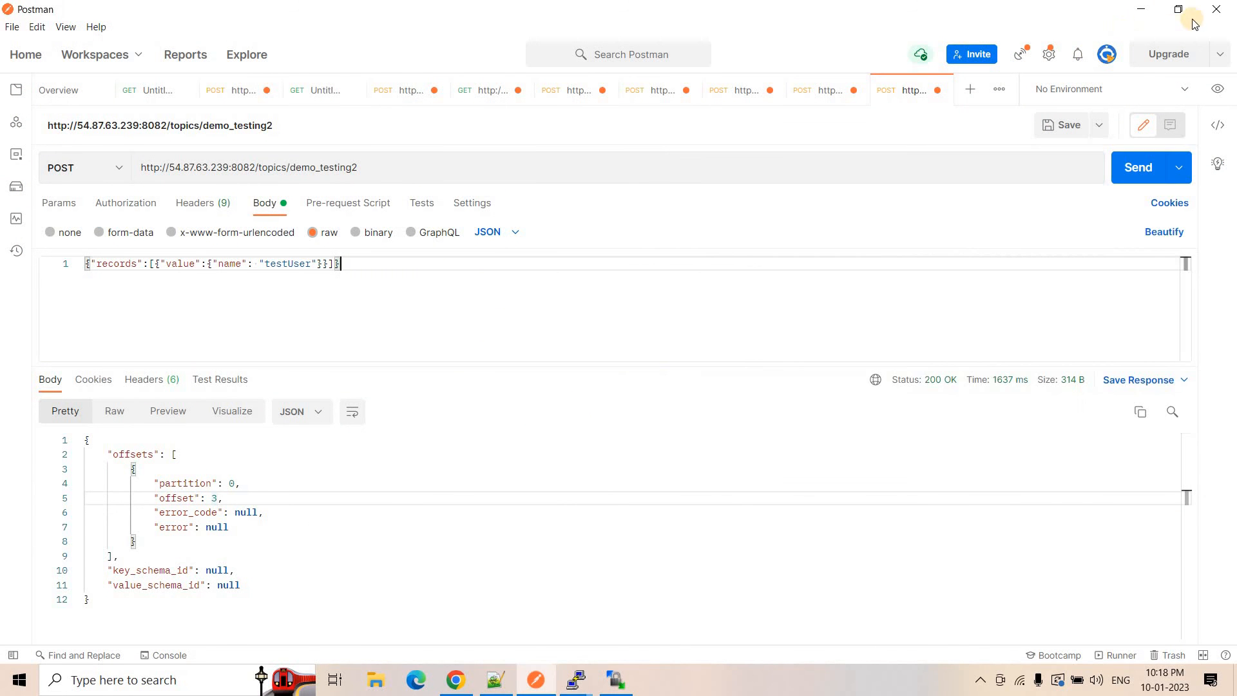
# Step: Shrink the Postman window and arrange it side by side with the PuTTY consumer window
pyautogui.click(1180, 9)
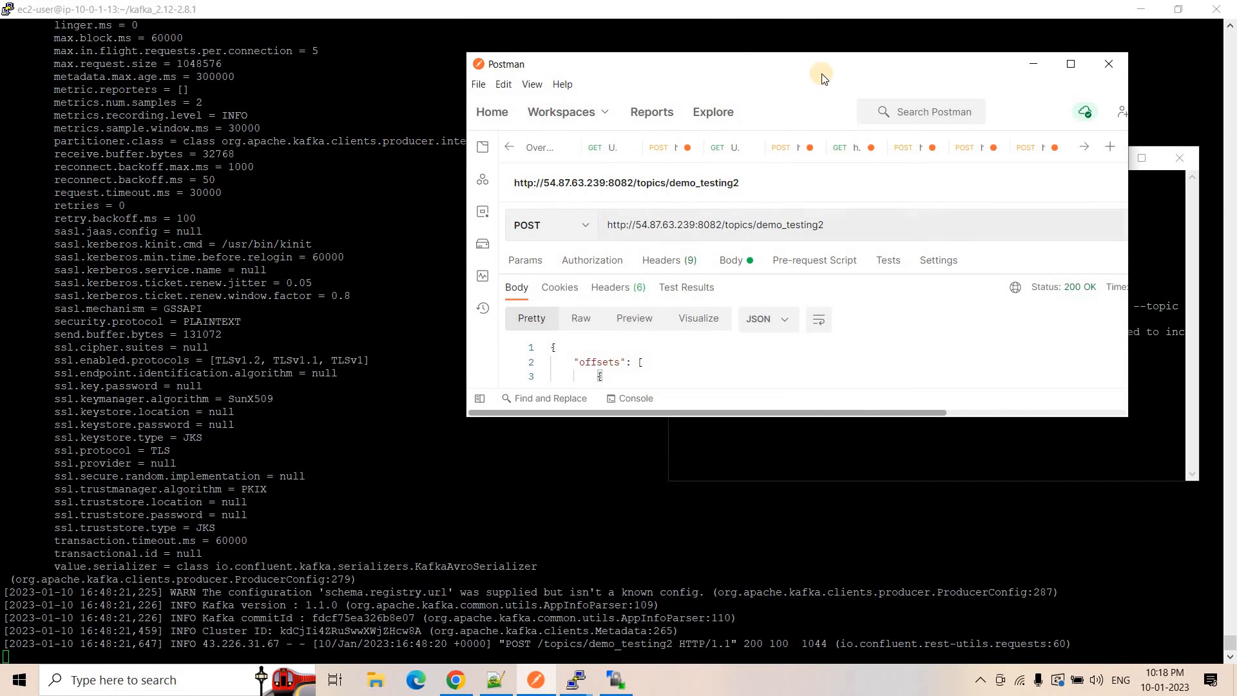
pyautogui.moveTo(580, 64); pyautogui.dragTo(126, 36)
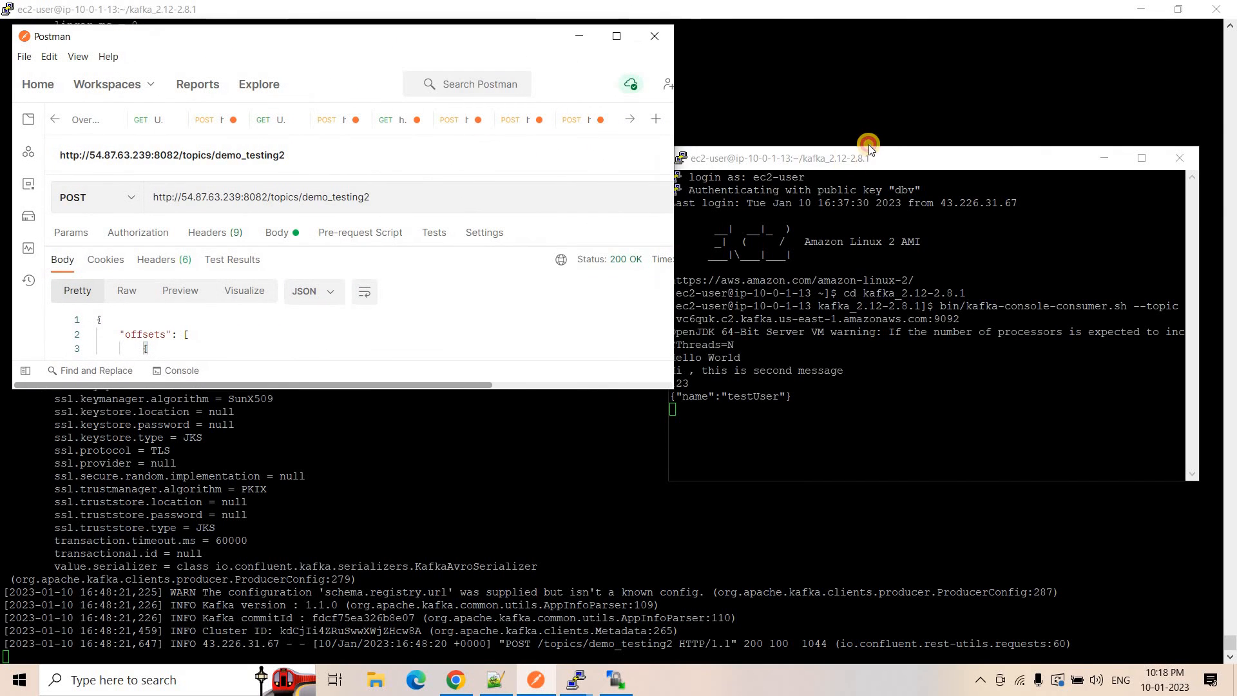
pyautogui.moveTo(869, 148); pyautogui.dragTo(923, 101)
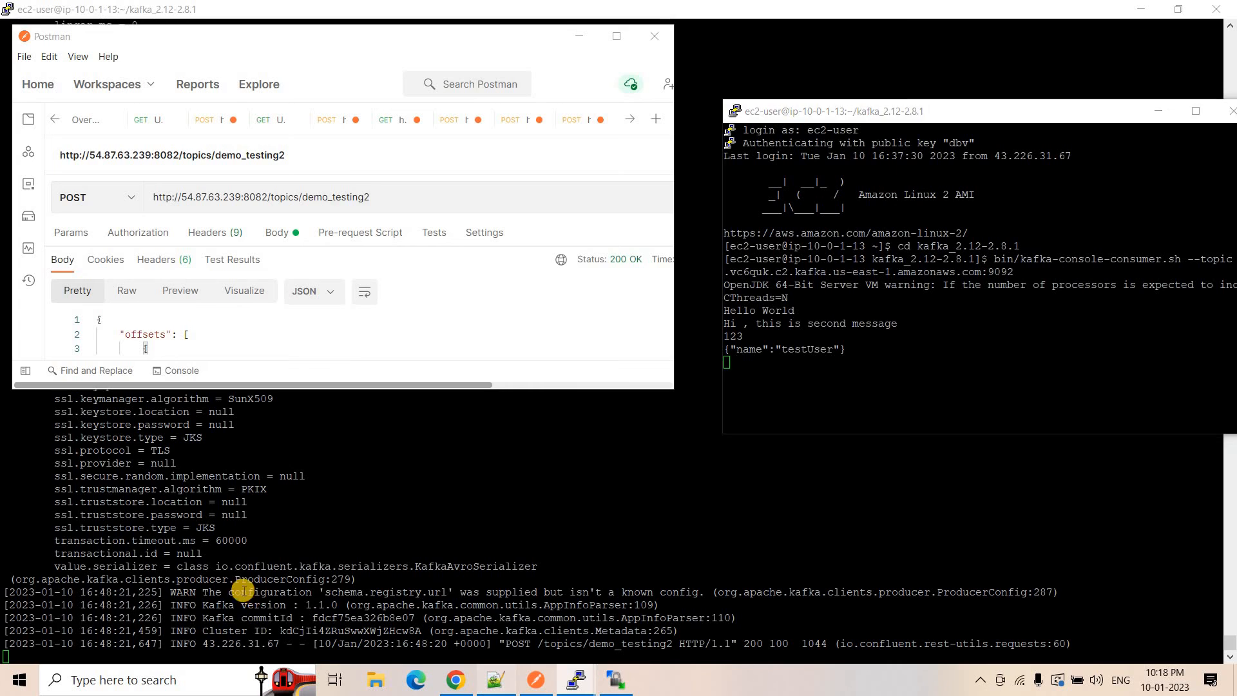
# Step: Switch to the Notepad++ notes and paste the sample keyed customer records JSON below the kafka-console-consumer command
pyautogui.hotkey('alt', 'Tab')
pyautogui.scroll(-9, 174, 503)
pyautogui.scroll(4, 165, 340)
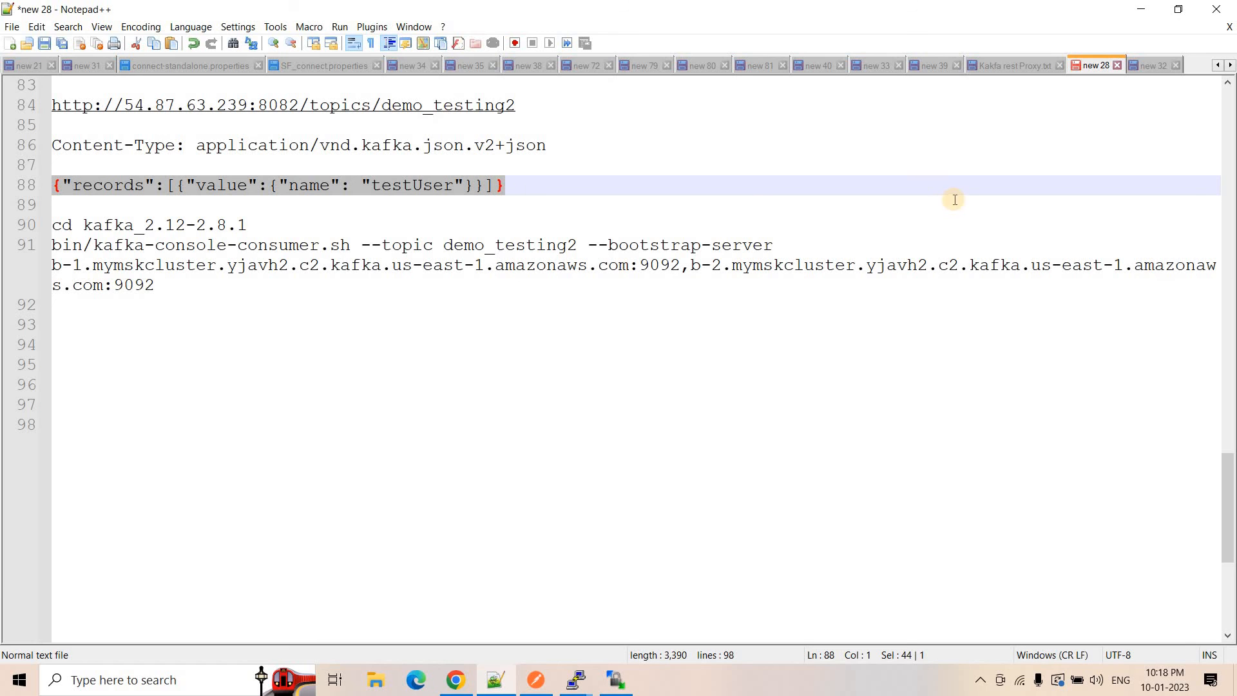
pyautogui.hotkey('ctrl', 'v')
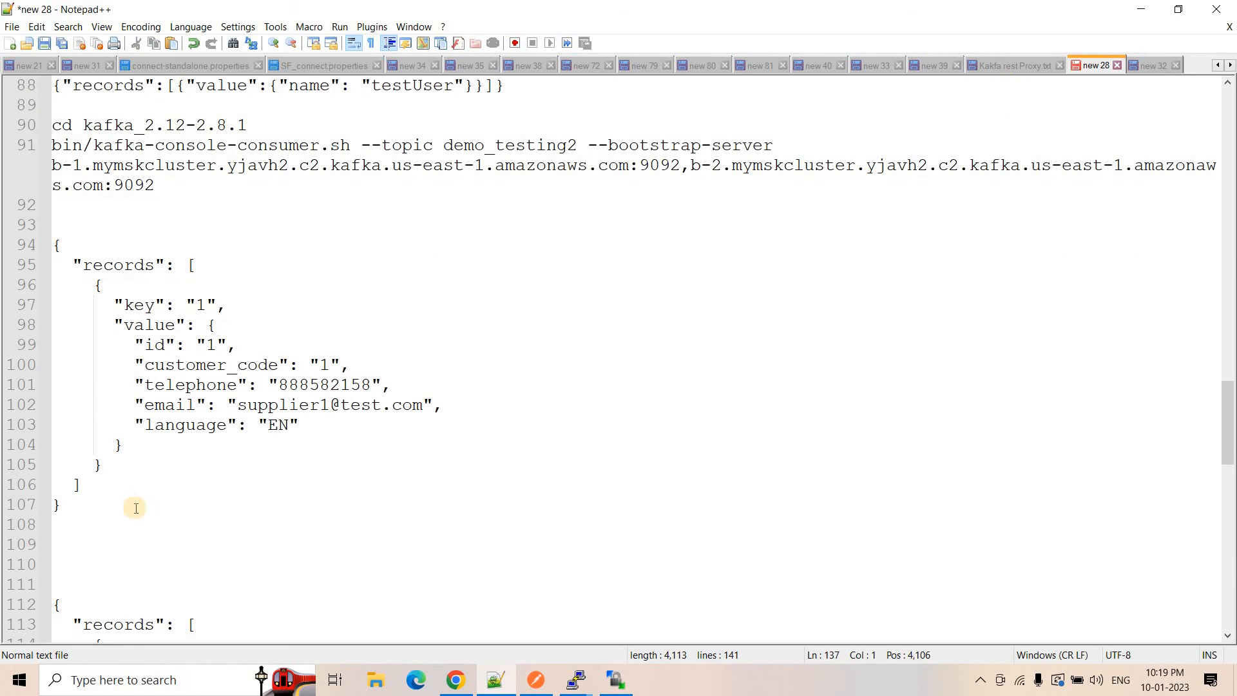
# Step: Copy the first sample record, with key "1" and language "EN", from the notes and replace the Postman request body with it
pyautogui.moveTo(61, 504); pyautogui.dragTo(52, 245)
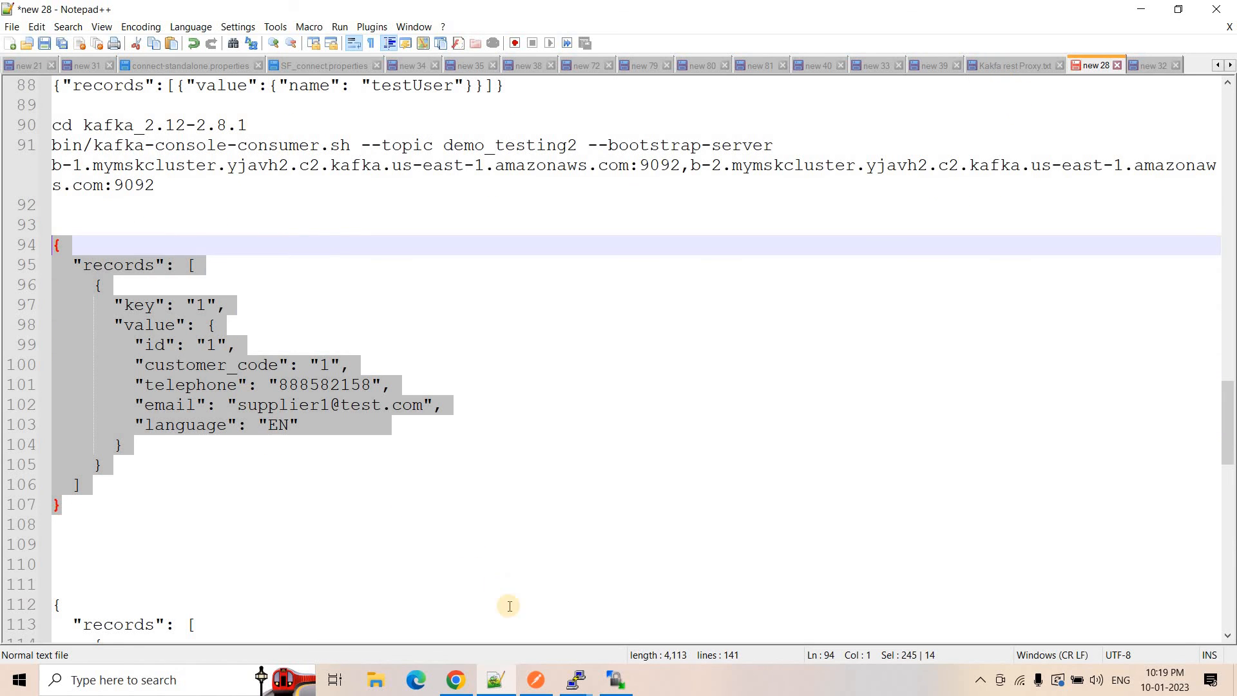
pyautogui.click(532, 684)
pyautogui.click(250, 343)
pyautogui.click(277, 234)
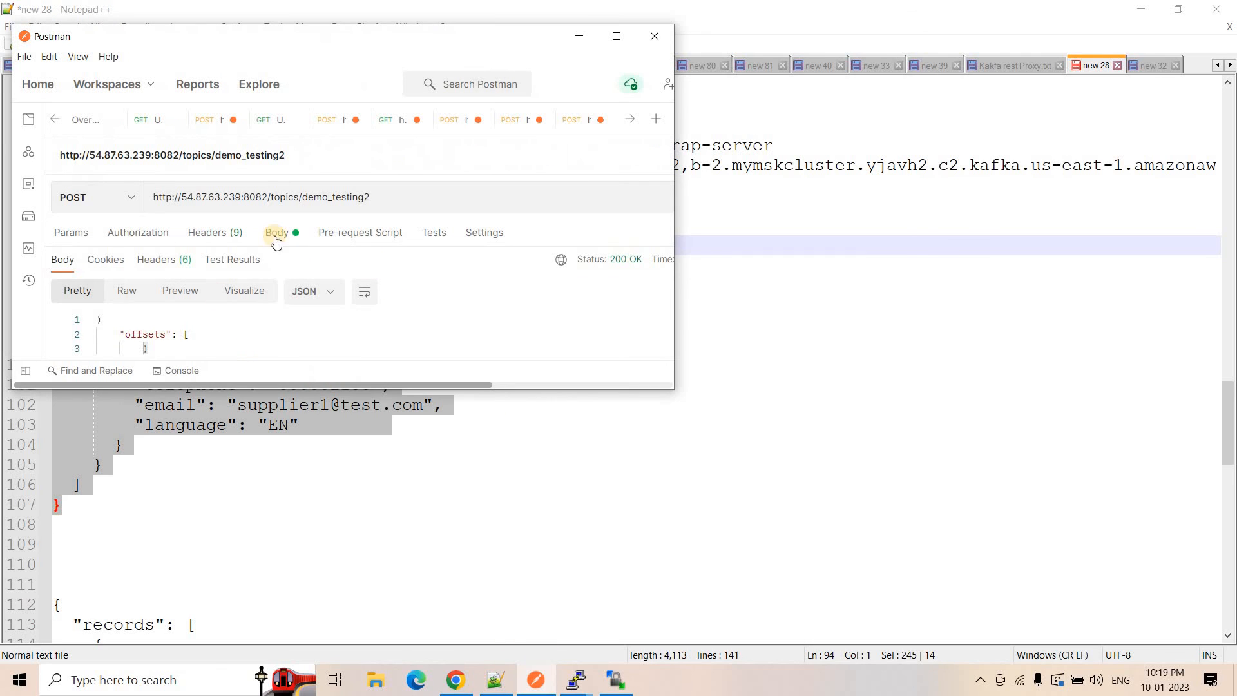
pyautogui.hotkey('ctrl', 'a')
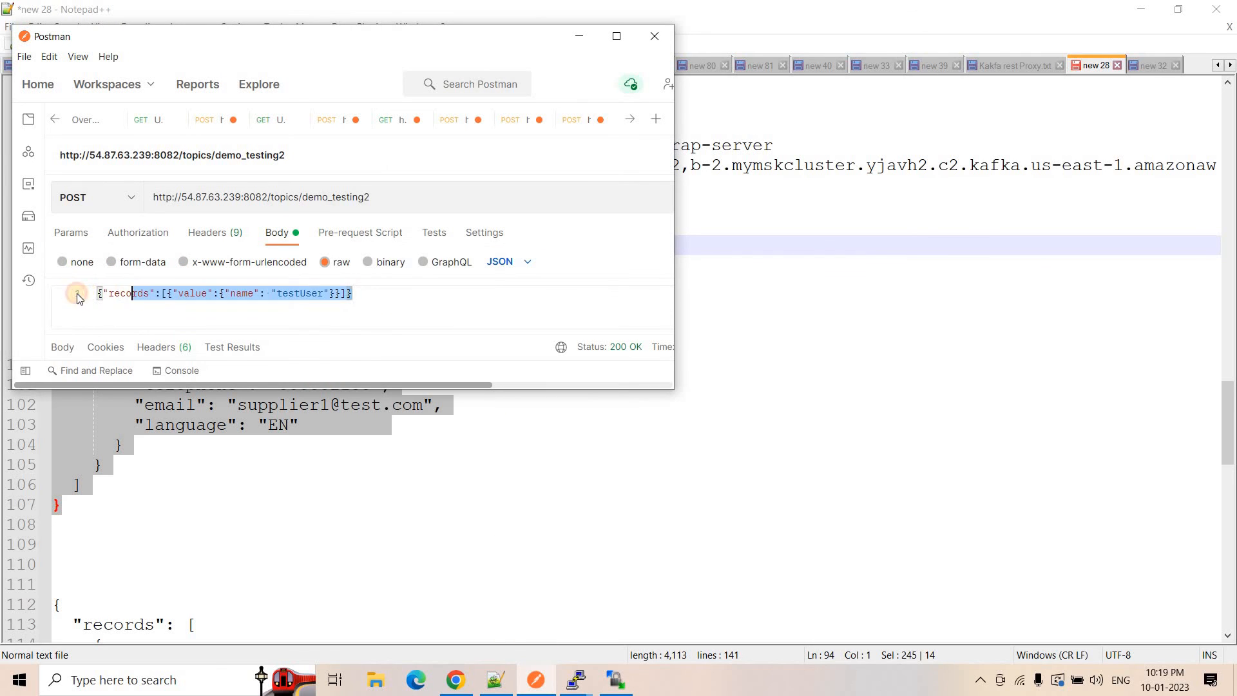
pyautogui.hotkey('ctrl', 'v')
# Step: Bring the PuTTY consumer window forward, send the customer record from Postman, and move the consumer window so its full output can be read
pyautogui.click(584, 689)
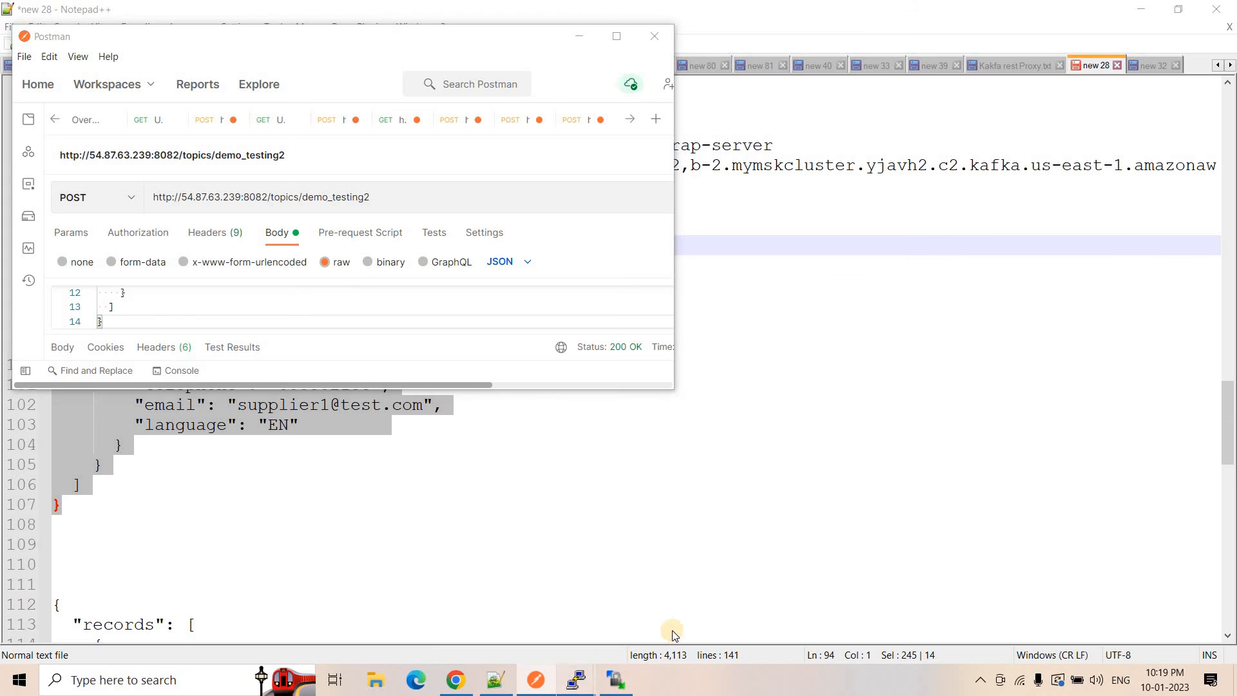
pyautogui.click(664, 612)
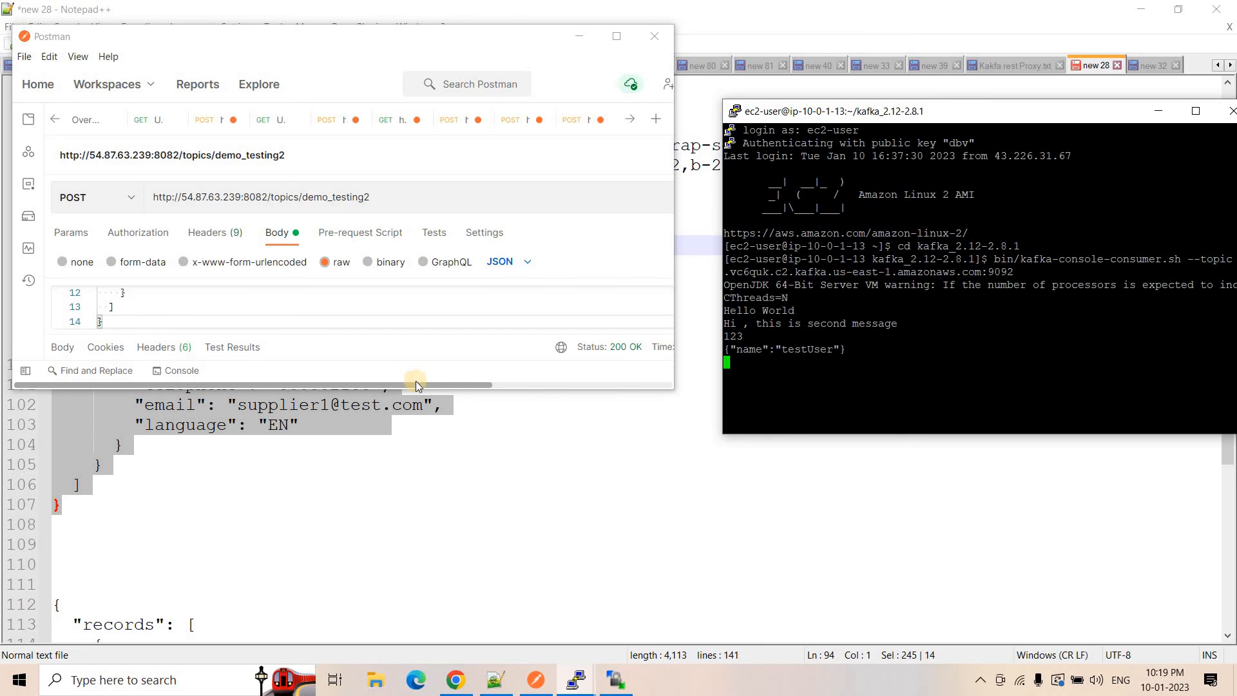
pyautogui.moveTo(416, 384); pyautogui.dragTo(595, 385)
pyautogui.click(579, 198)
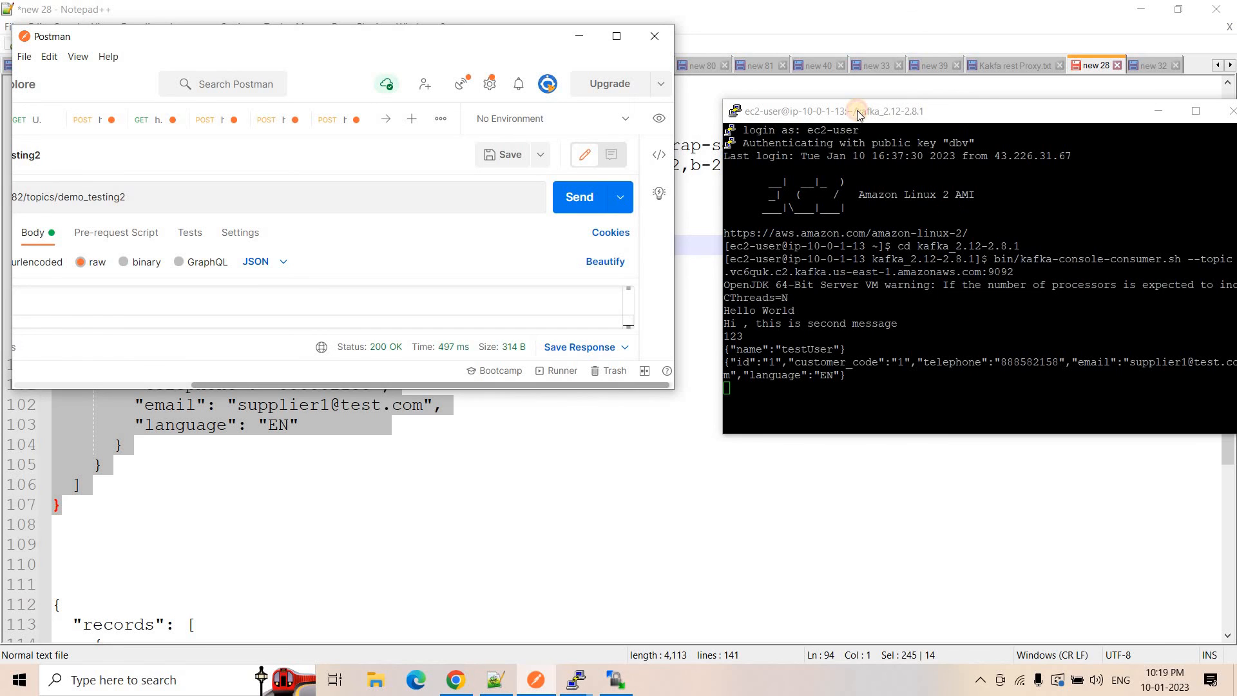
pyautogui.moveTo(860, 115); pyautogui.dragTo(754, 113)
pyautogui.scroll(1, 323, 497)
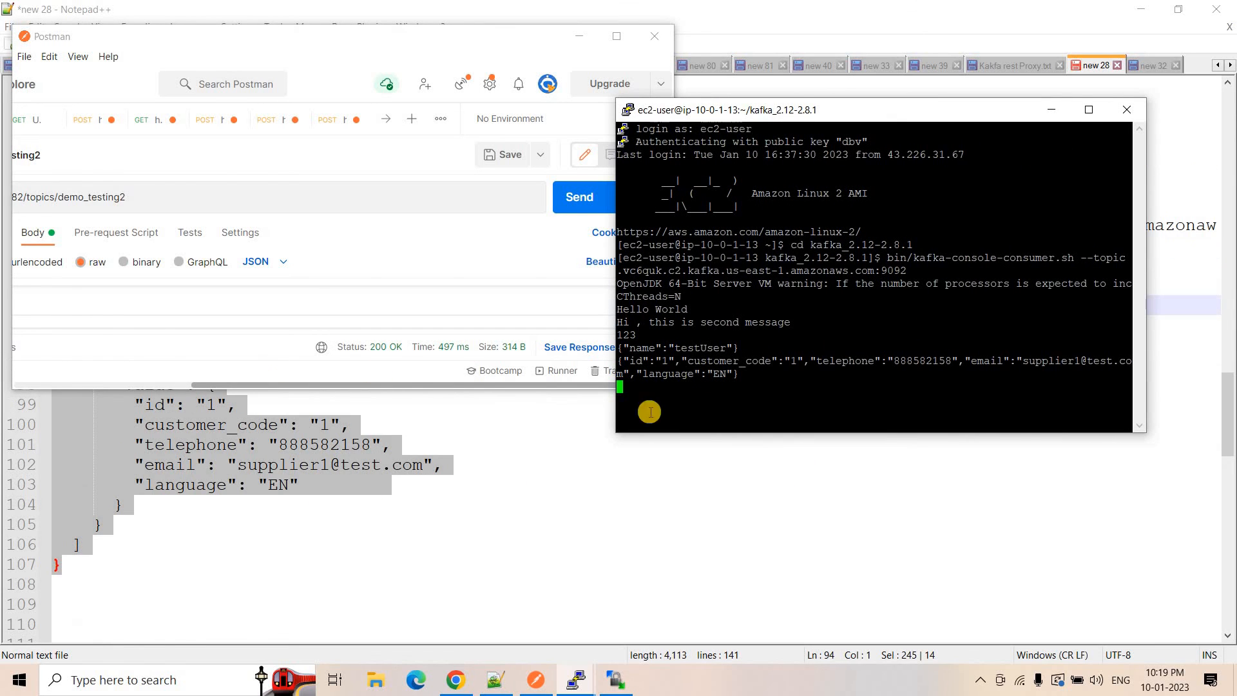
# Step: Copy the two-record sample JSON with keys "3" and "2" from the notes, then switch to Postman and enlarge its window
pyautogui.click(279, 513)
pyautogui.scroll(-4, 62, 342)
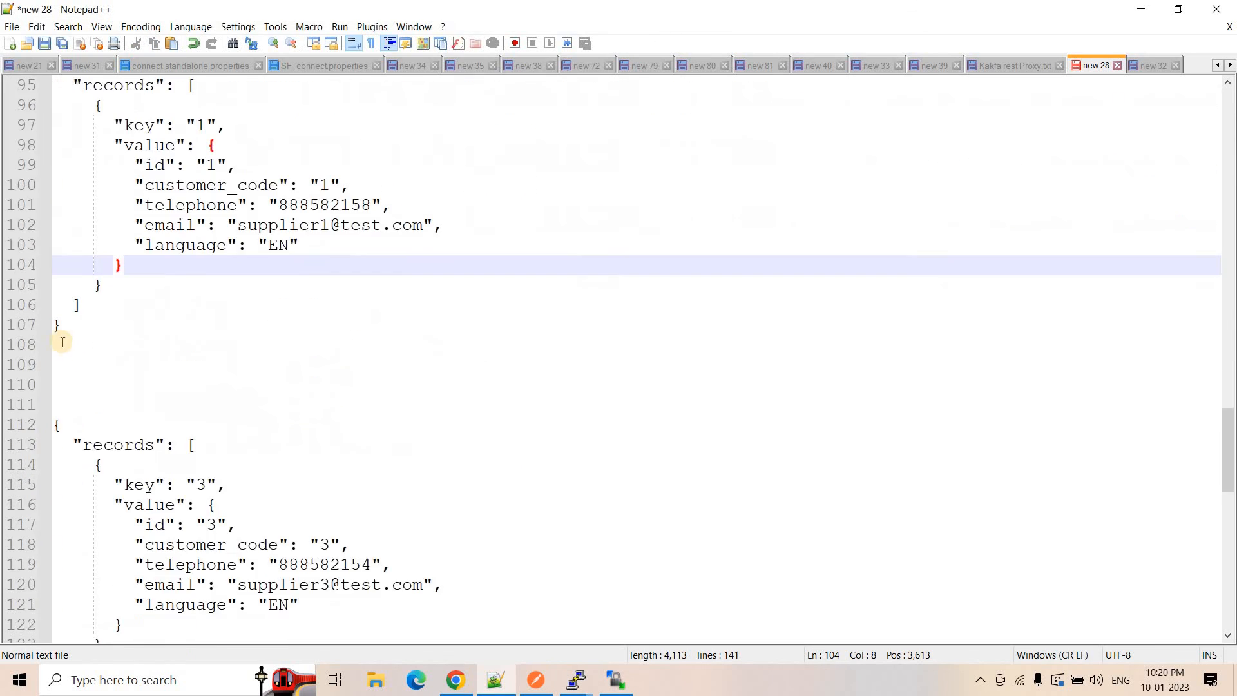
pyautogui.scroll(-1, 63, 342)
pyautogui.moveTo(55, 365); pyautogui.dragTo(92, 511)
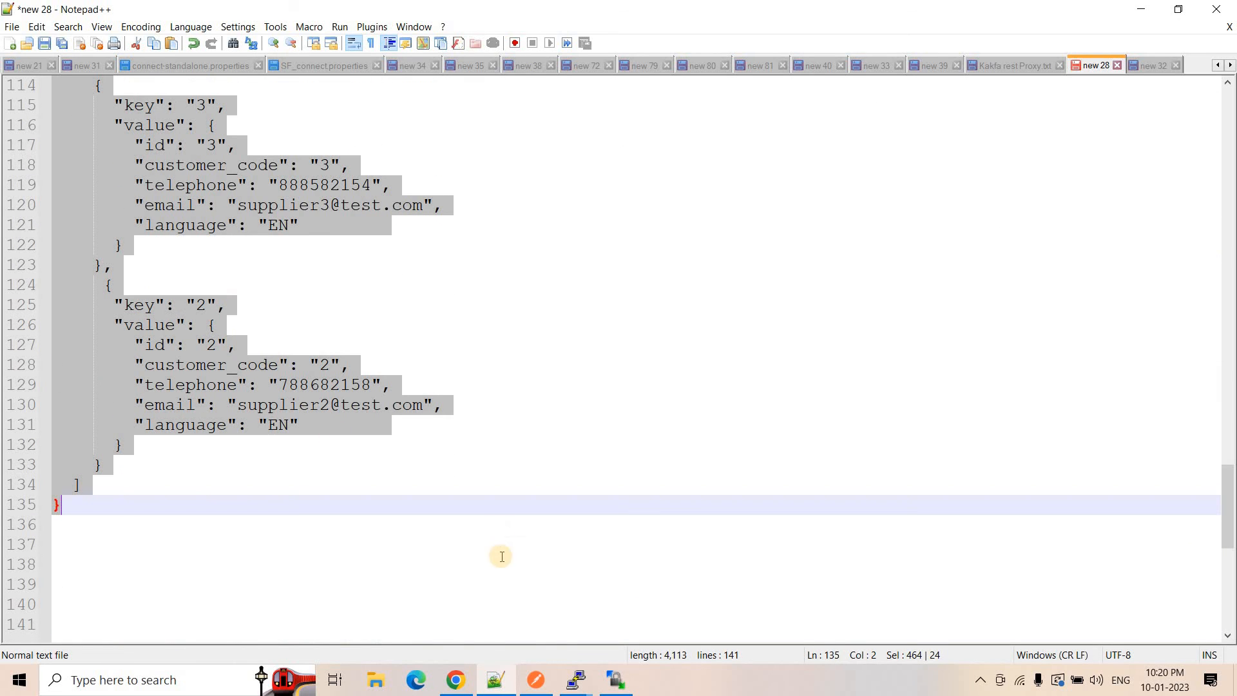
pyautogui.click(539, 686)
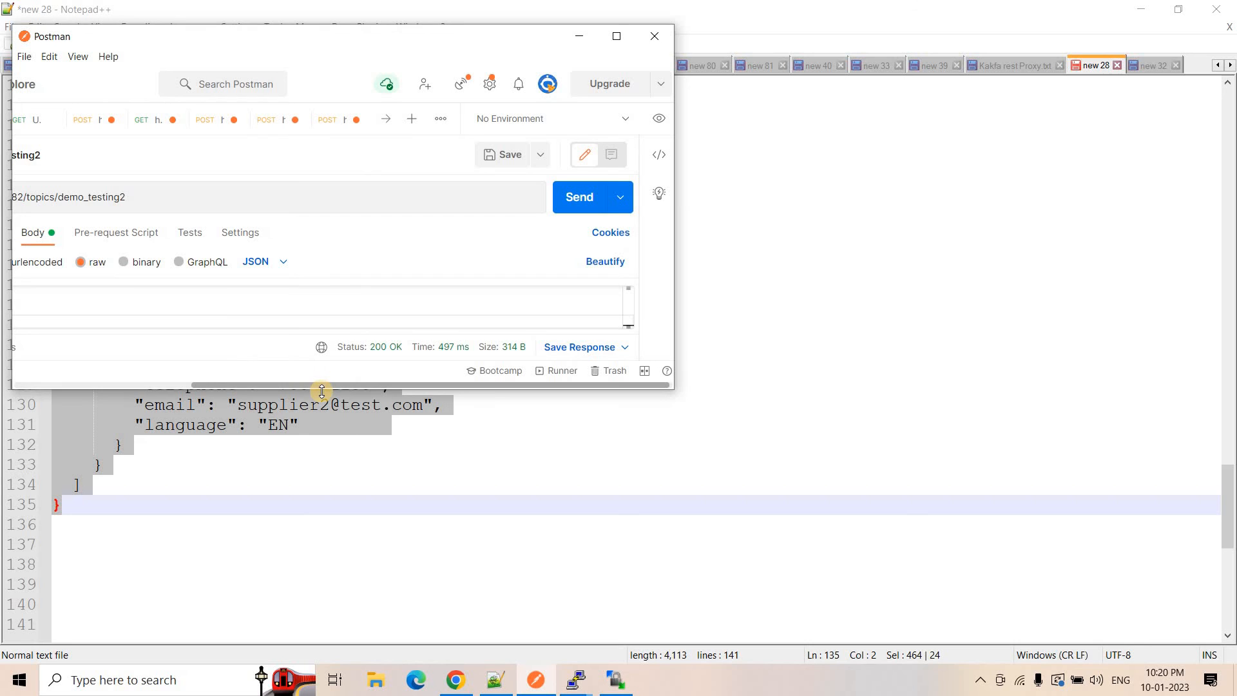
pyautogui.moveTo(278, 565)
pyautogui.mouseDown()
pyautogui.moveTo(277, 552)
pyautogui.moveTo(276, 587)
pyautogui.mouseUp()
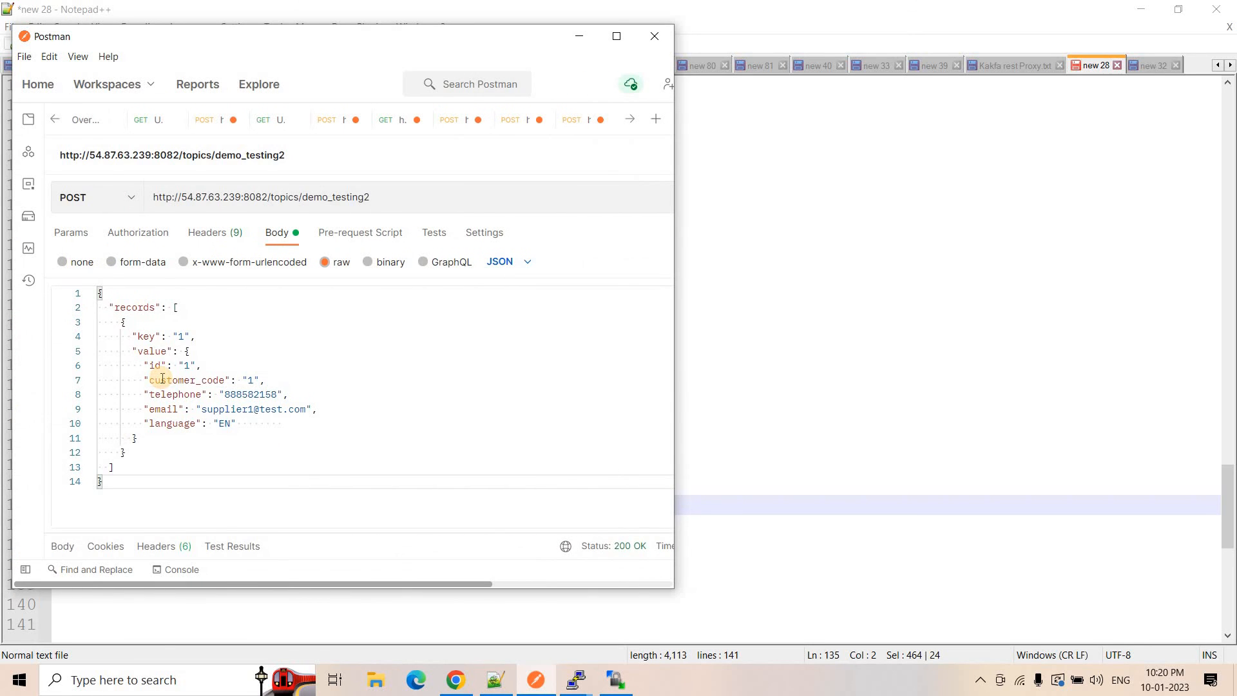
# Step: Bring the PuTTY consumer window forward and place it beside the Postman window without overlap
pyautogui.hotkey('ctrl', 'a')
pyautogui.click(575, 680)
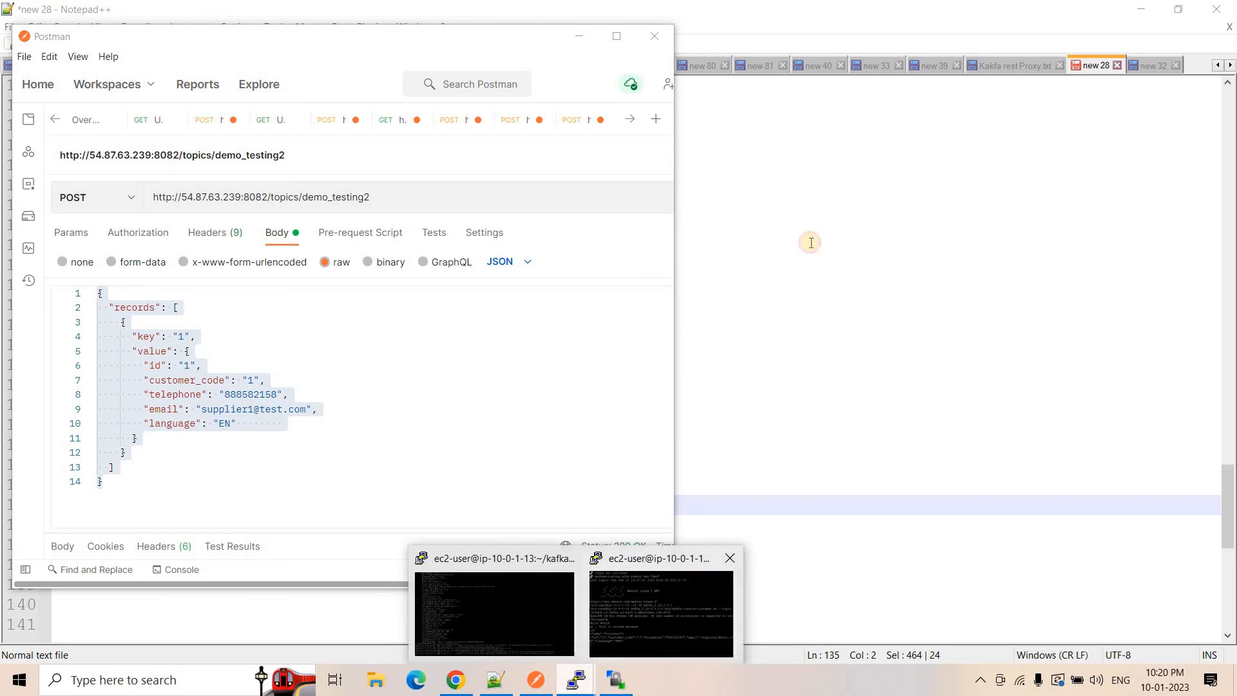
pyautogui.click(661, 612)
pyautogui.moveTo(829, 108); pyautogui.dragTo(950, 109)
# Step: Replace the Postman request body with the copied JSON holding the records with keys "3" and "2"
pyautogui.click(344, 376)
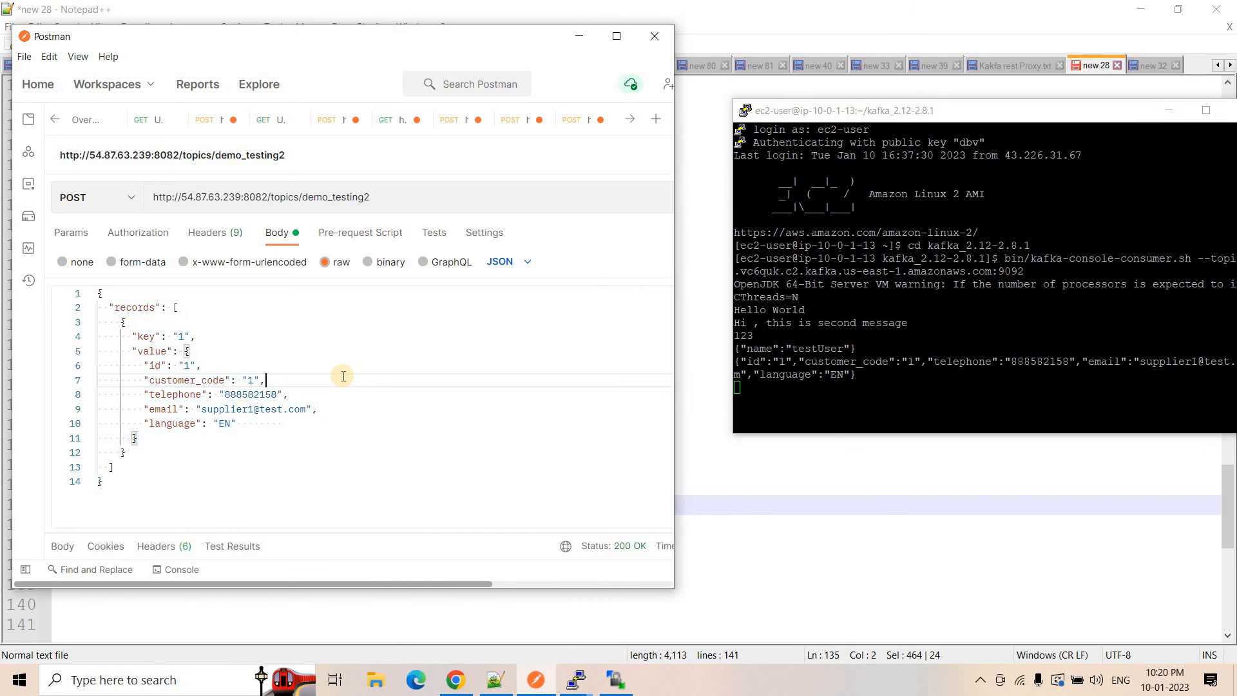
pyautogui.hotkey('ctrl', 'a')
pyautogui.hotkey('ctrl', 'v')
pyautogui.scroll(5, 213, 375)
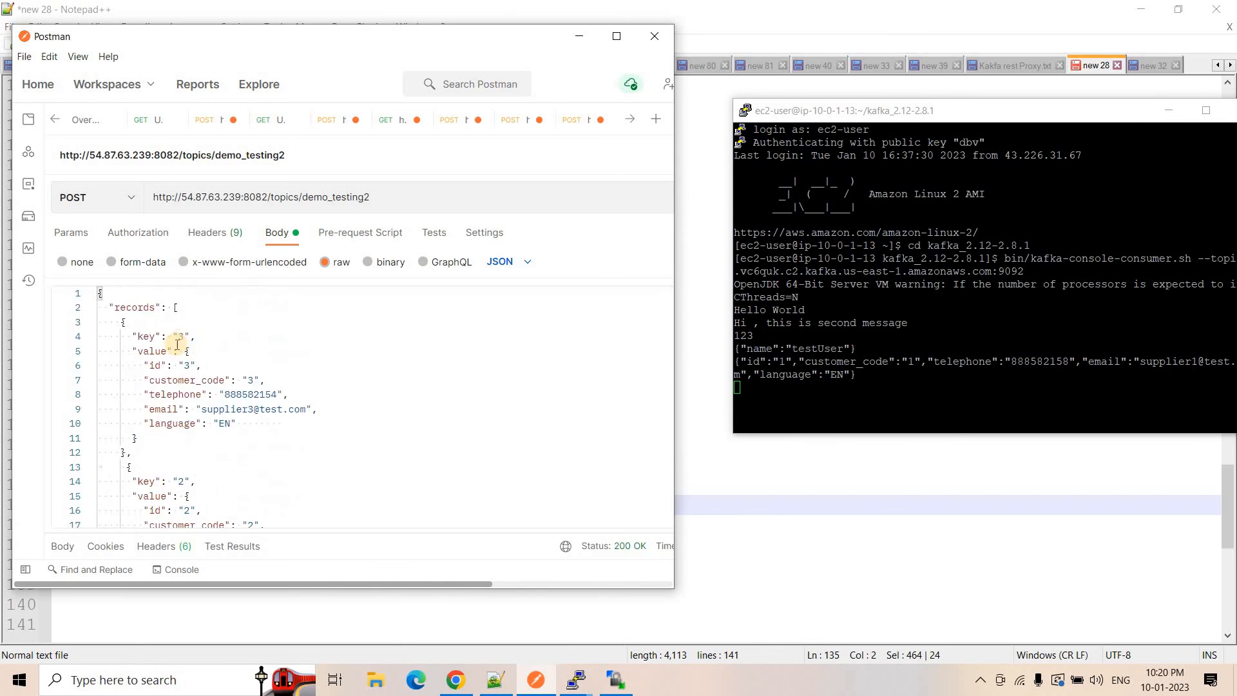
pyautogui.scroll(-3, 181, 477)
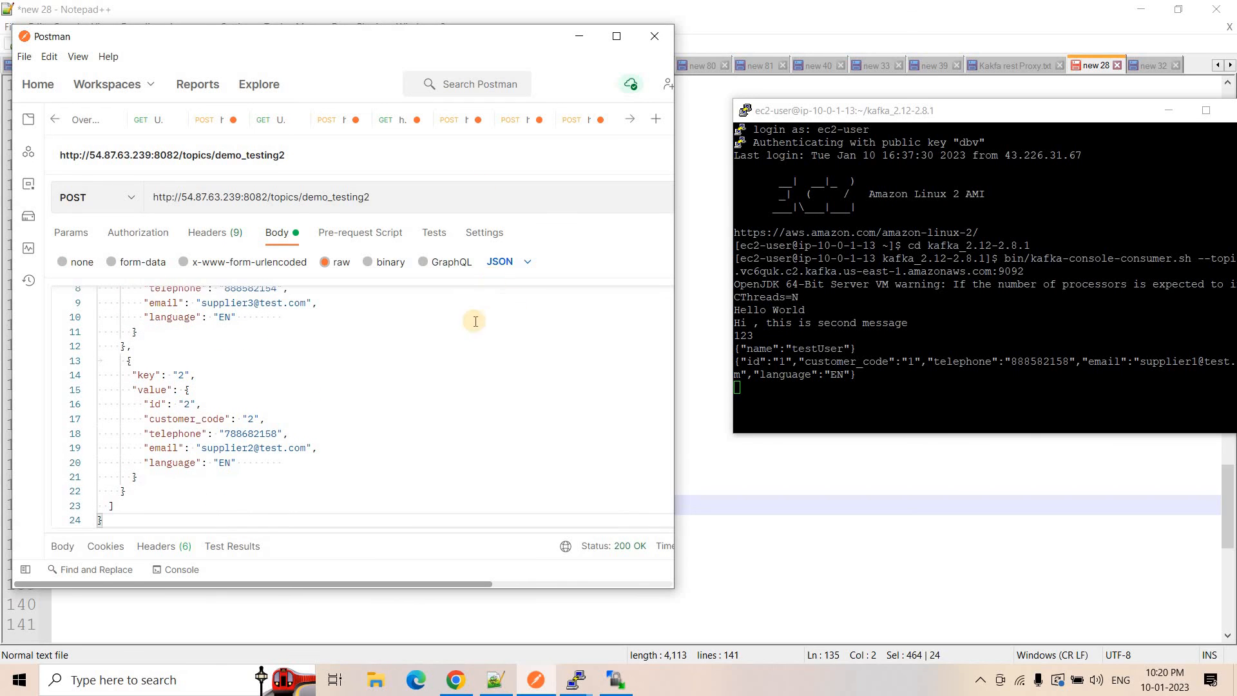
# Step: Send the two-record request to demo_testing2 and check the received records in the maximized PuTTY consumer window
pyautogui.hscroll(3, 527, 236)
pyautogui.hscroll(2, 527, 236)
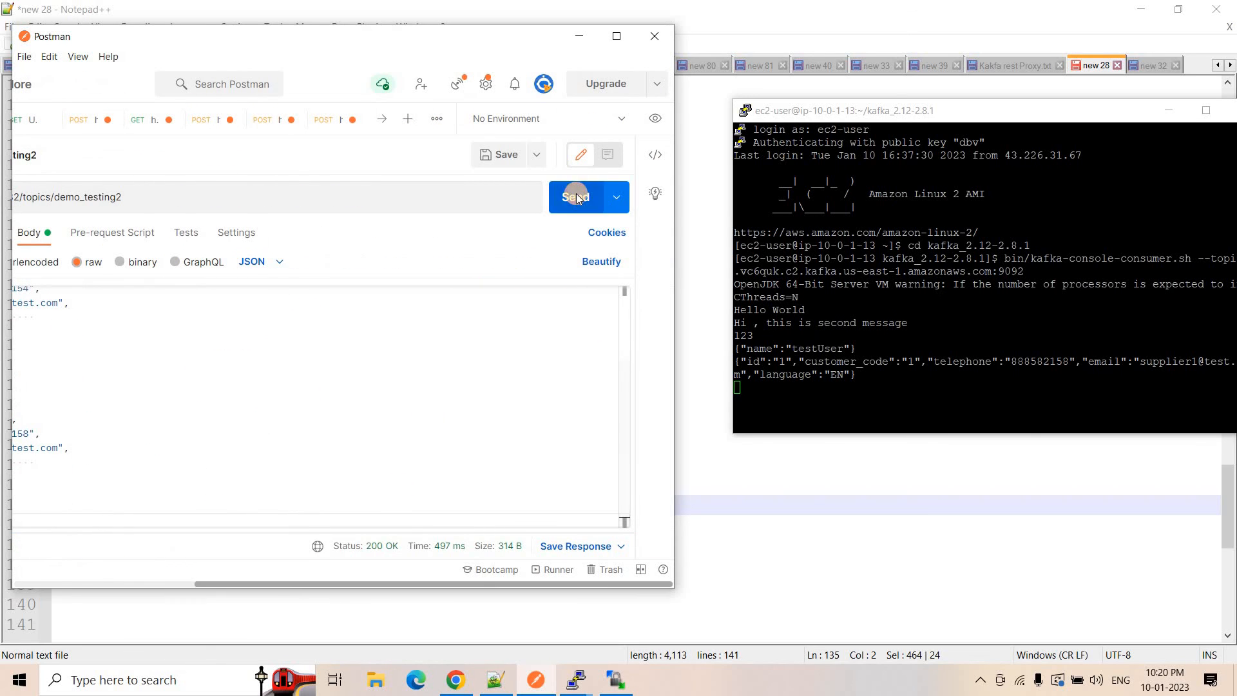
pyautogui.click(576, 195)
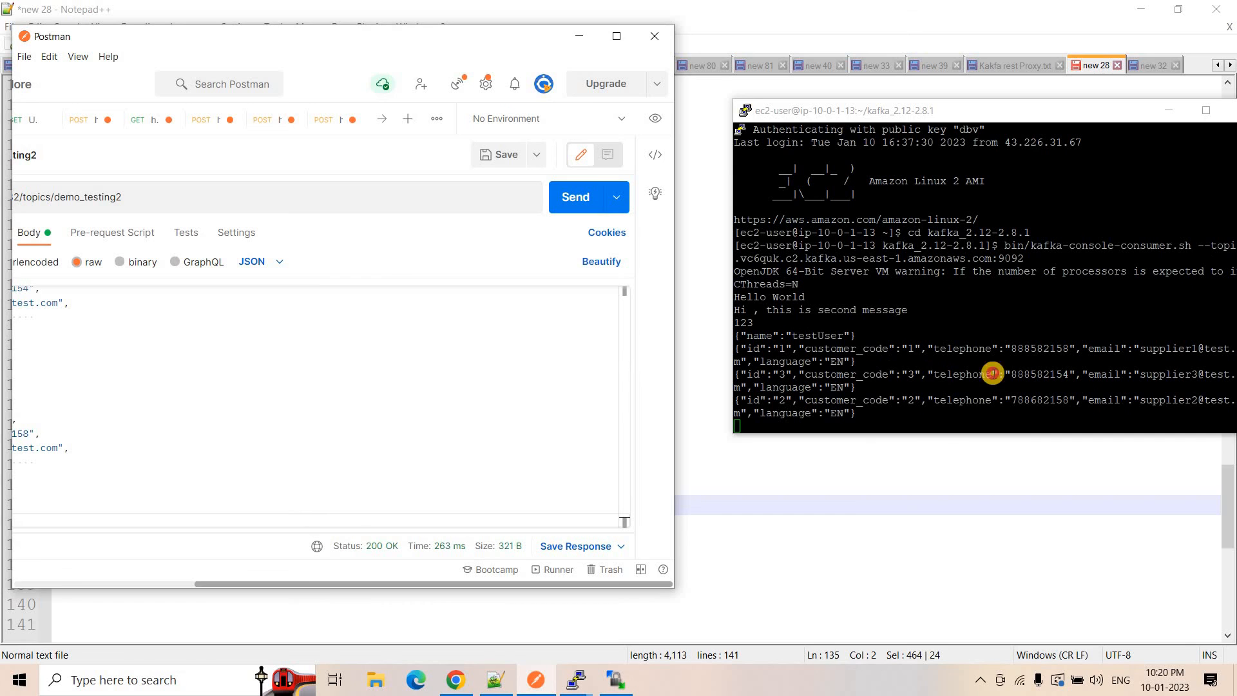
pyautogui.moveTo(1009, 373); pyautogui.dragTo(858, 375)
pyautogui.moveTo(940, 400); pyautogui.dragTo(830, 400)
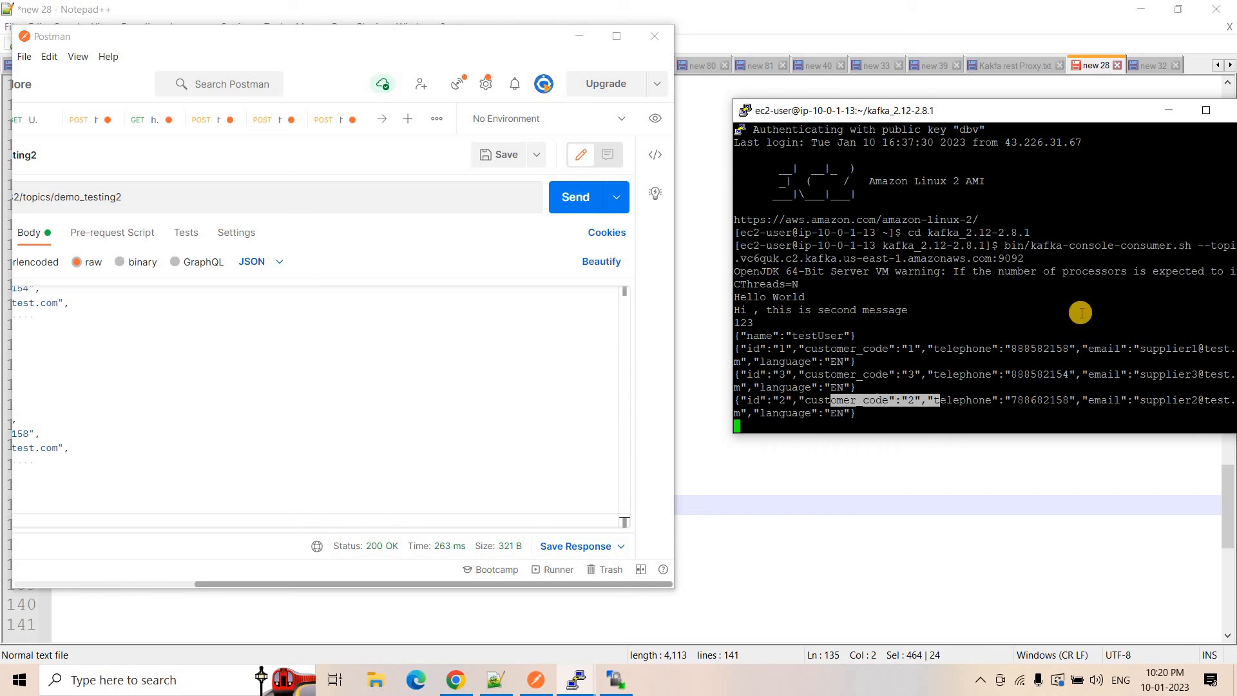
pyautogui.doubleClick(1024, 104)
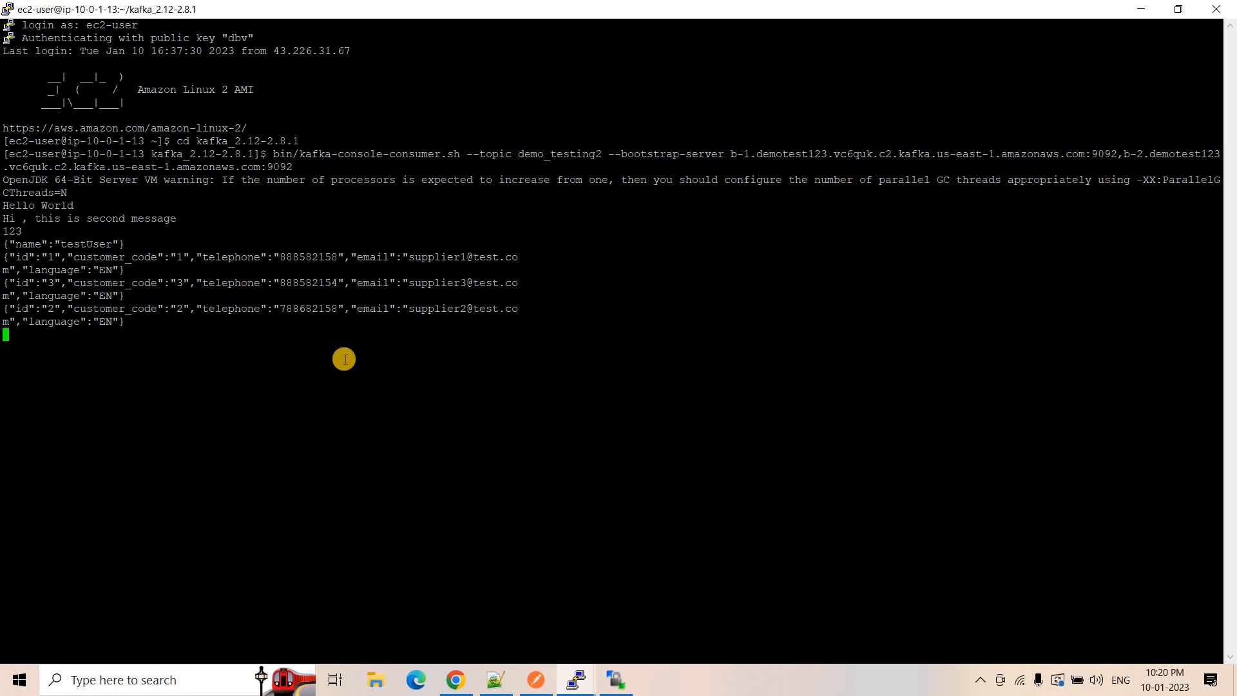
# Step: Switch to Chrome and review the AWS blog post on governing Kafka clients with API Gateway, down to its solution architecture diagram
pyautogui.click(456, 680)
pyautogui.click(627, 11)
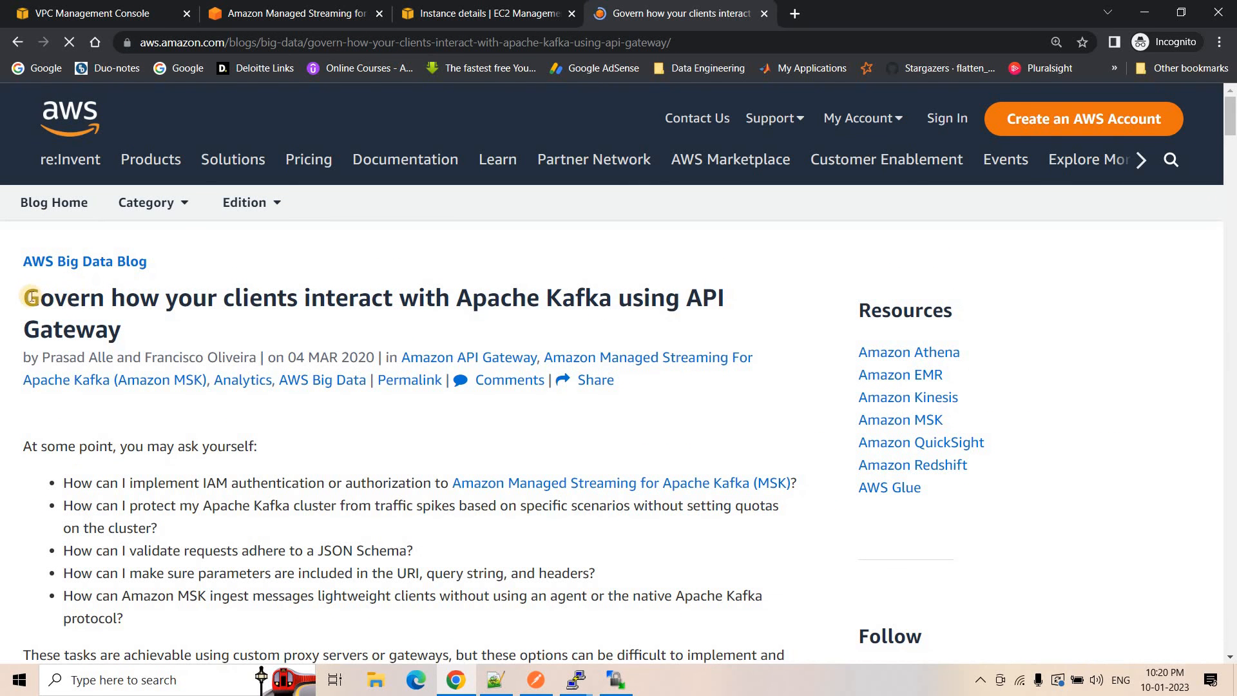
pyautogui.moveTo(30, 297); pyautogui.dragTo(171, 295)
pyautogui.click(175, 296)
pyautogui.scroll(-2, 277, 415)
pyautogui.scroll(-6, 274, 404)
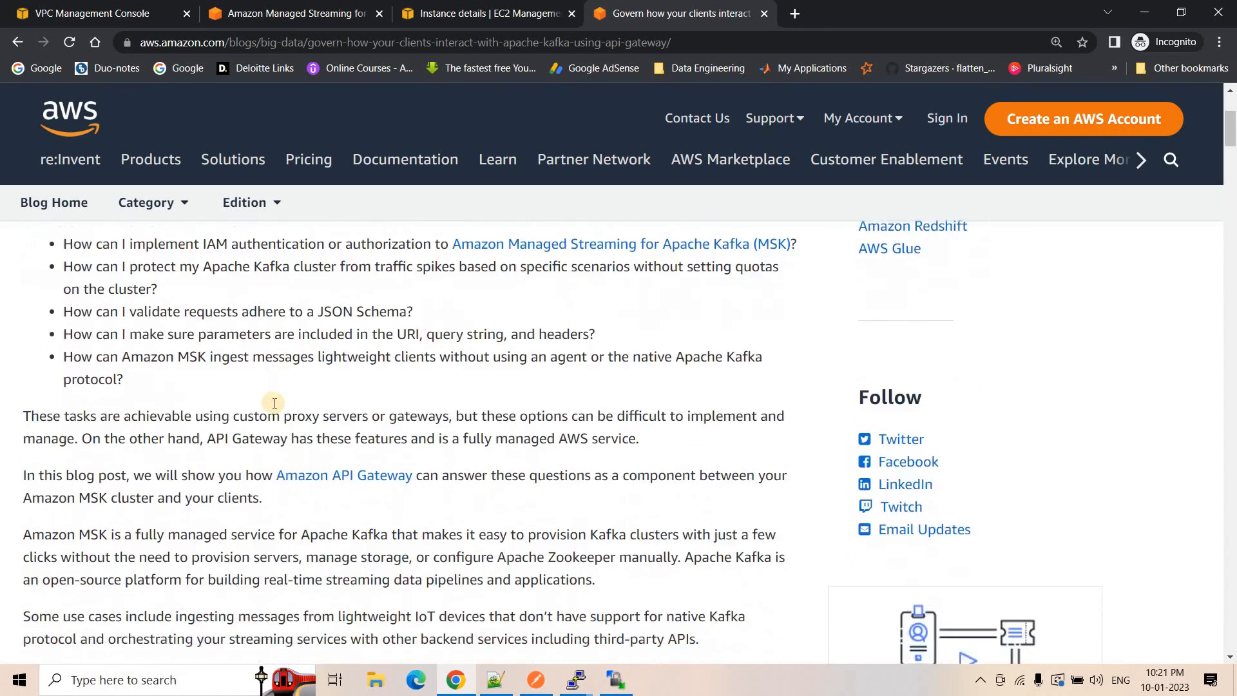
pyautogui.scroll(-8, 275, 404)
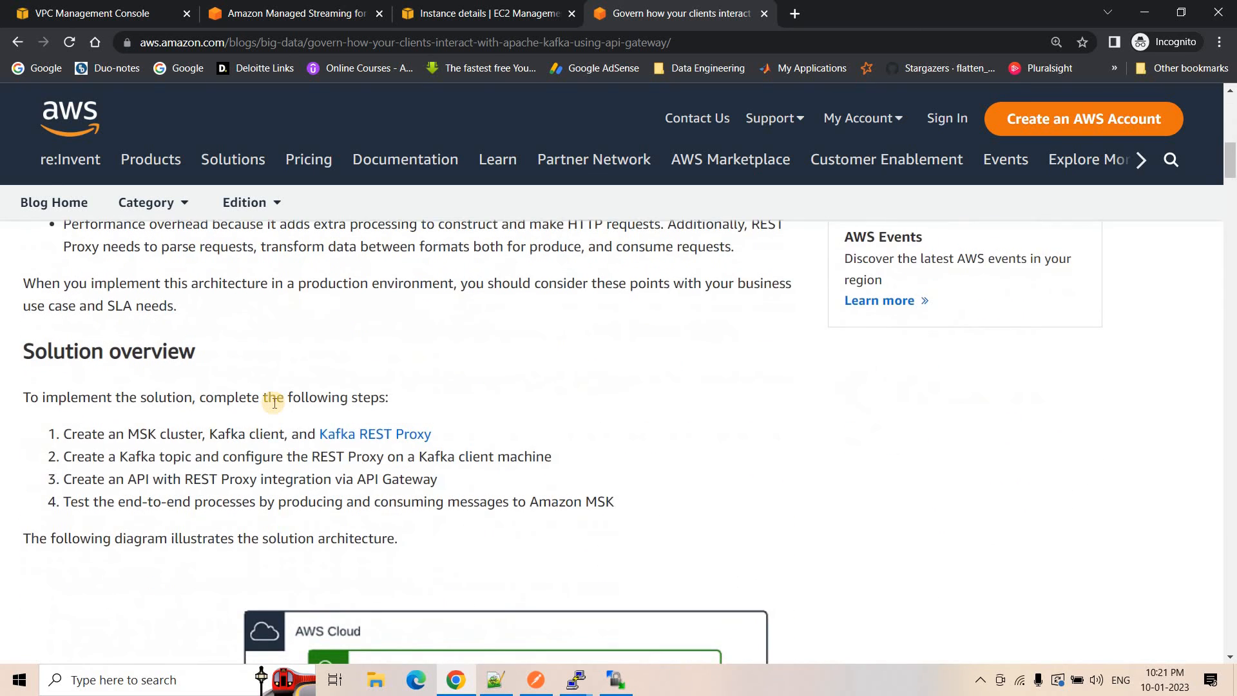
pyautogui.scroll(-3, 273, 407)
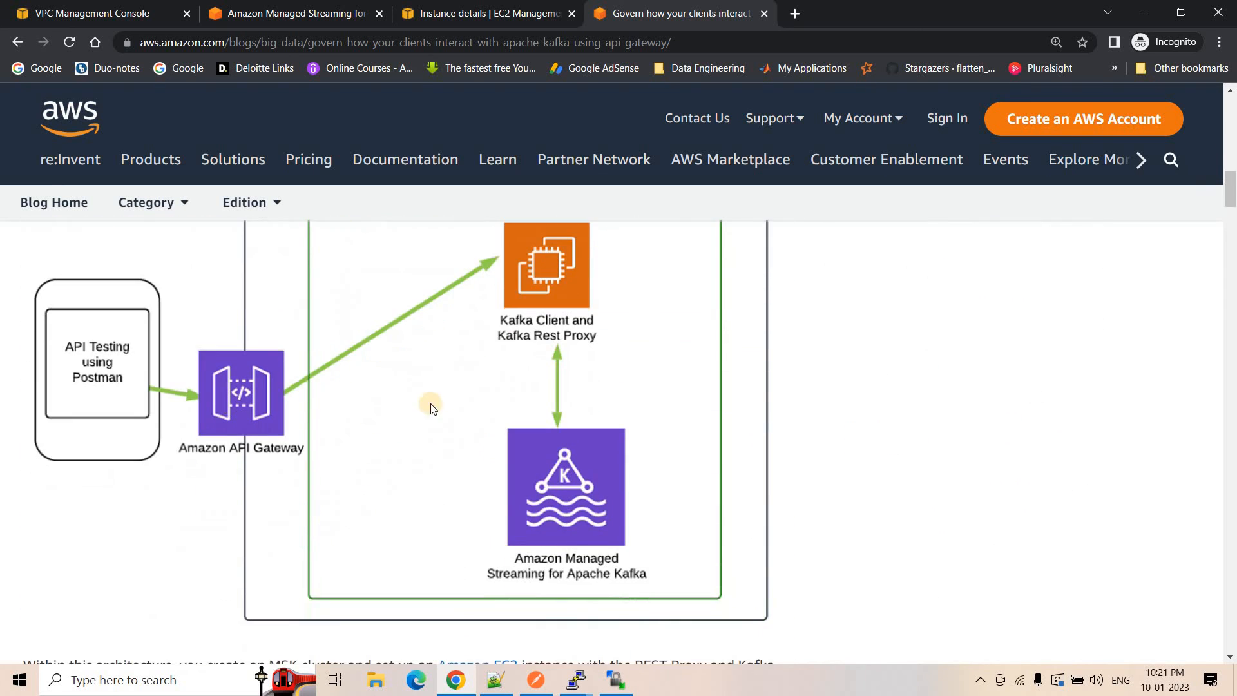
pyautogui.scroll(1, 116, 468)
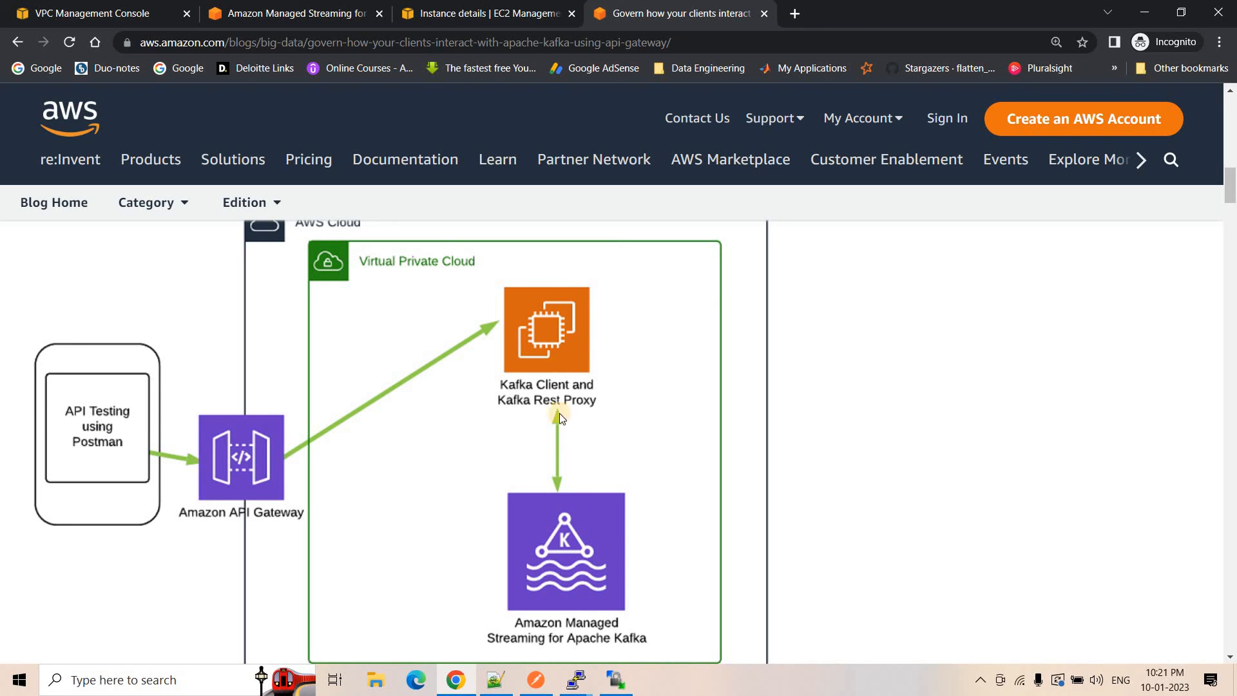
# Step: Compare the request URL in Postman with the API Gateway and Kafka REST Proxy path in the blog's architecture diagram
pyautogui.click(536, 680)
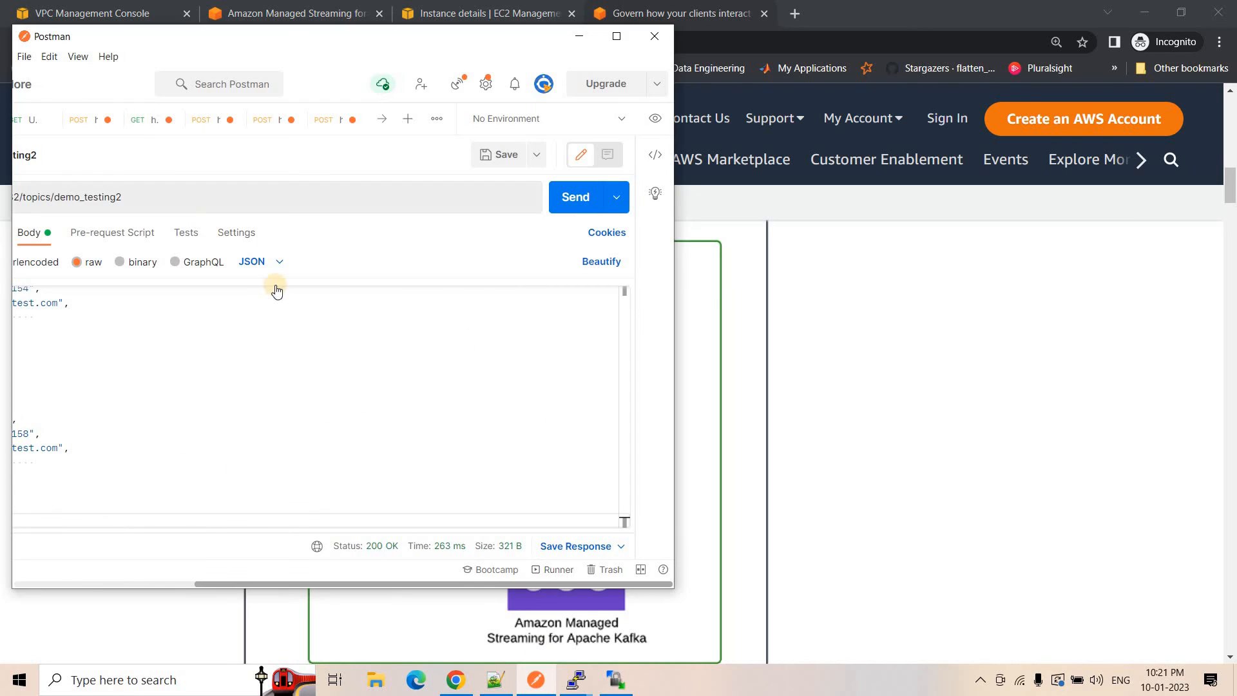
pyautogui.hscroll(-1, 161, 225)
pyautogui.hscroll(-5, 203, 219)
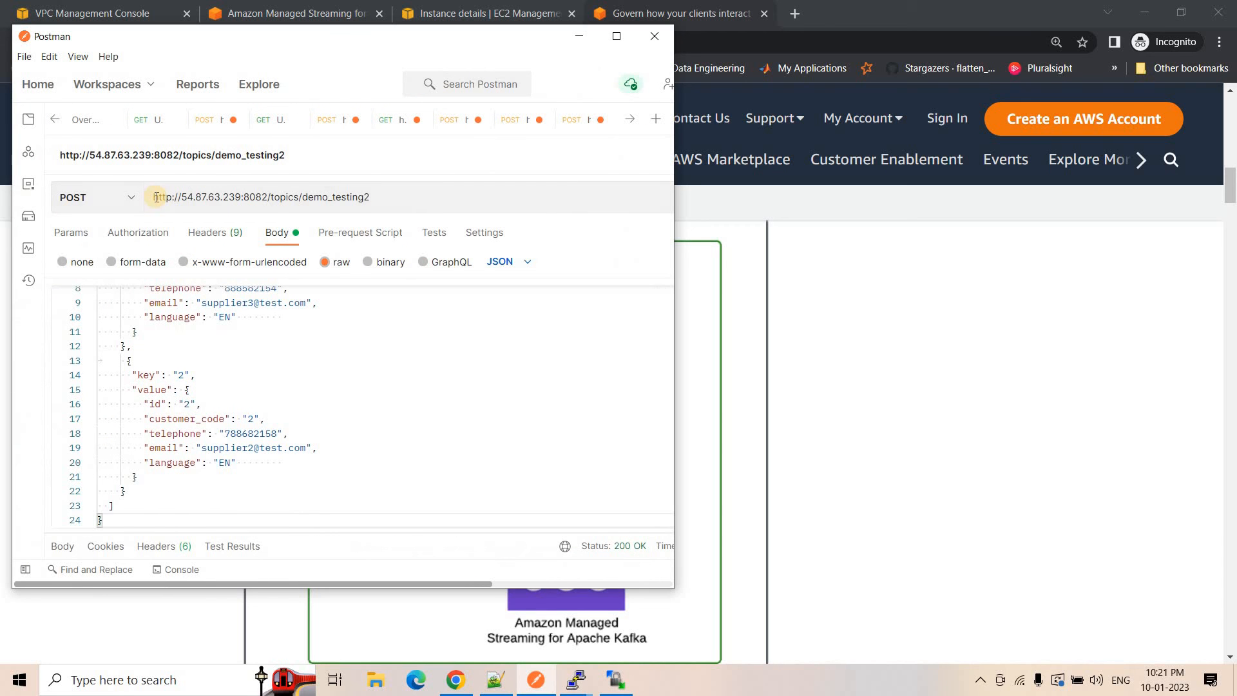
pyautogui.moveTo(419, 197); pyautogui.dragTo(155, 196)
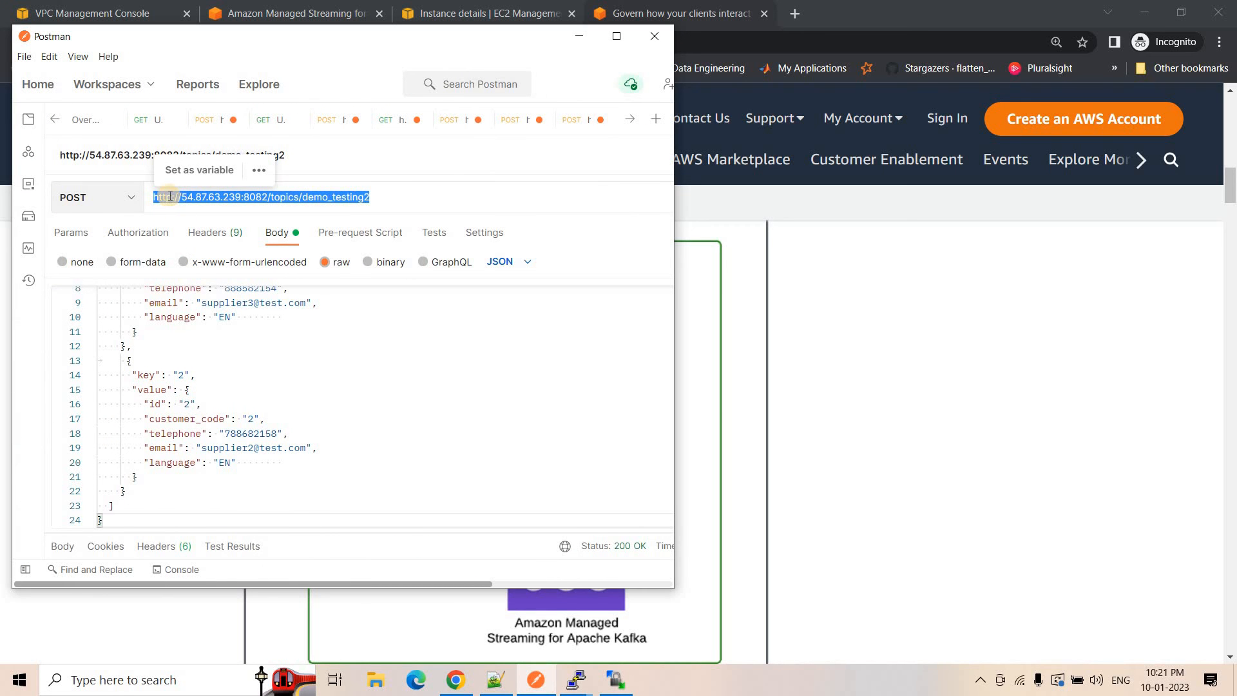
pyautogui.click(849, 263)
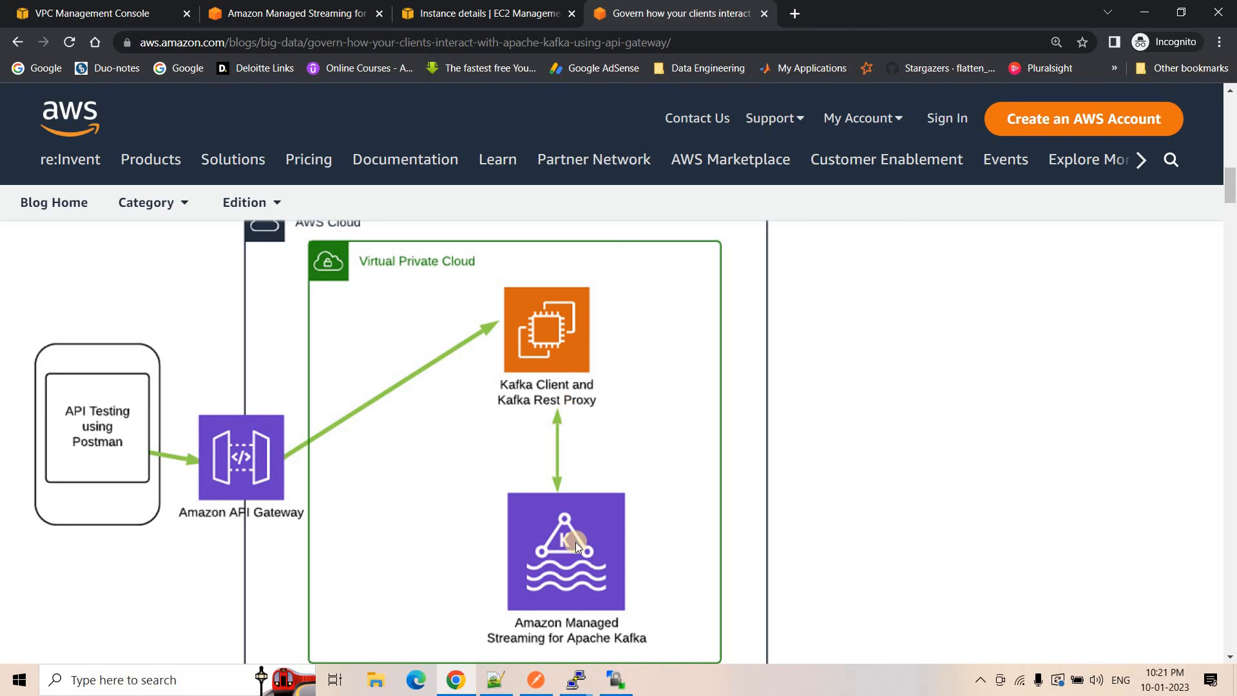
pyautogui.click(532, 683)
pyautogui.tripleClick(158, 196)
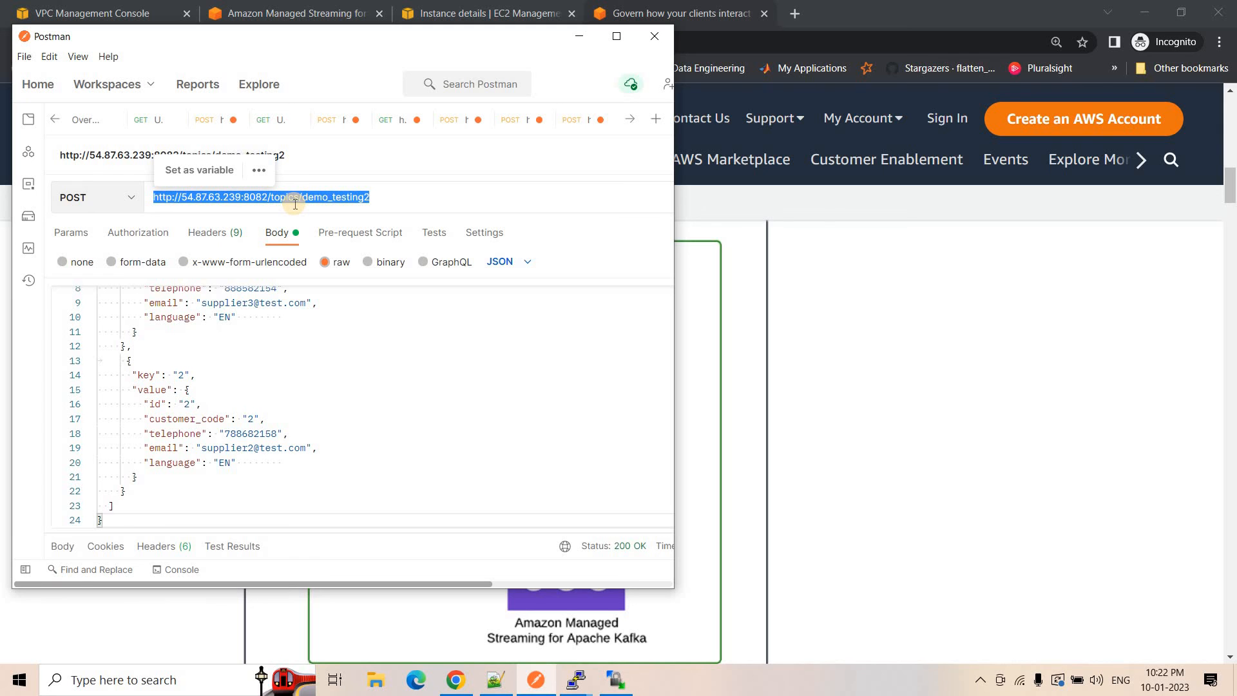
pyautogui.click(892, 353)
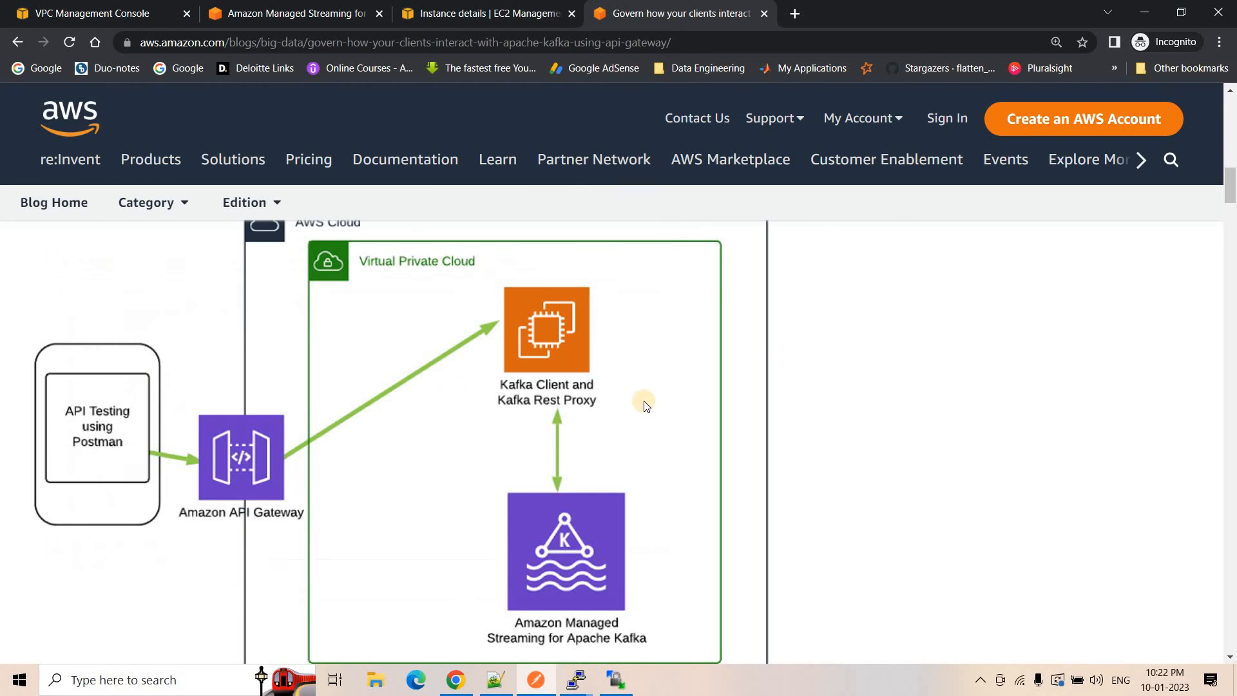
# Step: Open the AWS console home in a new tab from the EC2 instance page and go to the API Gateway service
pyautogui.click(498, 6)
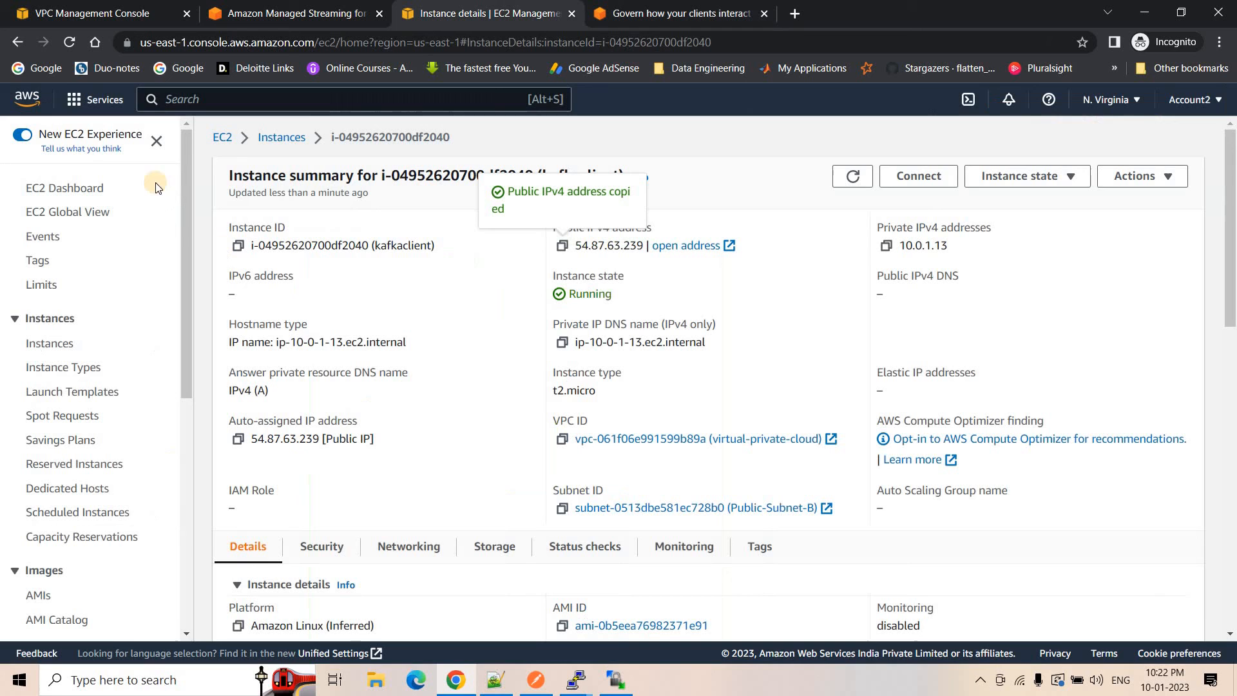
pyautogui.rightClick(18, 95)
pyautogui.click(80, 108)
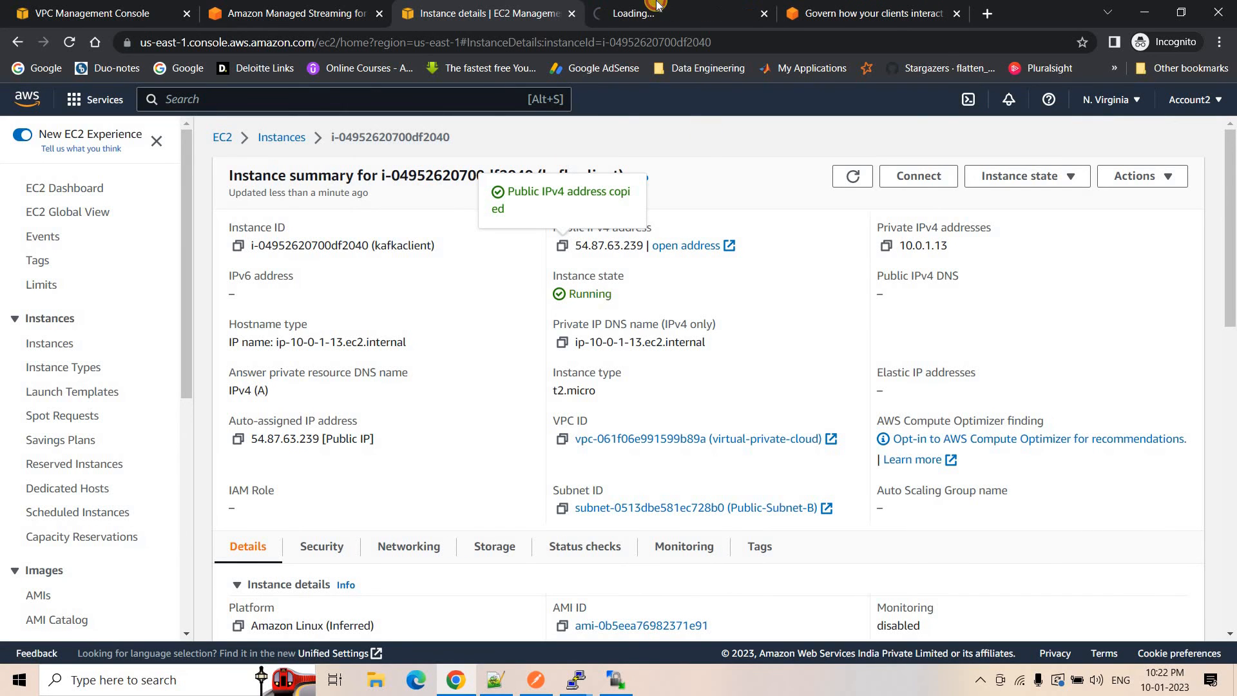
pyautogui.click(653, 5)
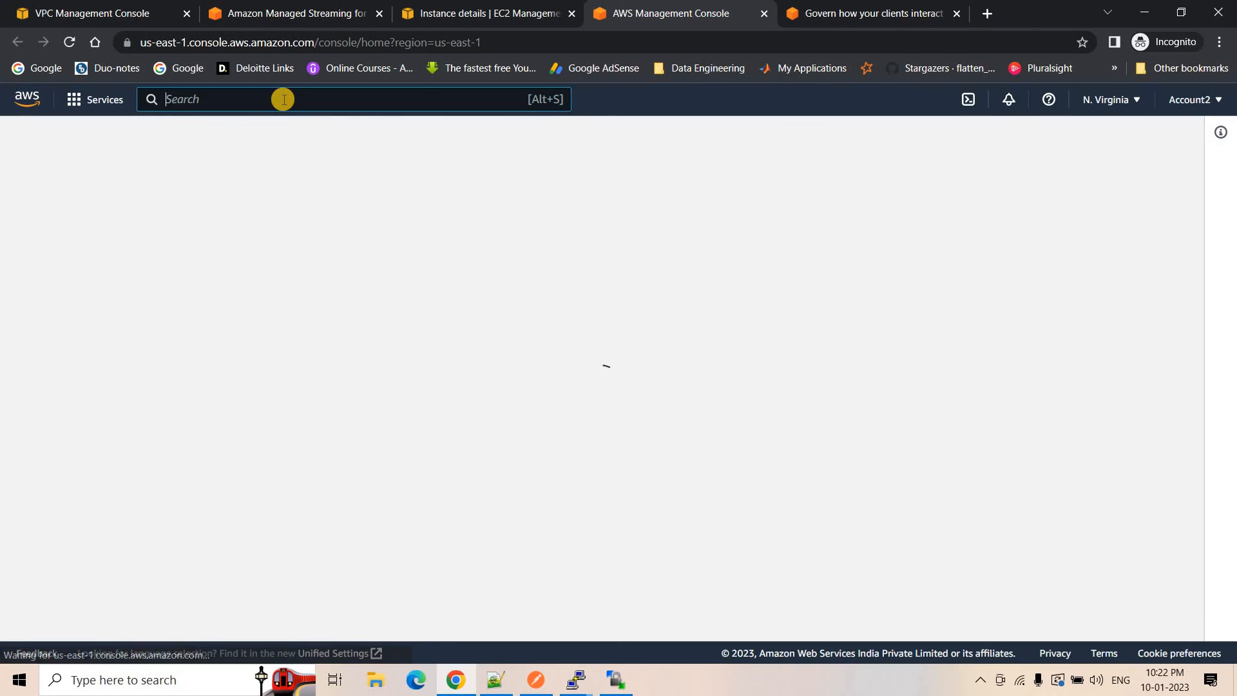
pyautogui.write('apig')
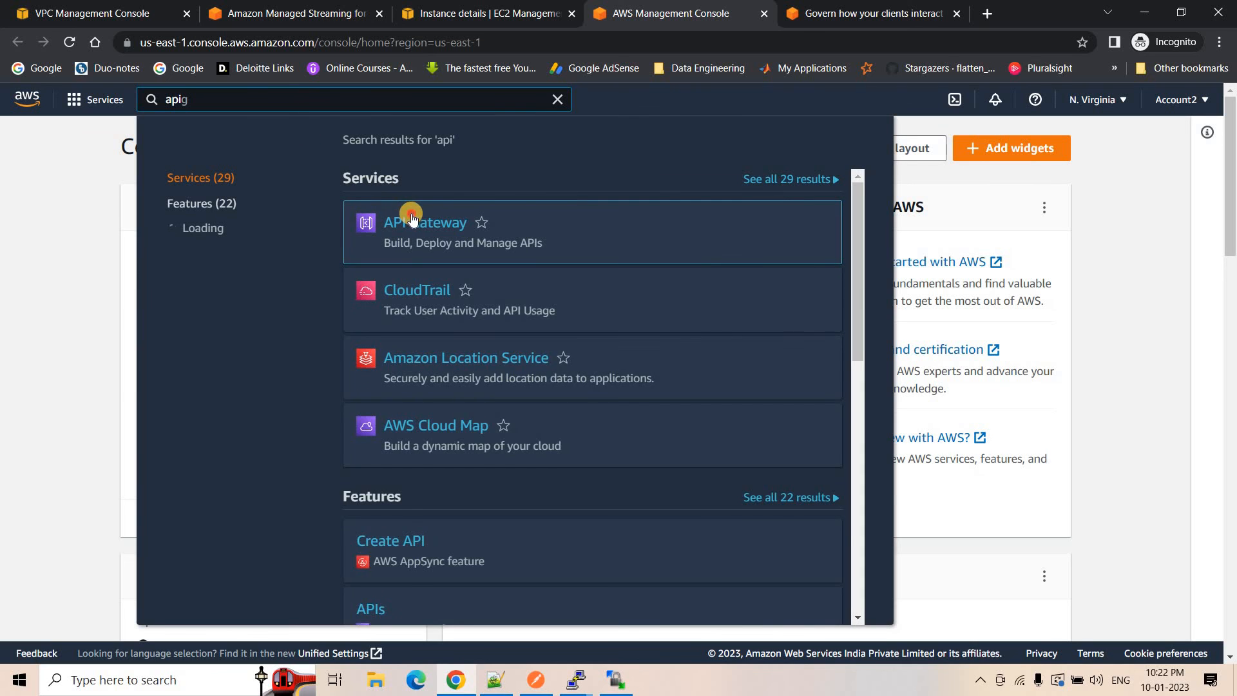
pyautogui.click(408, 212)
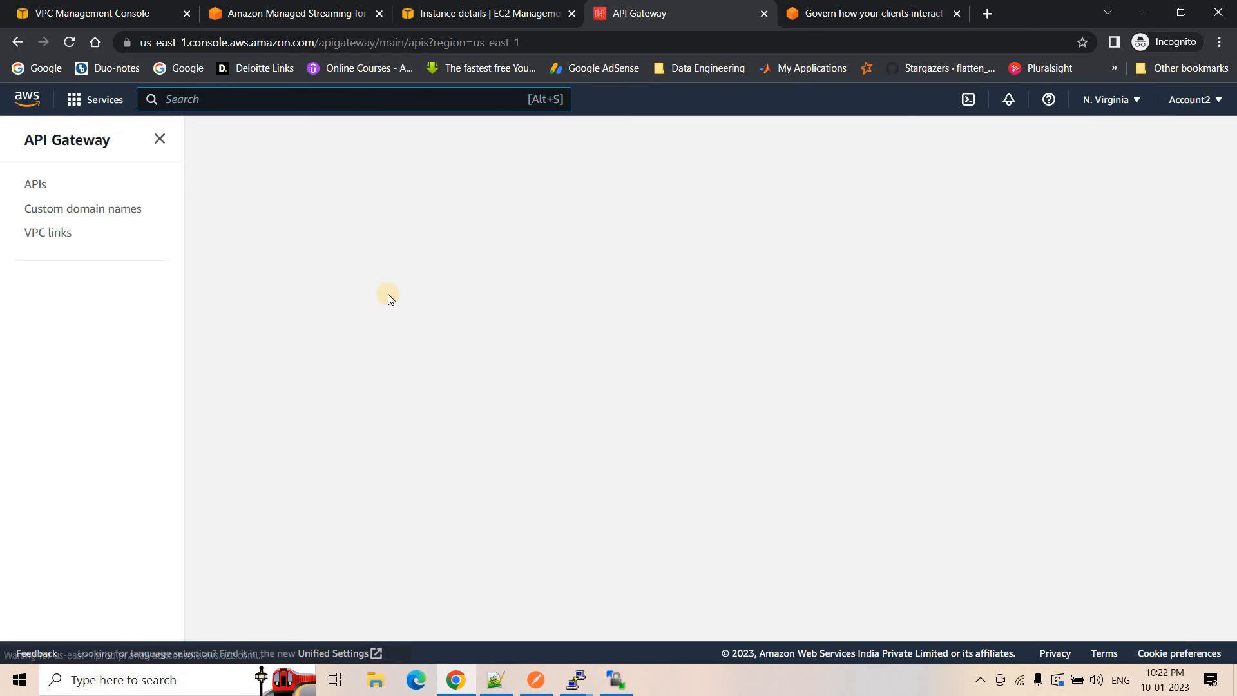
# Step: Create a new REST API named fghwthwrt with the Regional endpoint type
pyautogui.click(1142, 158)
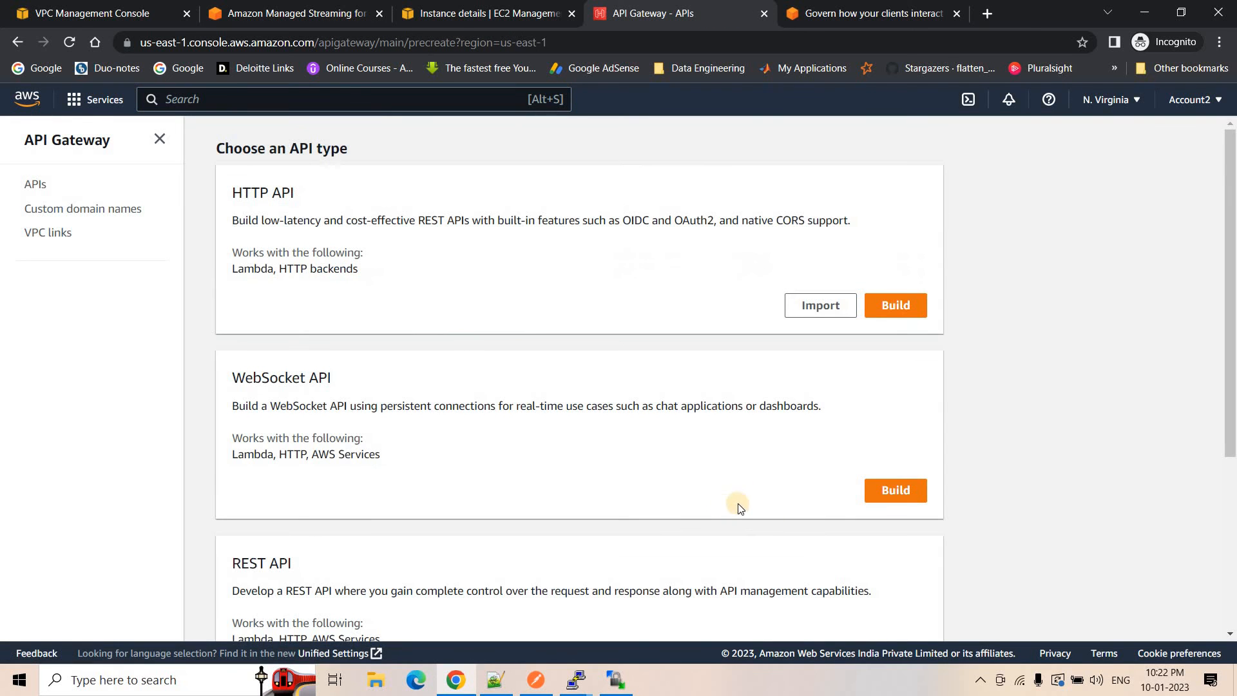
pyautogui.scroll(-3, 740, 508)
pyautogui.click(896, 488)
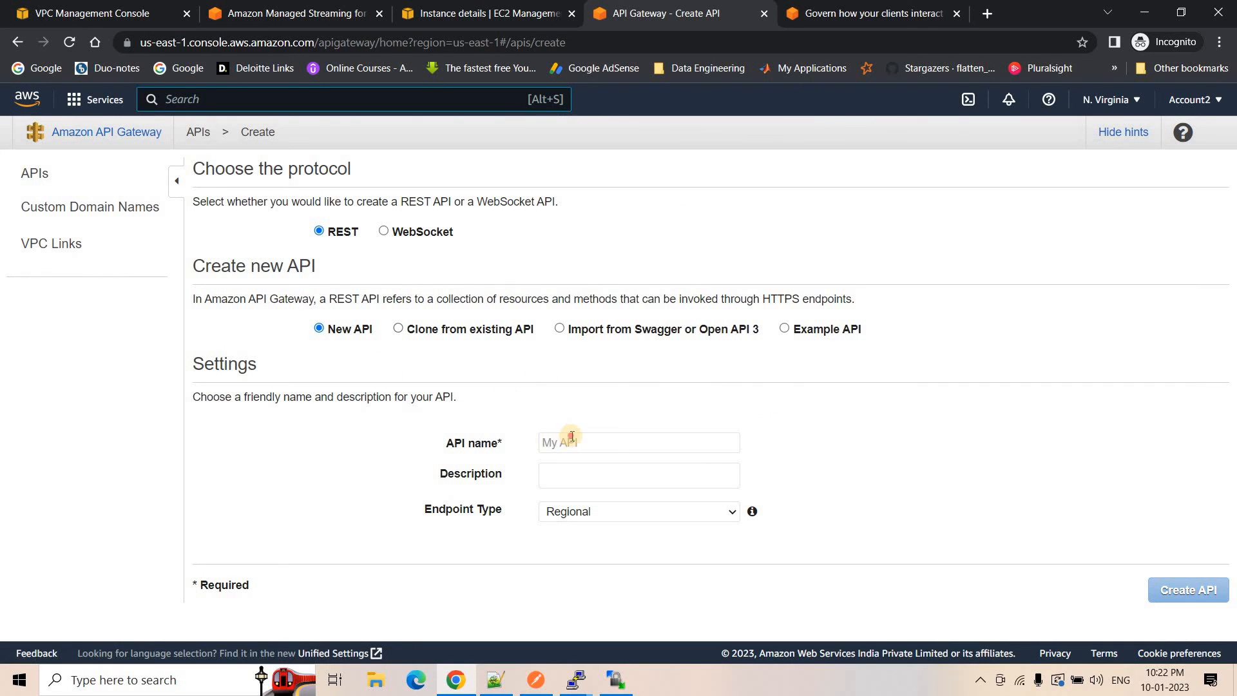
pyautogui.click(572, 436)
pyautogui.write('fghwthwrt')
pyautogui.click(1183, 592)
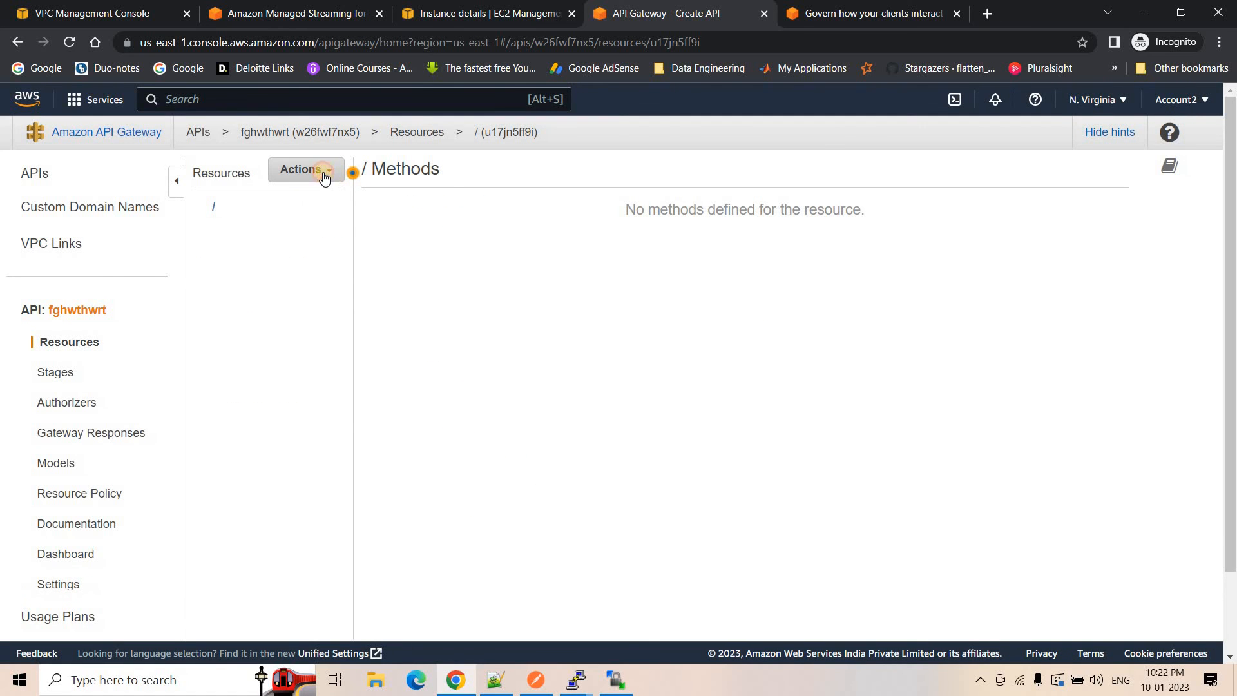
# Step: Look up the blog post's instructions for creating an API with Kafka REST Proxy integration
pyautogui.click(324, 178)
pyautogui.hotkey('ctrl', 'Tab')
pyautogui.scroll(-7, 300, 449)
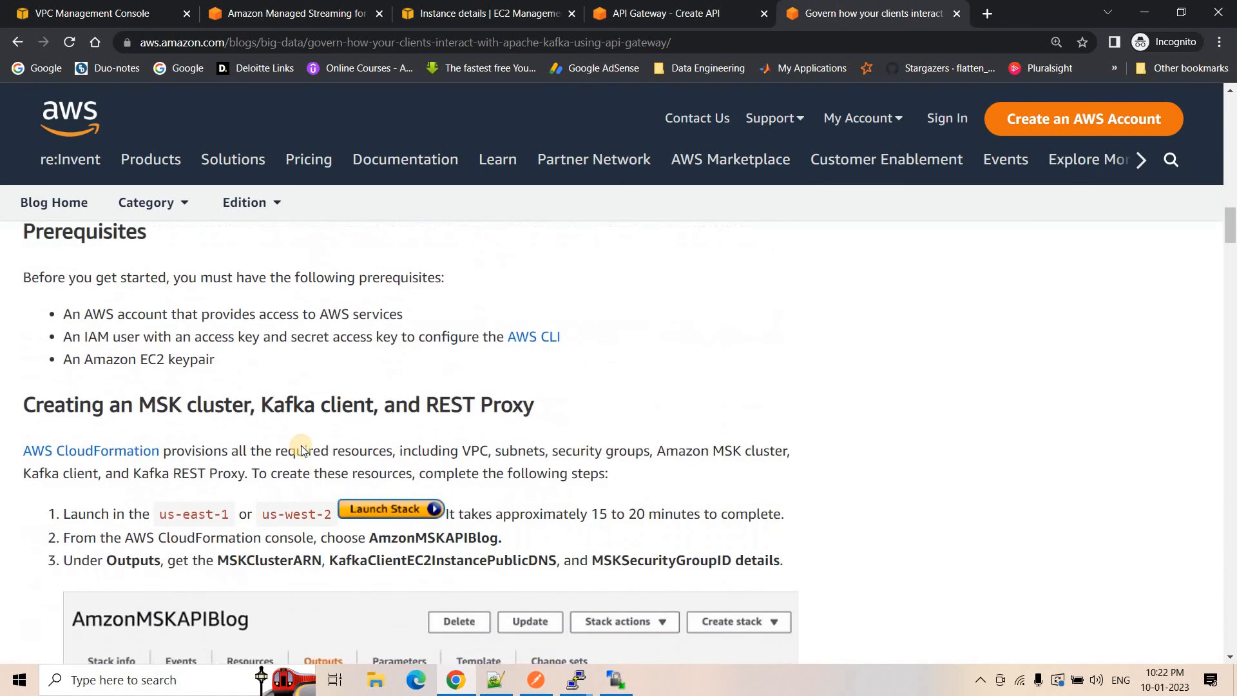
pyautogui.scroll(-20, 301, 449)
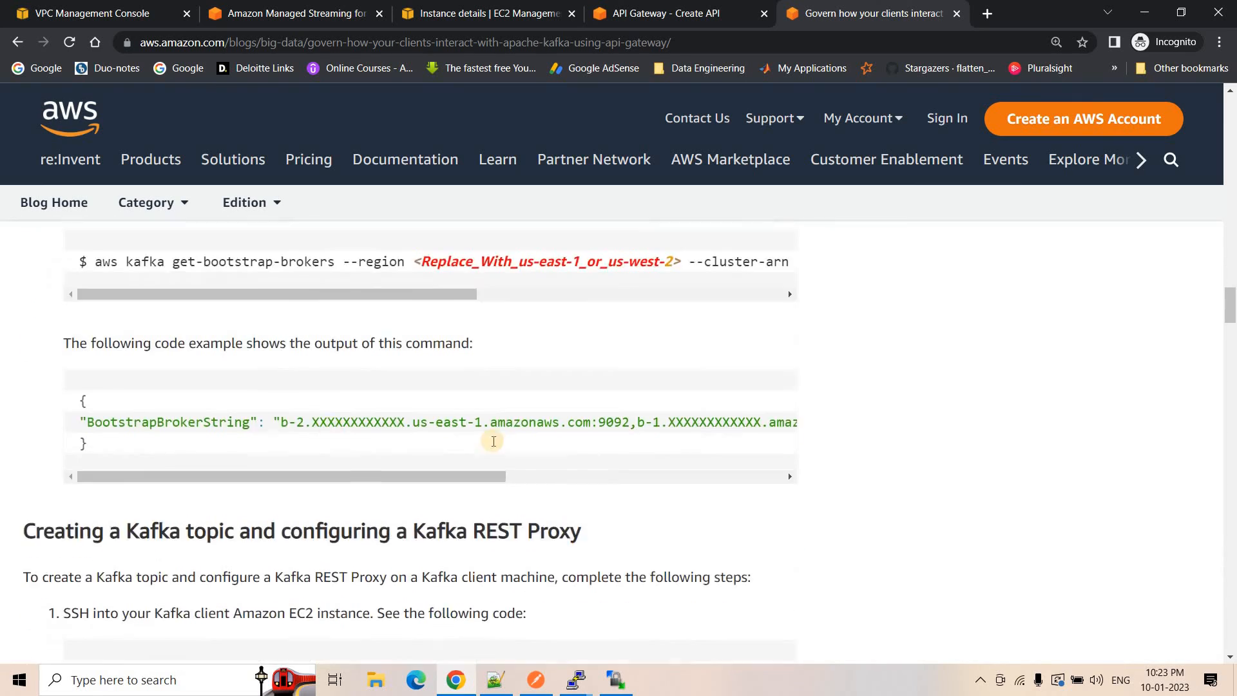
pyautogui.scroll(-15, 494, 442)
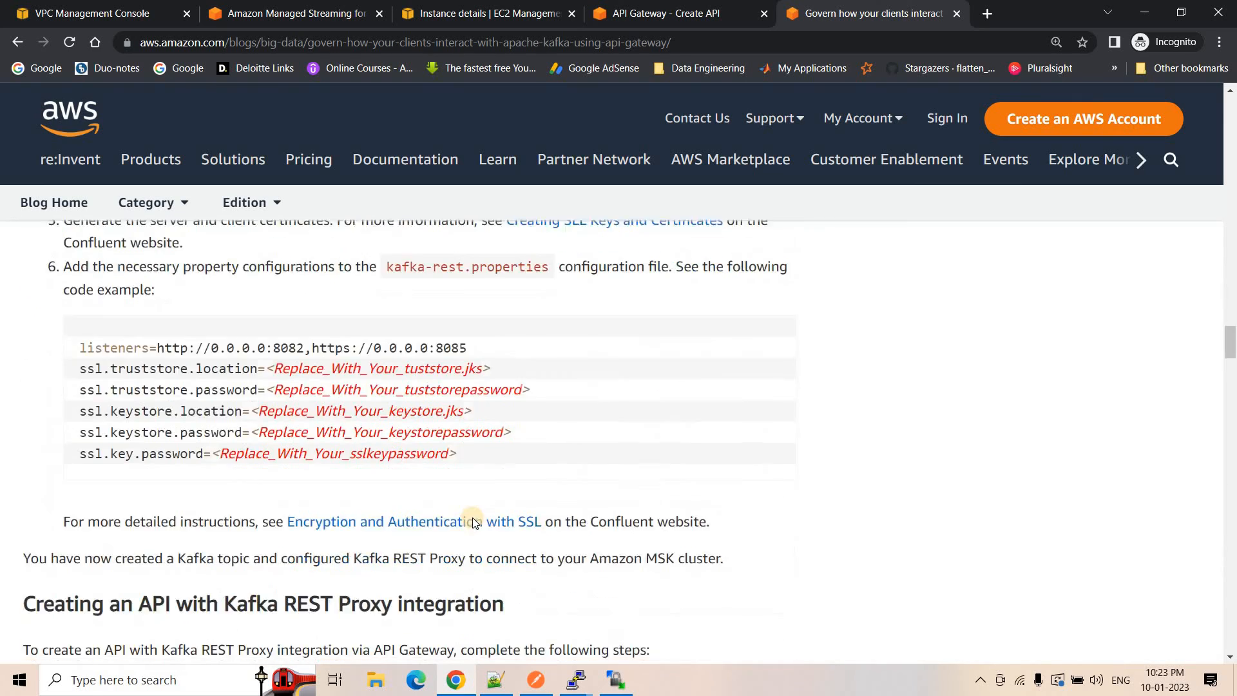
pyautogui.scroll(-6, 473, 522)
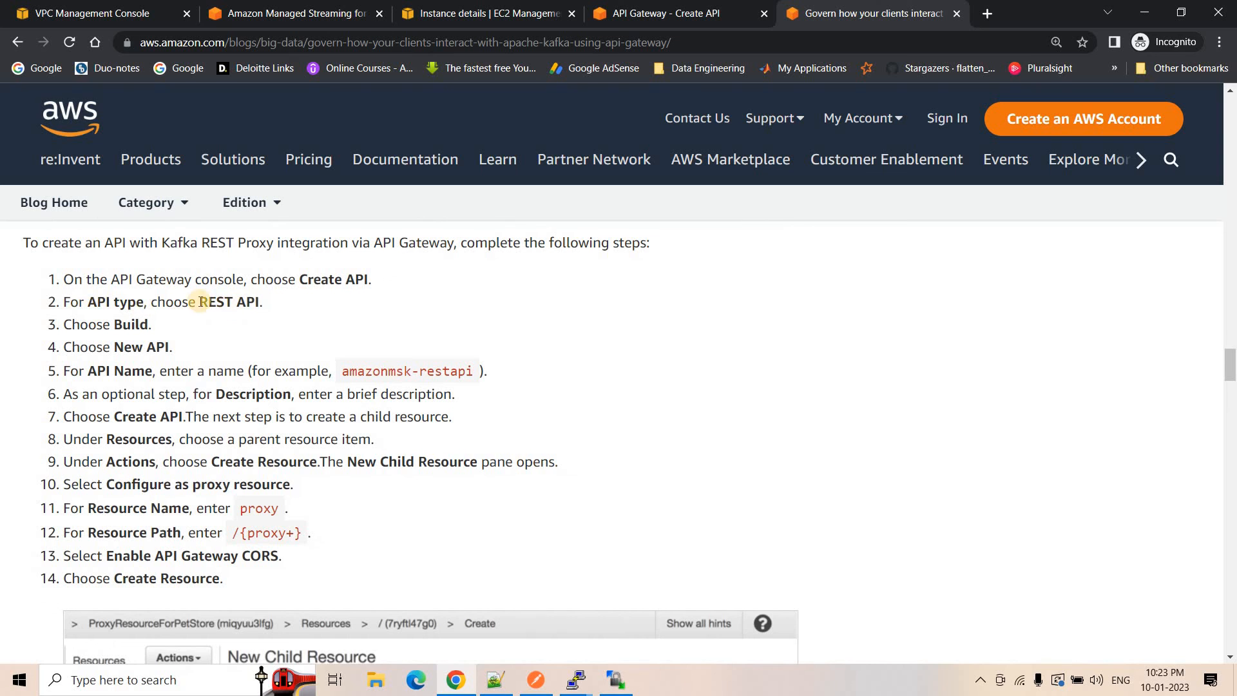
# Step: Start a new child resource under the root of the fghwthwrt API with the blog's resource name, proxy
pyautogui.scroll(-1, 515, 358)
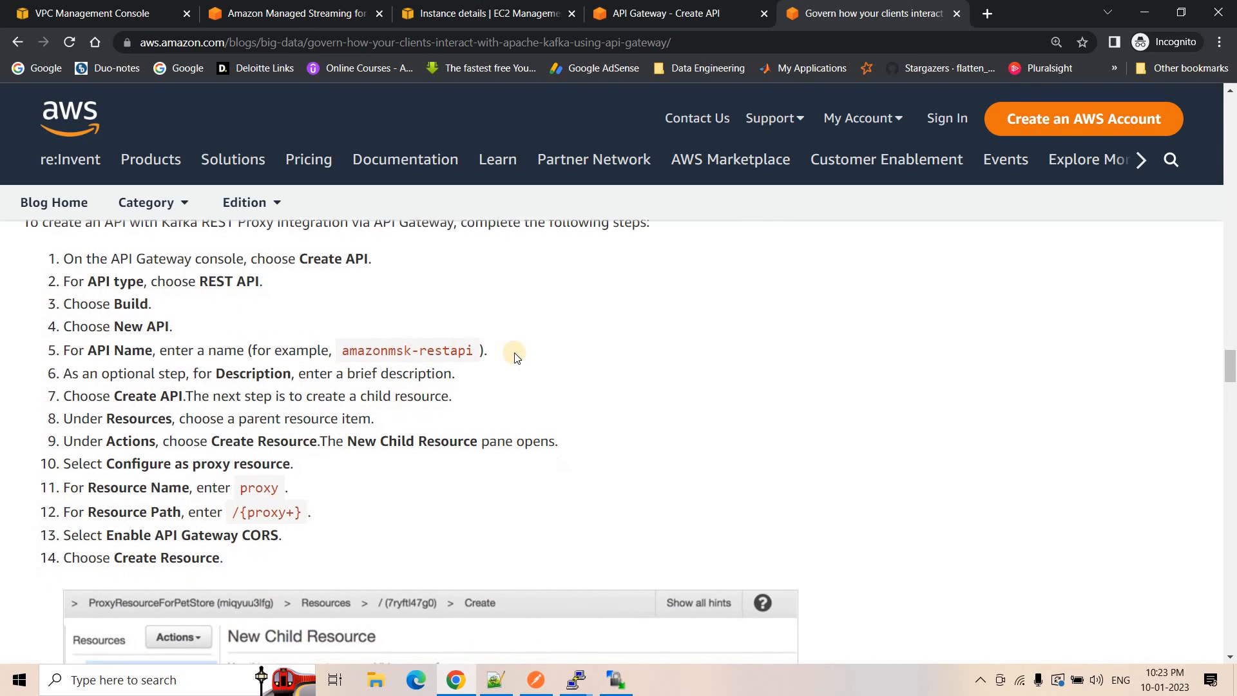
pyautogui.scroll(-1, 306, 423)
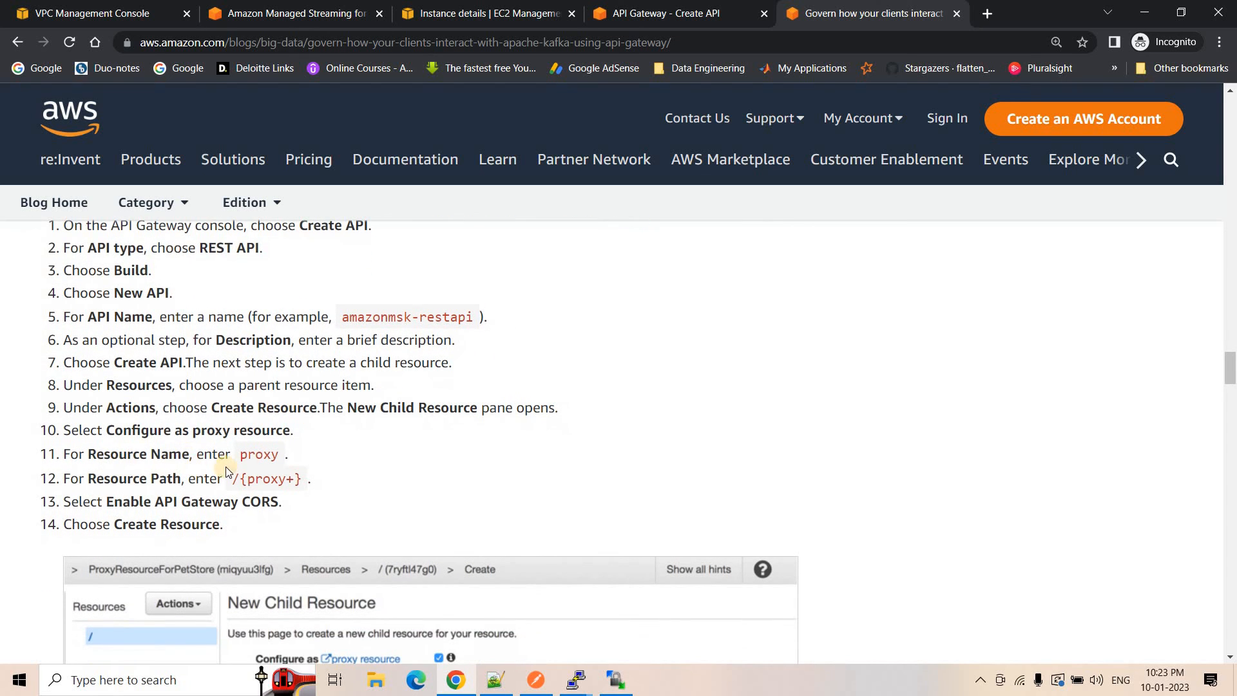
pyautogui.doubleClick(263, 455)
pyautogui.hotkey('ctrl', 'c')
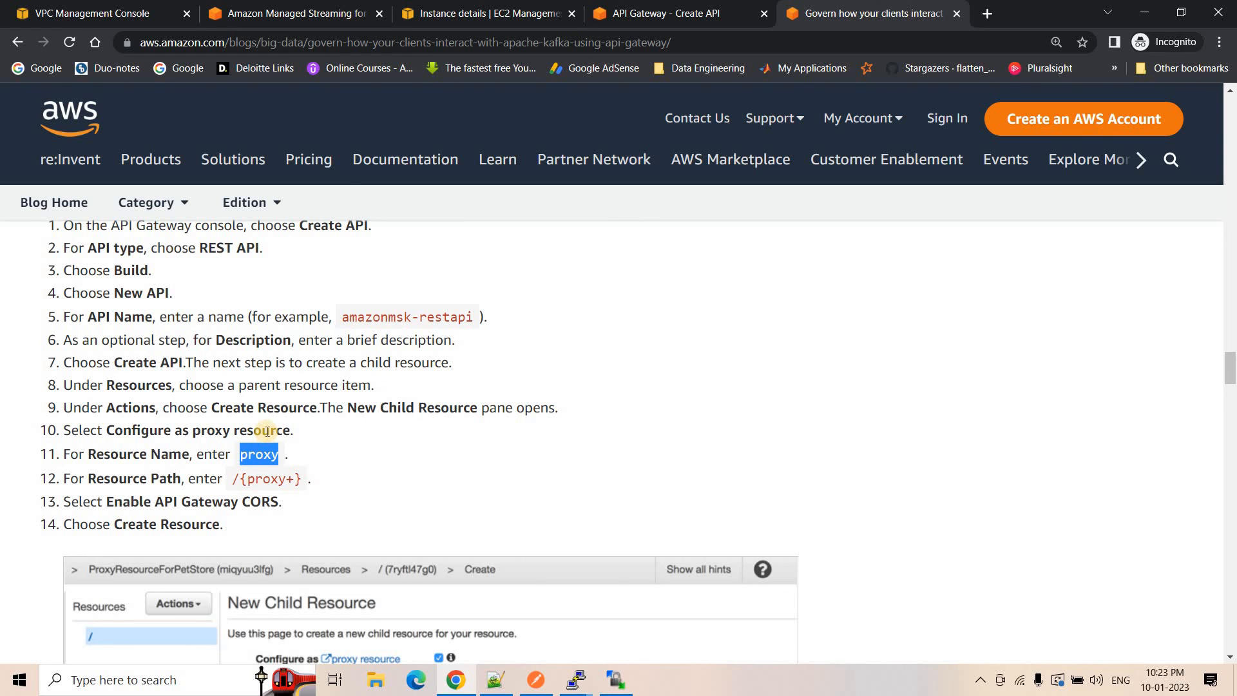
pyautogui.click(625, 5)
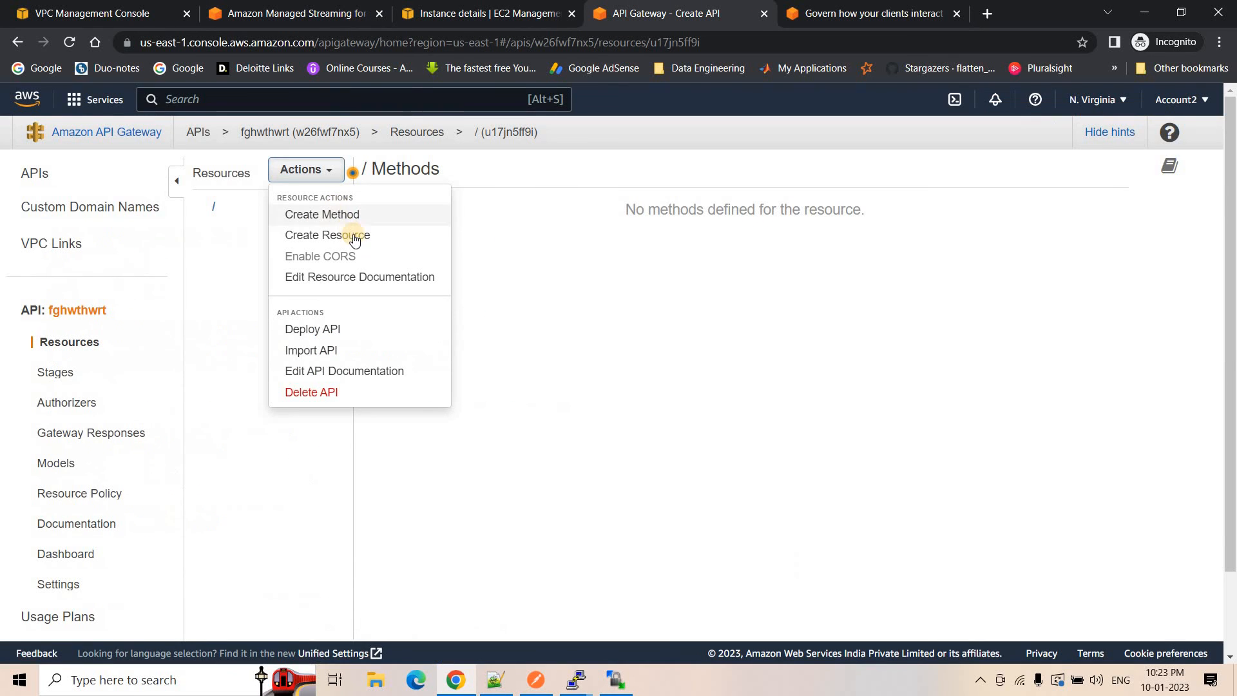
pyautogui.click(351, 234)
pyautogui.click(632, 264)
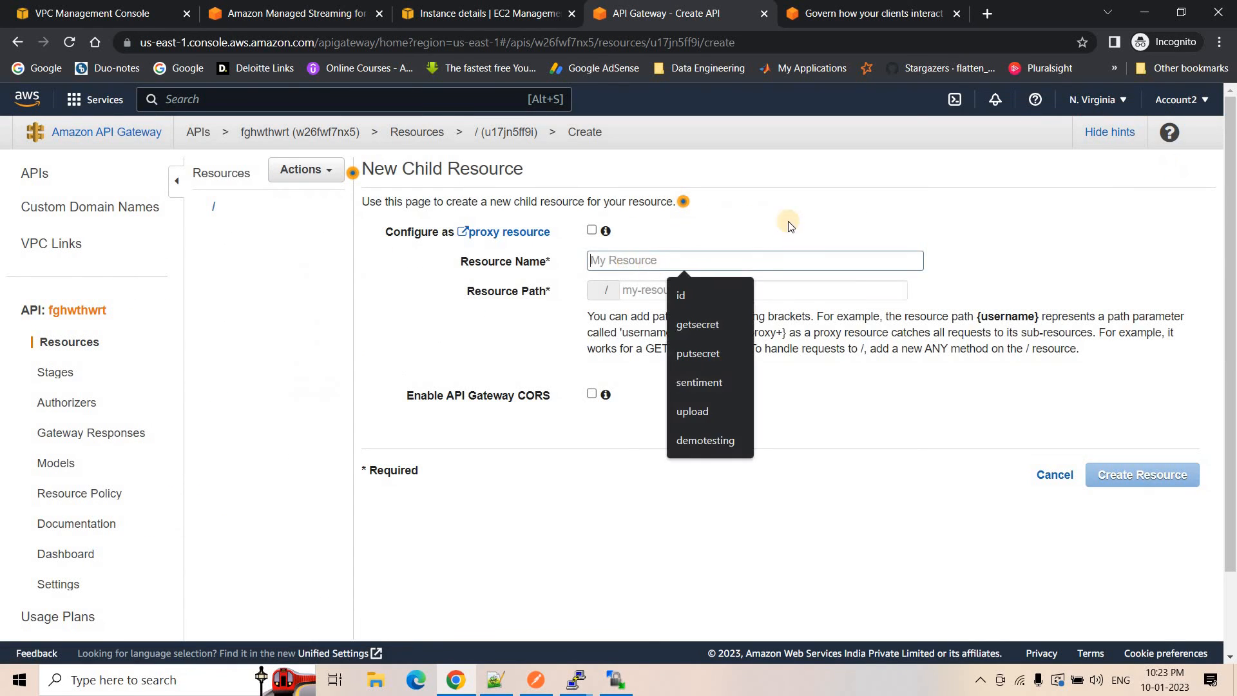
pyautogui.hotkey('ctrl', 'v')
# Step: Set the new child resource's path to {proxy+}, copied from the blog instructions
pyautogui.click(829, 3)
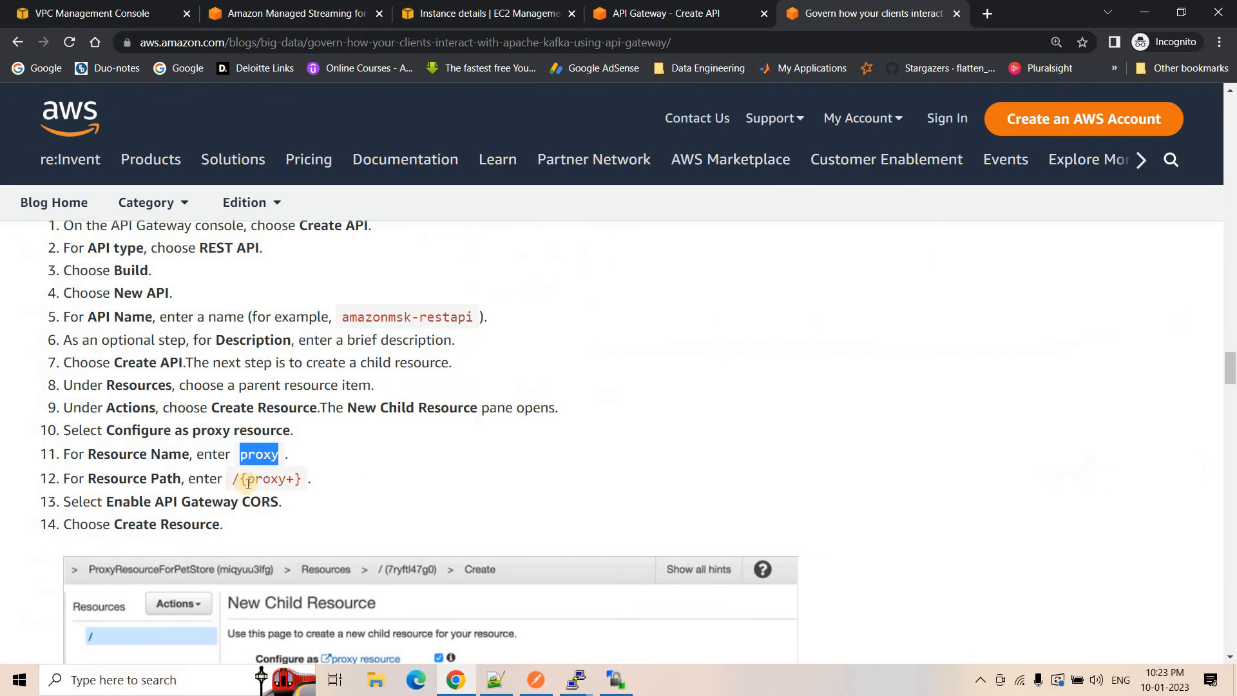
pyautogui.moveTo(245, 478); pyautogui.dragTo(301, 479)
pyautogui.hotkey('ctrl', 'c')
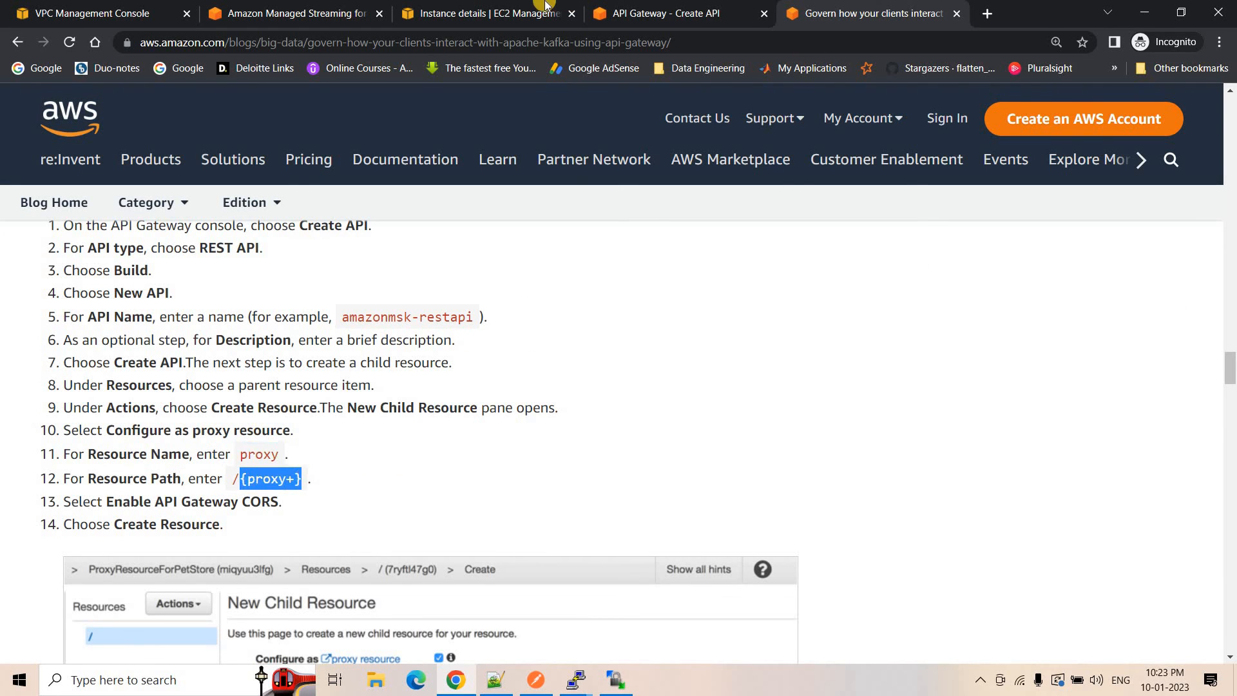
pyautogui.click(646, 14)
pyautogui.click(664, 291)
pyautogui.hotkey('ctrl', 'v')
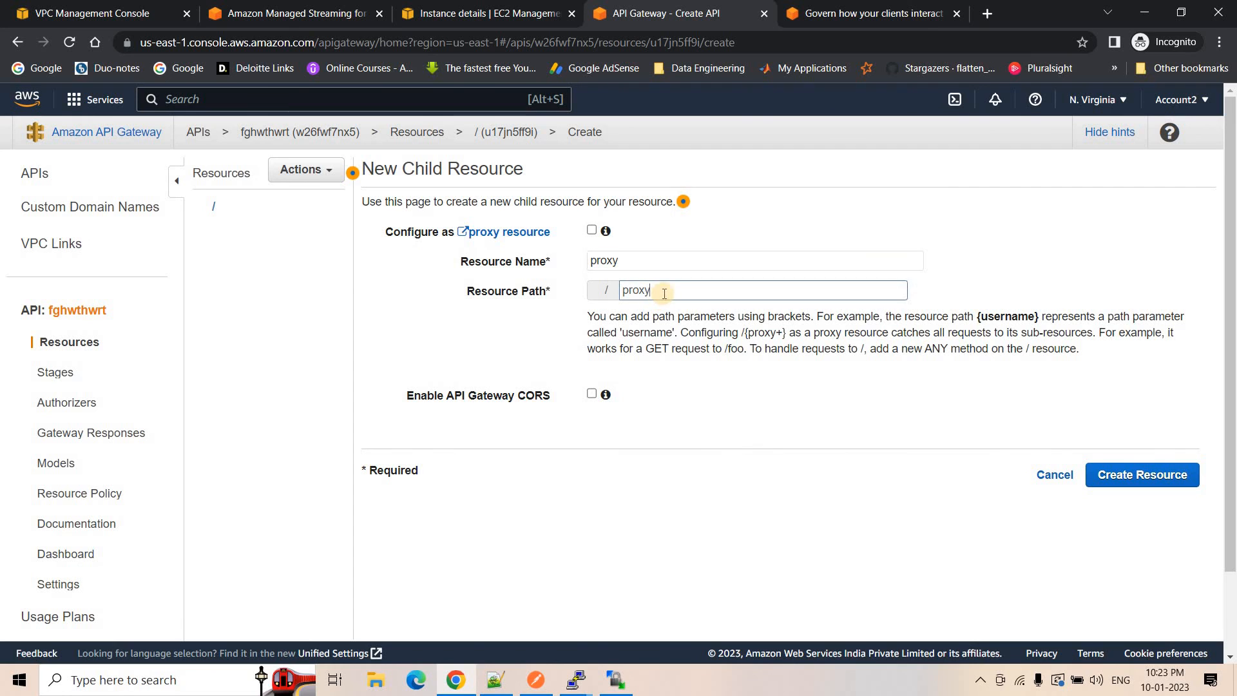
pyautogui.tripleClick(664, 292)
pyautogui.hotkey('ctrl', 'v')
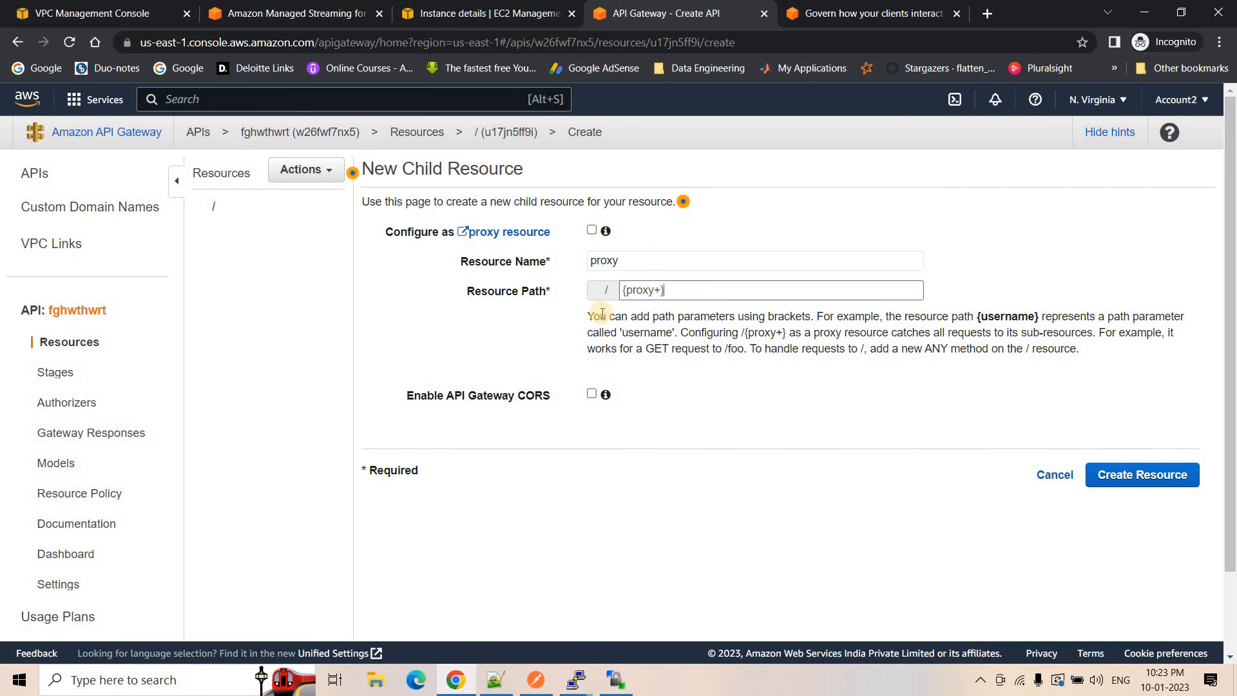
# Step: Check the blog's proxy resource instruction, enable the proxy resource option for the child resource, and create it
pyautogui.click(857, 13)
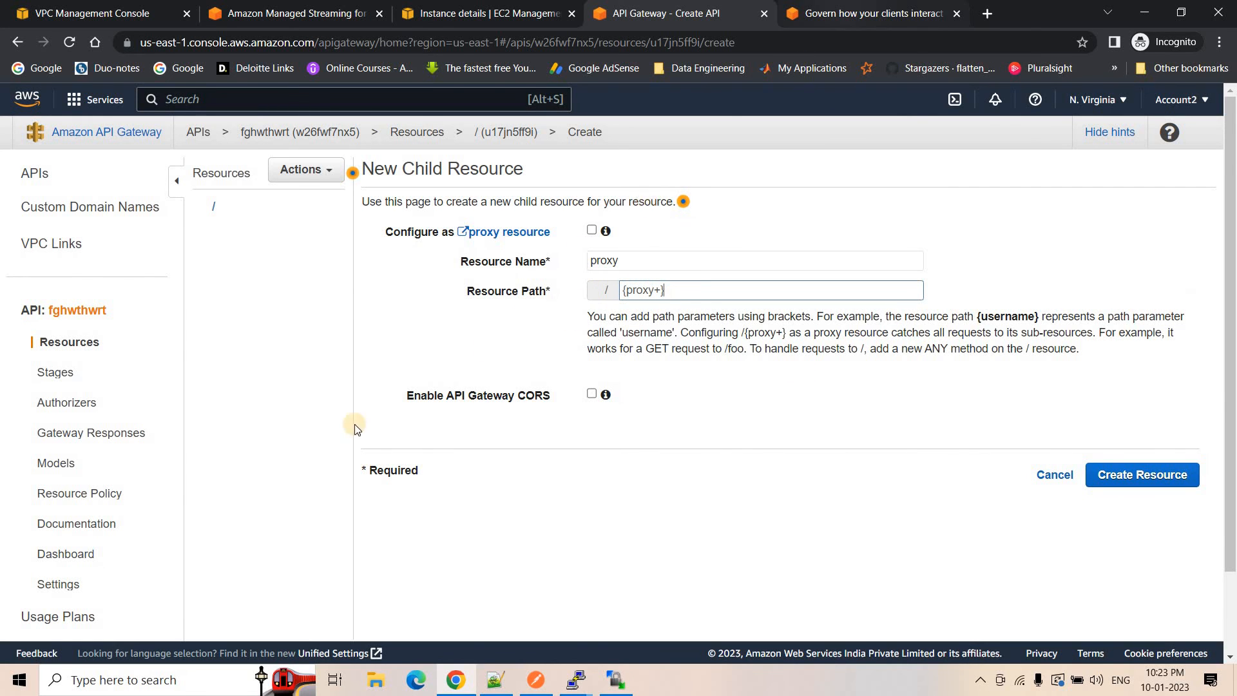
pyautogui.moveTo(107, 430); pyautogui.dragTo(380, 433)
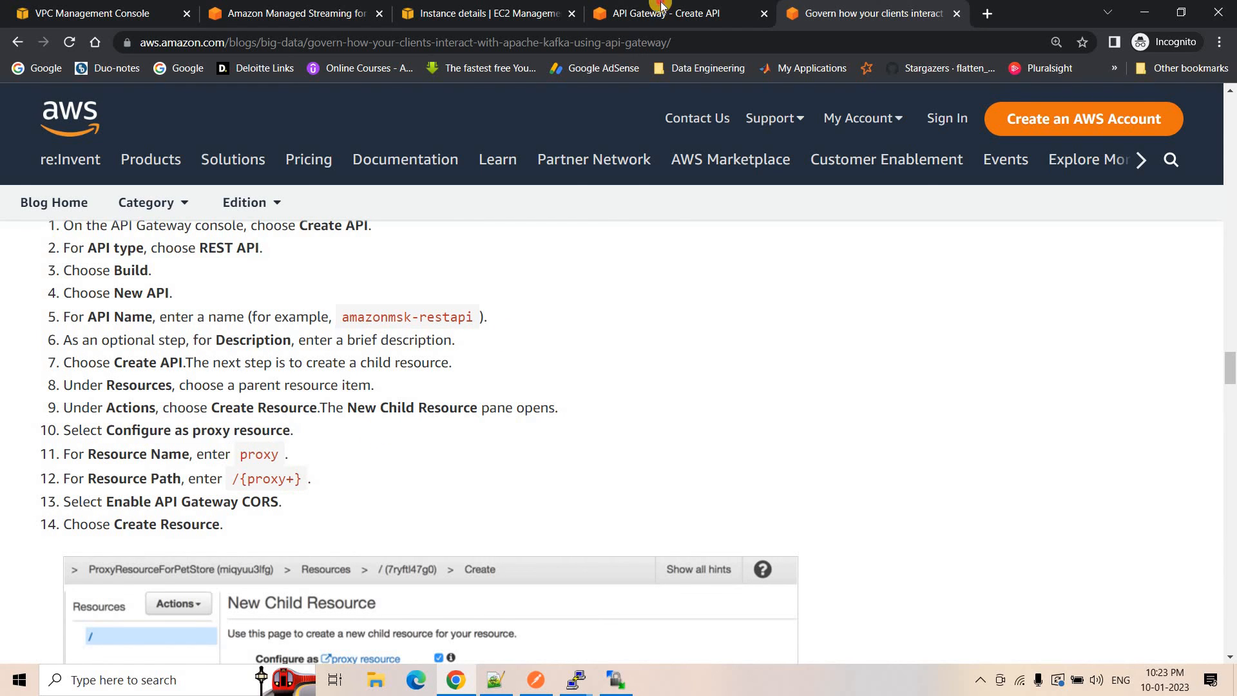
pyautogui.click(664, 13)
pyautogui.click(592, 231)
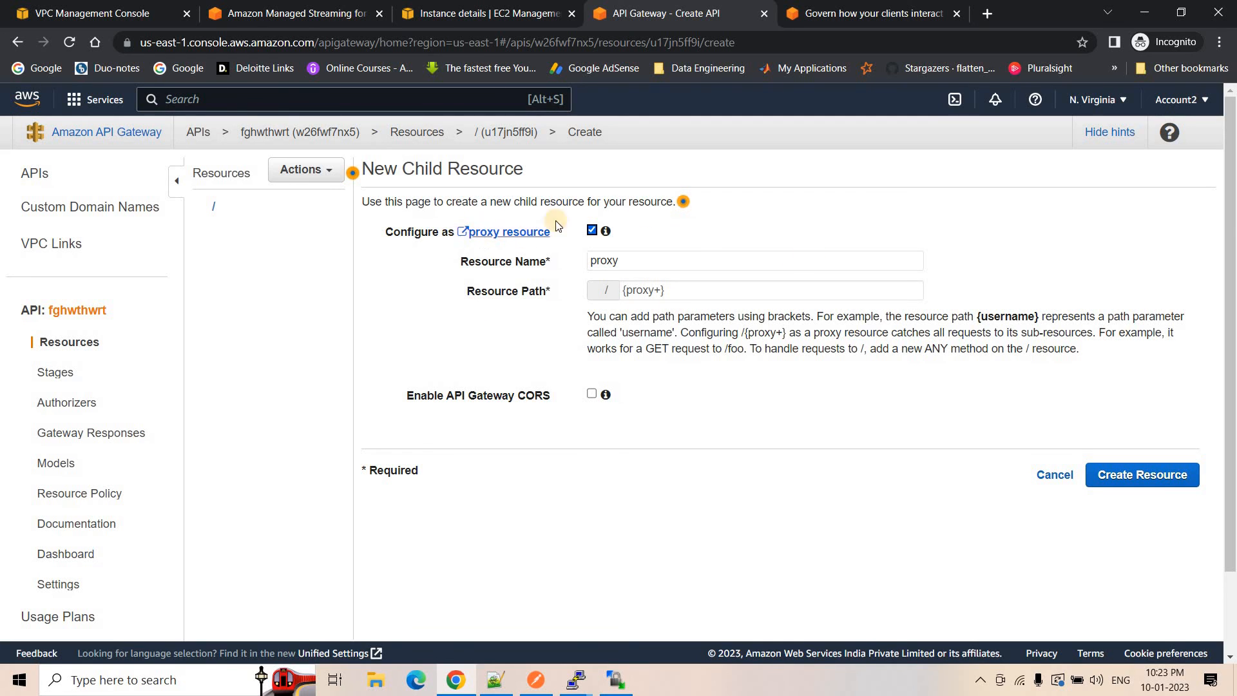
pyautogui.click(1122, 484)
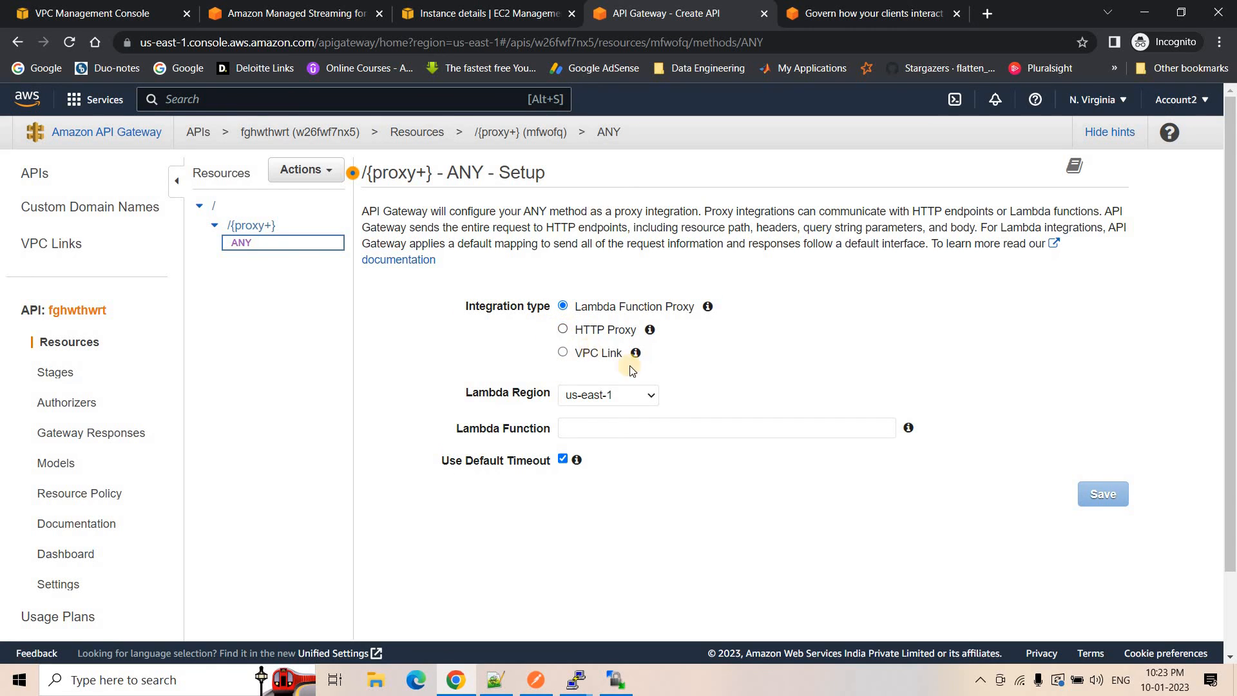
pyautogui.click(605, 329)
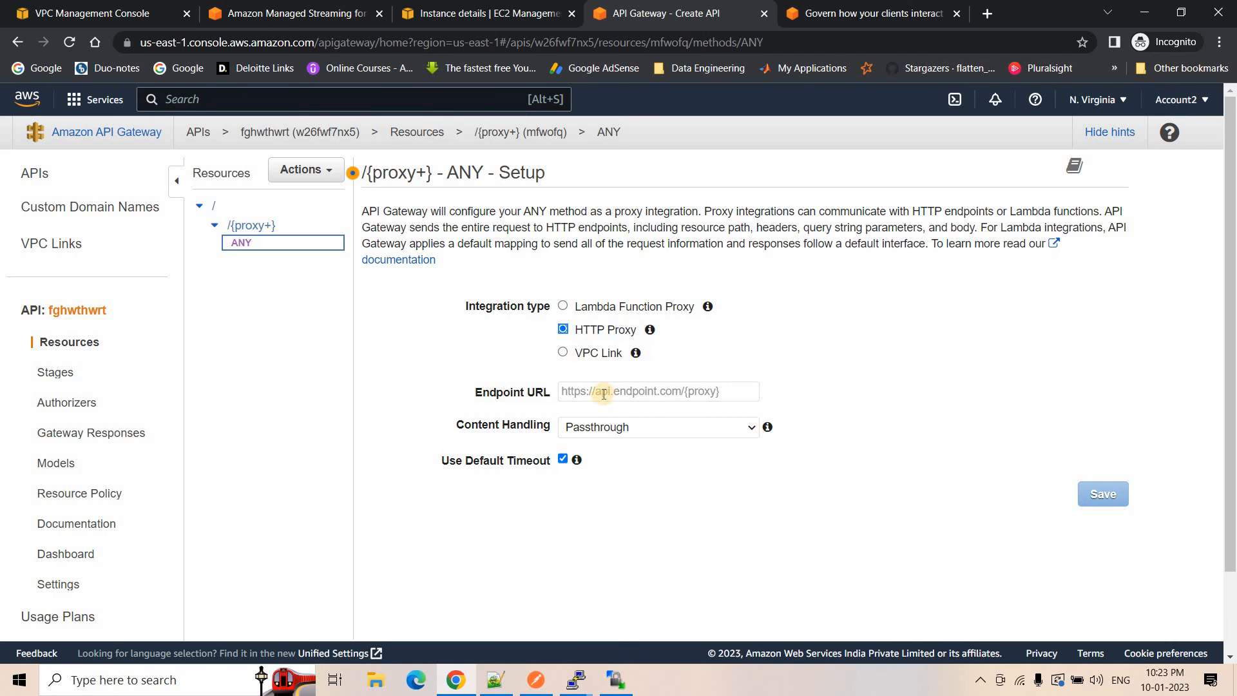
pyautogui.click(535, 680)
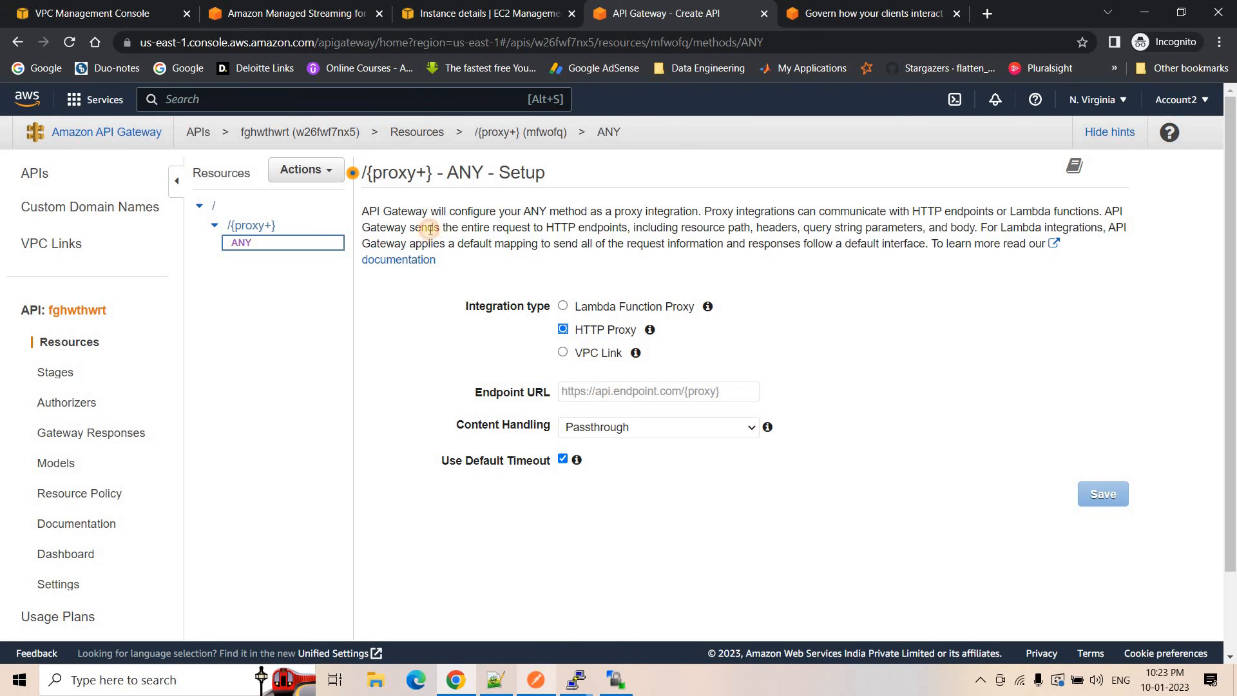
pyautogui.click(392, 200)
pyautogui.hotkey('ctrl', 'a')
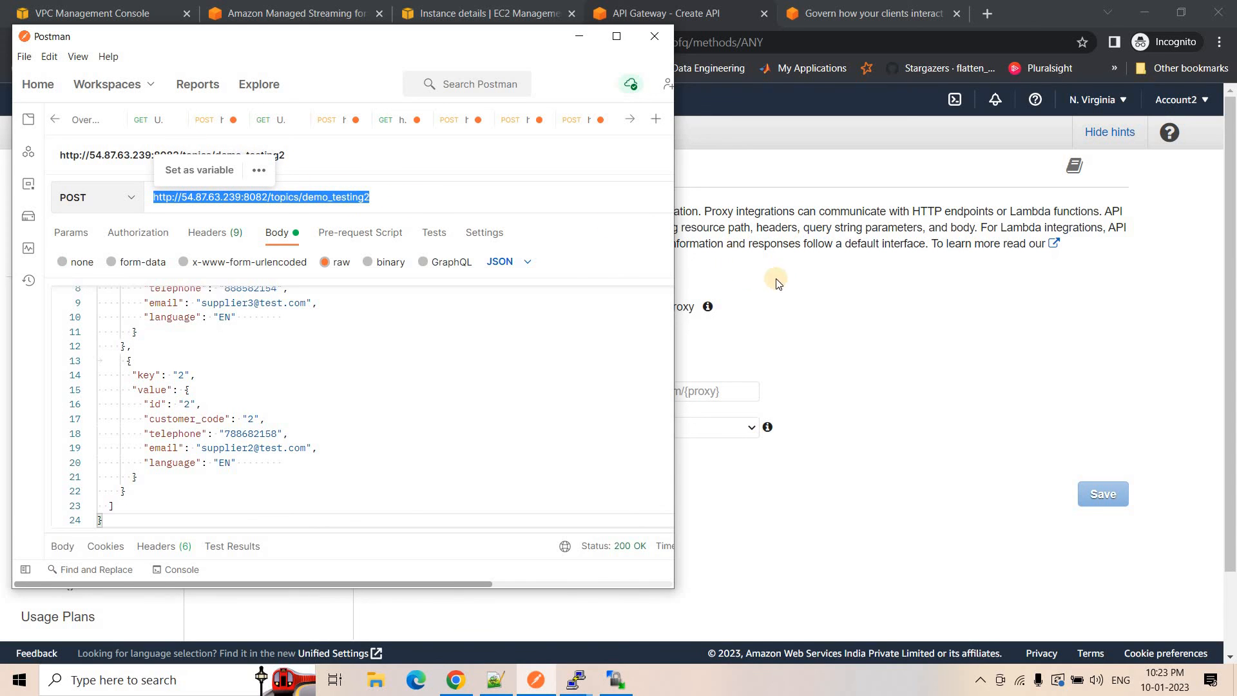
pyautogui.hotkey('alt', 'Tab')
pyautogui.click(589, 392)
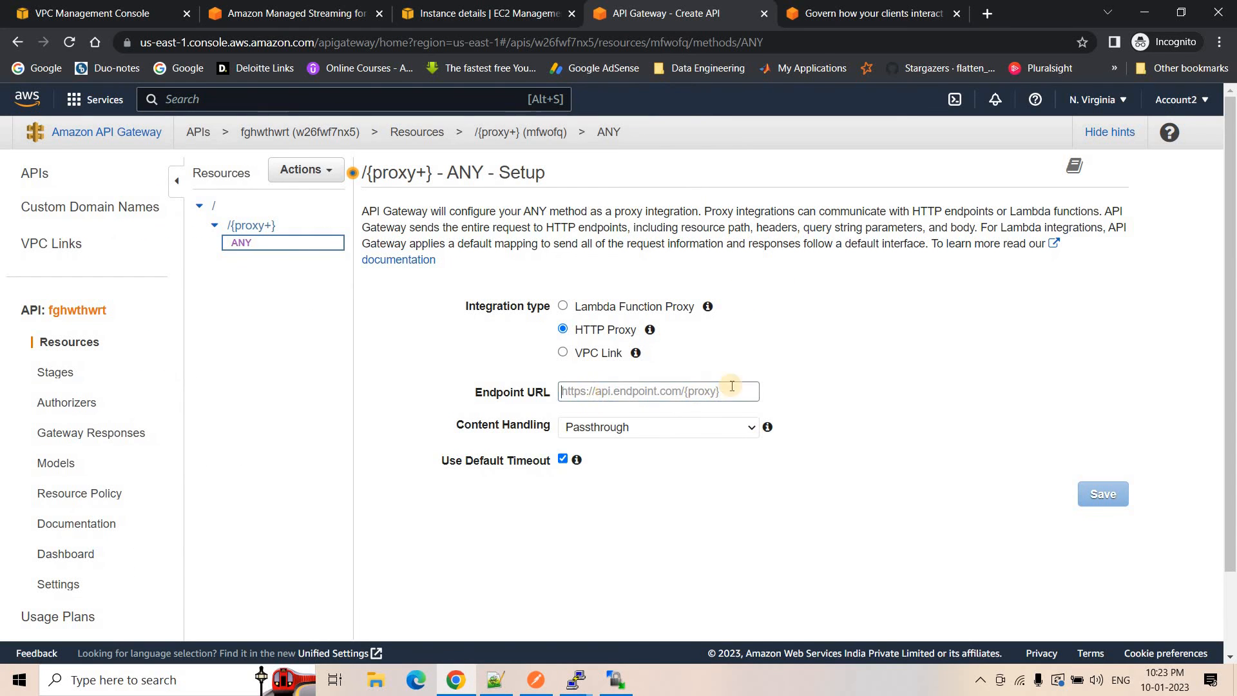
pyautogui.hotkey('ctrl', 'v')
pyautogui.moveTo(667, 410); pyautogui.dragTo(764, 390)
pyautogui.write('{proxy}')
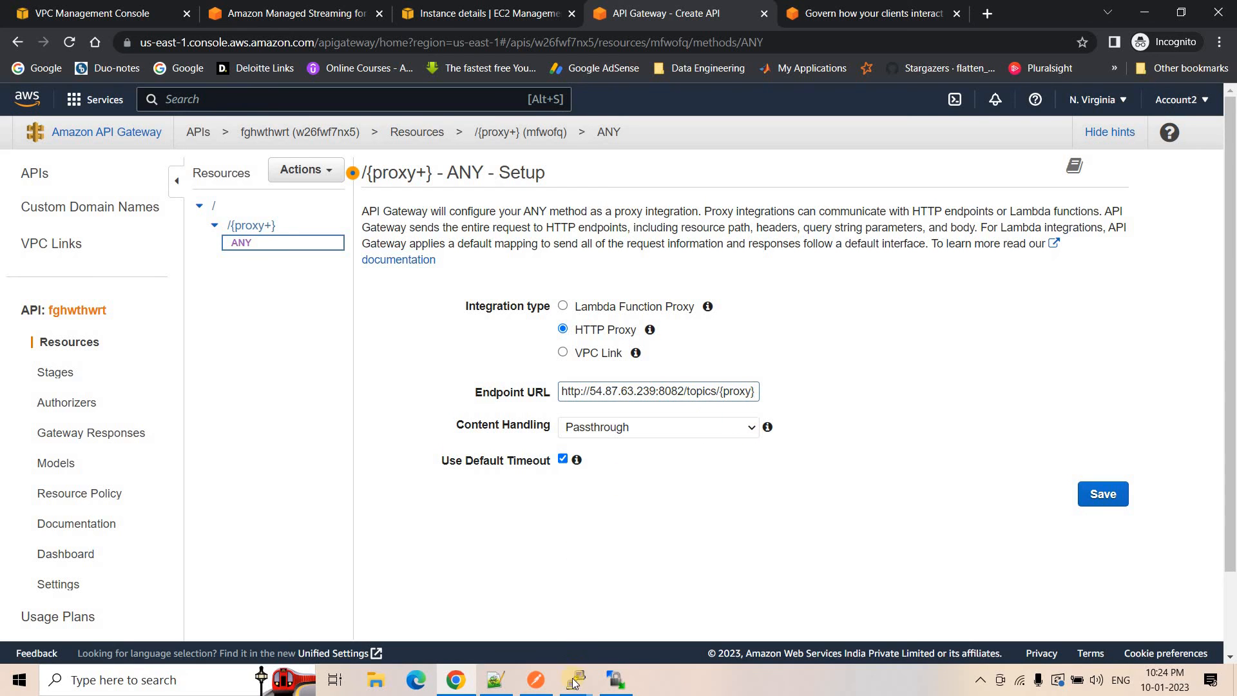
# Step: Compare the topic name in Postman's request URL with the {proxy} placeholder, and save the ANY method integration
pyautogui.click(536, 679)
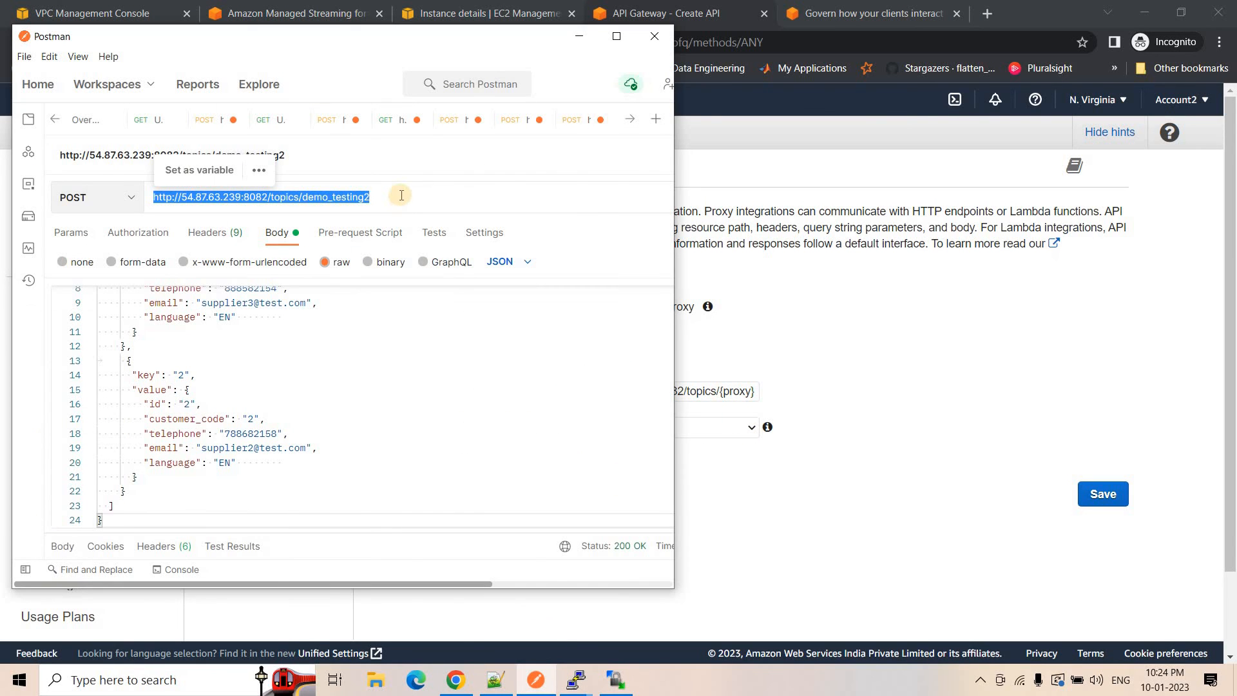
pyautogui.click(331, 196)
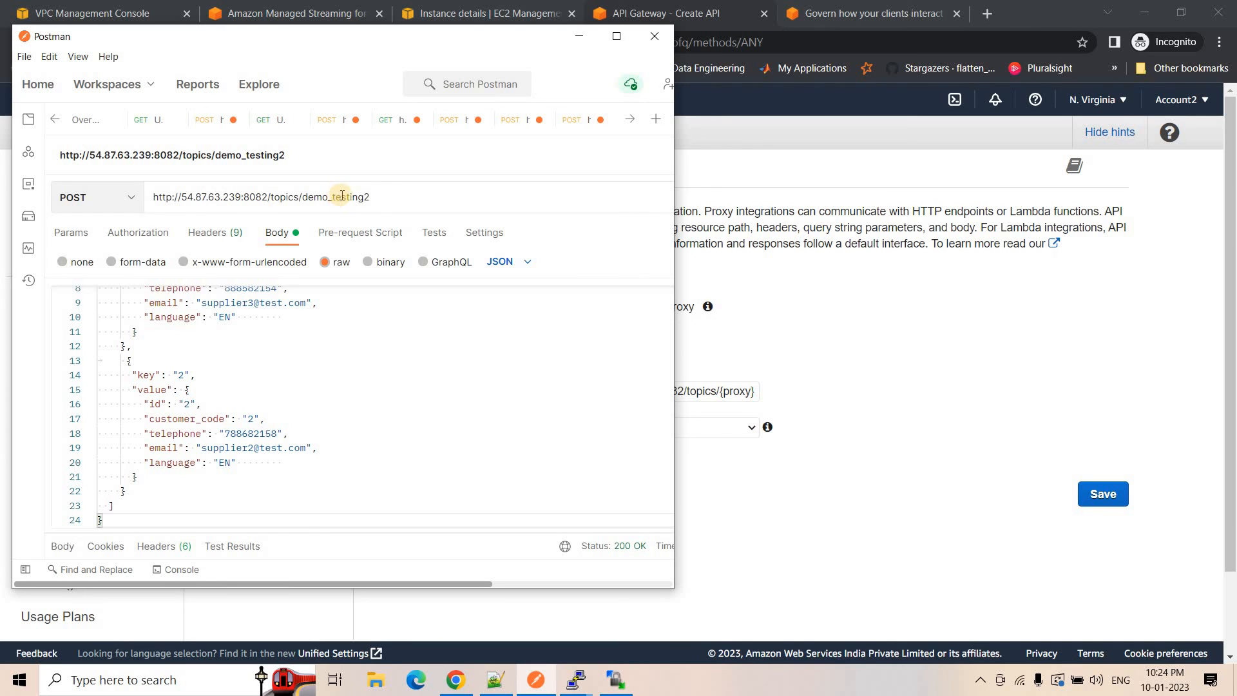
pyautogui.doubleClick(351, 196)
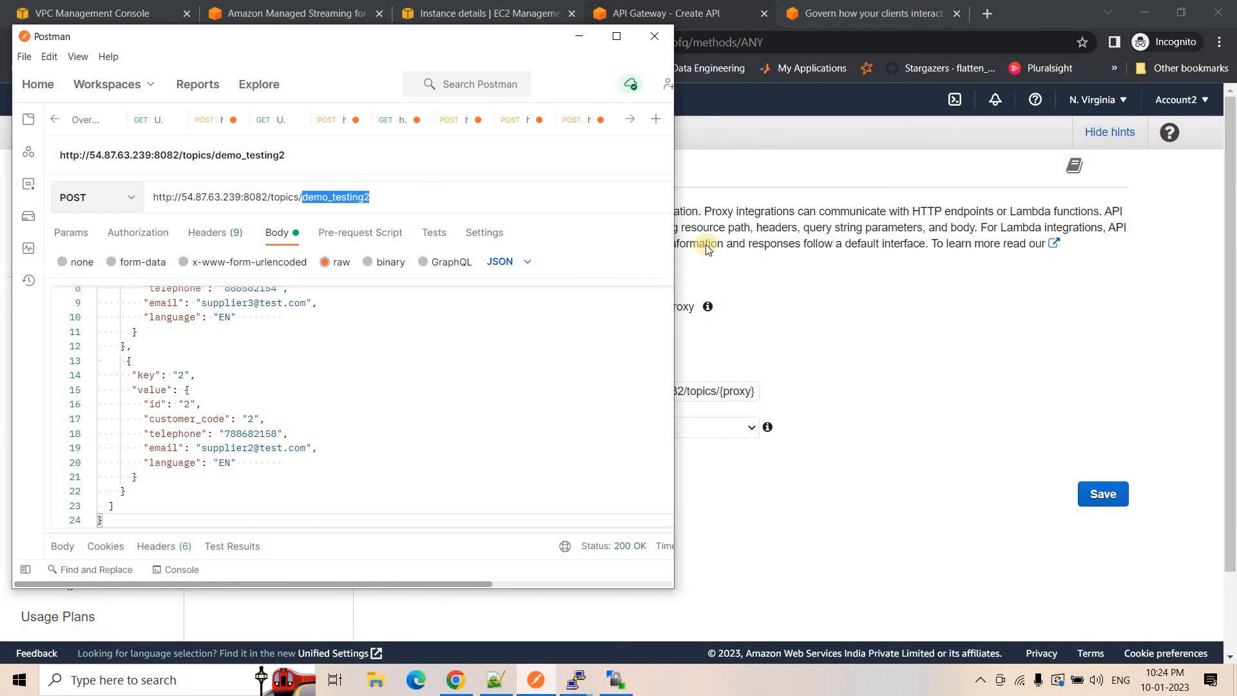
pyautogui.click(702, 387)
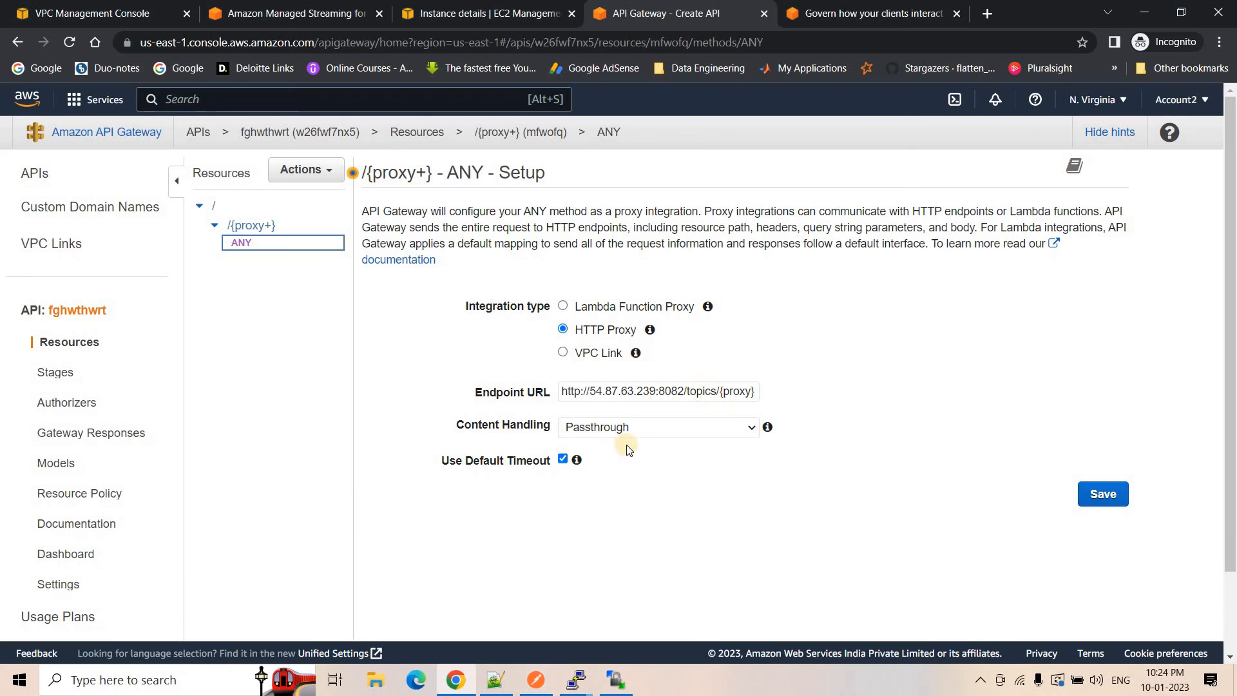
pyautogui.click(1103, 496)
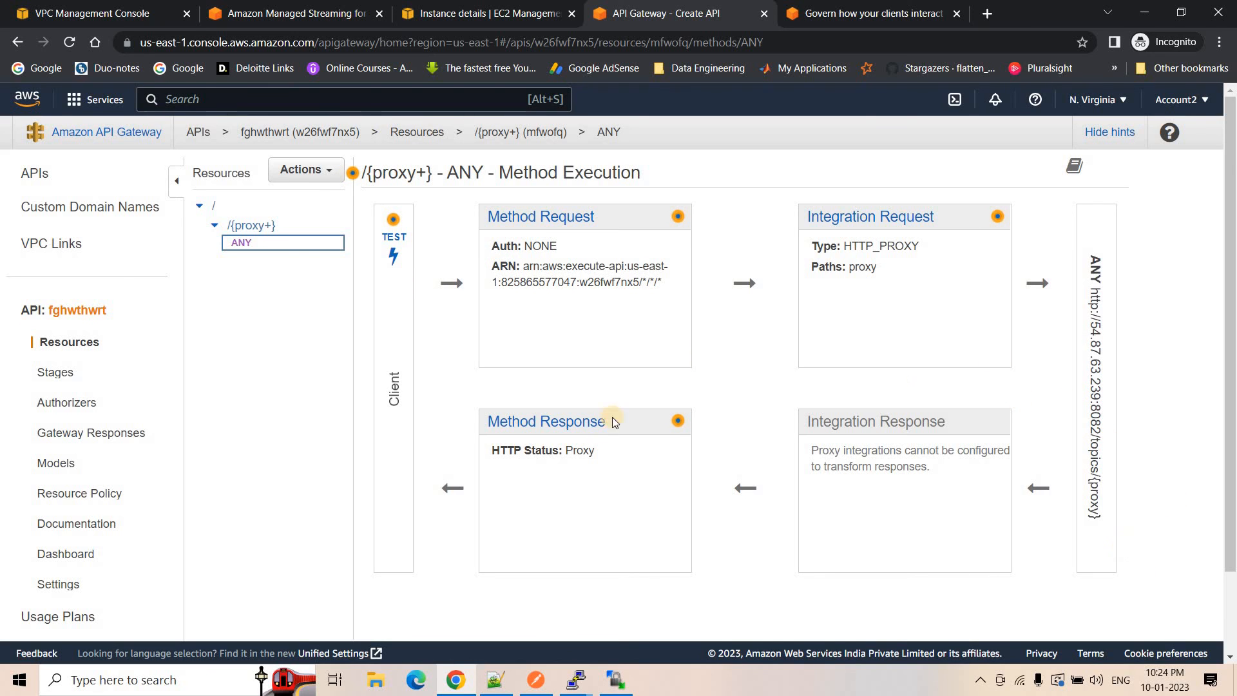
# Step: Deploy the API to a new stage named dev
pyautogui.click(313, 174)
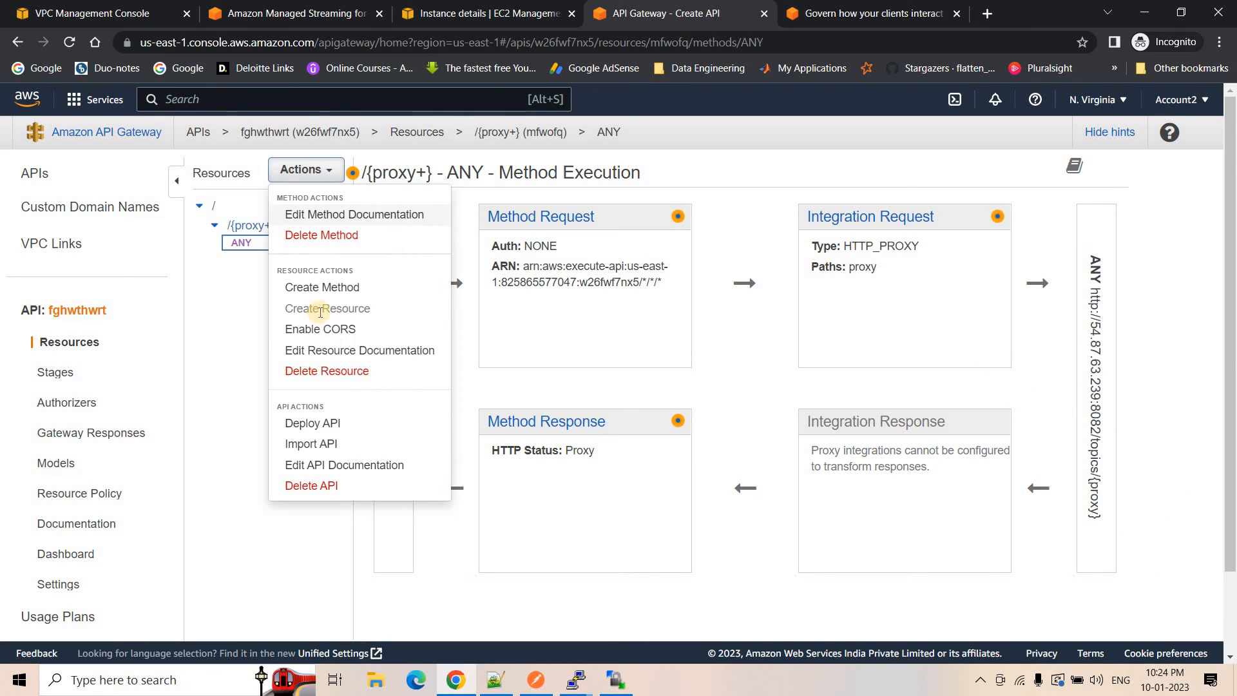
pyautogui.click(336, 431)
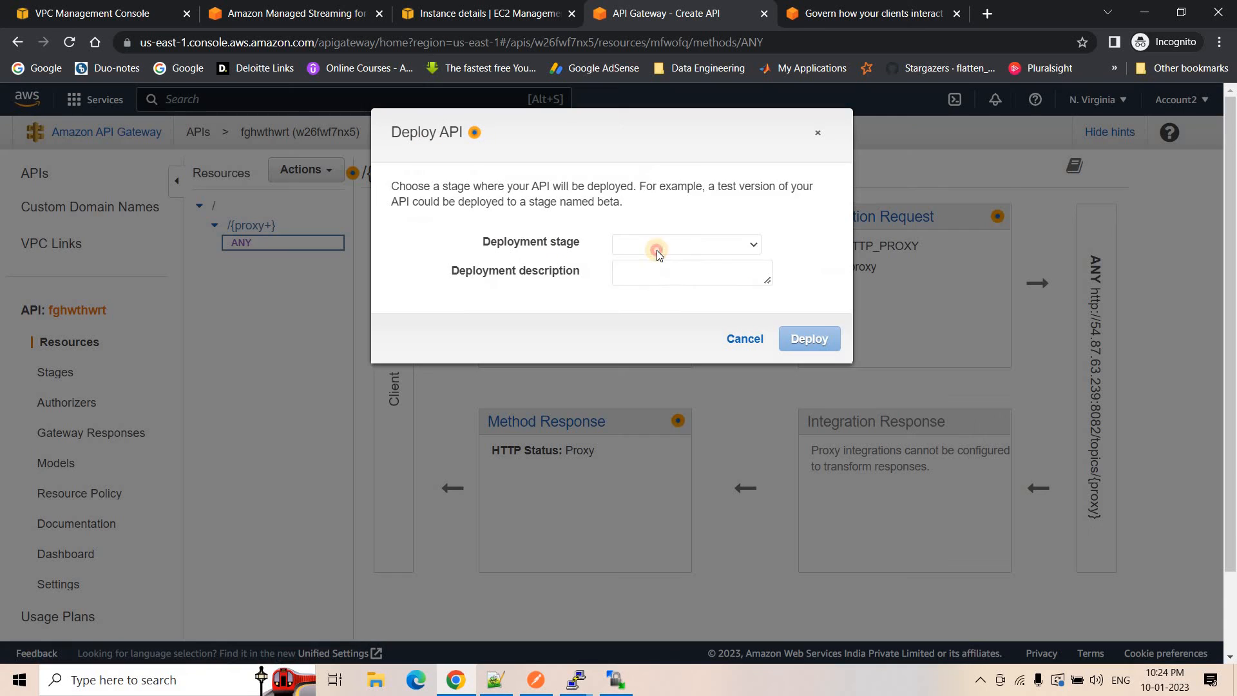
pyautogui.click(656, 249)
pyautogui.click(653, 270)
pyautogui.write('dev')
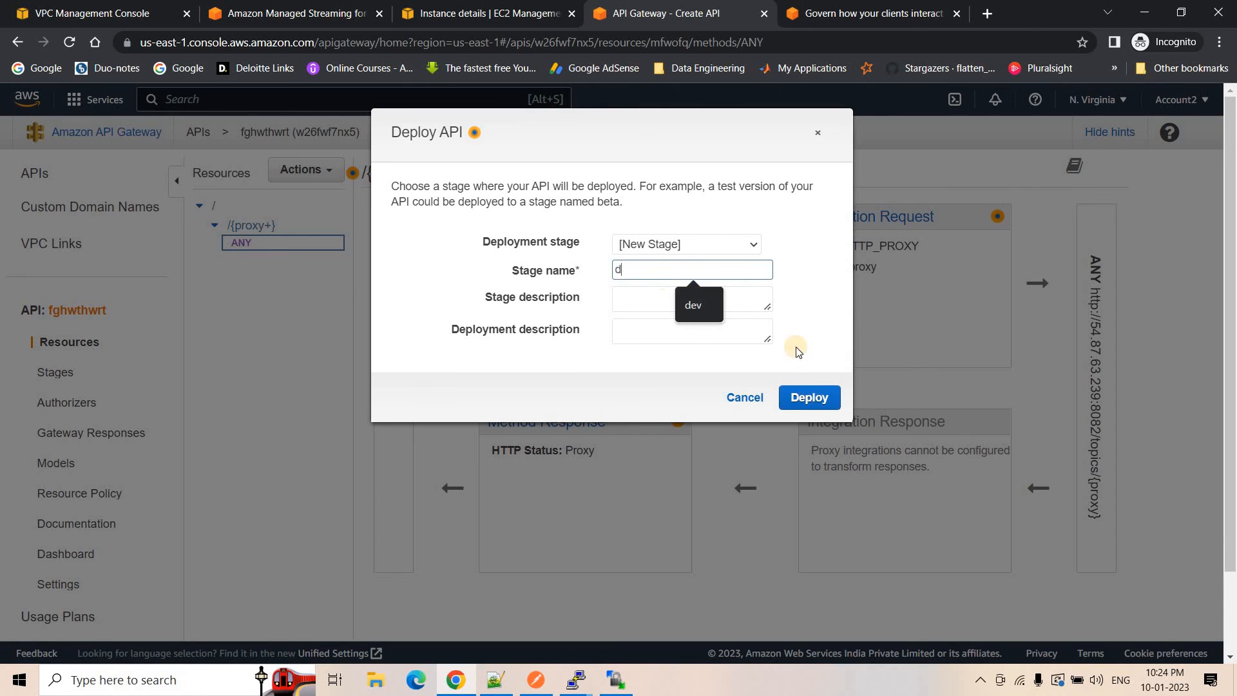
pyautogui.click(809, 396)
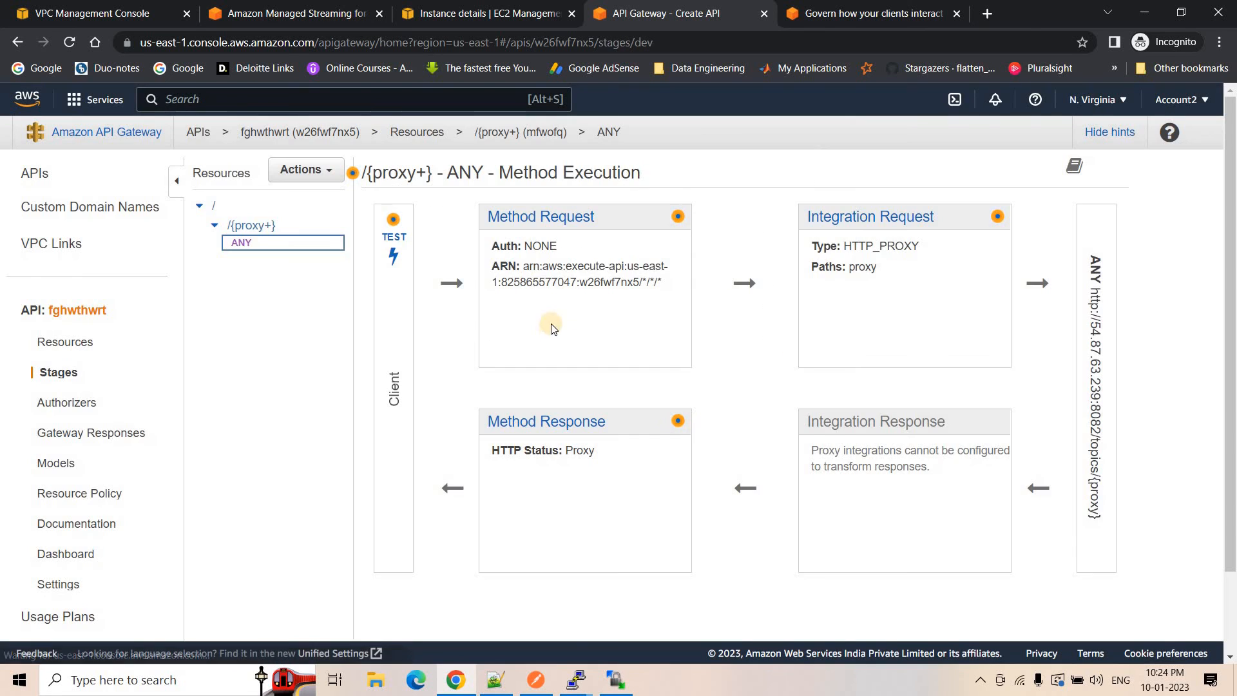
pyautogui.moveTo(991, 227); pyautogui.dragTo(673, 227)
pyautogui.hotkey('ctrl', 'c')
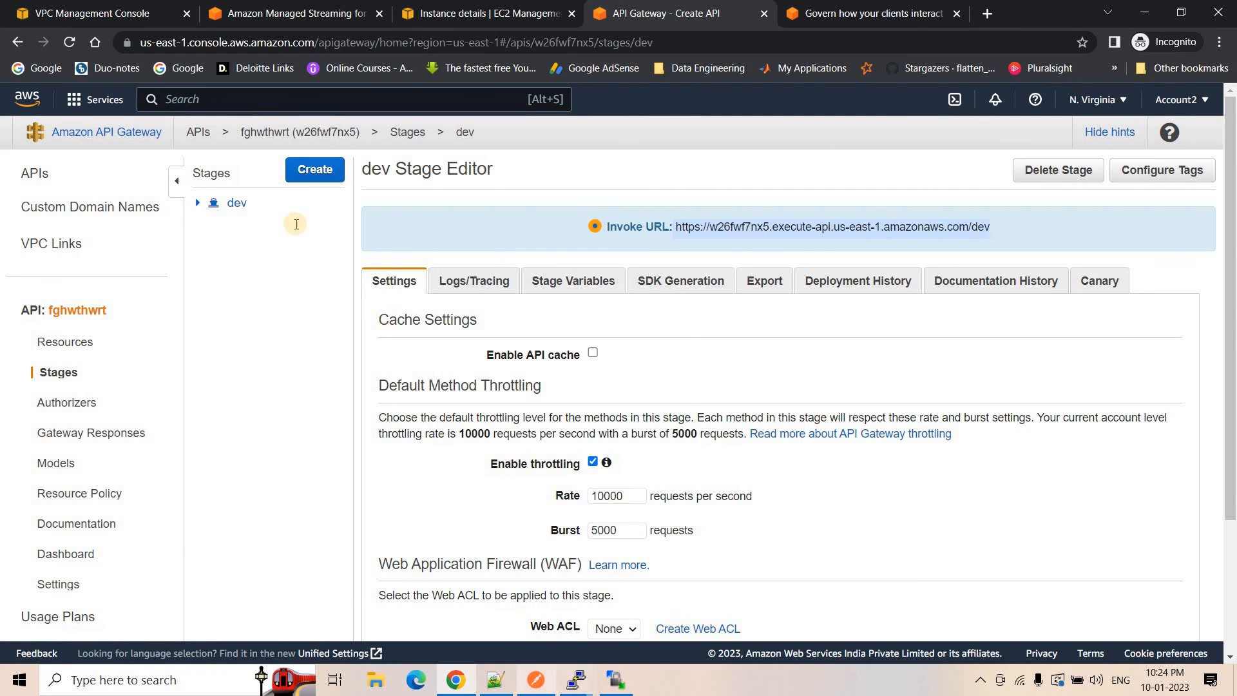
pyautogui.click(535, 680)
pyautogui.click(410, 202)
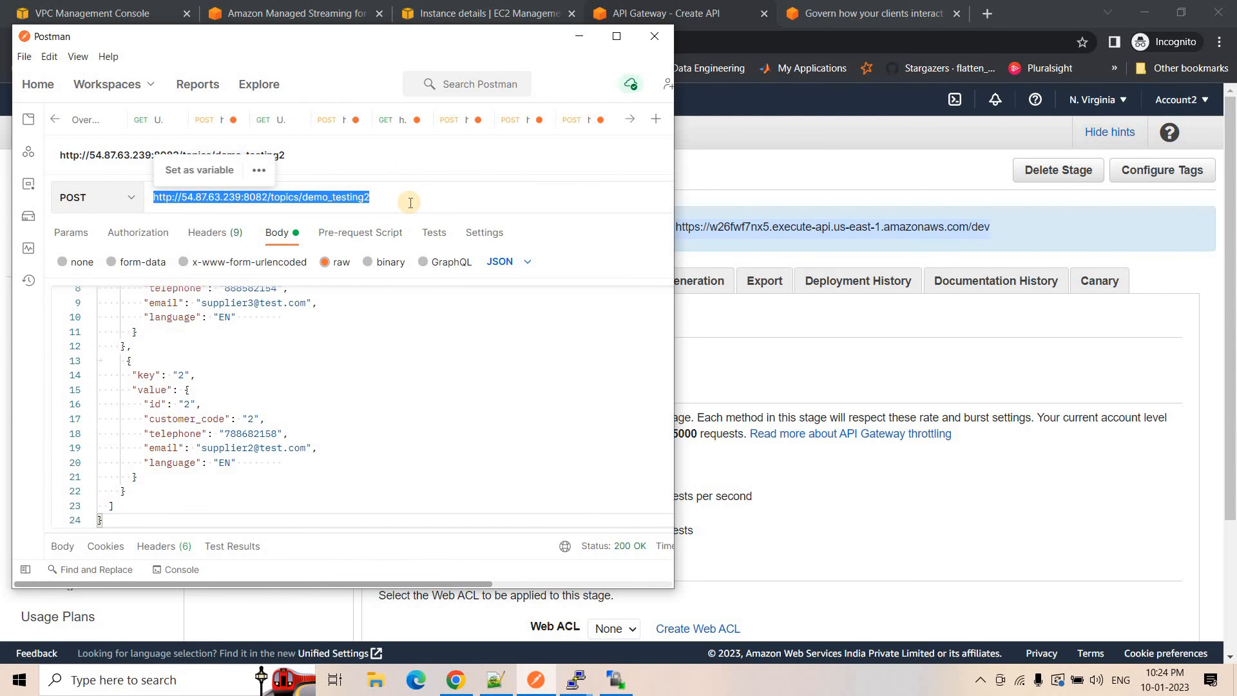
pyautogui.hotkey('ctrl', 'v')
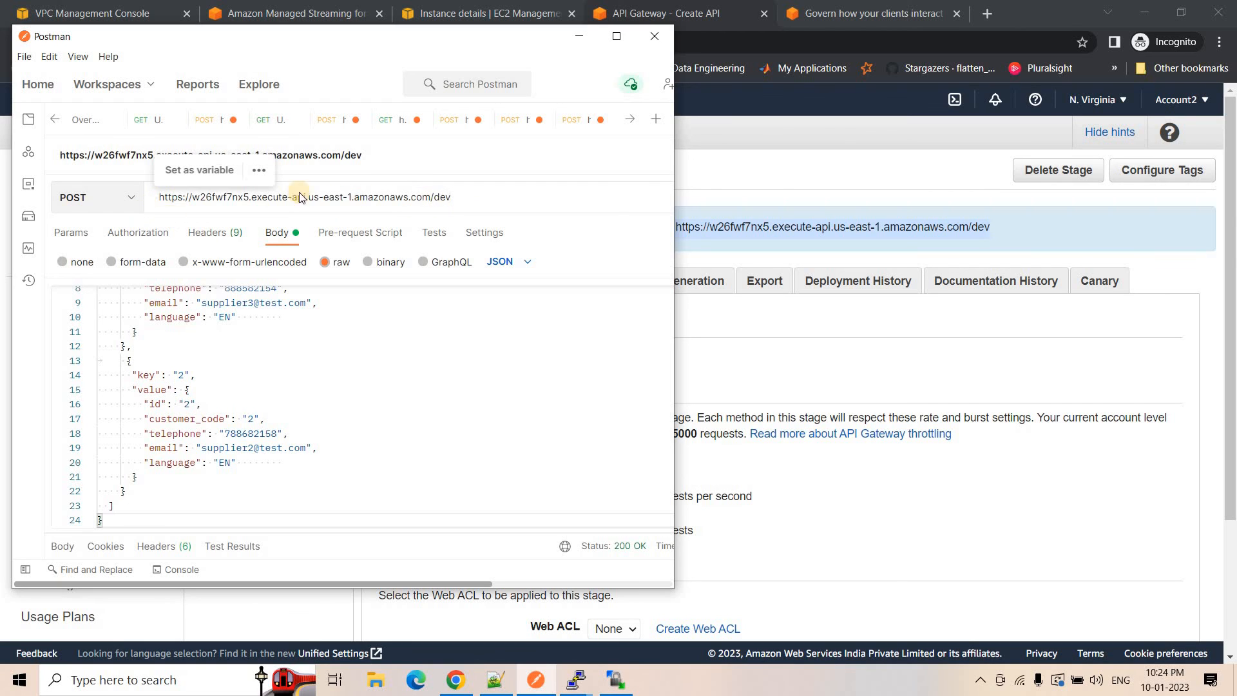
pyautogui.click(159, 199)
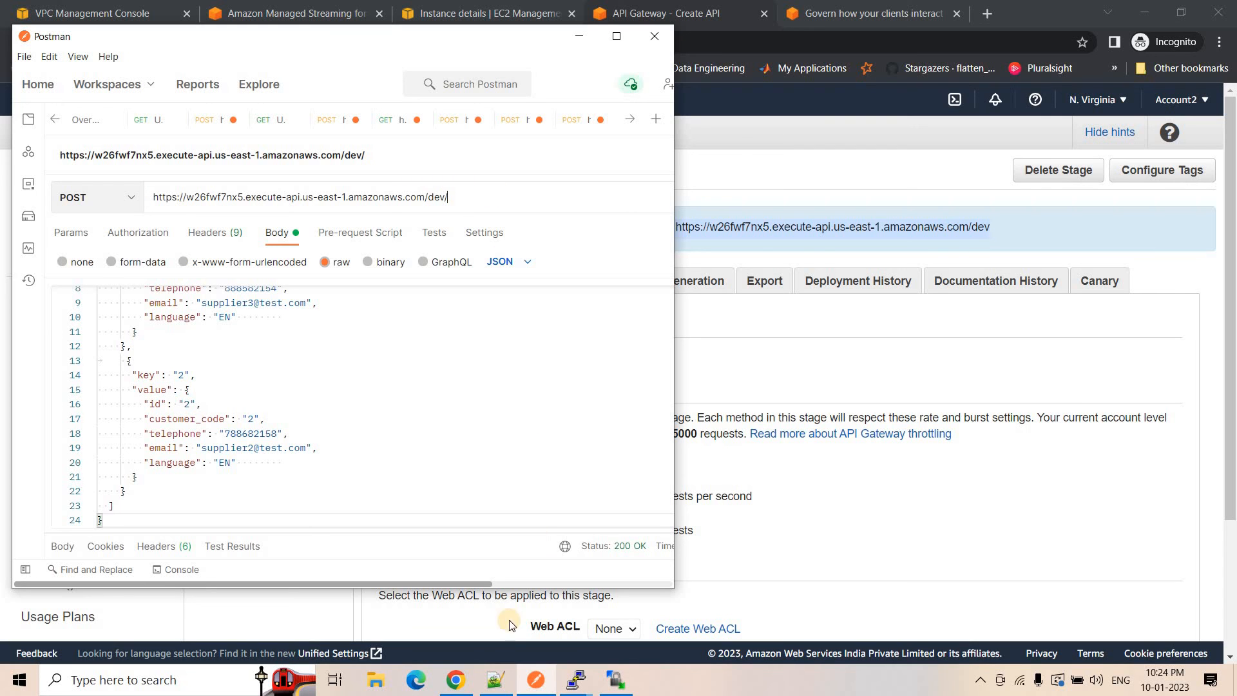
# Step: Copy the topic name demo_testing2 from the Notepad++ notes and append it to the Postman request URL after /dev/
pyautogui.hotkey('alt', 'Tab')
pyautogui.scroll(-1, 1044, 153)
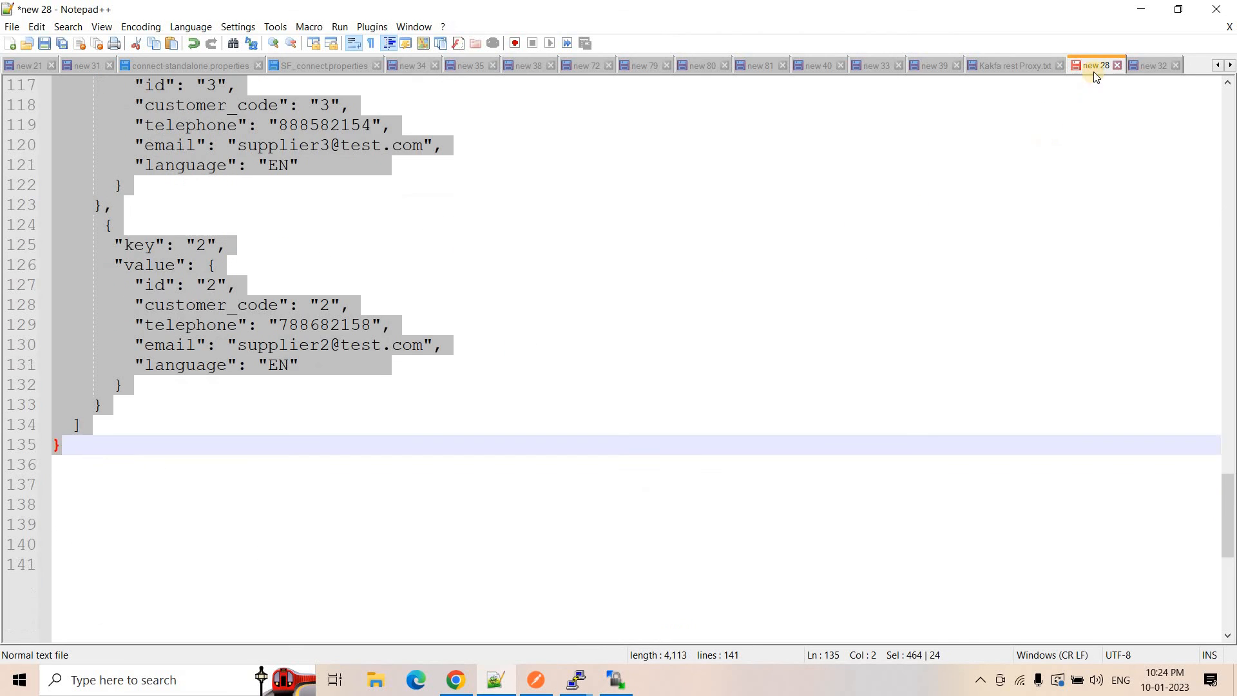
pyautogui.scroll(4, 657, 342)
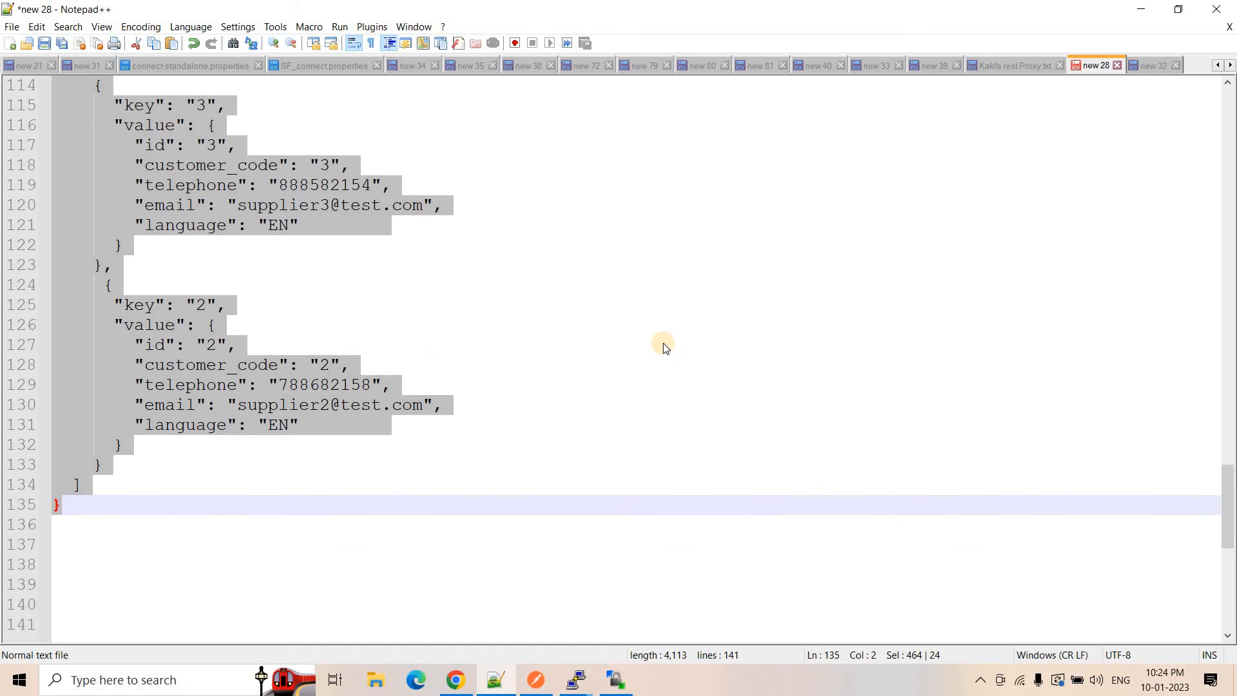
pyautogui.scroll(9, 658, 326)
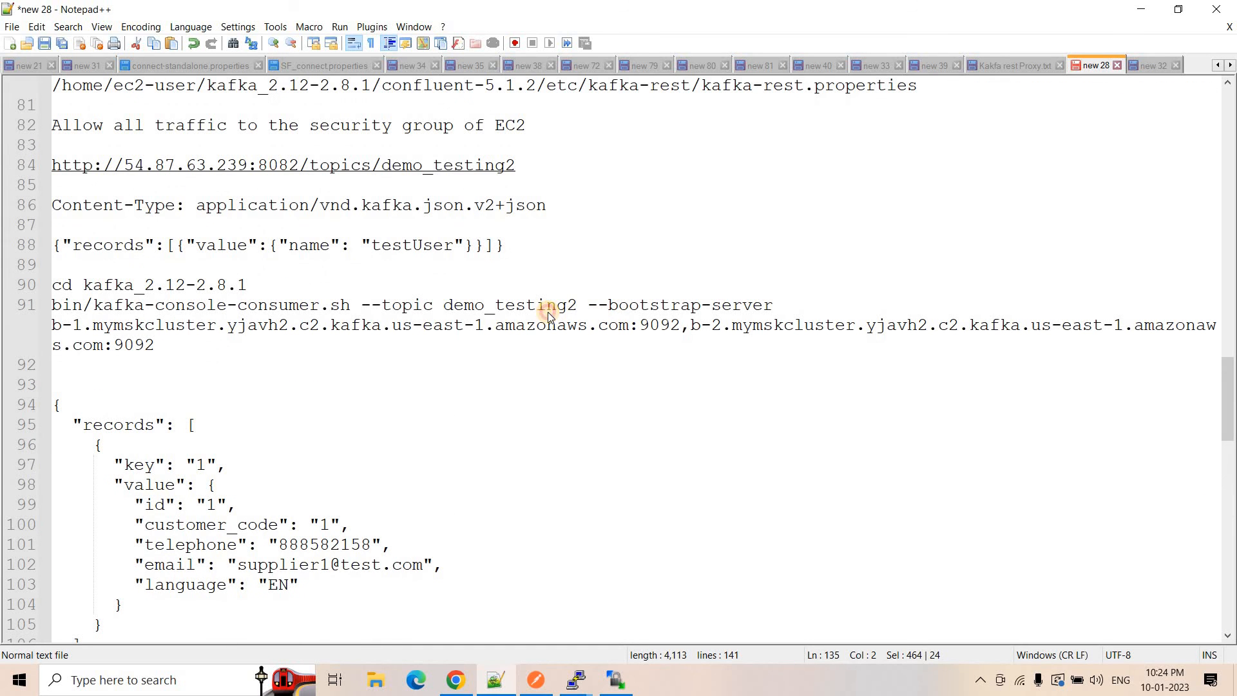
pyautogui.doubleClick(548, 315)
pyautogui.hotkey('ctrl', 'c')
pyautogui.click(537, 680)
pyautogui.click(478, 207)
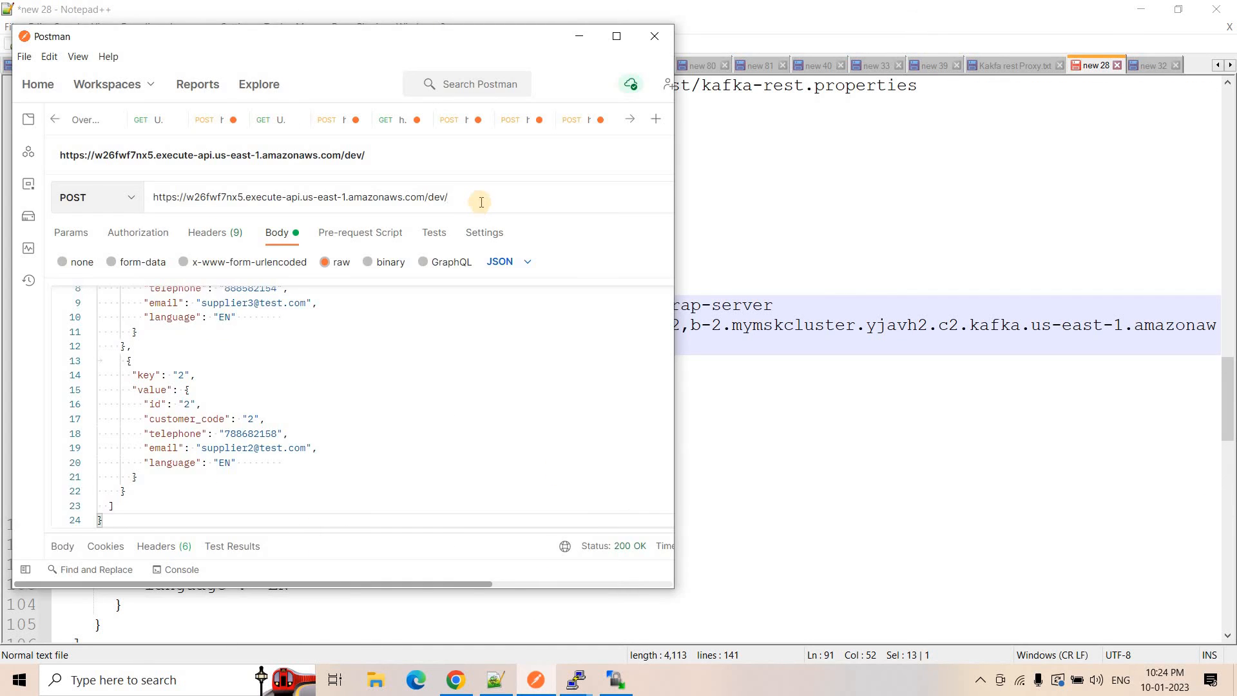
pyautogui.hotkey('ctrl', 'v')
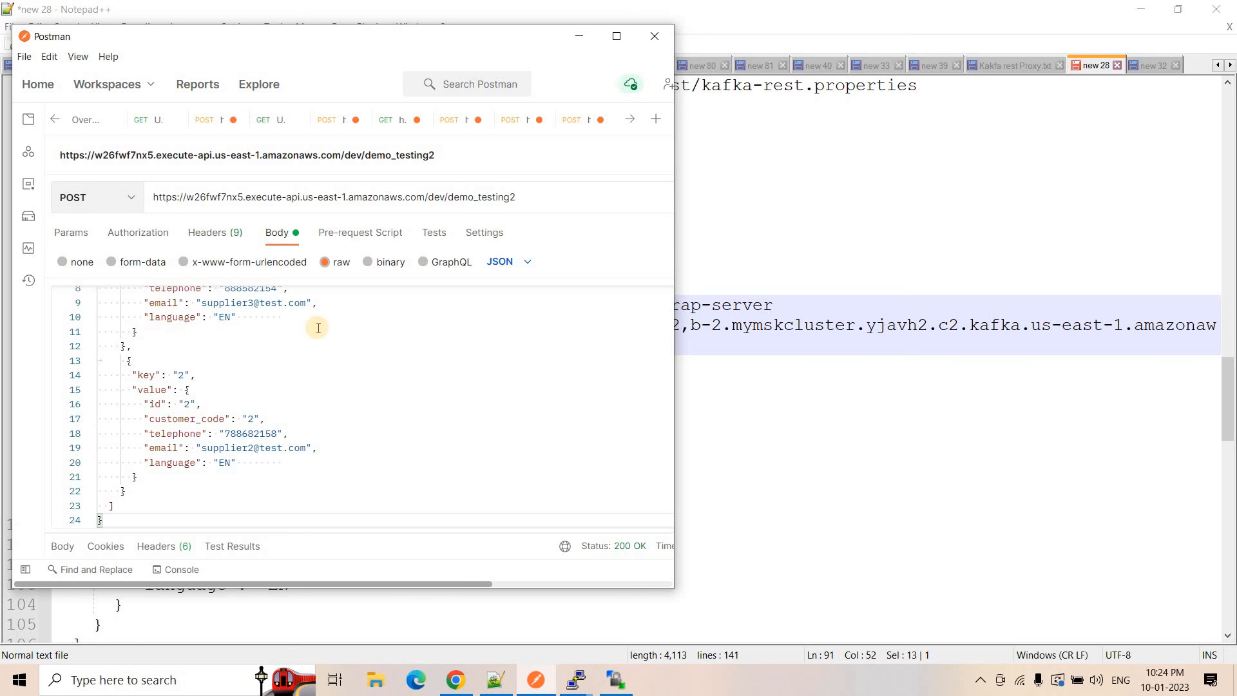
# Step: Replace the request body with the single-record JSON from the notes, with name set to 123: {"records":[{"value":{"name": "123"}}]}
pyautogui.click(273, 362)
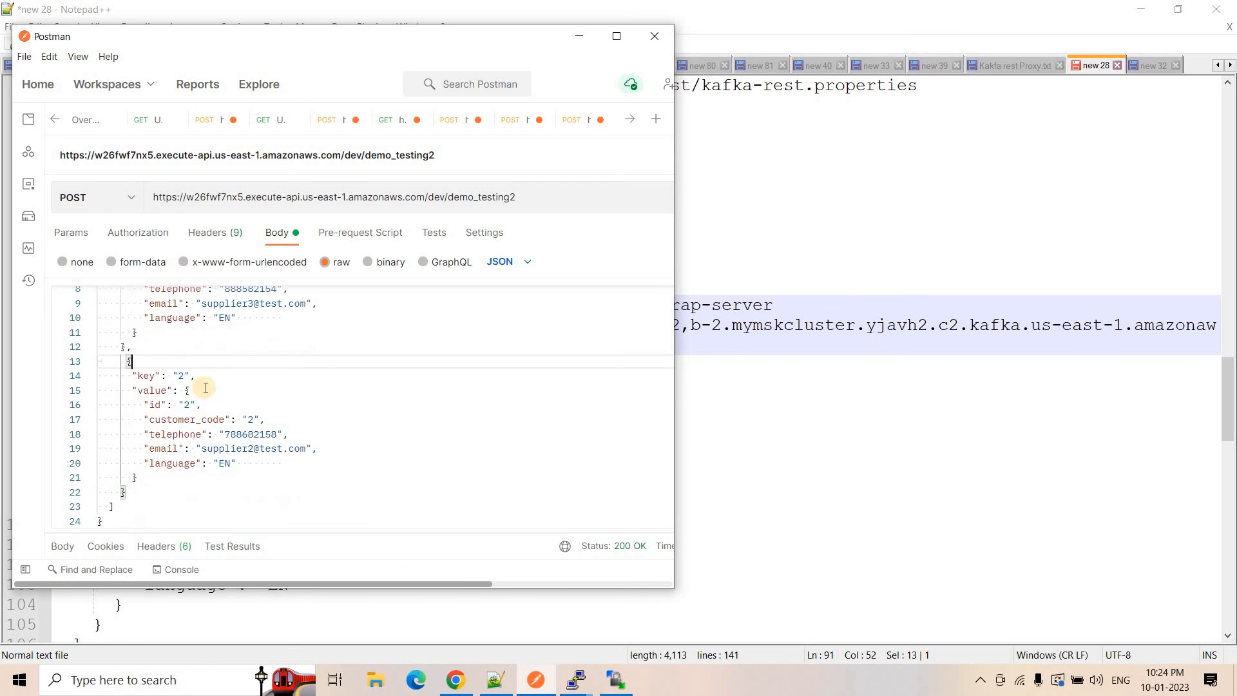
pyautogui.scroll(2, 137, 324)
pyautogui.click(284, 409)
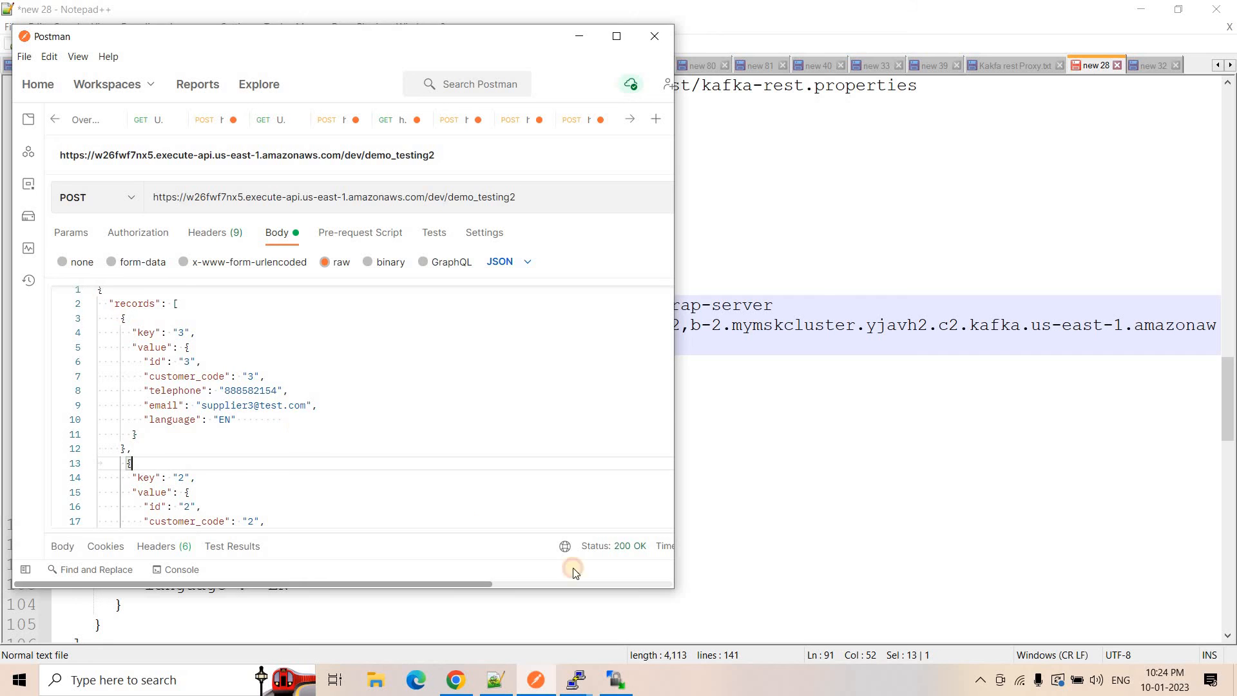
pyautogui.click(715, 426)
pyautogui.moveTo(561, 244); pyautogui.dragTo(62, 246)
pyautogui.hotkey('ctrl', 'c')
pyautogui.click(535, 680)
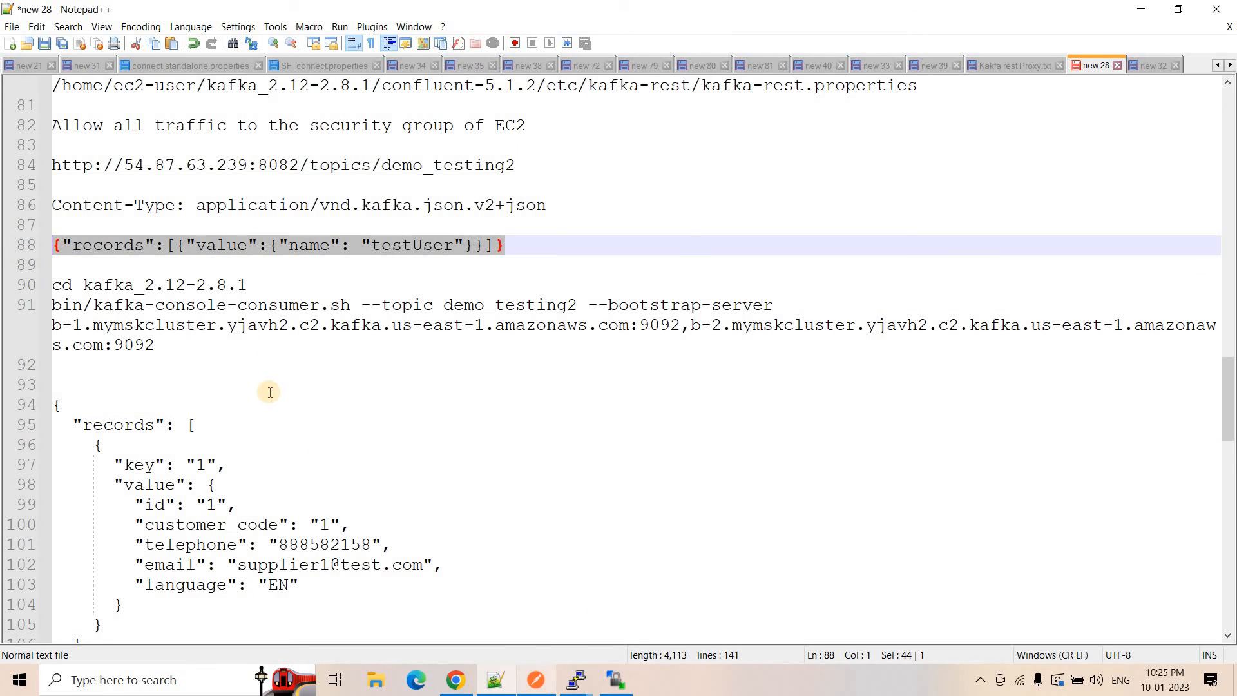
pyautogui.click(270, 391)
pyautogui.hotkey('ctrl', 'a')
pyautogui.hotkey('ctrl', 'v')
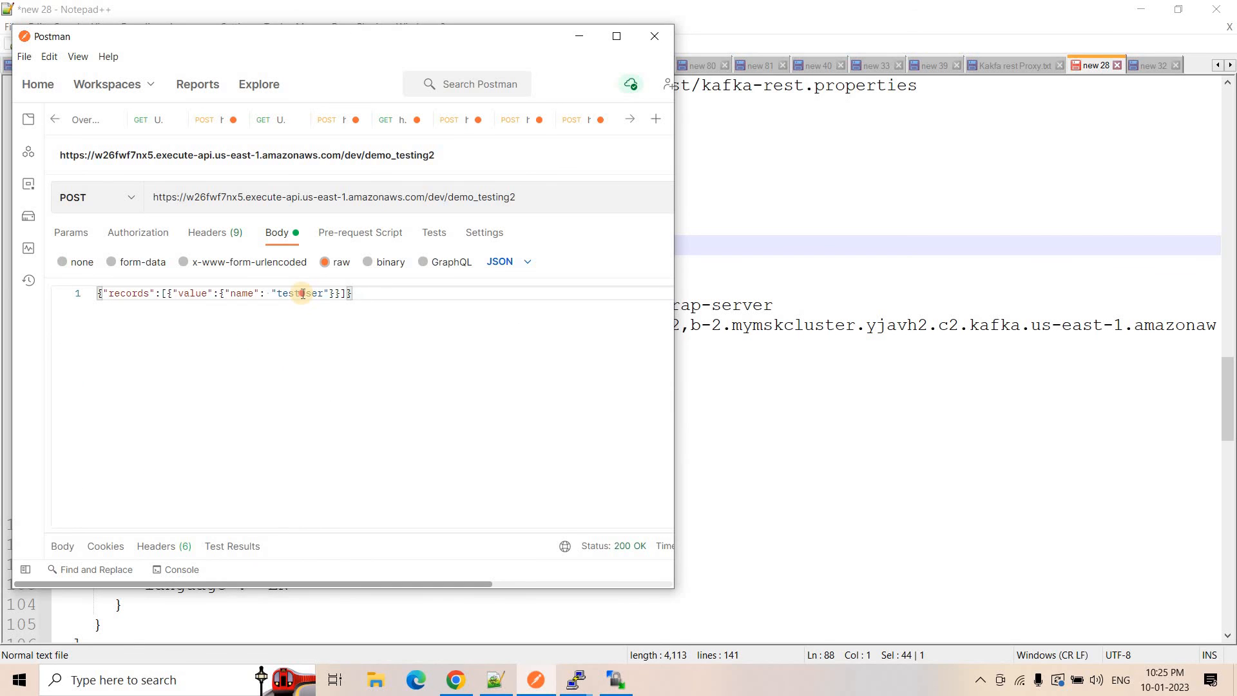
pyautogui.doubleClick(302, 294)
pyautogui.press('BackSpace')
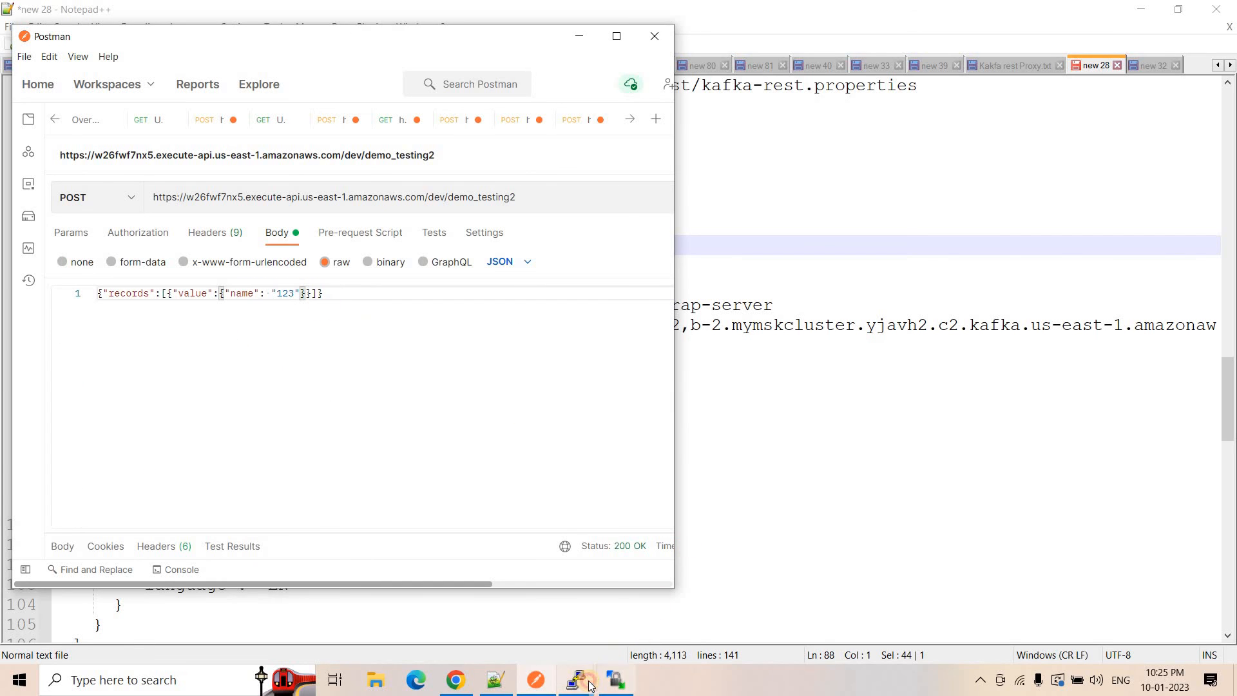
# Step: Bring up the Kafka console consumer terminal as a smaller window beside Postman and return to the request
pyautogui.moveTo(593, 687)
pyautogui.click(647, 600)
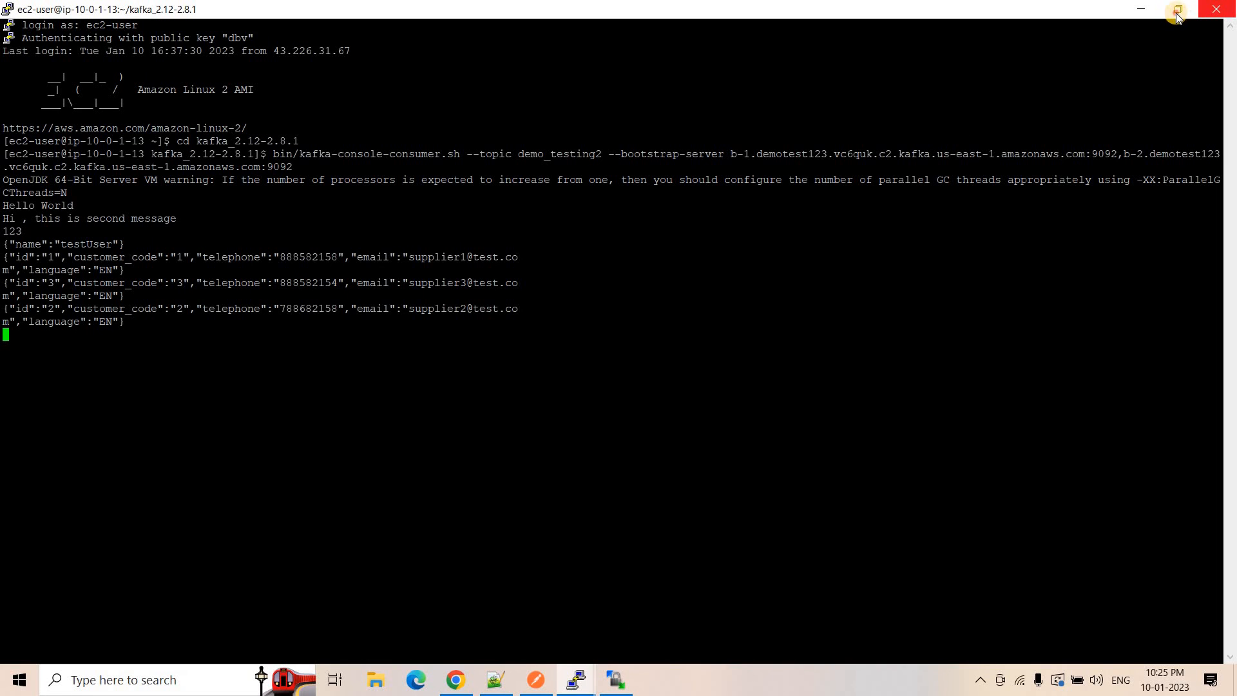
pyautogui.click(1179, 9)
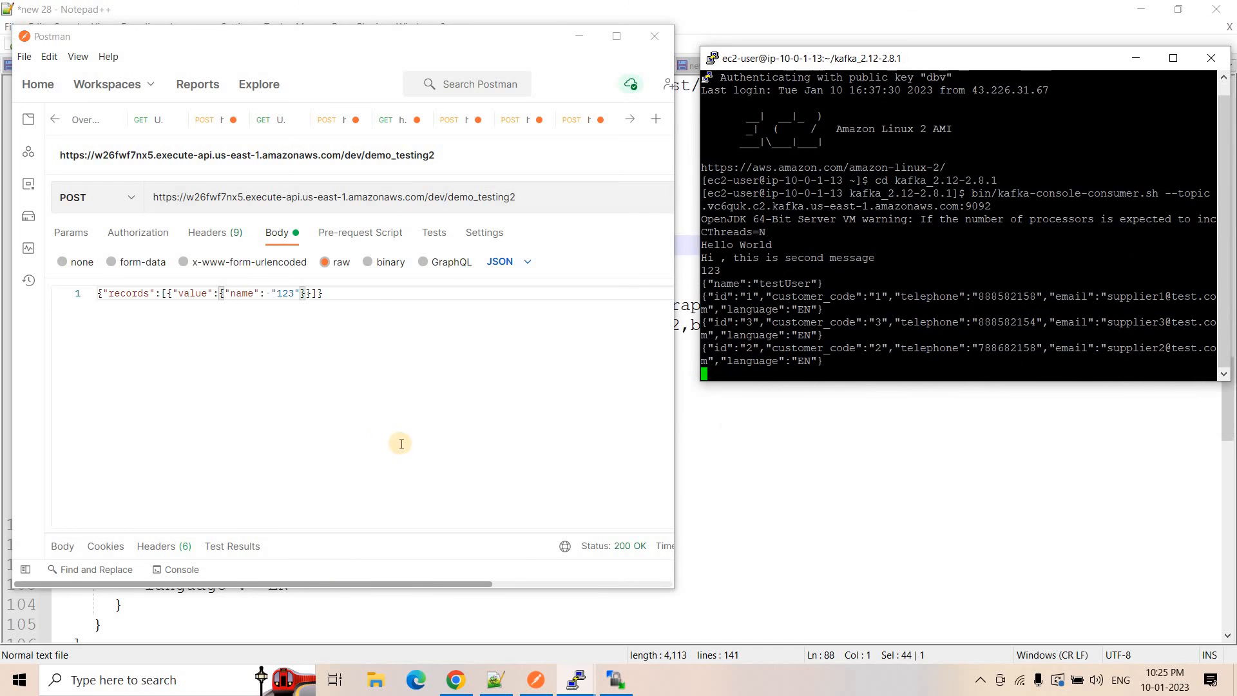
pyautogui.click(349, 585)
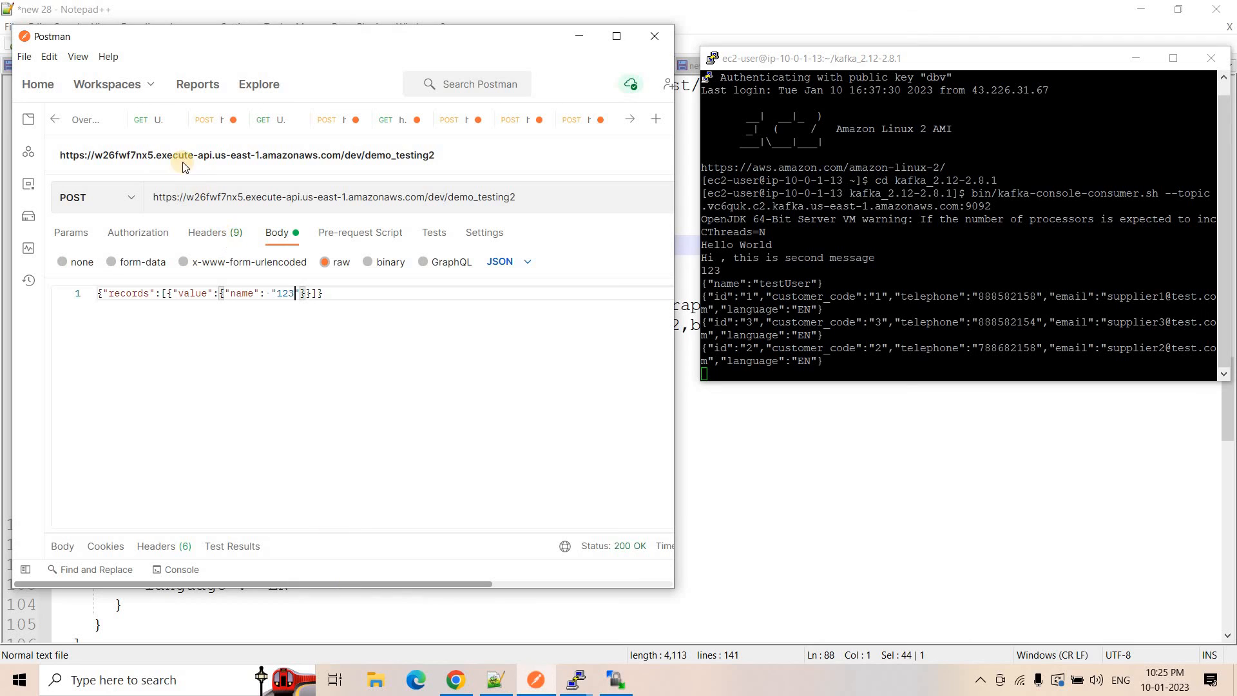
# Step: Check the request's Content-Type header and send the POST request to the dev stage URL
pyautogui.click(208, 237)
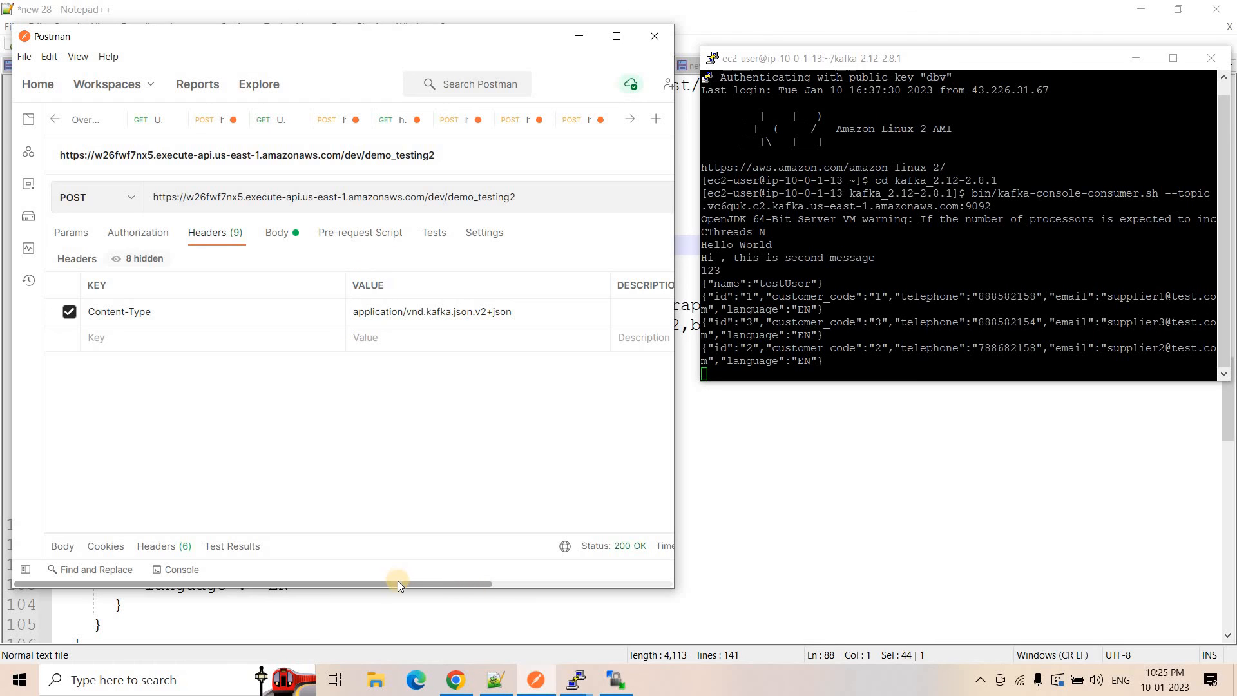
pyautogui.click(528, 580)
pyautogui.click(581, 197)
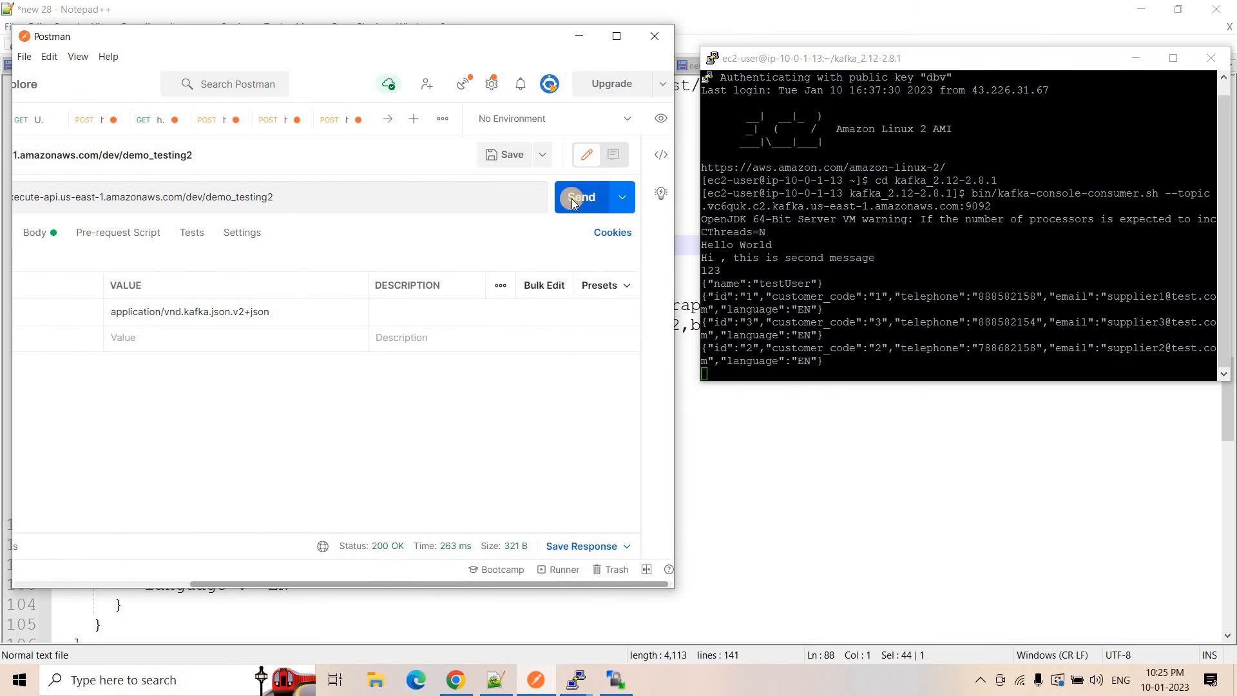
pyautogui.click(717, 373)
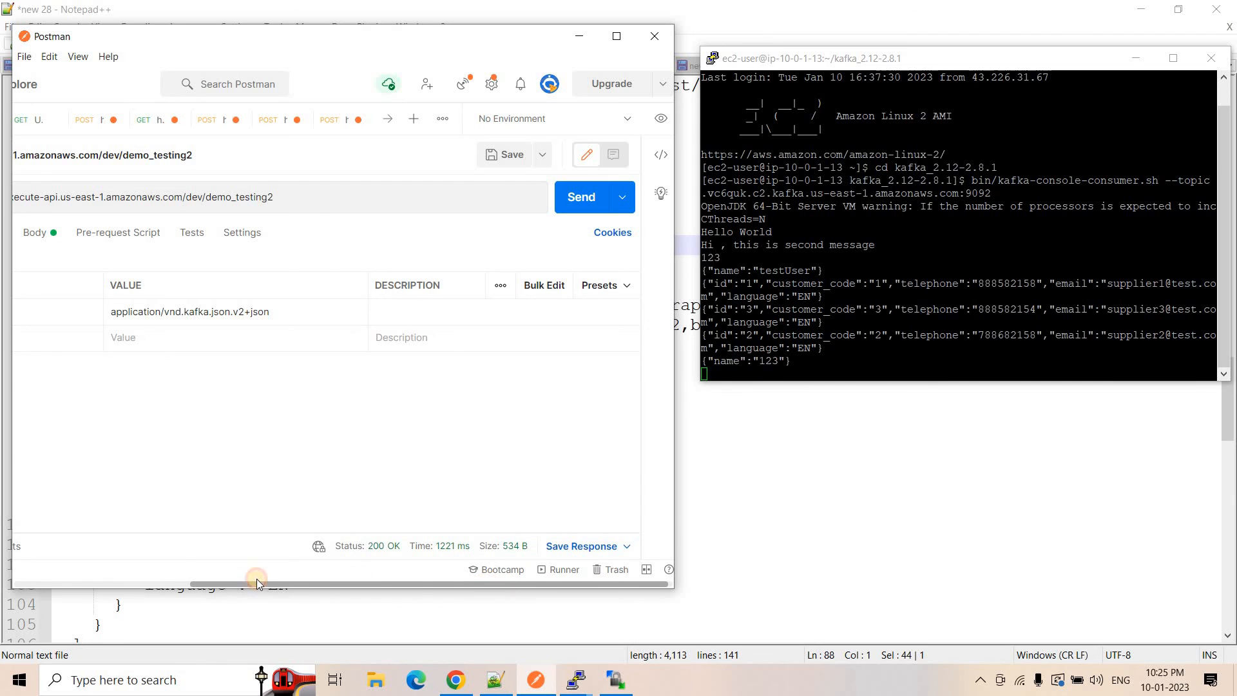
# Step: Compare the name record in the request body with the output of the console consumer
pyautogui.moveTo(256, 583); pyautogui.dragTo(81, 583)
pyautogui.click(277, 233)
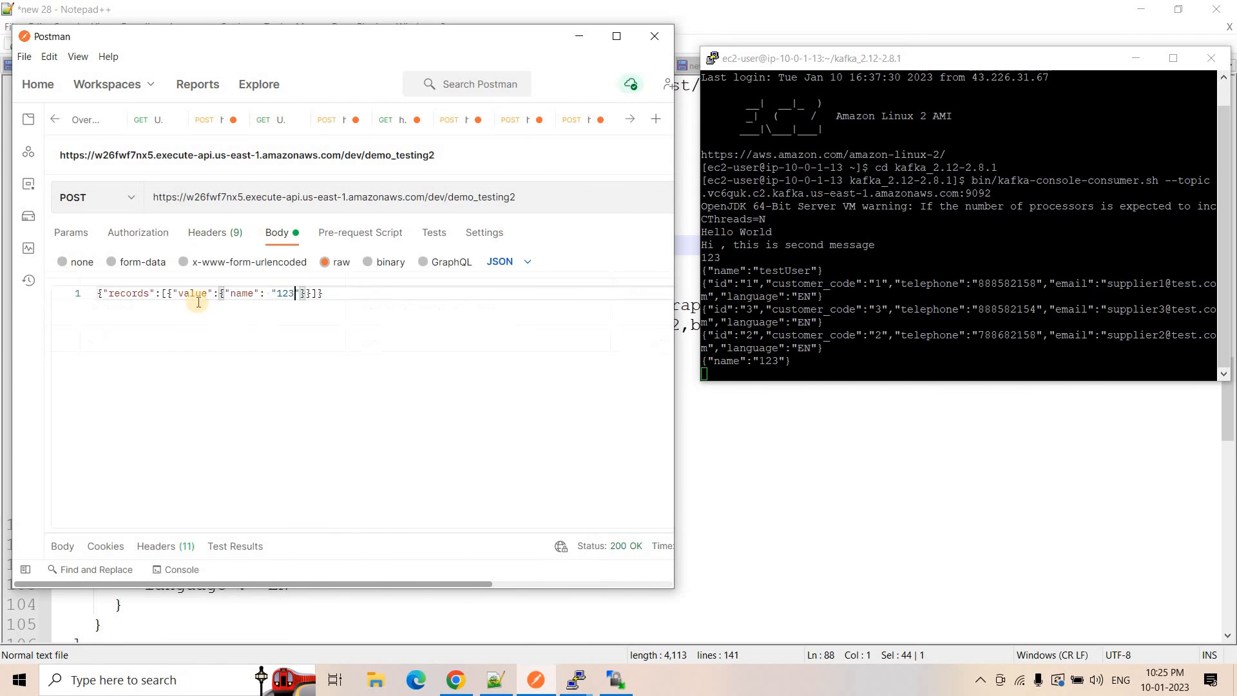
pyautogui.moveTo(295, 293); pyautogui.dragTo(299, 293)
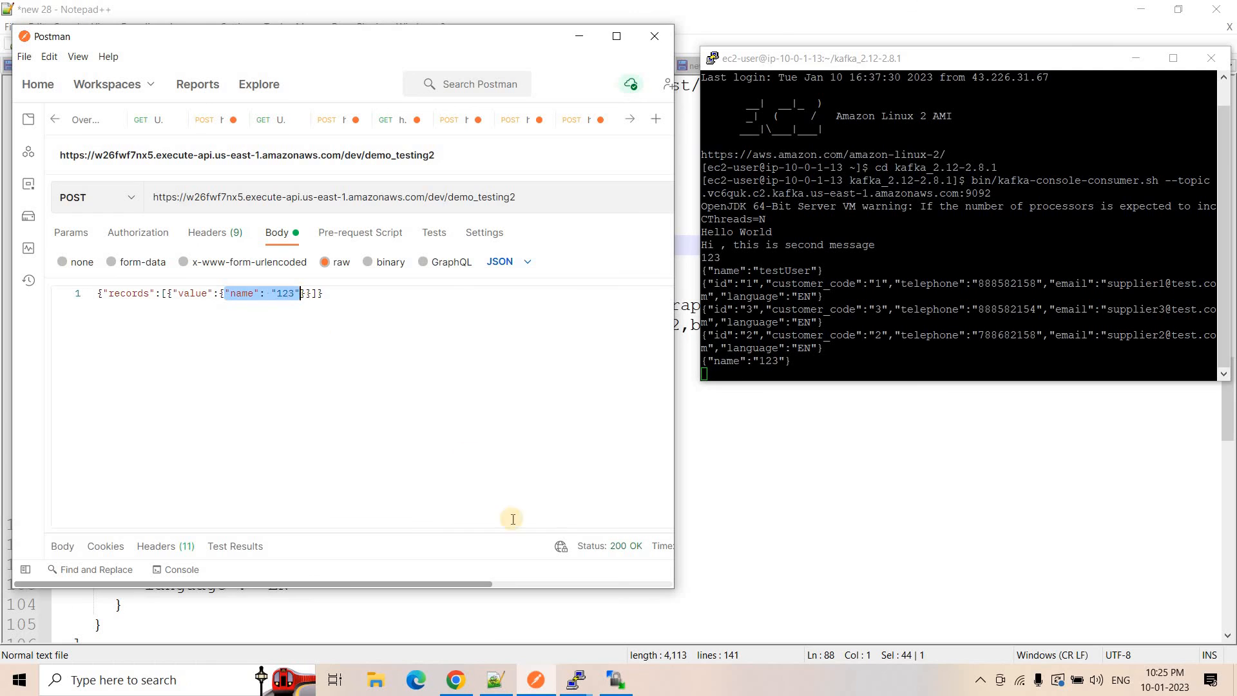
# Step: Review the architecture diagram in the AWS blog post, tracing Postman through API Gateway and the REST proxy to MSK
pyautogui.hotkey('alt', 'Tab')
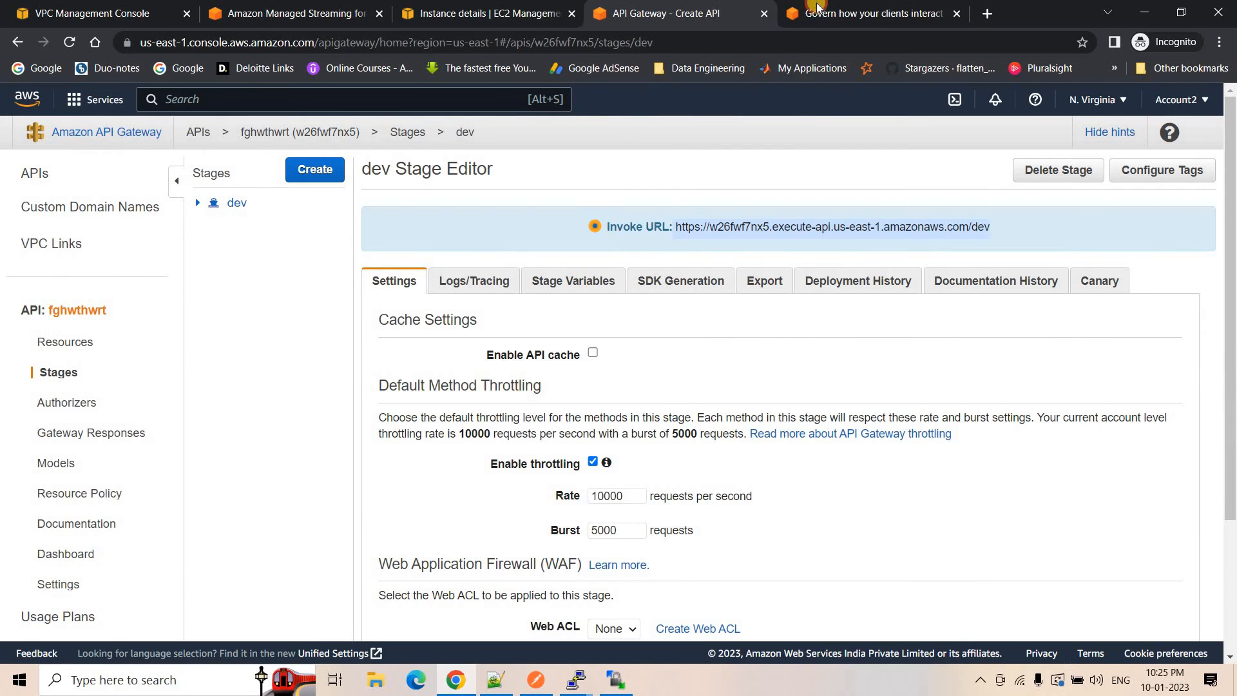
pyautogui.click(817, 6)
pyautogui.scroll(-4, 543, 402)
pyautogui.scroll(15, 543, 399)
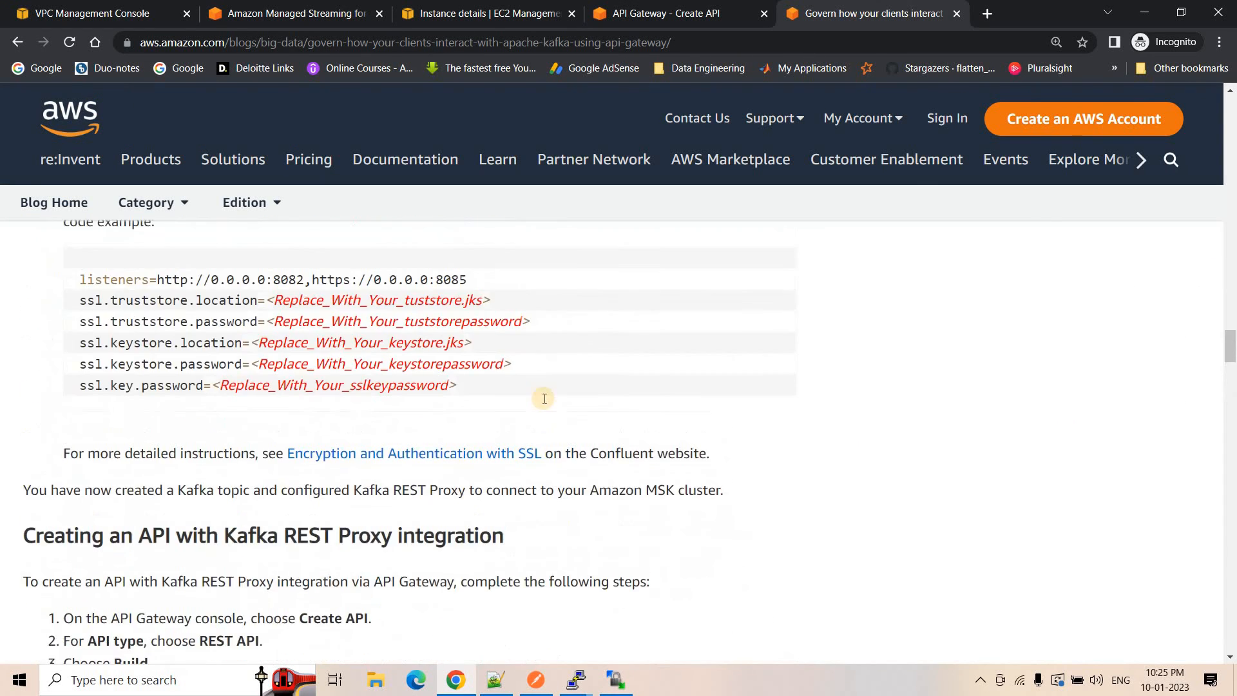
pyautogui.scroll(12, 543, 399)
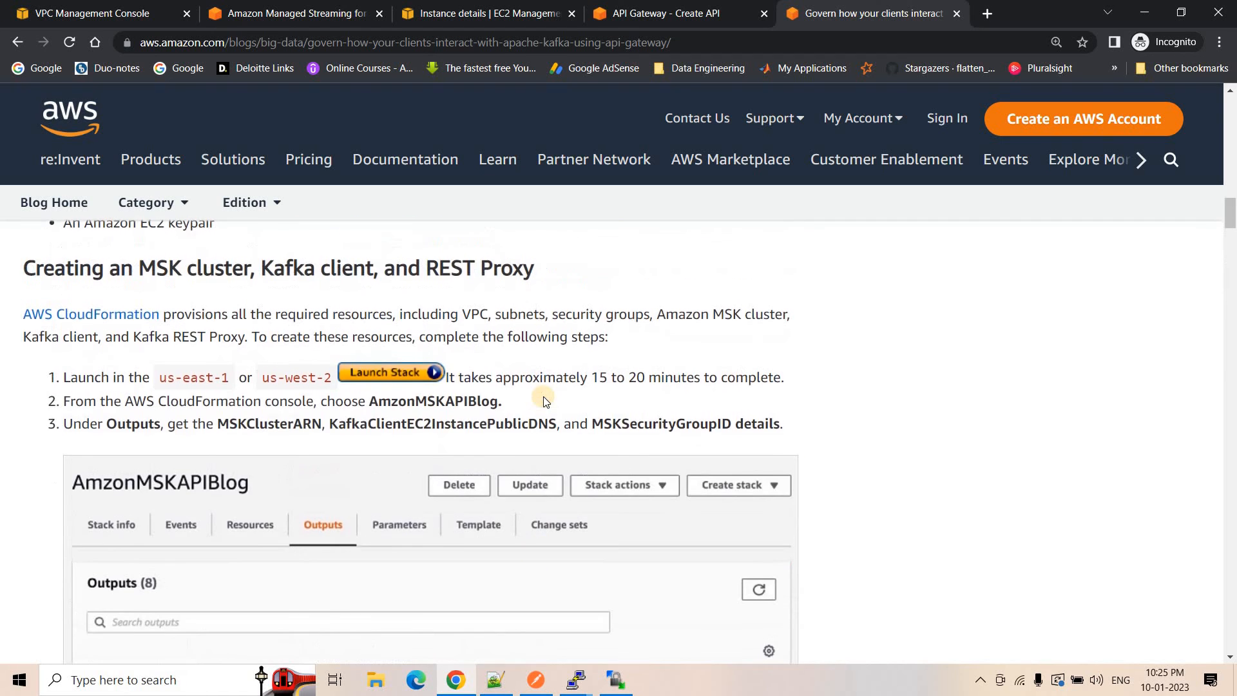
pyautogui.scroll(-1, 555, 393)
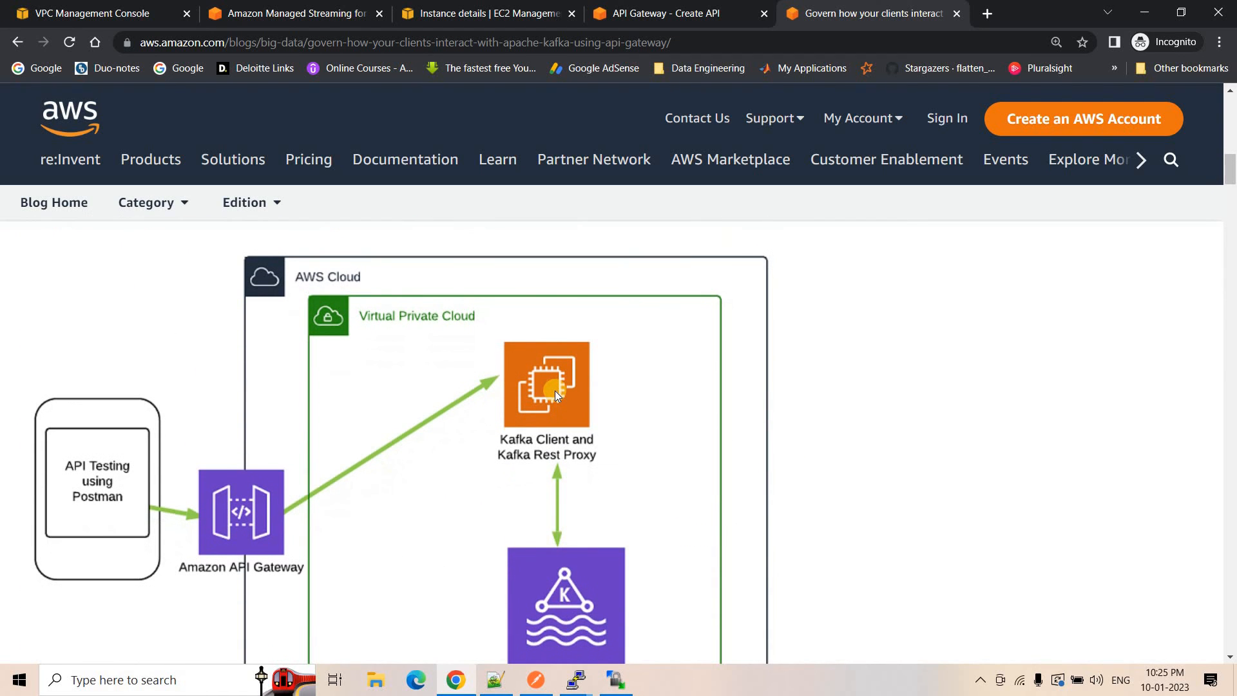
pyautogui.scroll(-1, 555, 390)
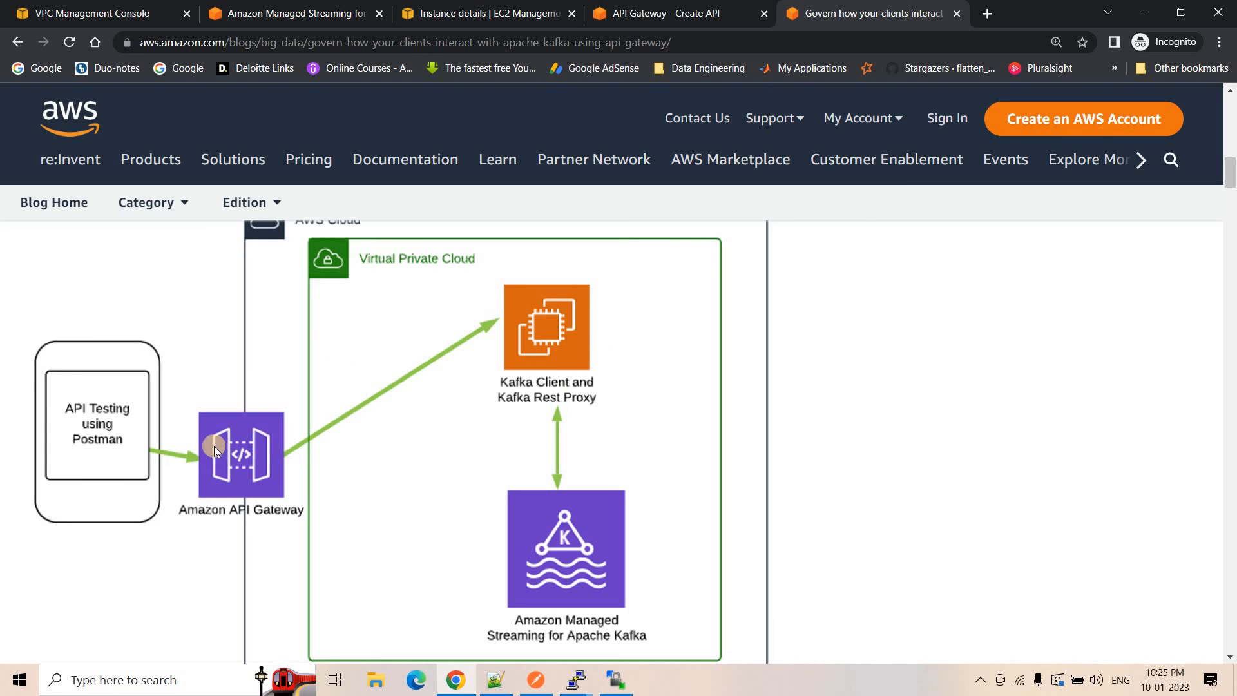
# Step: Check the REST proxy terminal's request log and stop the console consumer in the other terminal
pyautogui.click(538, 682)
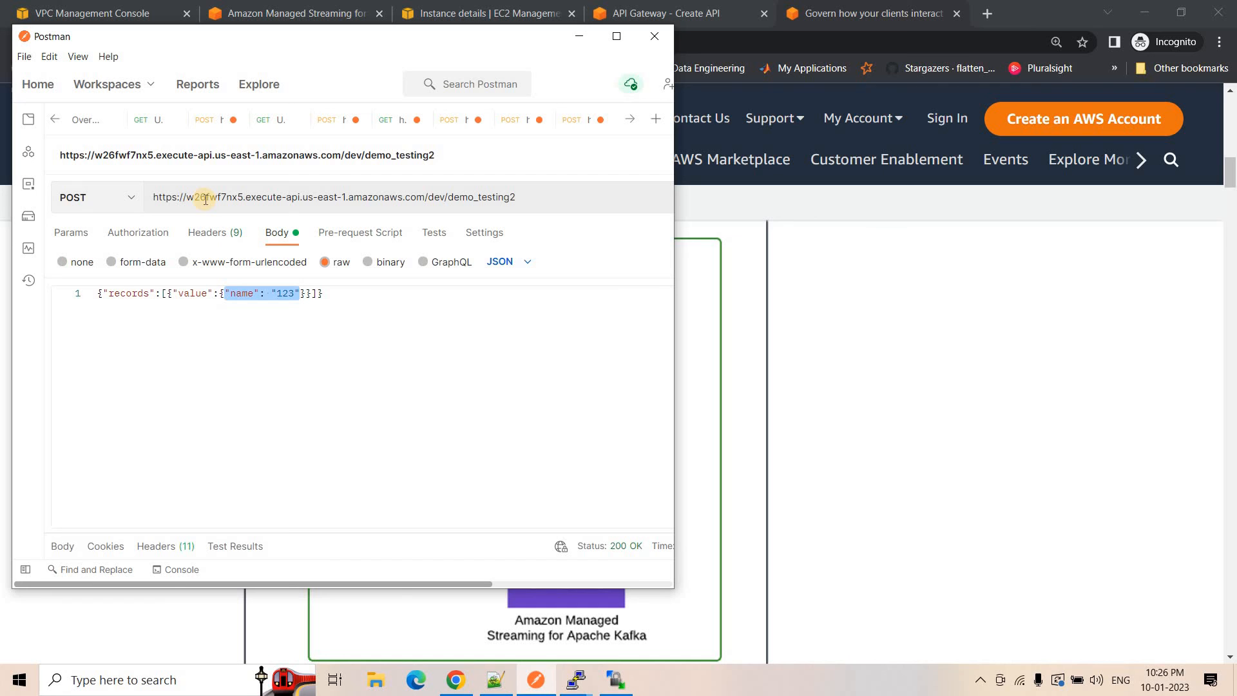
pyautogui.click(579, 682)
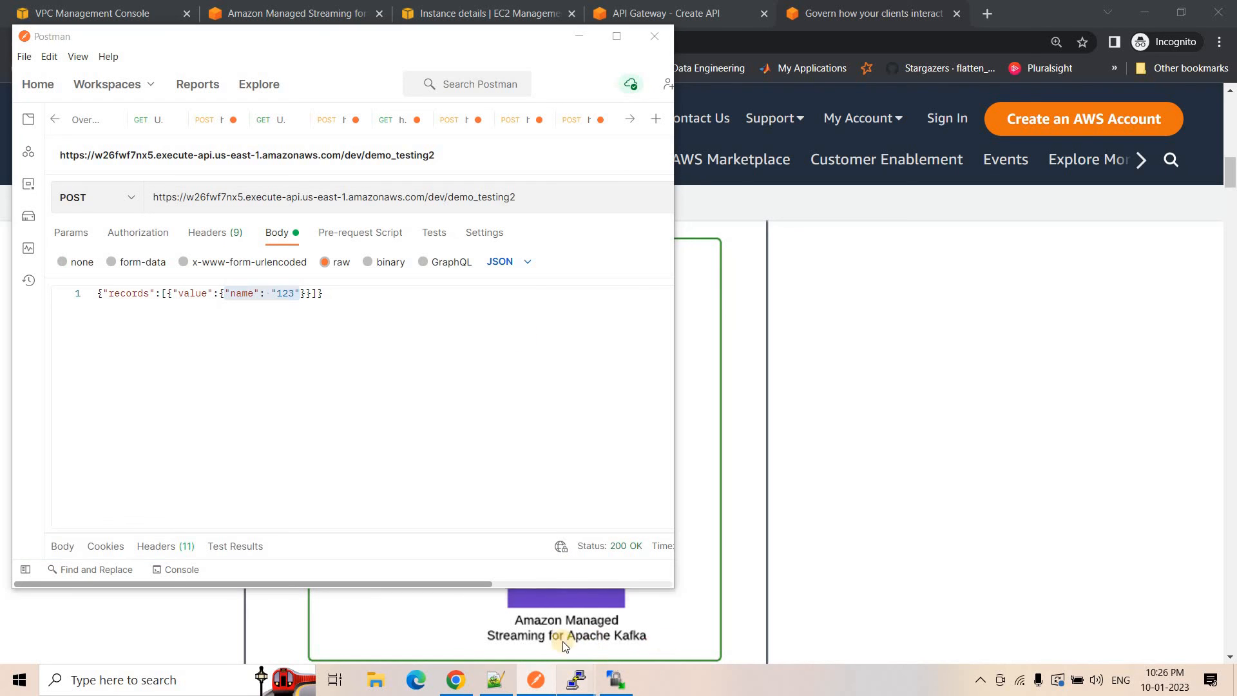
pyautogui.click(512, 622)
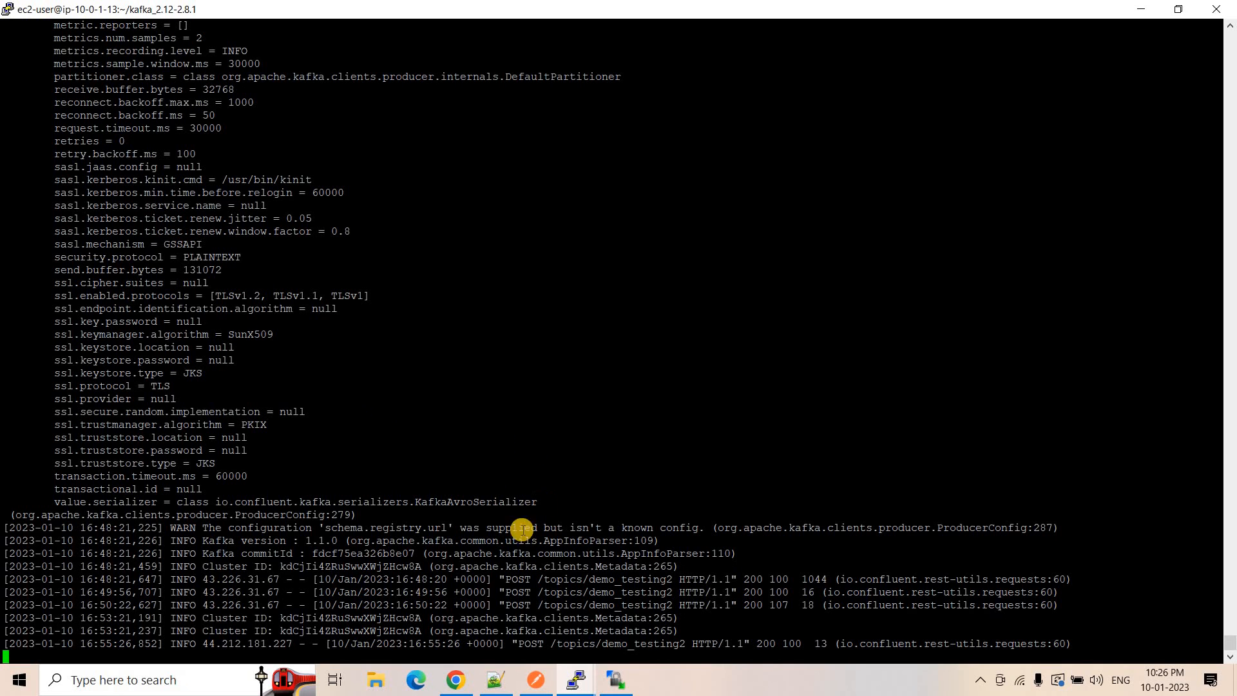
pyautogui.click(674, 606)
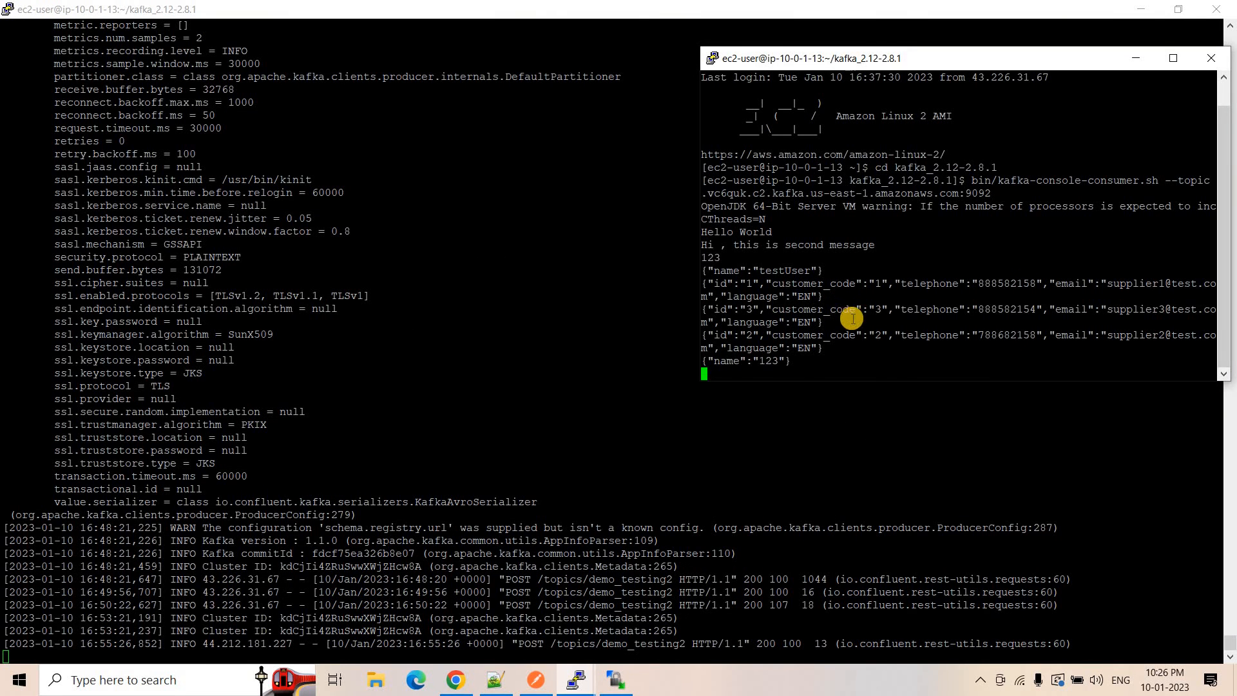
pyautogui.hotkey('ctrl', 'c')
# Step: Duplicate the kafka-topics.sh create command for demo_testing2 below the original in the Notepad++ notes
pyautogui.click(497, 680)
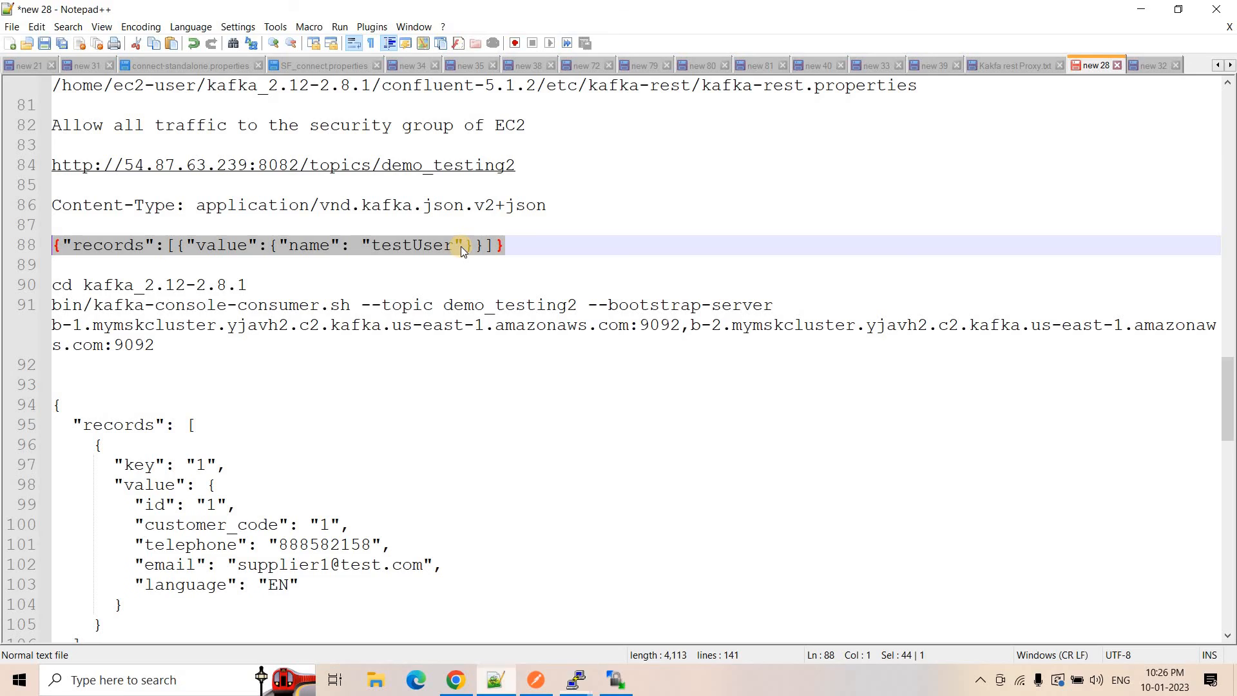
pyautogui.scroll(10, 547, 243)
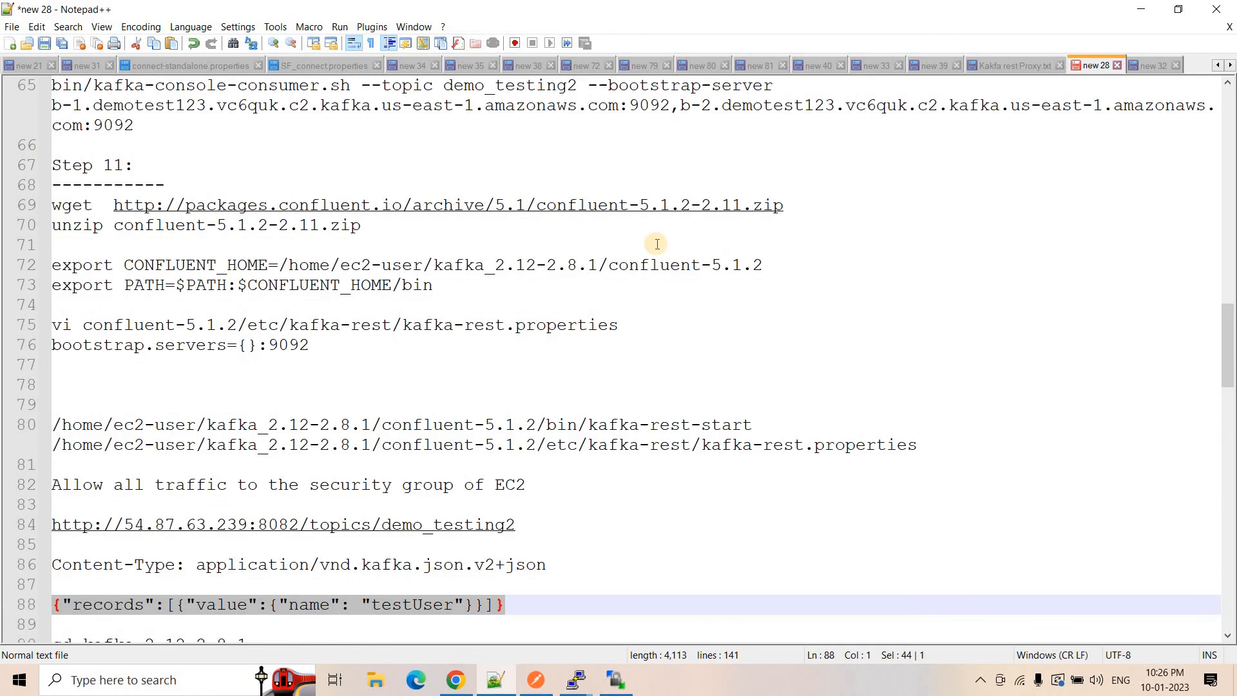
pyautogui.scroll(2, 693, 278)
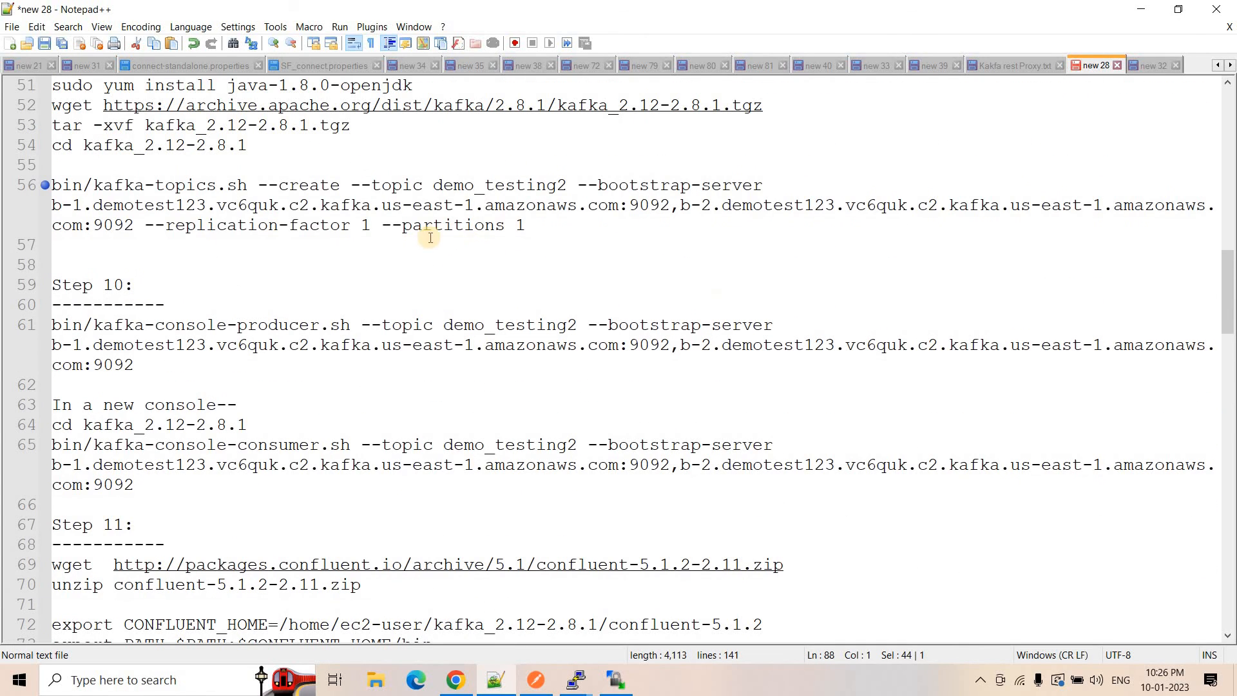
pyautogui.tripleClick(82, 191)
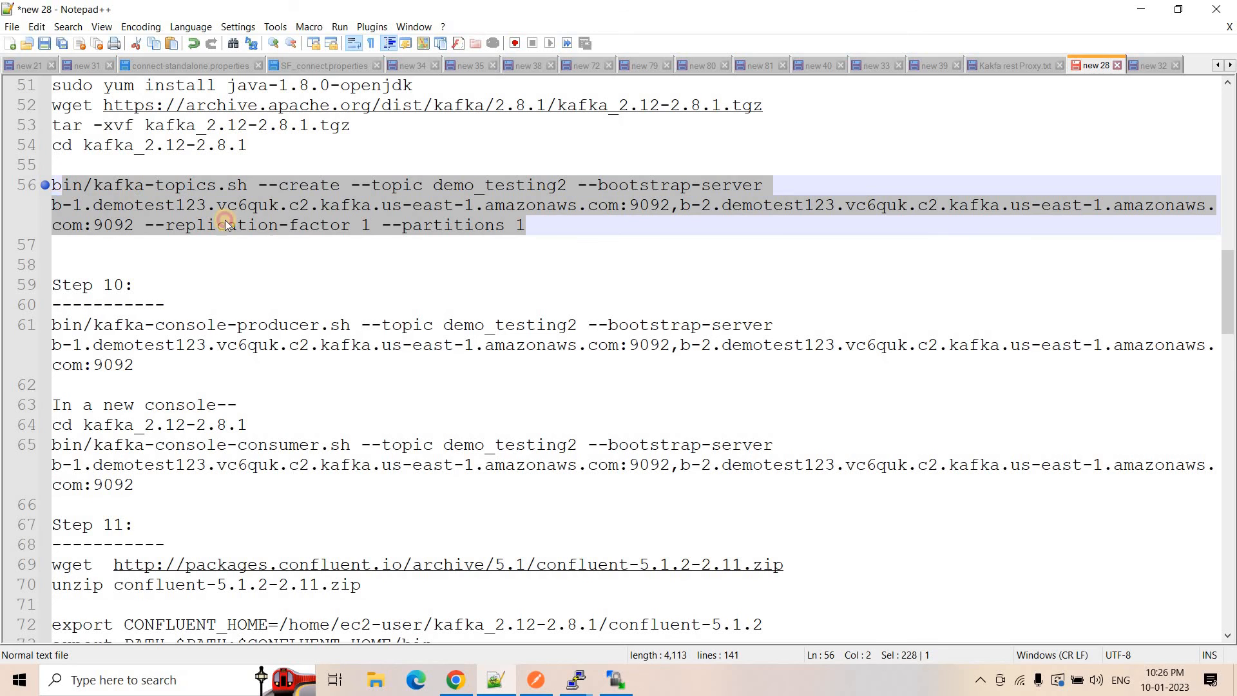
pyautogui.hotkey('ctrl', 'c')
pyautogui.click(550, 238)
pyautogui.press('Return')
pyautogui.press('Return')
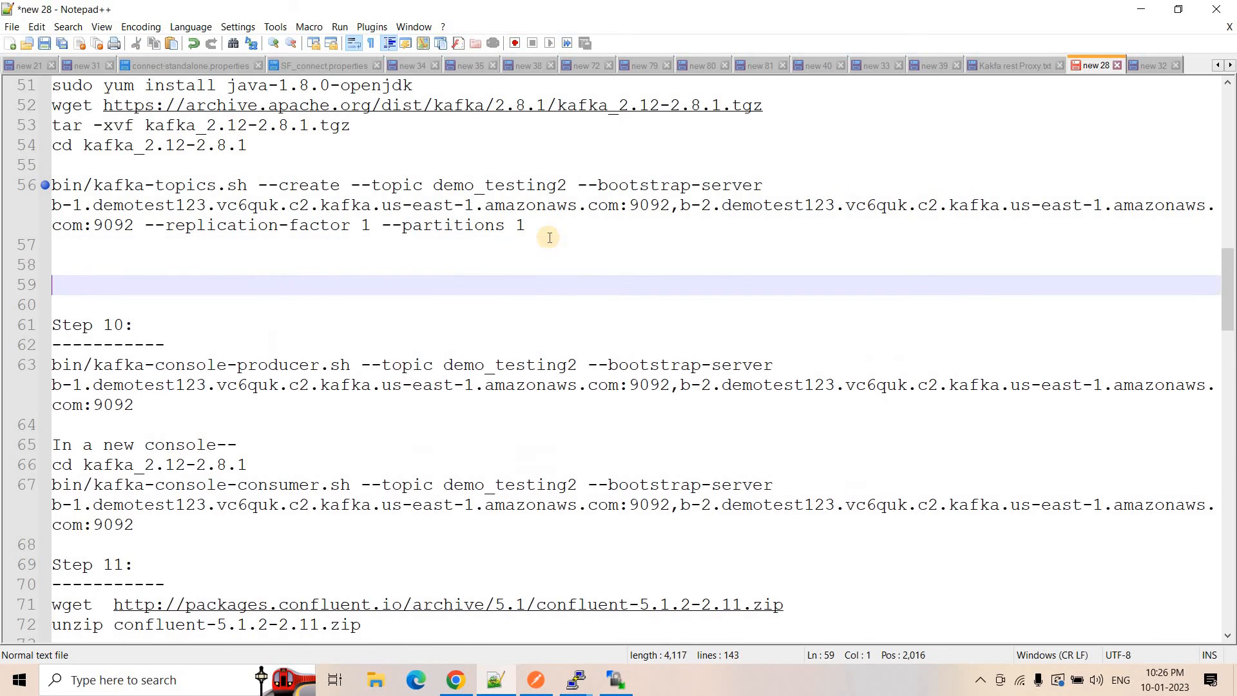
pyautogui.hotkey('ctrl', 'v')
# Step: Change the topic name in the duplicated create command to helloworld and select the whole command
pyautogui.doubleClick(496, 284)
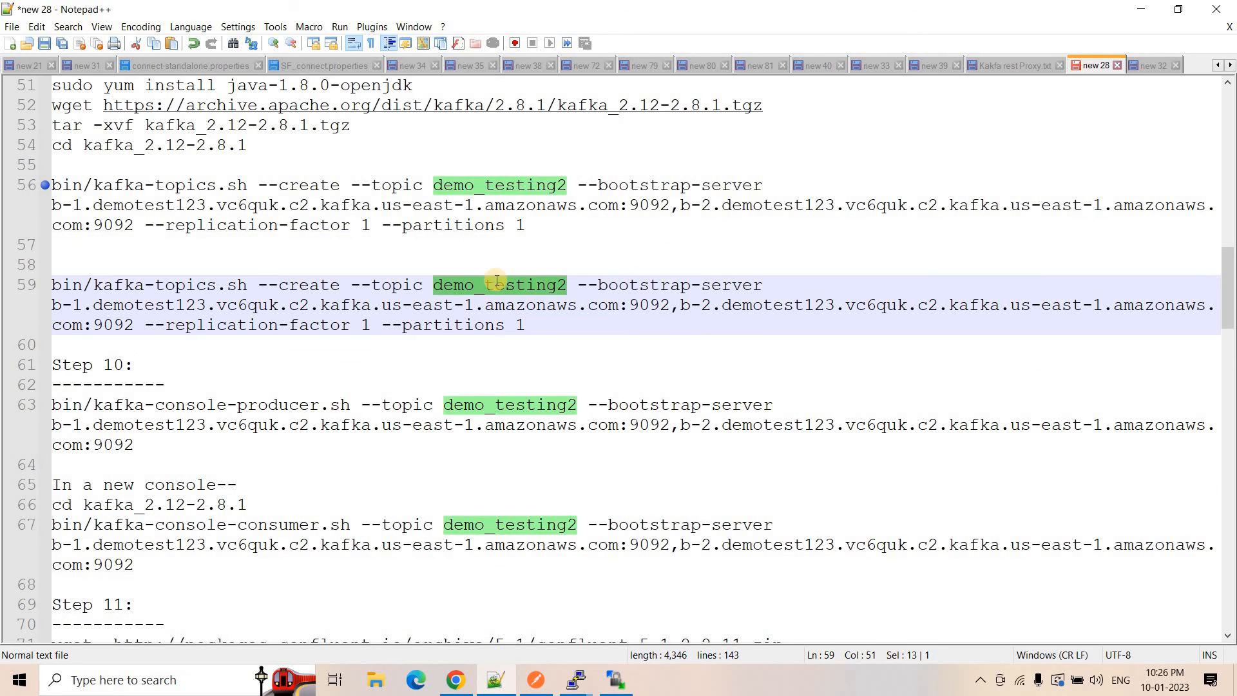
pyautogui.write('helloworld')
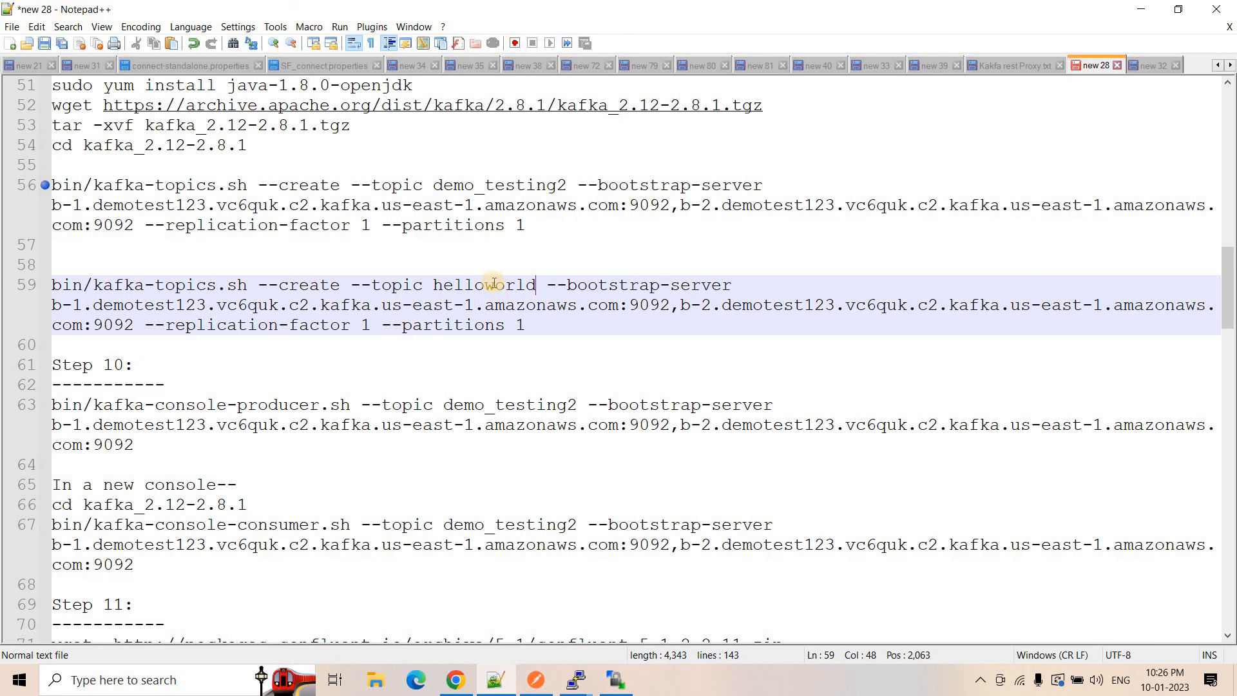
pyautogui.click(562, 324)
pyautogui.hotkey('shift', 'Home')
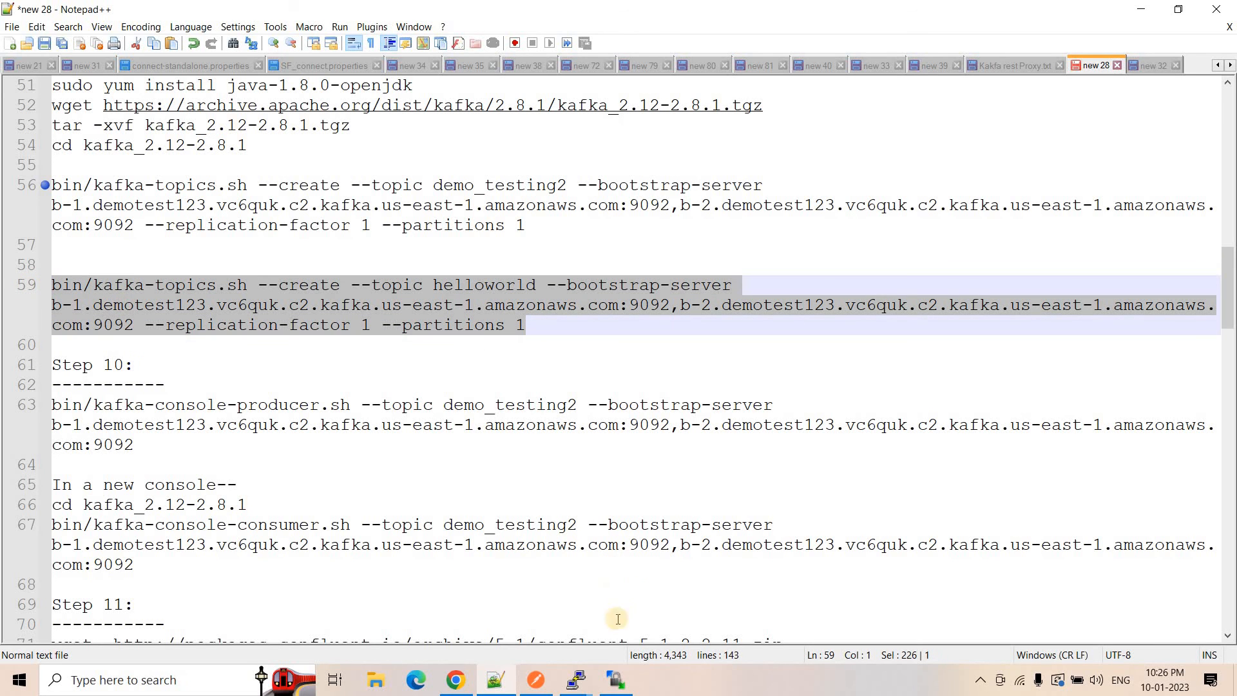
# Step: Run the copied kafka-topics.sh create command for the helloworld topic in the terminal where the consumer was stopped
pyautogui.moveTo(580, 689)
pyautogui.click(520, 638)
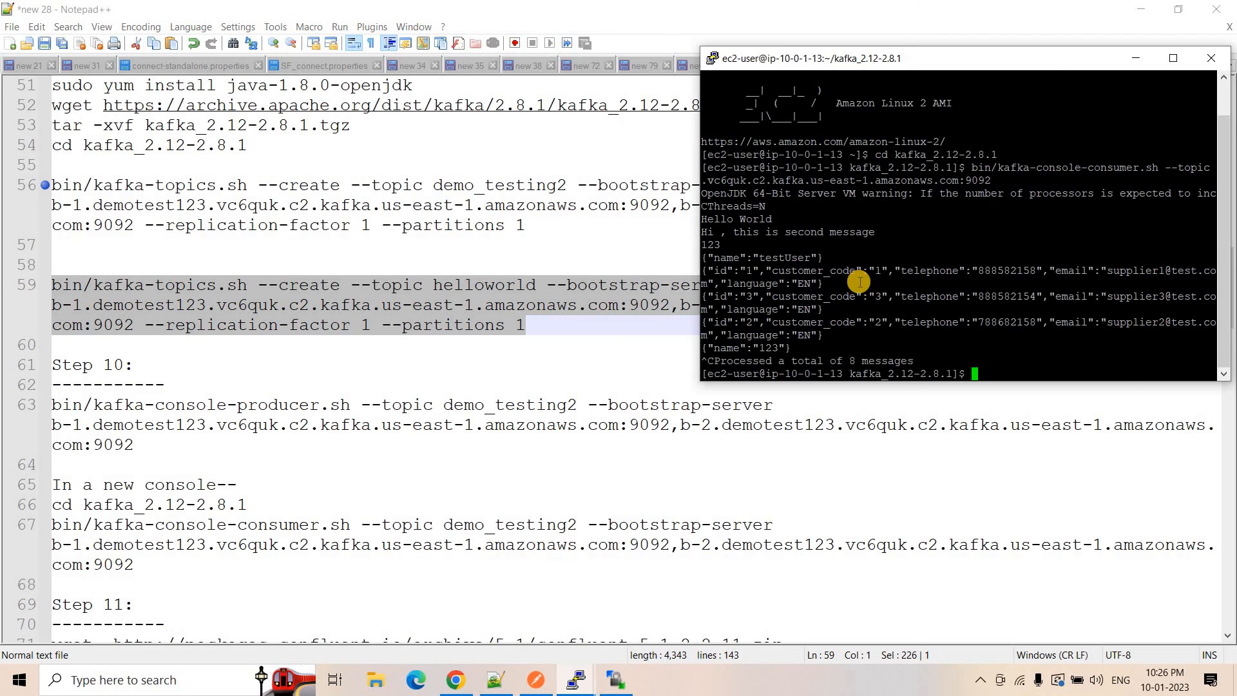
pyautogui.rightClick(859, 282)
pyautogui.press('Return')
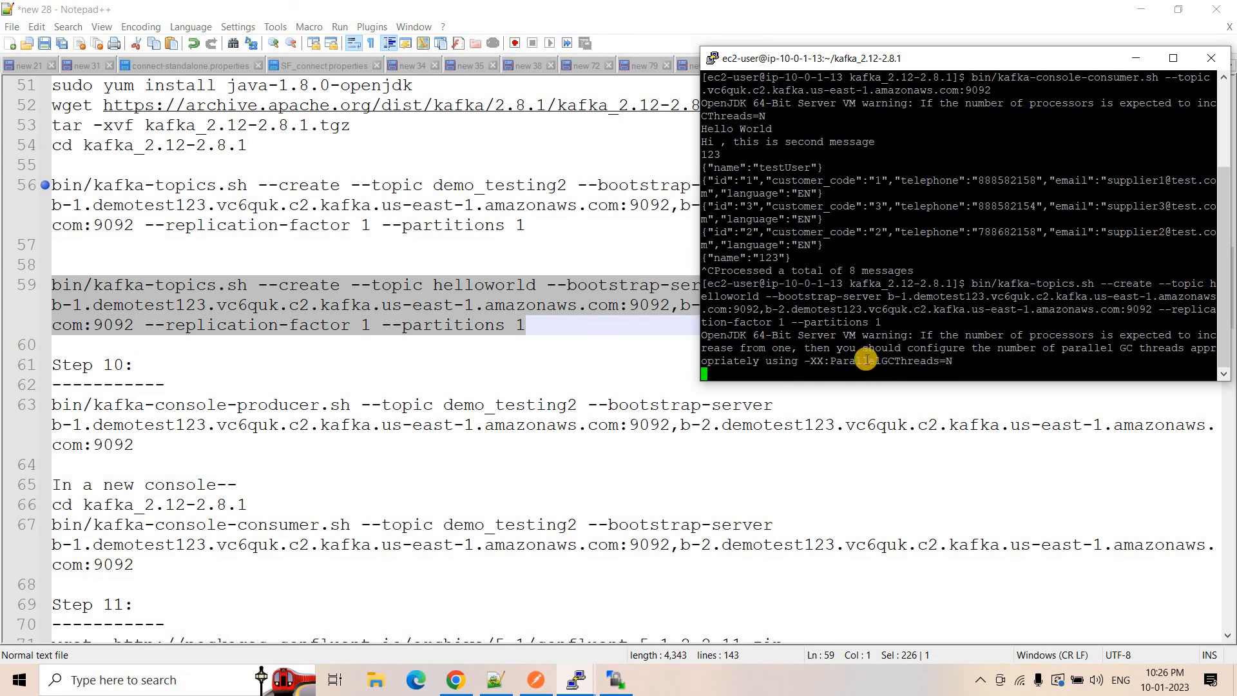
# Step: Change the topic in the notes' kafka-console-consumer.sh command to helloworld and select the whole command for copying
pyautogui.click(567, 305)
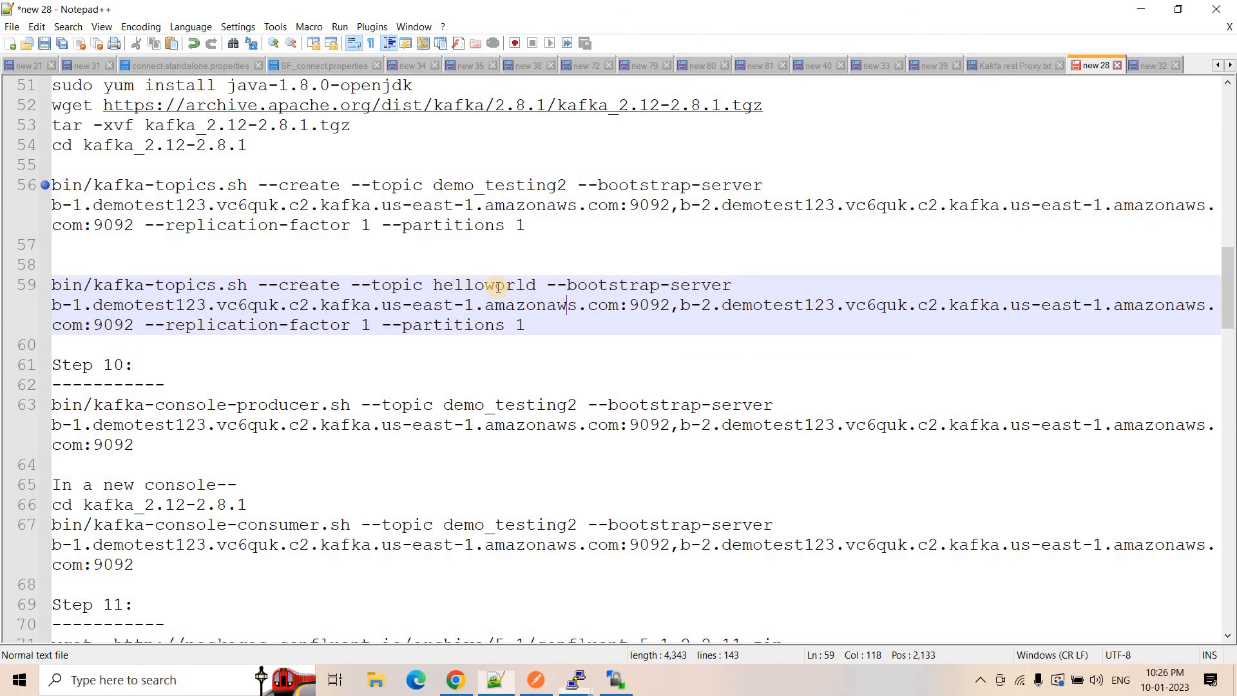
pyautogui.doubleClick(500, 286)
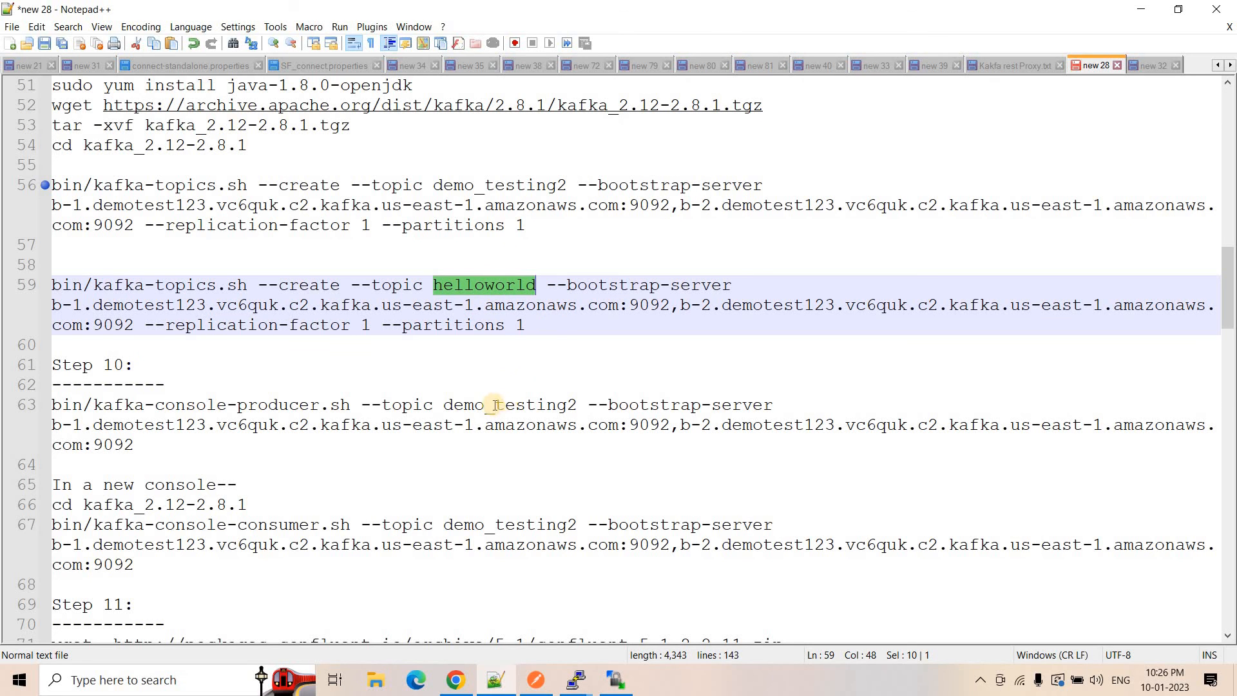
pyautogui.scroll(-2, 451, 406)
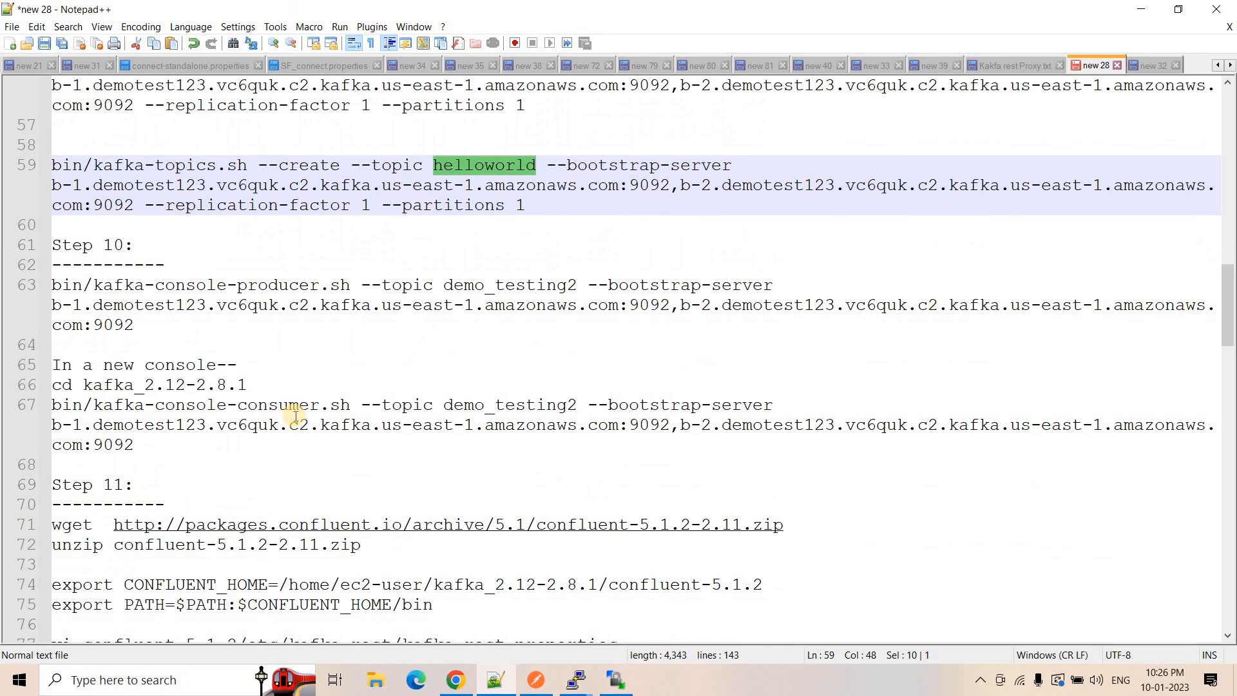
pyautogui.doubleClick(223, 405)
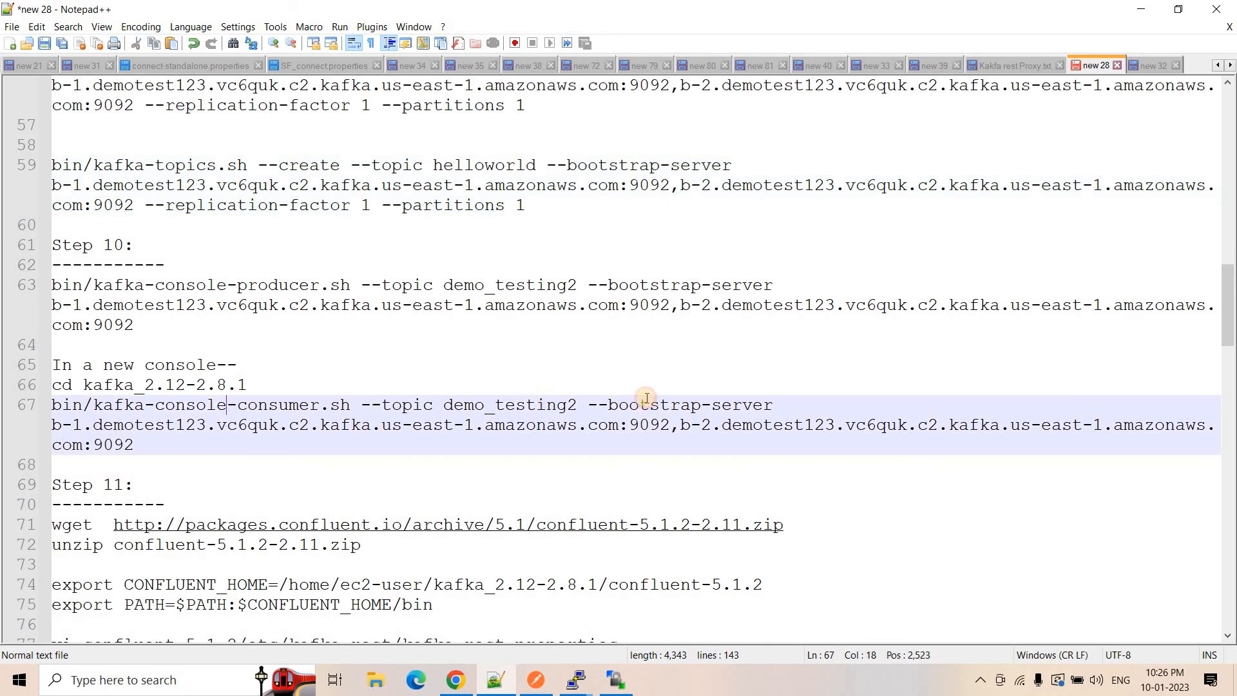
pyautogui.doubleClick(520, 412)
pyautogui.hotkey('ctrl', 'v')
pyautogui.moveTo(137, 448); pyautogui.dragTo(33, 408)
# Step: Start the console consumer for the helloworld topic in the terminal using the edited command
pyautogui.click(575, 679)
pyautogui.click(672, 617)
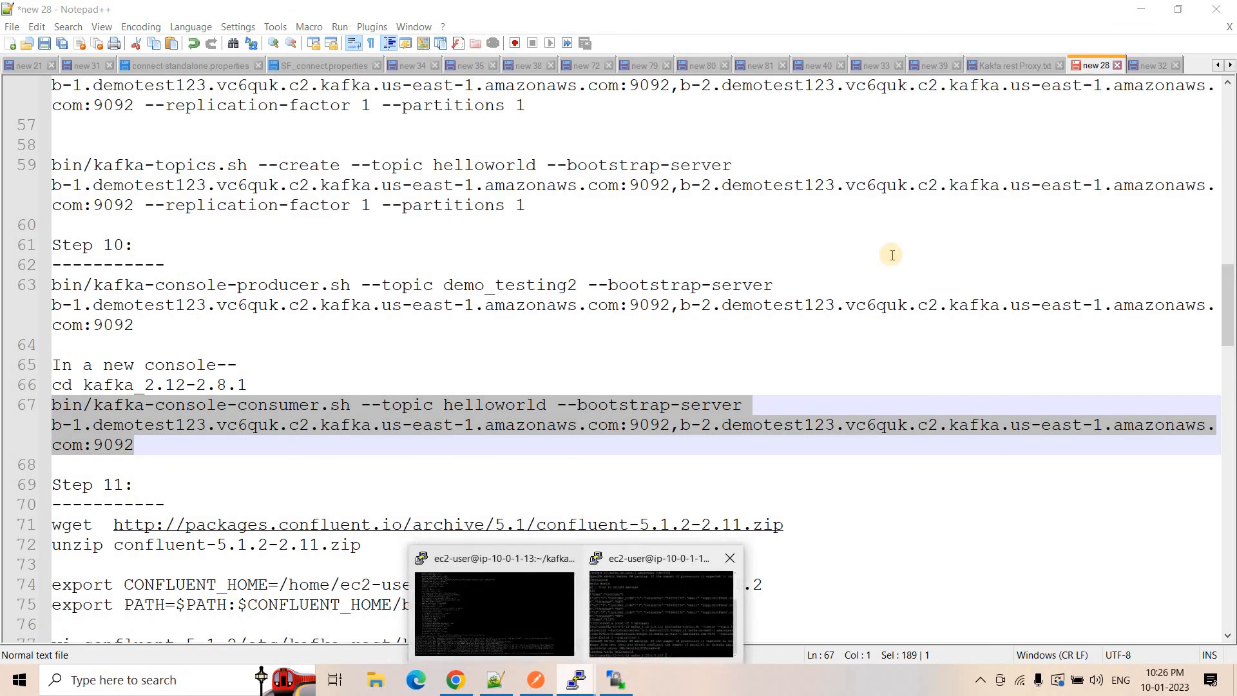
pyautogui.rightClick(892, 257)
pyautogui.press('Return')
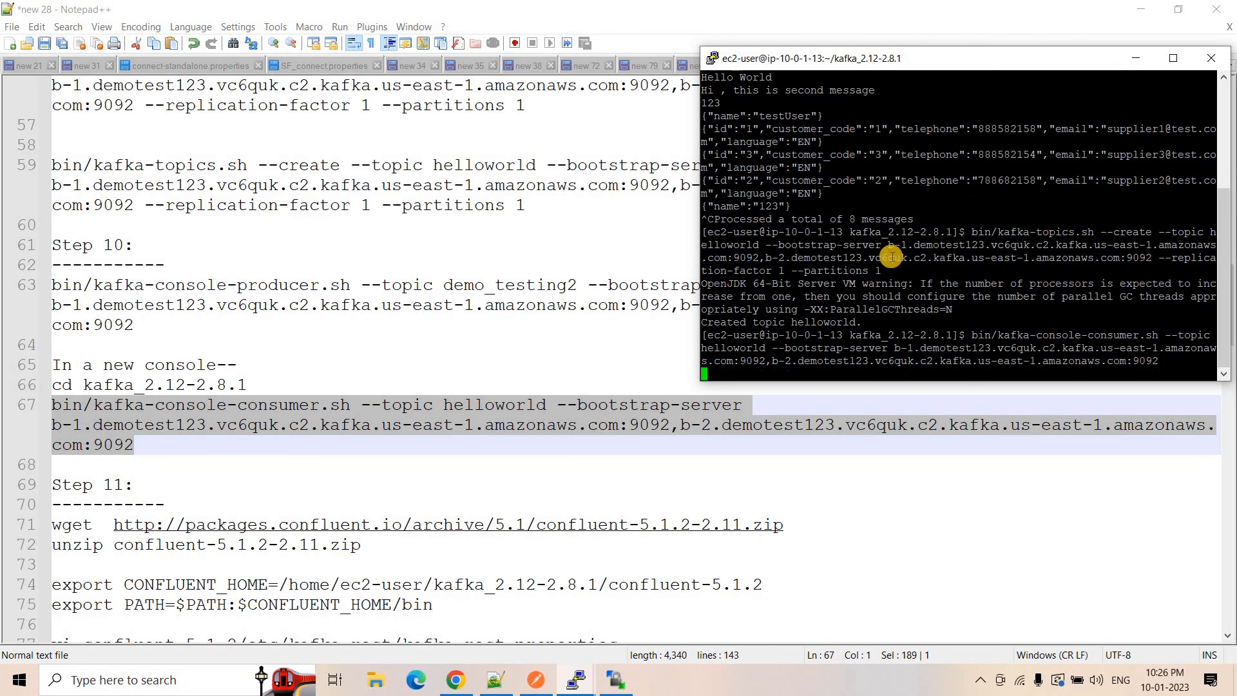
# Step: Switch to Postman and replace the topic at the end of the dev stage request URL with helloworld, copied from the notes
pyautogui.click(536, 681)
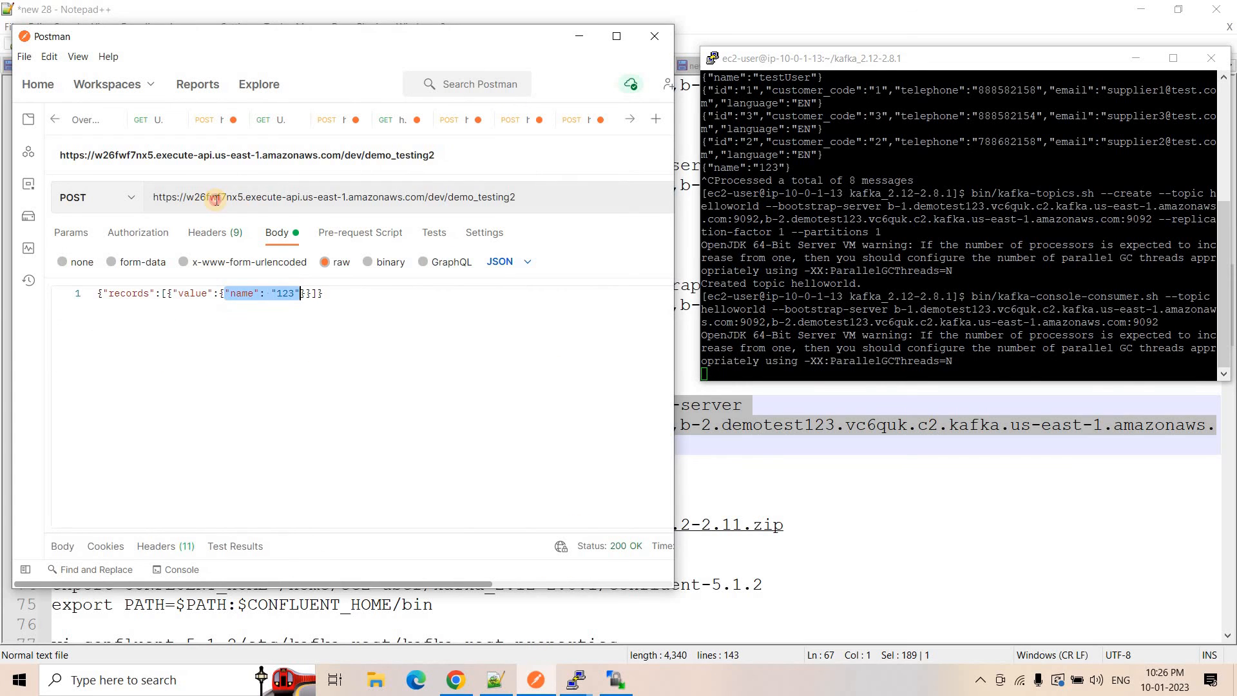
pyautogui.tripleClick(216, 199)
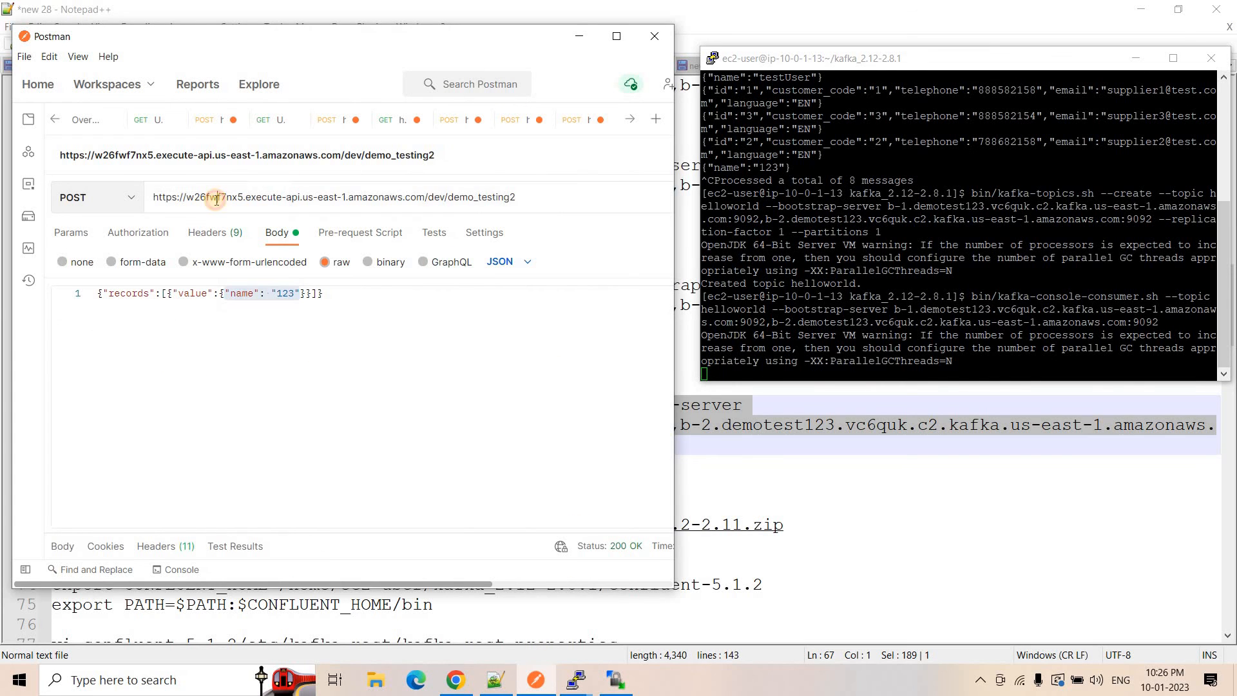
pyautogui.click(549, 199)
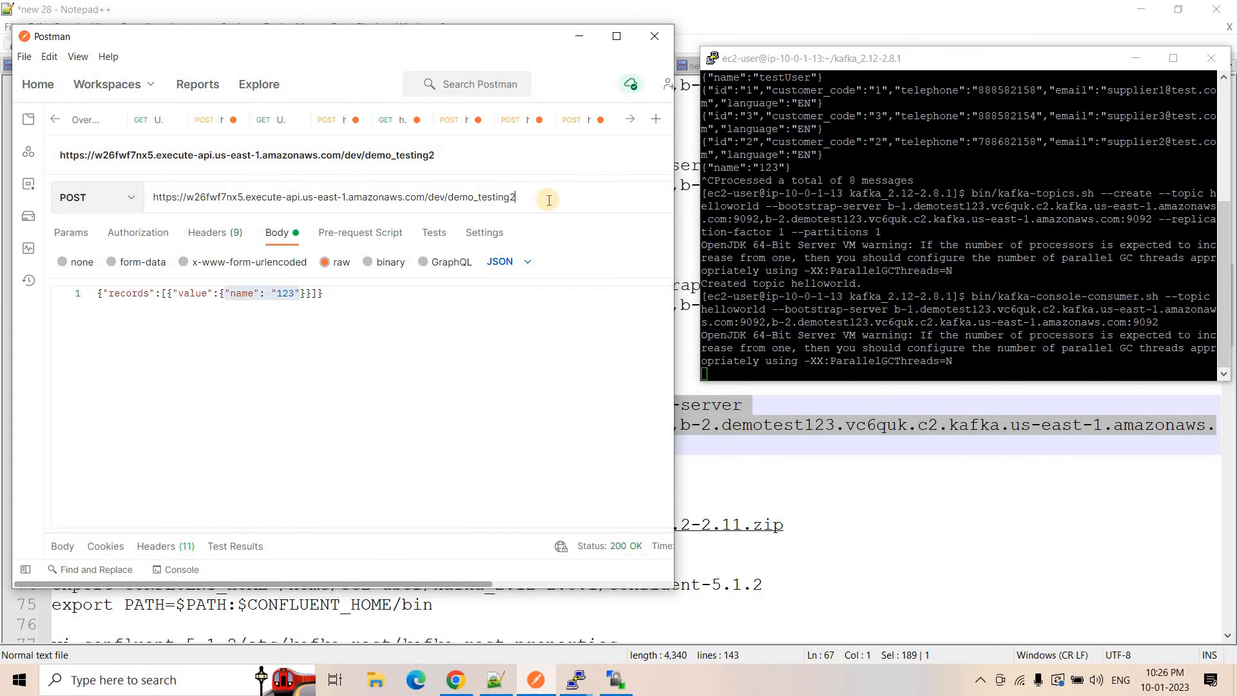
pyautogui.doubleClick(497, 198)
pyautogui.hotkey('ctrl', 'v')
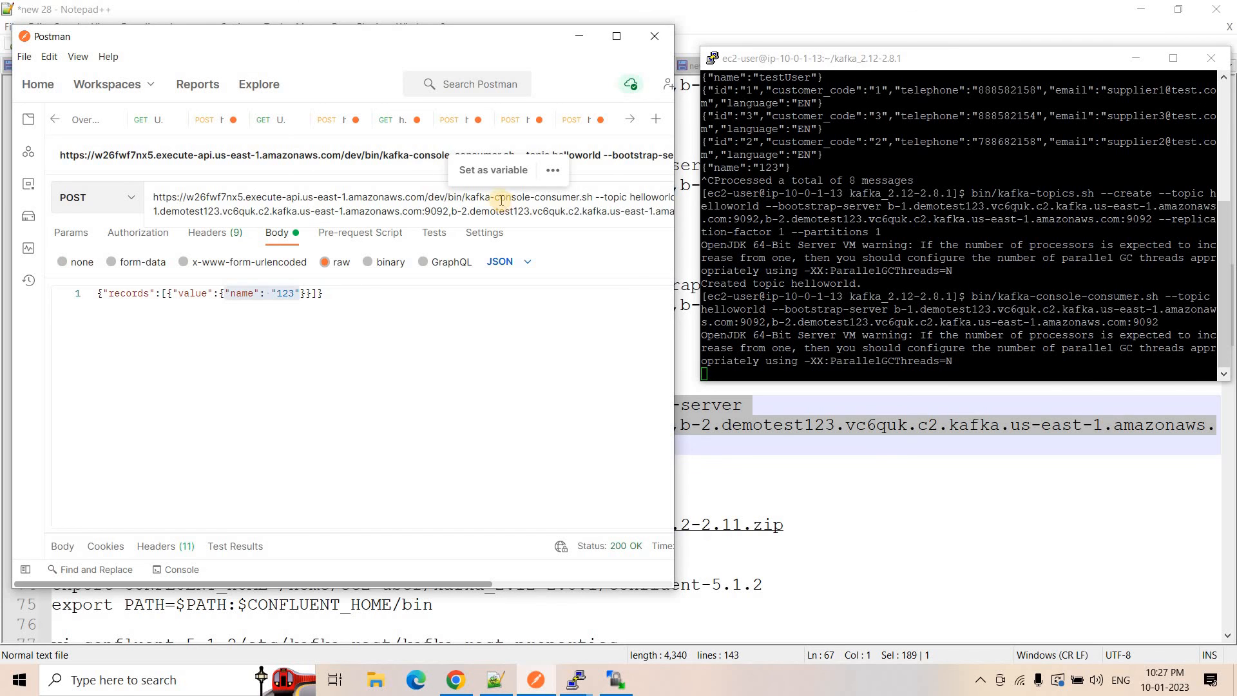
pyautogui.click(778, 424)
pyautogui.doubleClick(509, 404)
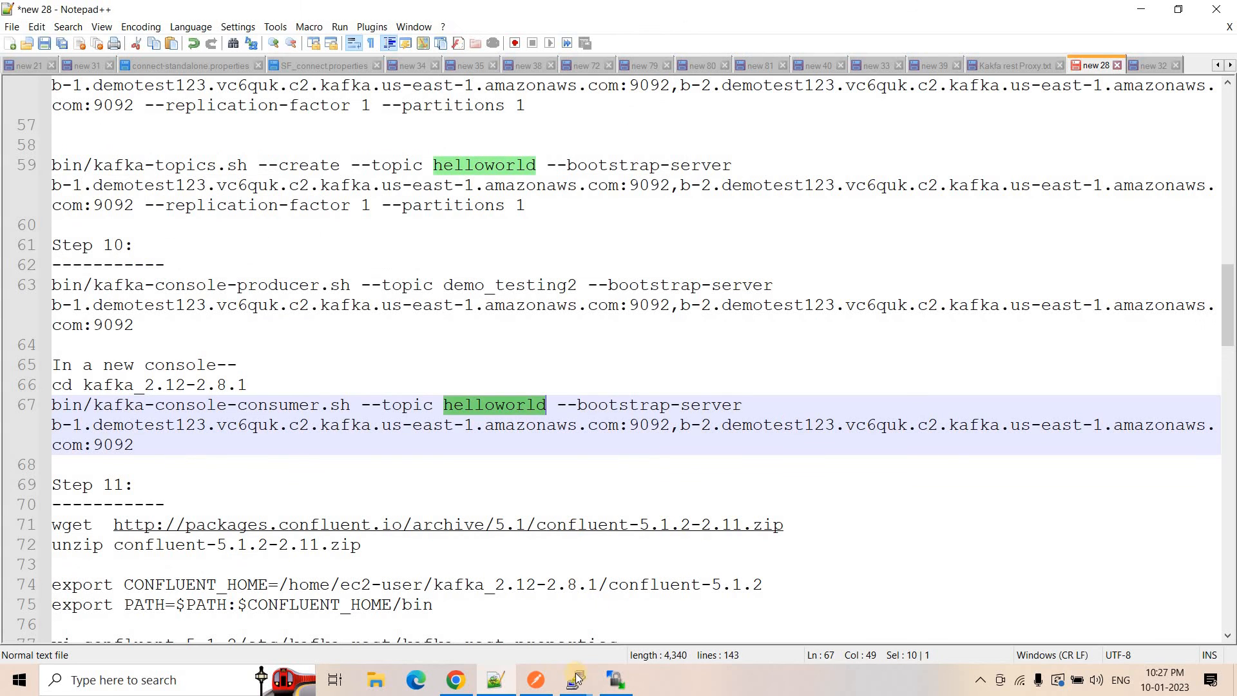
pyautogui.hotkey('alt', 'Tab')
pyautogui.hotkey('ctrl', 'v')
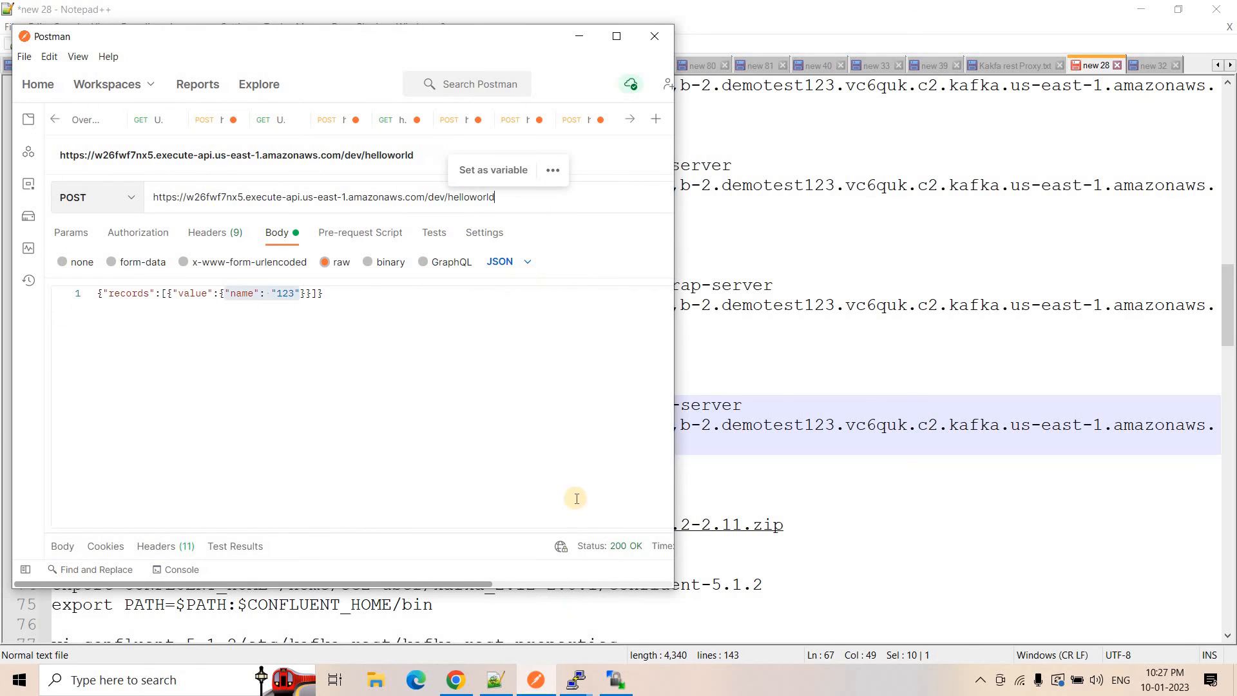
# Step: Send the record {"name": "123"} to the helloworld URL with the consumer terminal in view, and inspect the offsets in the response body
pyautogui.click(575, 680)
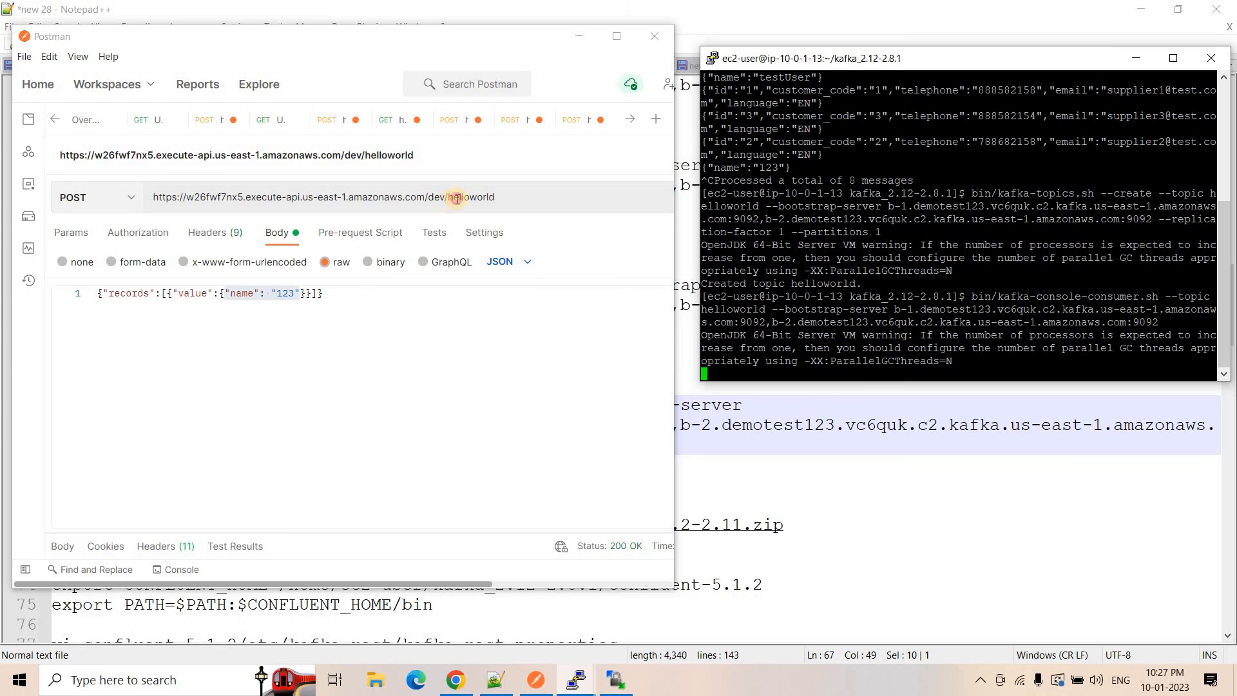
pyautogui.click(505, 194)
pyautogui.doubleClick(505, 194)
pyautogui.click(507, 196)
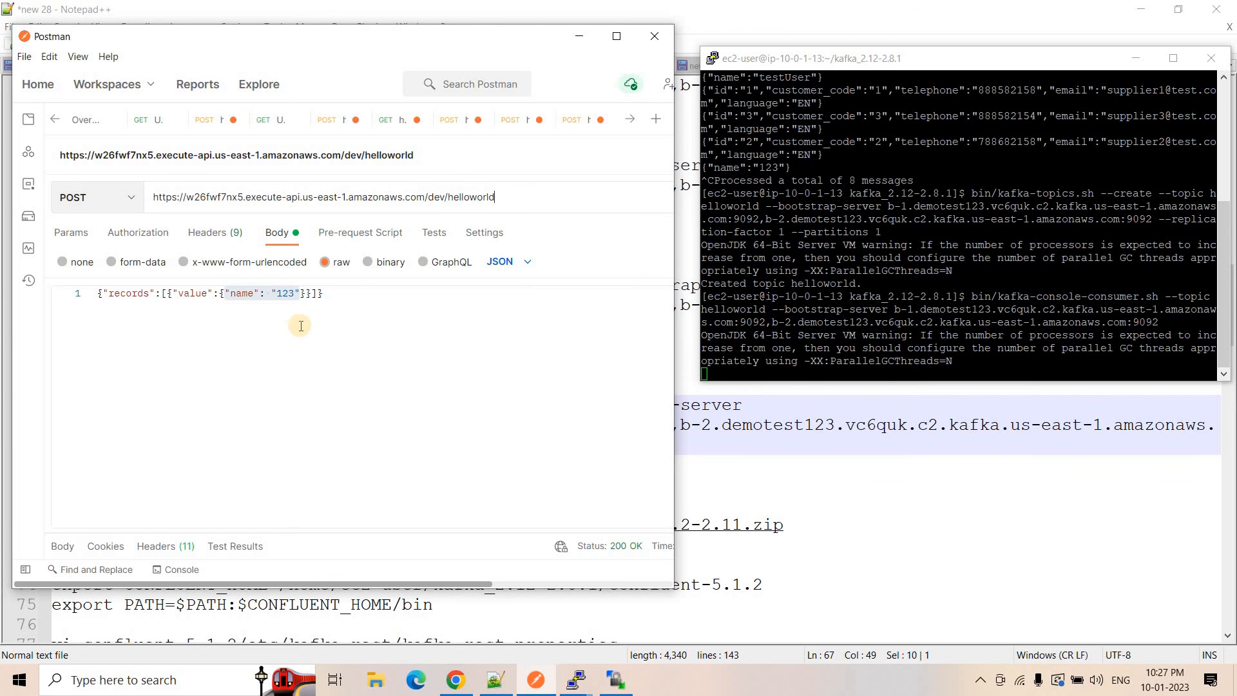
pyautogui.click(187, 323)
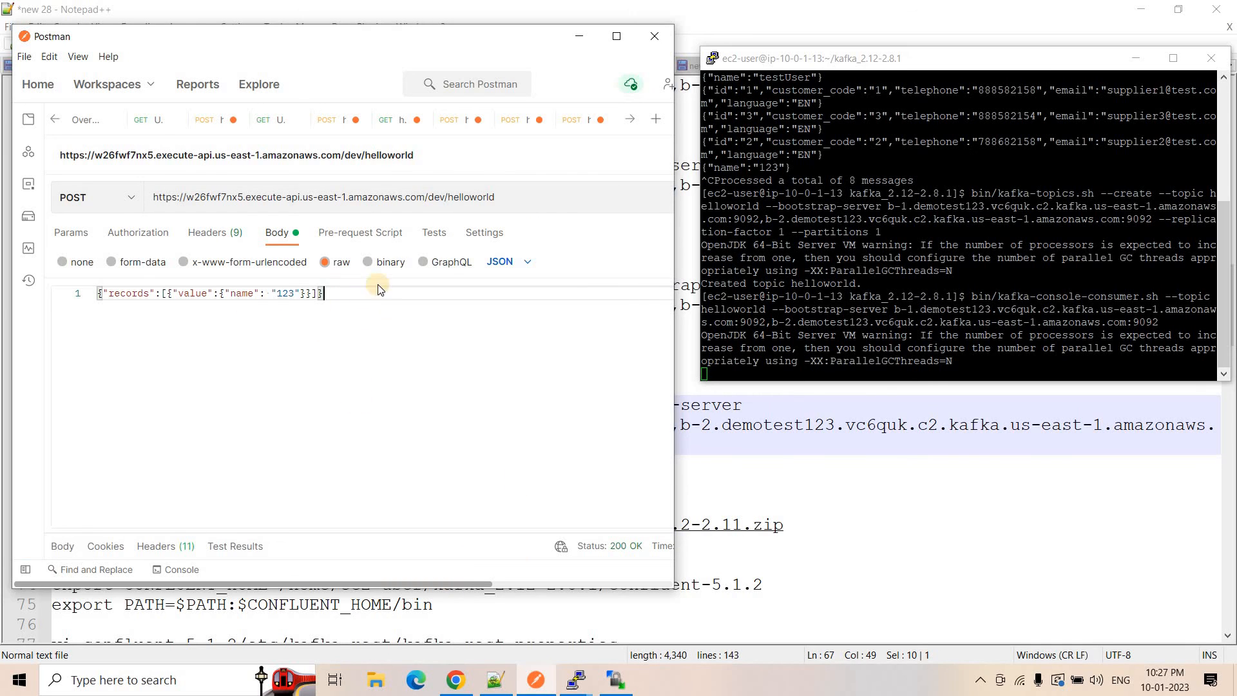
pyautogui.click(604, 585)
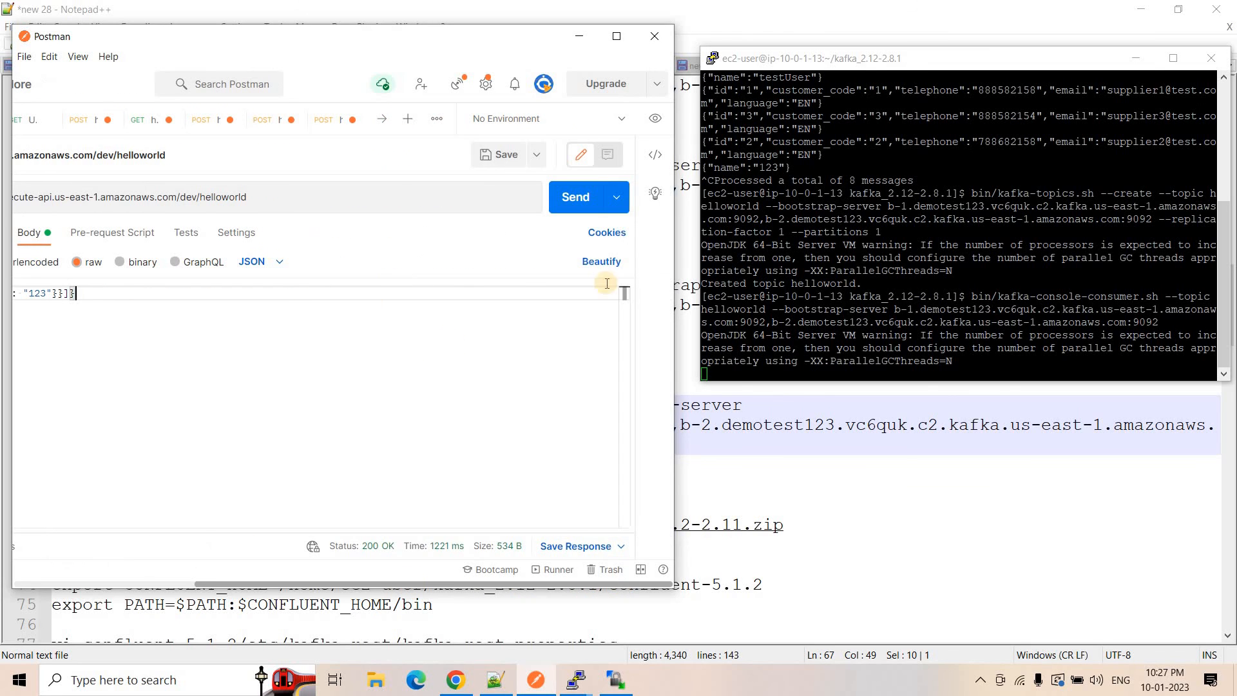
pyautogui.click(577, 204)
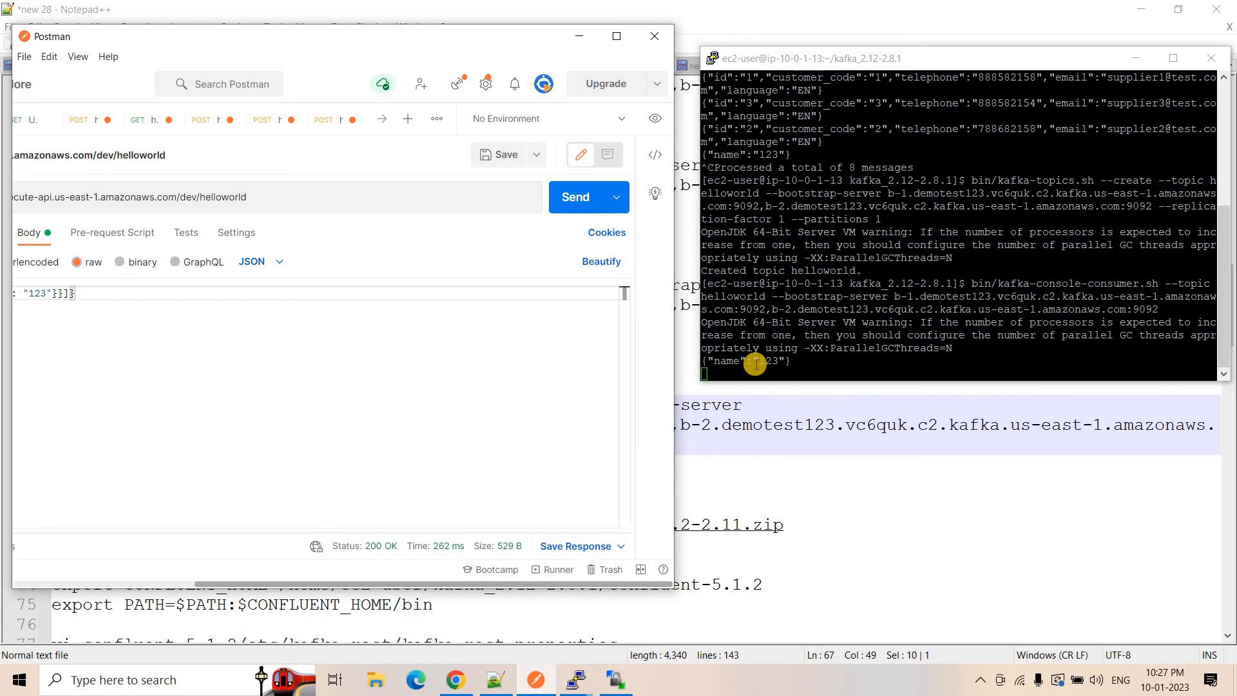
pyautogui.moveTo(279, 586); pyautogui.dragTo(90, 584)
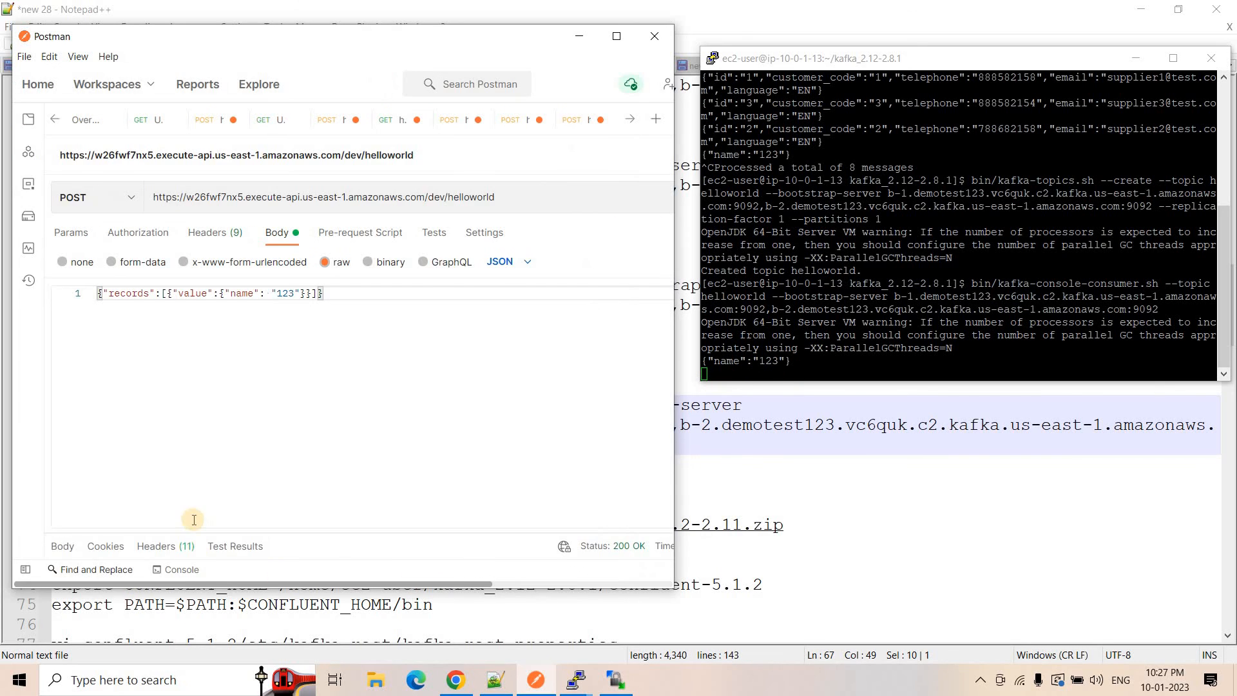
pyautogui.moveTo(218, 531); pyautogui.dragTo(244, 300)
pyautogui.moveTo(138, 402); pyautogui.dragTo(131, 490)
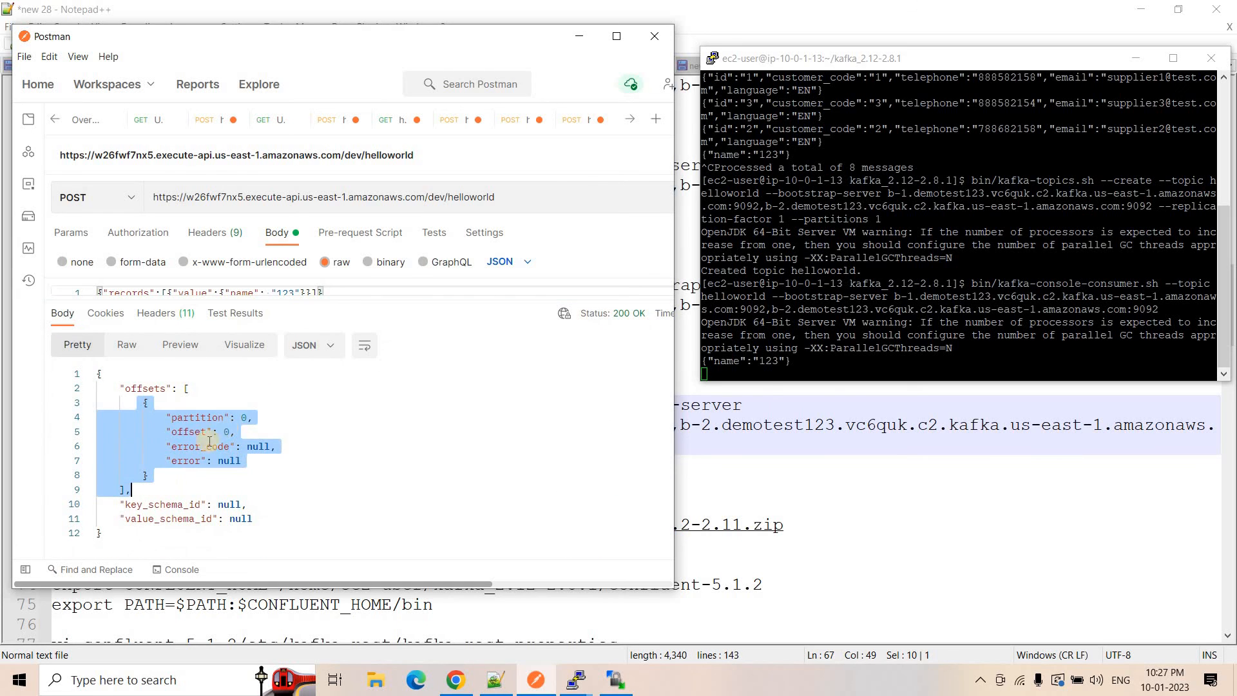
pyautogui.click(242, 428)
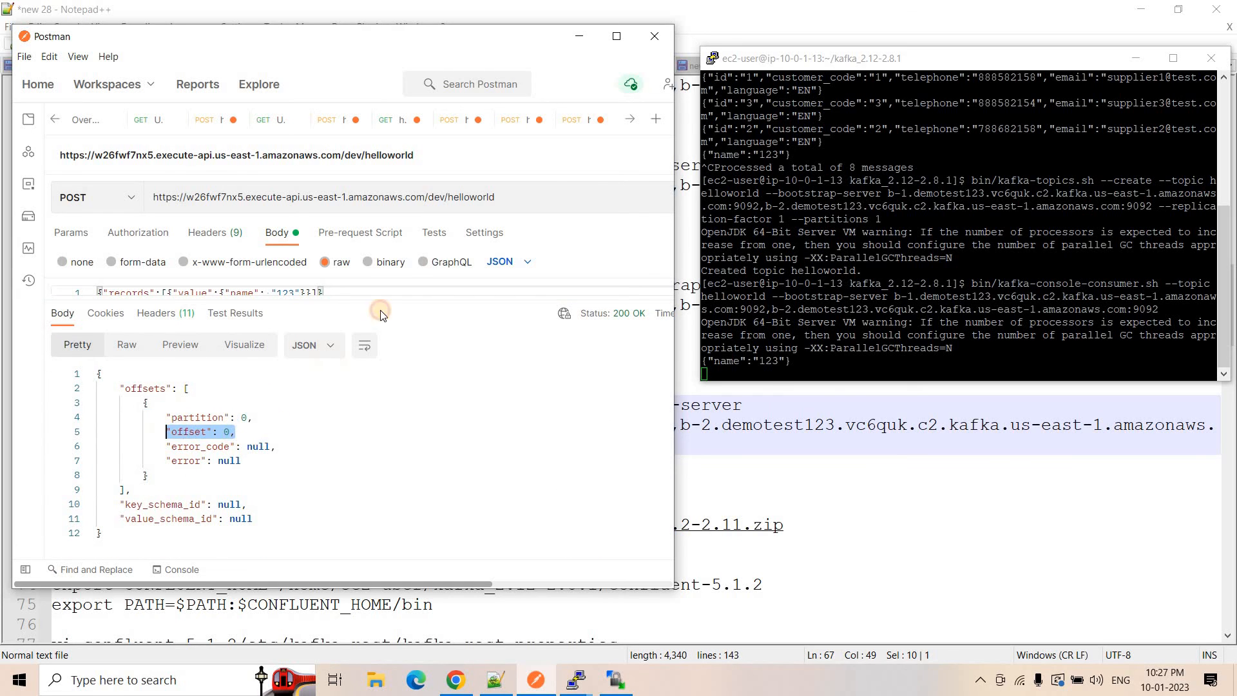
# Step: Add a second record with name "456" to the request body's records array and set the first record's name to "789"
pyautogui.moveTo(414, 304); pyautogui.dragTo(386, 447)
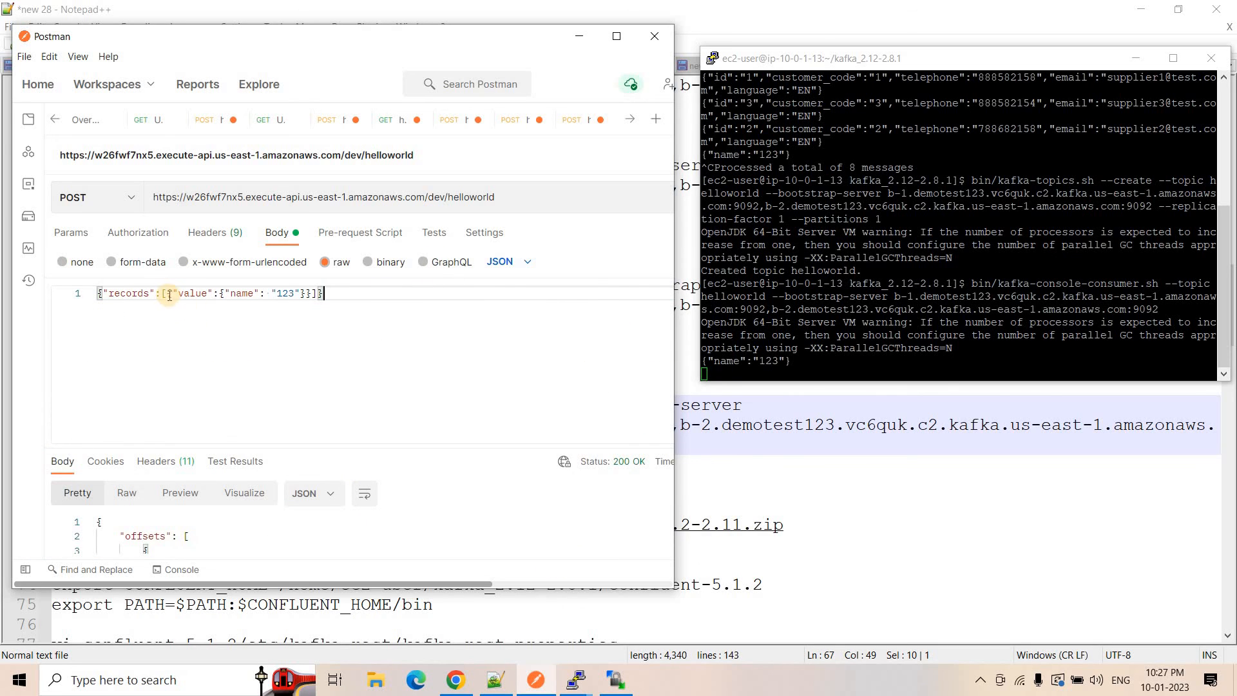
pyautogui.moveTo(281, 288); pyautogui.dragTo(314, 292)
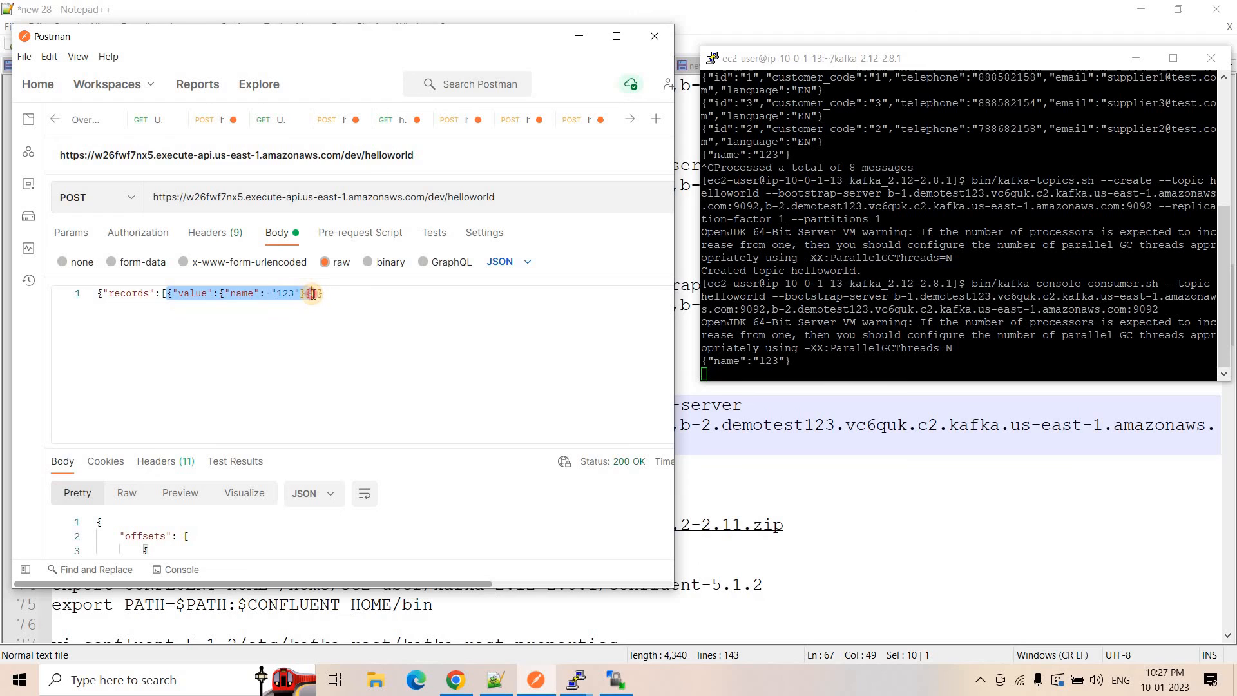
pyautogui.click(313, 294)
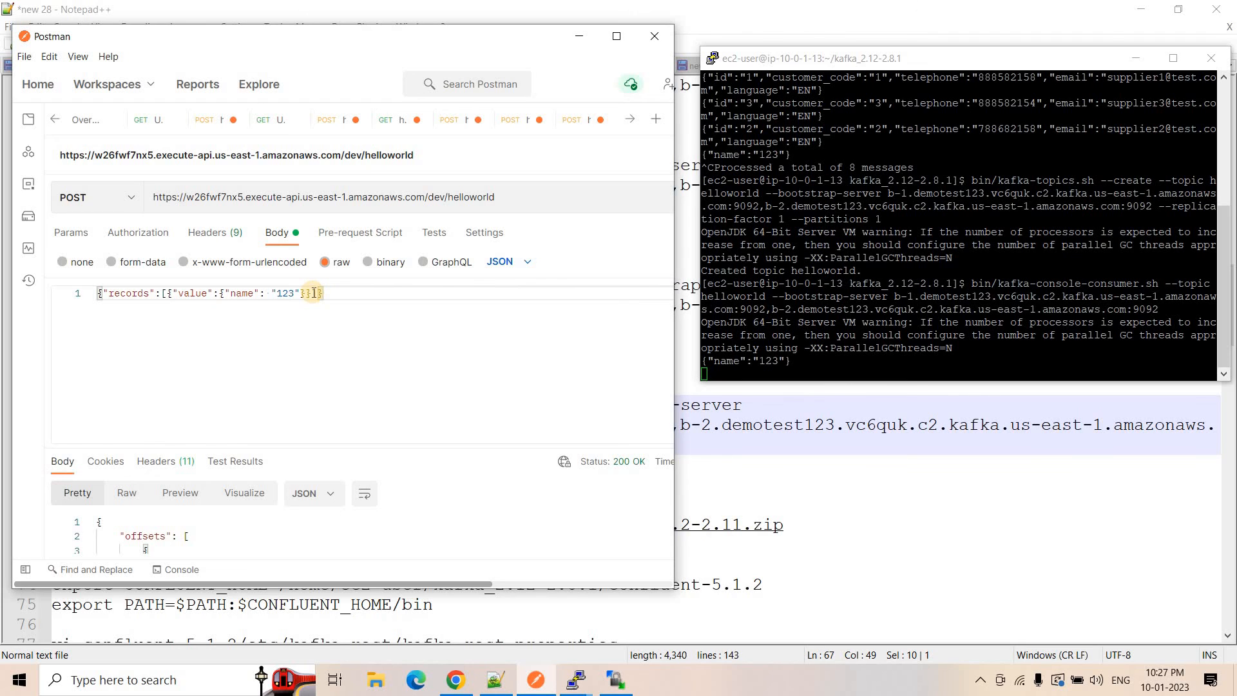
pyautogui.press('Left')
pyautogui.write(',{"value":{"name": "123"}}')
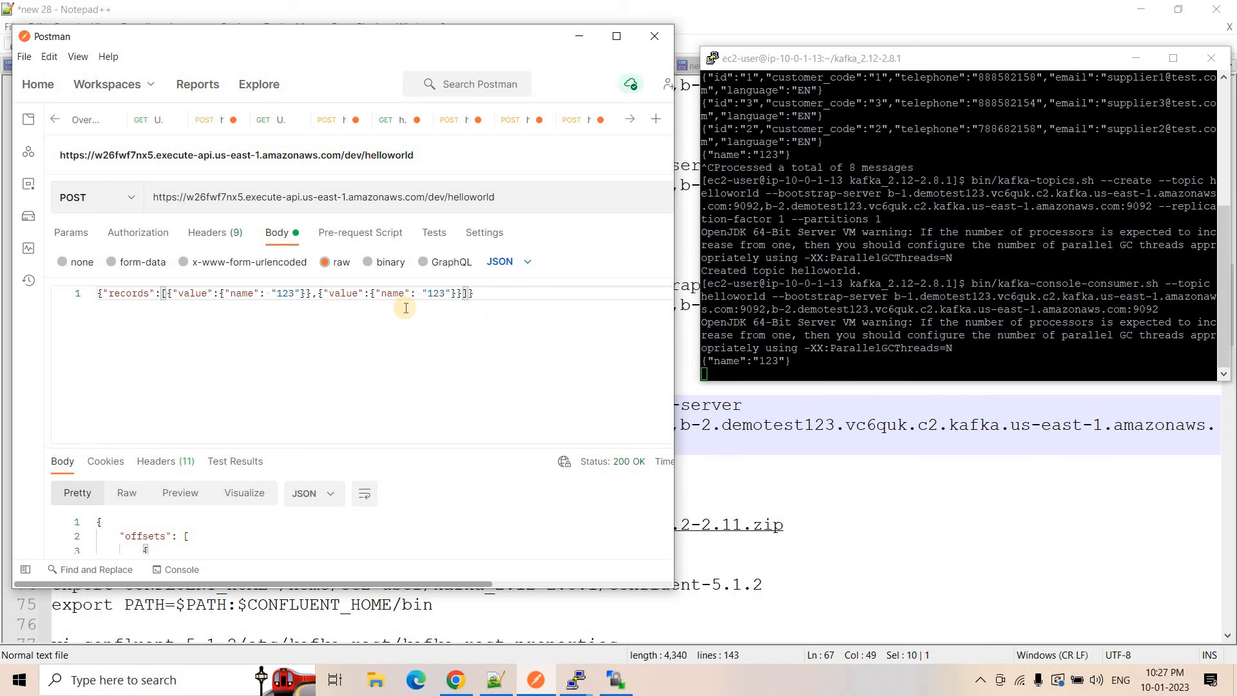
pyautogui.doubleClick(438, 294)
pyautogui.write('456')
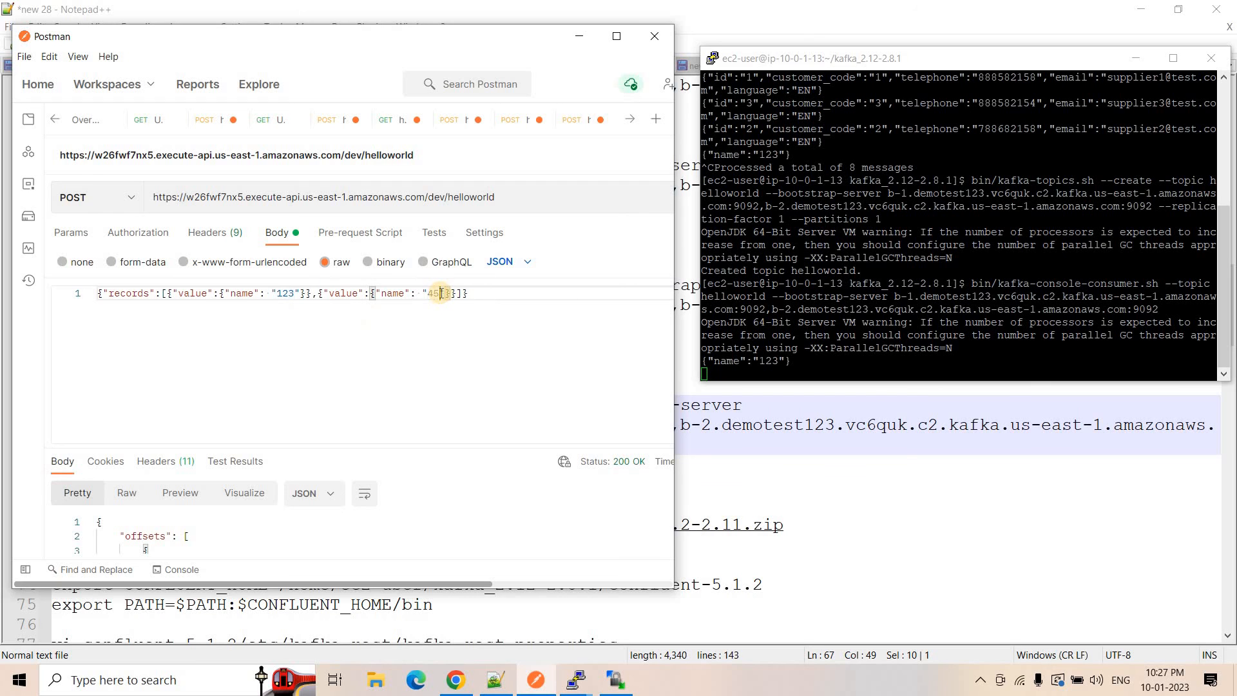
pyautogui.doubleClick(284, 294)
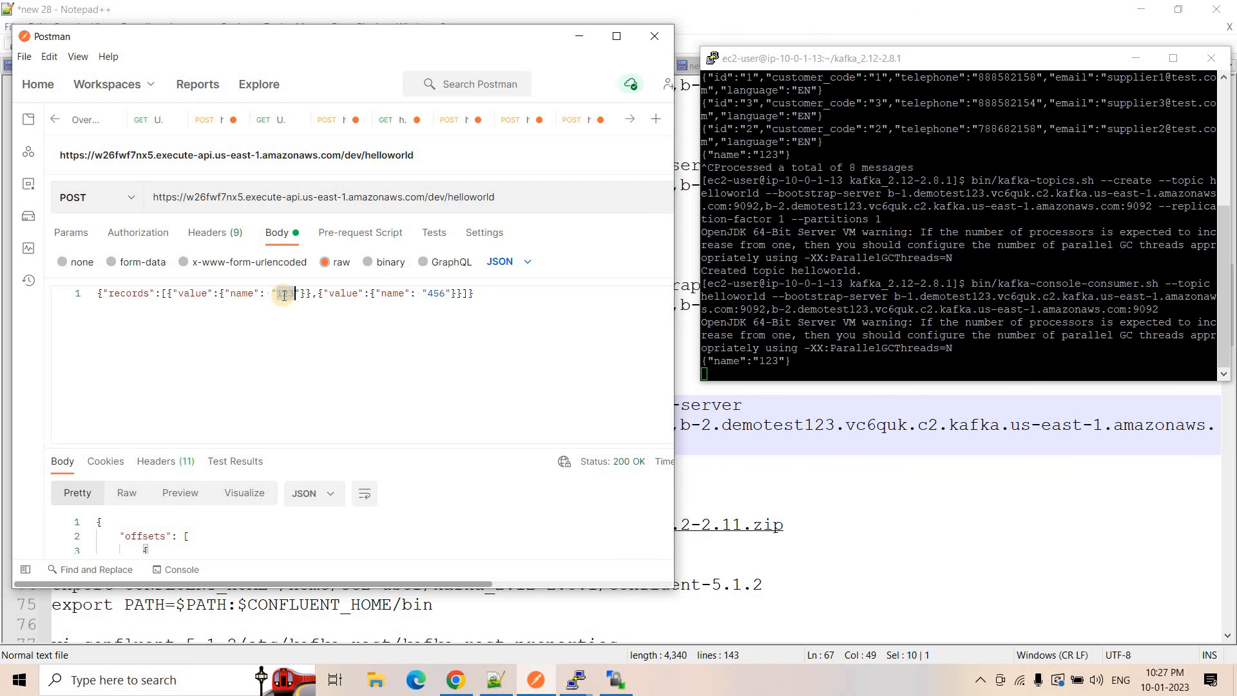
pyautogui.write('789')
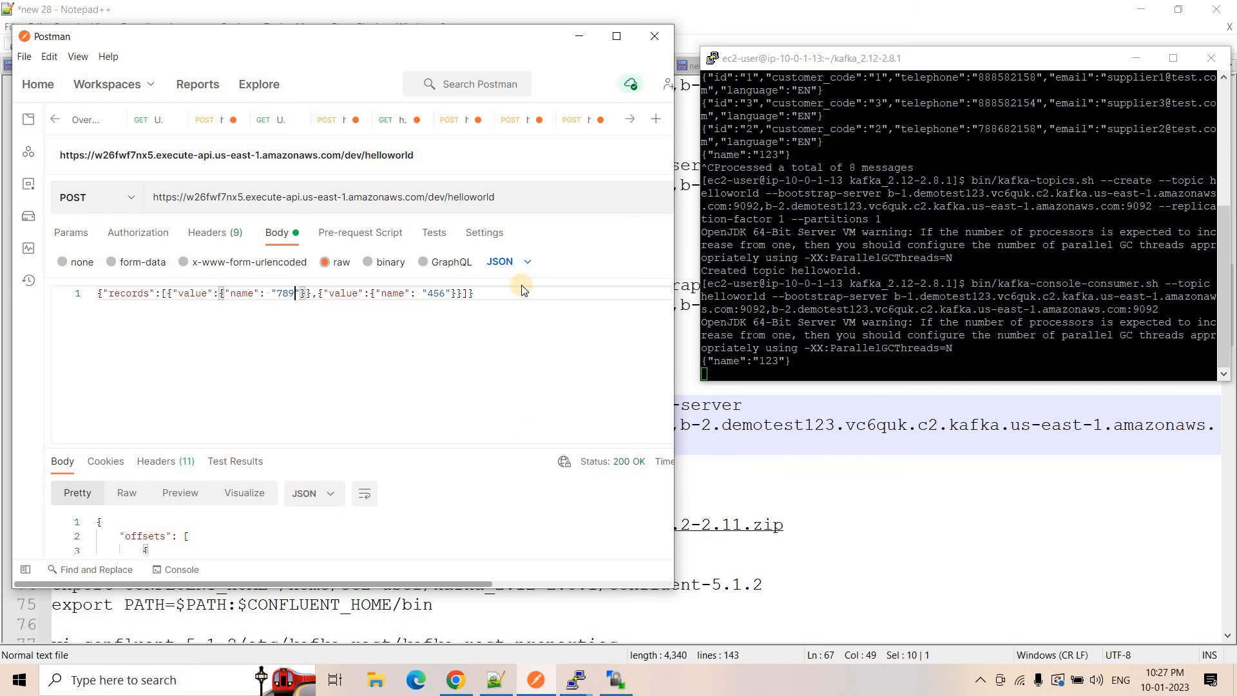
# Step: Send the POST request with the two records named "789" and "456" to the helloworld topic
pyautogui.click(559, 363)
pyautogui.moveTo(456, 583); pyautogui.dragTo(638, 578)
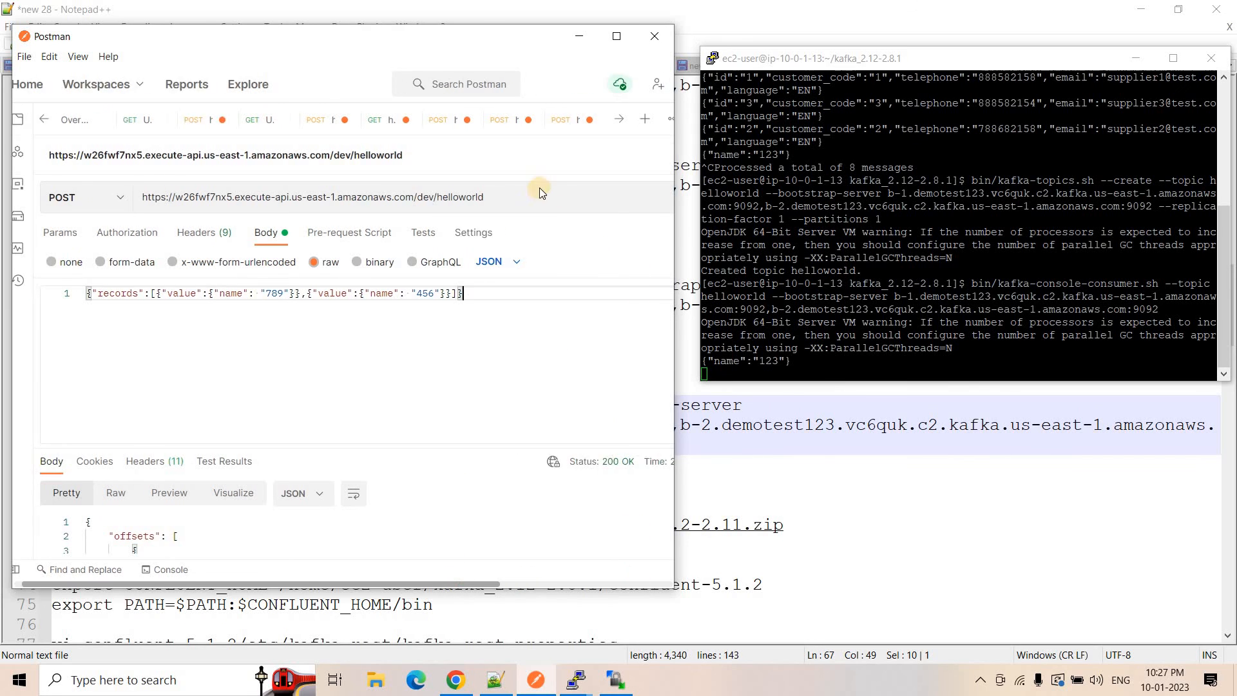
pyautogui.click(580, 199)
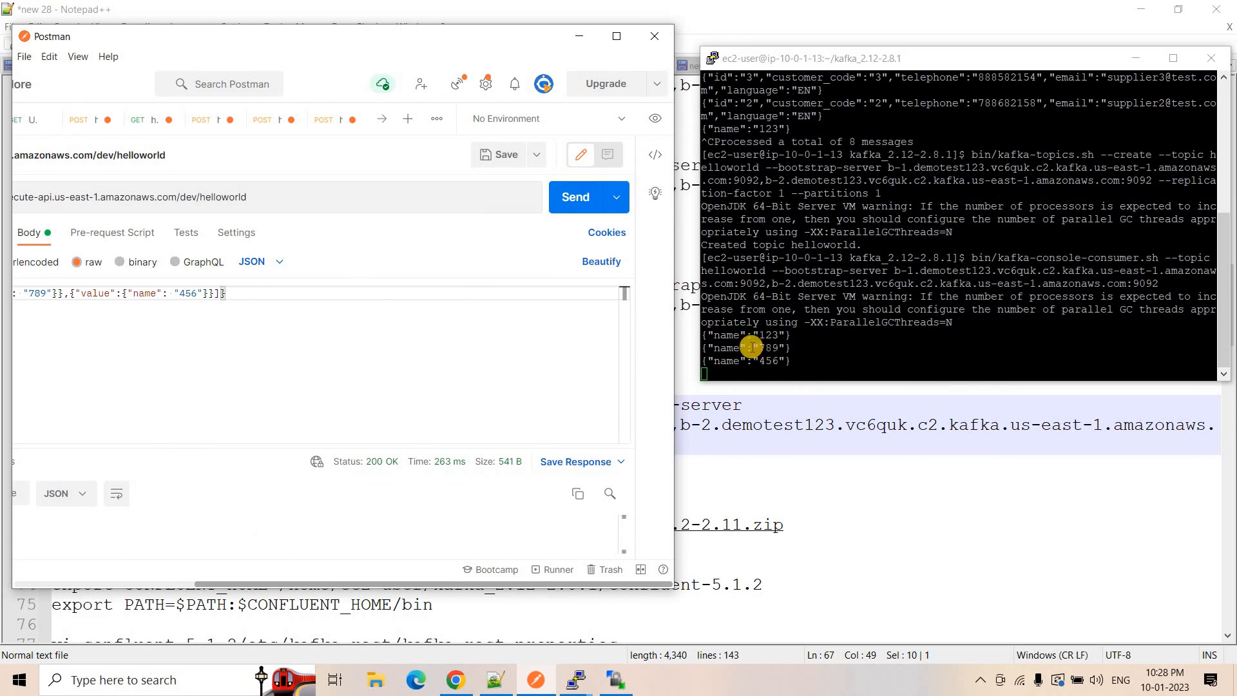
pyautogui.moveTo(477, 582); pyautogui.dragTo(281, 576)
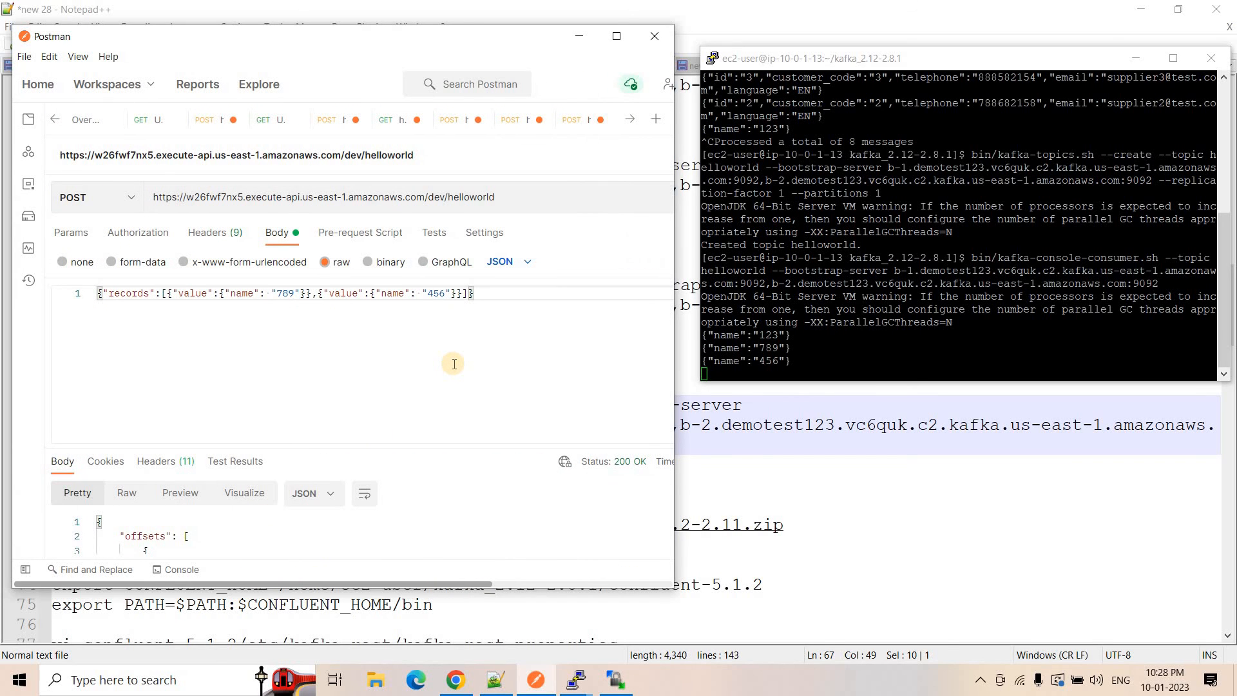
pyautogui.click(828, 460)
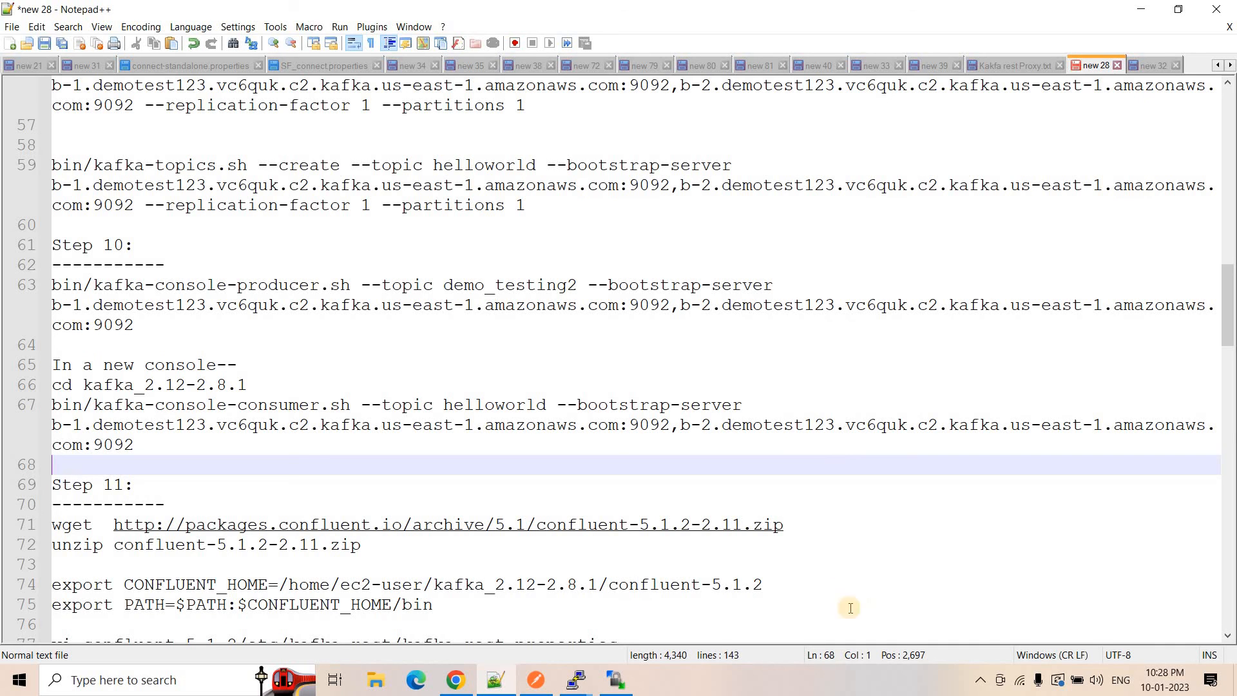
pyautogui.click(536, 680)
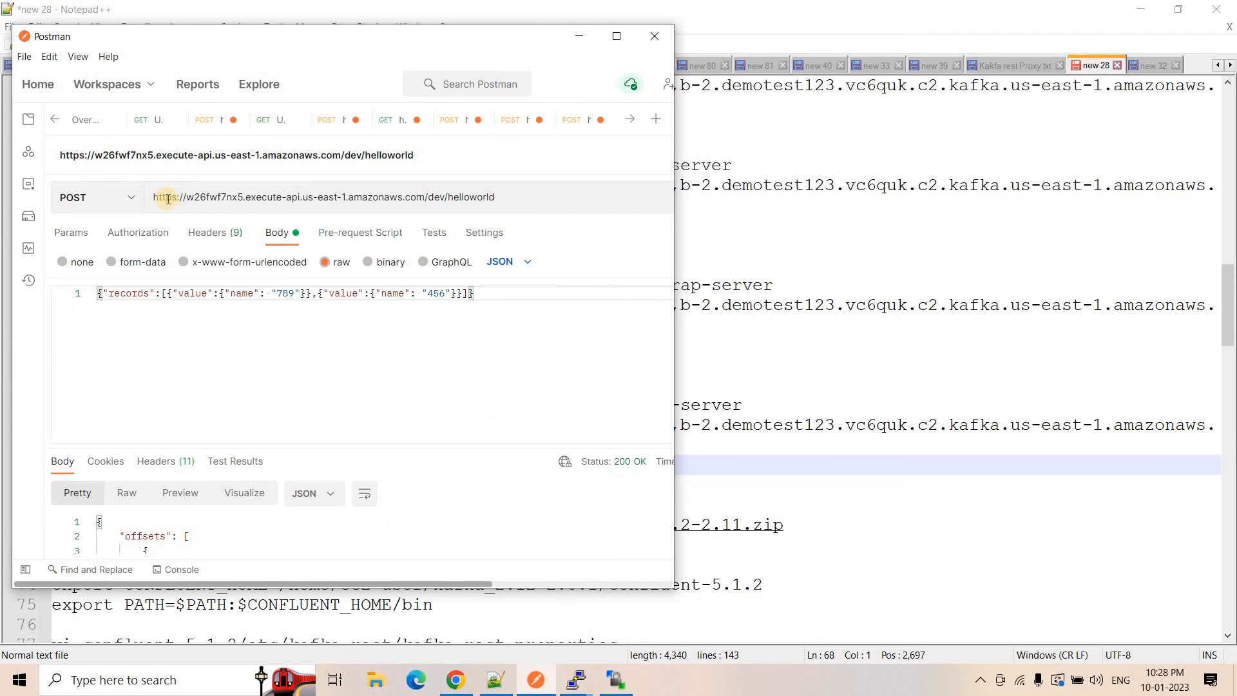
pyautogui.doubleClick(165, 197)
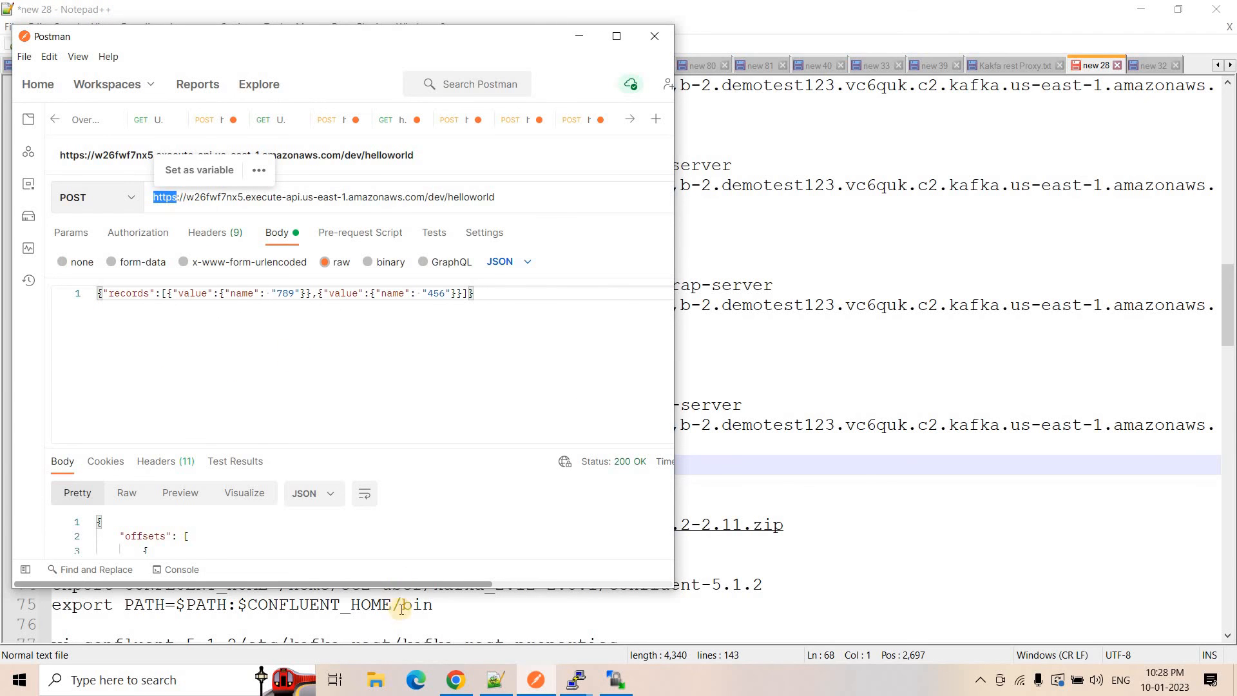
# Step: Switch to the API Gateway console, inspect the HTTP endpoint URL of the {proxy+} ANY method, and compare it with the request URL in Postman
pyautogui.click(456, 680)
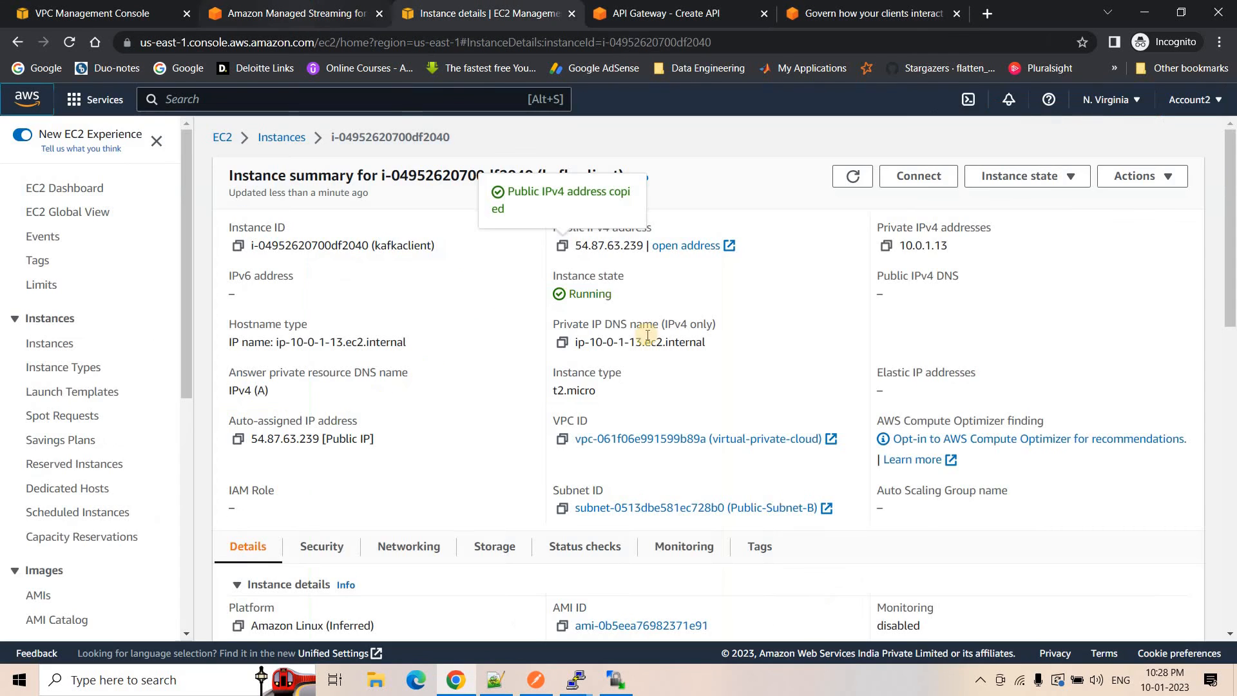
pyautogui.click(299, 8)
pyautogui.click(451, 12)
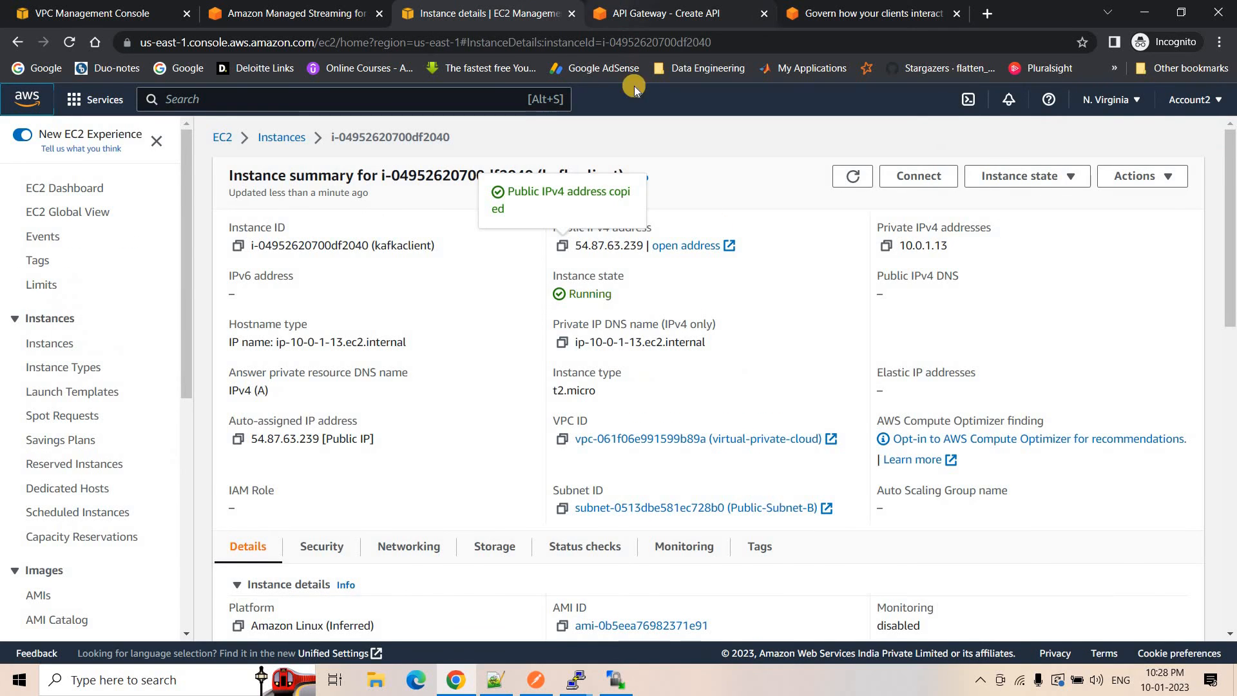
pyautogui.click(609, 8)
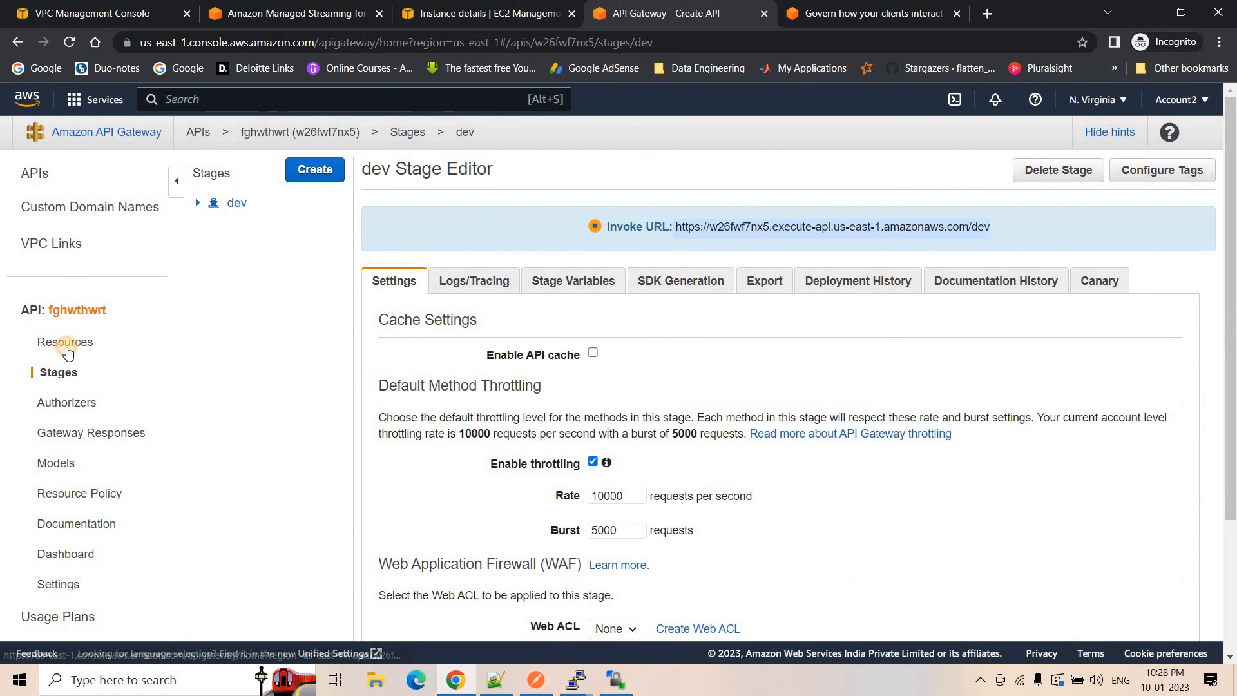
pyautogui.click(67, 345)
pyautogui.click(242, 244)
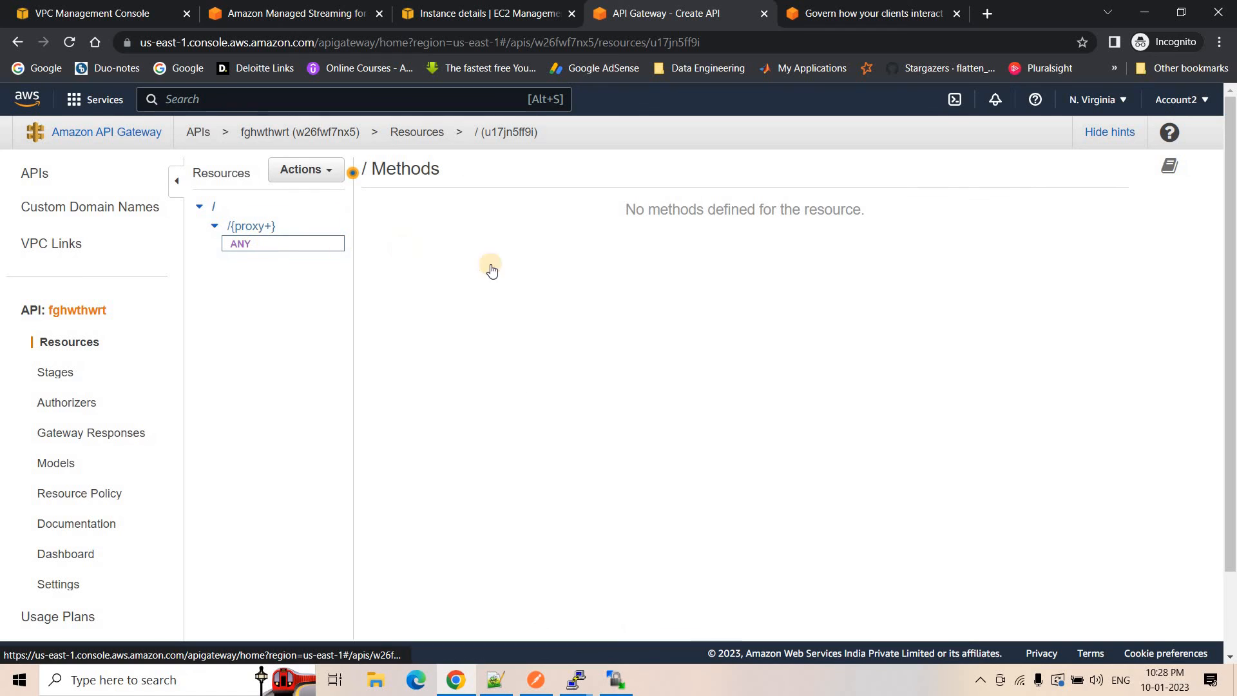
pyautogui.moveTo(1095, 301); pyautogui.dragTo(1097, 509)
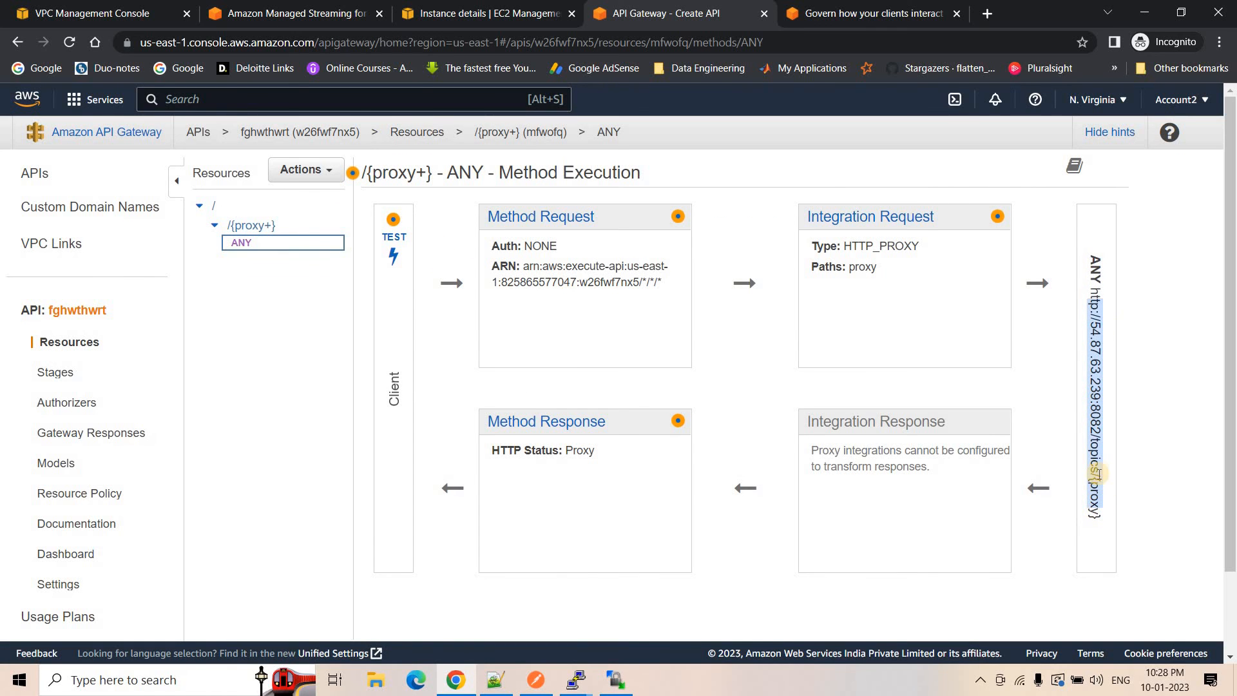
pyautogui.hotkey('alt', 'Tab')
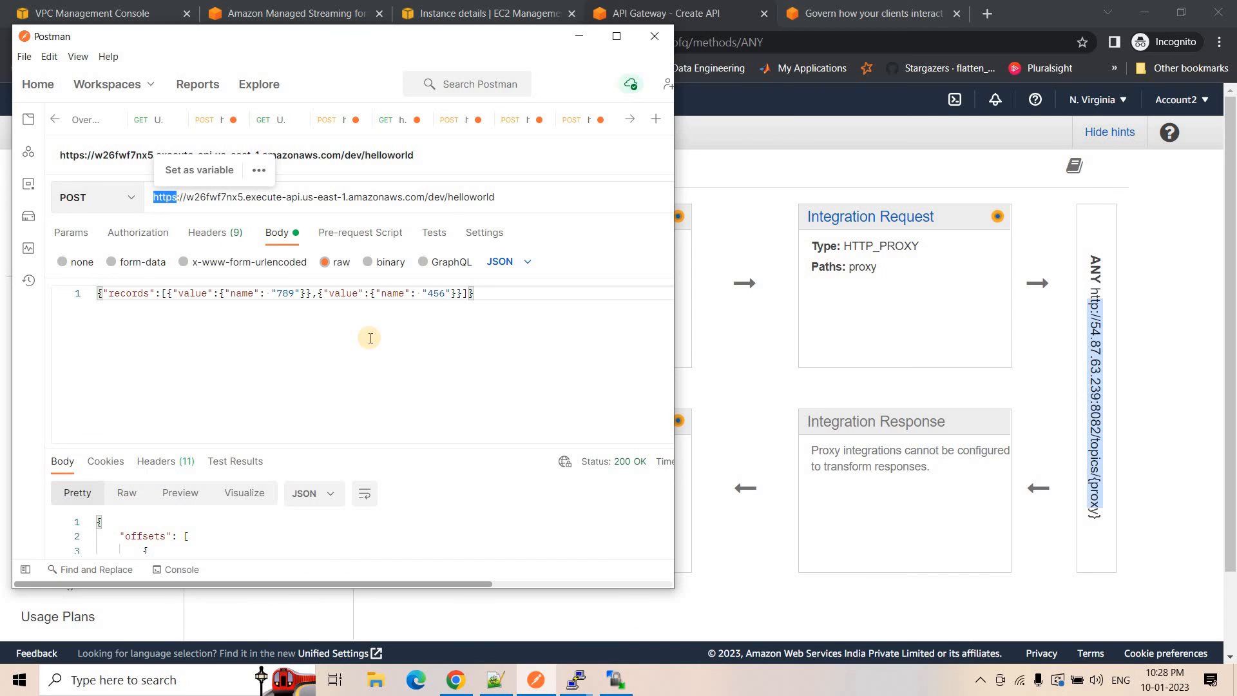
# Step: Switch to the AWS blog post in the browser and examine its optional steps for securing REST Proxy communication with SSL in kafka-rest.properties
pyautogui.click(892, 4)
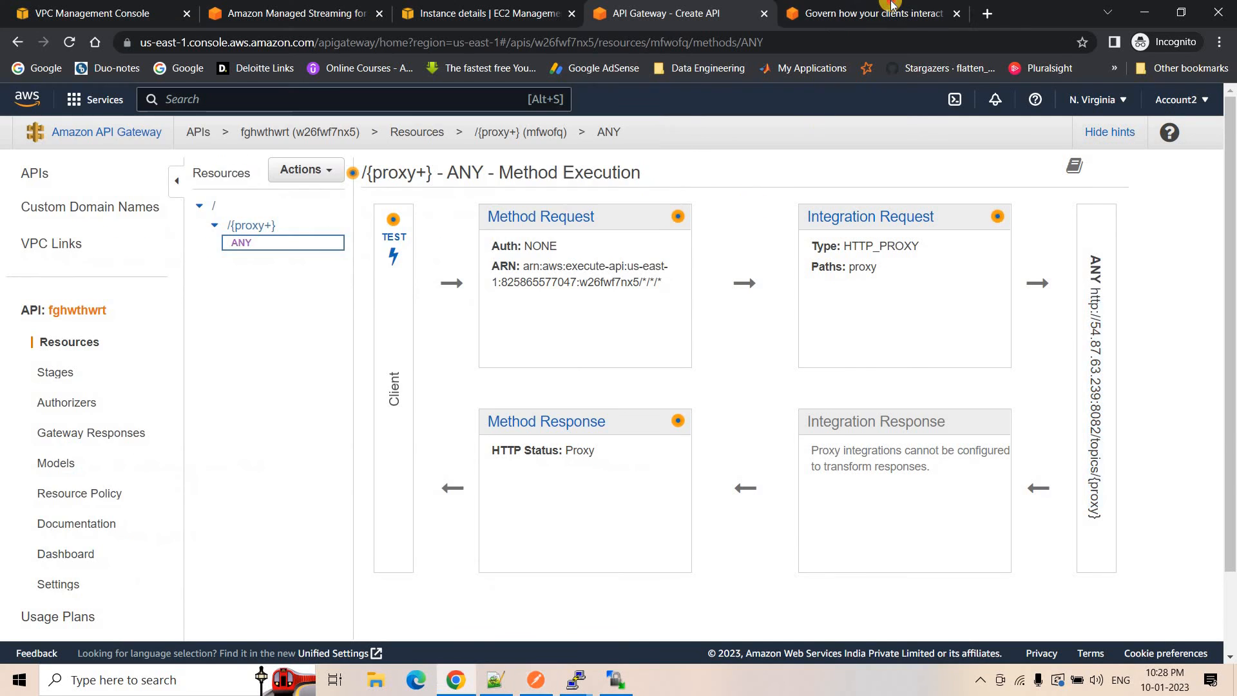
pyautogui.click(891, 7)
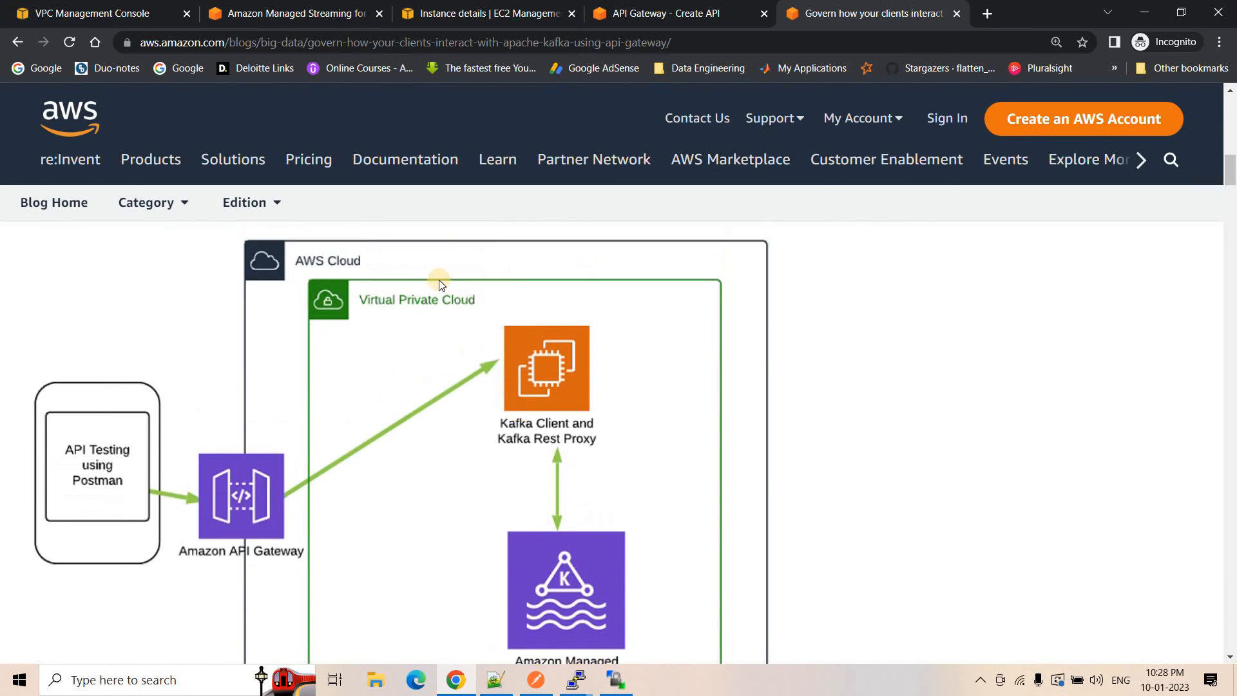
pyautogui.scroll(8, 440, 285)
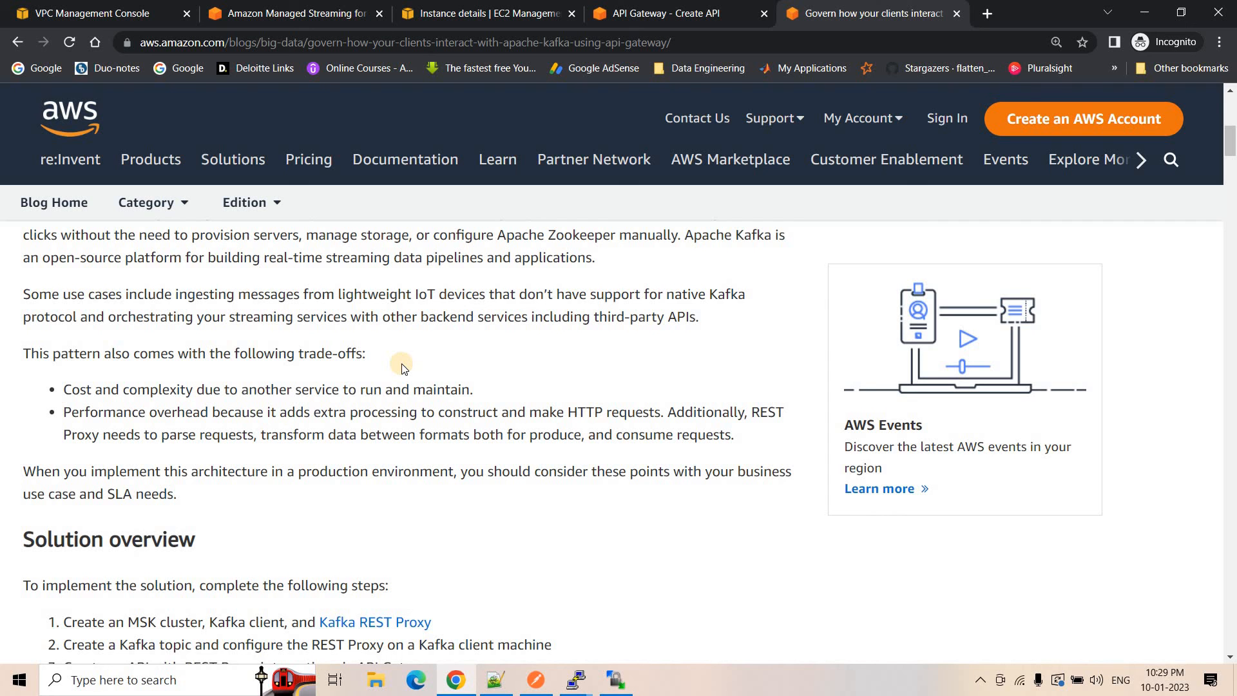
pyautogui.scroll(-12, 401, 366)
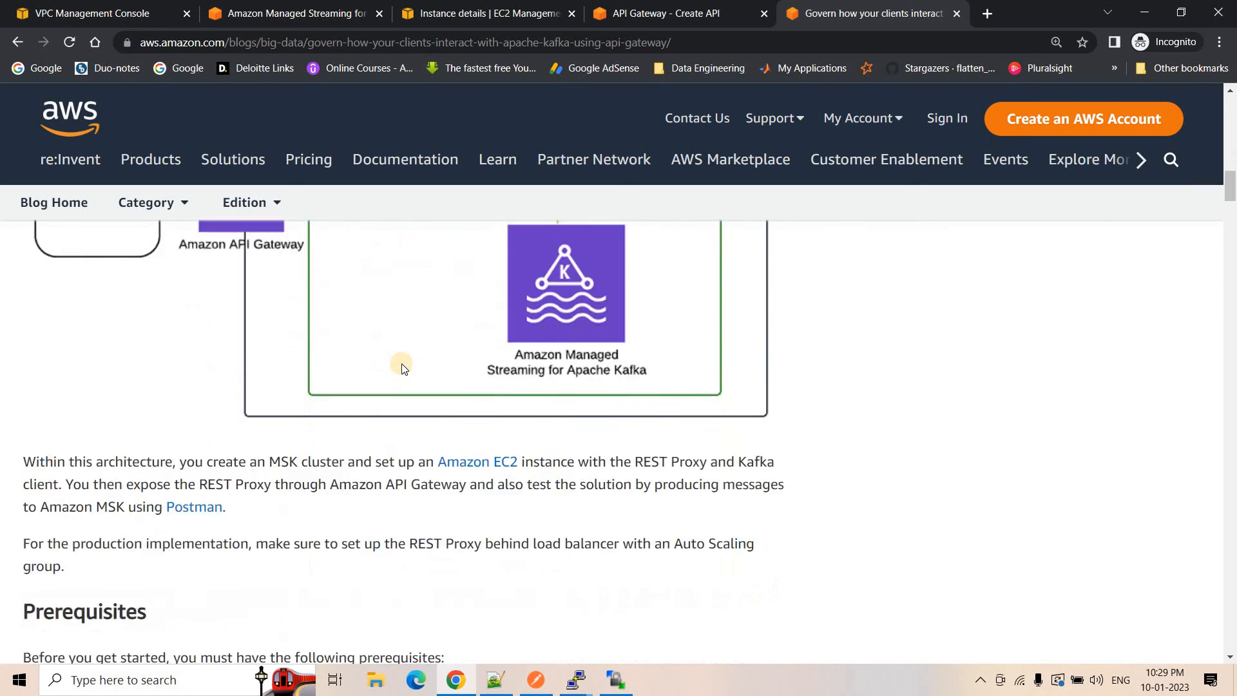
pyautogui.scroll(-15, 402, 365)
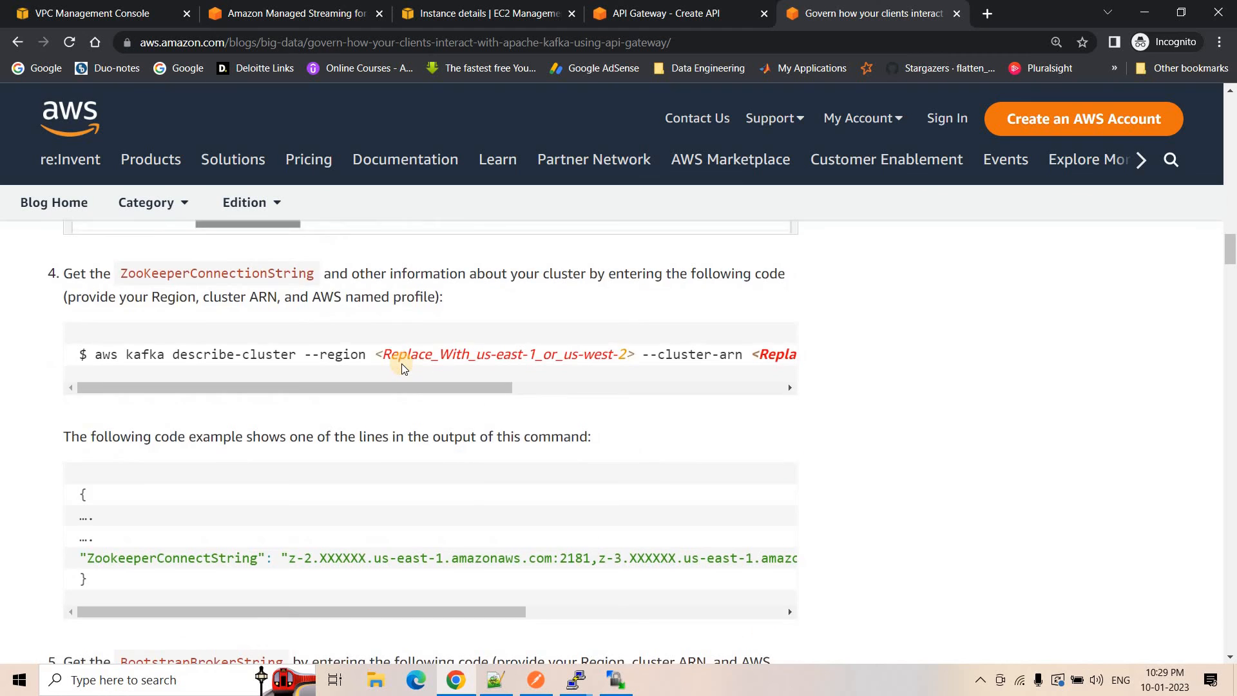
pyautogui.scroll(-15, 402, 364)
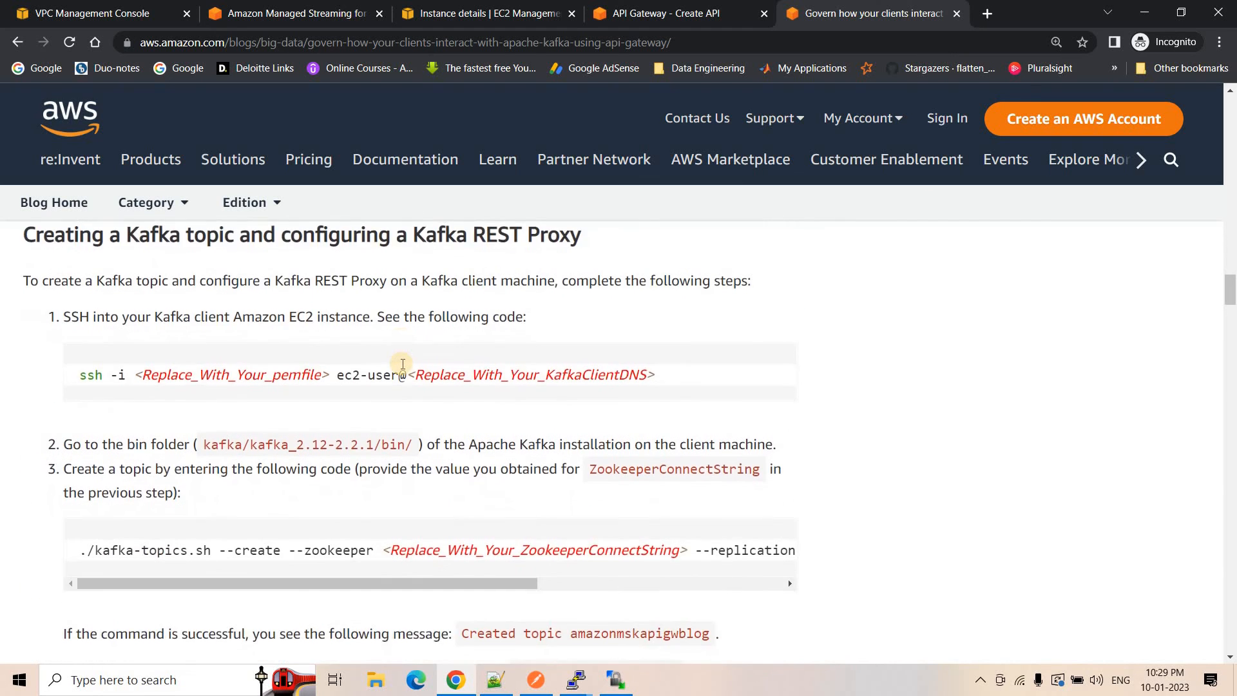
pyautogui.scroll(-5, 402, 364)
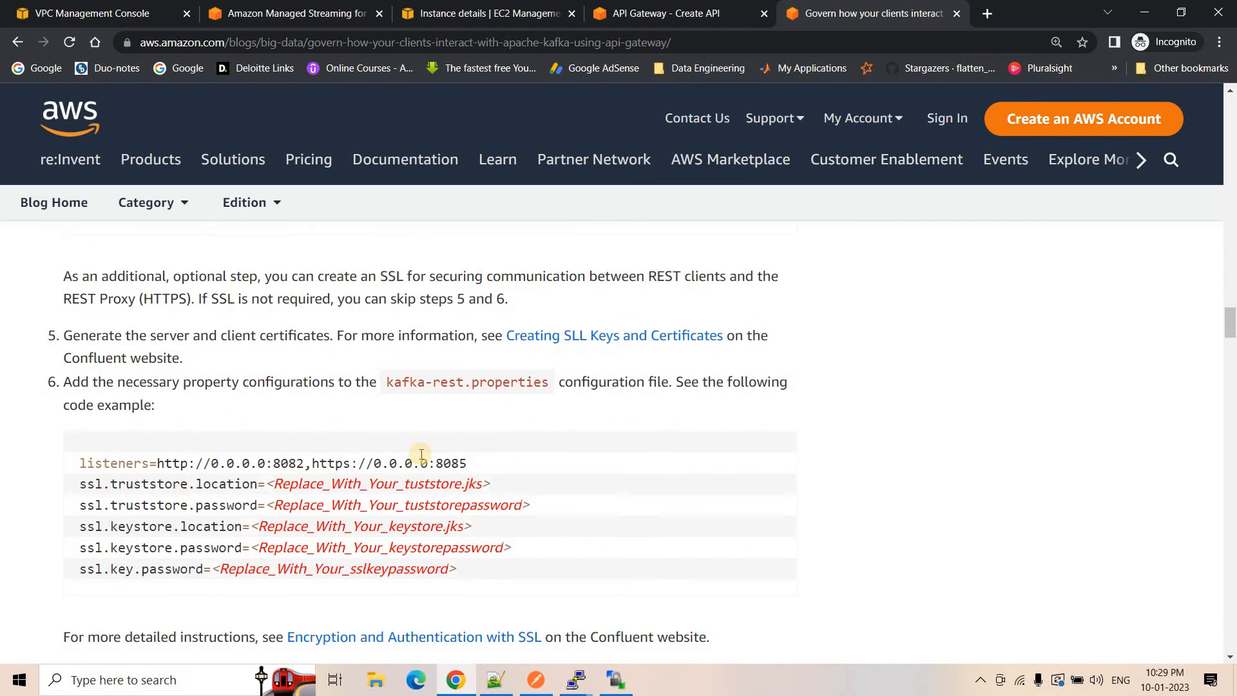